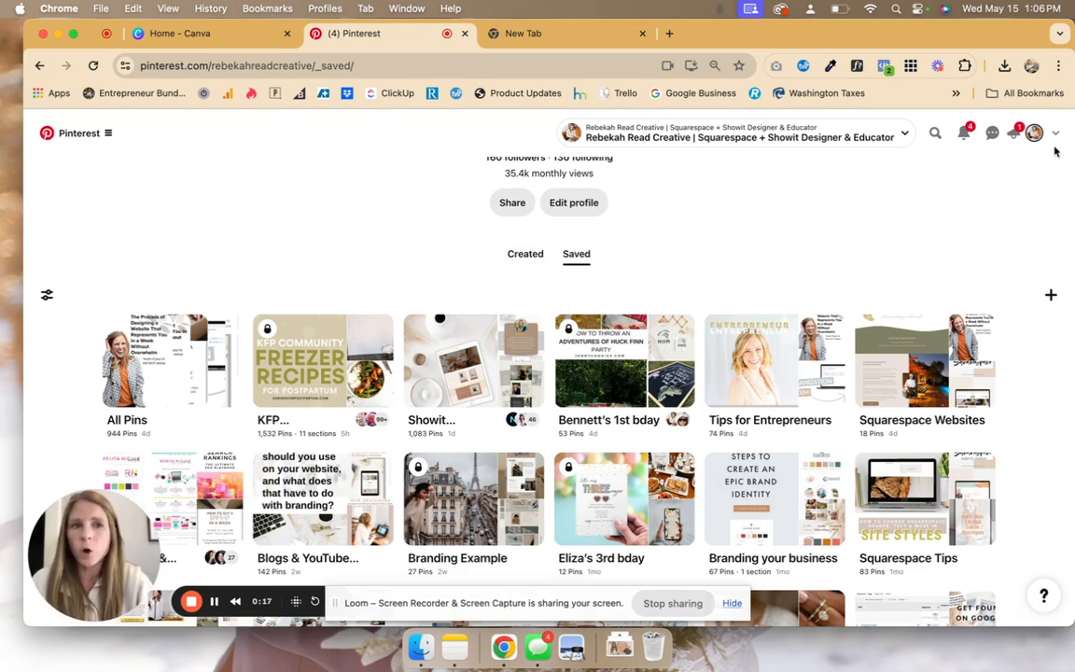
# - Create a new secret board named "Test Website" without adding any collaborators
pyautogui.click(1050, 294)
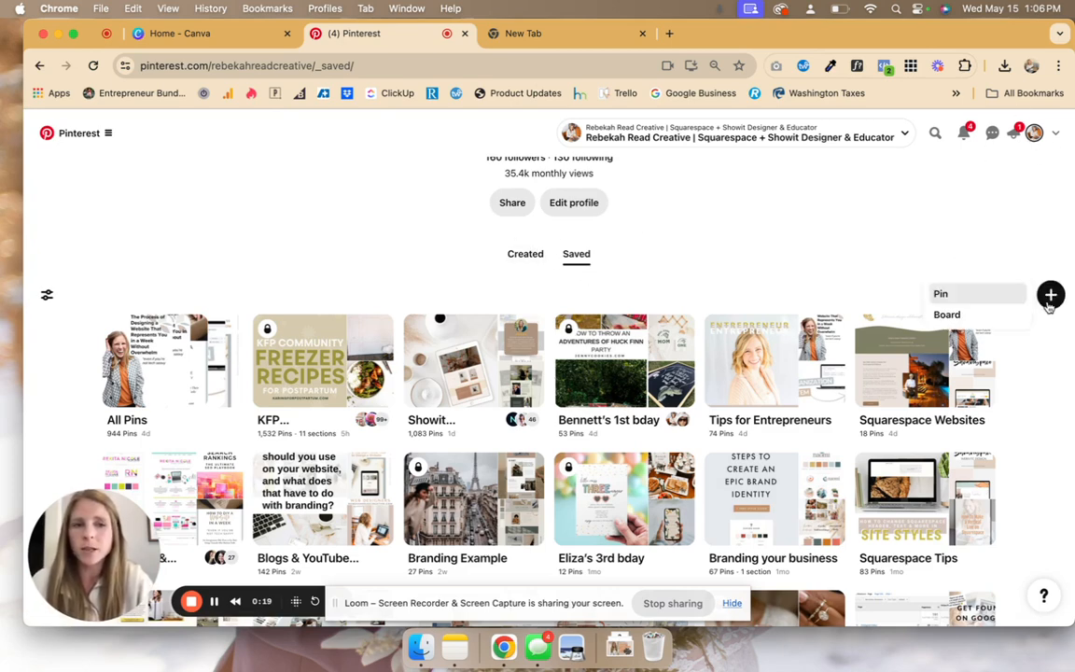
pyautogui.click(950, 313)
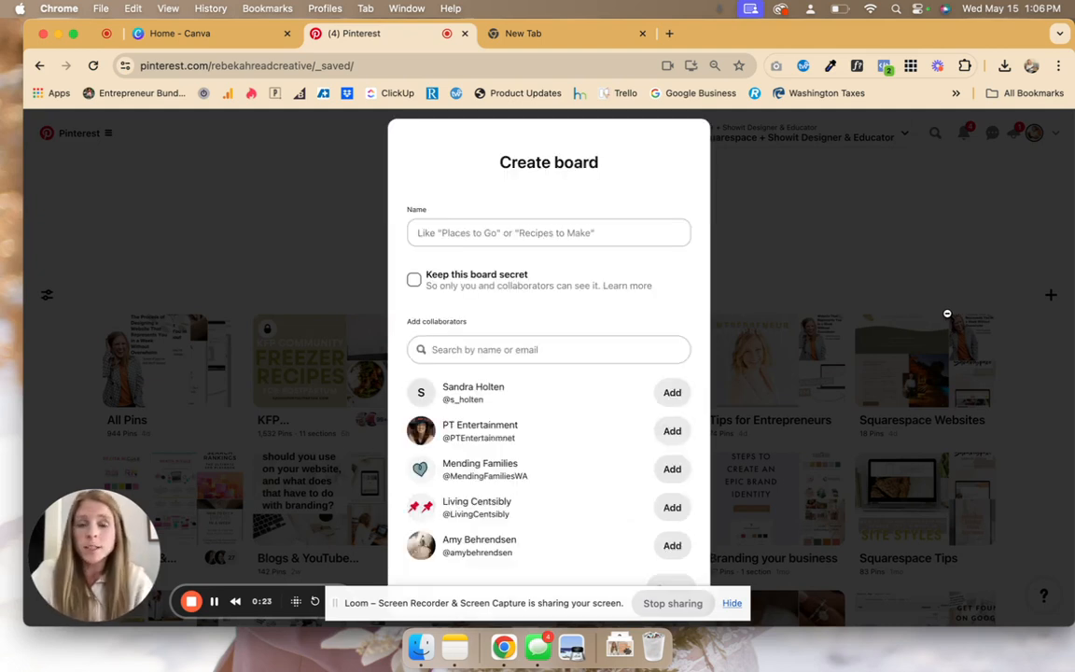
pyautogui.click(500, 232)
pyautogui.write('N')
pyautogui.press('BackSpace')
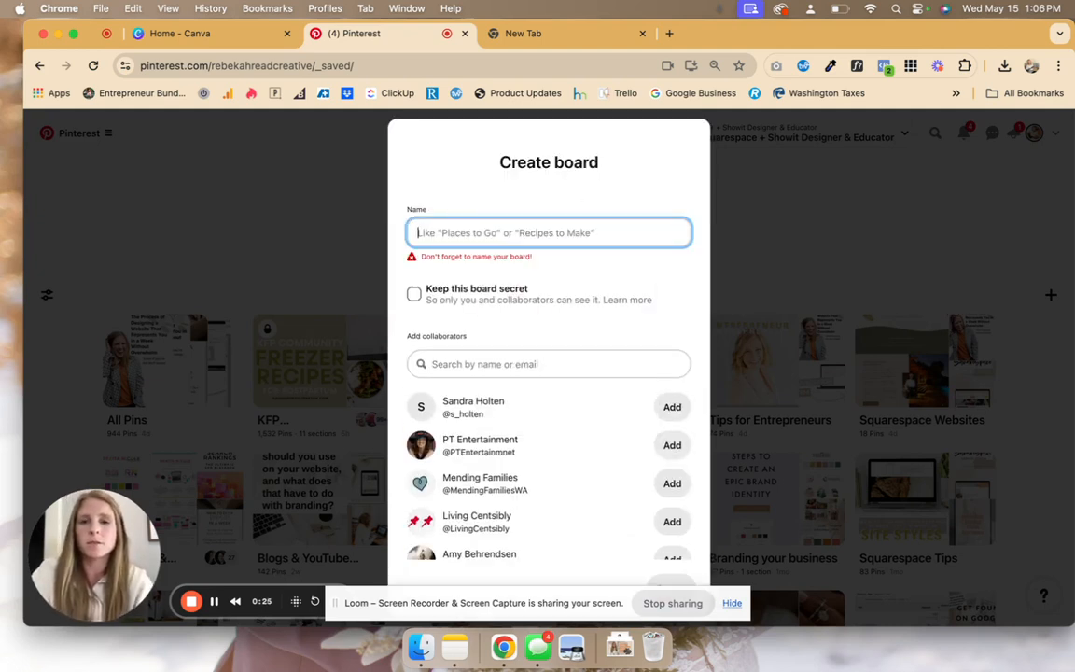
pyautogui.write('Test Website')
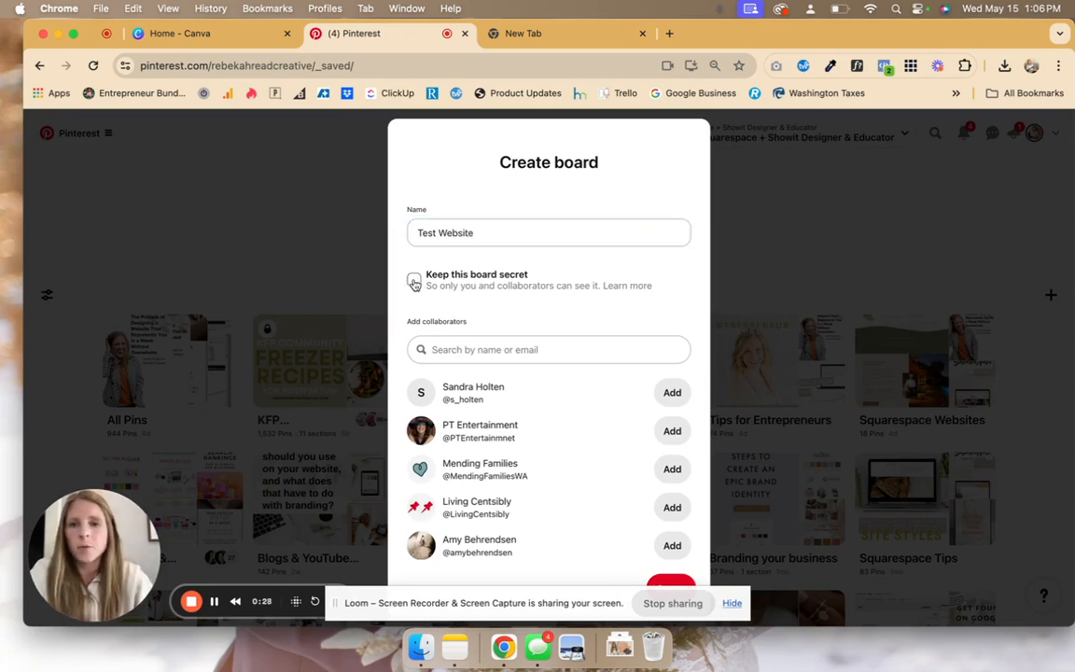
pyautogui.scroll(-10, 523, 392)
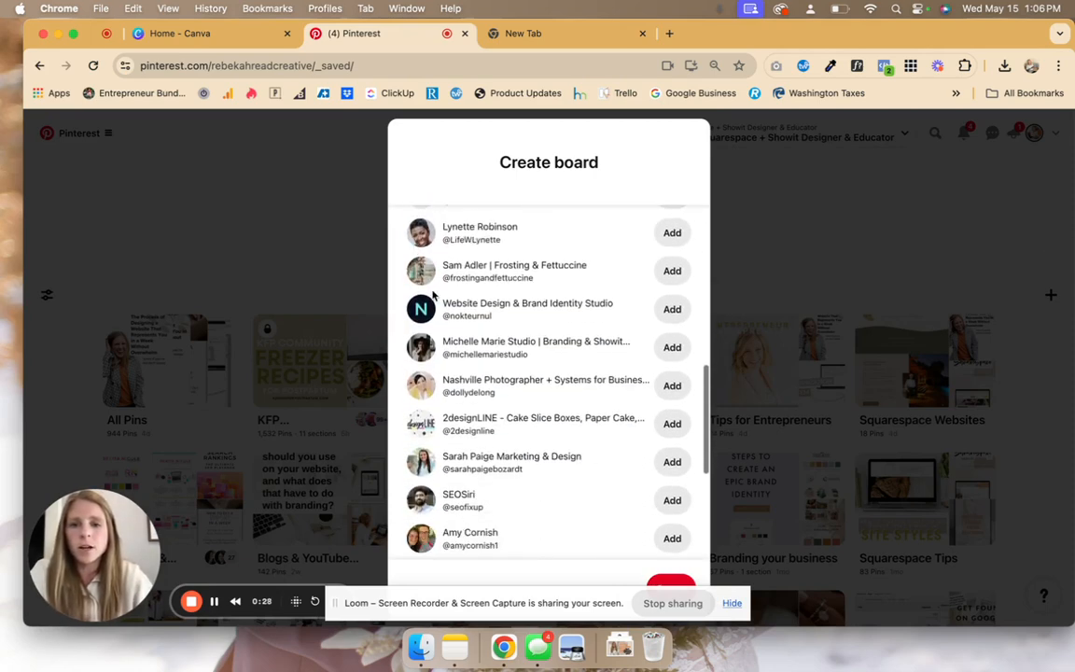
pyautogui.click(670, 587)
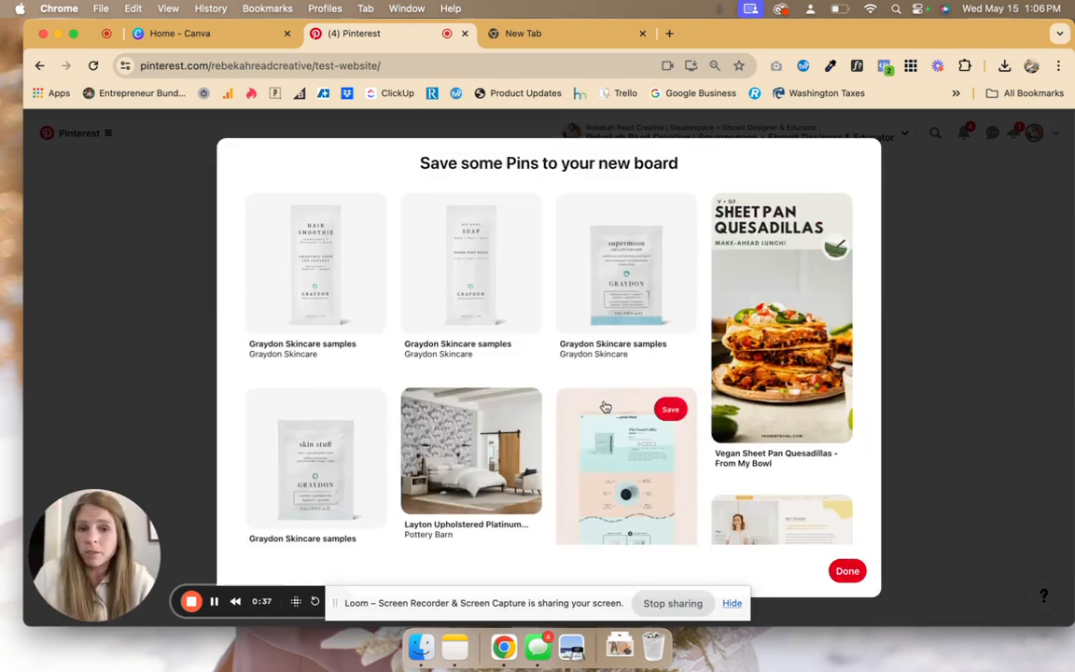
# - Save the Webflow landing page pin from the suggested pins to the new board and finish the board setup
pyautogui.scroll(-4, 606, 406)
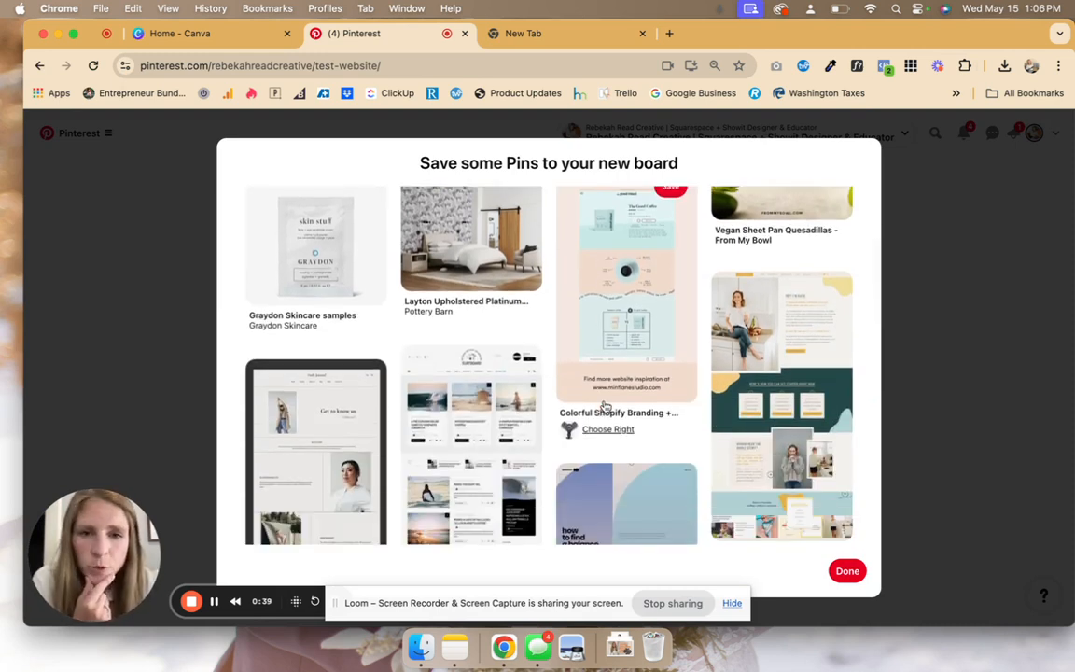
pyautogui.scroll(-3, 604, 406)
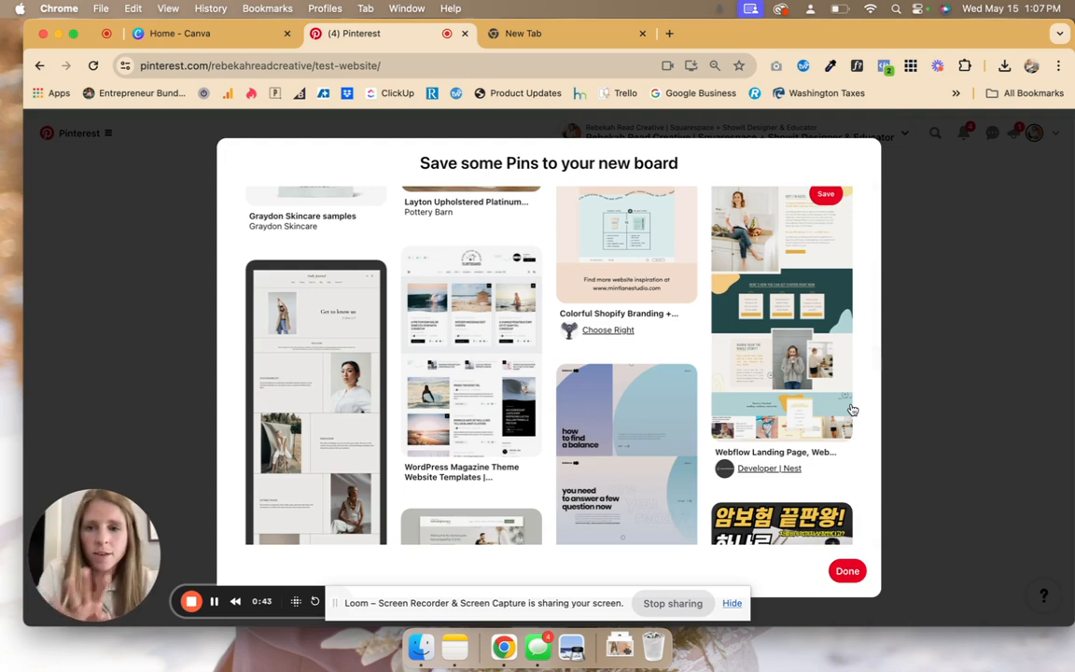
pyautogui.scroll(1, 808, 329)
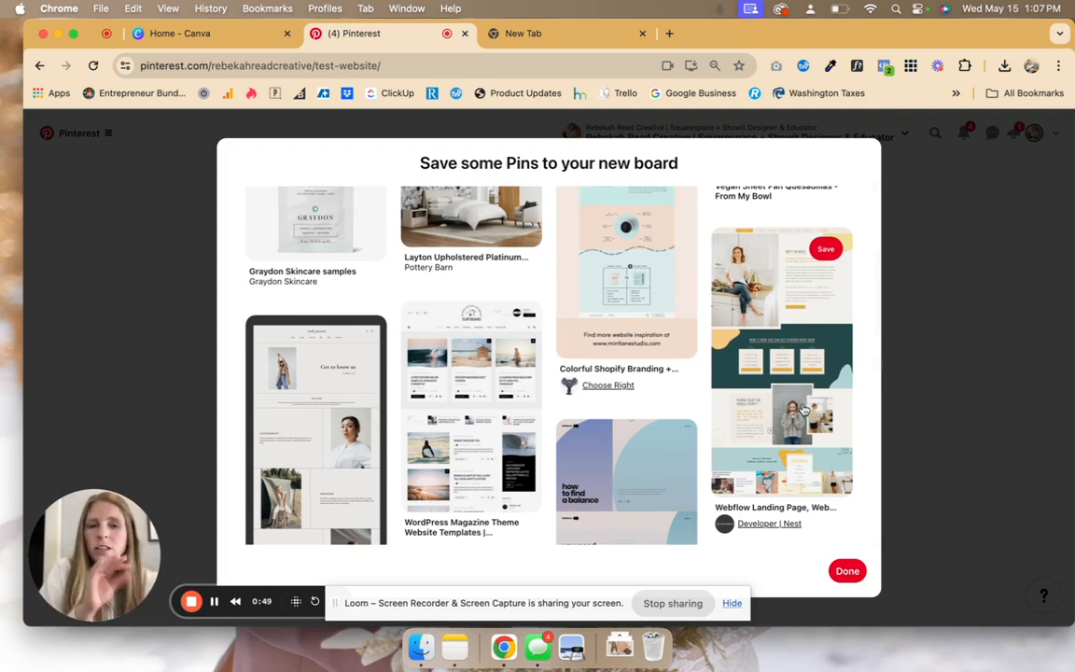
pyautogui.click(804, 408)
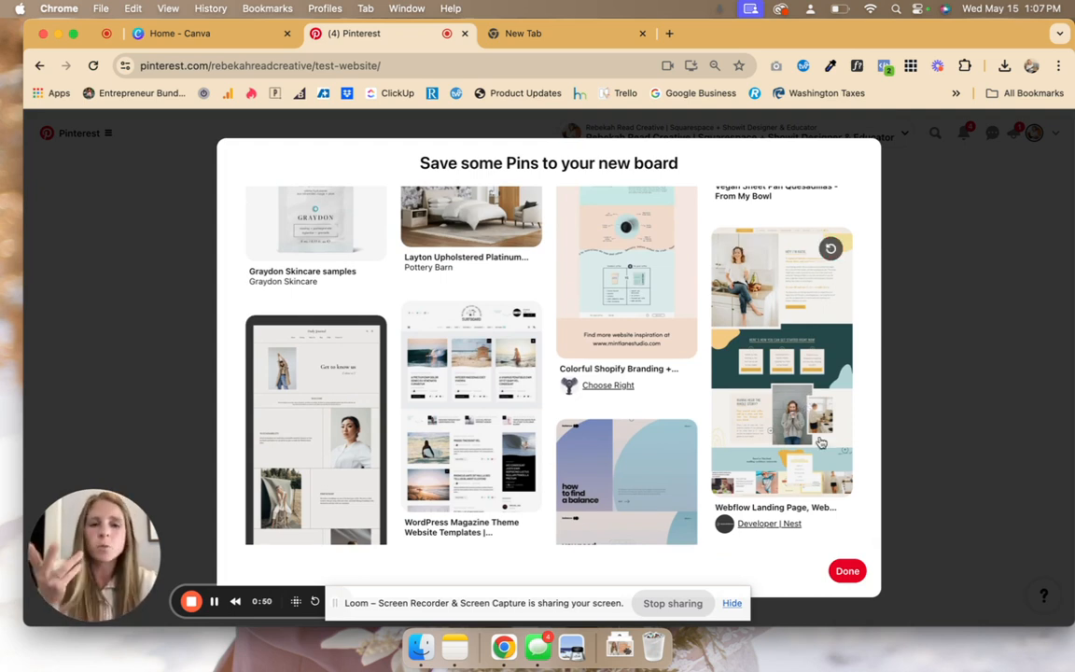
pyautogui.click(842, 571)
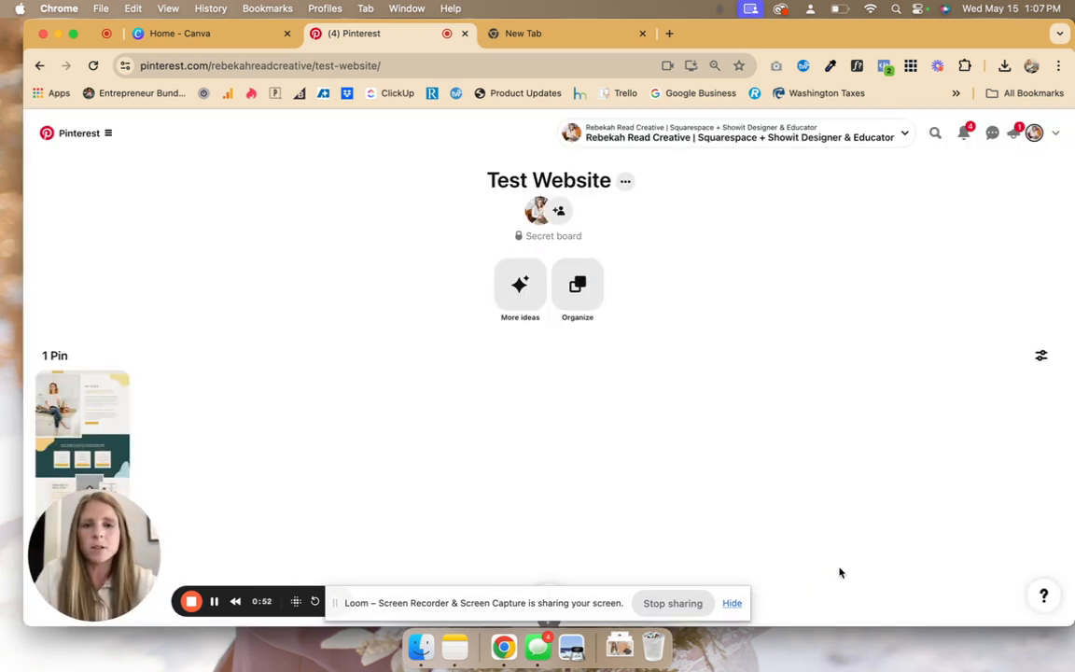
# - Try to search all pins for "website light and airy"
pyautogui.click(936, 134)
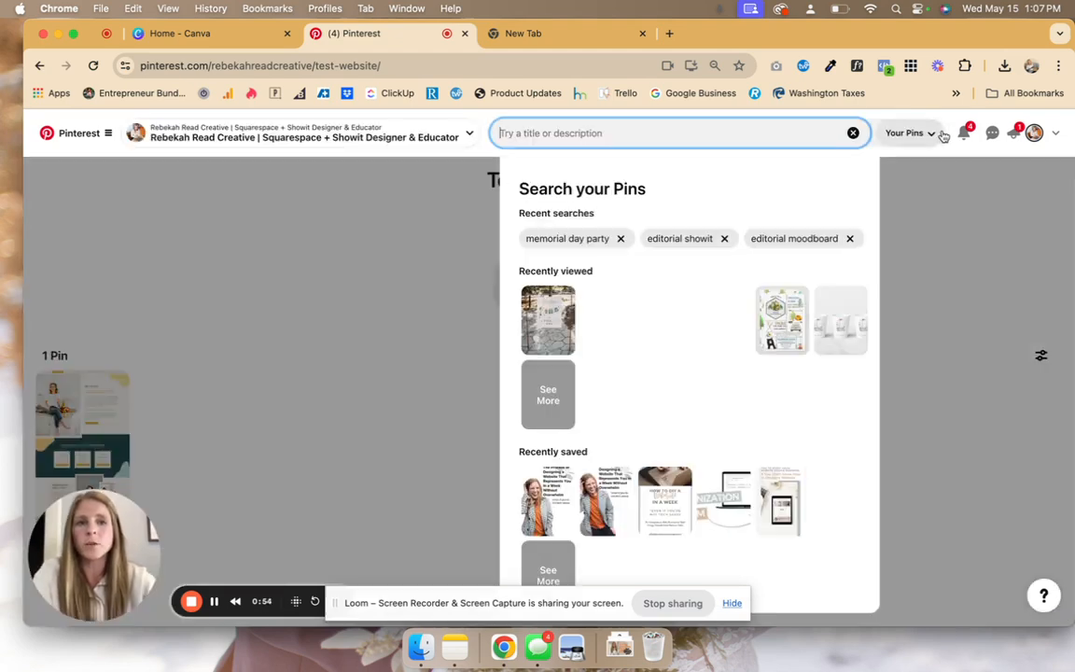
pyautogui.click(919, 133)
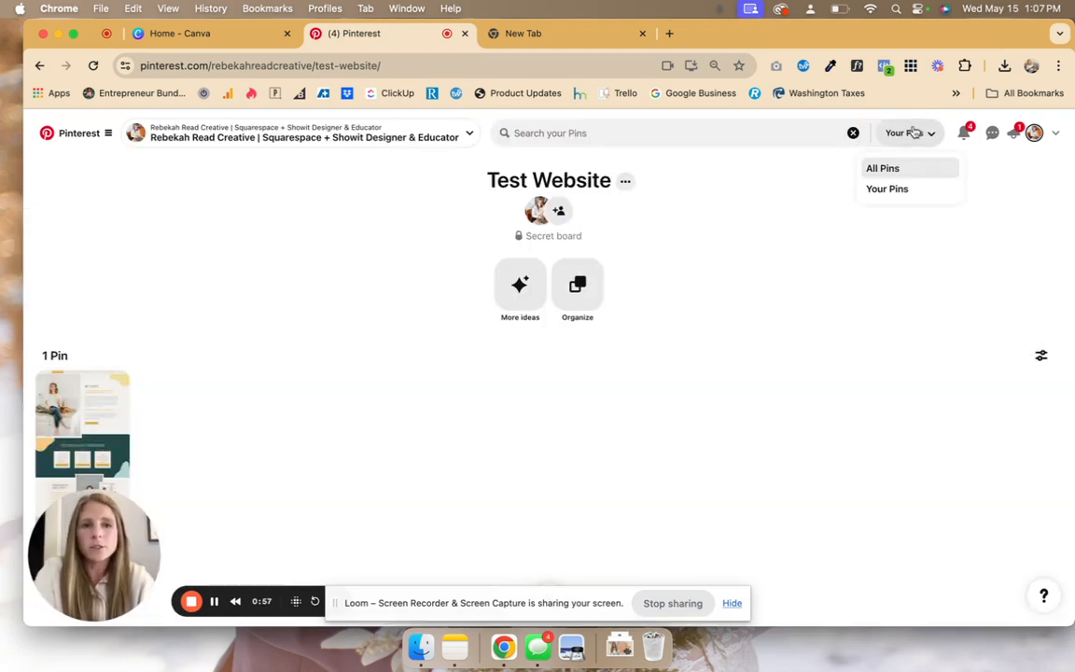
pyautogui.click(894, 171)
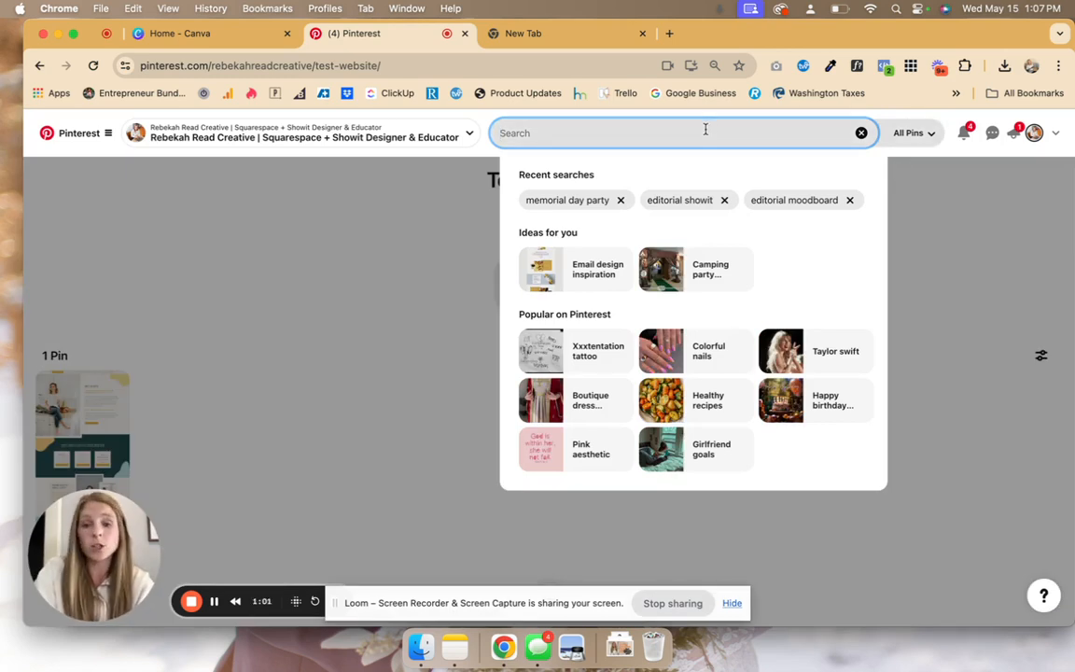
pyautogui.write('website')
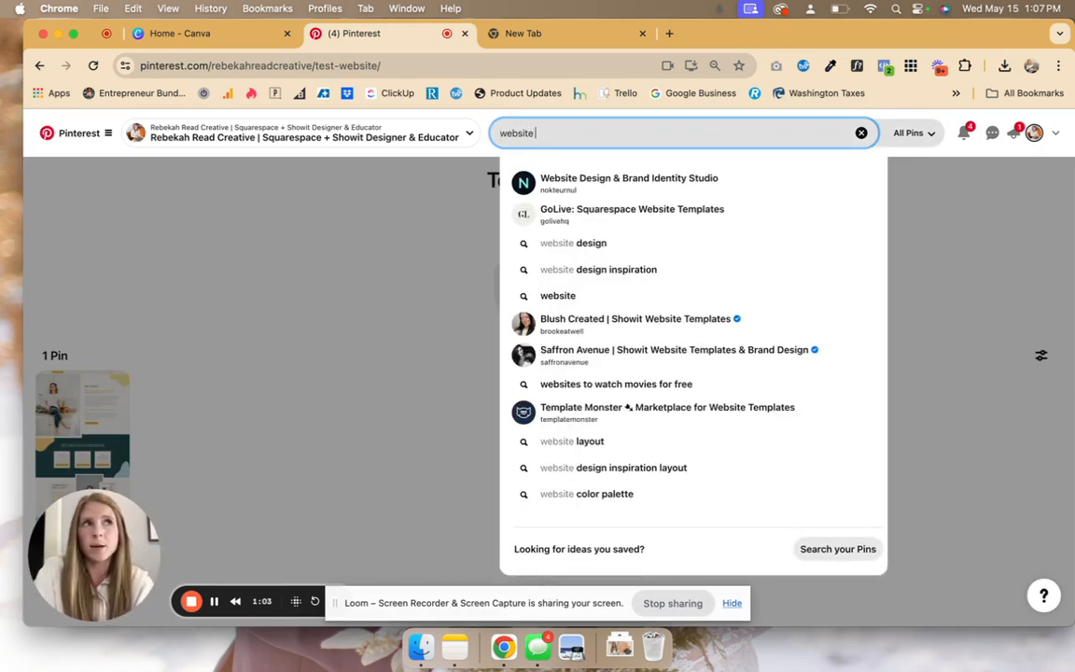
pyautogui.write(' light an')
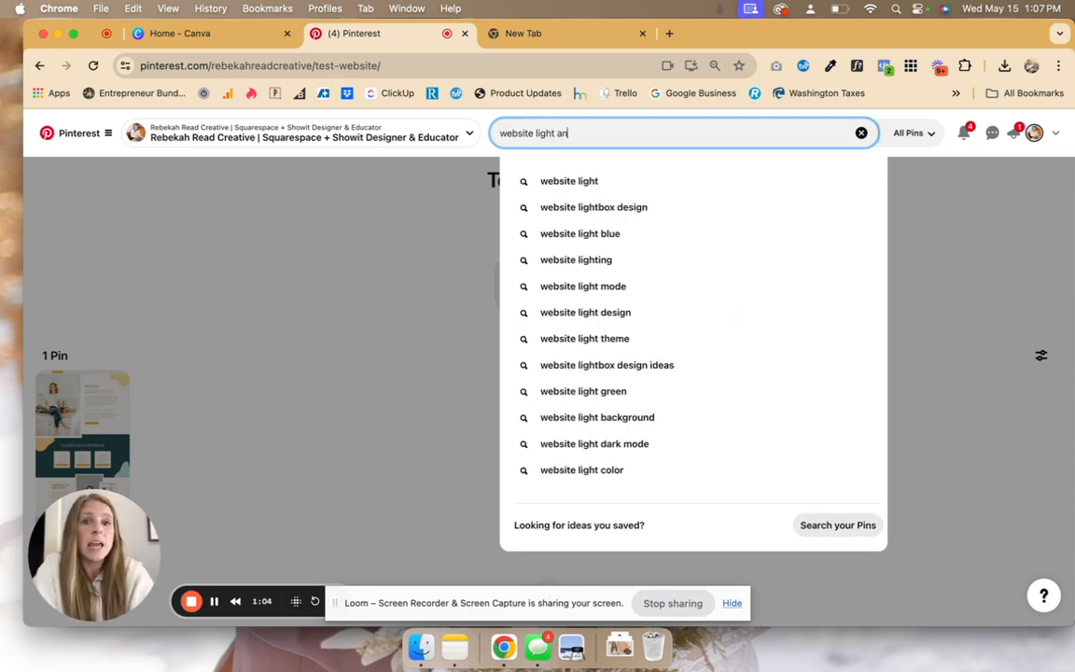
pyautogui.write('d airy')
pyautogui.press('Return')
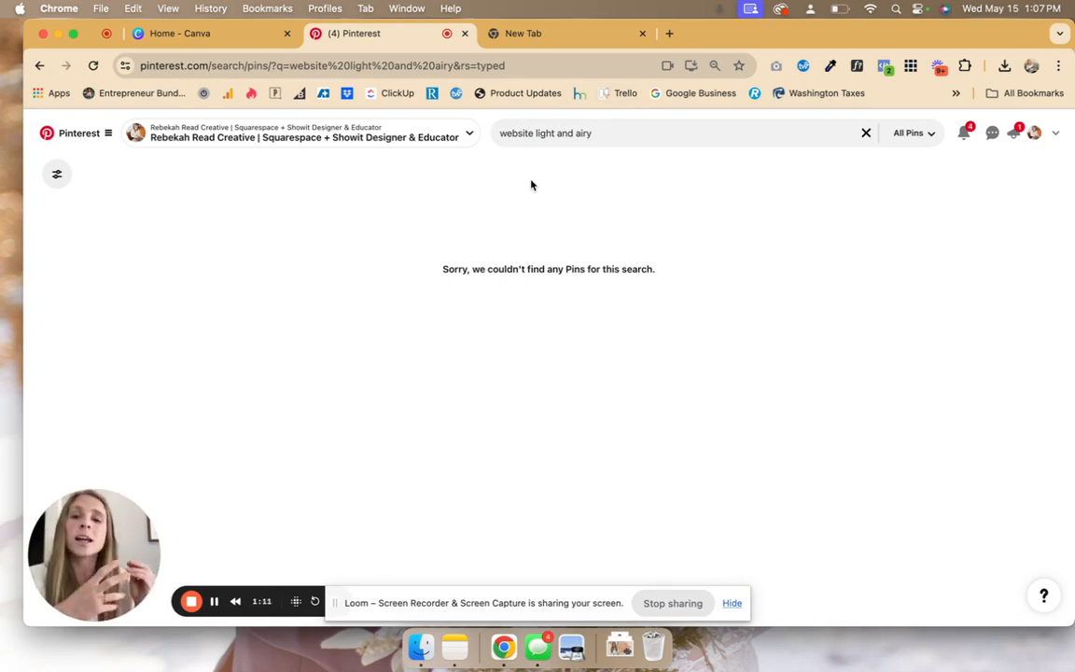
pyautogui.click(76, 130)
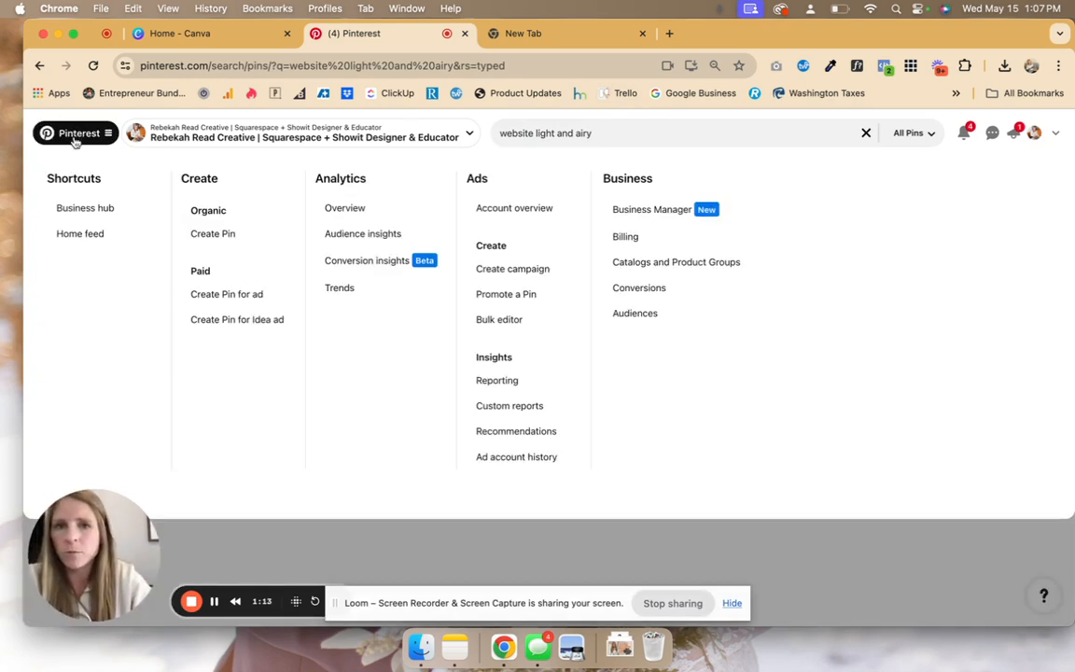
pyautogui.click(73, 136)
pyautogui.click(911, 133)
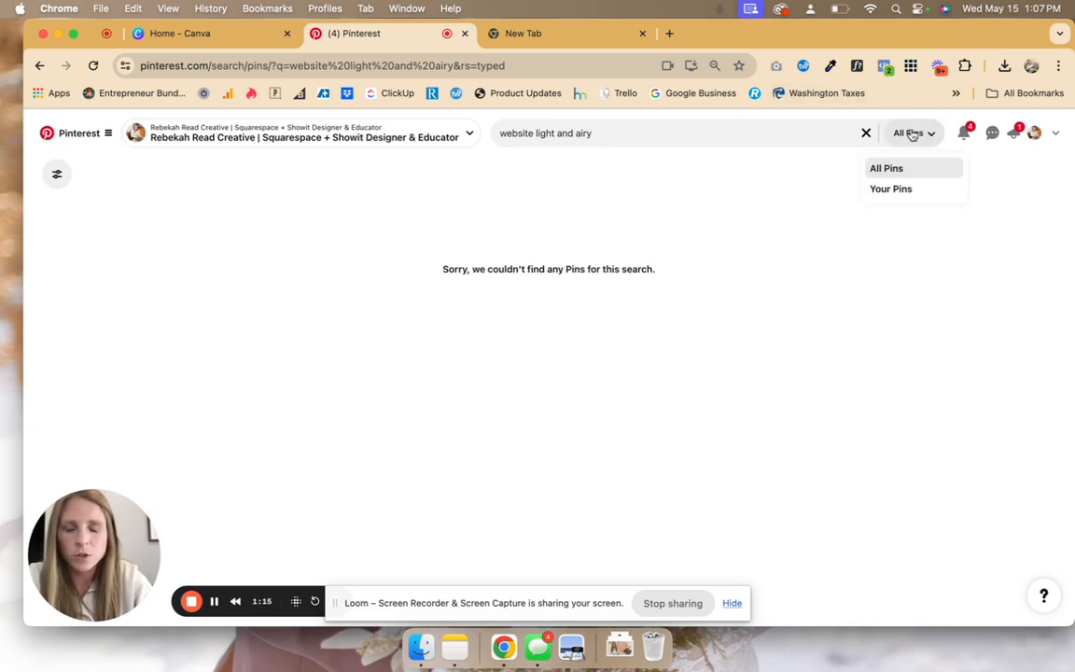
pyautogui.click(1034, 133)
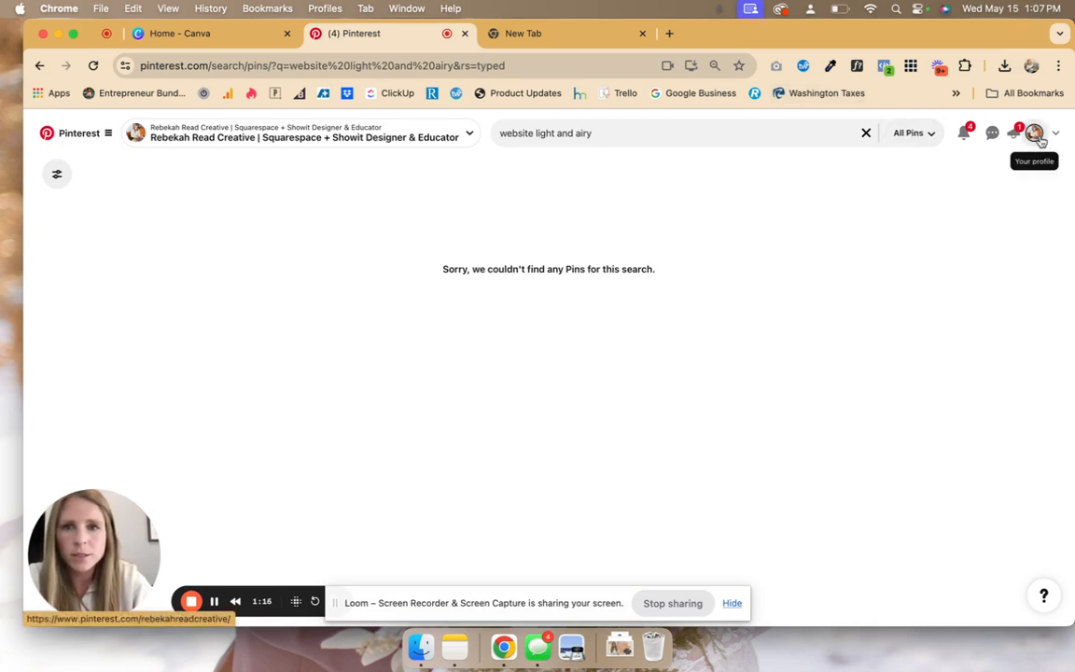
pyautogui.click(45, 131)
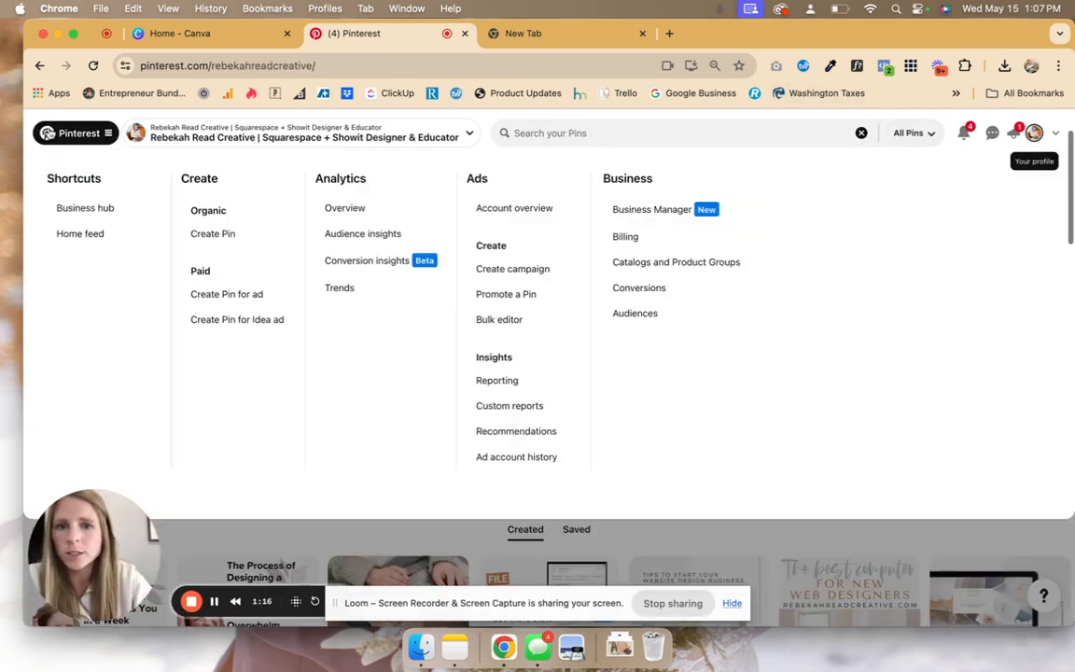
pyautogui.click(73, 133)
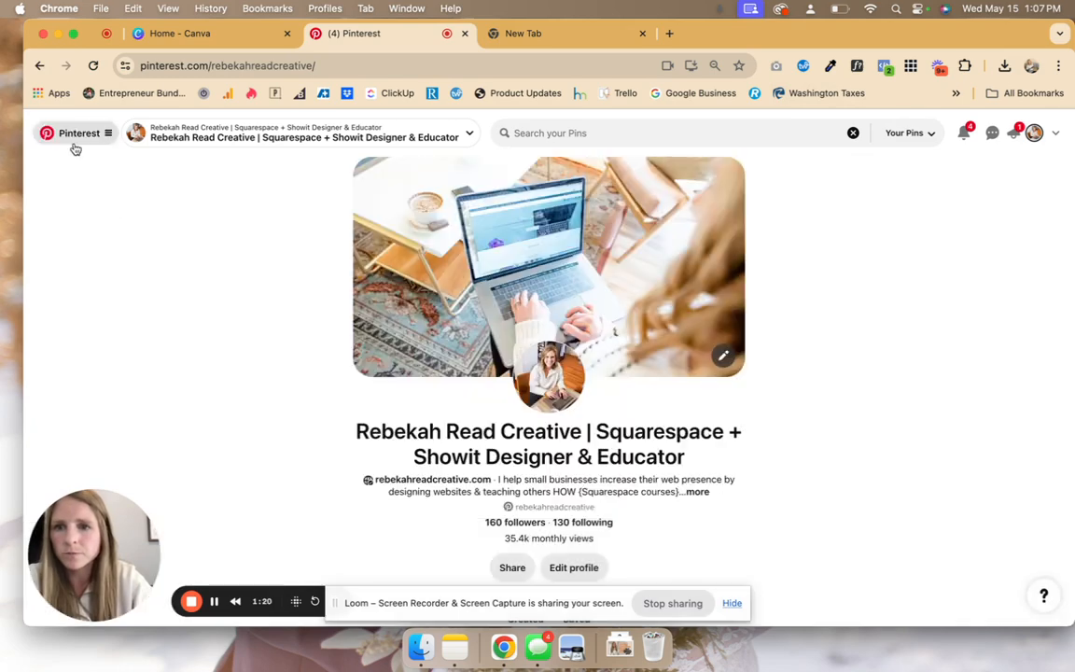
pyautogui.click(74, 139)
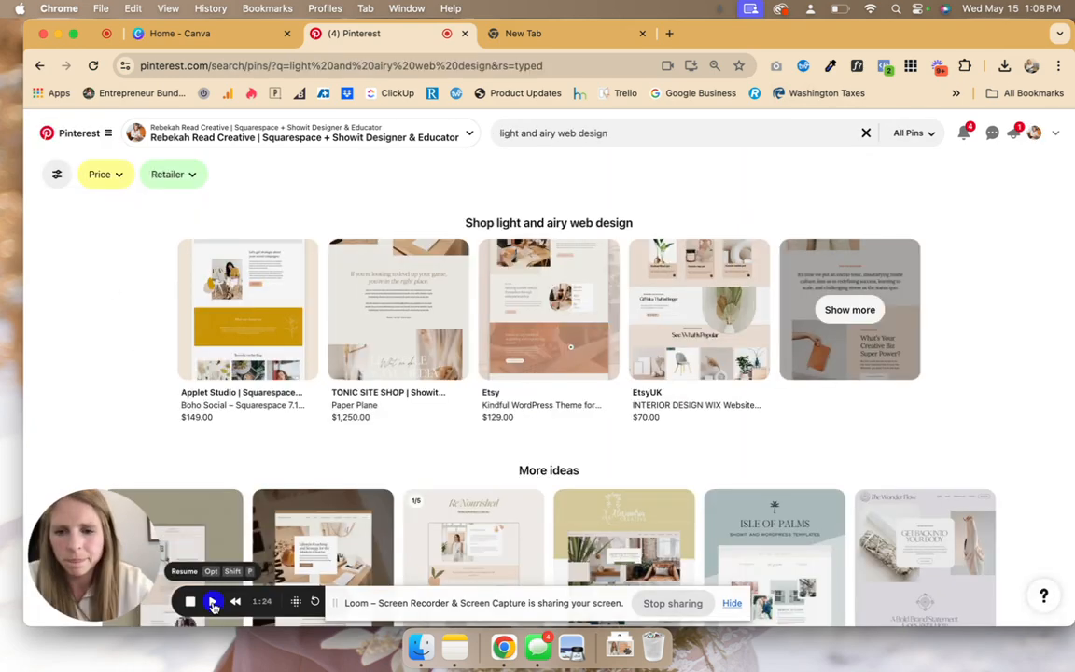
# - Save the feminine, soft, minimal website design pin for a cleaning business to the Test Website board
pyautogui.scroll(-5, 402, 327)
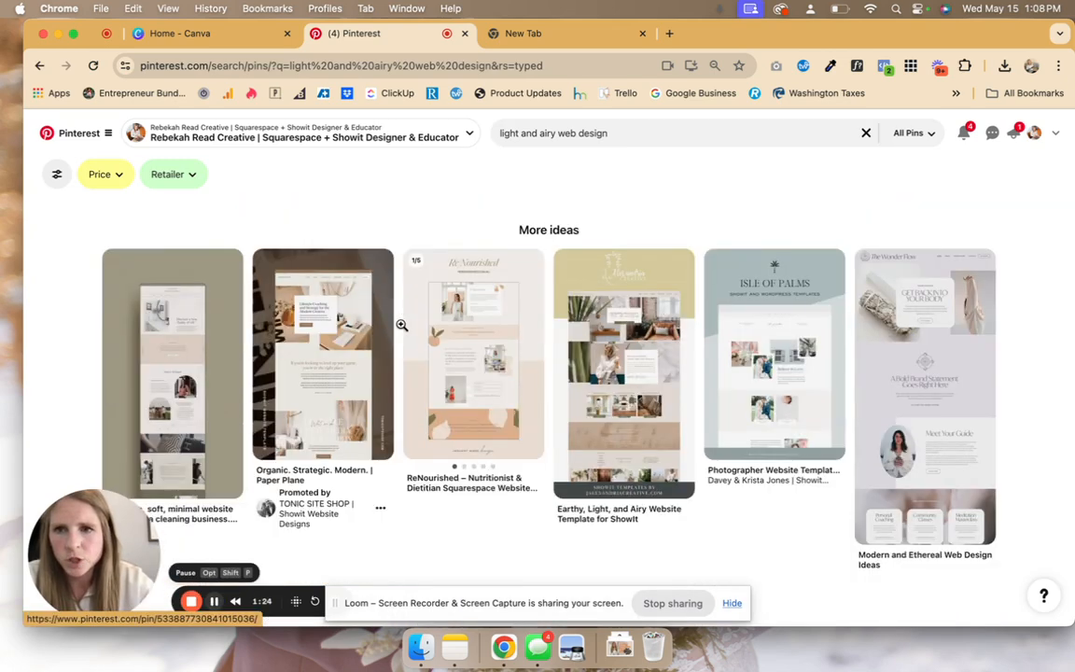
pyautogui.scroll(-1, 401, 325)
pyautogui.scroll(2, 401, 327)
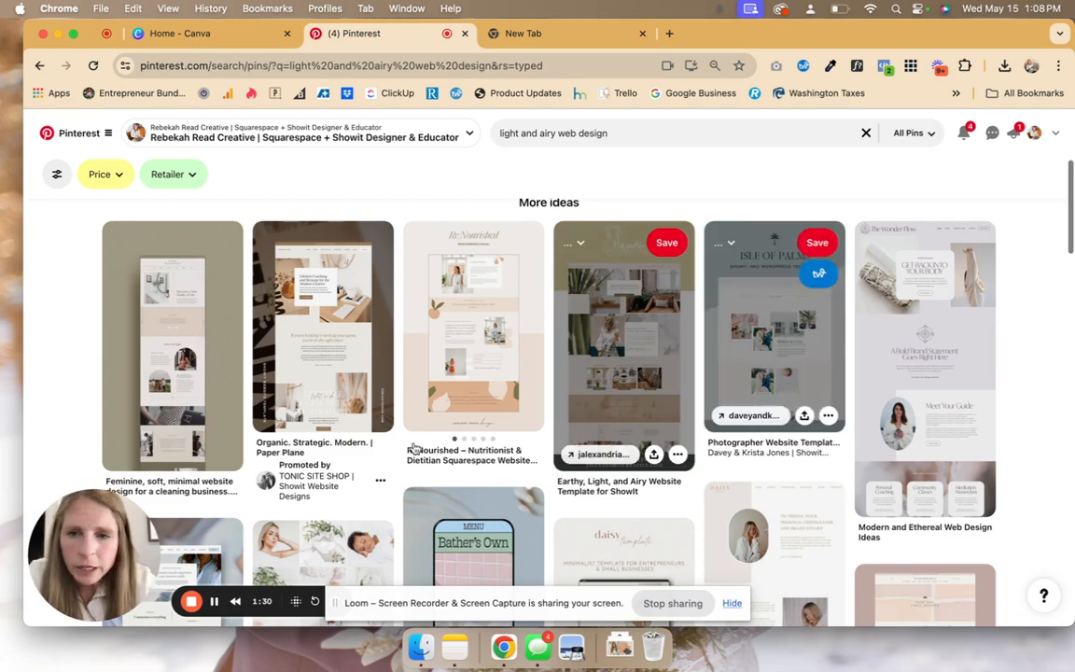
pyautogui.scroll(-1, 318, 439)
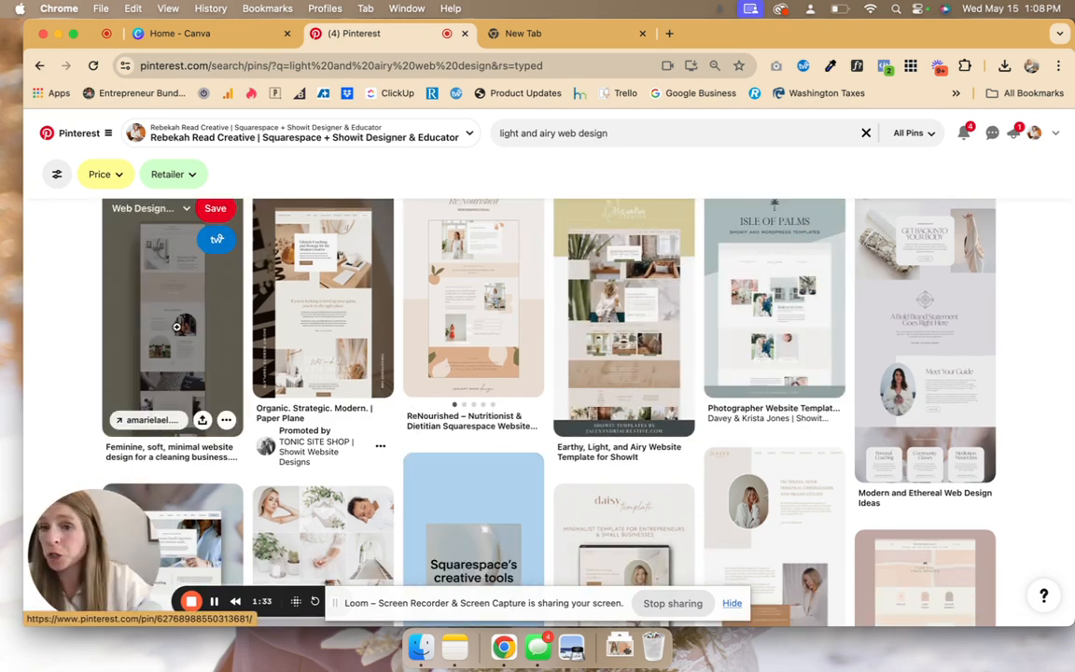
pyautogui.click(185, 208)
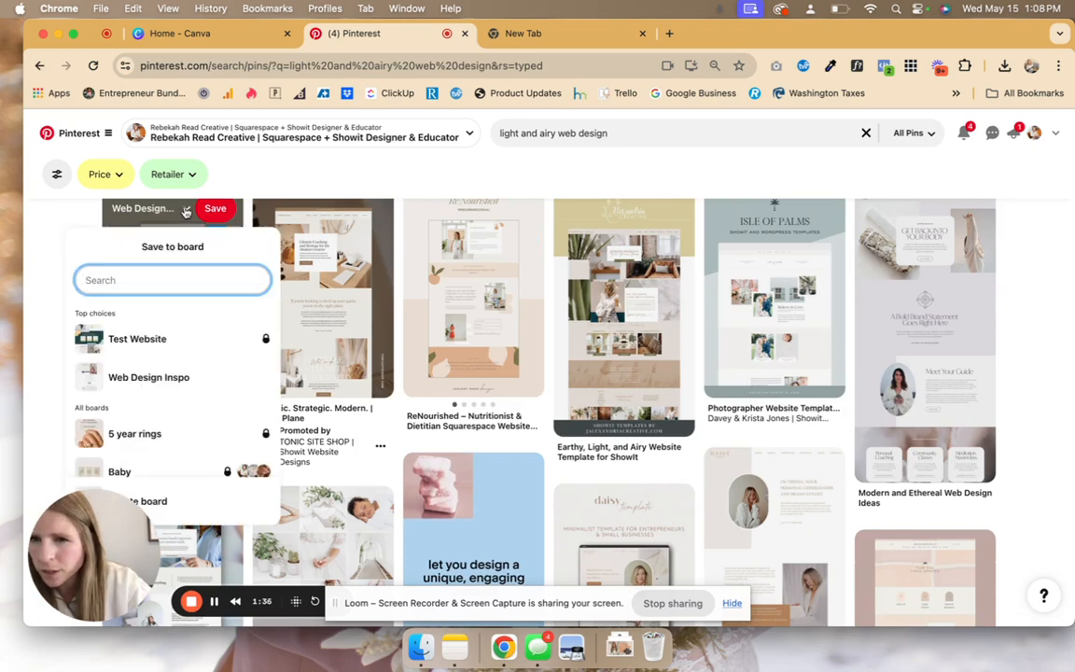
pyautogui.click(248, 338)
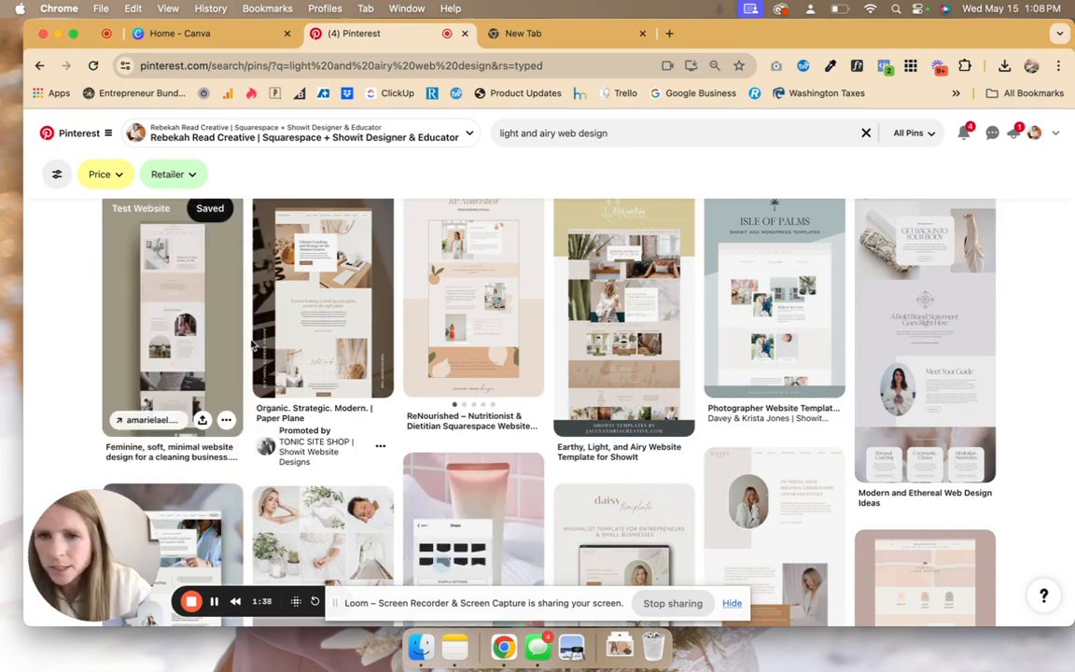
# - Save the minimal ShowIt website pin in the search results to the Test Website board
pyautogui.scroll(-5, 250, 345)
pyautogui.scroll(2, 250, 345)
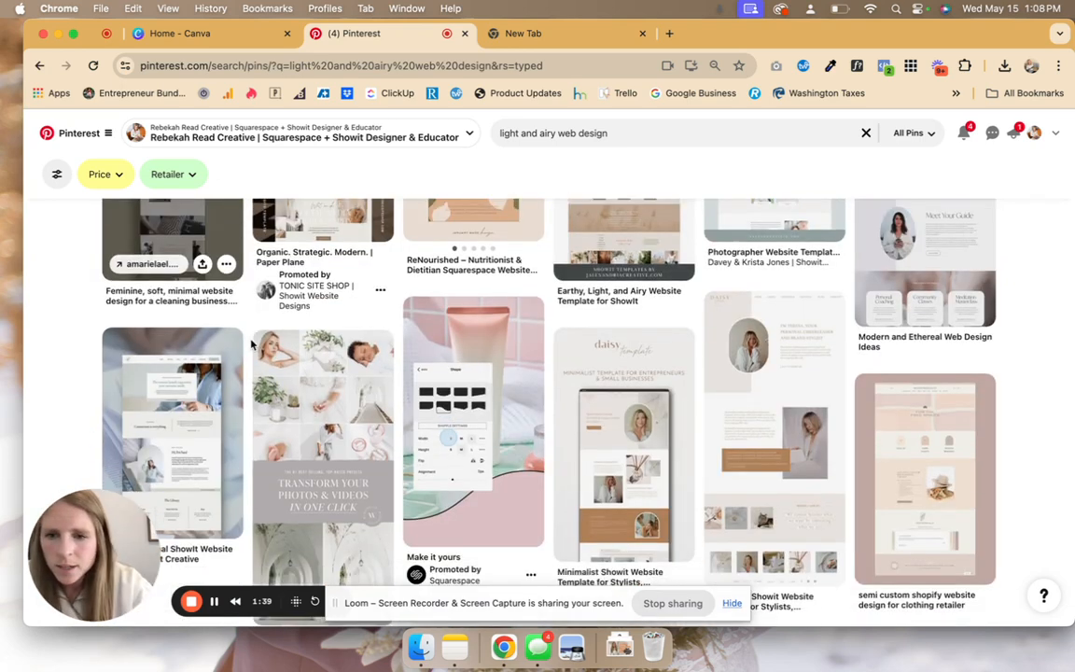
pyautogui.scroll(-1, 250, 345)
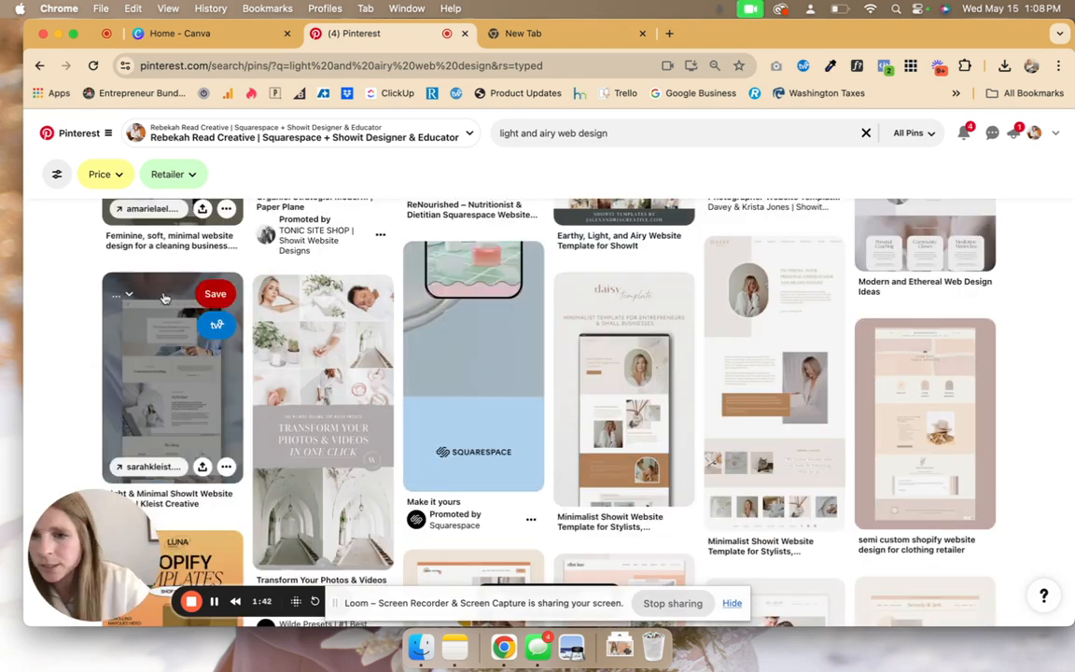
pyautogui.click(161, 296)
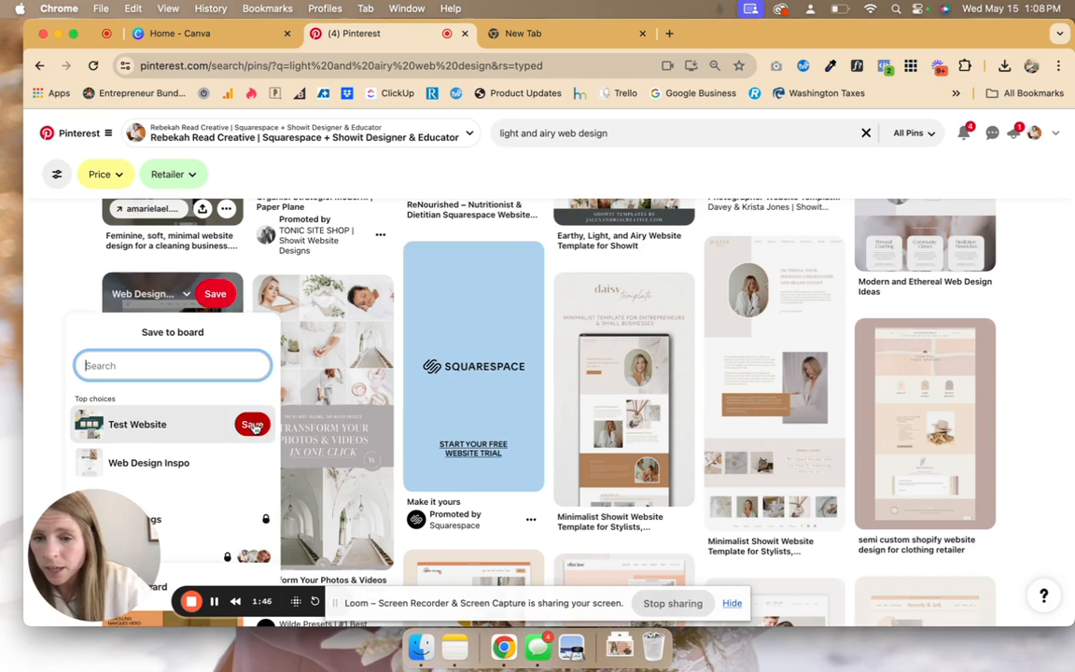
pyautogui.click(248, 424)
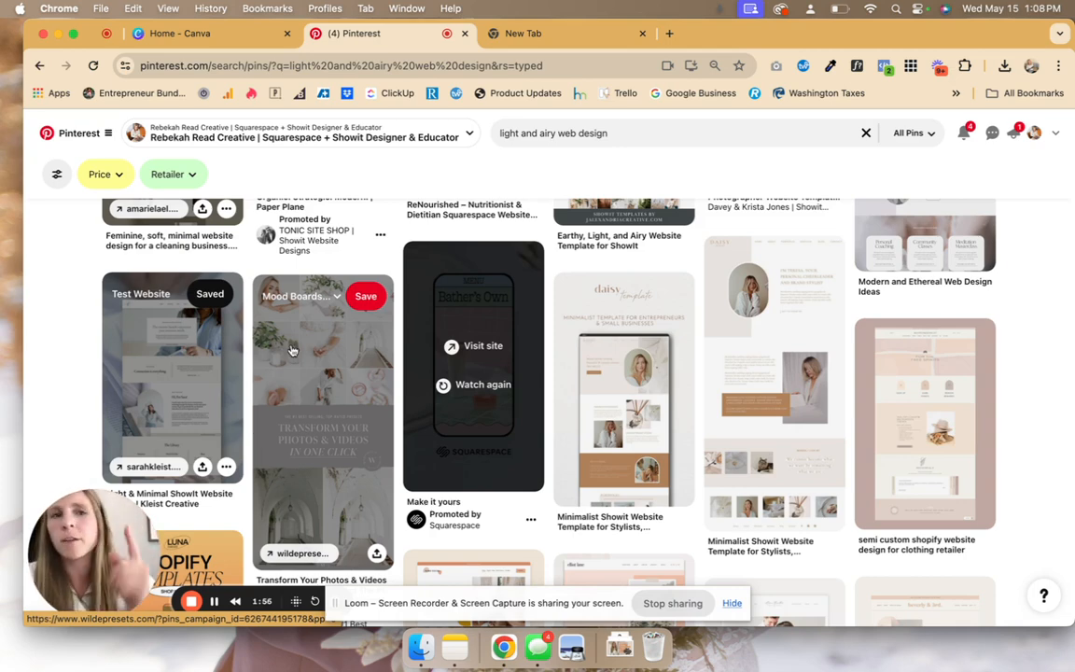
pyautogui.click(213, 605)
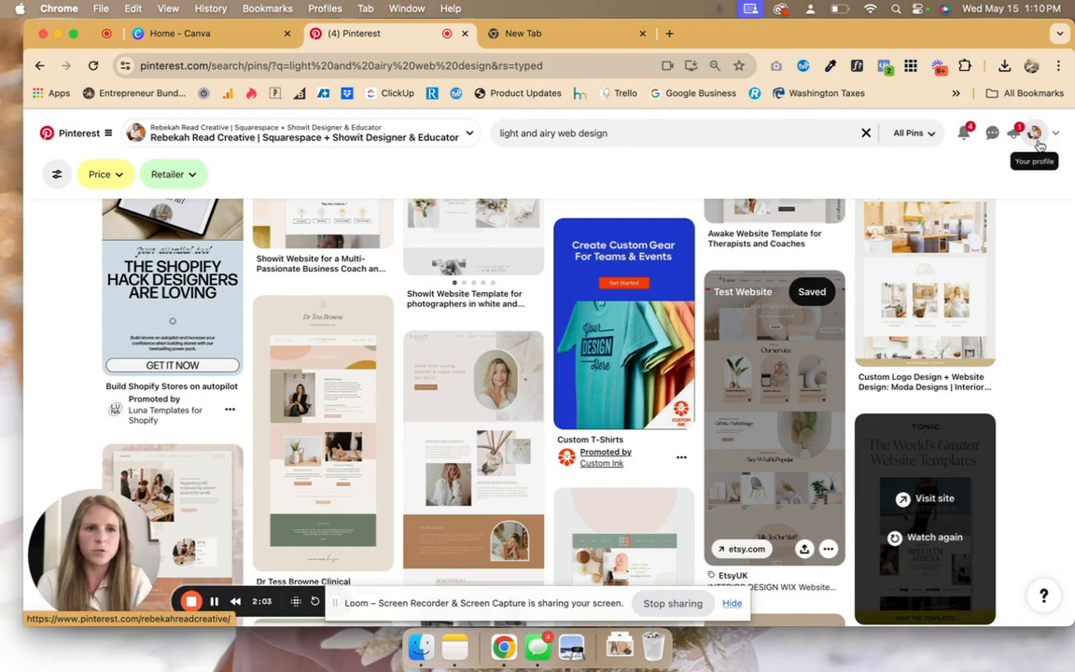
# - Open the secret Test Website board from the saved boards on the own profile
pyautogui.click(1036, 135)
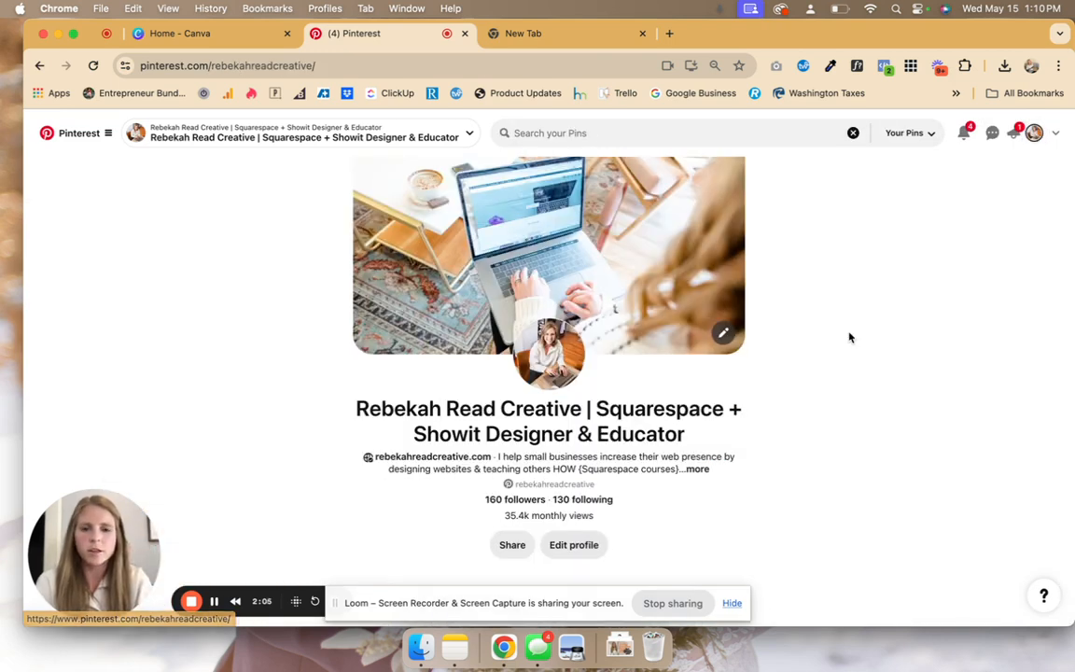
pyautogui.scroll(-2, 849, 337)
pyautogui.scroll(-2, 850, 338)
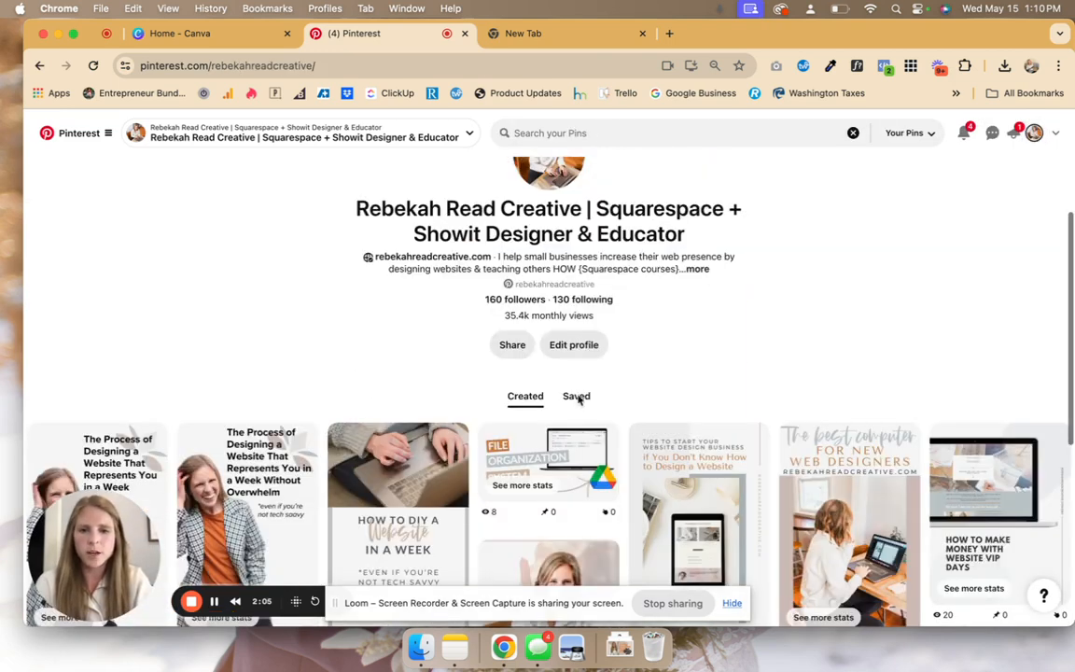
pyautogui.click(576, 399)
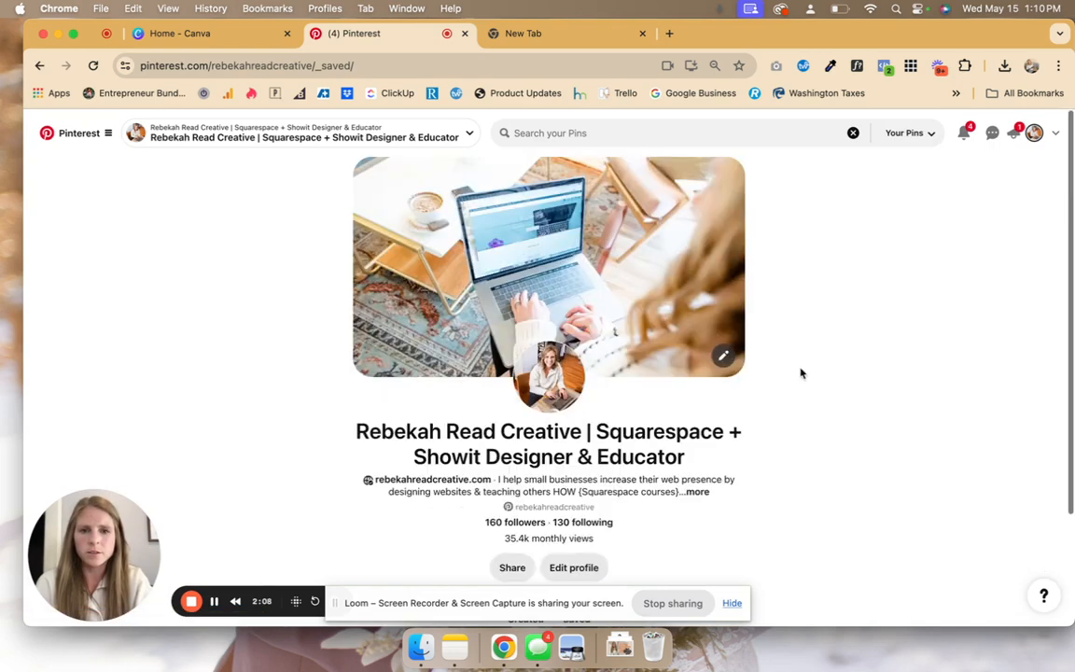
pyautogui.scroll(-3, 800, 373)
pyautogui.scroll(-2, 799, 374)
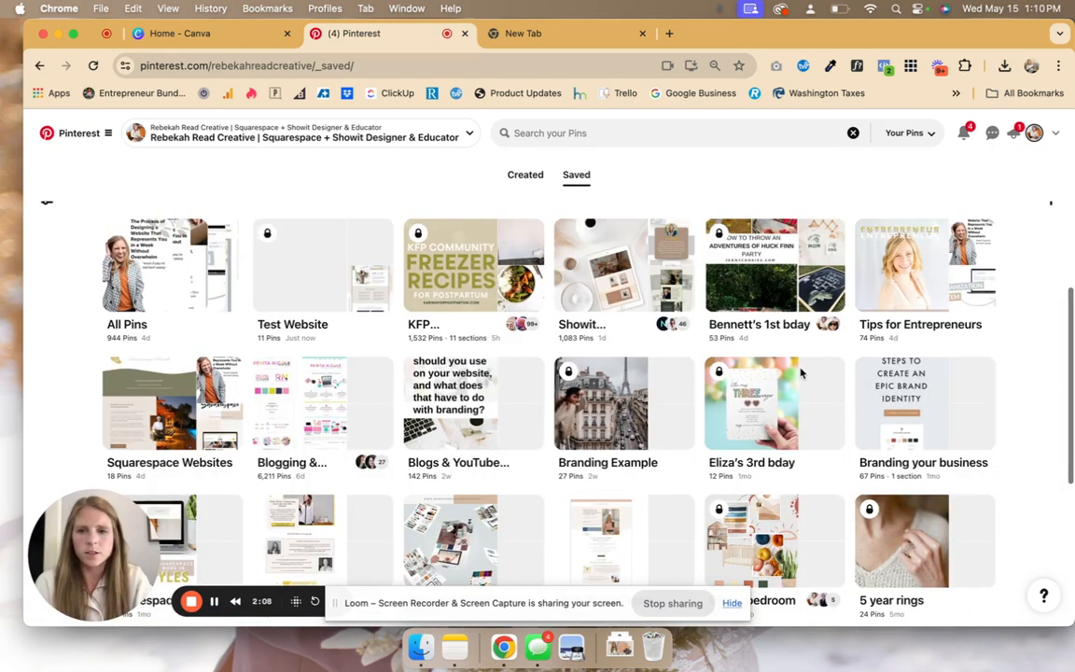
pyautogui.click(312, 271)
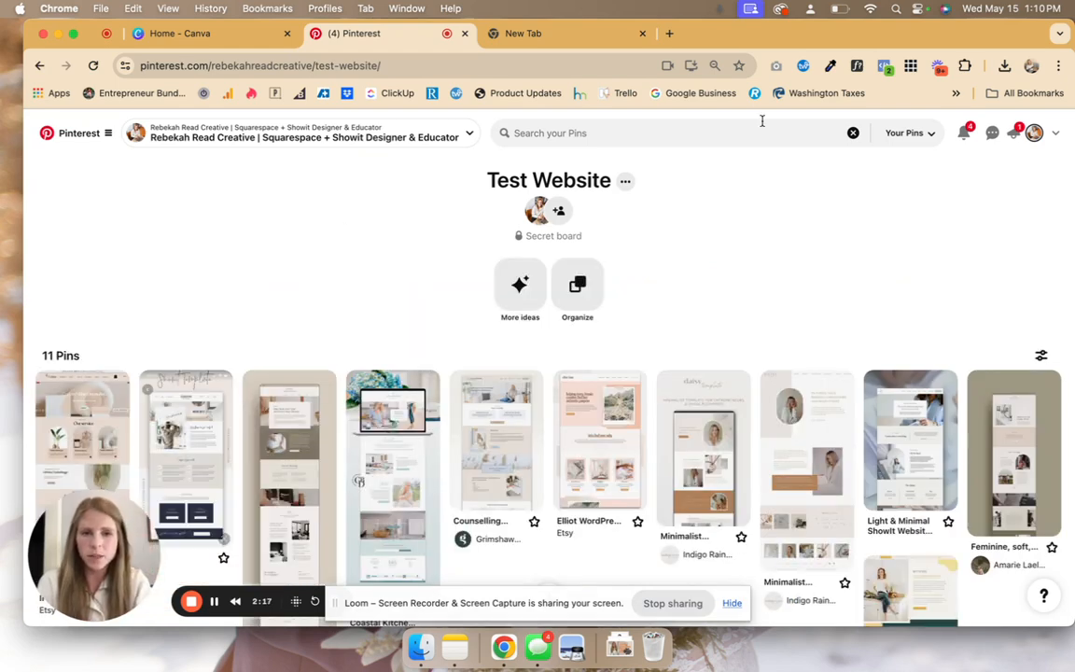
# - Take a screenshot of the "Our service" section in the board's Interior Design Wix template pin and return to the board
pyautogui.scroll(-1, 761, 121)
pyautogui.scroll(-1, 659, 310)
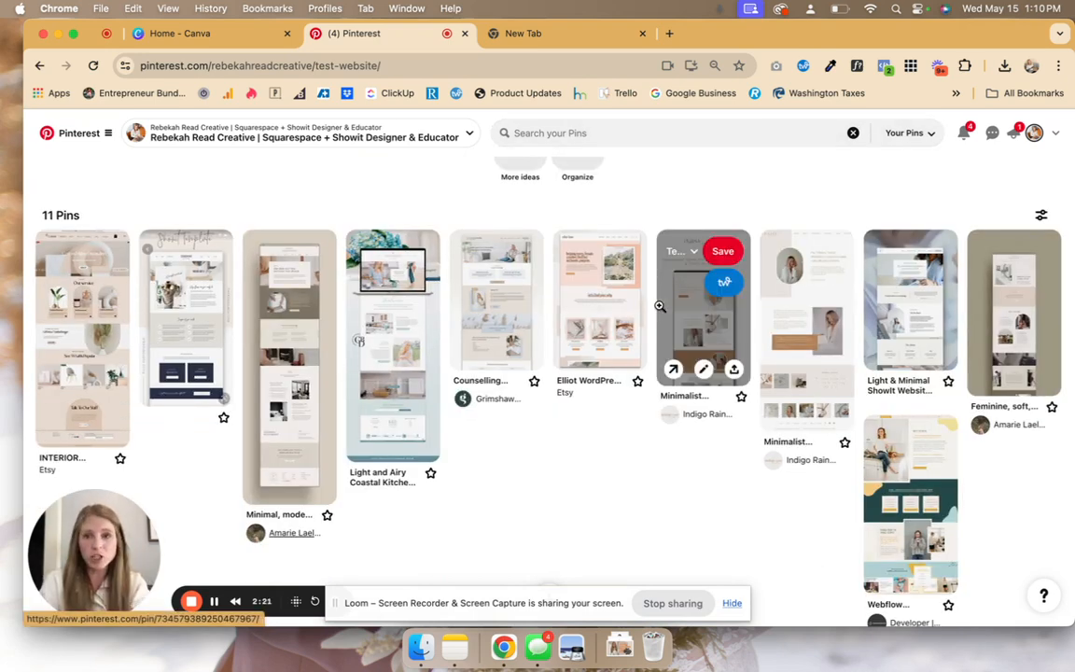
pyautogui.scroll(-1, 659, 306)
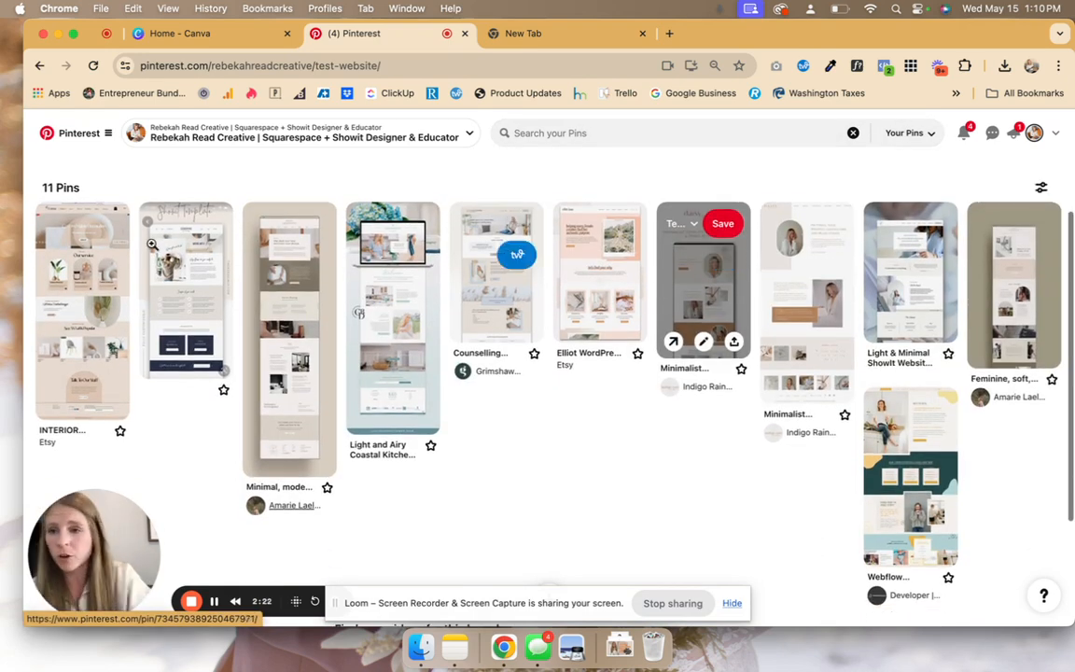
pyautogui.click(92, 291)
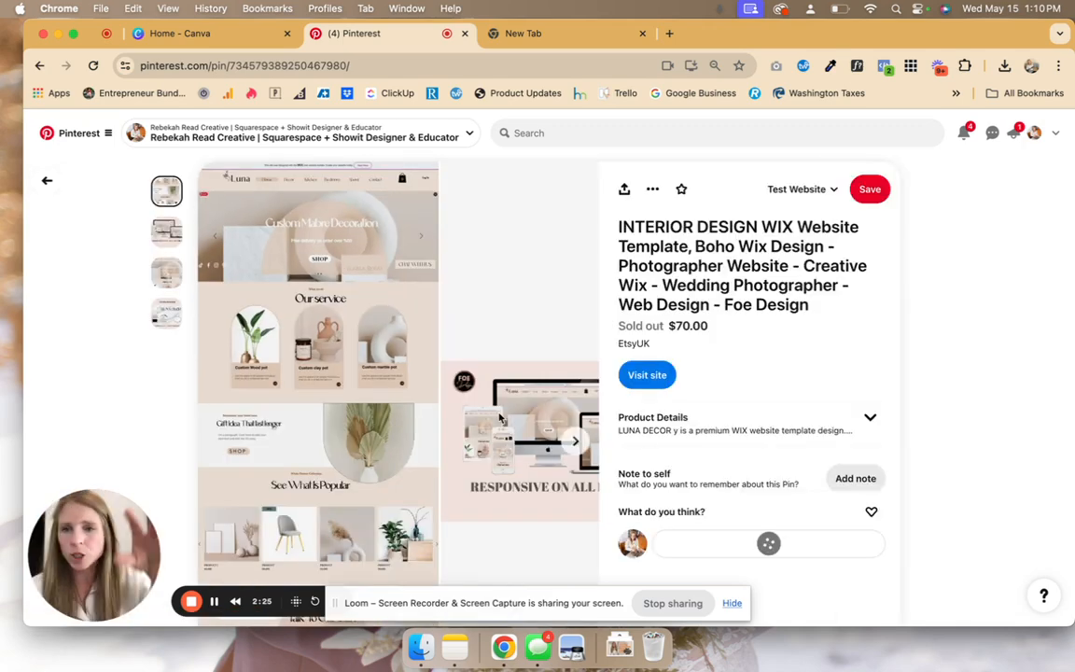
pyautogui.scroll(-1, 454, 322)
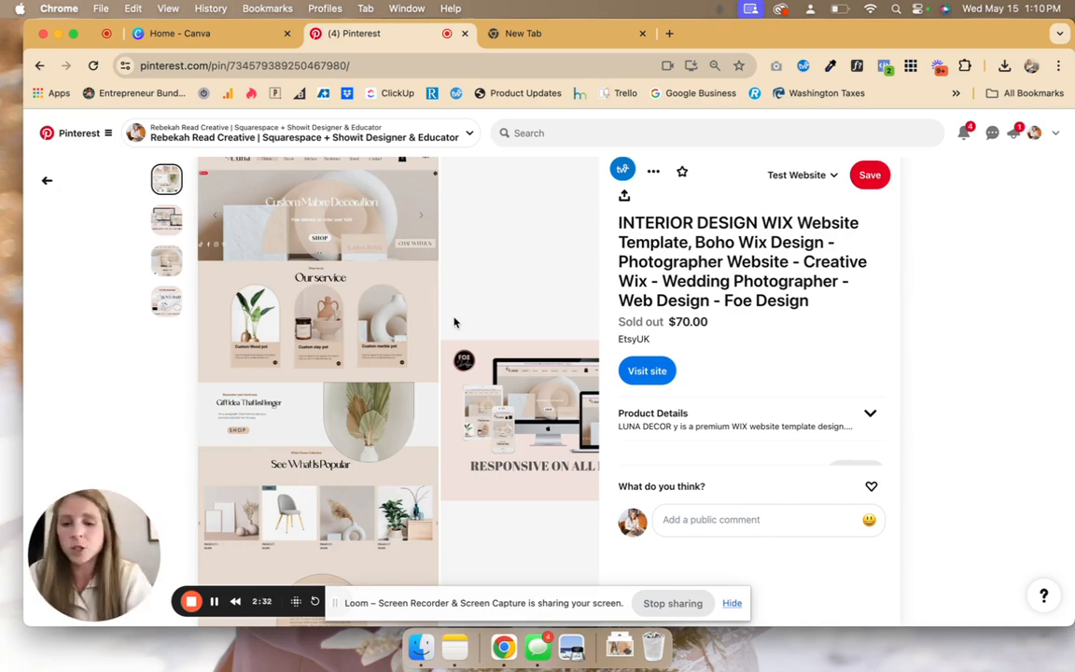
pyautogui.press('super+shift+4')
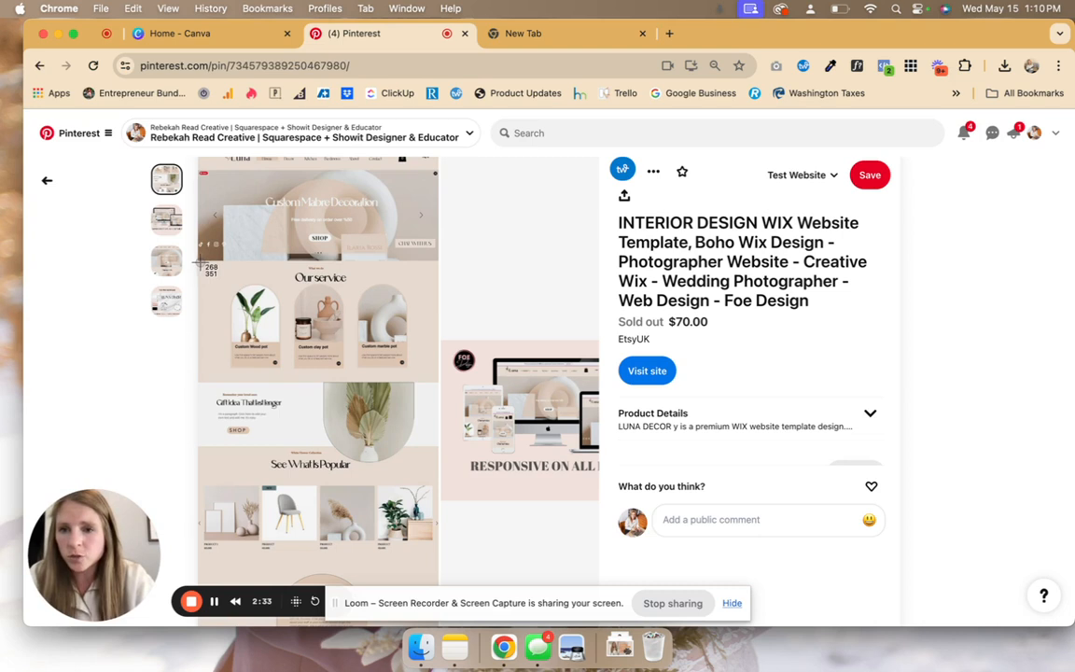
pyautogui.moveTo(199, 264); pyautogui.dragTo(439, 383)
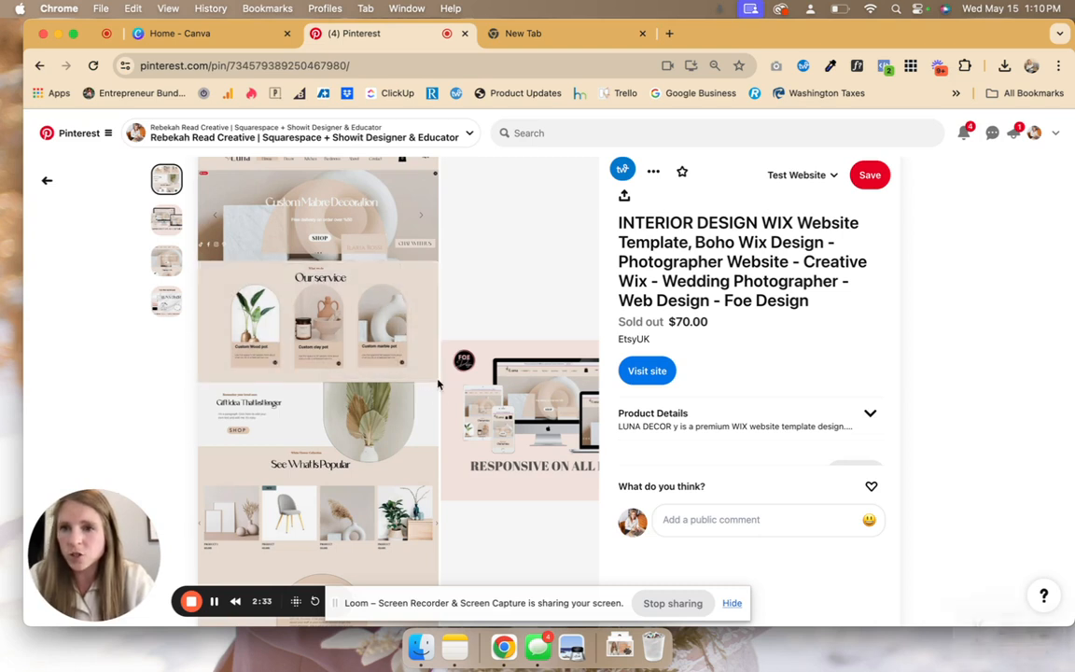
pyautogui.click(46, 181)
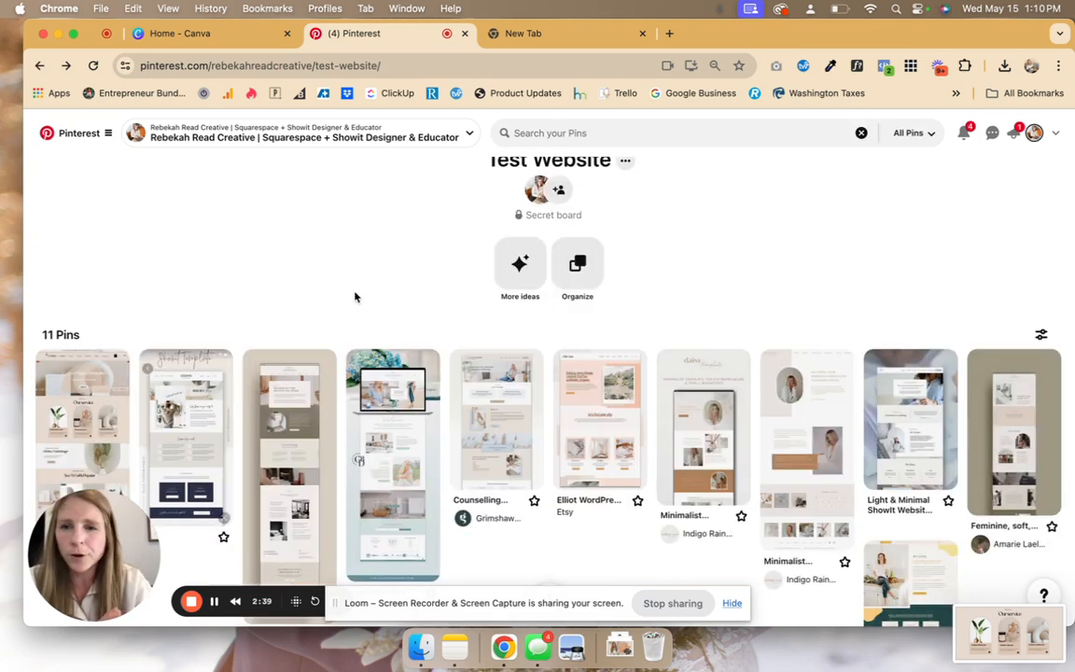
# - Take a screenshot of the hero section in the Light & Minimal ShowIt Website Design pin and return to the board
pyautogui.scroll(-3, 354, 296)
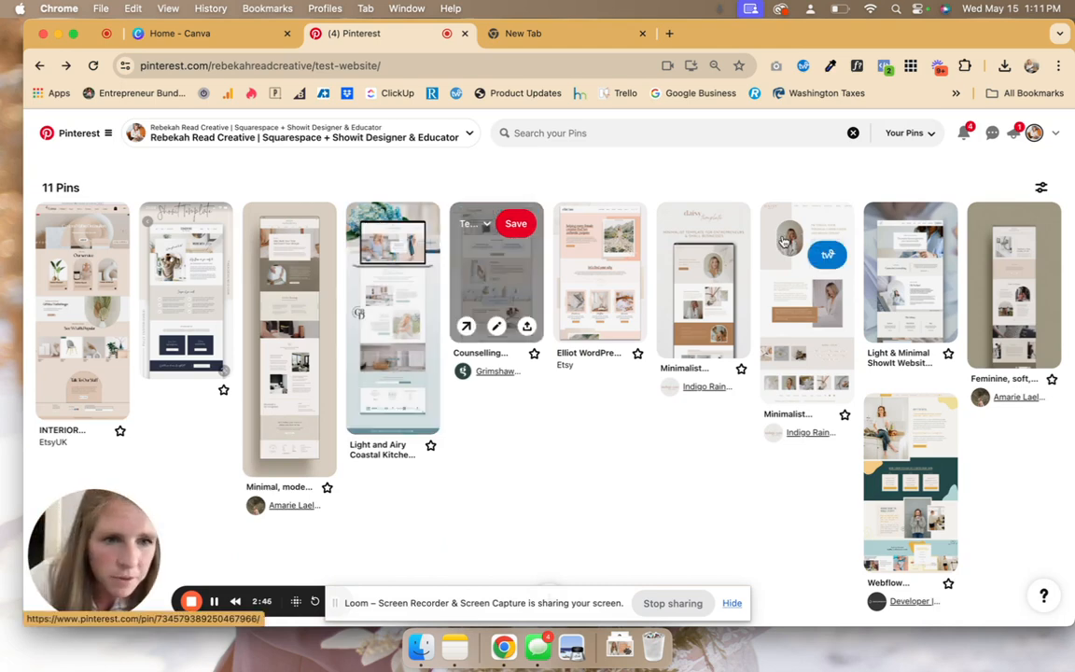
pyautogui.click(930, 257)
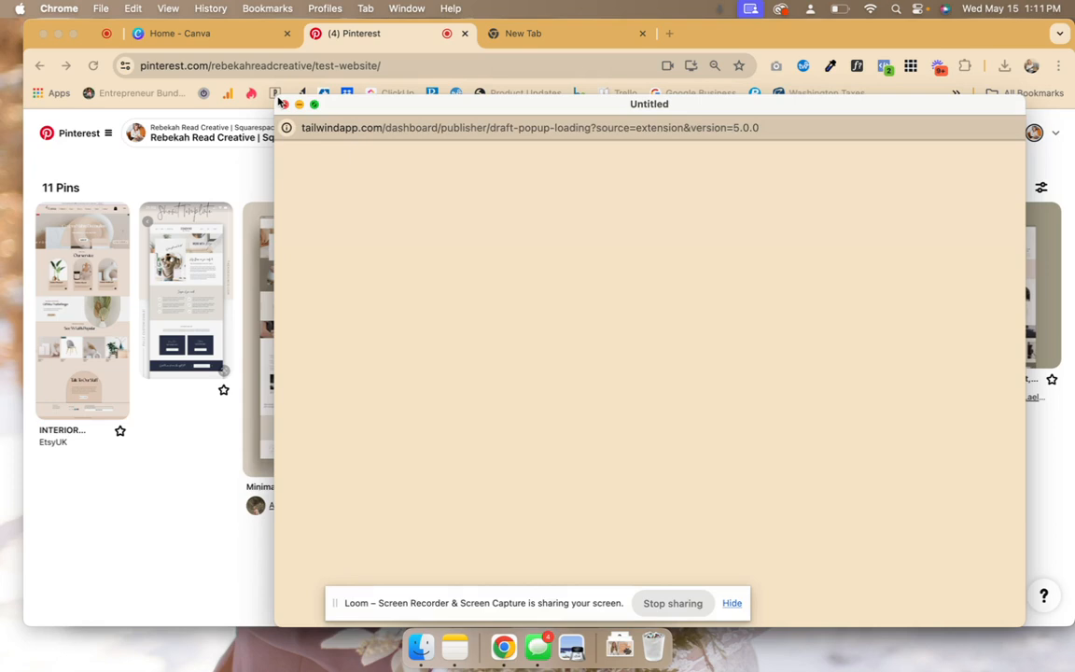
pyautogui.click(283, 104)
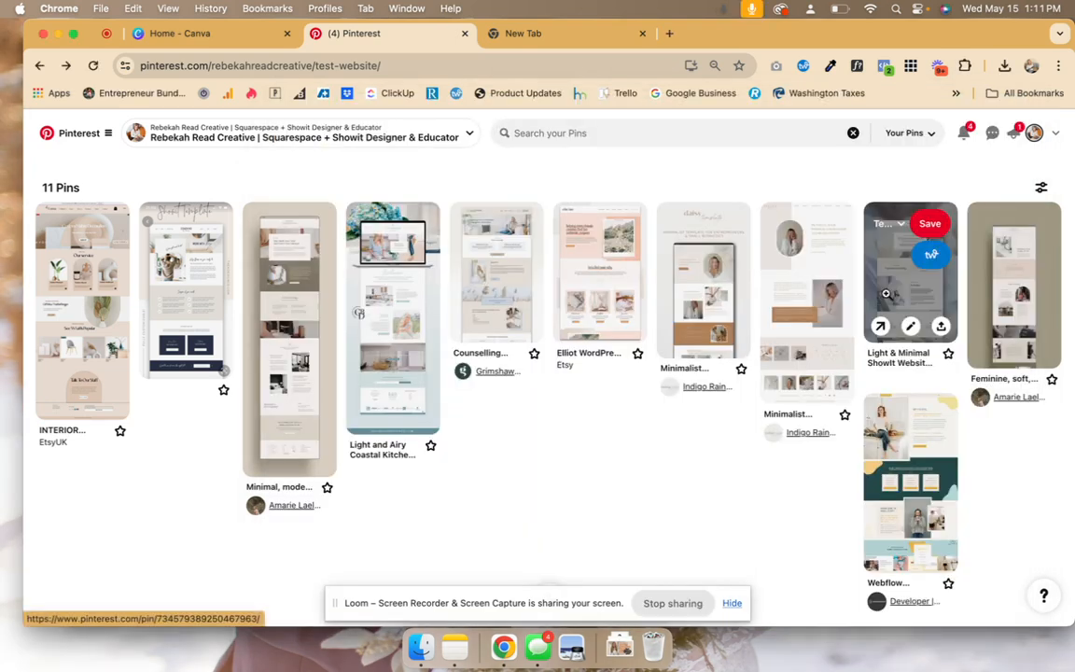
pyautogui.click(887, 292)
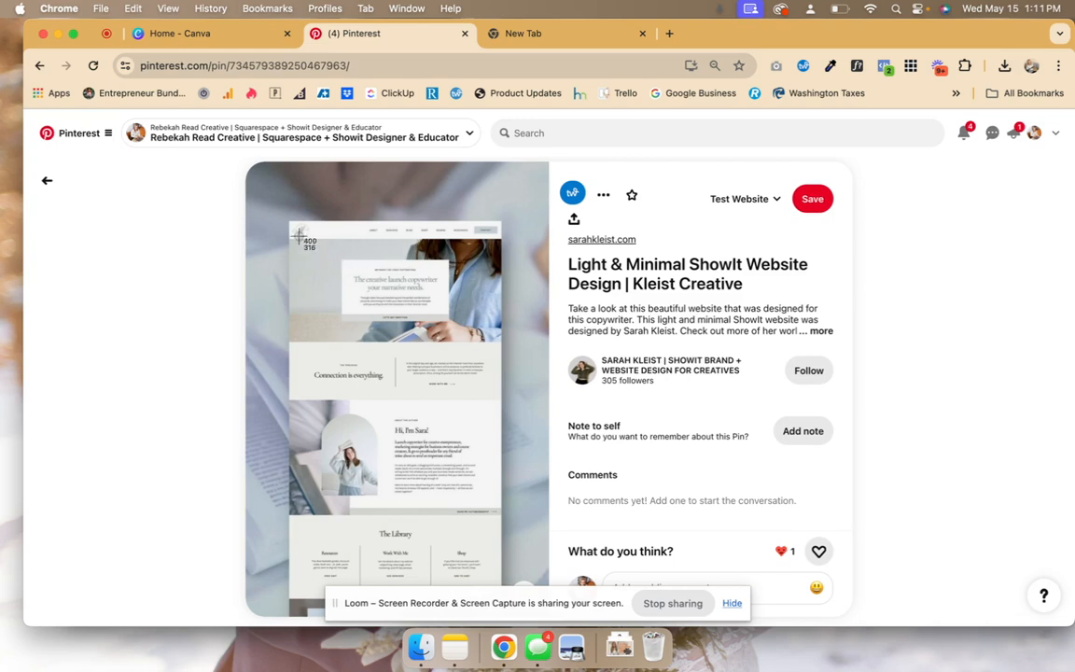
pyautogui.press('super+shift+4')
pyautogui.moveTo(294, 240); pyautogui.dragTo(500, 340)
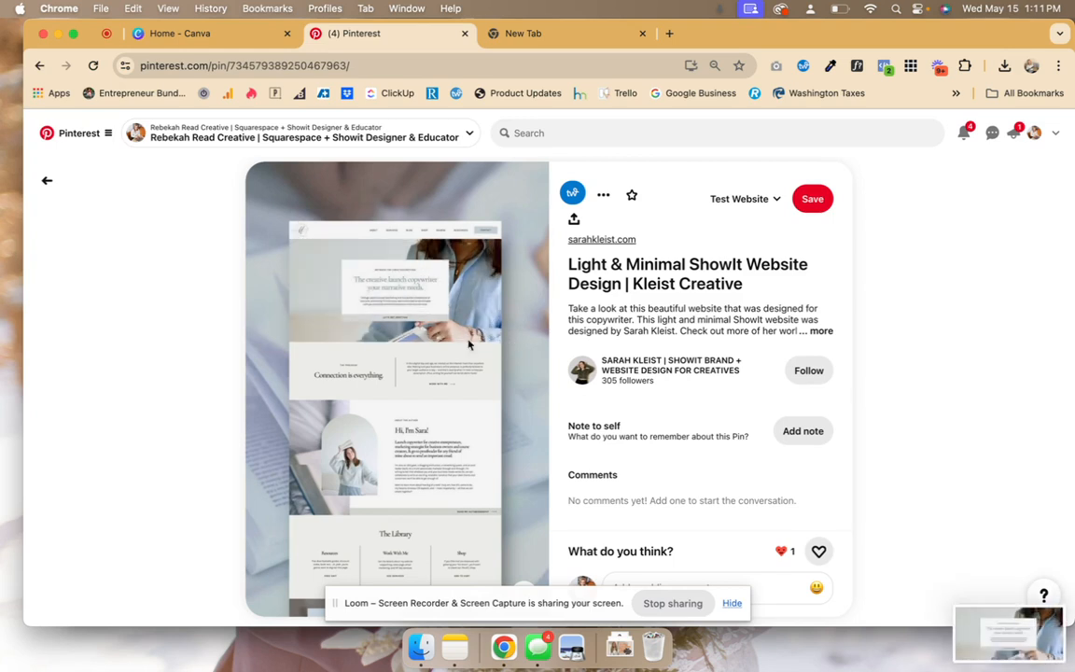
pyautogui.click(48, 183)
pyautogui.scroll(-3, 720, 472)
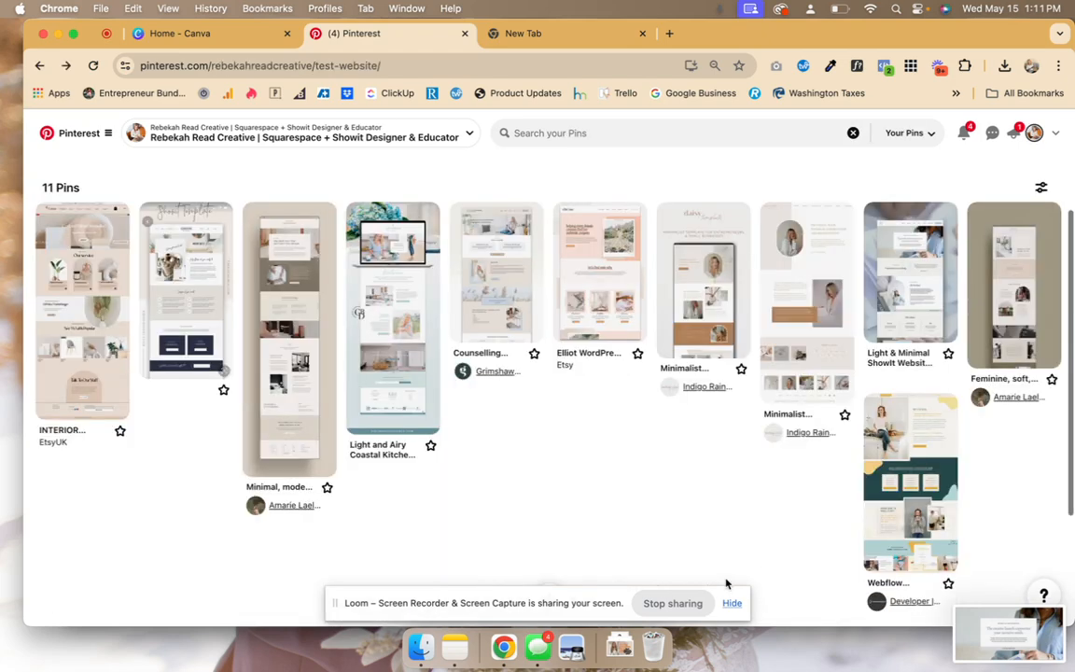
pyautogui.scroll(-2, 719, 472)
pyautogui.scroll(-2, 719, 472)
pyautogui.scroll(4, 719, 473)
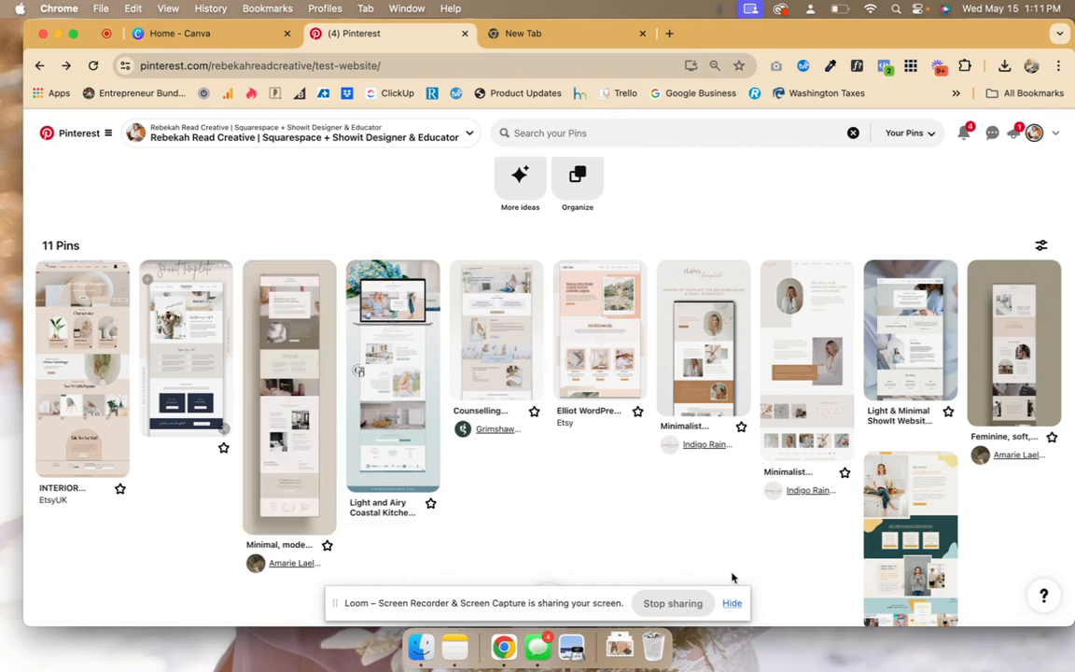
pyautogui.scroll(-2, 570, 383)
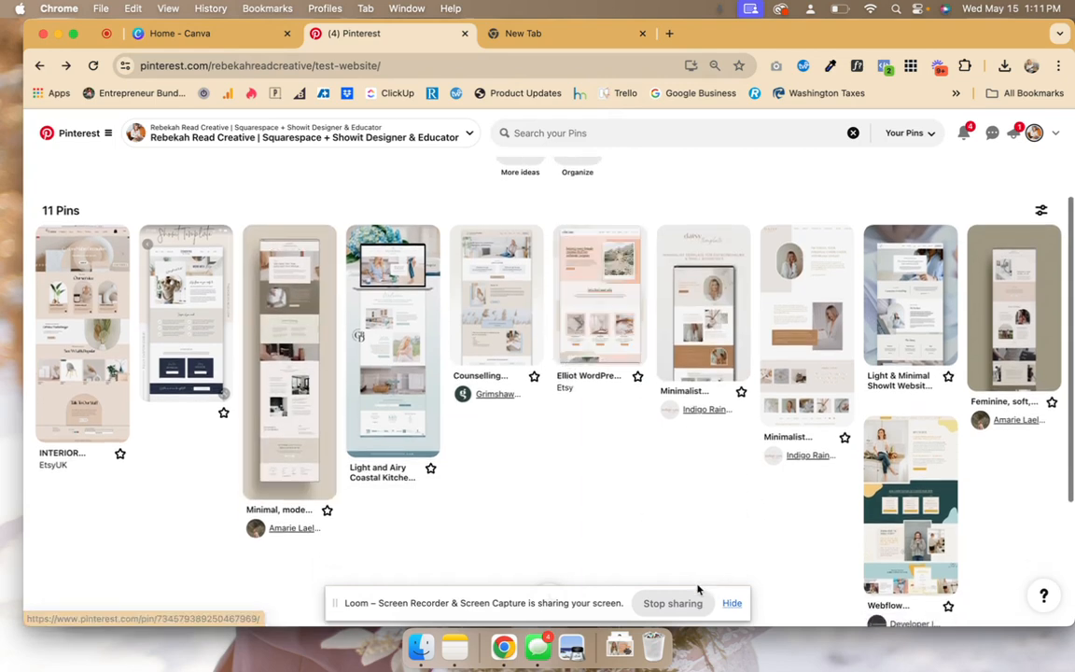
# - Switch to Canva and create a new custom-size design 700 px wide and 2000 px high
pyautogui.click(218, 36)
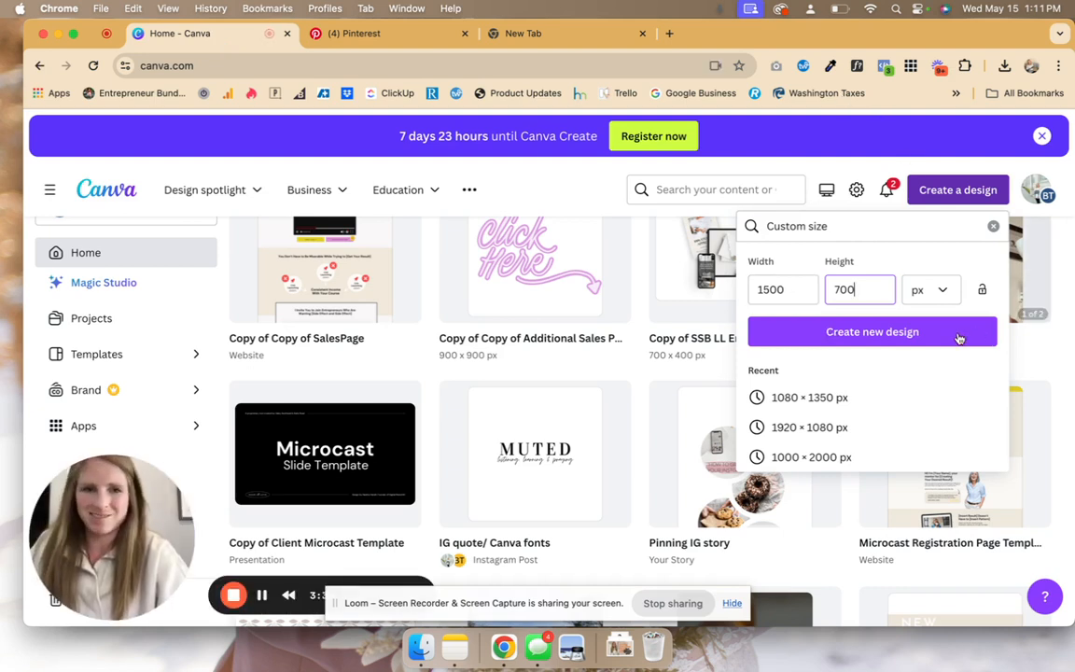
pyautogui.click(873, 332)
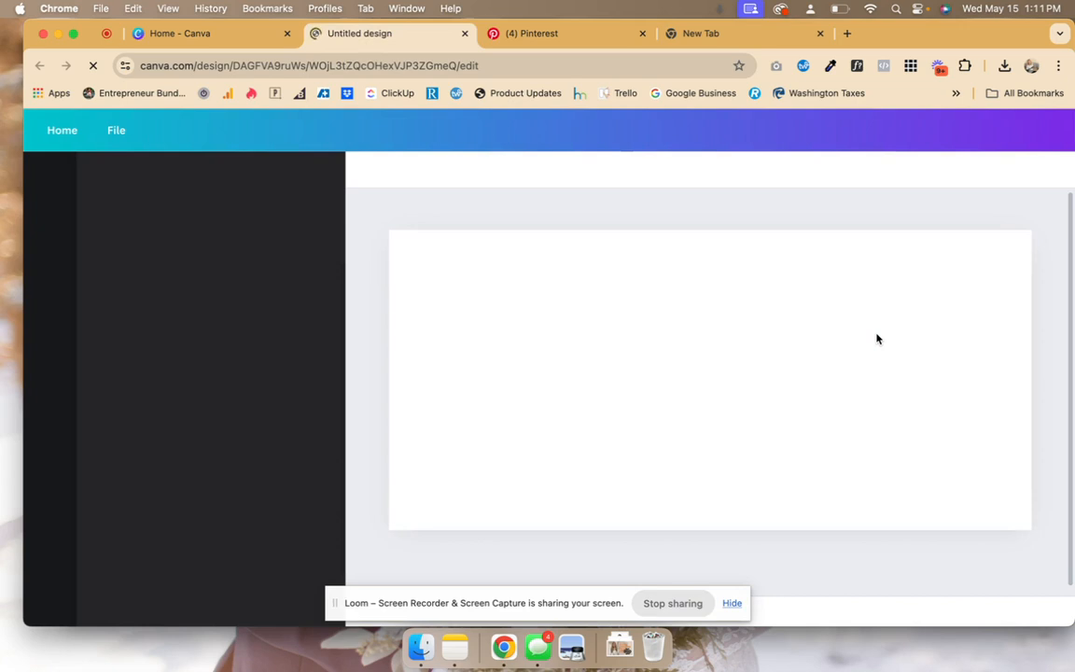
pyautogui.click(466, 34)
pyautogui.click(782, 290)
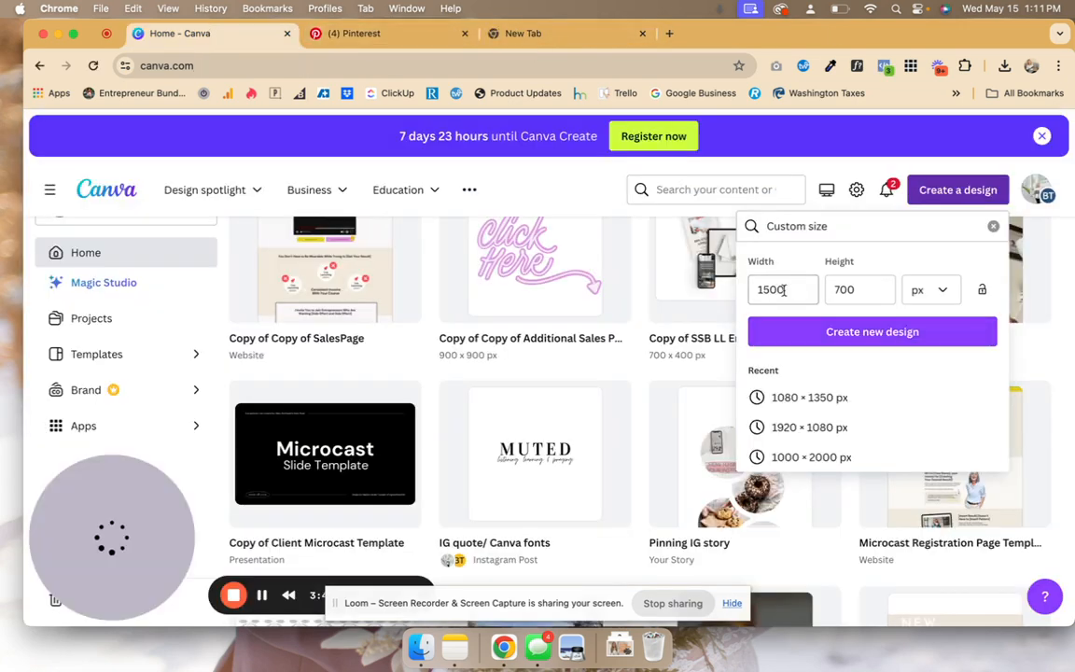
pyautogui.doubleClick(782, 290)
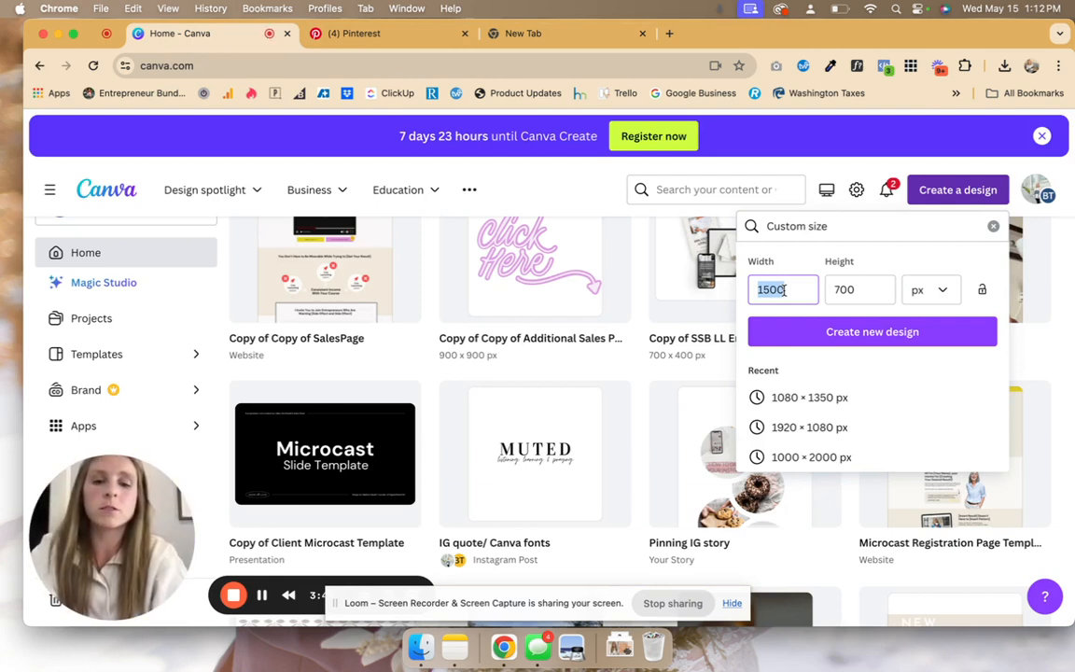
pyautogui.write('700')
pyautogui.doubleClick(845, 289)
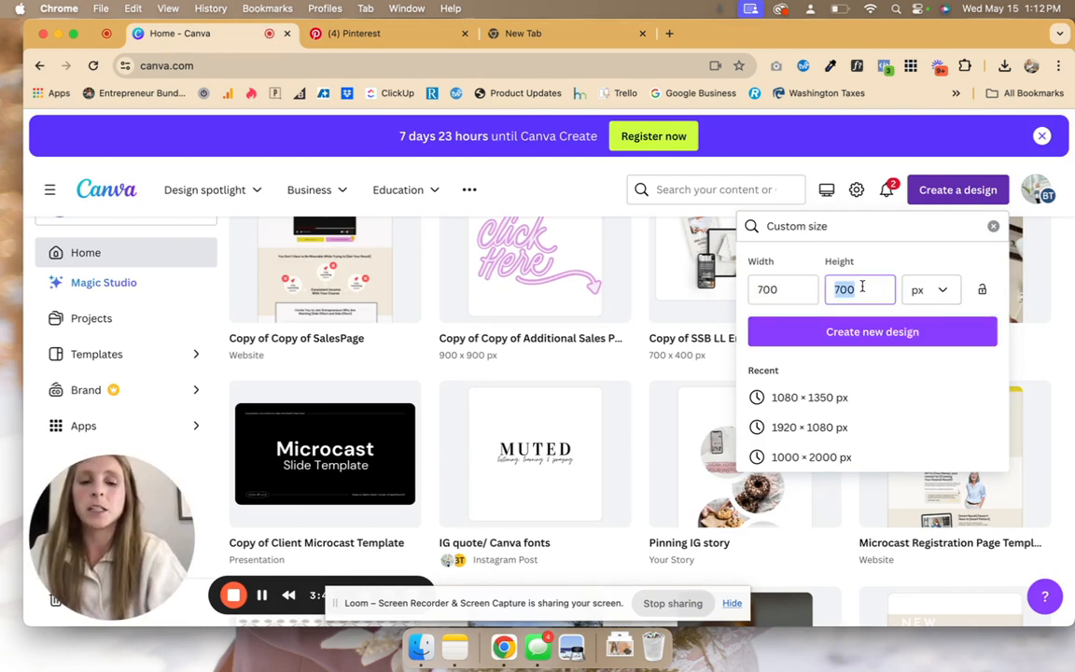
pyautogui.write('2000')
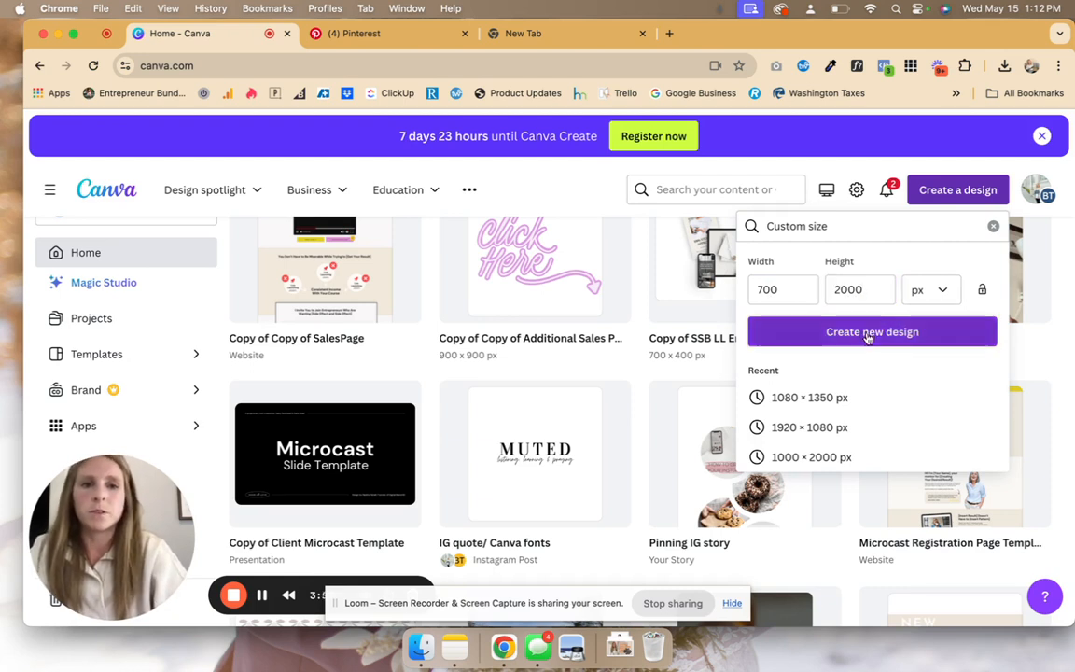
pyautogui.click(869, 335)
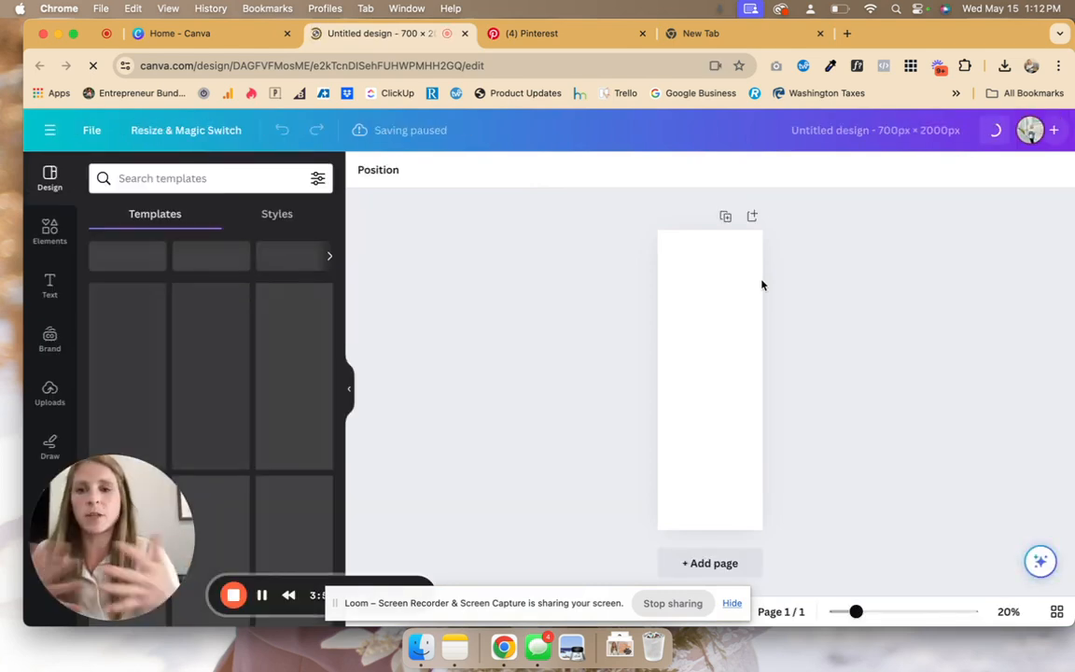
# - Upload the two new website section screenshots from the Desktop folder to the design's image uploads
pyautogui.click(51, 395)
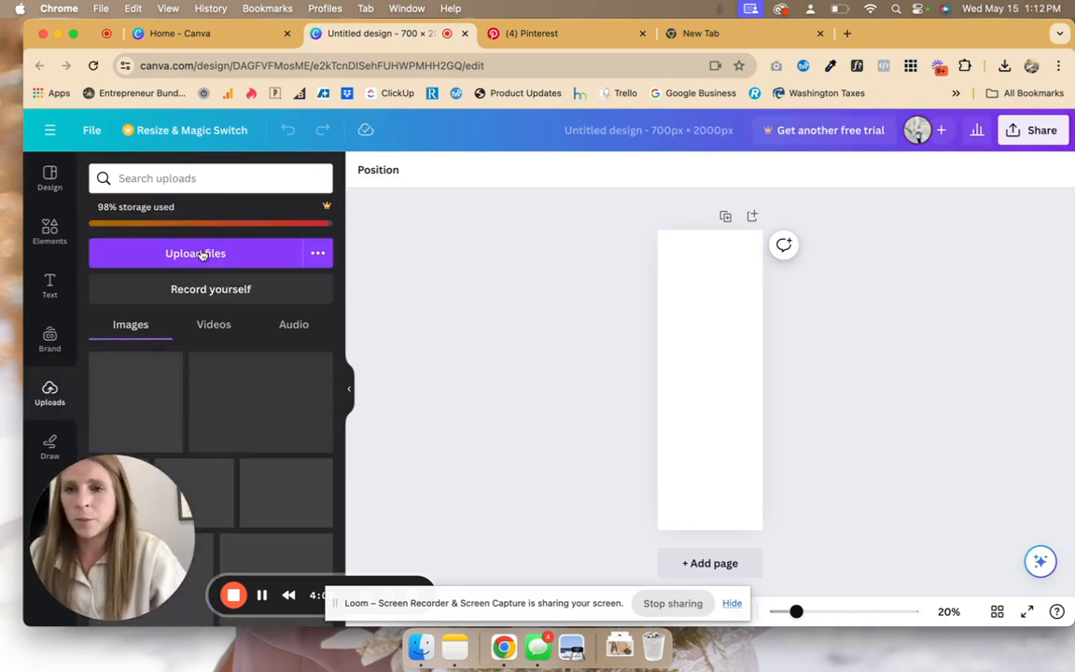
pyautogui.click(202, 255)
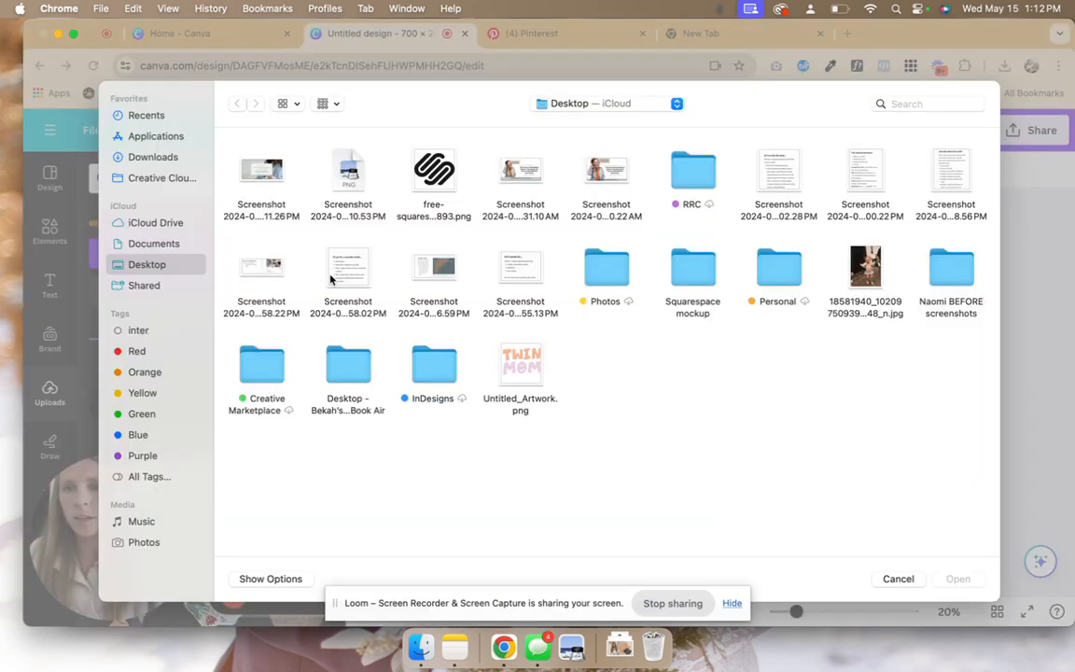
pyautogui.click(255, 189)
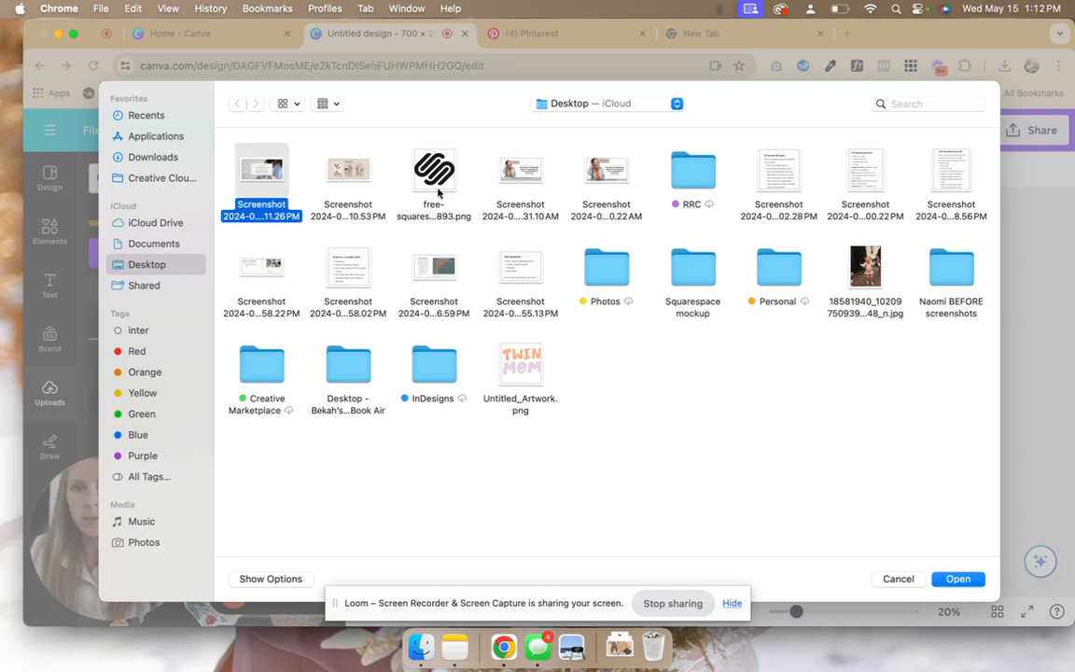
pyautogui.keyDown('super'); pyautogui.click(355, 173); pyautogui.keyUp('super')
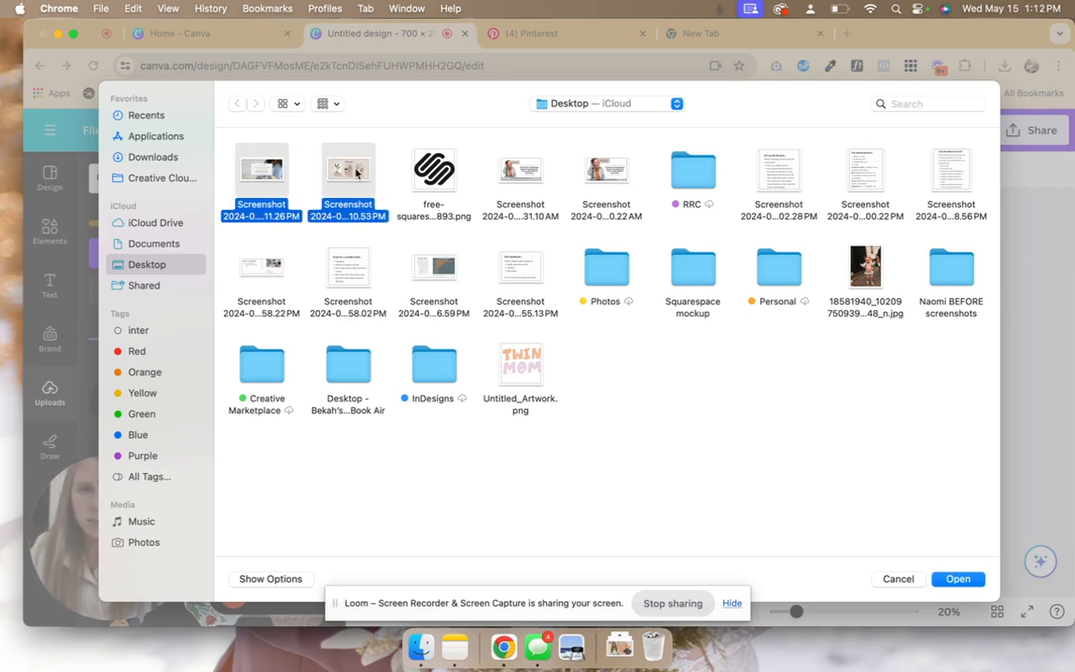
pyautogui.click(957, 579)
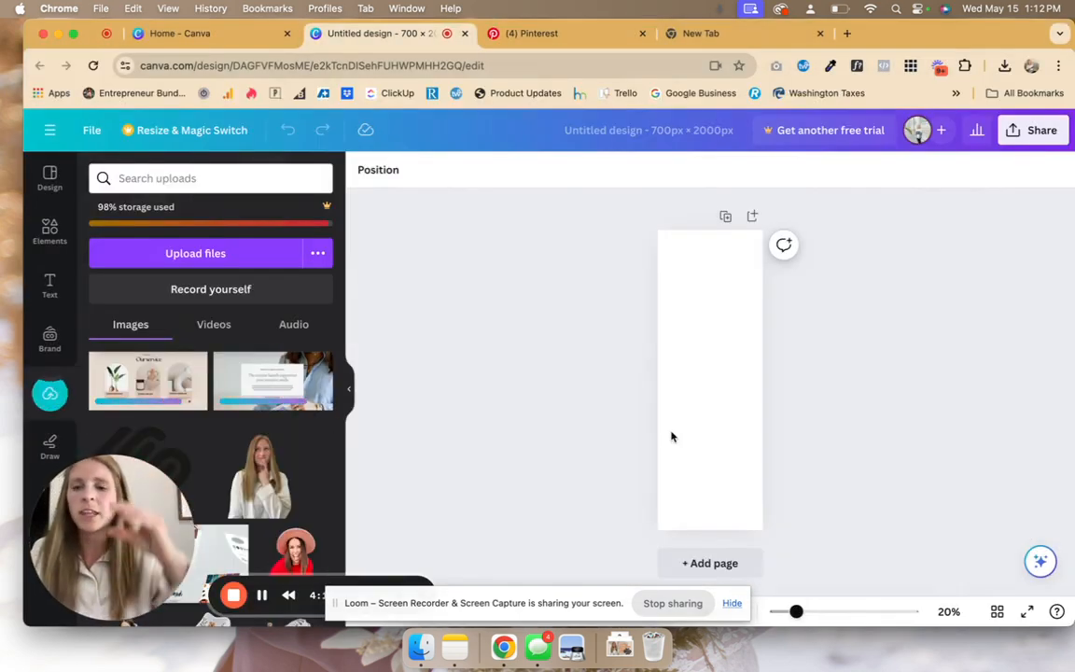
# - Add the uploaded hero section screenshot to the blank page and enlarge it to span the full page width
pyautogui.click(276, 370)
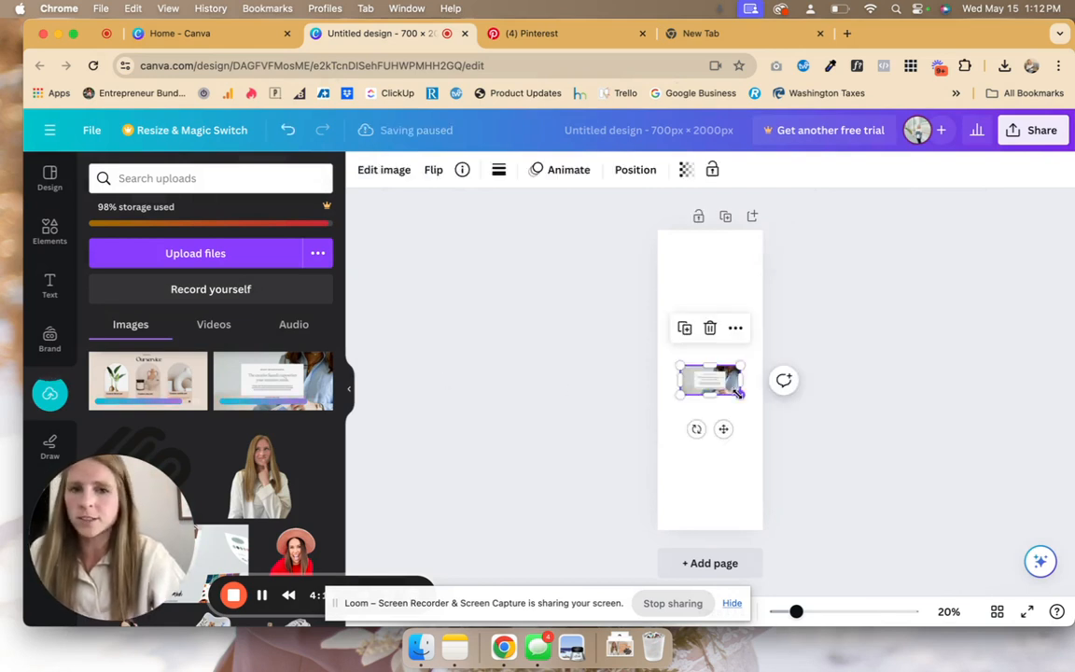
pyautogui.moveTo(744, 393); pyautogui.dragTo(766, 409)
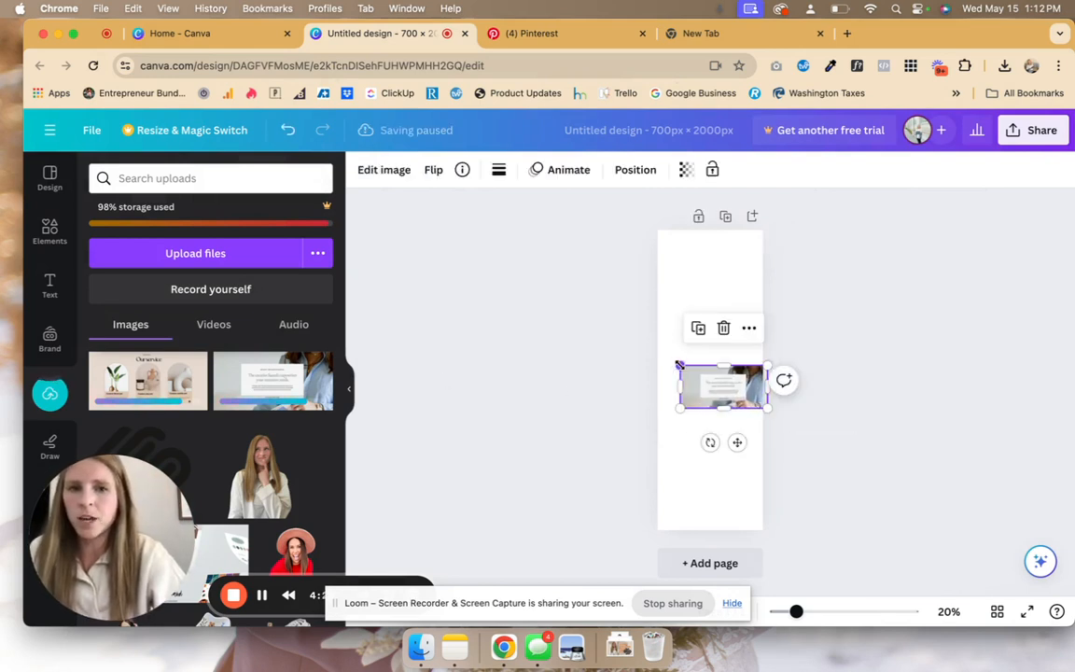
pyautogui.moveTo(679, 365); pyautogui.dragTo(655, 352)
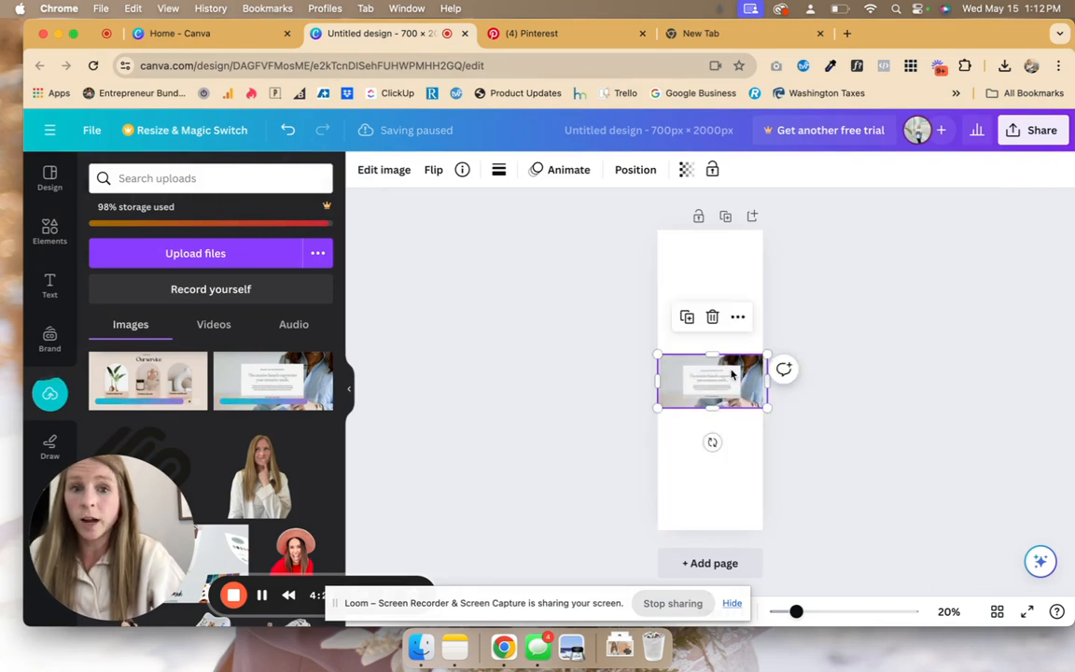
# - Move the hero section screenshot near the upper edge of the page and resize it to fit the page width
pyautogui.moveTo(751, 379); pyautogui.dragTo(747, 271)
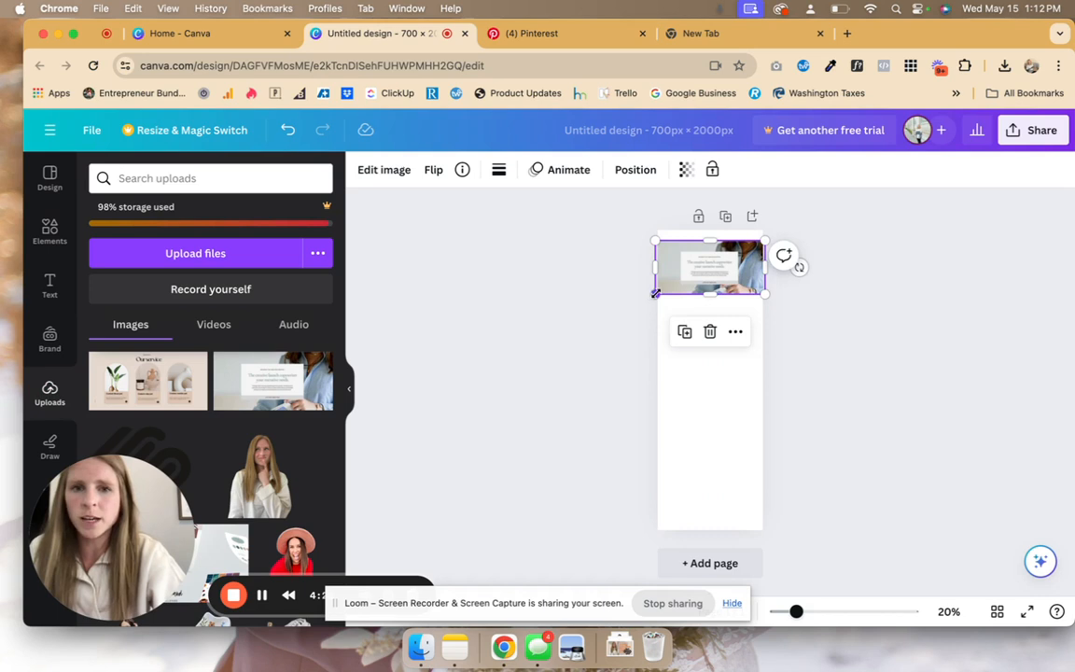
pyautogui.moveTo(655, 293); pyautogui.dragTo(659, 292)
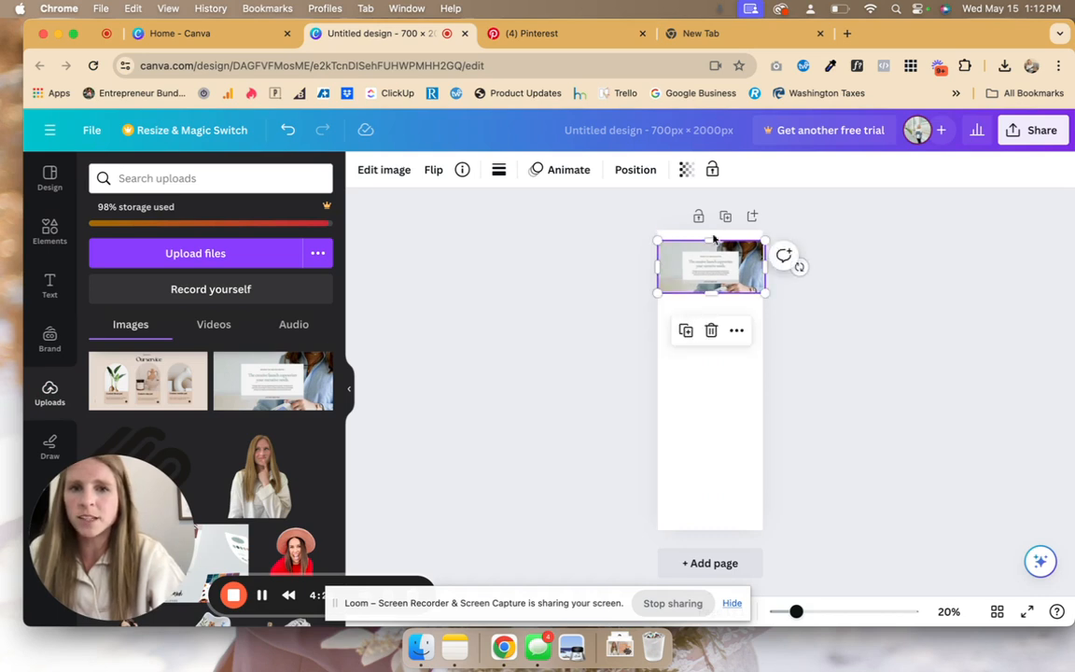
pyautogui.click(887, 275)
# - Add the uploaded services section screenshot directly beneath the hero section and stretch it to the full page width
pyautogui.click(147, 381)
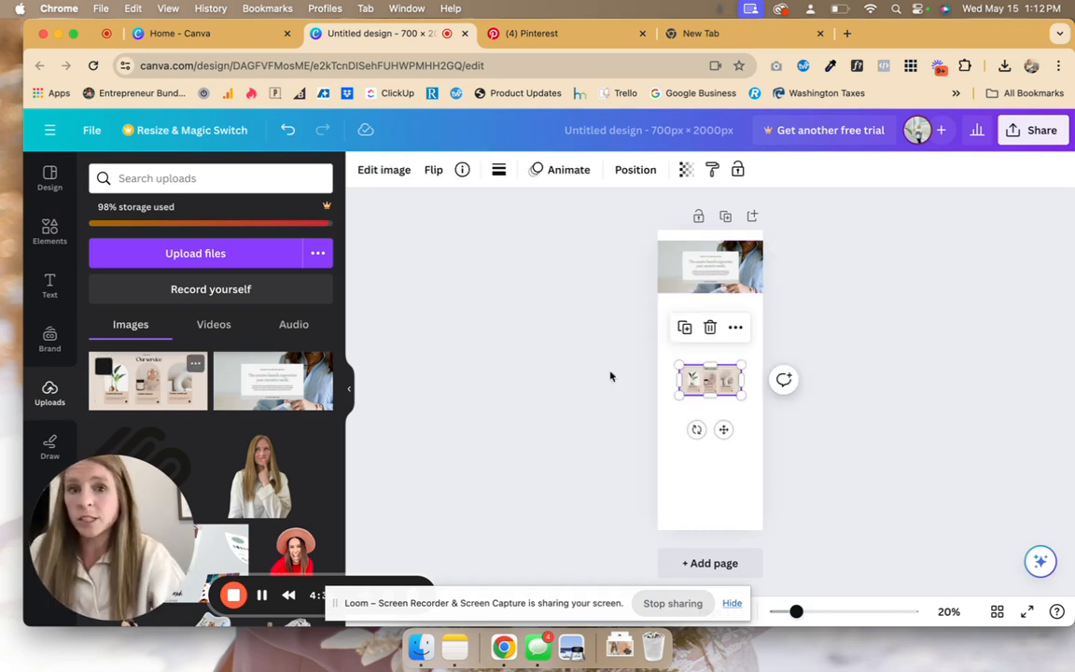
pyautogui.moveTo(722, 380); pyautogui.dragTo(763, 343)
pyautogui.click(808, 394)
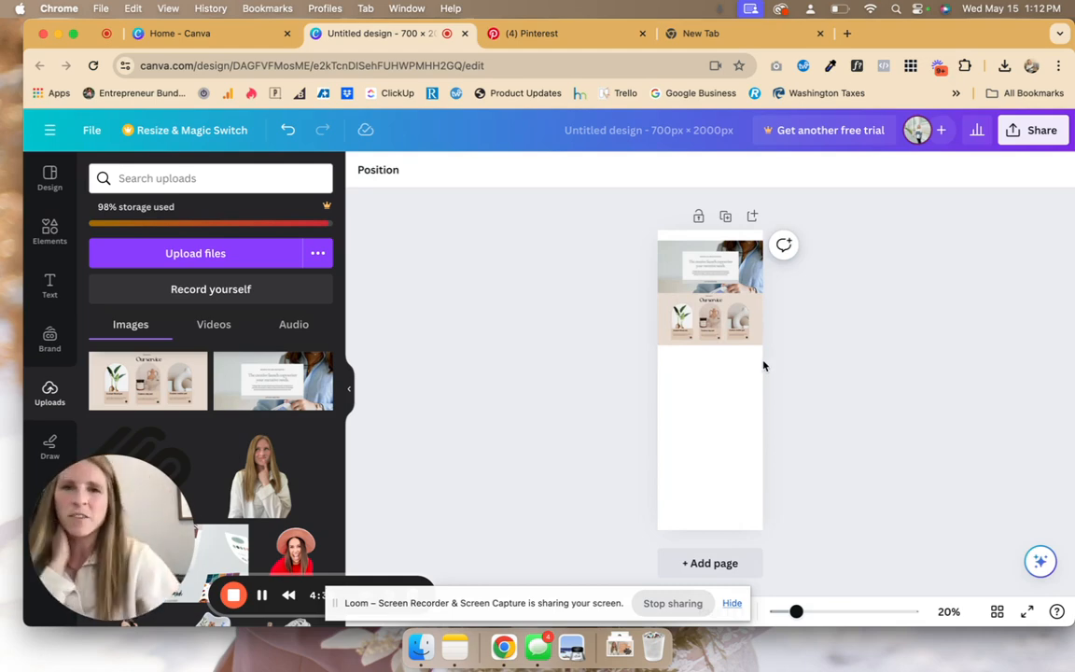
# - Review the stacked website sections on page 1 and the alternative section screenshot on page 2 of the mockup
pyautogui.click(211, 38)
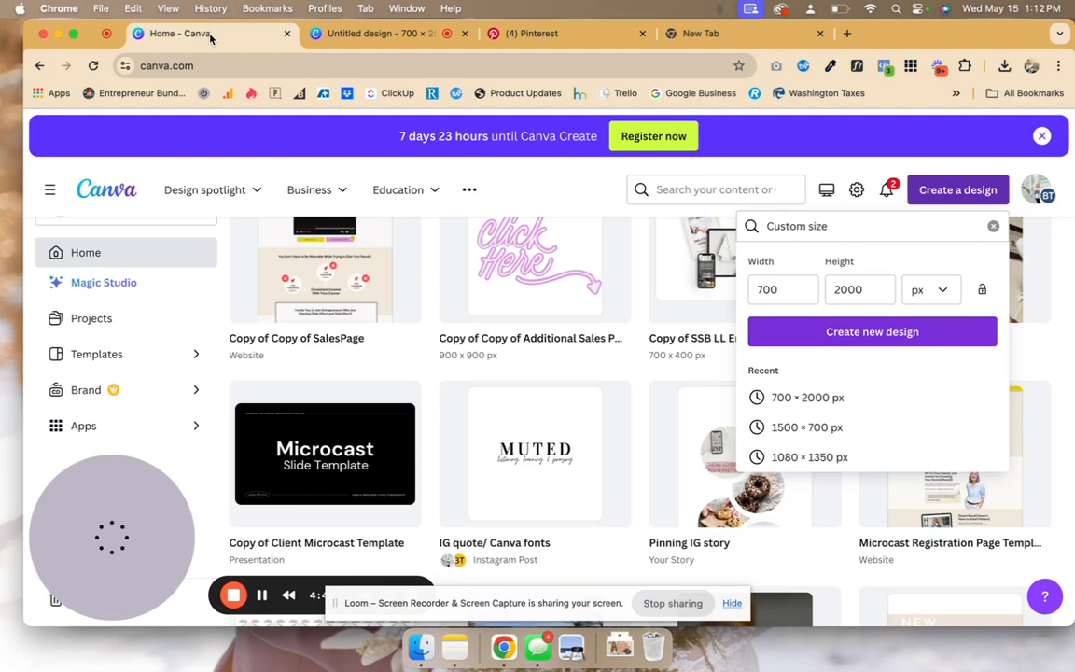
pyautogui.click(382, 34)
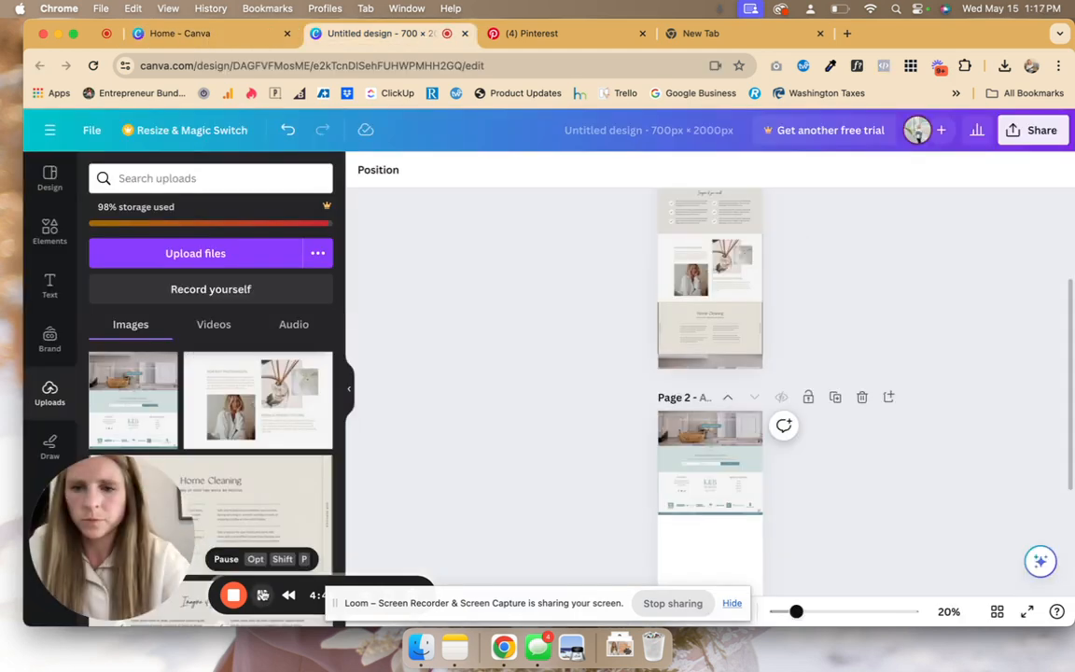
pyautogui.scroll(3, 888, 406)
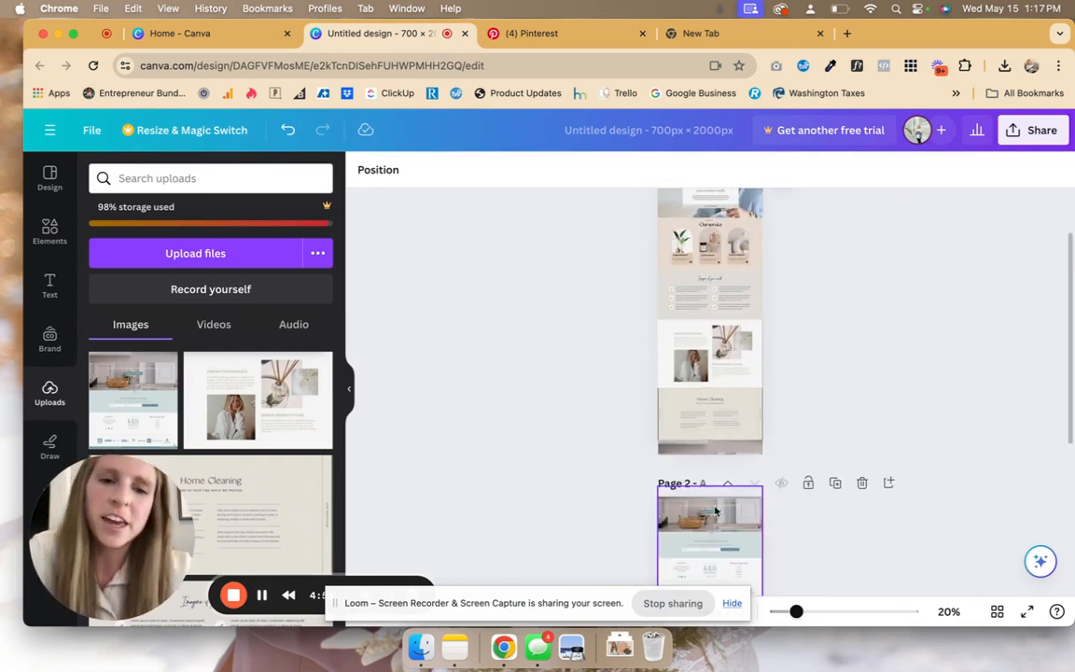
pyautogui.scroll(-1, 714, 505)
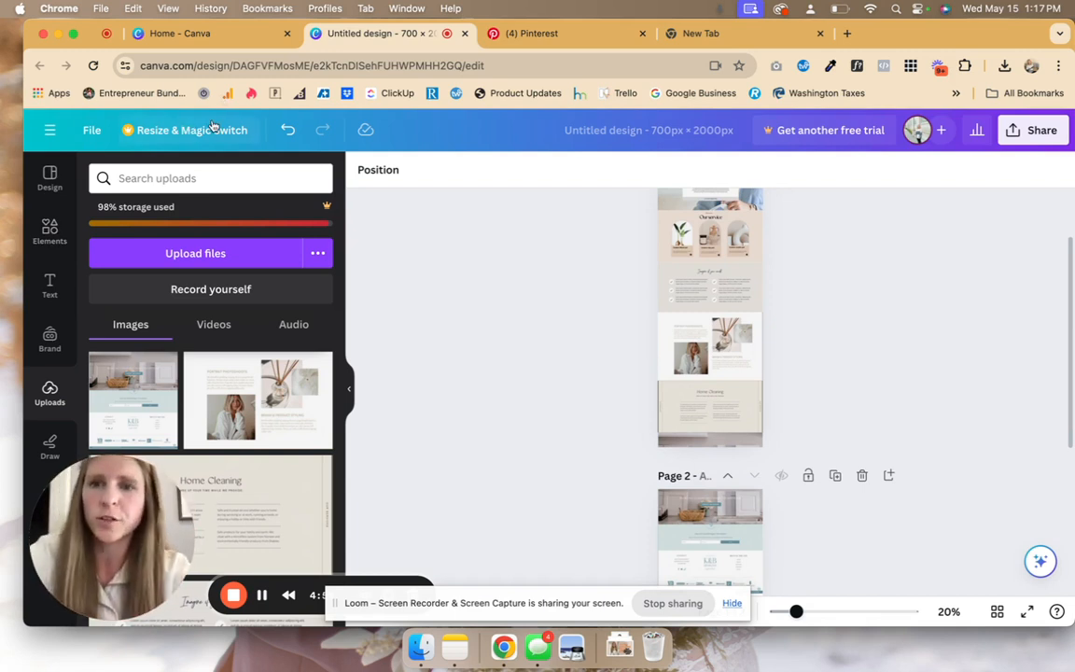
pyautogui.scroll(-4, 449, 228)
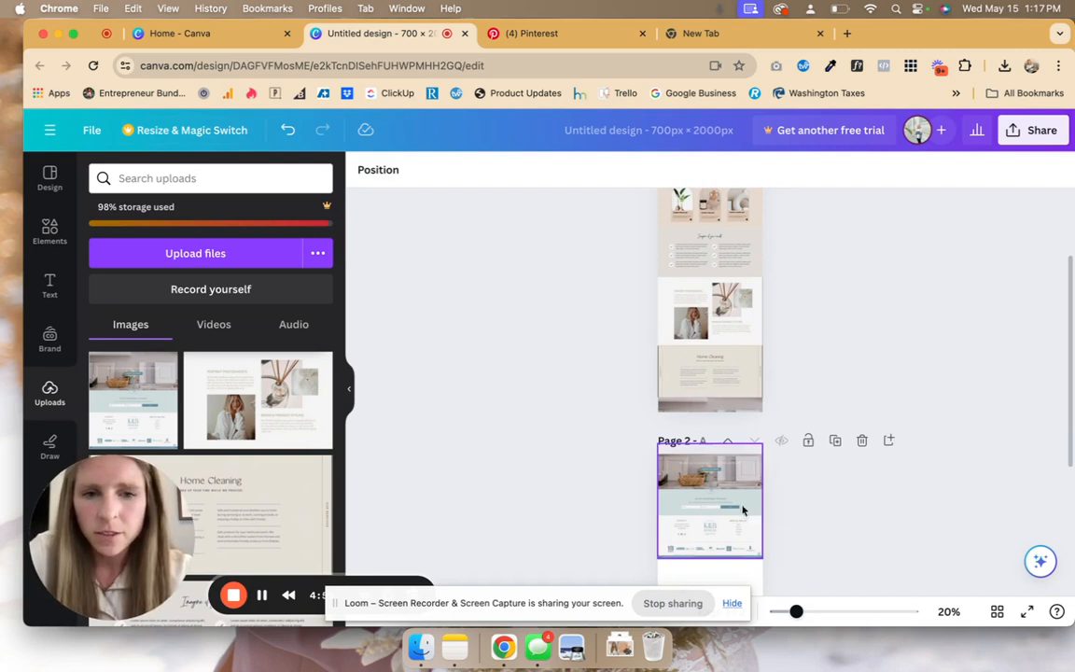
pyautogui.scroll(5, 881, 355)
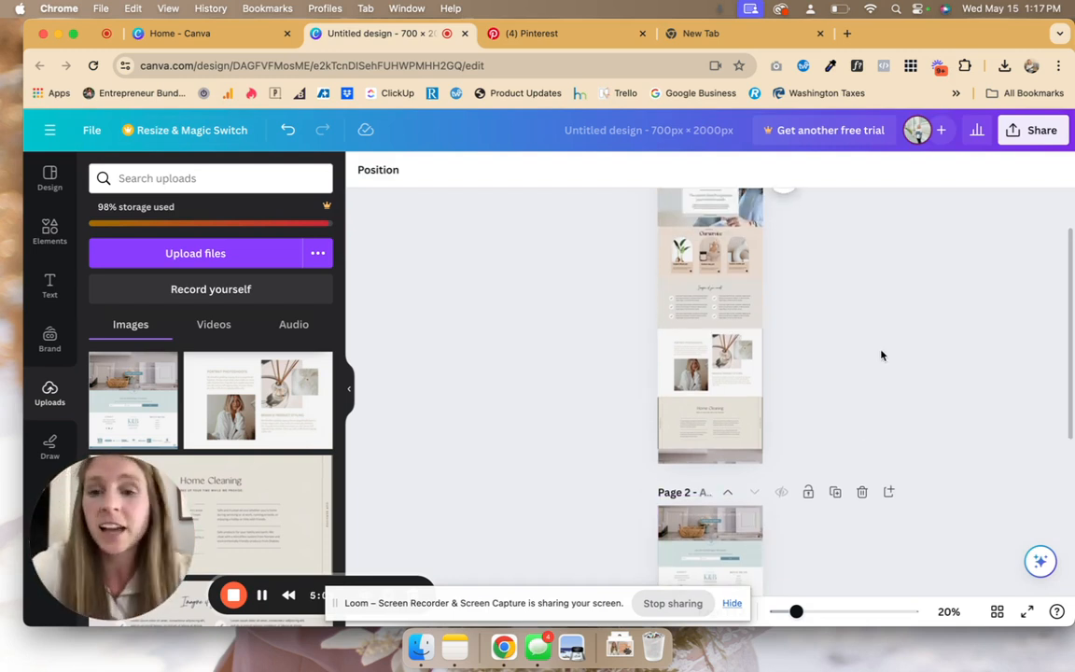
pyautogui.scroll(4, 882, 355)
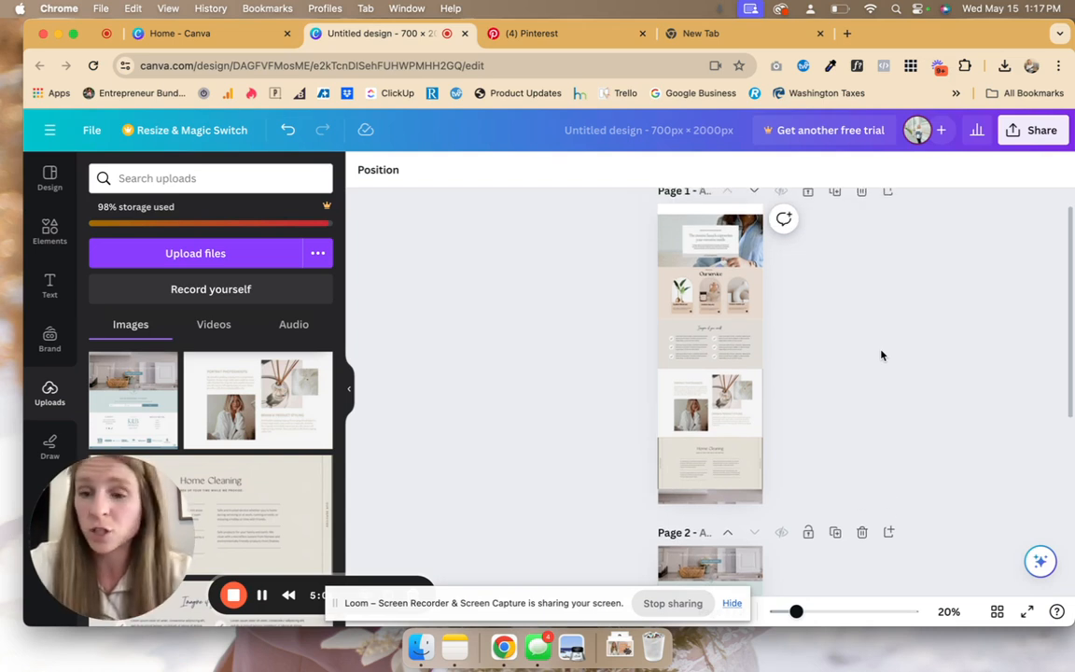
# - Open the Squarespace account dashboard in the empty browser tab and return to the Canva mockup
pyautogui.click(719, 34)
pyautogui.write('squarespace')
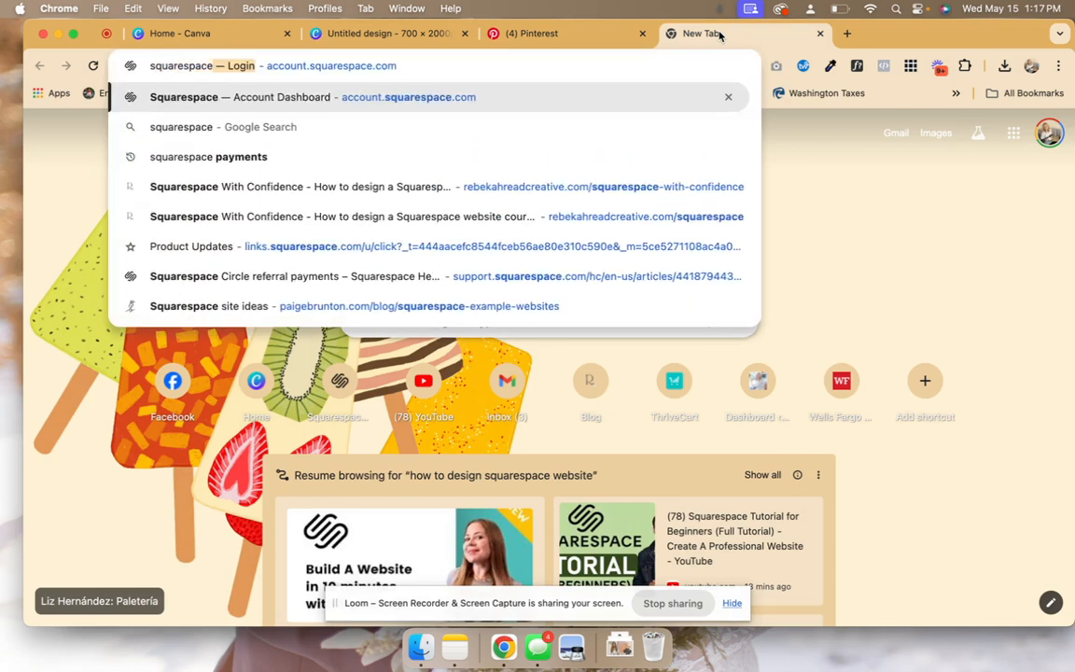
pyautogui.press('Return')
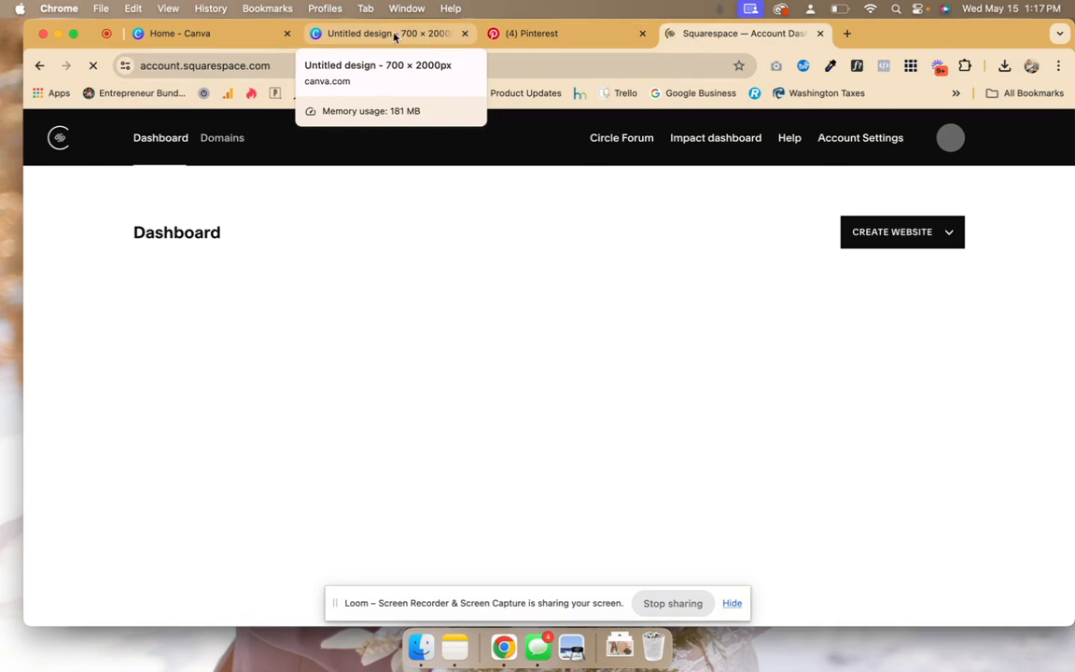
pyautogui.click(392, 35)
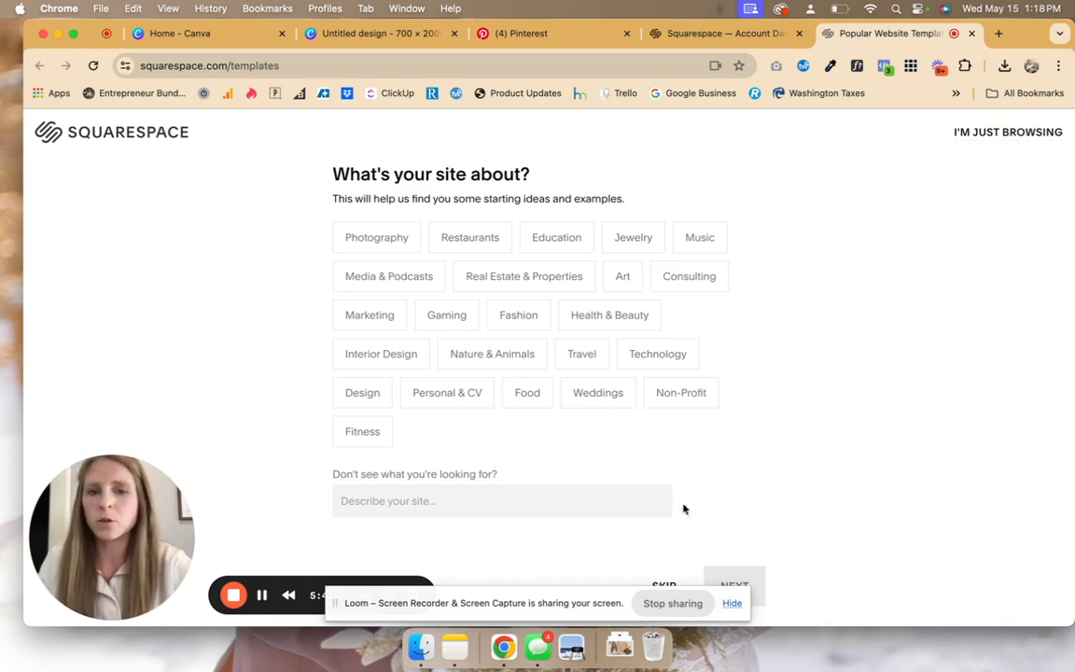
# - Skip the Squarespace site topic and goals questions and choose to start from a professionally designed website template
pyautogui.click(664, 584)
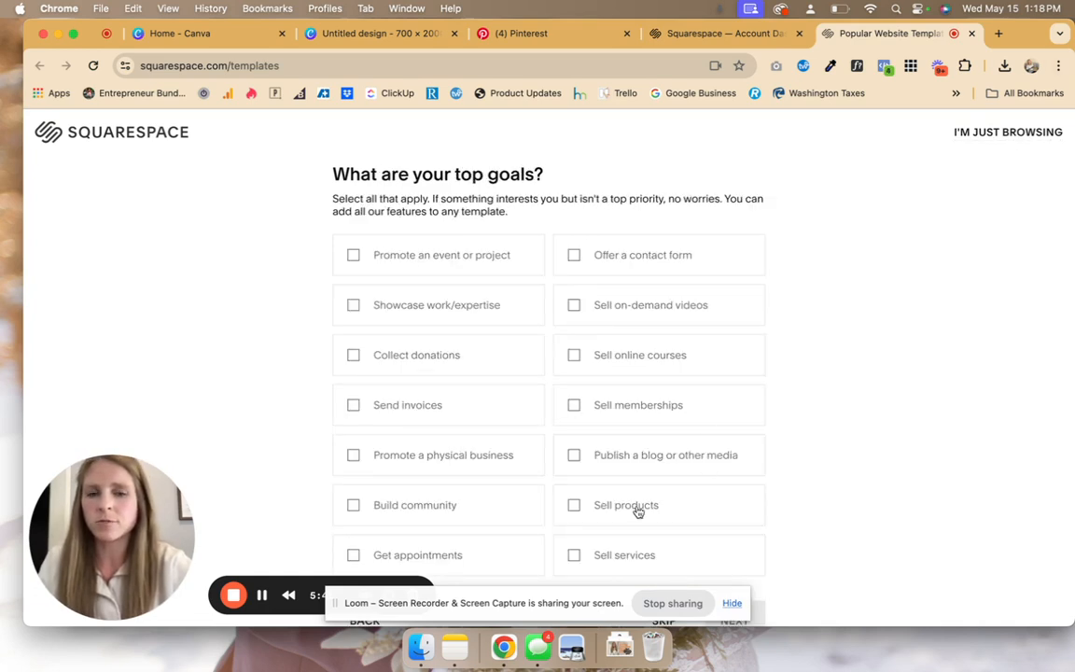
pyautogui.scroll(-1, 696, 528)
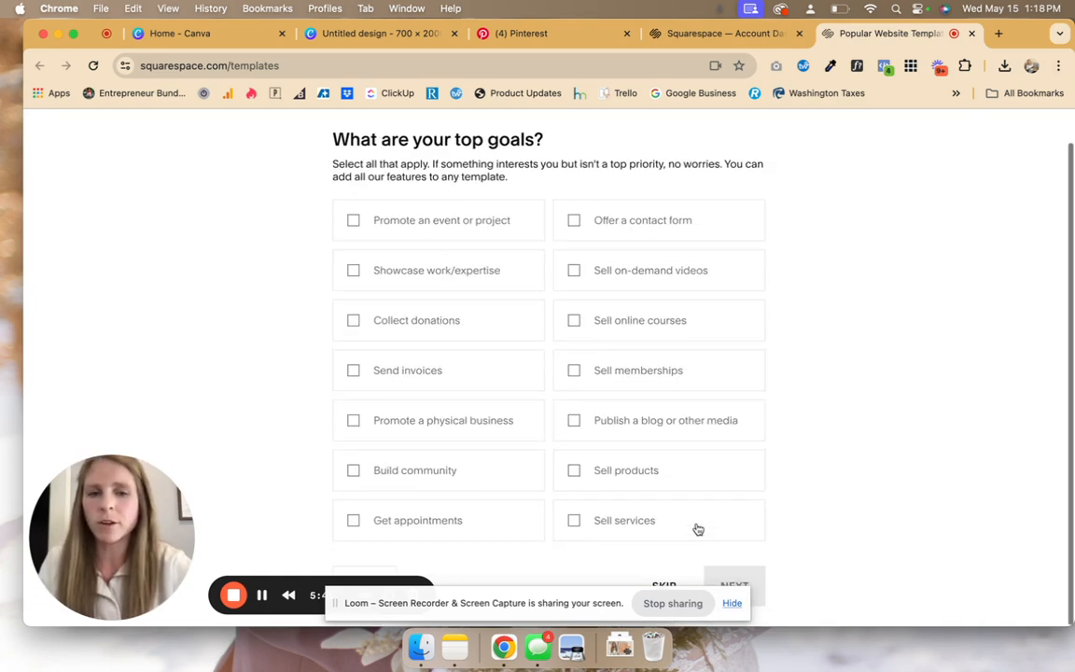
pyautogui.click(662, 583)
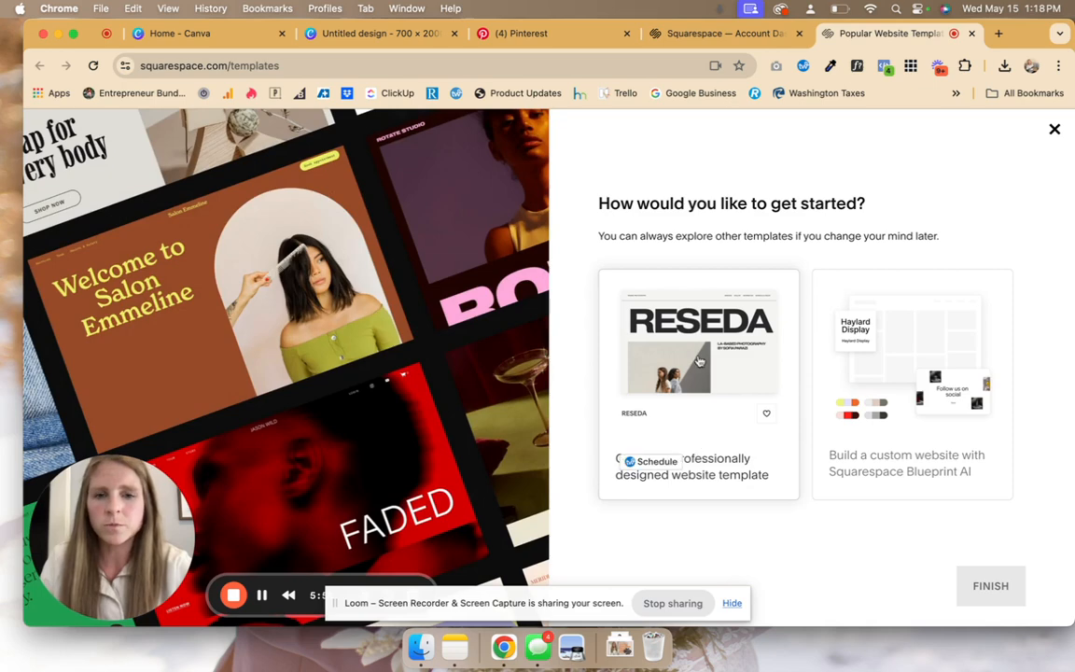
pyautogui.click(698, 361)
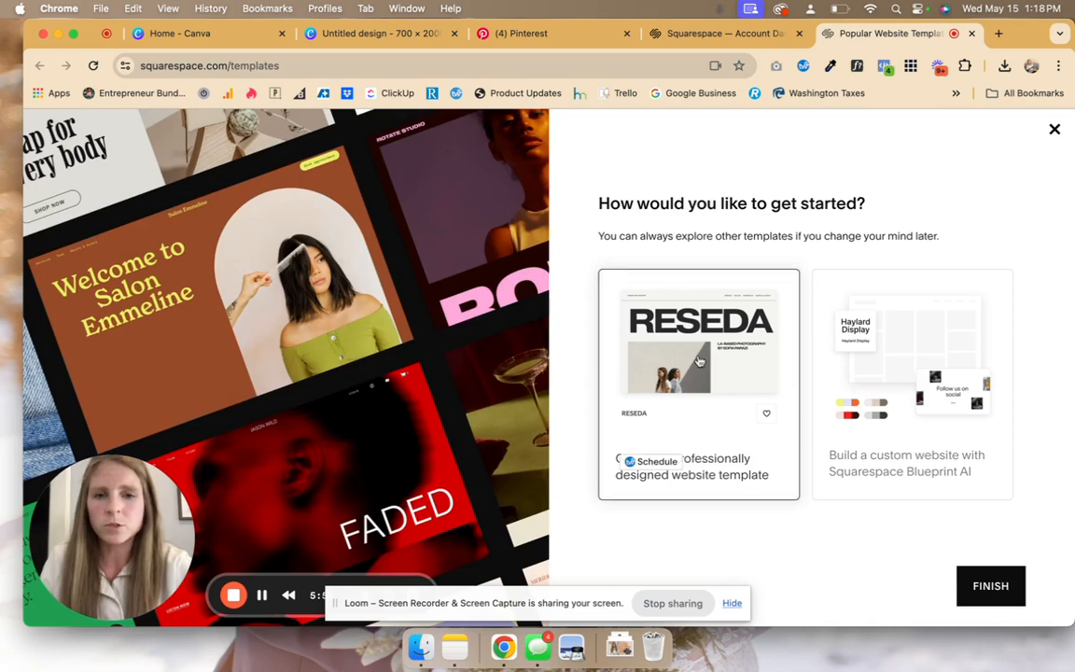
pyautogui.click(977, 586)
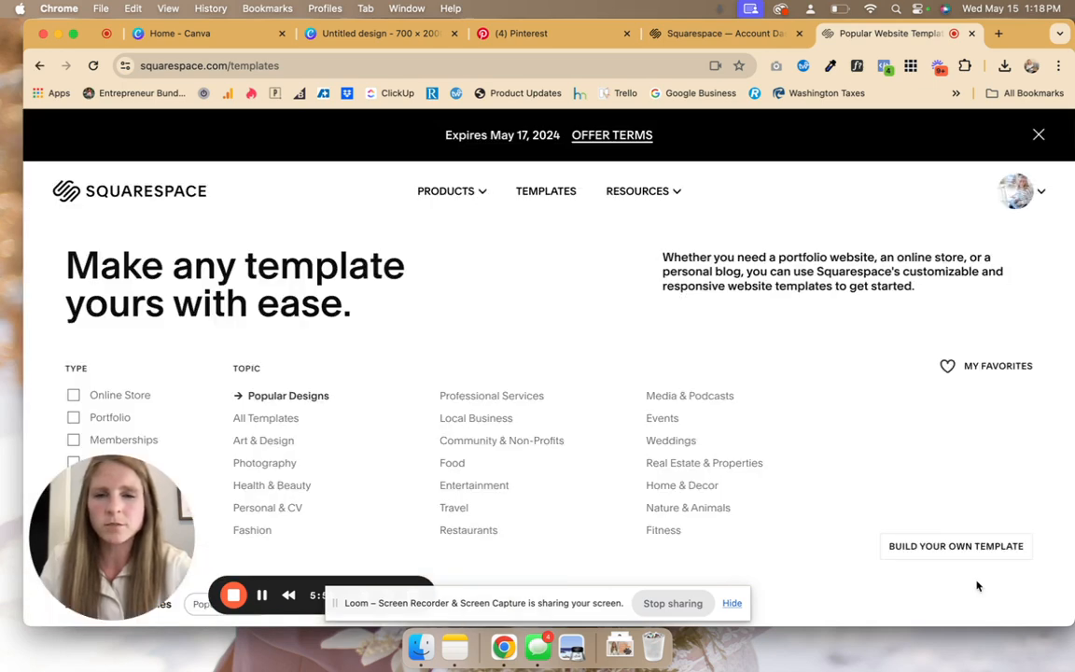
# - Examine the layouts in the Popular Designs template gallery for one that resembles the mockup
pyautogui.scroll(-4, 661, 421)
pyautogui.scroll(-3, 661, 421)
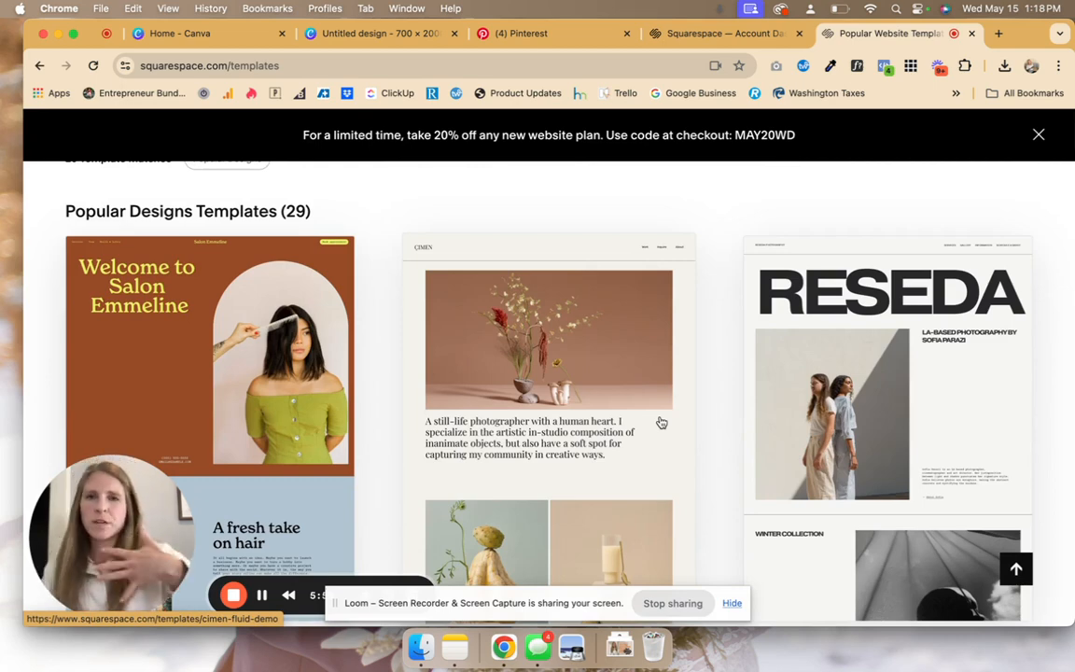
pyautogui.scroll(-10, 661, 423)
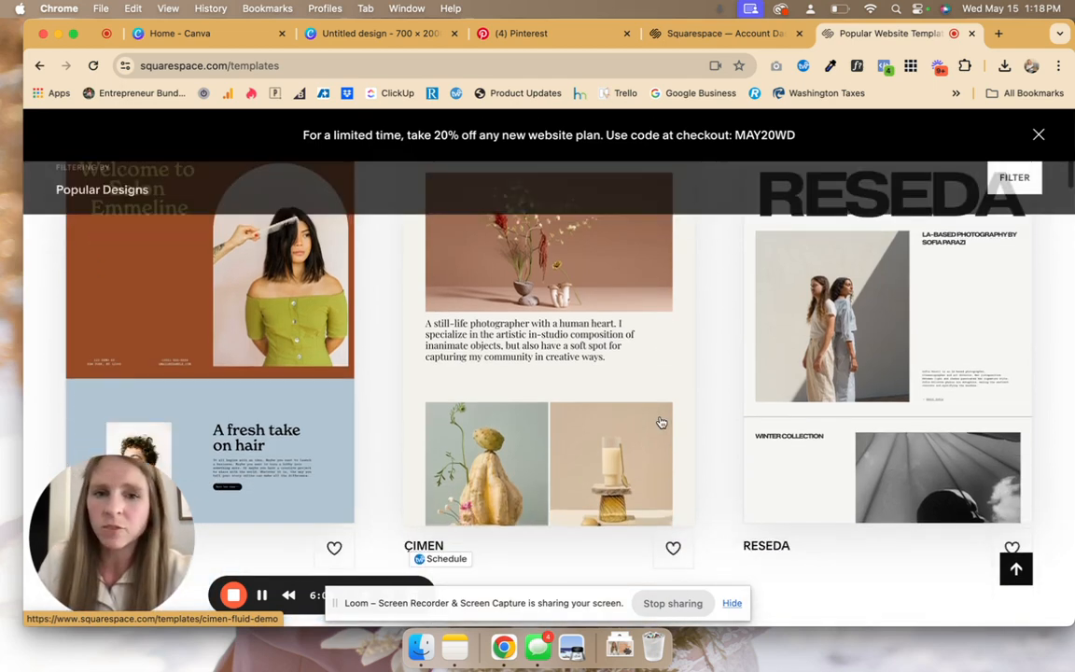
pyautogui.scroll(-5, 661, 423)
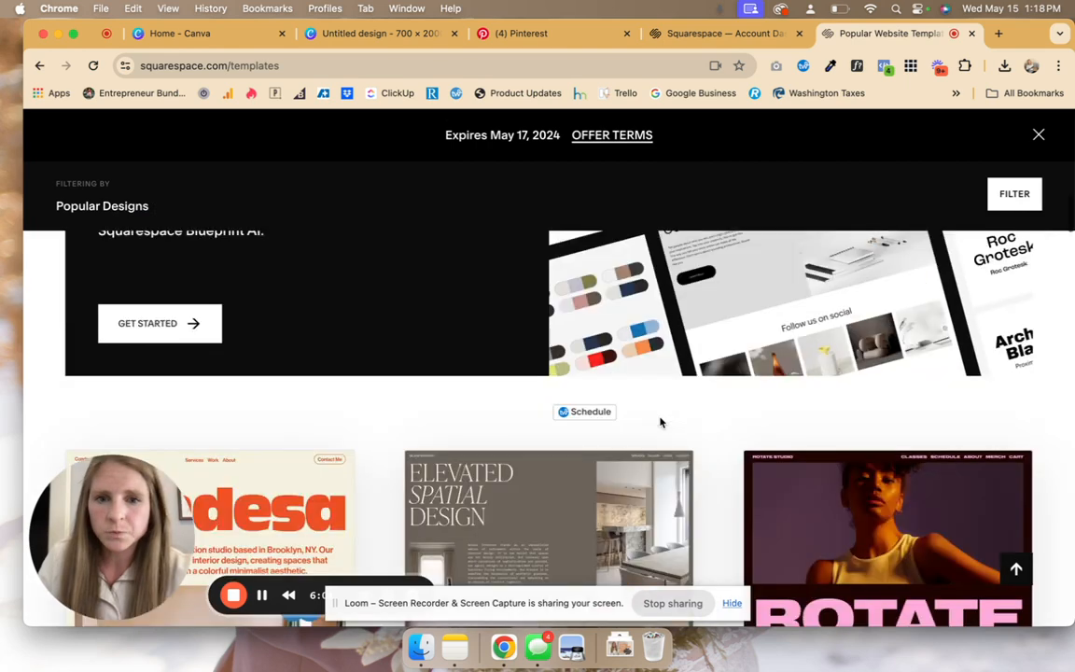
pyautogui.scroll(-5, 661, 423)
pyautogui.scroll(-5, 660, 422)
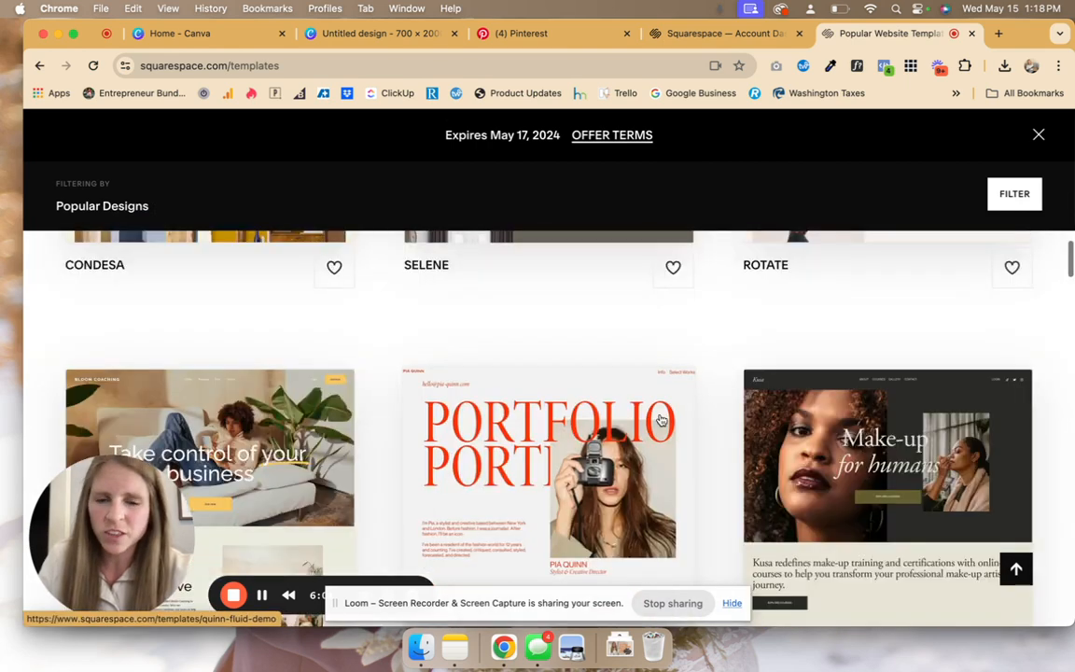
pyautogui.scroll(-2, 661, 421)
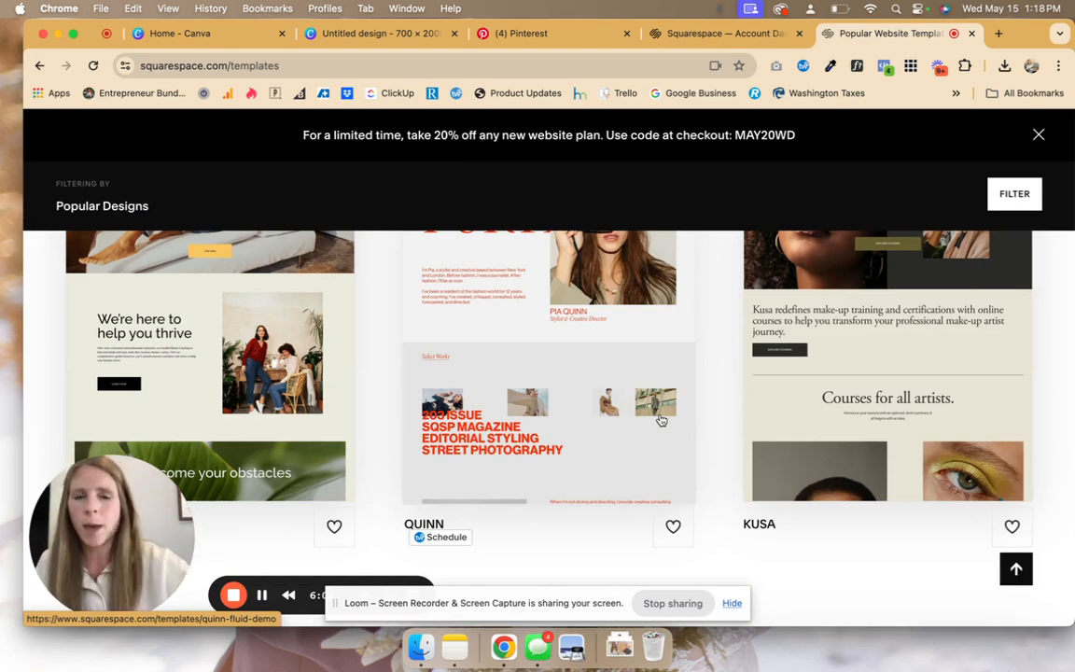
pyautogui.scroll(2, 661, 421)
pyautogui.scroll(-2, 556, 404)
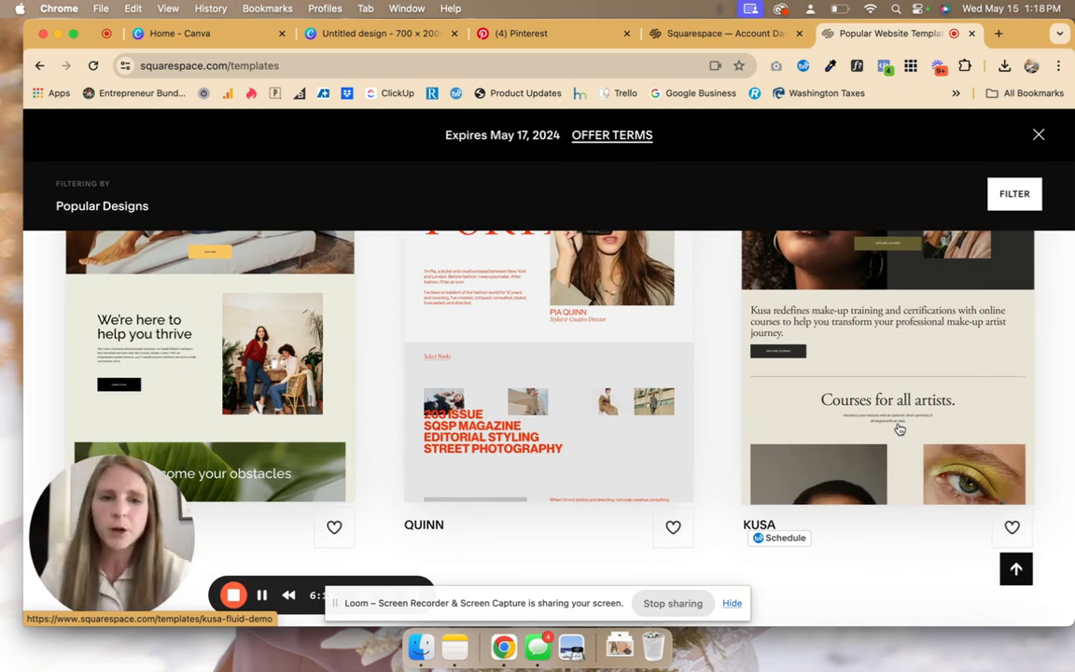
pyautogui.scroll(3, 899, 429)
pyautogui.scroll(-5, 898, 429)
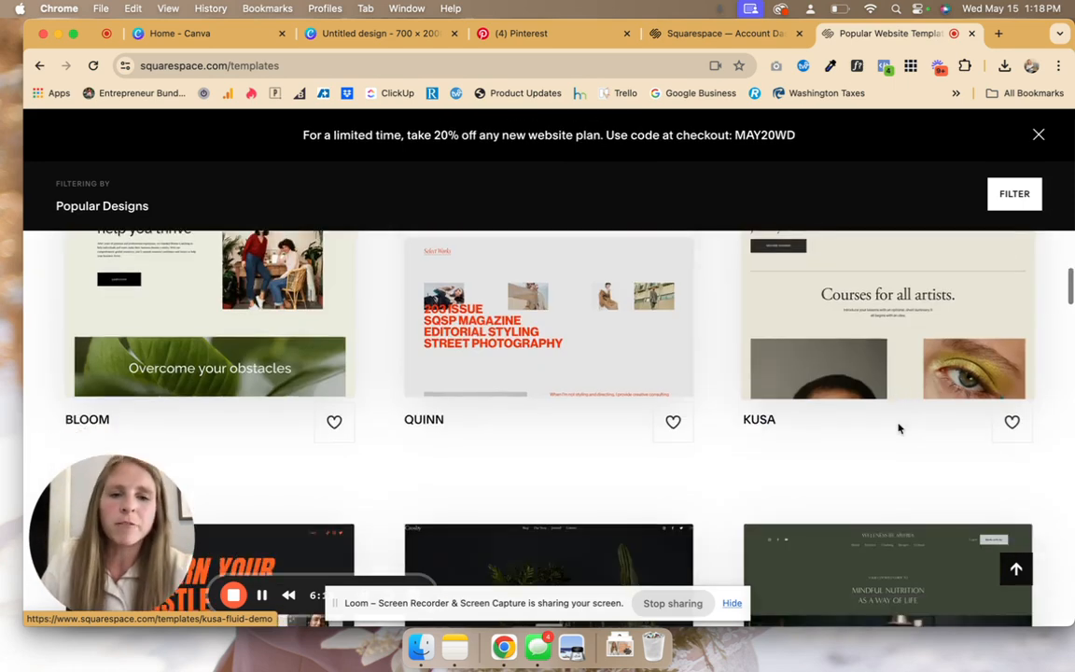
pyautogui.scroll(-5, 899, 428)
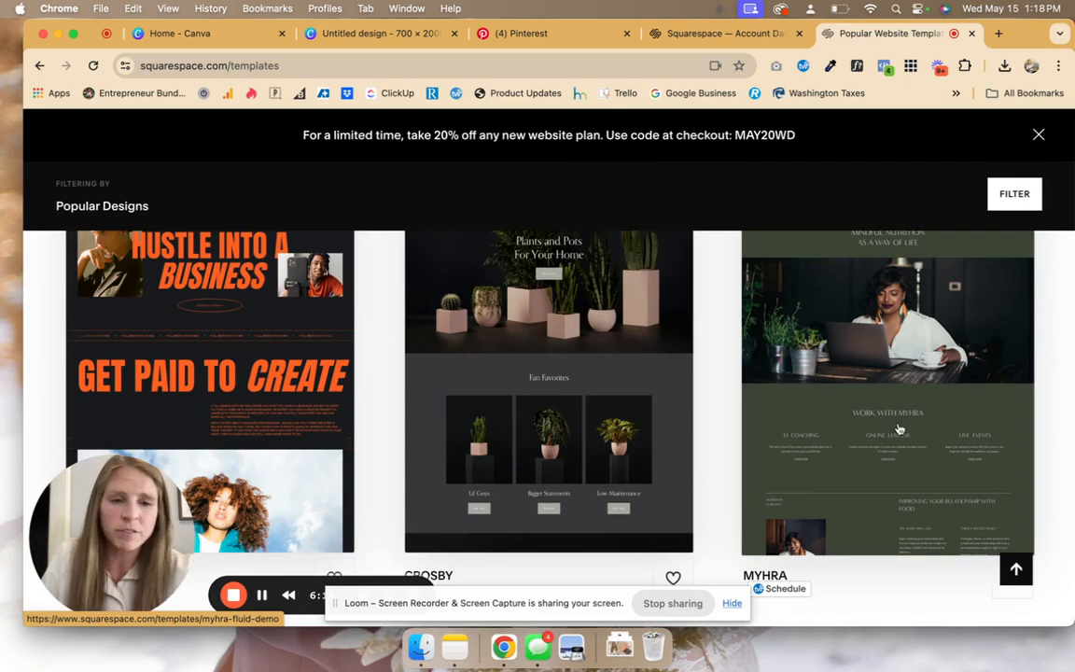
pyautogui.scroll(1, 899, 429)
pyautogui.scroll(-4, 899, 428)
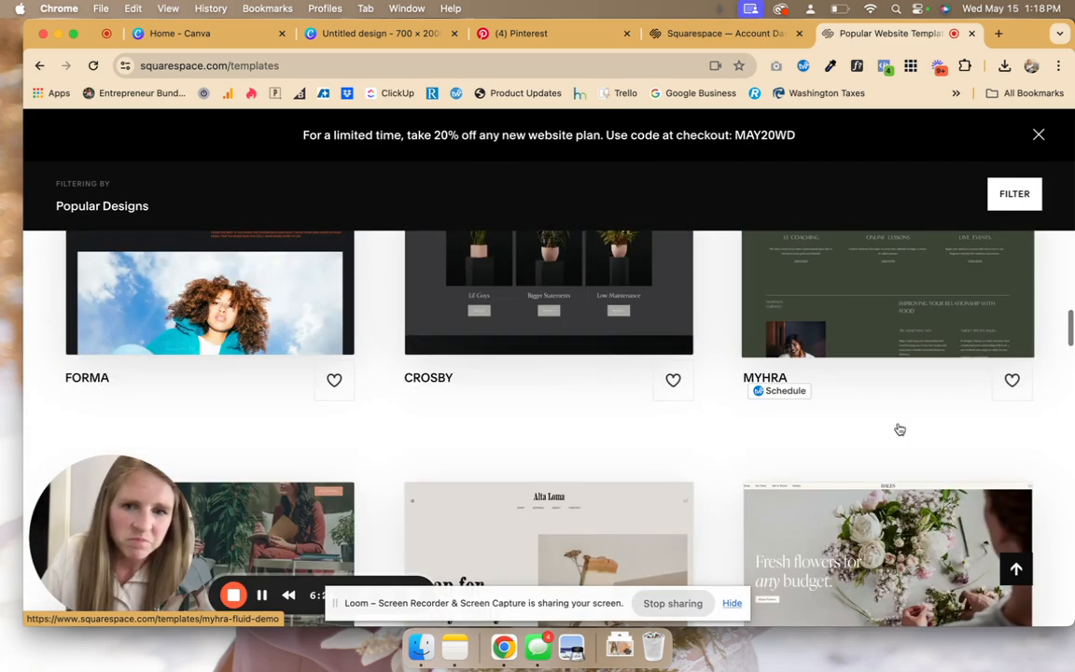
pyautogui.scroll(-5, 899, 428)
pyautogui.scroll(1, 899, 428)
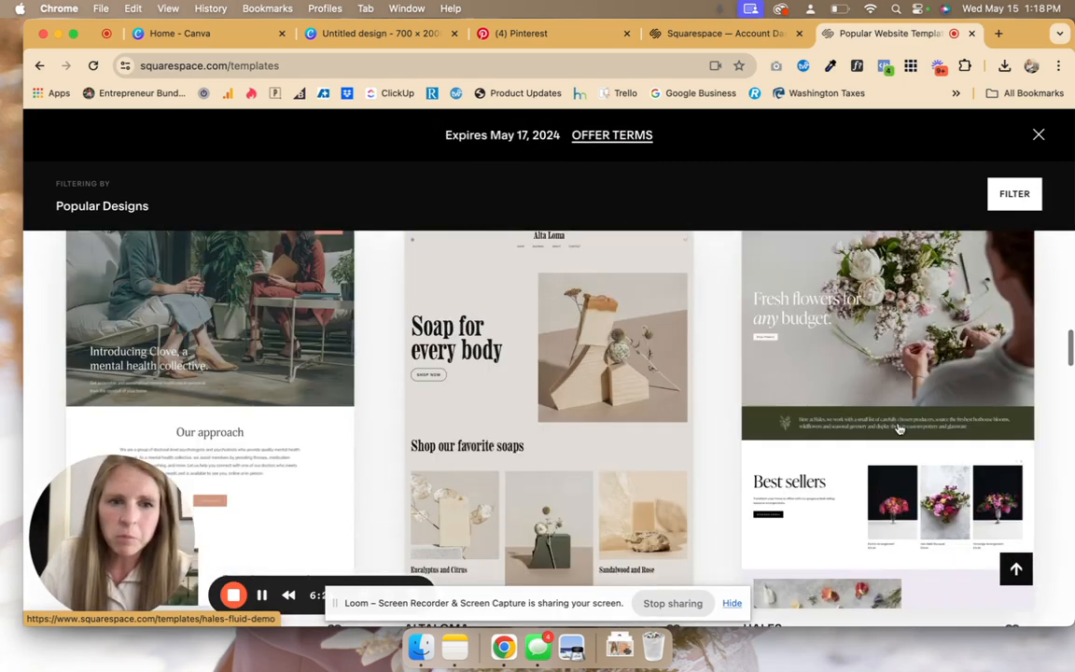
pyautogui.scroll(1, 899, 428)
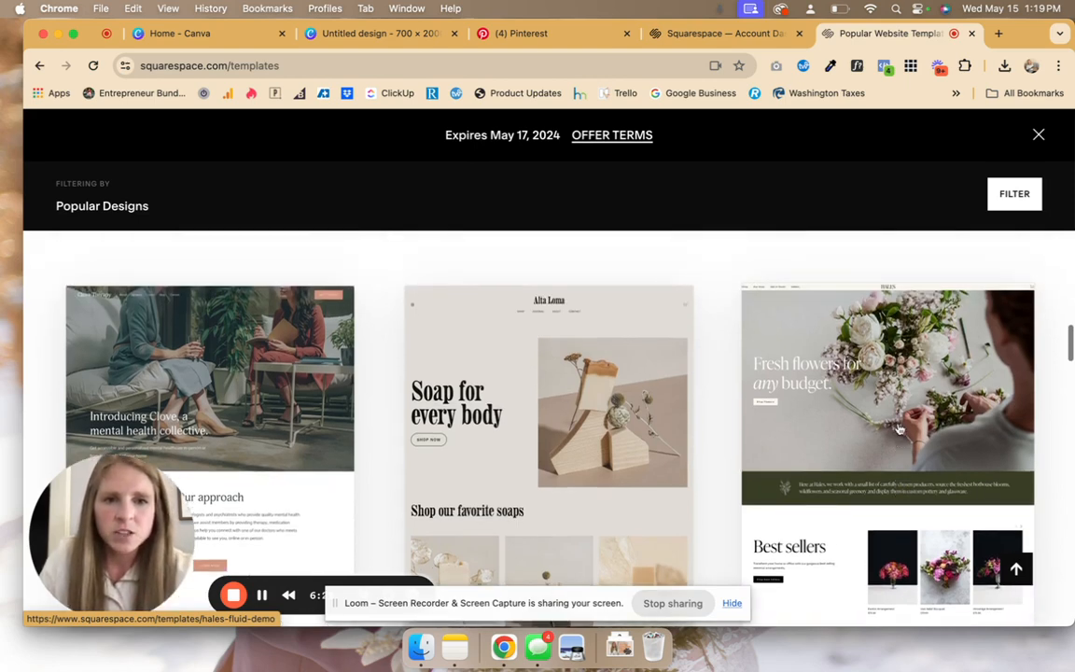
pyautogui.scroll(-6, 899, 428)
pyautogui.scroll(-5, 899, 429)
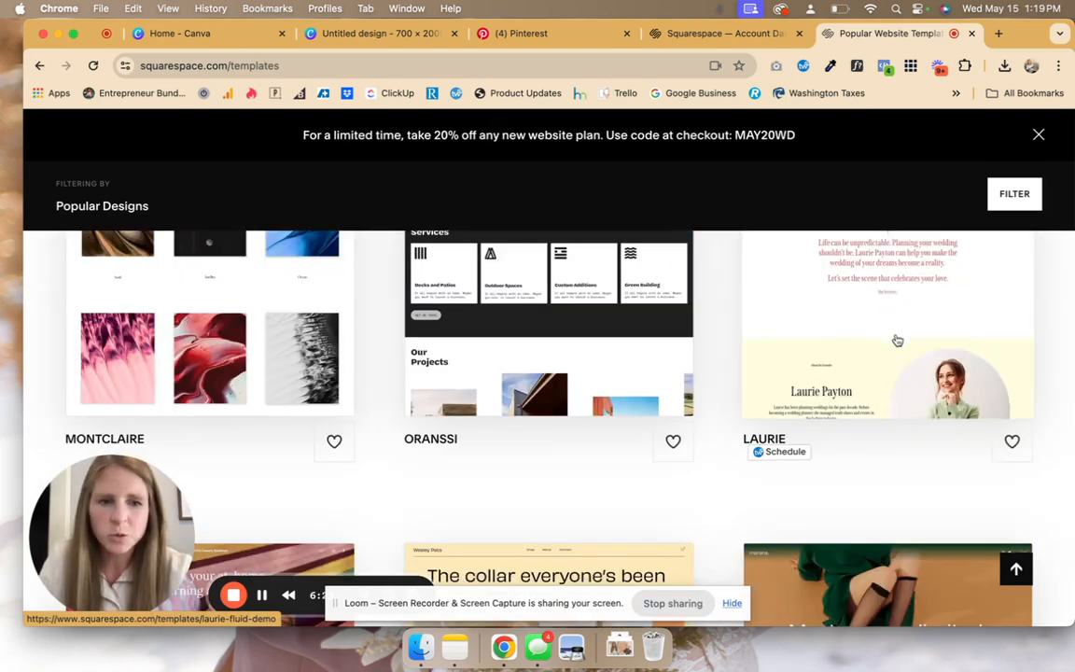
# - Open the Laurie template and preview it in the coral-and-navy and the beige-and-taupe sample color presets
pyautogui.click(896, 340)
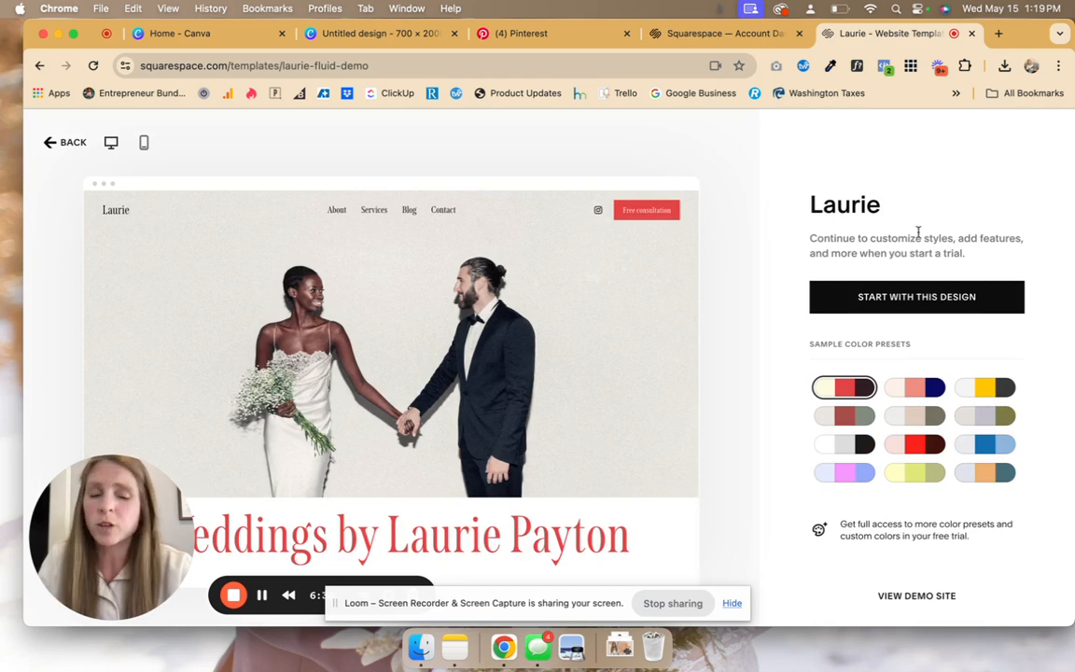
pyautogui.click(925, 391)
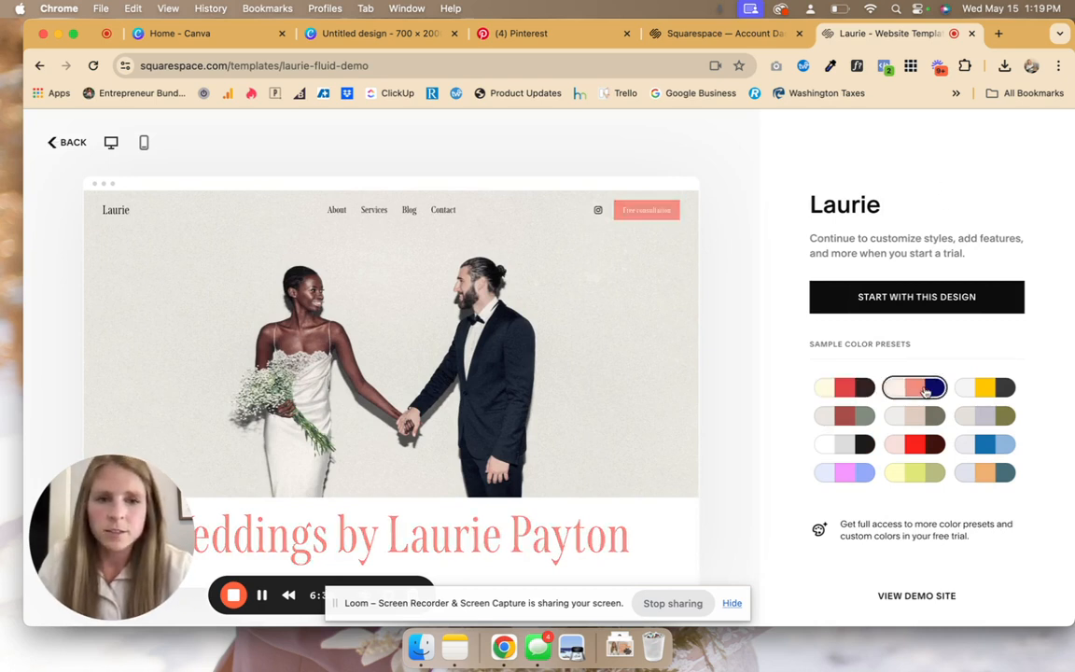
pyautogui.scroll(-2, 919, 383)
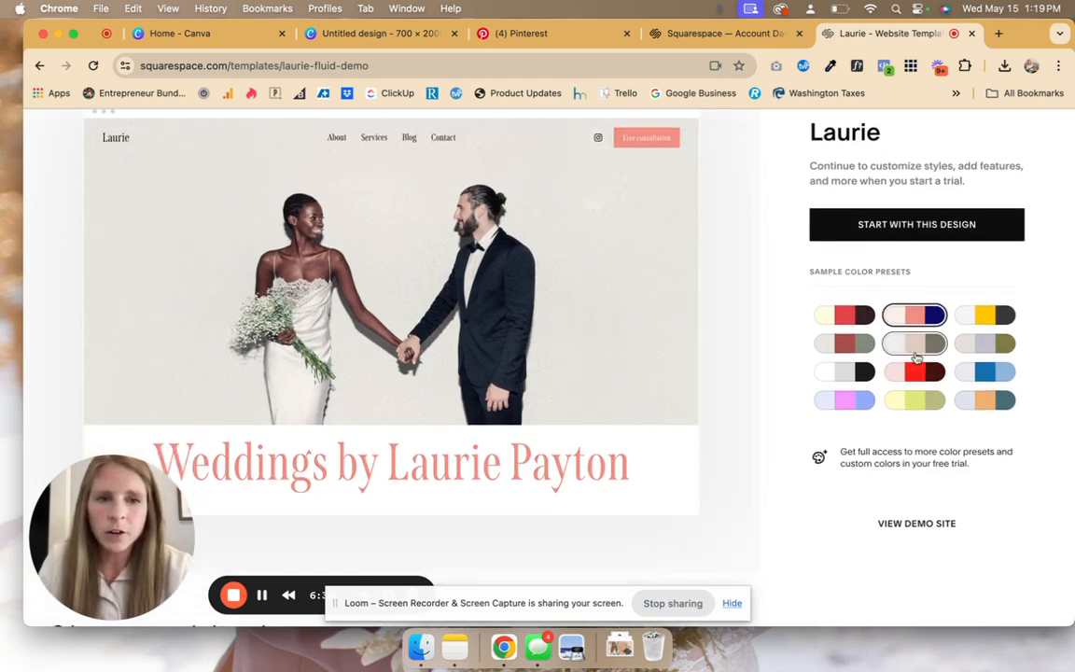
pyautogui.click(915, 345)
pyautogui.scroll(-5, 915, 347)
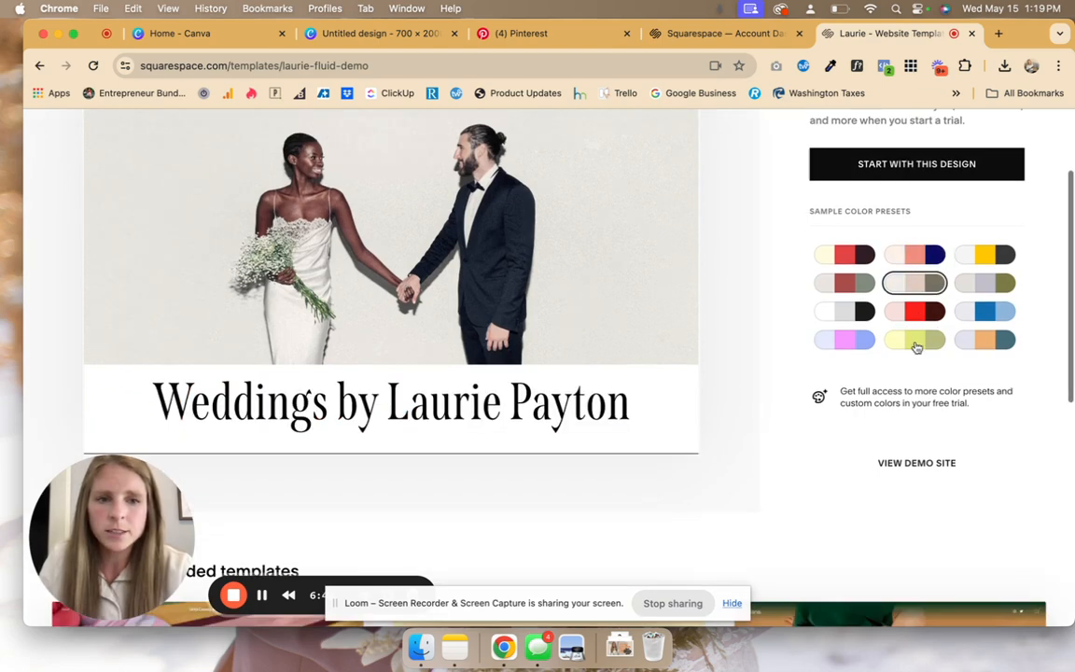
# - Start a new site with the Laurie design and dismiss the welcome dialog without giving a site title
pyautogui.scroll(4, 898, 498)
pyautogui.scroll(1, 899, 498)
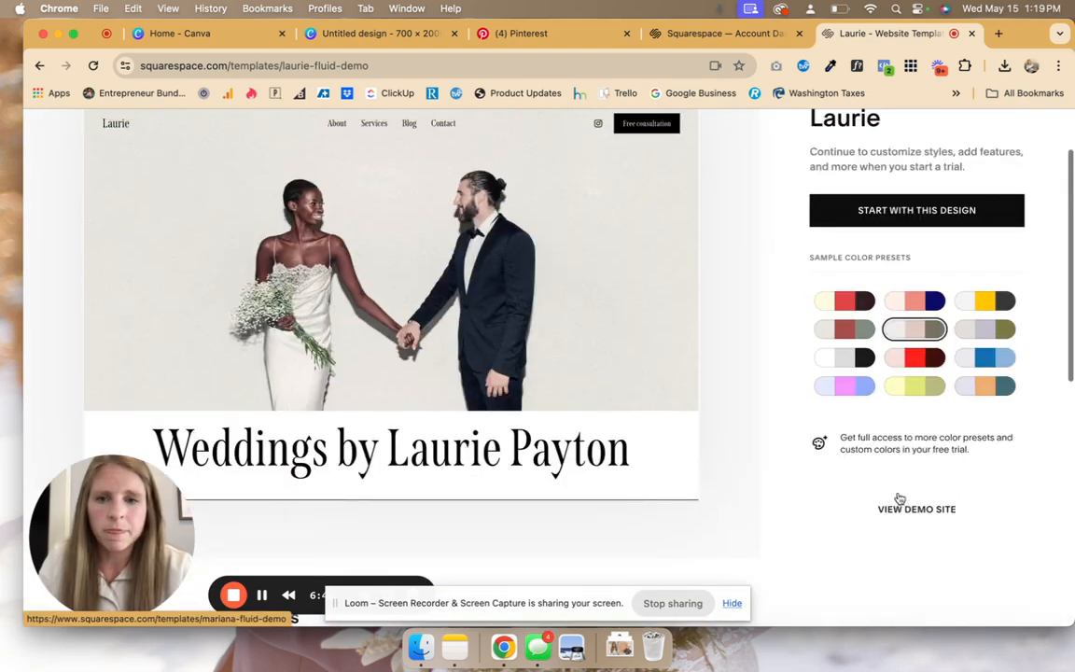
pyautogui.scroll(2, 898, 499)
pyautogui.click(941, 296)
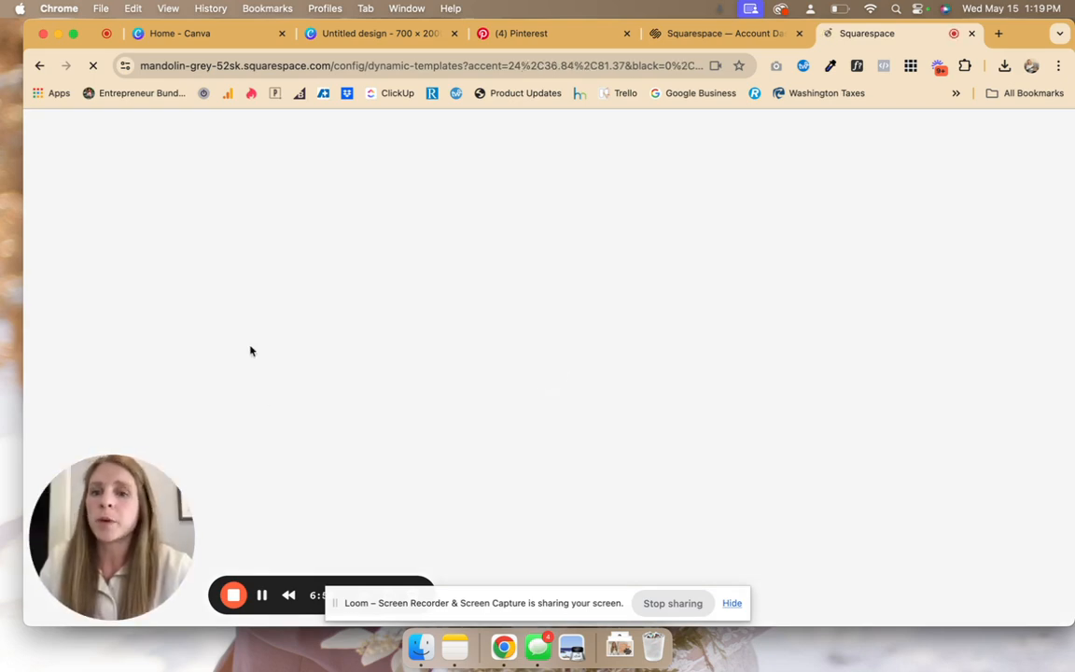
pyautogui.click(260, 595)
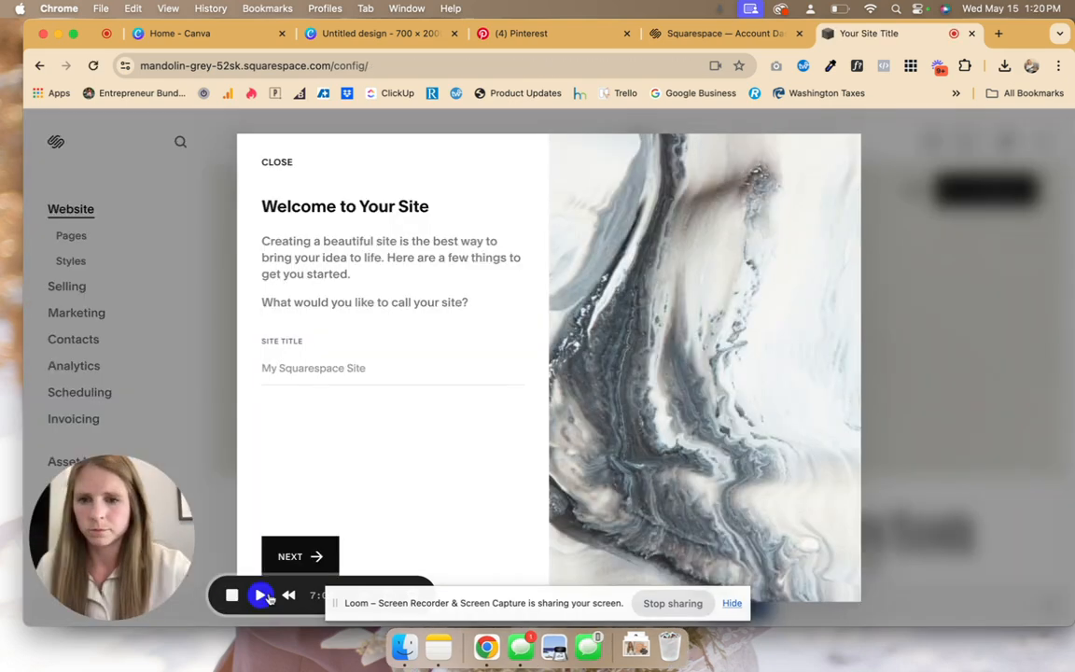
pyautogui.click(261, 595)
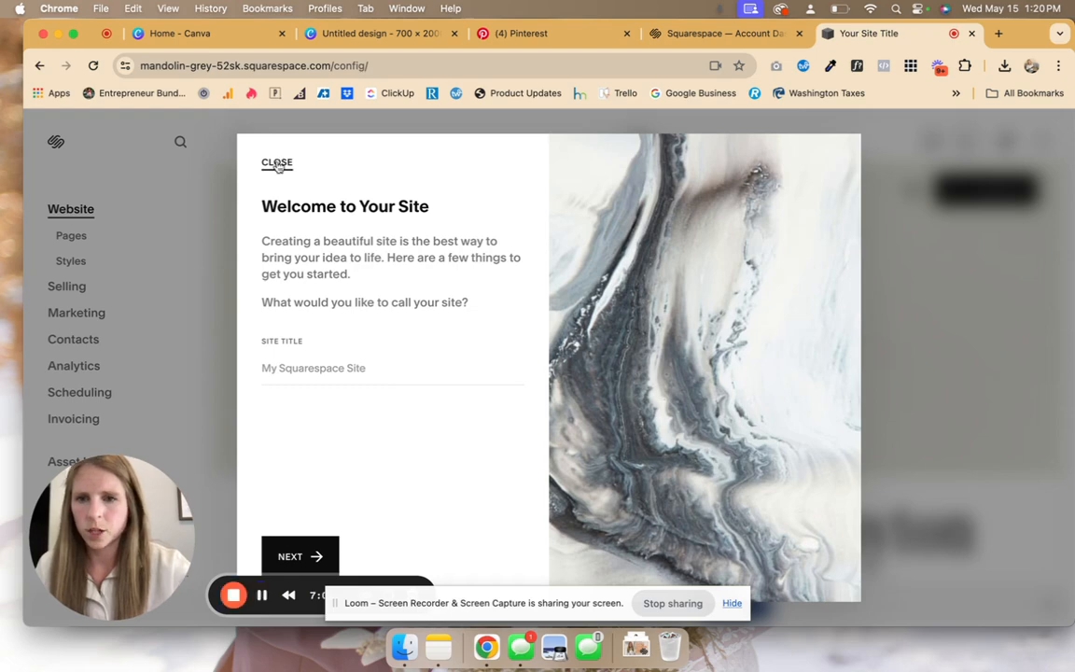
pyautogui.click(277, 163)
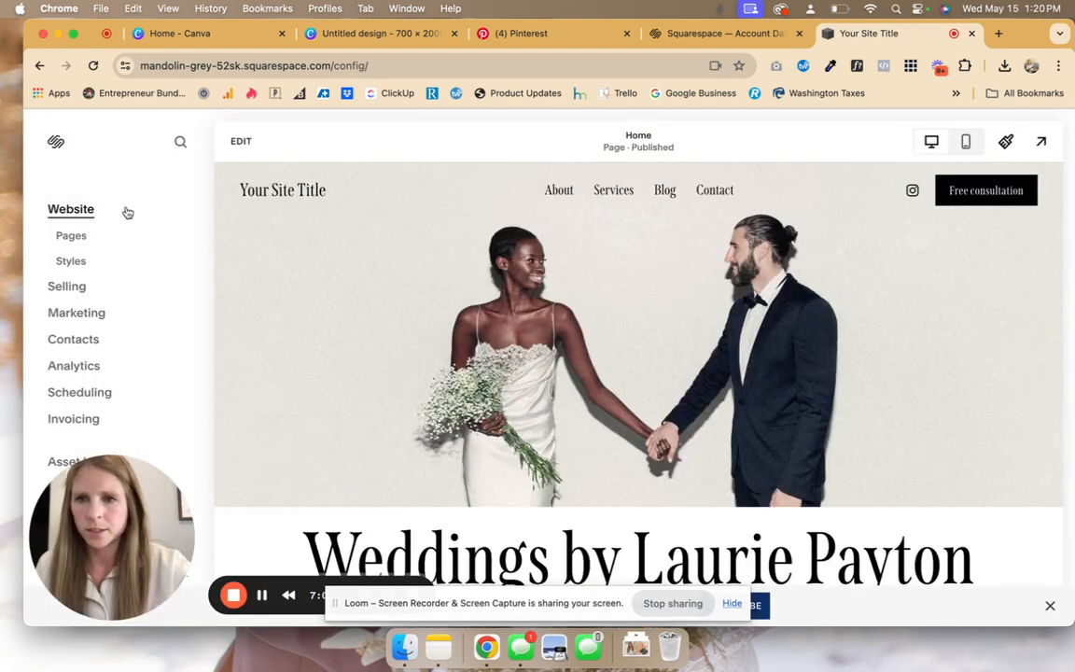
# - Look at the site's main menu and the Website settings, and return to the site overview
pyautogui.click(74, 236)
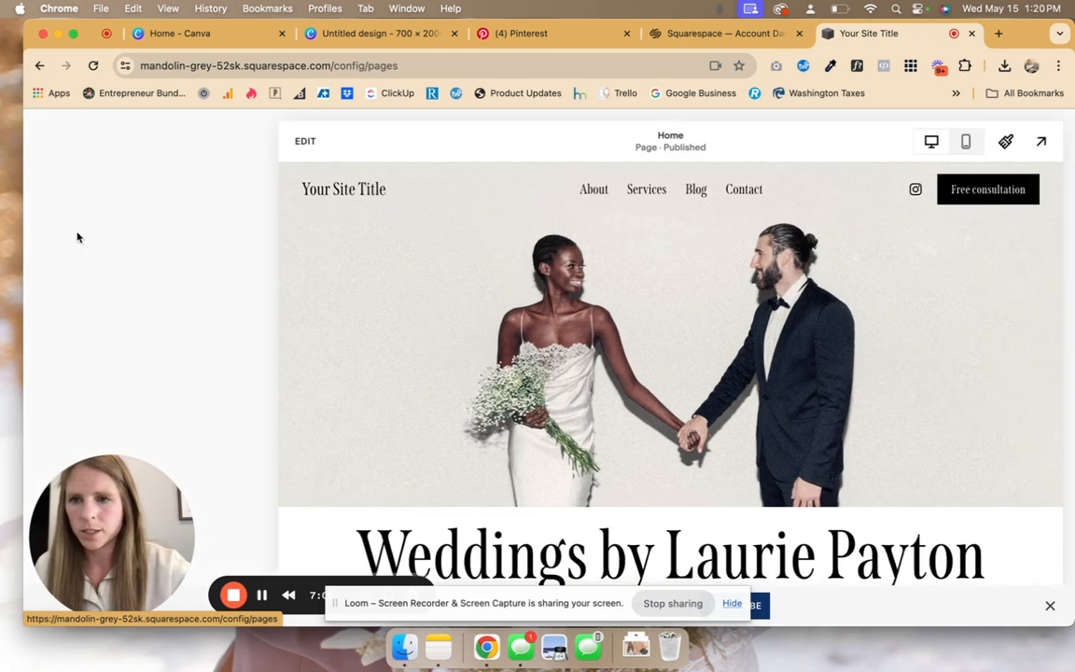
pyautogui.click(70, 140)
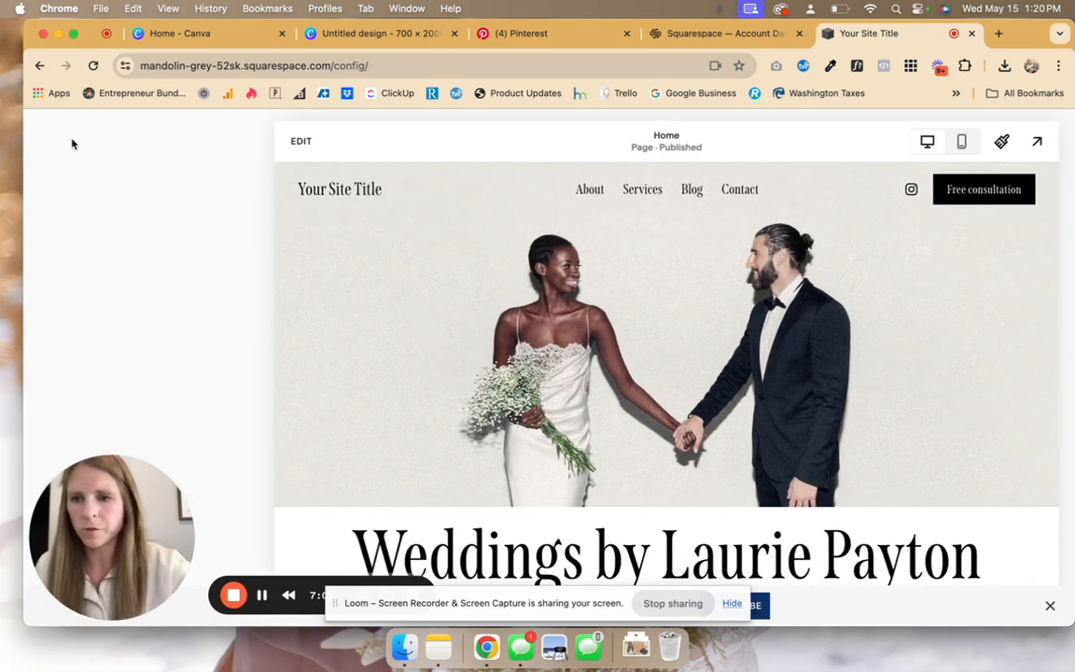
pyautogui.scroll(-1, 96, 236)
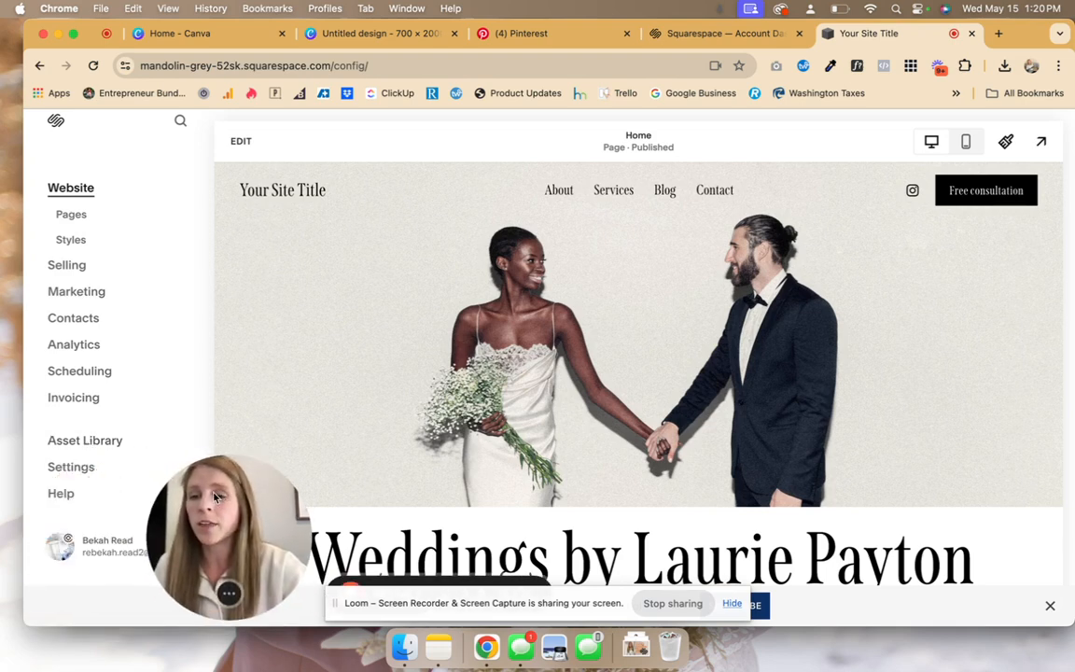
pyautogui.click(71, 468)
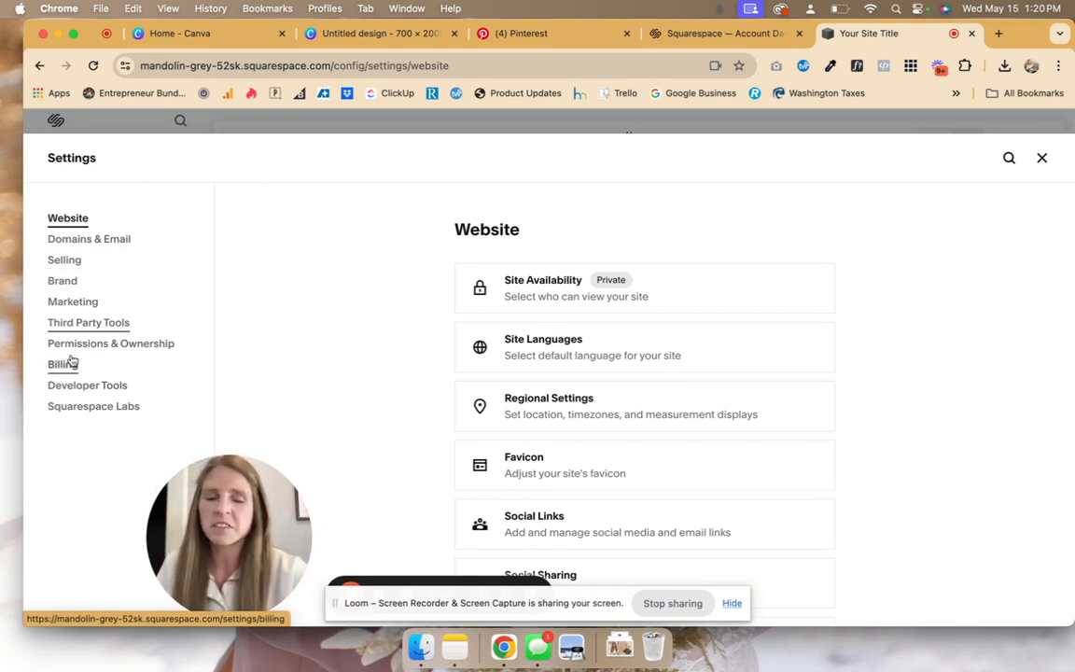
pyautogui.click(1044, 159)
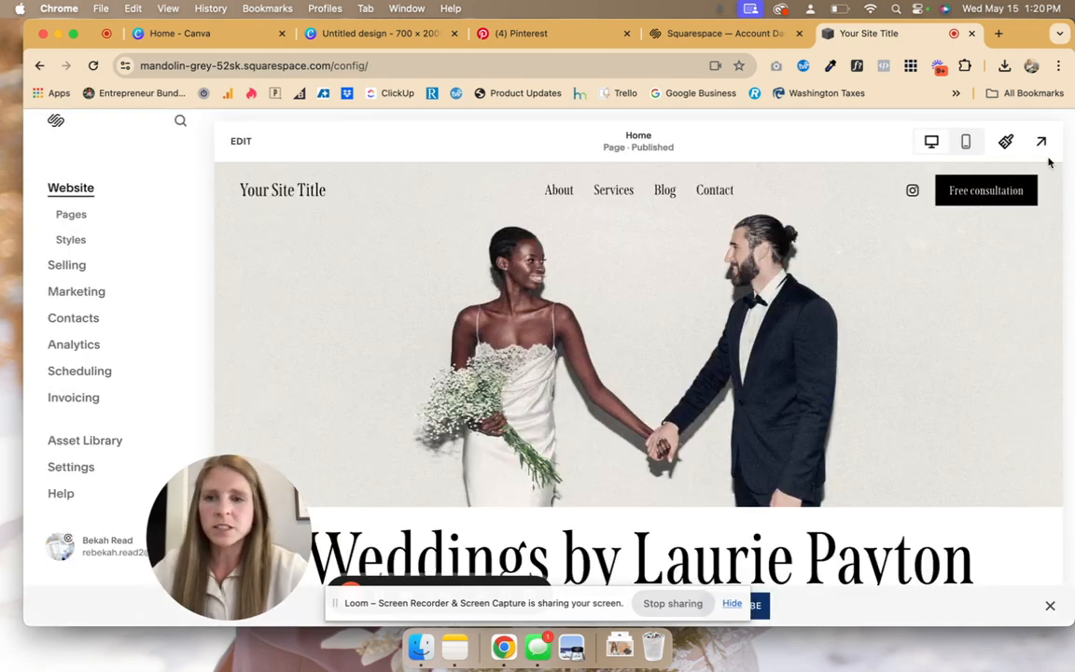
# - Open the site's page list and examine the section layout of the demo Home page
pyautogui.click(71, 214)
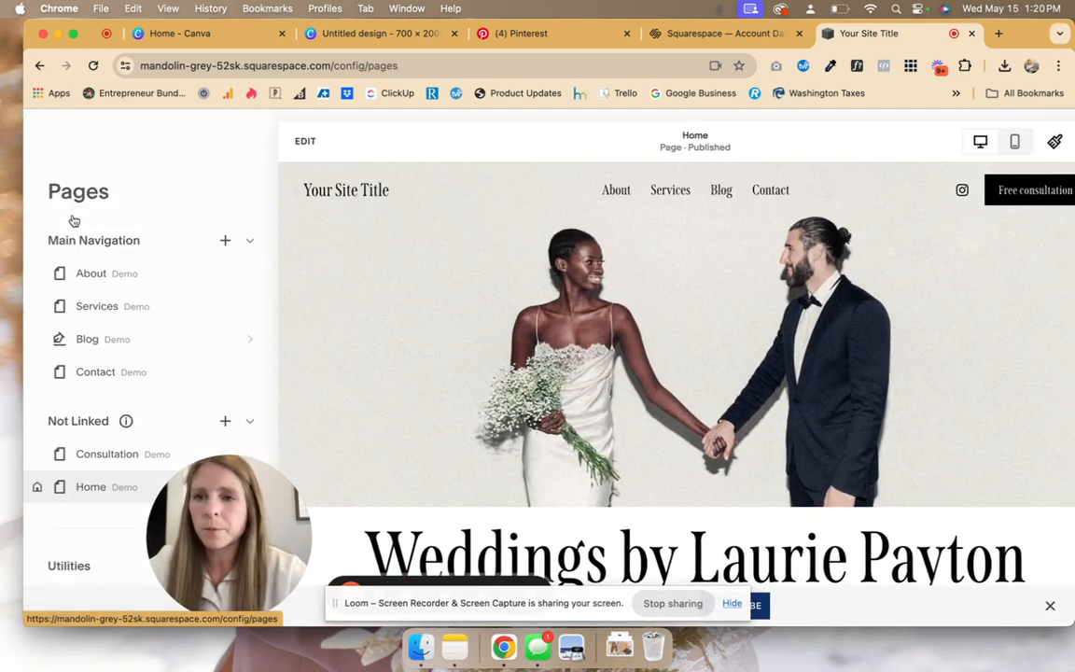
pyautogui.scroll(-3, 187, 345)
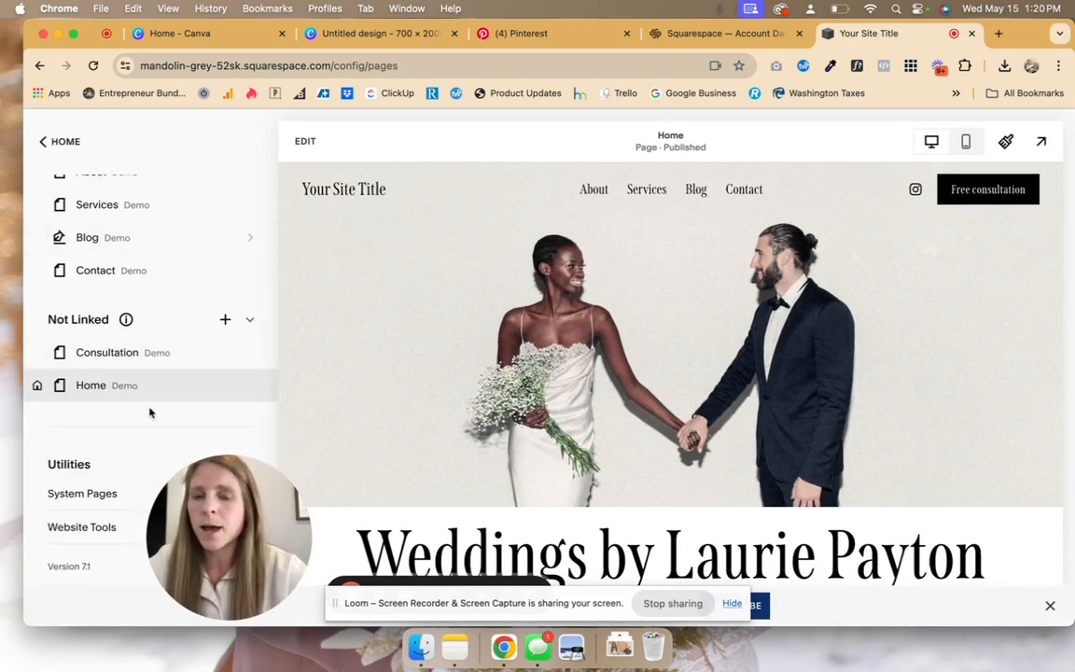
pyautogui.scroll(-5, 497, 330)
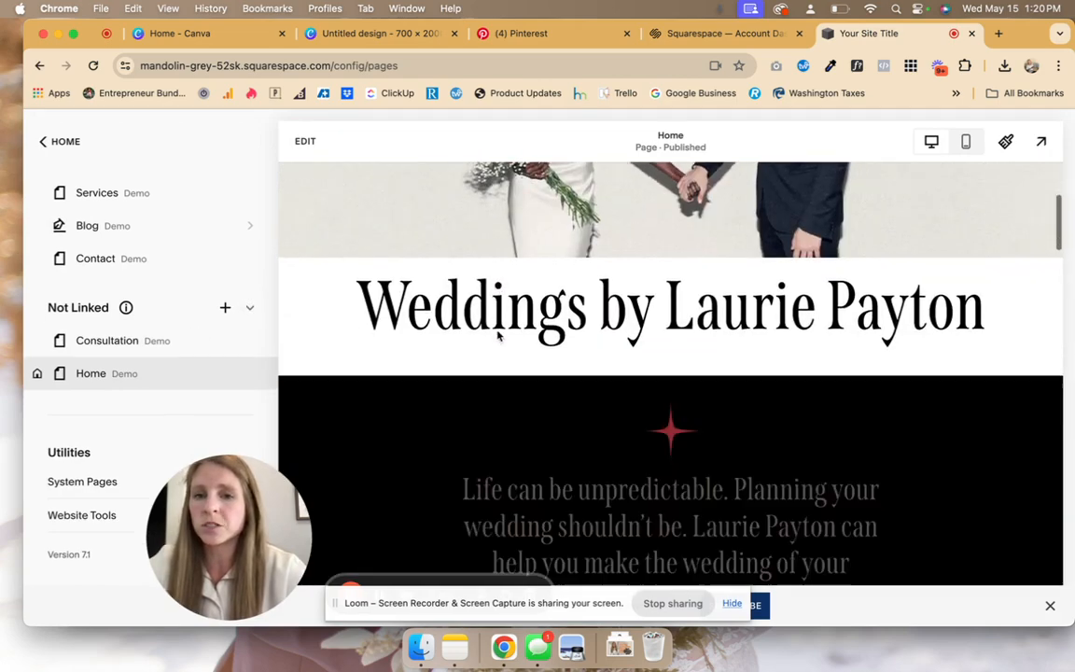
pyautogui.scroll(-10, 498, 330)
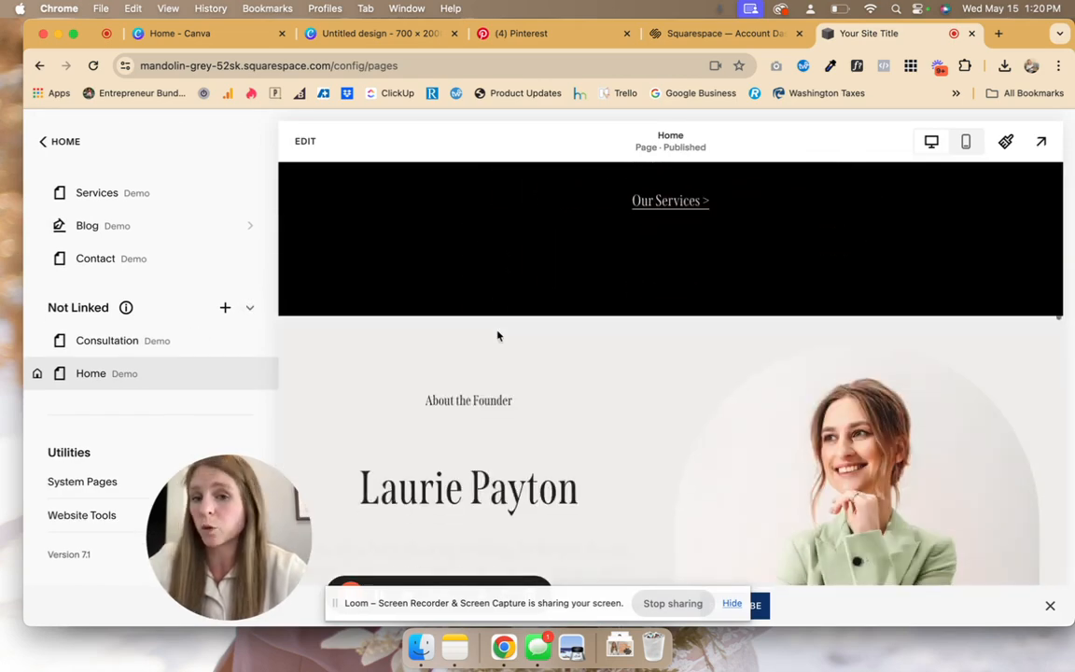
pyautogui.scroll(-2, 497, 330)
pyautogui.scroll(6, 497, 336)
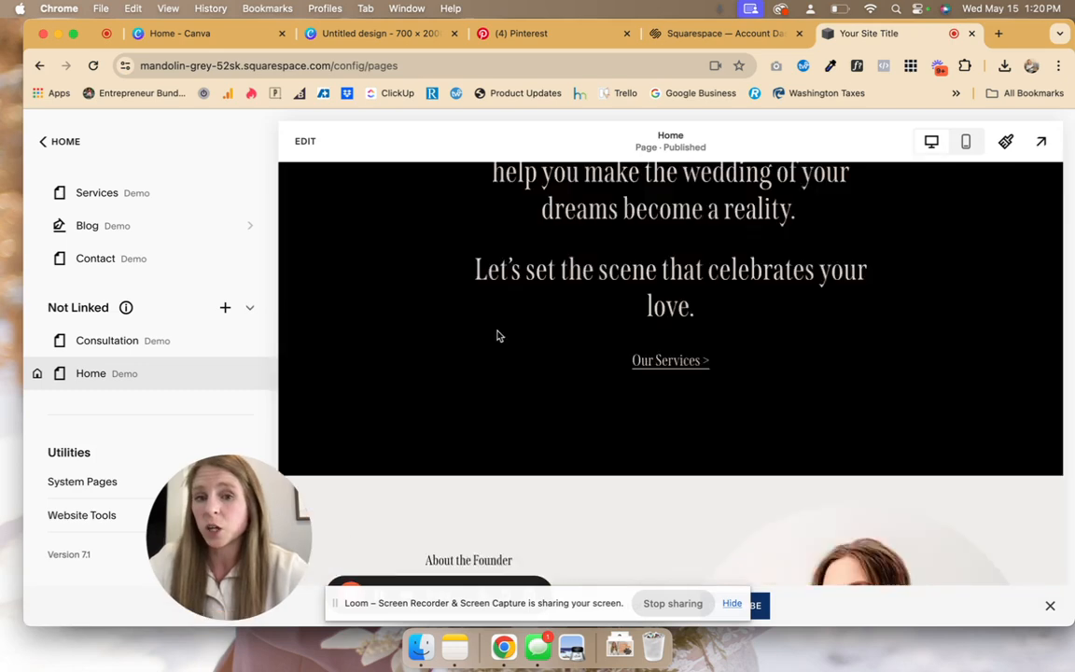
pyautogui.scroll(-8, 499, 333)
pyautogui.scroll(-5, 498, 336)
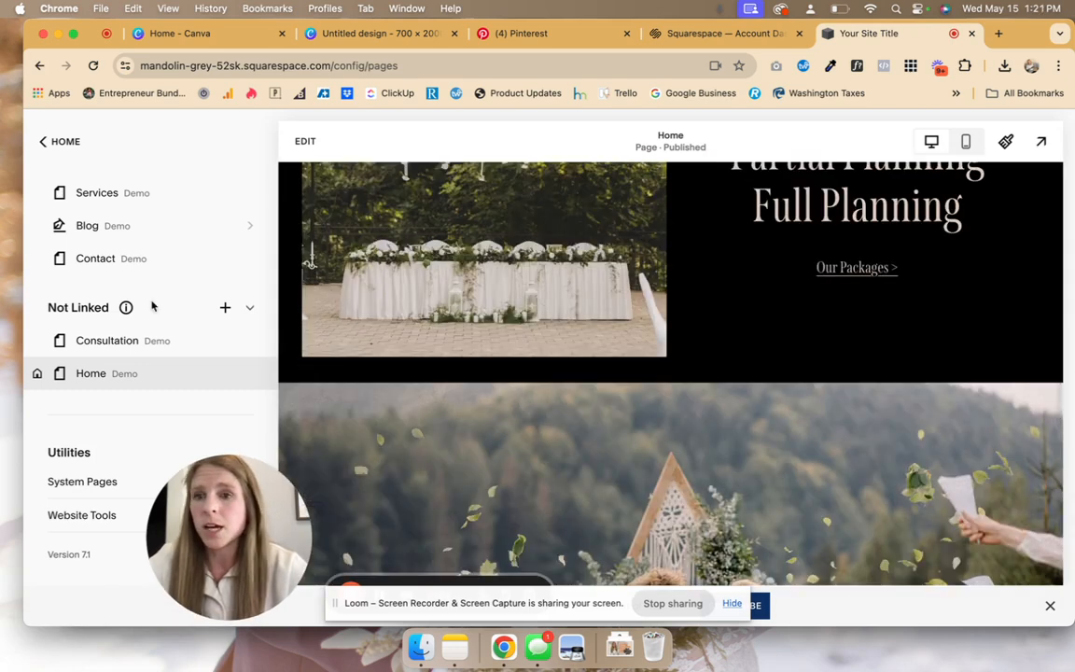
pyautogui.scroll(1, 319, 333)
pyautogui.scroll(3, 320, 333)
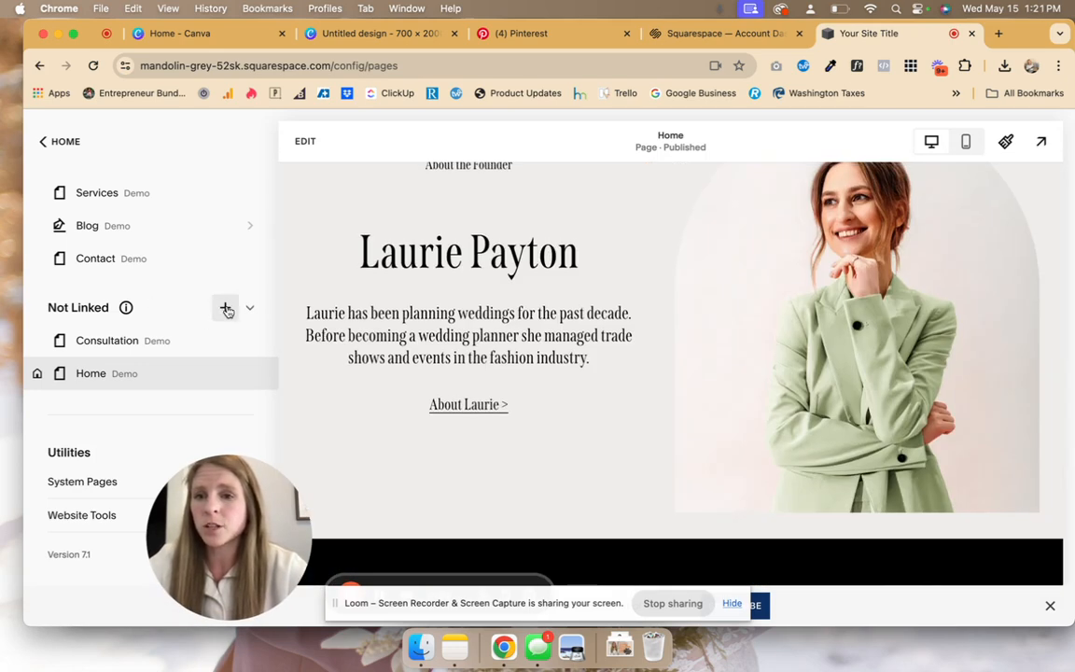
# - Add a blank page named Home to the Not Linked pages
pyautogui.click(225, 307)
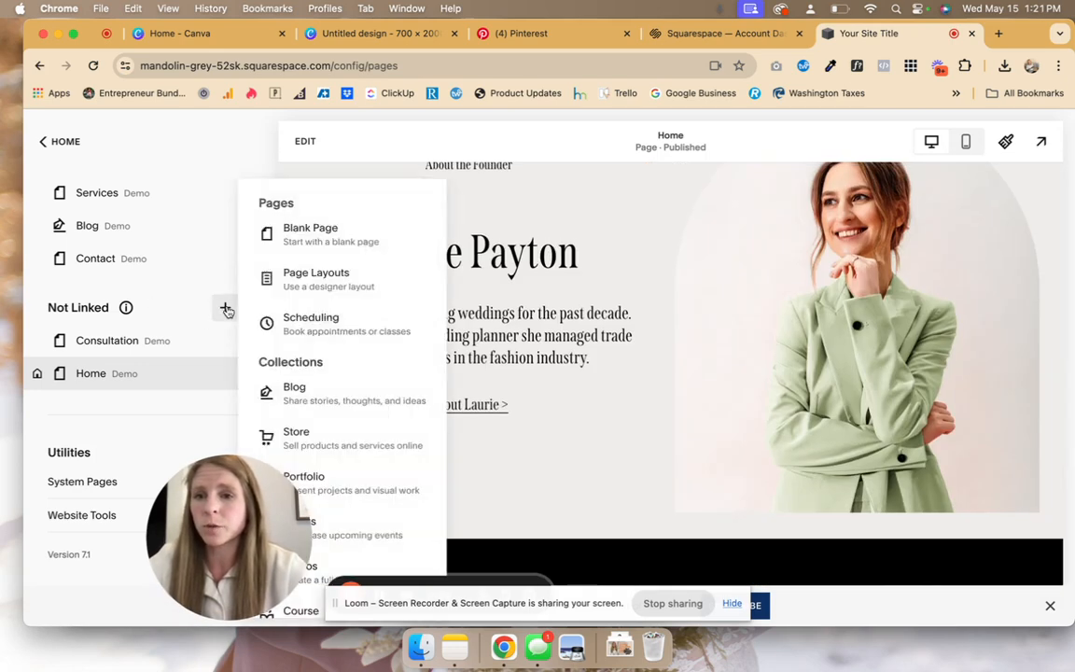
pyautogui.click(299, 230)
pyautogui.write('Home')
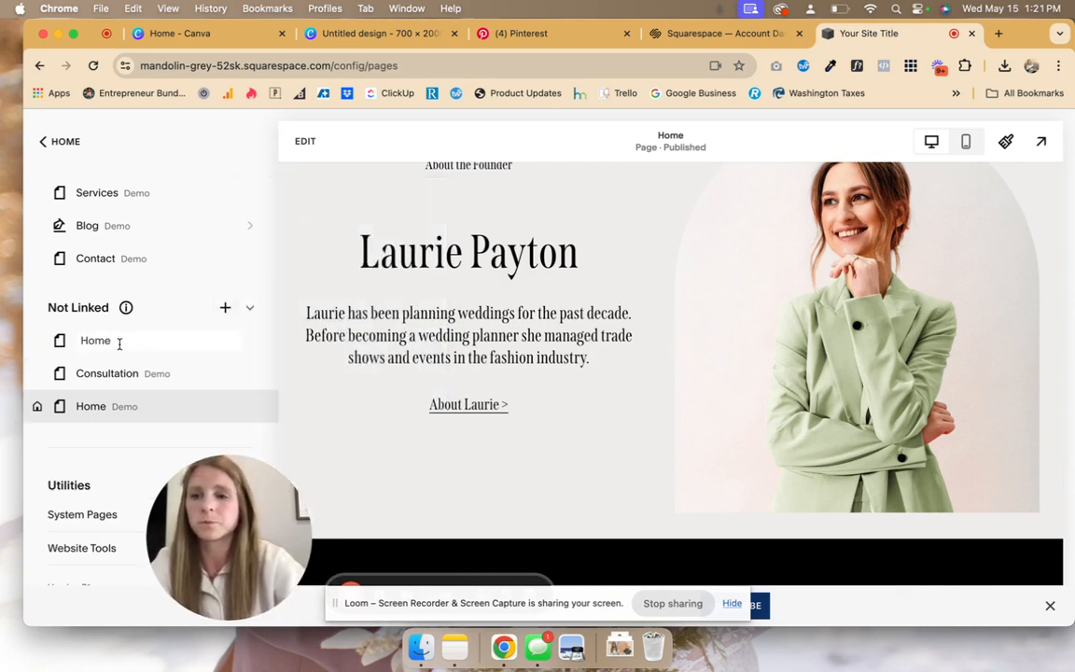
pyautogui.press('Return')
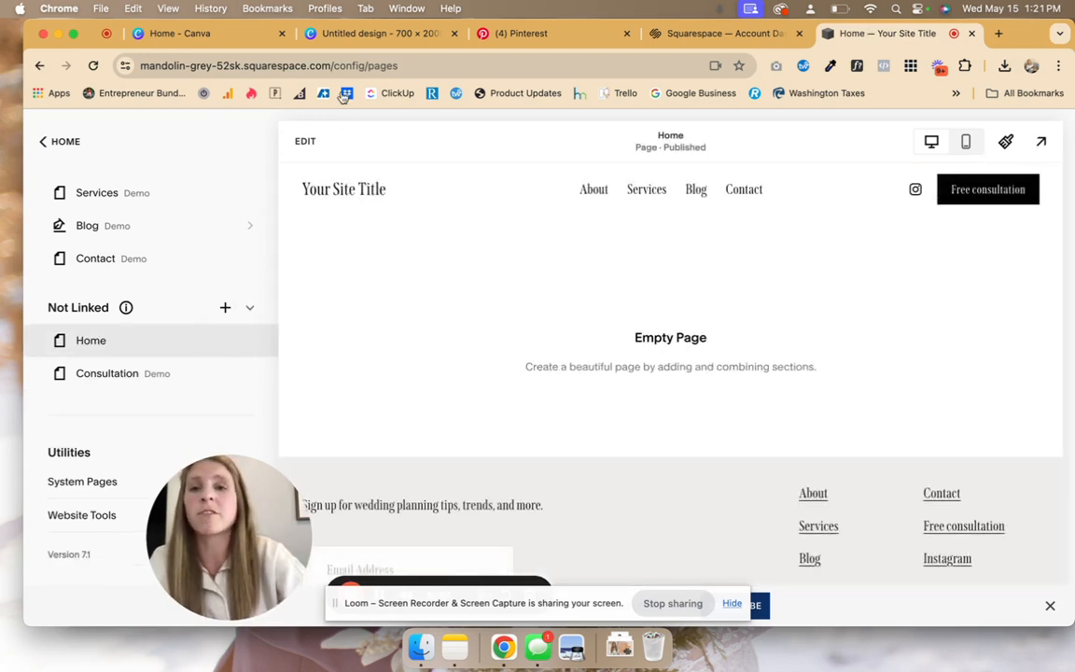
# - Switch to the Canva mockup and review the sections at the top of its first page
pyautogui.click(367, 38)
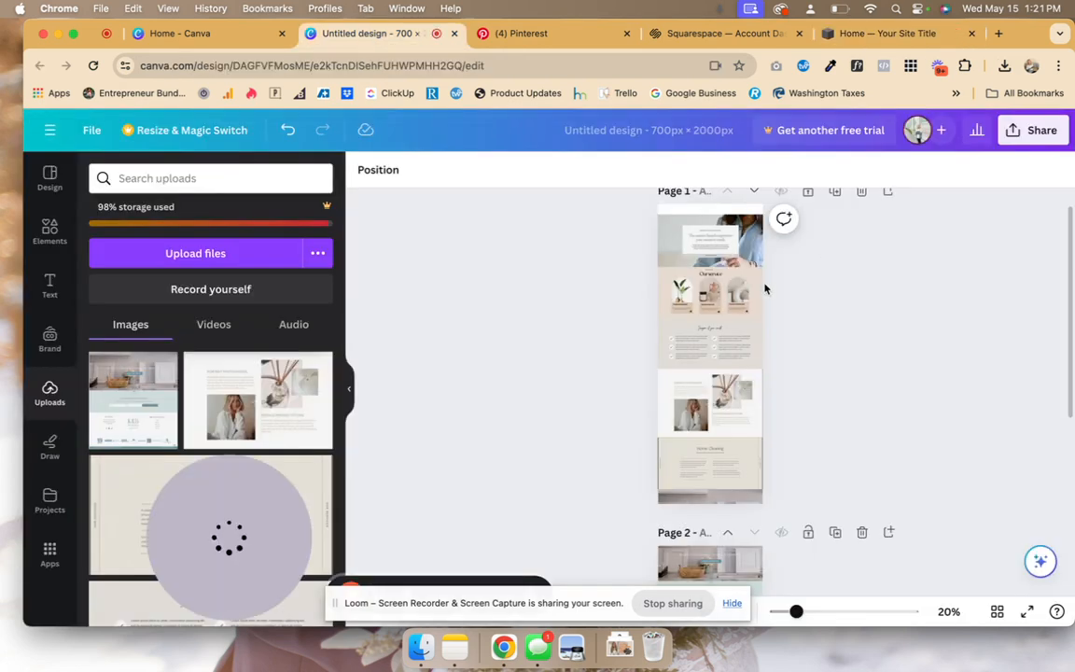
pyautogui.scroll(3, 765, 289)
pyautogui.scroll(1, 683, 222)
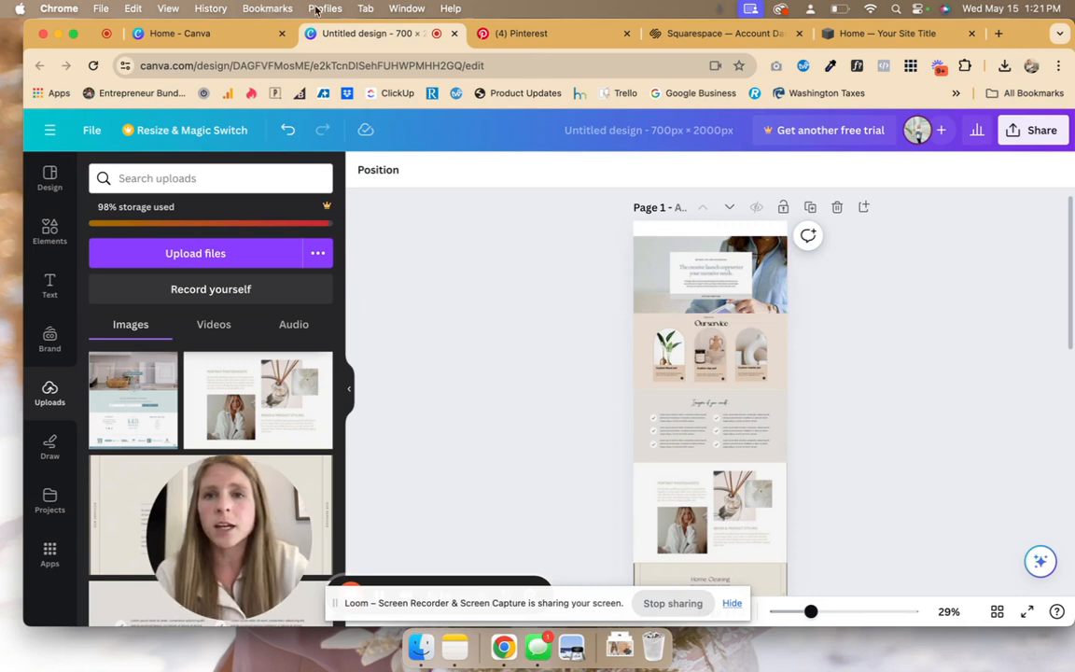
# - Close the Canva home and Squarespace account dashboard browser tabs and return to the new site's Home page
pyautogui.click(282, 33)
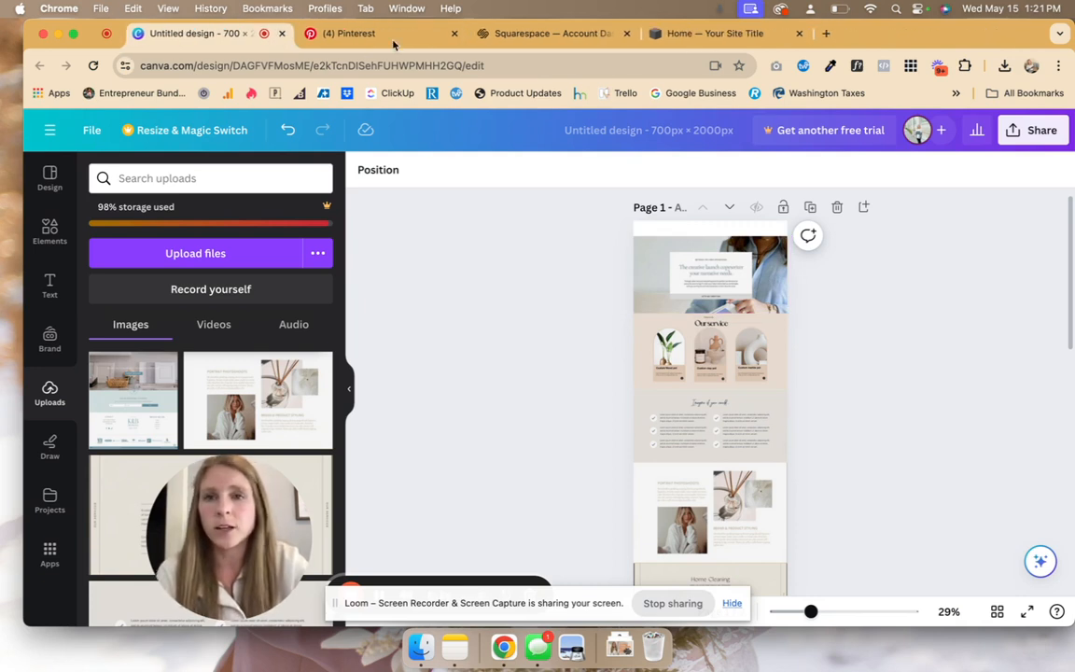
pyautogui.click(535, 35)
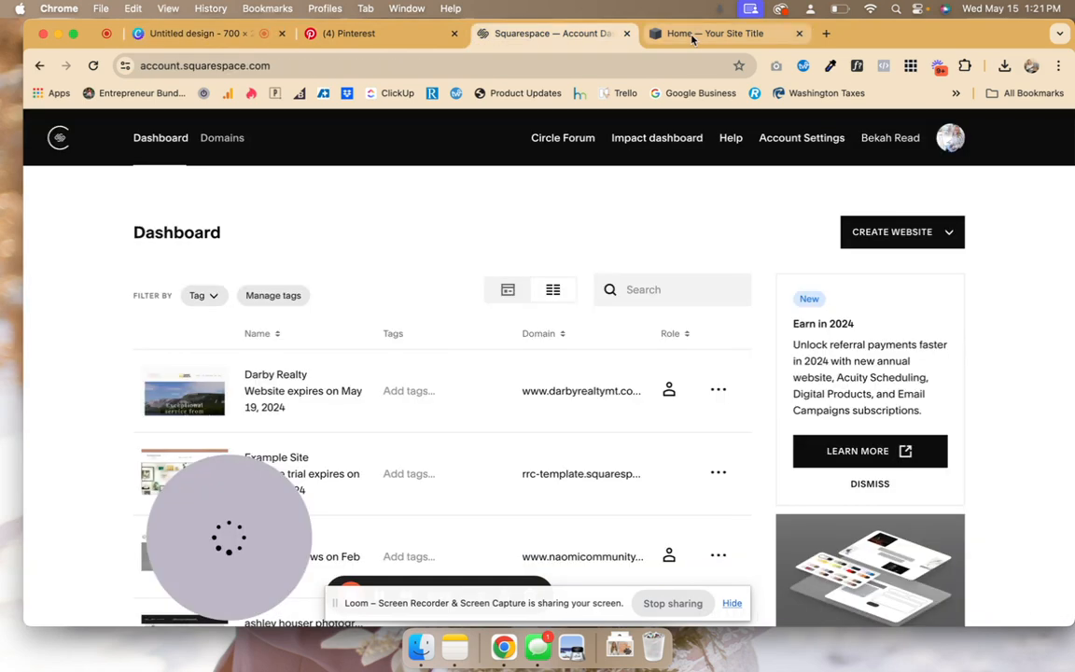
pyautogui.click(626, 34)
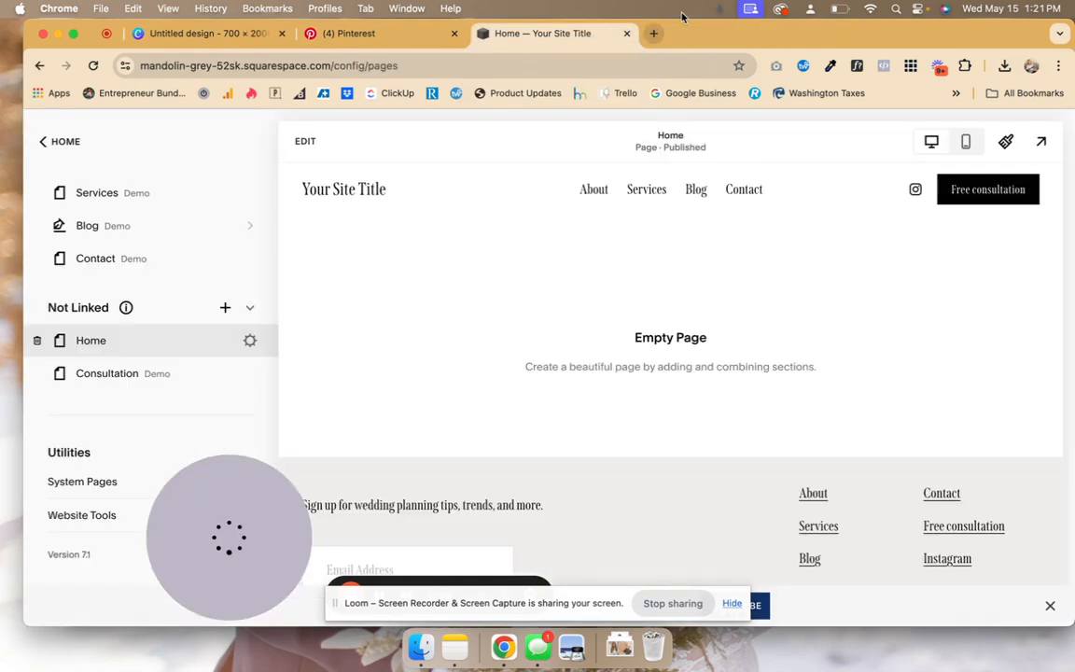
# - Start editing the empty Home page and add a blank section to it
pyautogui.click(308, 141)
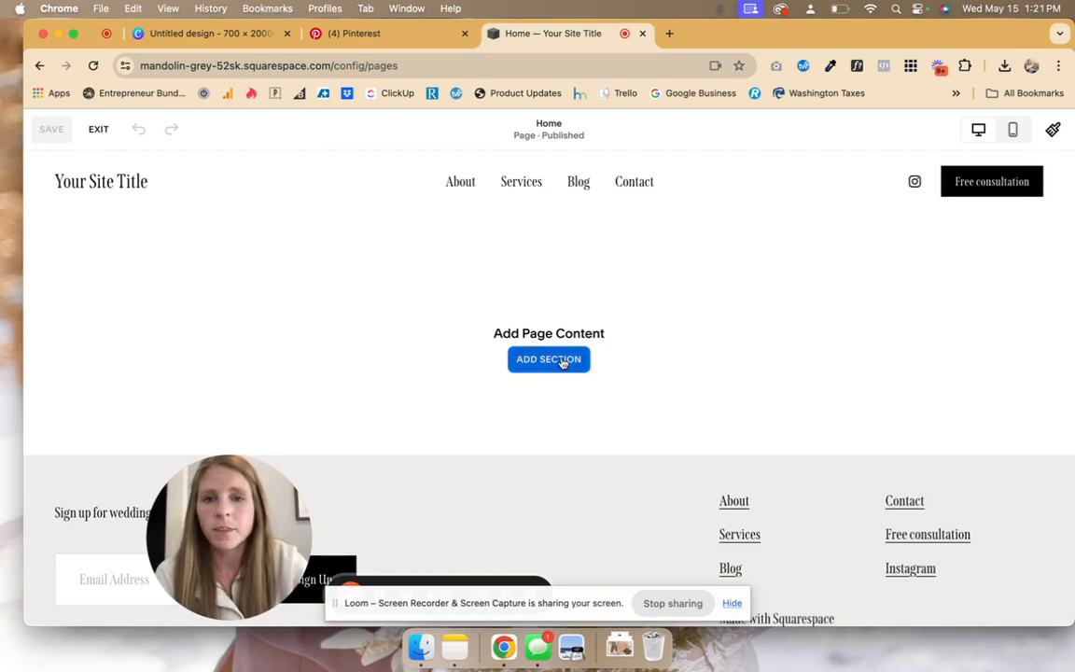
pyautogui.click(563, 361)
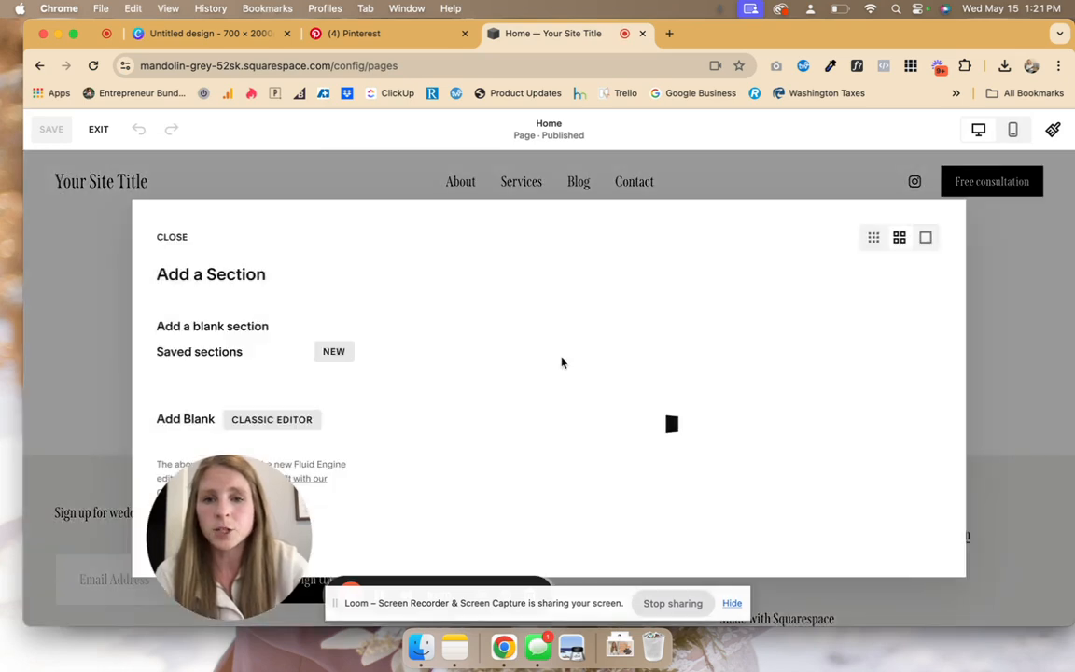
pyautogui.click(245, 328)
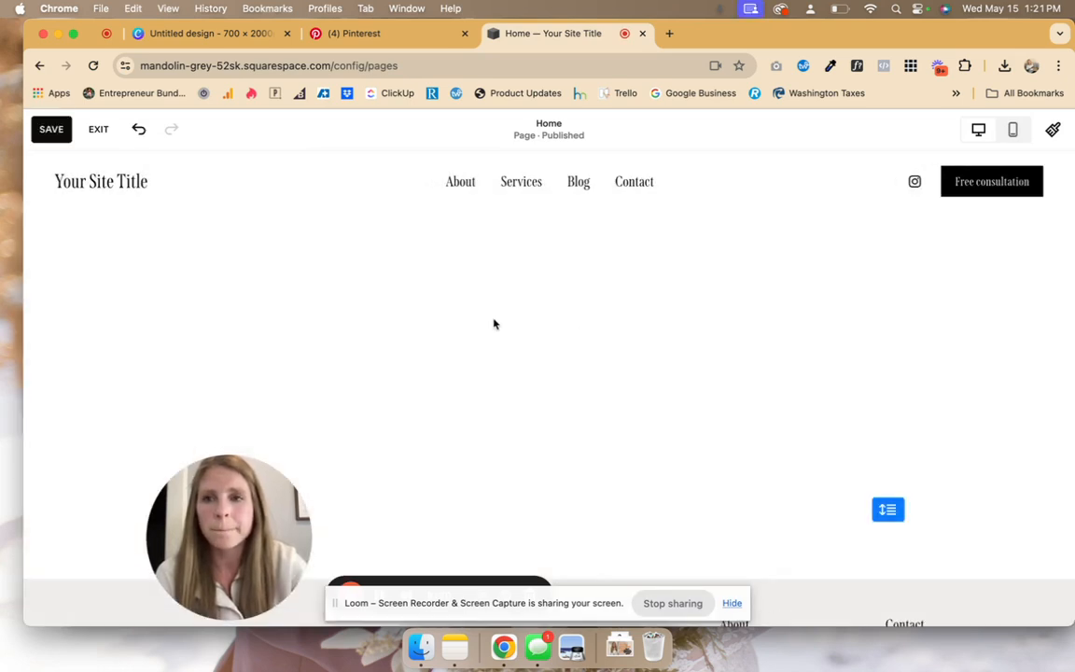
# - Open the blank section's background image options and search the free stock images for "women entrepreneur"
pyautogui.click(984, 255)
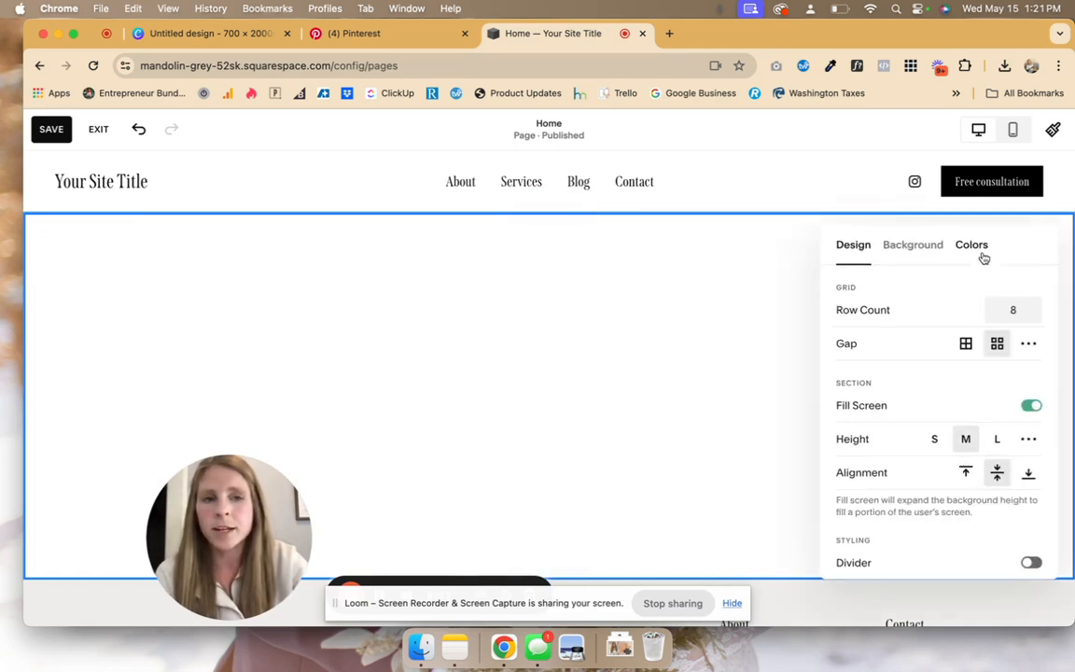
pyautogui.click(912, 247)
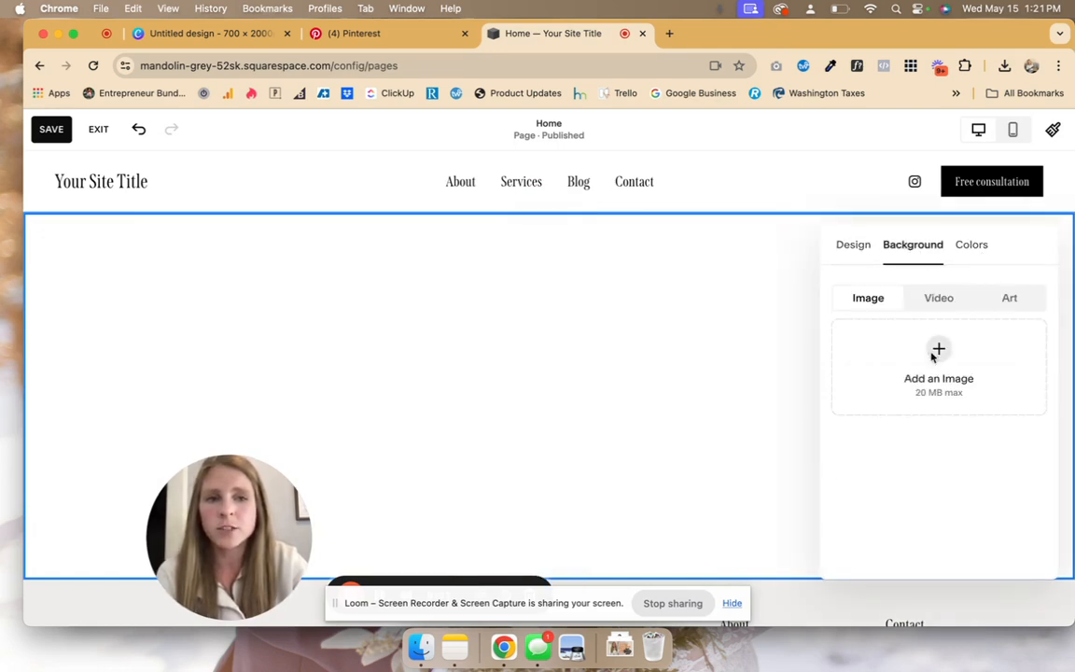
pyautogui.click(935, 354)
pyautogui.click(930, 451)
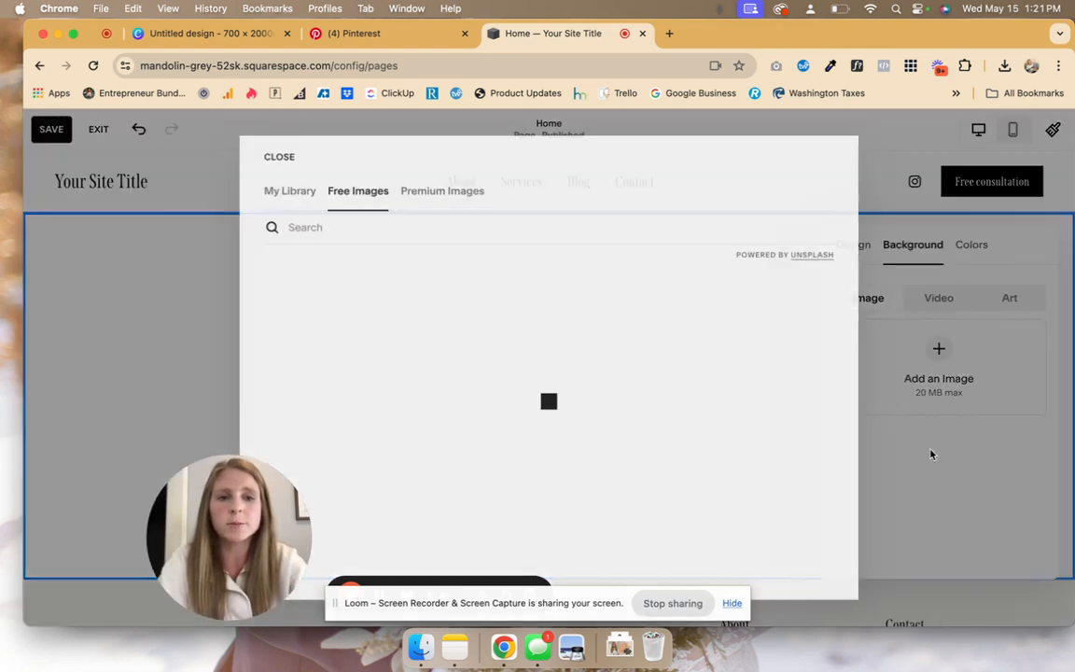
pyautogui.click(349, 224)
pyautogui.write('women')
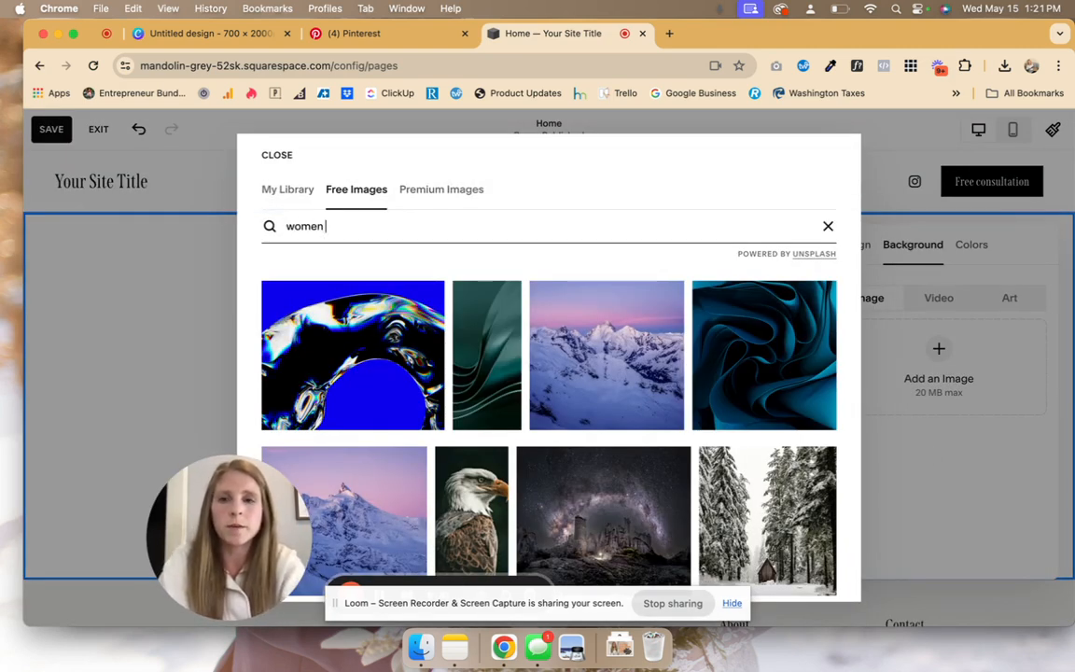
pyautogui.write(' entrepren')
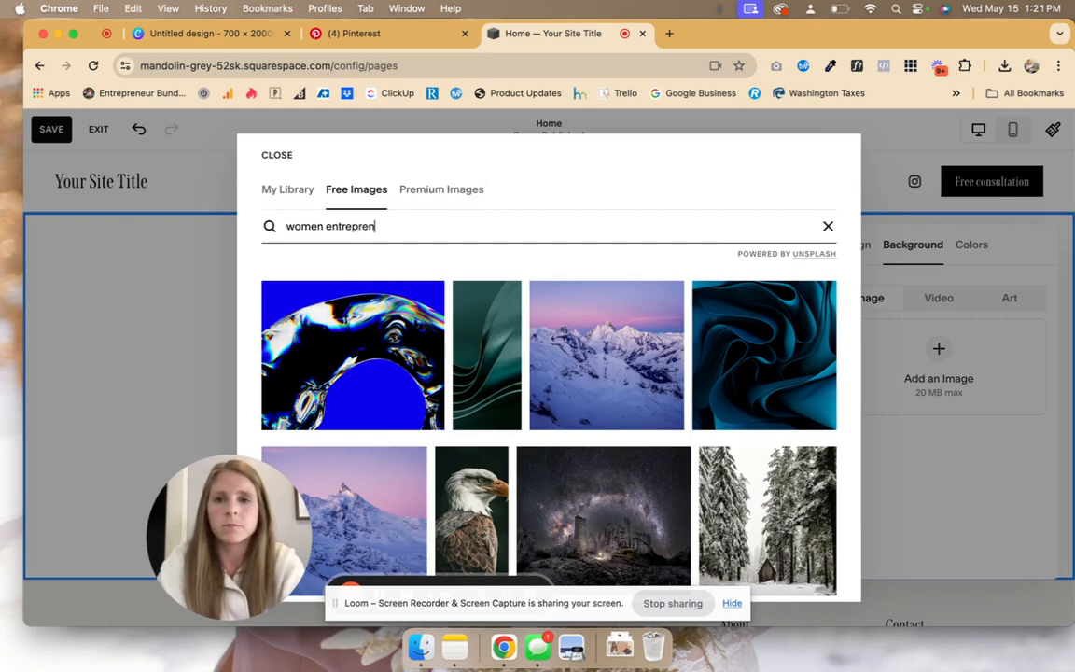
pyautogui.write('eur')
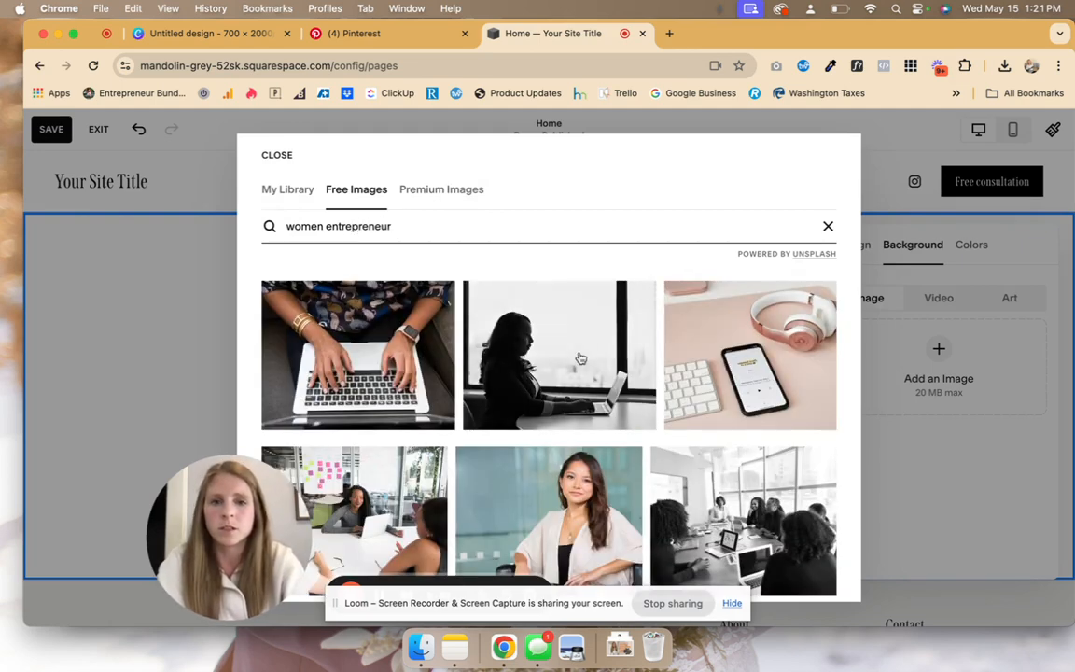
# - Browse the image results and add the pink desk photo with headphones, phone and keyboard as the section background
pyautogui.scroll(-2, 593, 343)
pyautogui.scroll(-8, 593, 342)
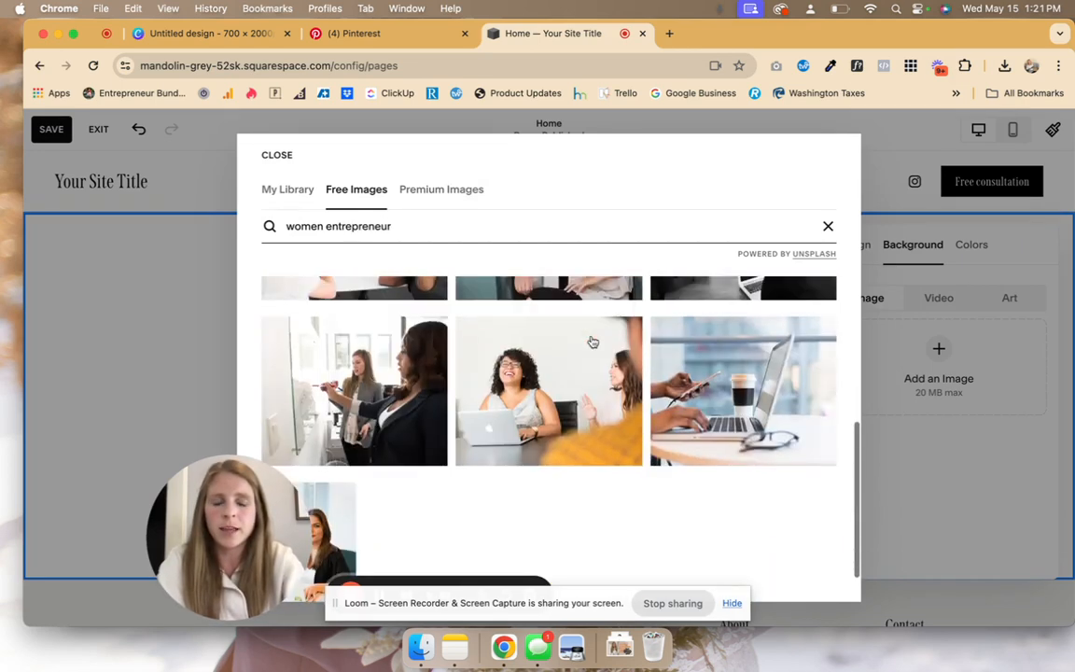
pyautogui.scroll(-3, 594, 342)
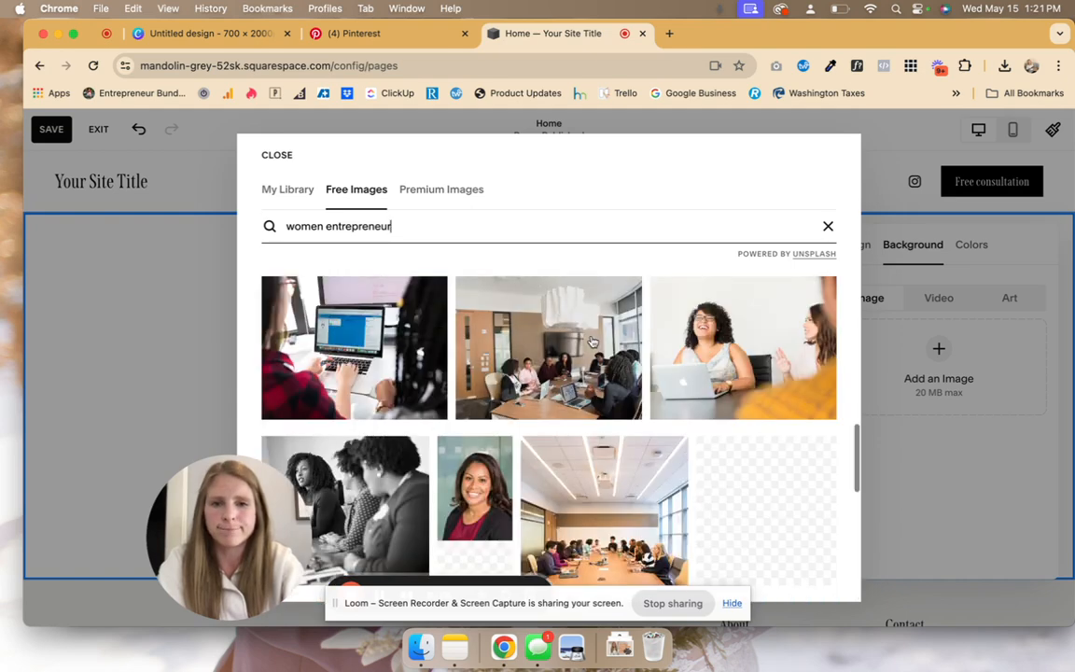
pyautogui.scroll(-10, 728, 404)
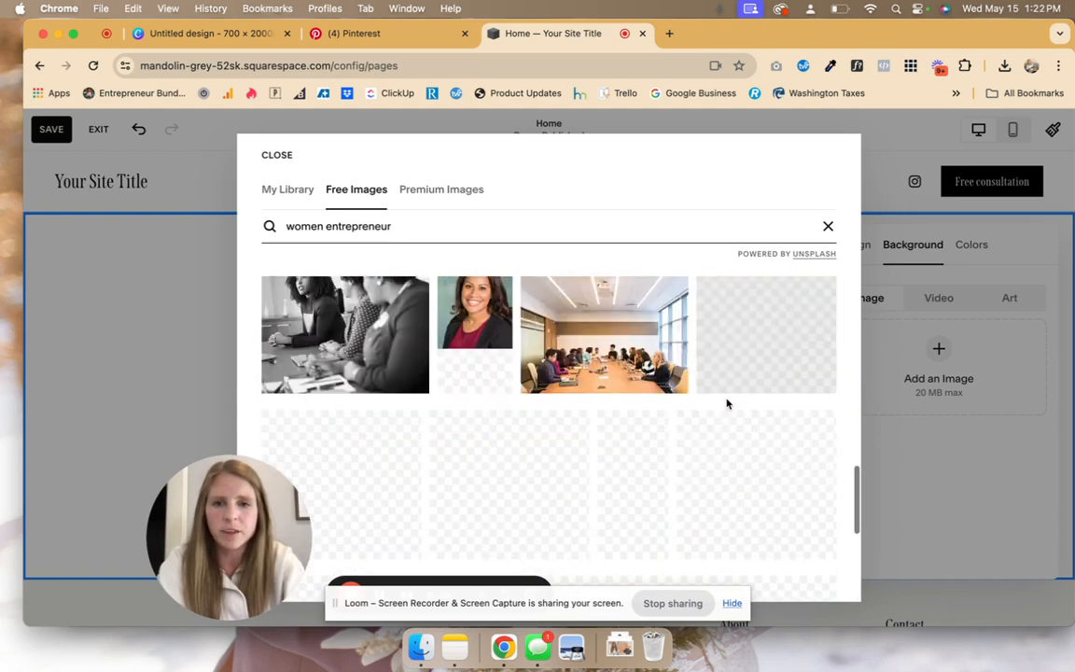
pyautogui.click(764, 369)
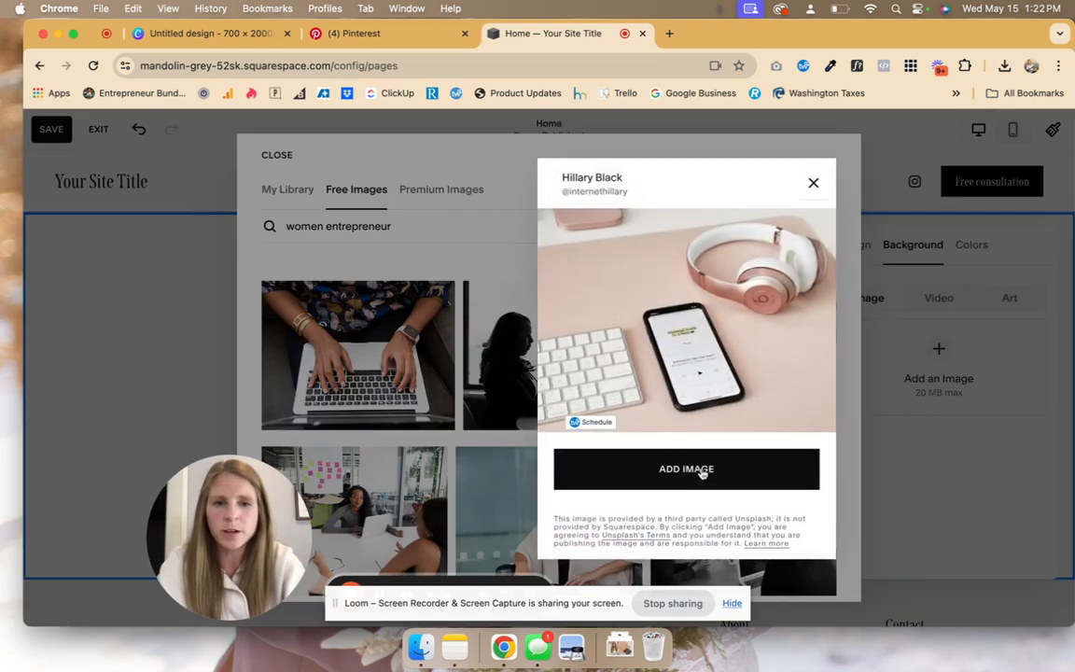
pyautogui.click(701, 478)
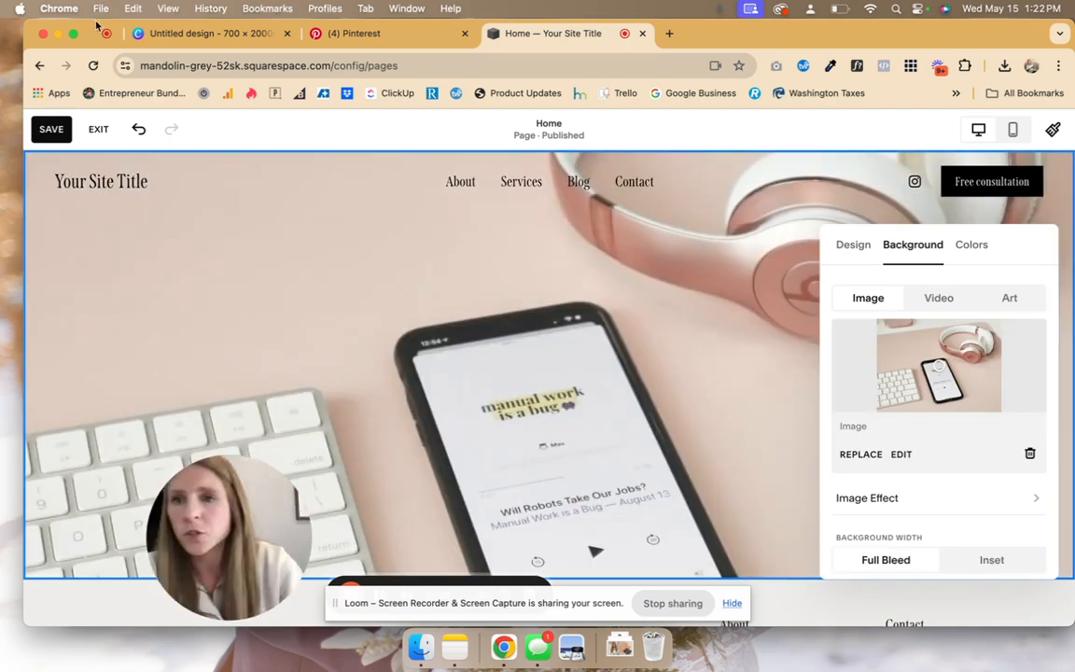
# - Check the hero in the Canva mockup, then back in Squarespace add a Shape block as a wide rectangle centred in the section
pyautogui.click(193, 35)
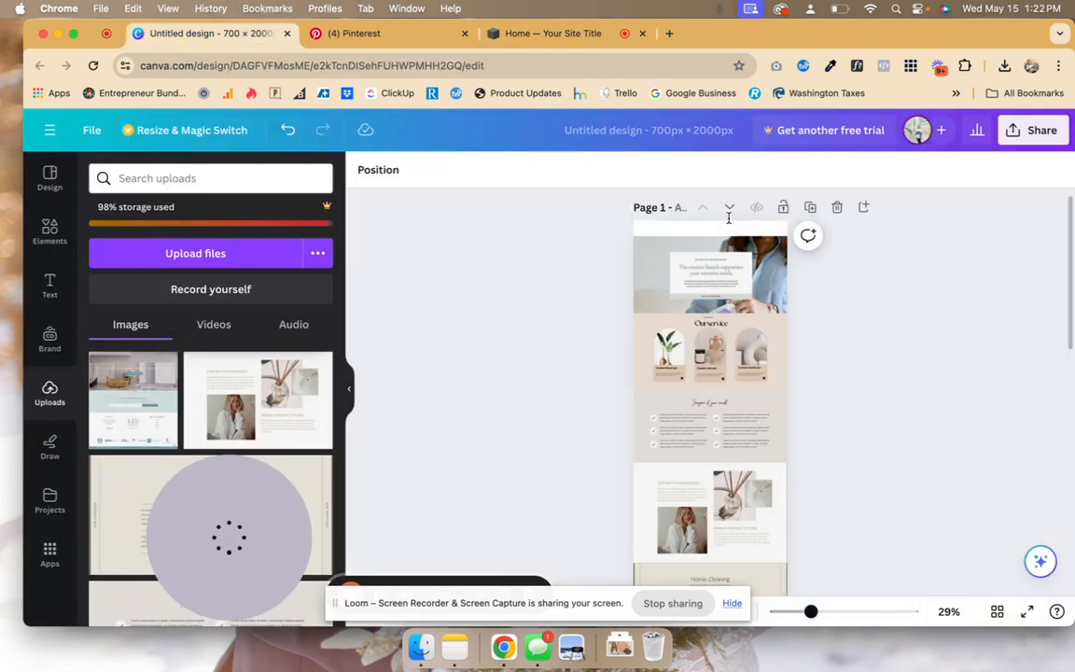
pyautogui.scroll(5, 721, 265)
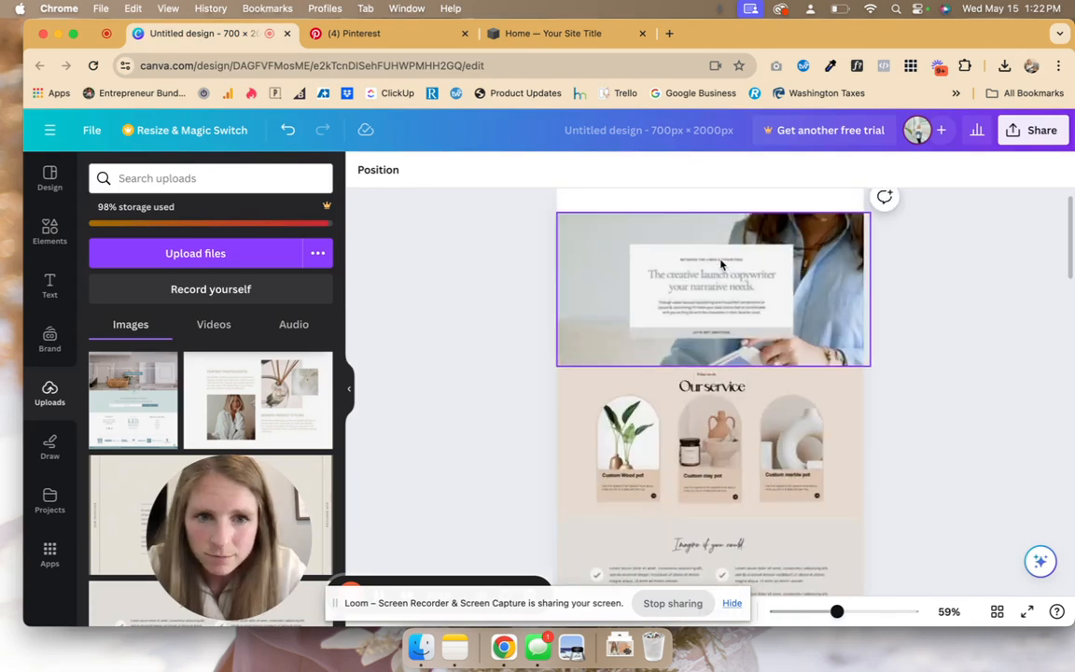
pyautogui.click(593, 34)
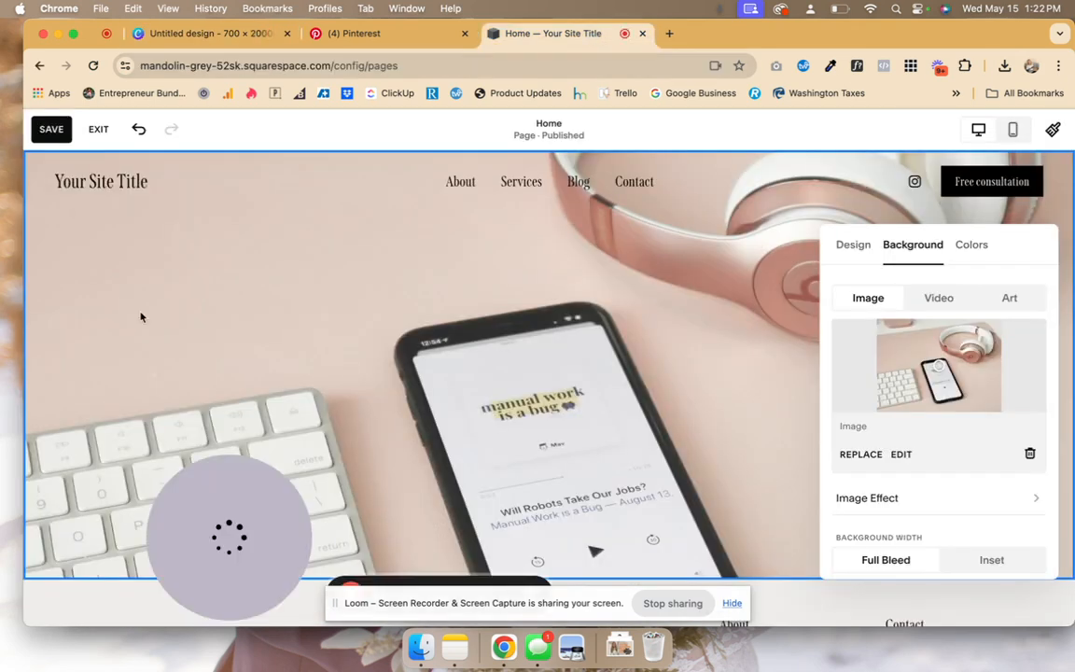
pyautogui.click(100, 247)
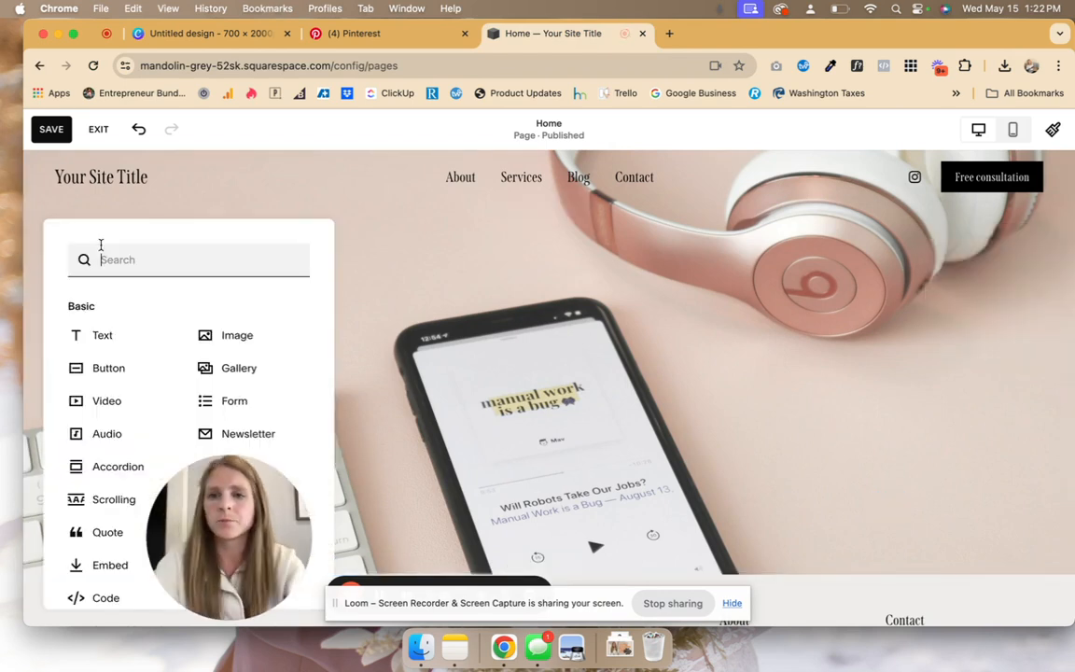
pyautogui.write('shap')
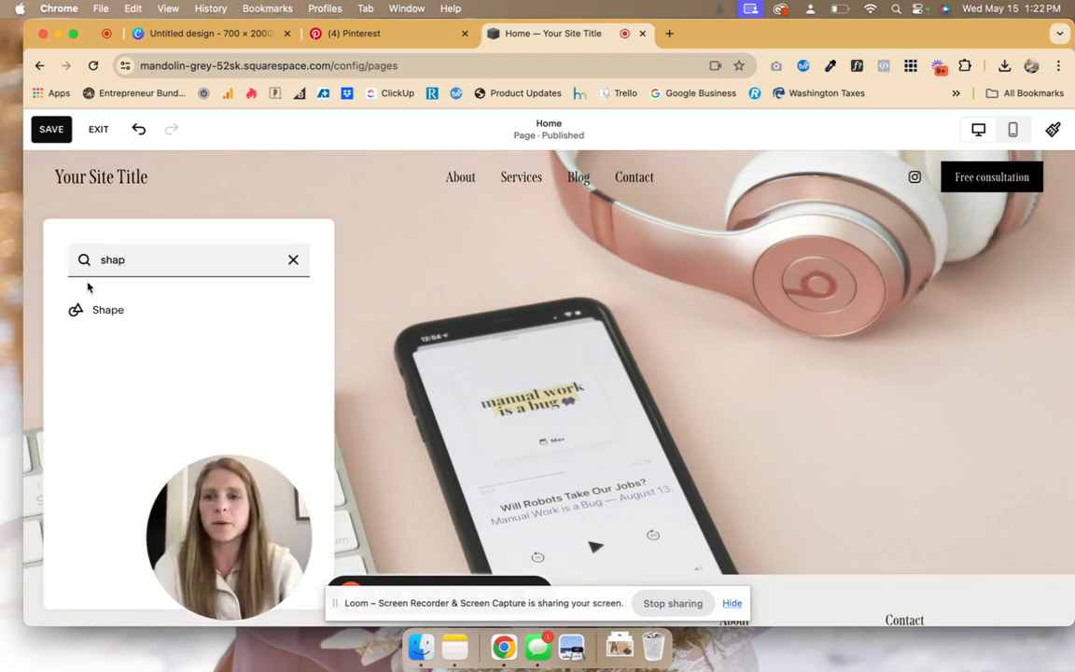
pyautogui.click(99, 308)
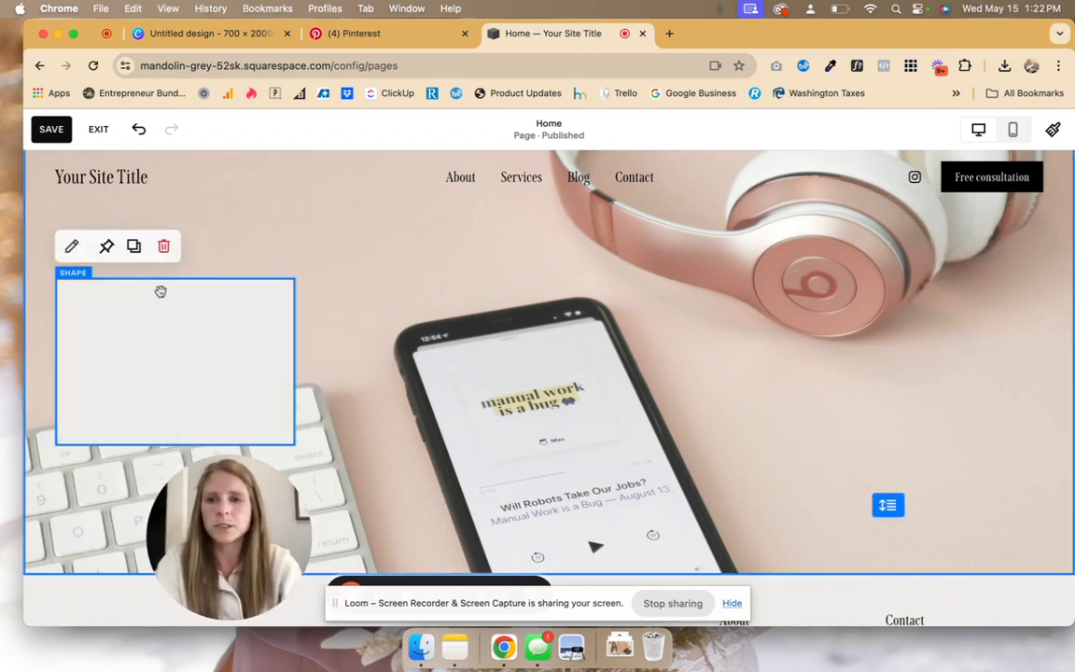
pyautogui.moveTo(226, 353); pyautogui.dragTo(754, 398)
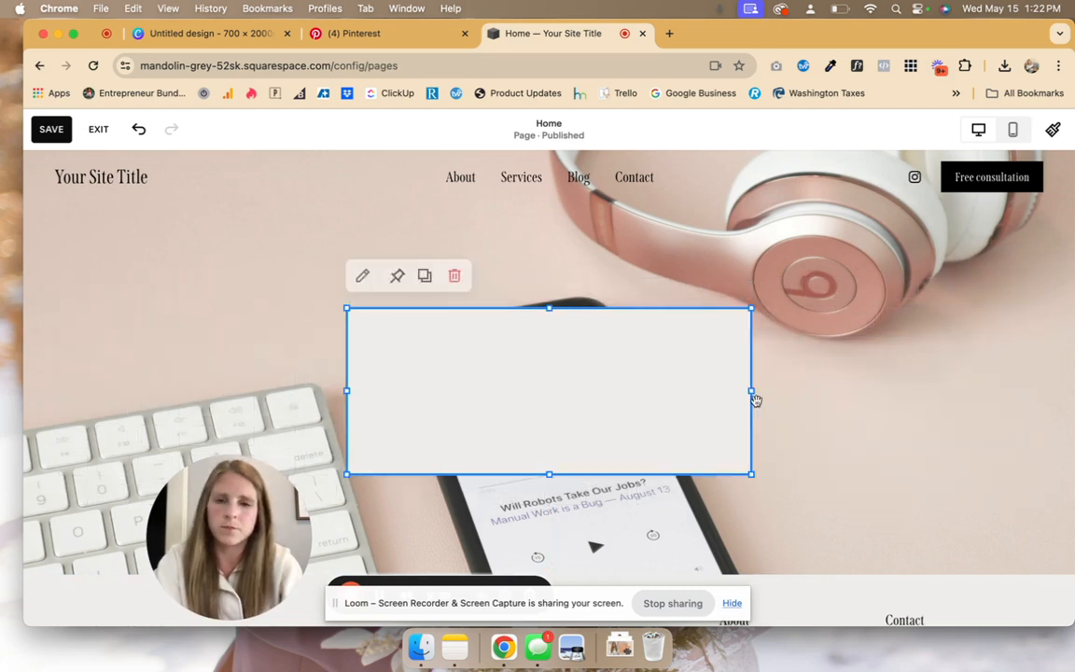
pyautogui.click(796, 388)
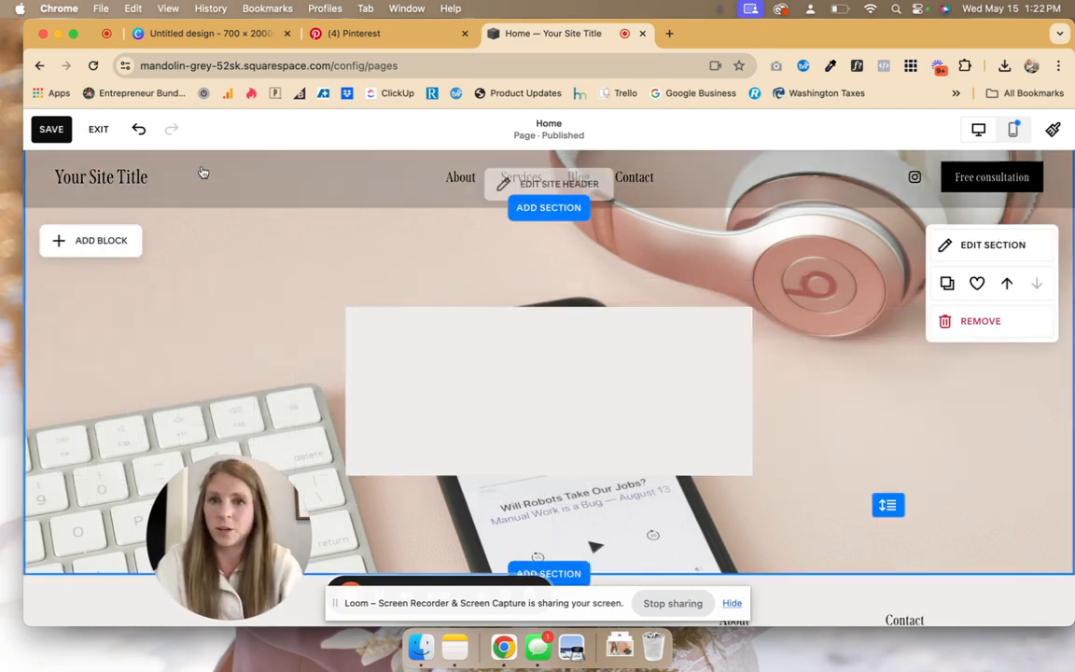
# - Compare with the Canva mockup's hero box, then duplicate the rectangle in Squarespace and shrink the copy to a thin strip just below the original
pyautogui.click(232, 41)
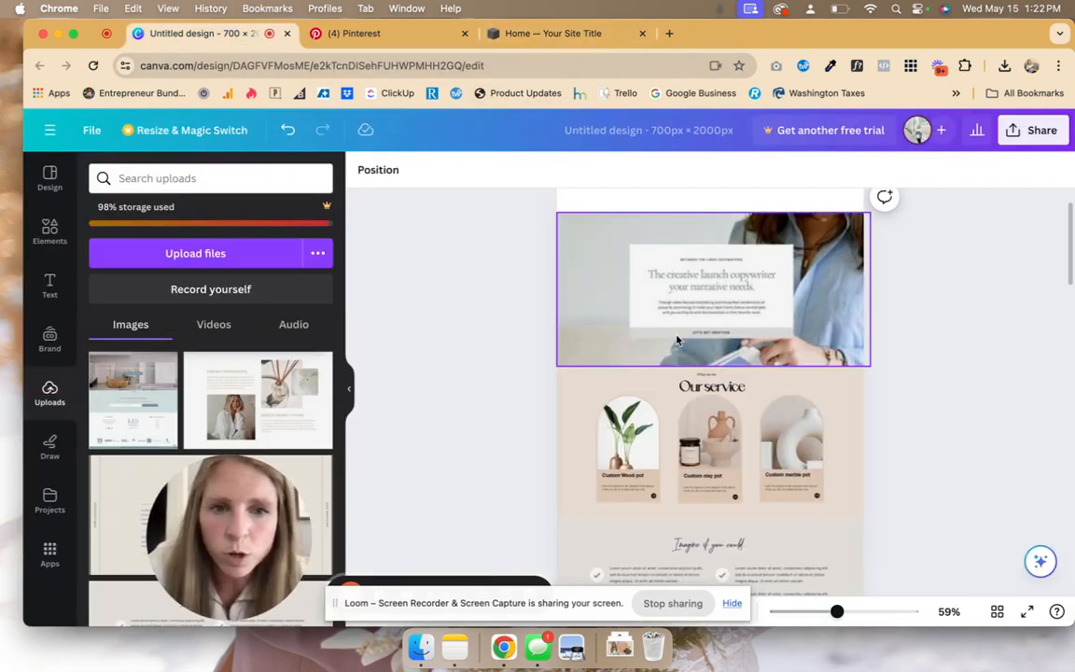
pyautogui.click(575, 35)
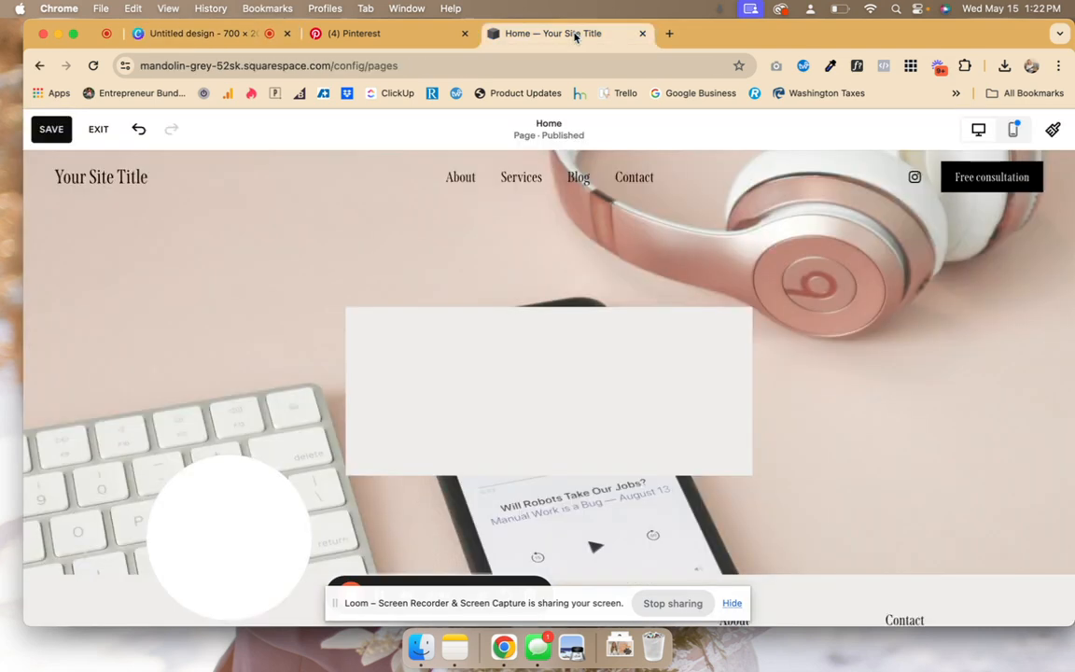
pyautogui.moveTo(93, 255)
pyautogui.click(457, 360)
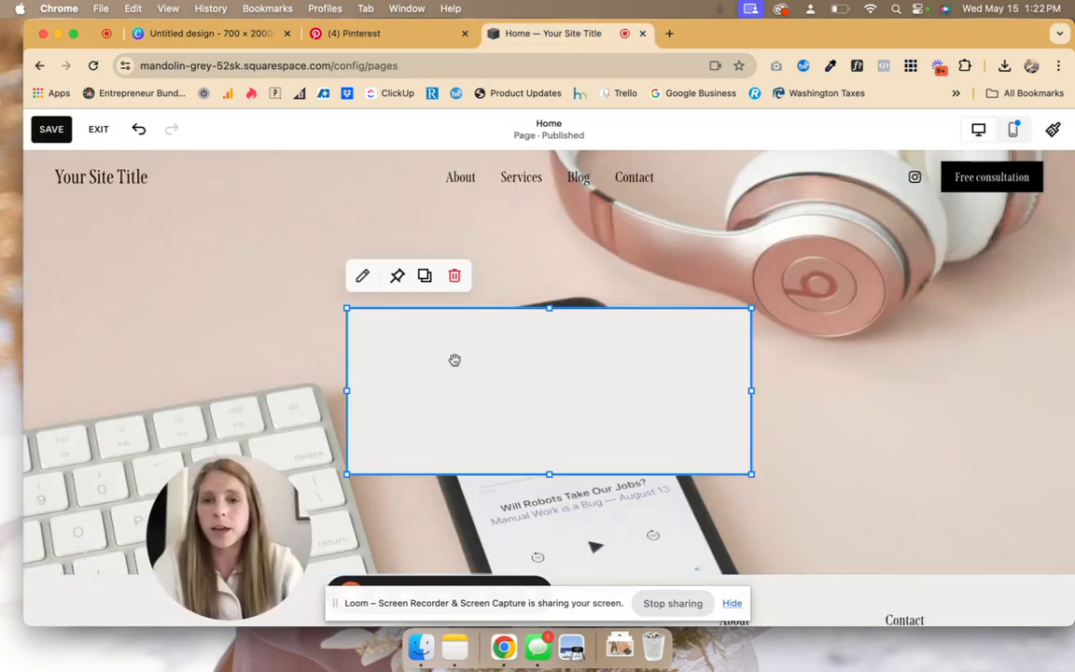
pyautogui.click(423, 276)
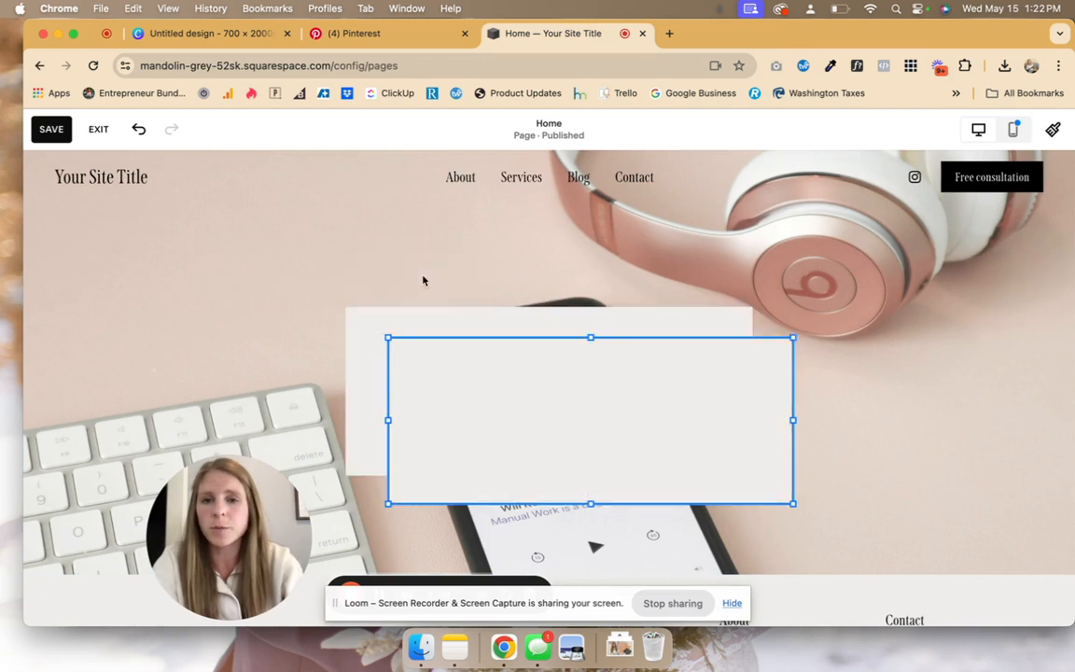
pyautogui.moveTo(590, 339)
pyautogui.mouseDown()
pyautogui.moveTo(589, 492)
pyautogui.moveTo(600, 497)
pyautogui.moveTo(591, 496)
pyautogui.mouseUp()
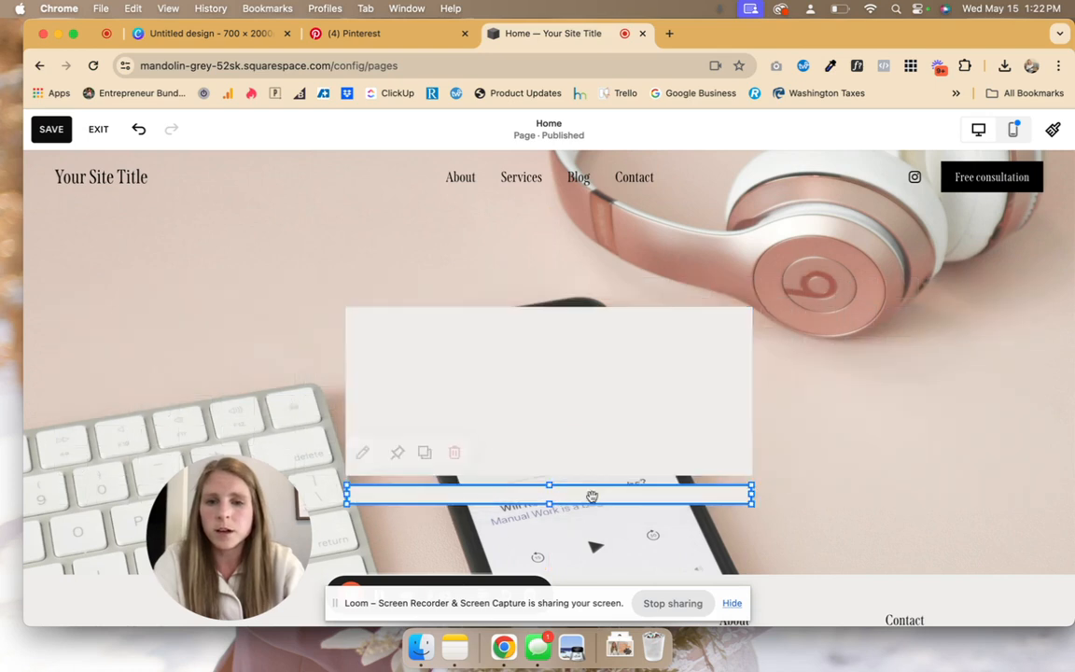
# - Fill the strip with the palette's light pink and extend it upward to overlap the rectangle's lower edge
pyautogui.click(364, 454)
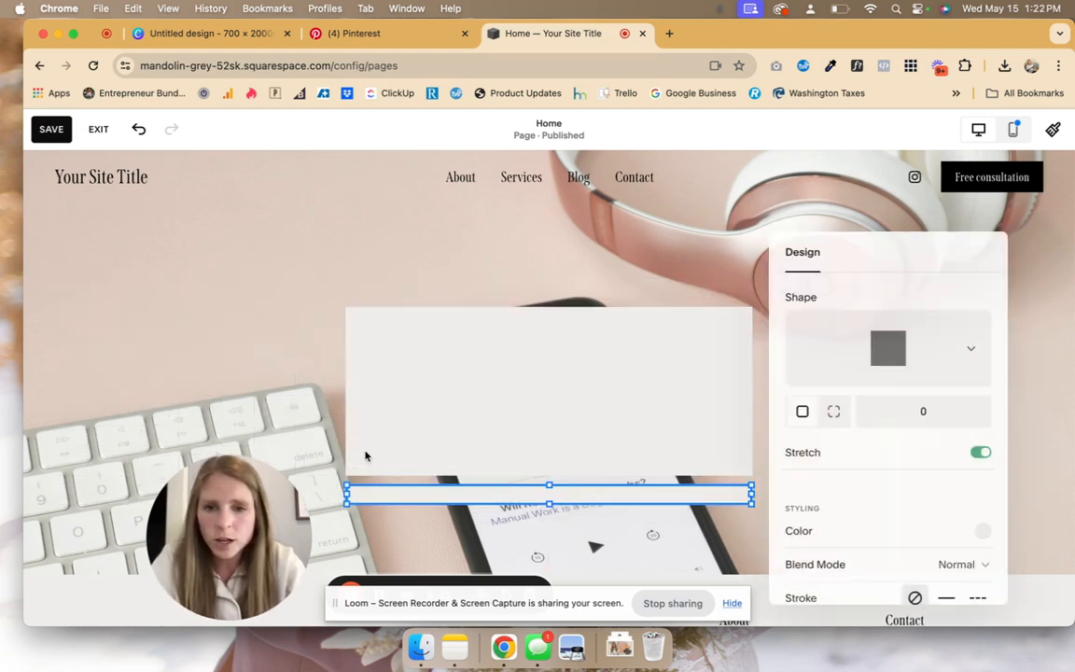
pyautogui.click(983, 531)
pyautogui.click(955, 517)
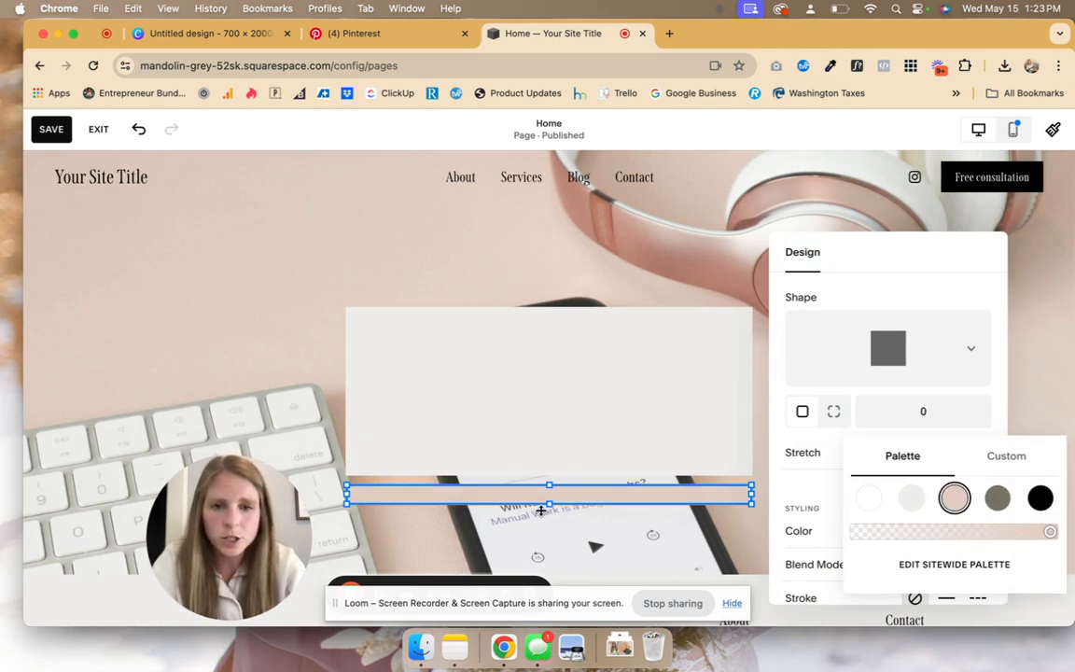
pyautogui.moveTo(549, 485); pyautogui.dragTo(549, 457)
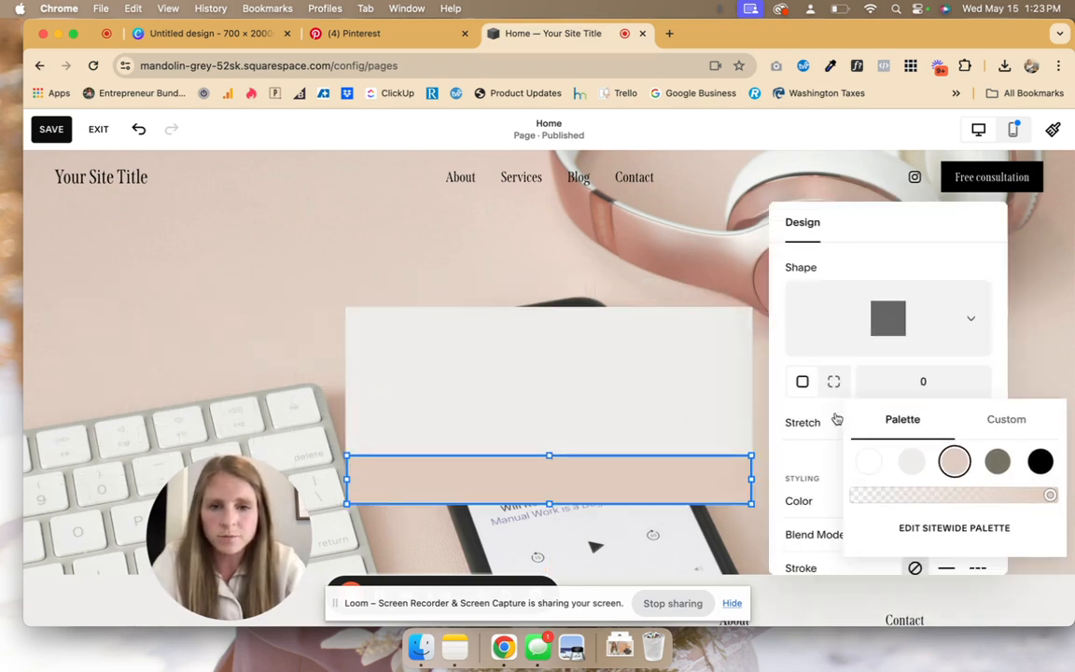
pyautogui.click(297, 350)
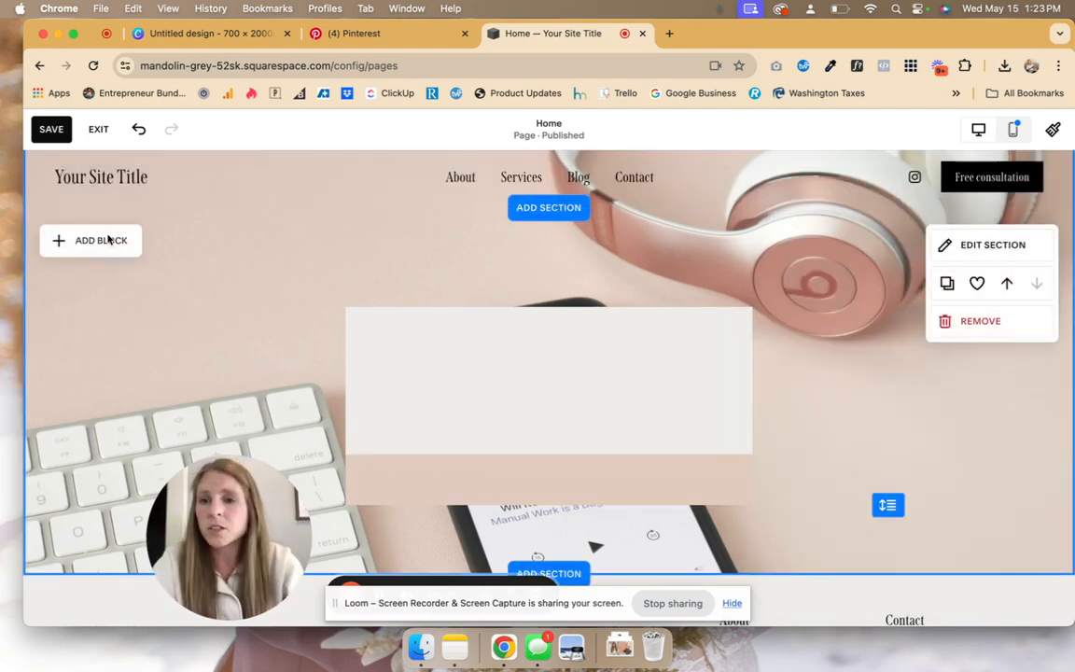
# - Add a Button block and stretch it to cover the whole pink strip under the rectangle
pyautogui.click(101, 239)
pyautogui.write('but')
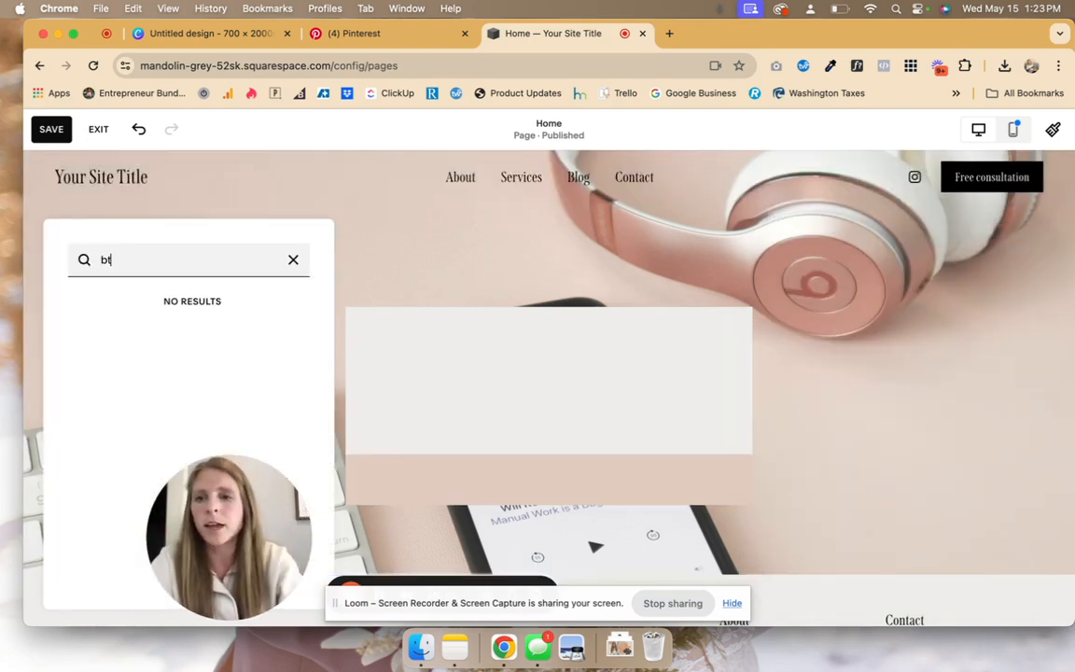
pyautogui.press('BackSpace')
pyautogui.write('ut')
pyautogui.click(99, 313)
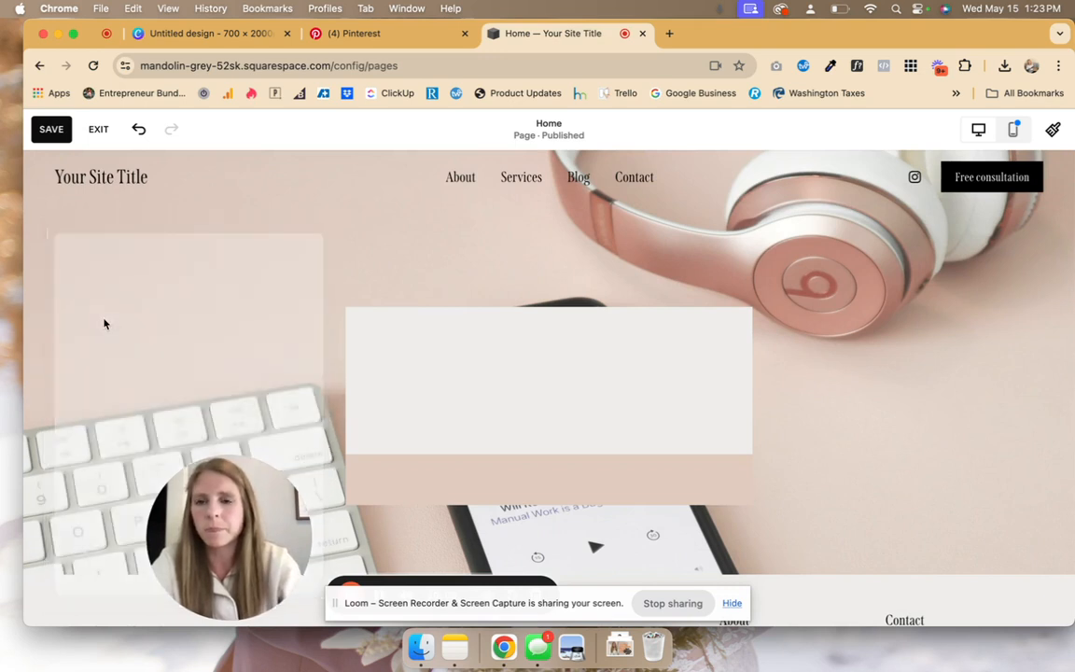
pyautogui.moveTo(341, 432); pyautogui.dragTo(420, 490)
pyautogui.moveTo(542, 469); pyautogui.dragTo(748, 485)
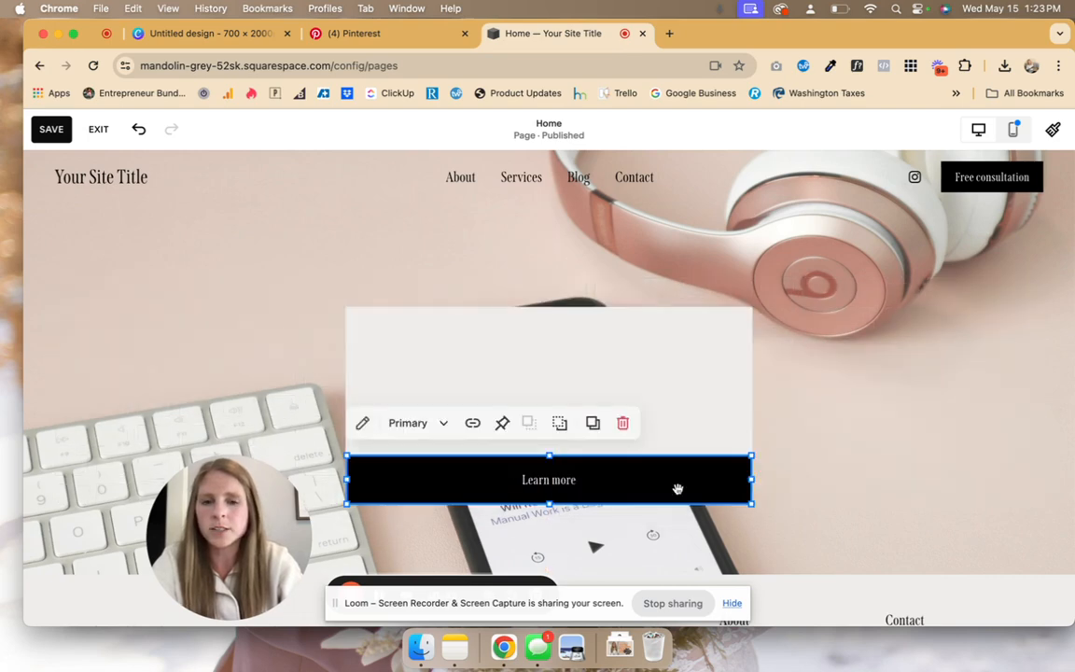
pyautogui.click(612, 328)
pyautogui.click(141, 287)
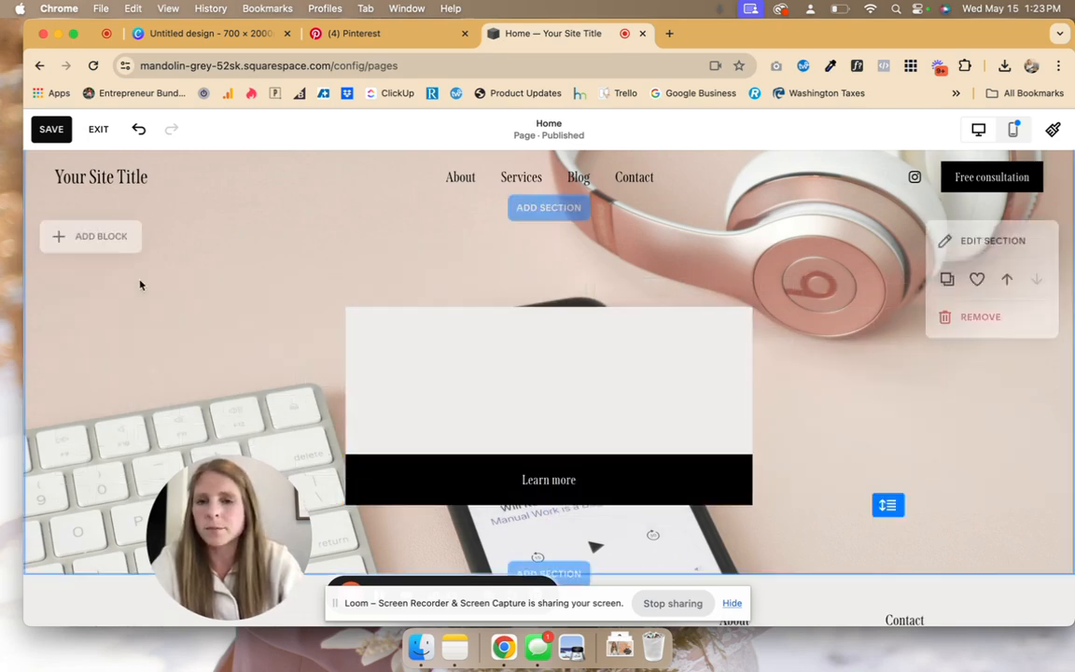
# - Add a Text block to the hero section reading "PHOTOGRAPHING WEDDINGS IN MINNESOTA"
pyautogui.click(98, 240)
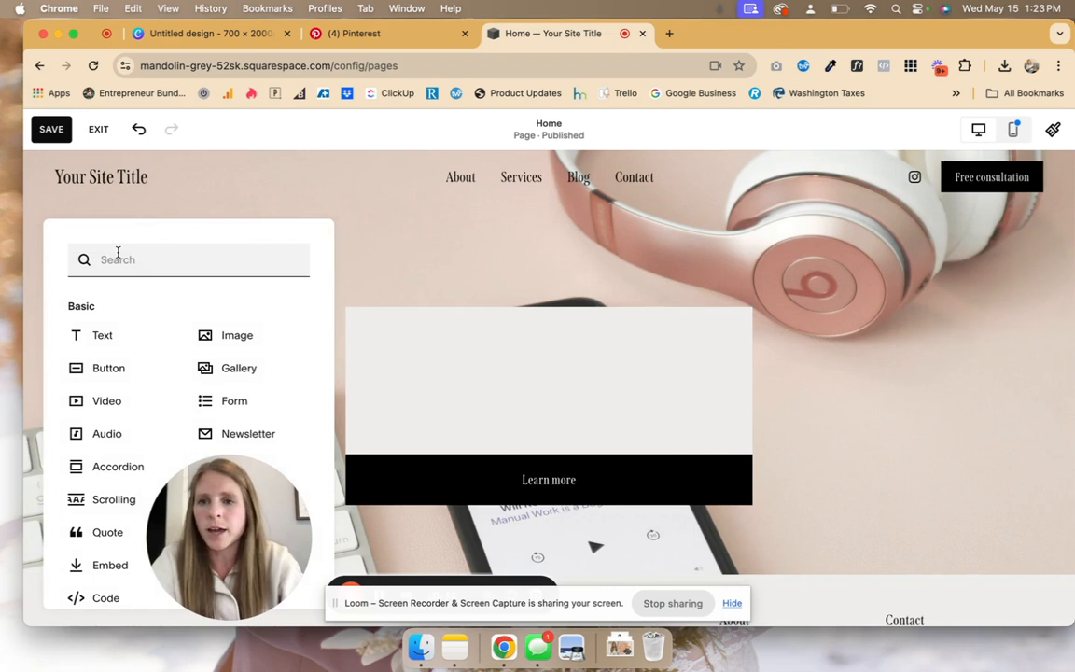
pyautogui.click(113, 337)
pyautogui.click(105, 294)
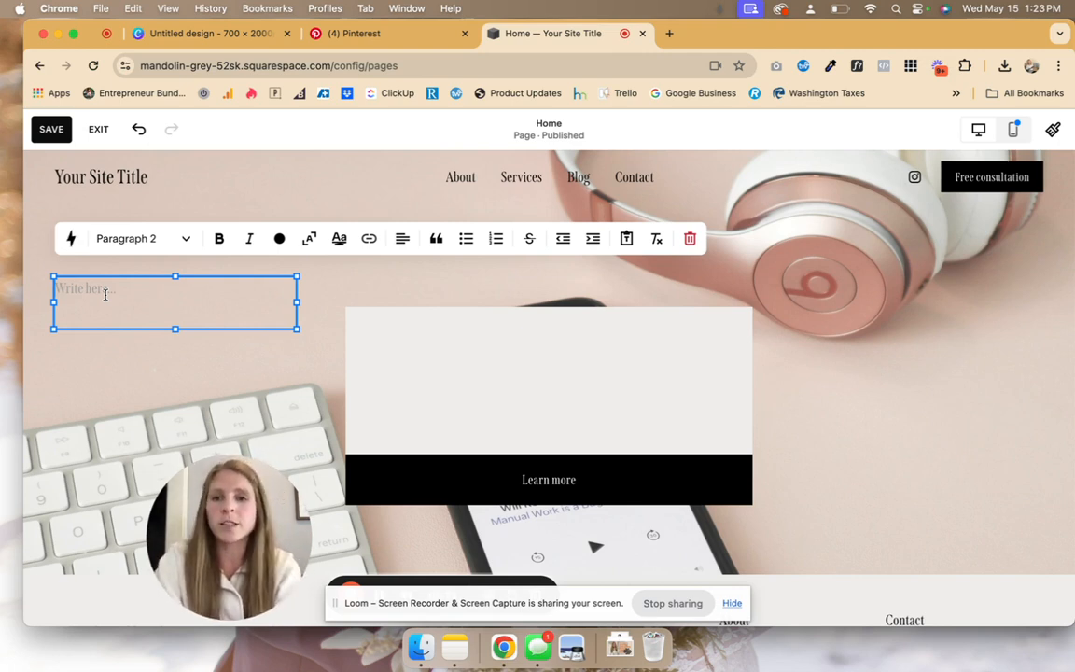
pyautogui.write('P')
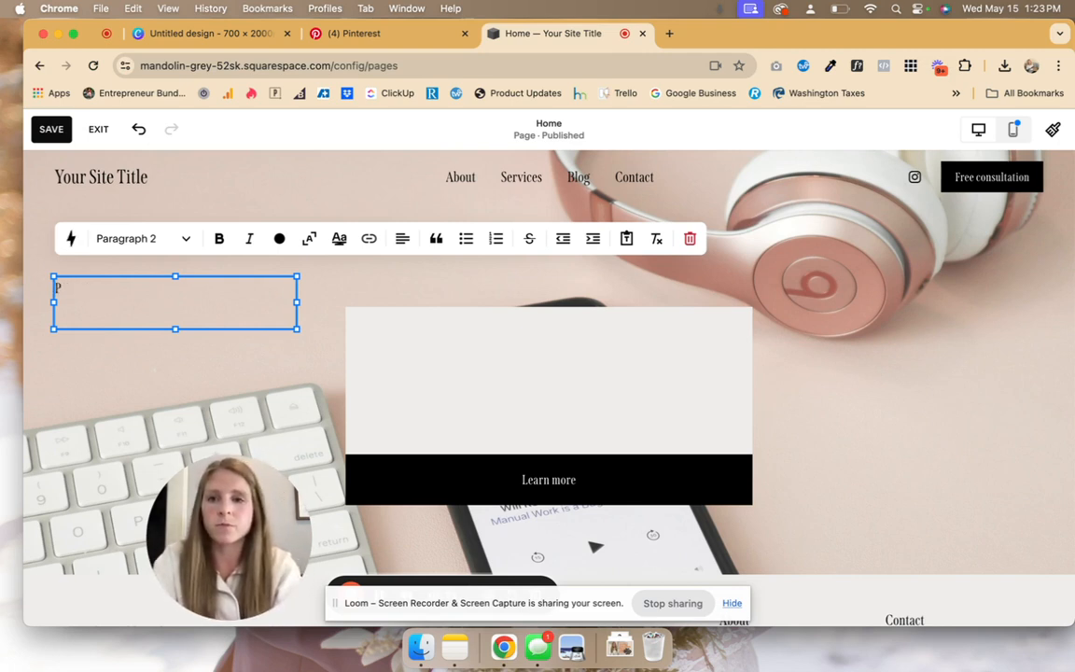
pyautogui.press('BackSpace')
pyautogui.write('P')
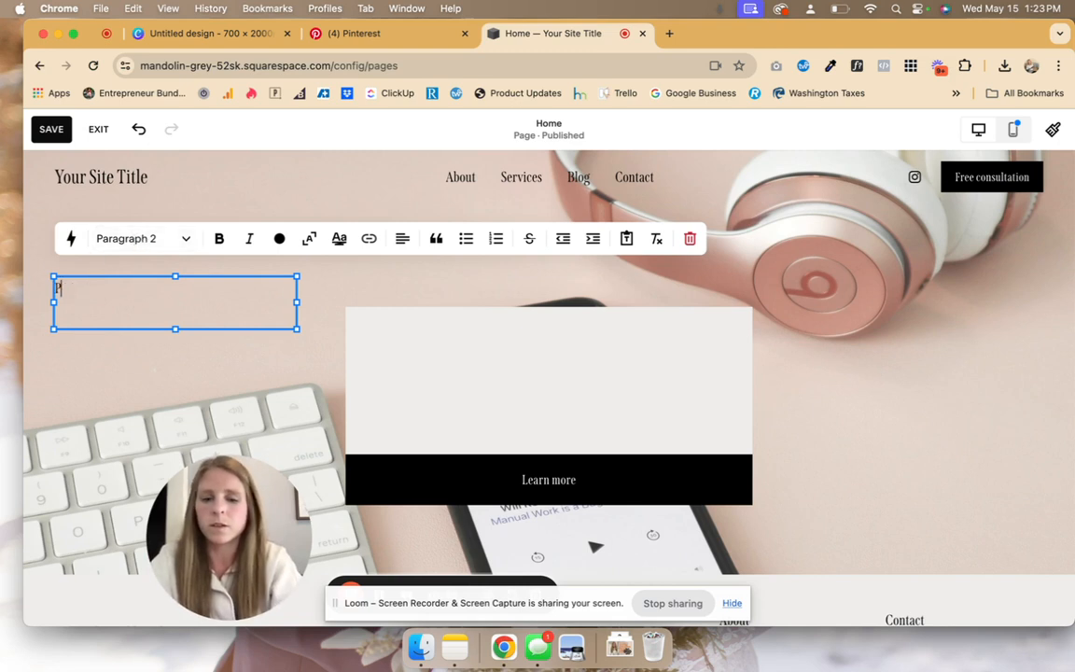
pyautogui.write('HOTOGRAPHIC')
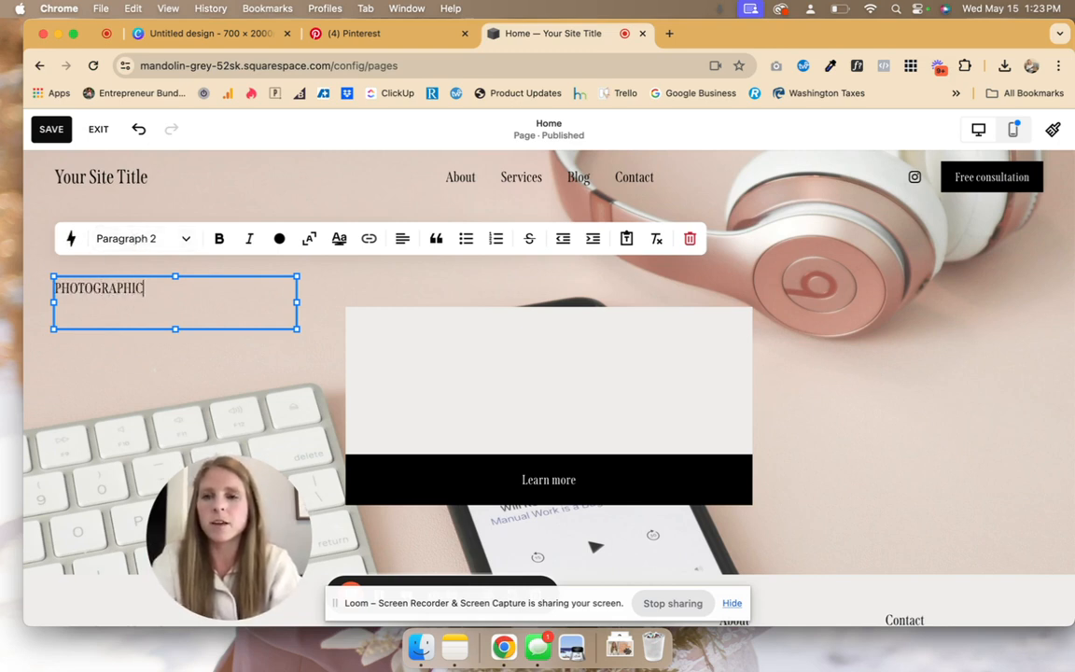
pyautogui.press('BackSpace')
pyautogui.write('NG WEBD')
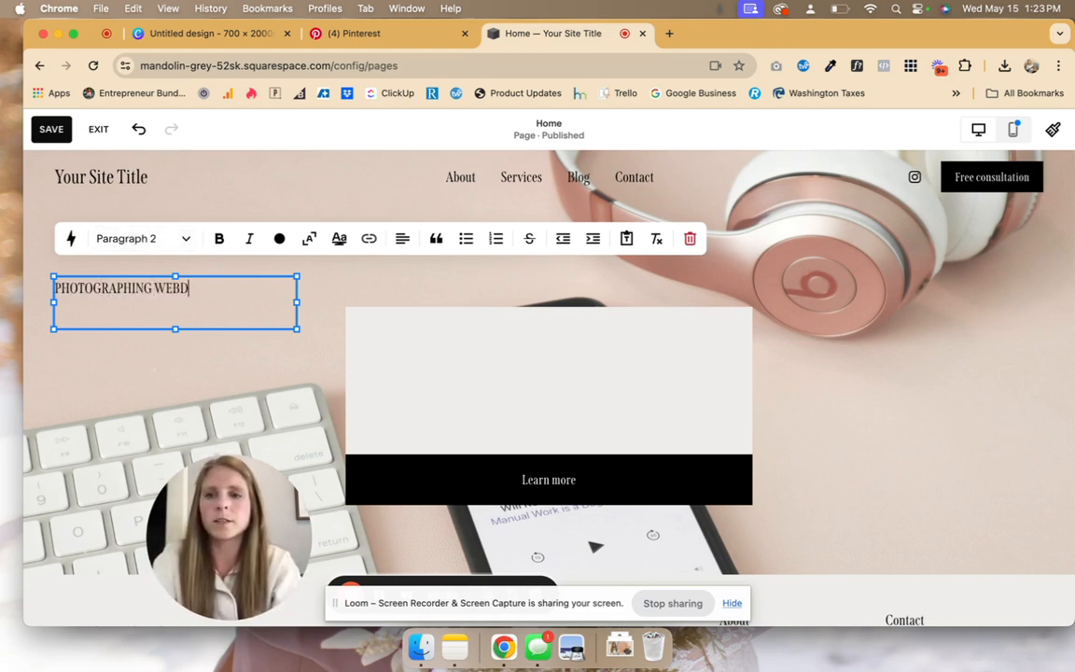
pyautogui.press('BackSpace')
pyautogui.press('BackSpace')
pyautogui.write('DDINGS IN')
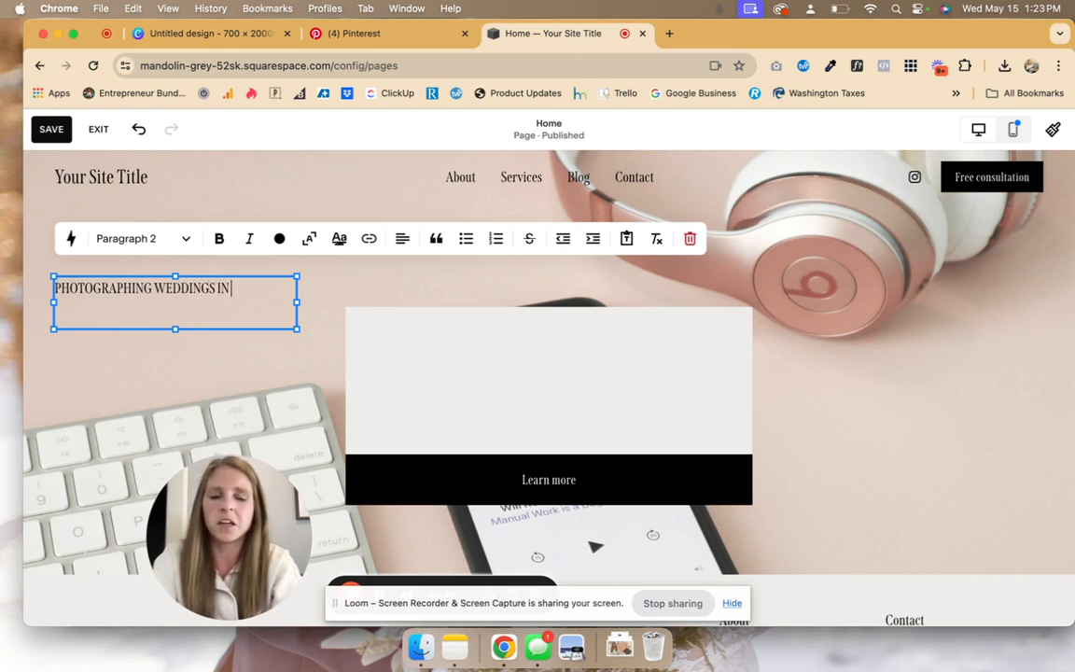
pyautogui.write(' MINNESOTA')
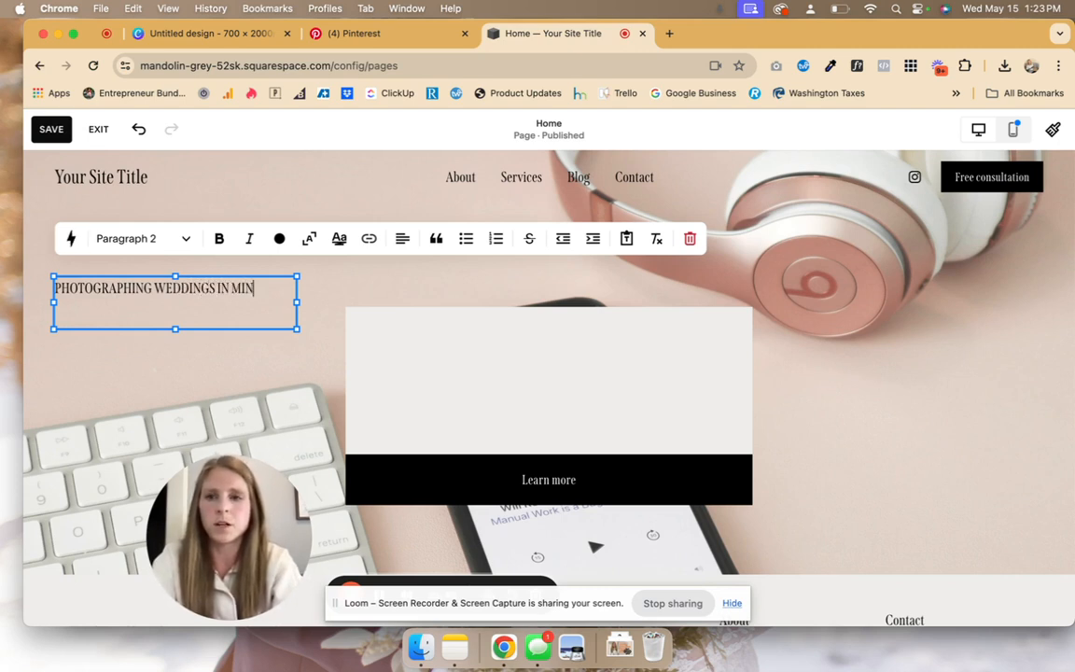
# - Centre-align the tagline, widen its block to fit one line, and place it inside the rectangle's upper edge
pyautogui.click(402, 240)
pyautogui.click(388, 277)
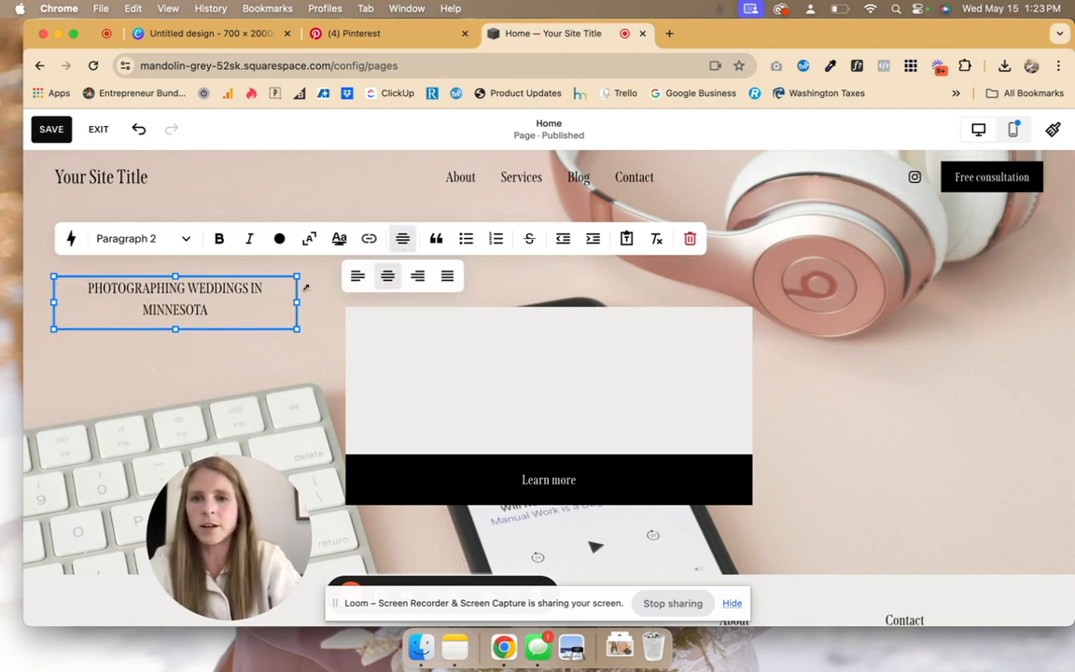
pyautogui.moveTo(295, 302); pyautogui.dragTo(380, 303)
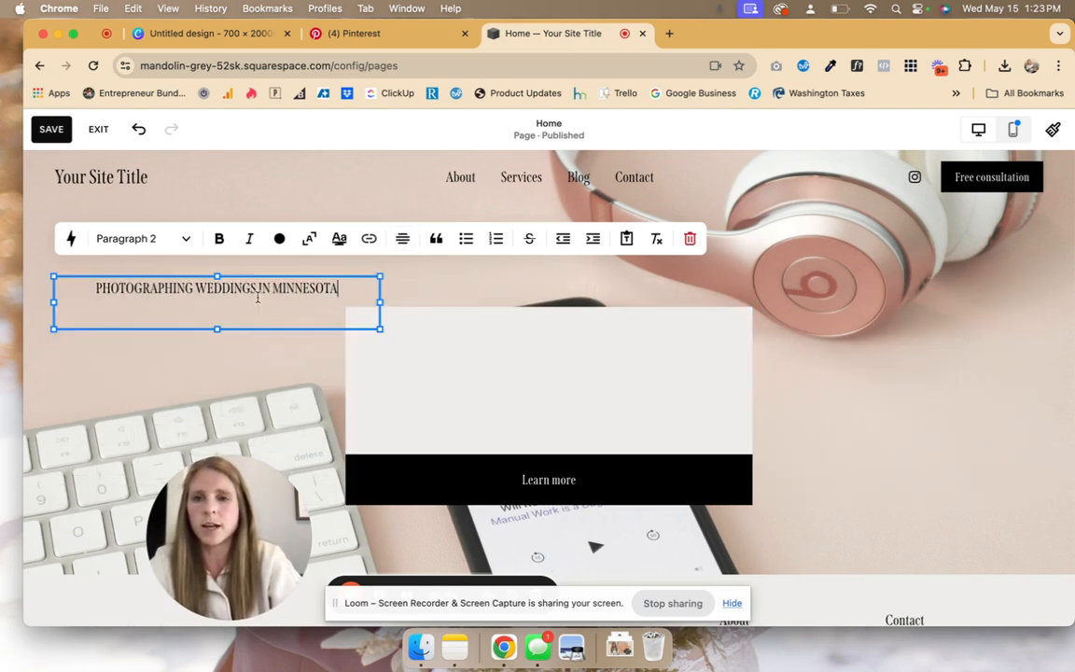
pyautogui.click(217, 374)
pyautogui.moveTo(210, 288); pyautogui.dragTo(545, 320)
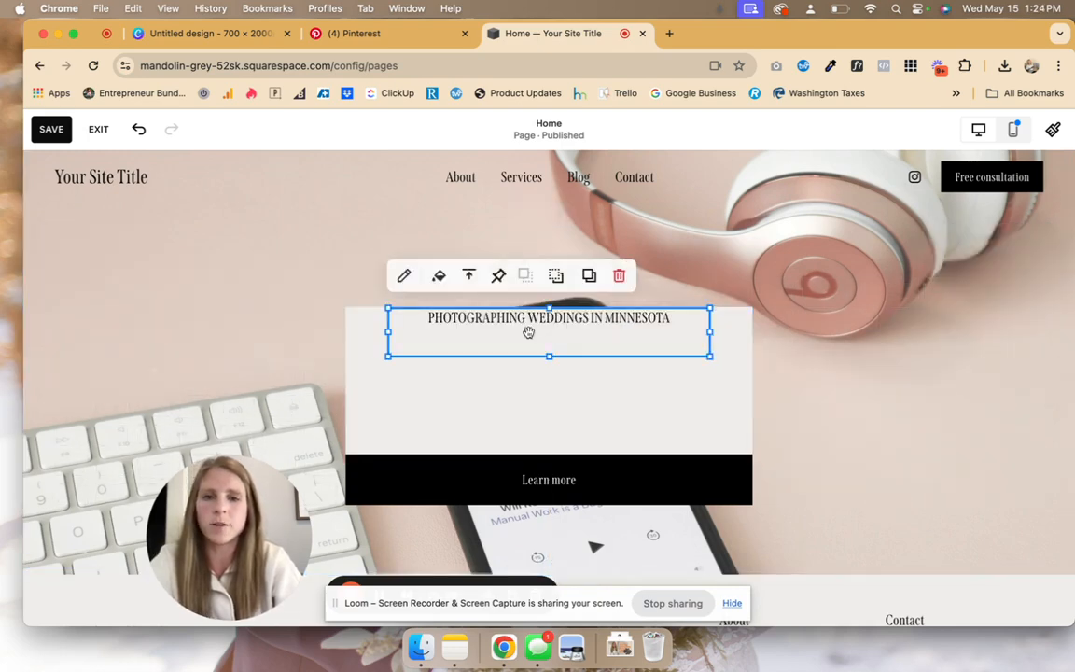
pyautogui.click(235, 374)
# - Add a second Text block to the hero reading "I serve couples with big hearts."
pyautogui.click(92, 237)
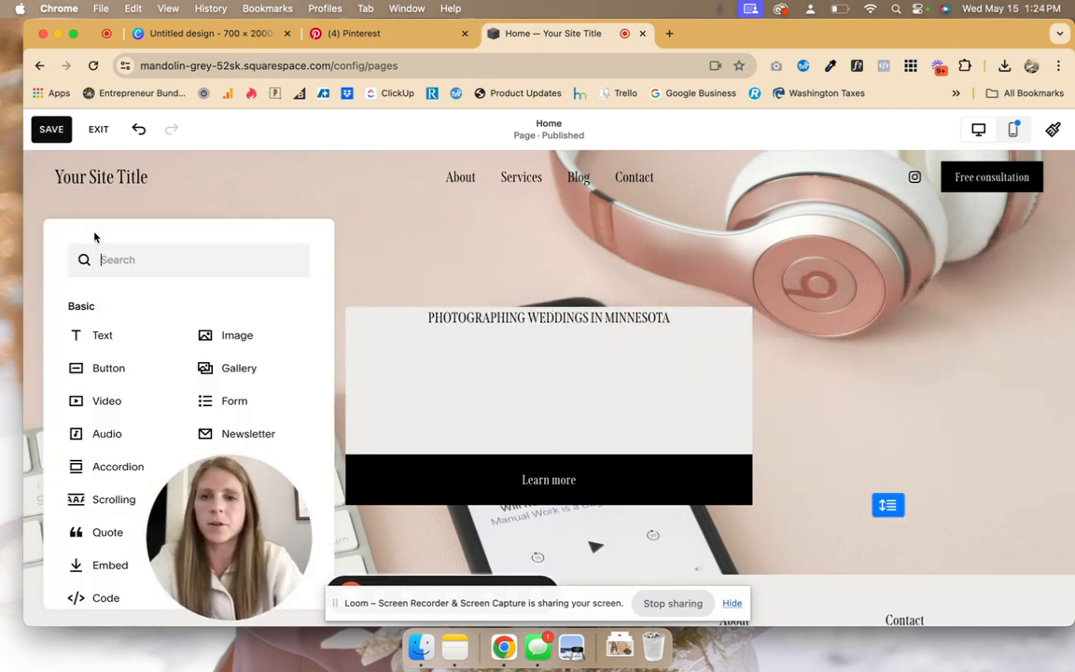
pyautogui.click(102, 333)
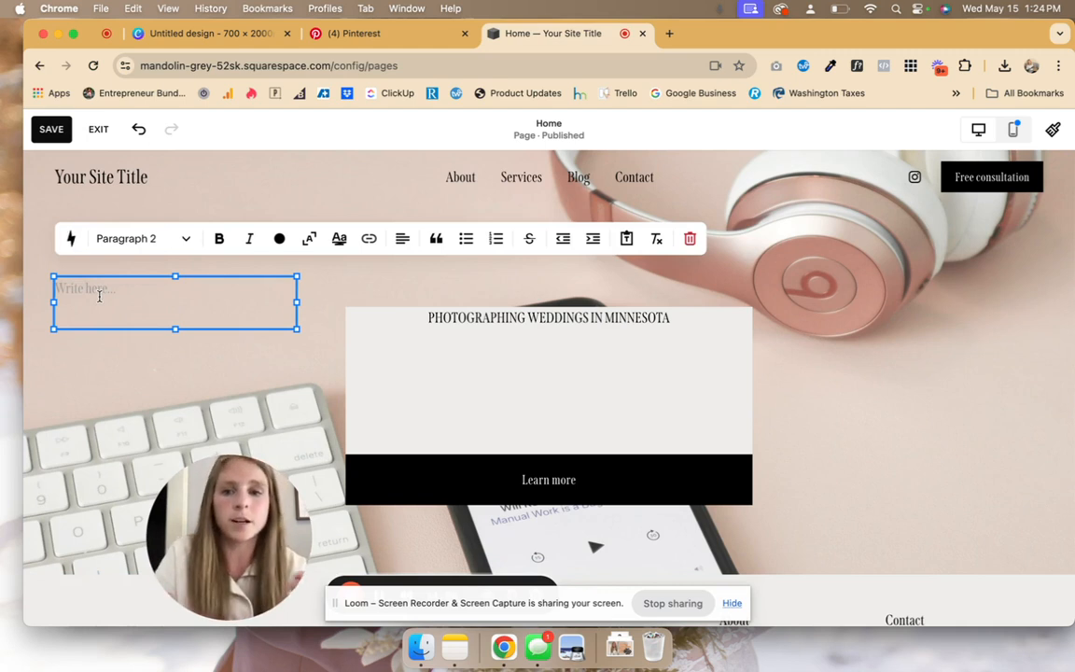
pyautogui.write('I')
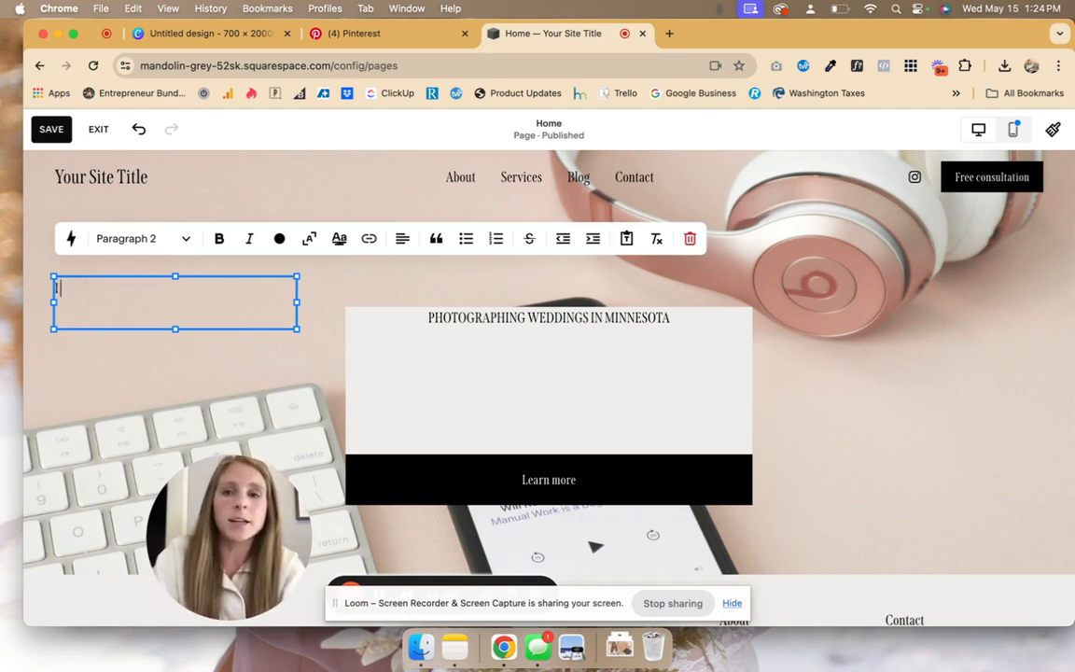
pyautogui.write(' serve coup')
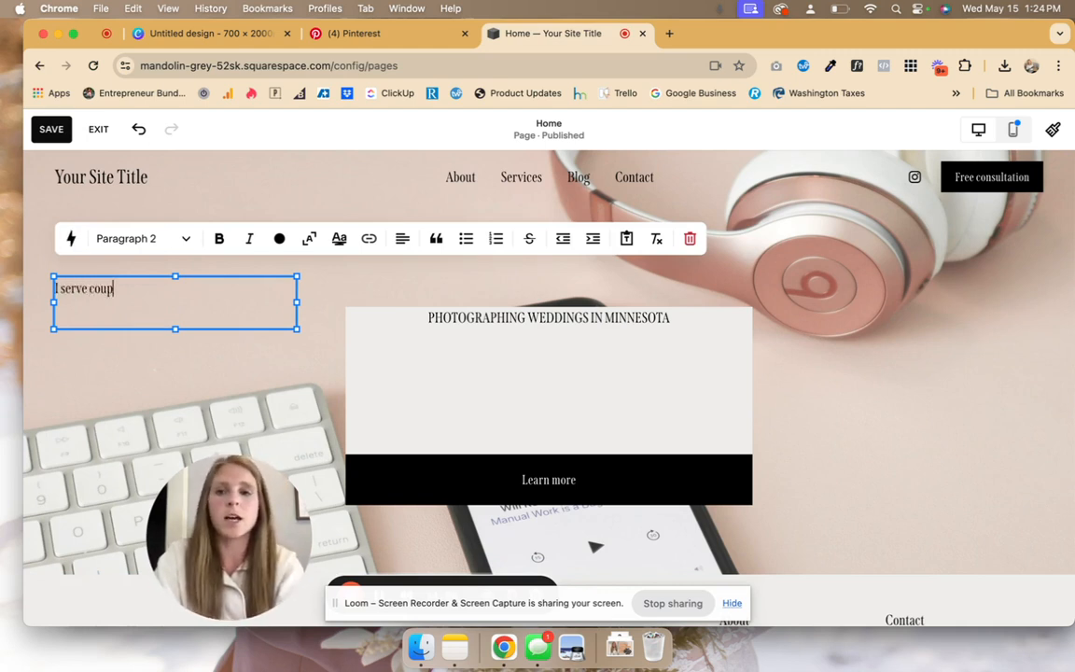
pyautogui.write('les with')
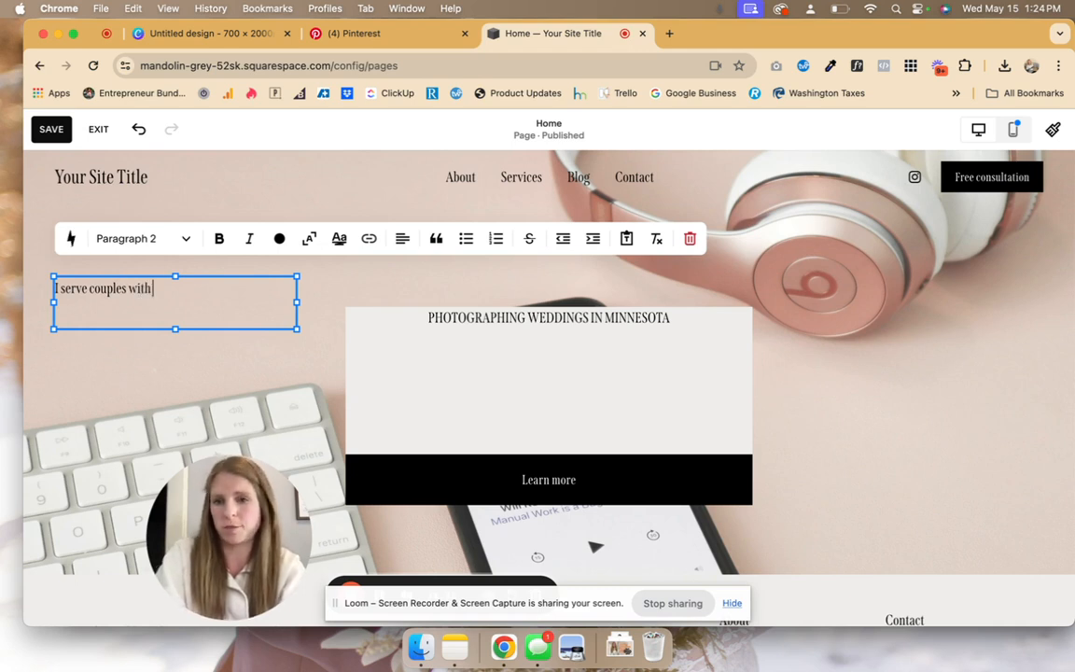
pyautogui.write(' b')
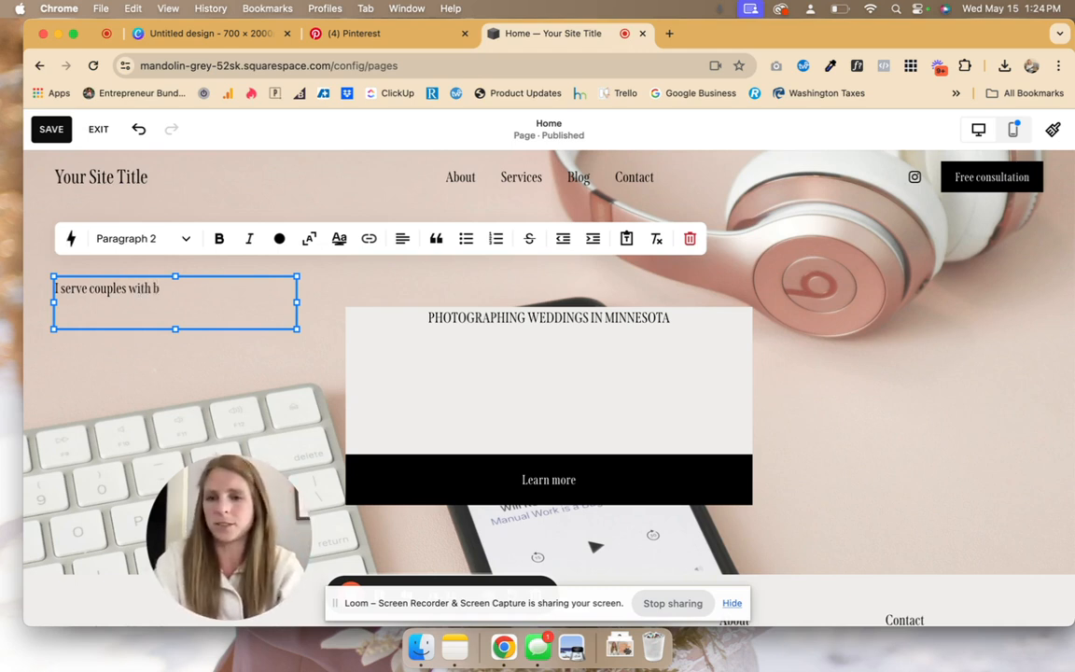
pyautogui.write('ig hearts.')
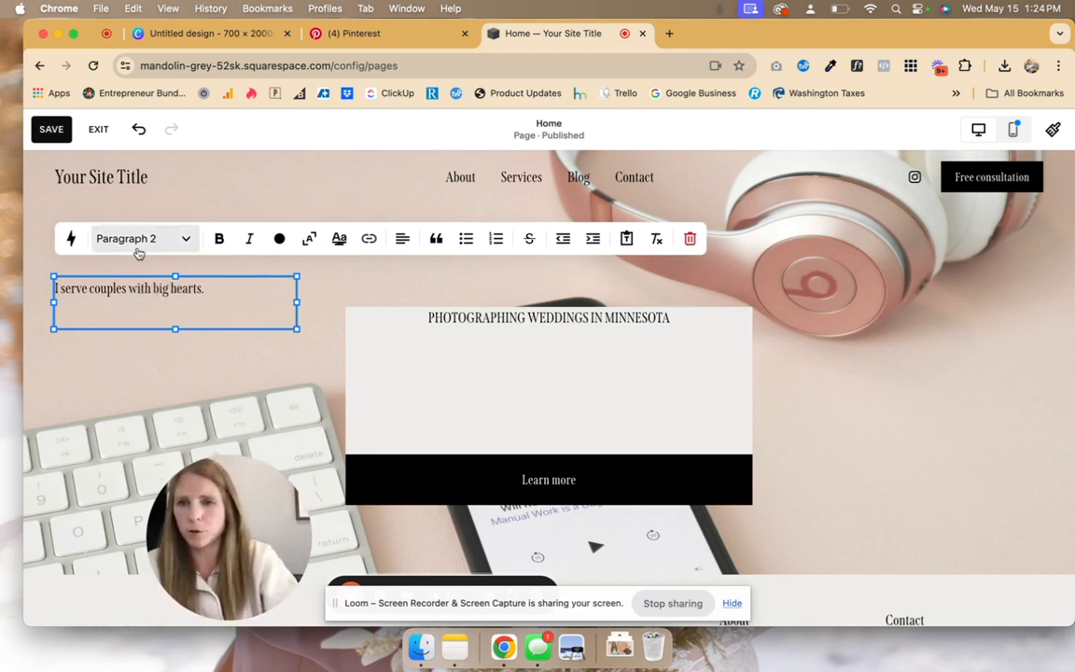
# - Format the "I serve couples" line as a centred Heading 2 and widen its block to about twice its width
pyautogui.click(139, 241)
pyautogui.click(137, 308)
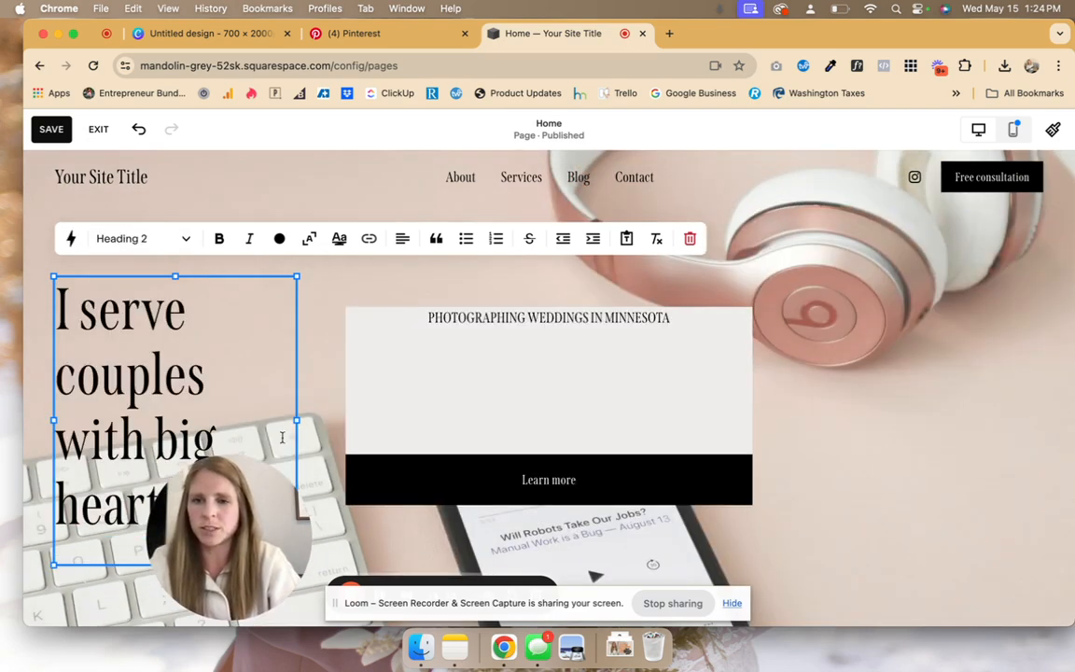
pyautogui.press('Escape')
pyautogui.moveTo(297, 420); pyautogui.dragTo(564, 411)
pyautogui.tripleClick(217, 310)
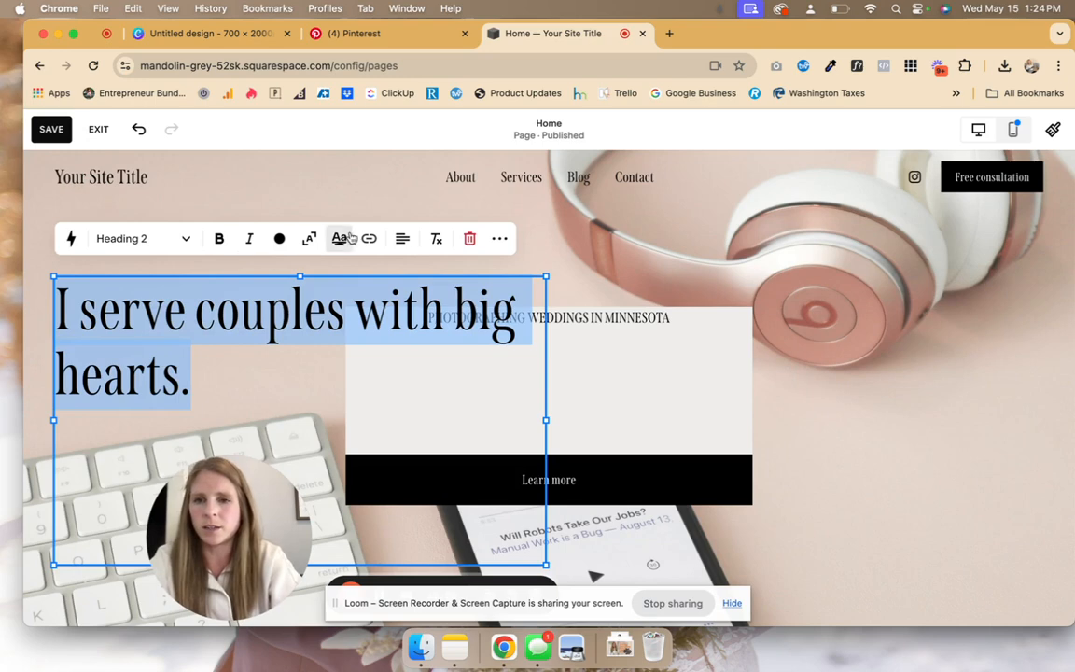
pyautogui.click(403, 239)
pyautogui.click(388, 276)
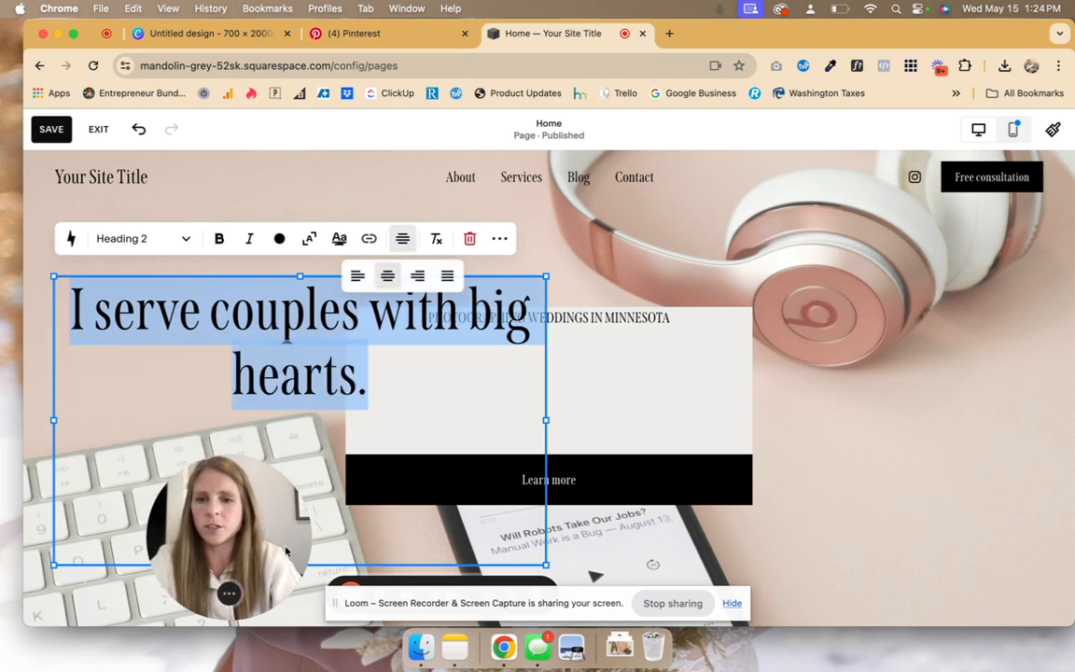
pyautogui.click(115, 442)
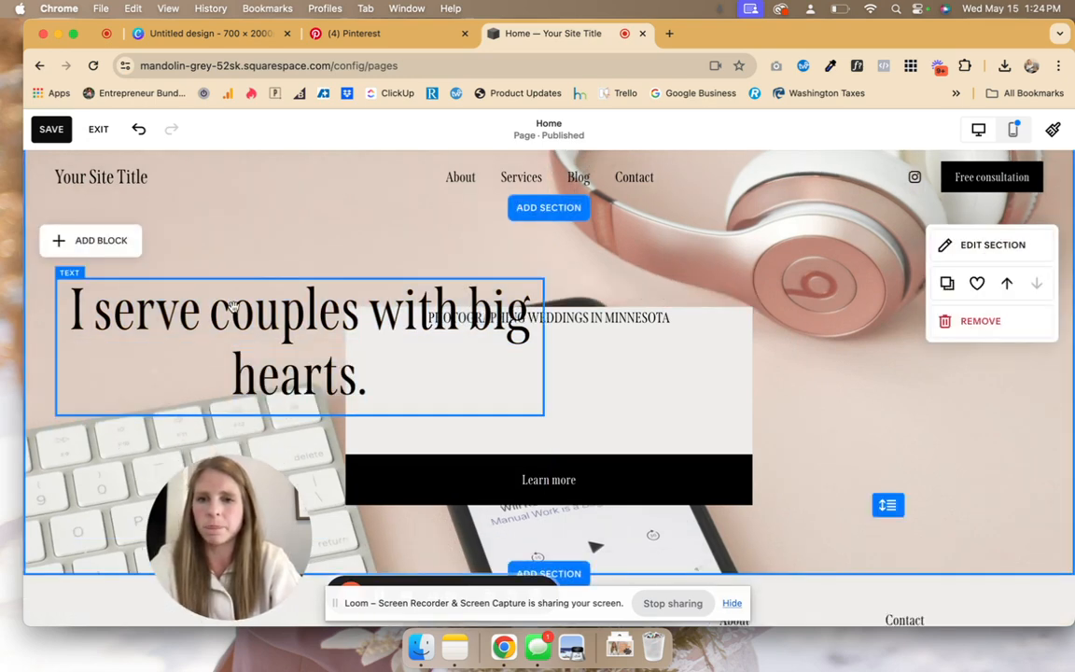
# - Move the heading onto the rectangle below the tagline and narrow both sides of its block to the rectangle's width
pyautogui.moveTo(256, 327); pyautogui.dragTo(516, 392)
pyautogui.moveTo(319, 404); pyautogui.dragTo(361, 405)
pyautogui.moveTo(793, 405); pyautogui.dragTo(751, 405)
pyautogui.click(872, 423)
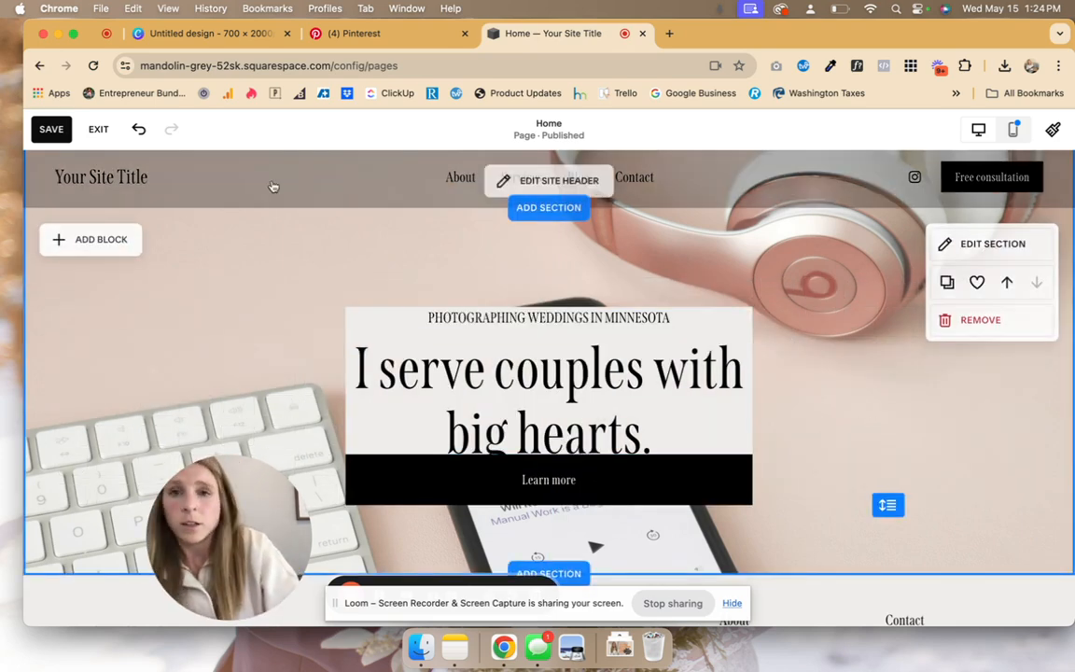
# - Switch to the Canva mockup to review its hero and service sections, then return to the Squarespace editor
pyautogui.click(228, 37)
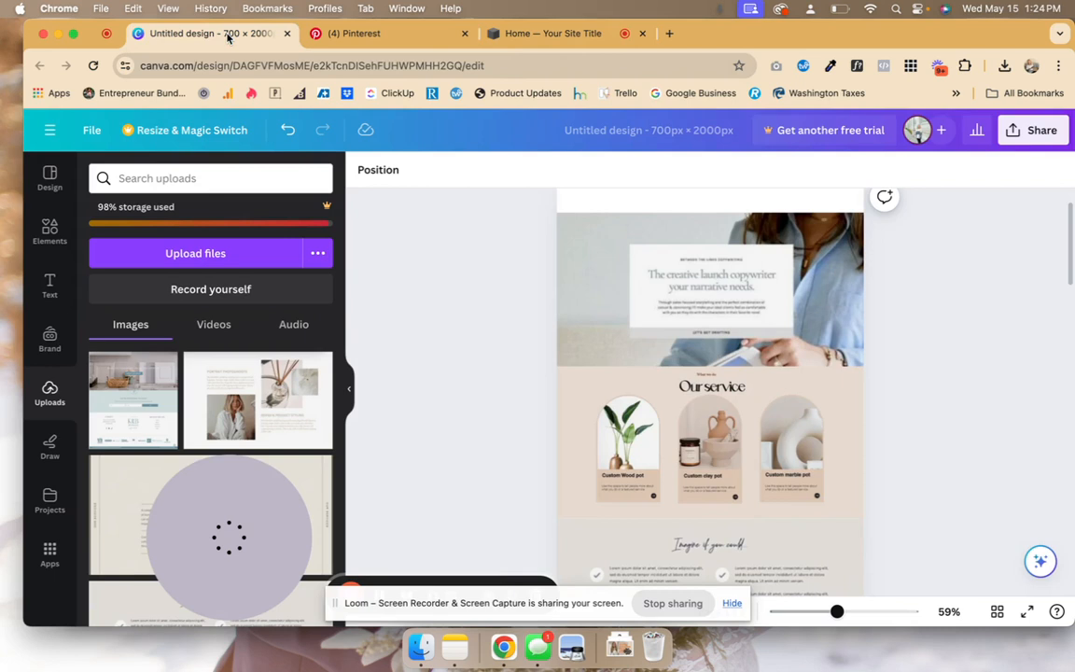
pyautogui.scroll(-2, 697, 410)
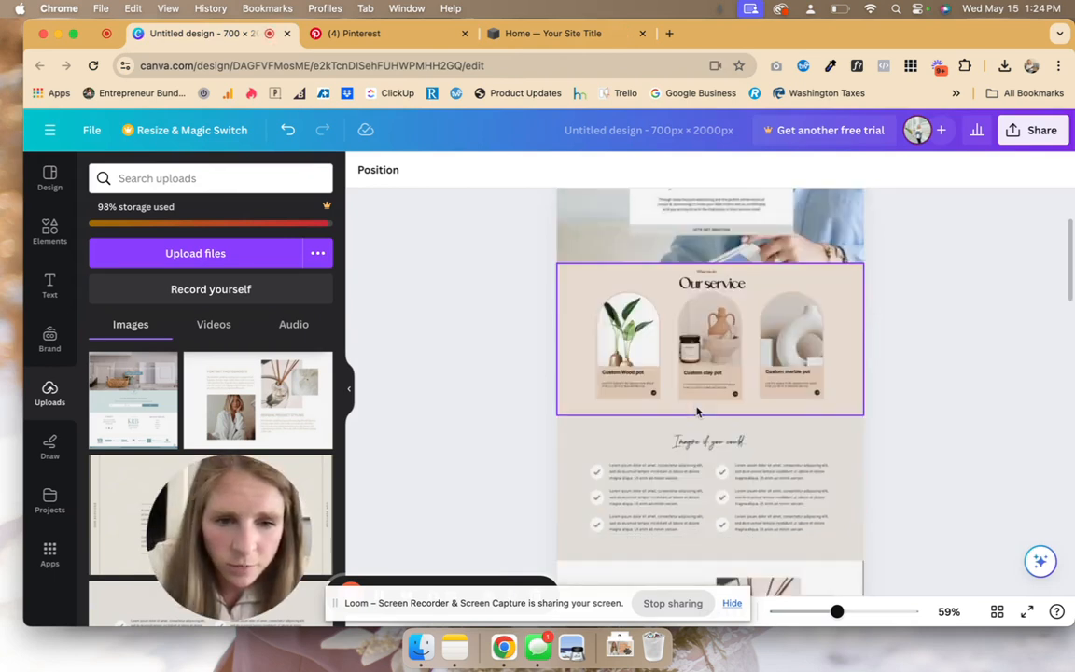
pyautogui.scroll(-1, 696, 411)
pyautogui.scroll(2, 697, 411)
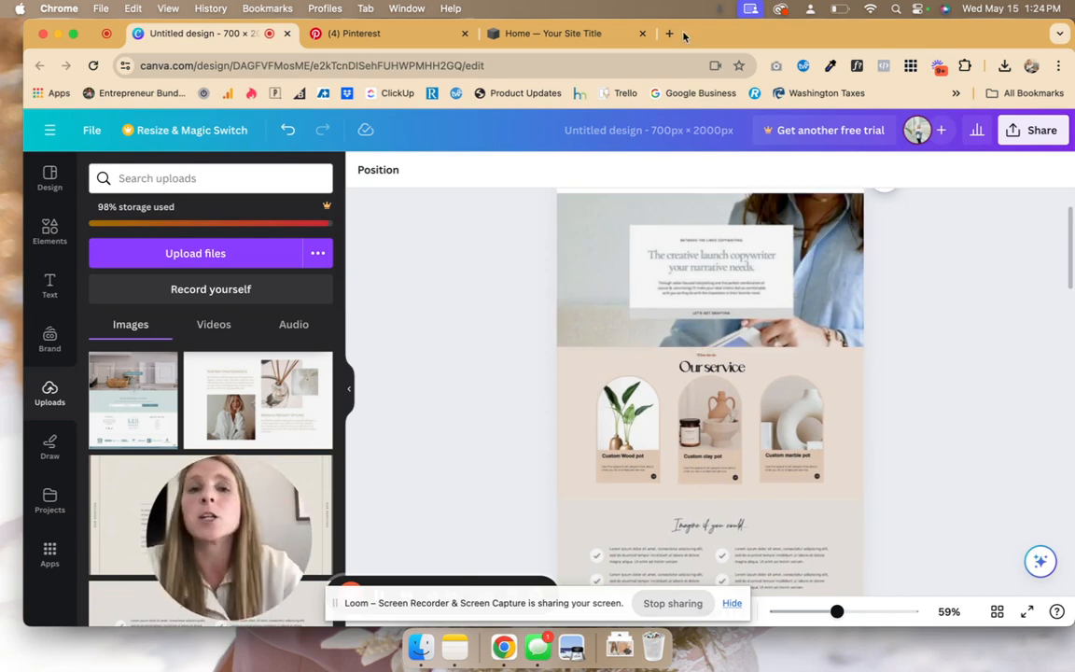
pyautogui.click(560, 38)
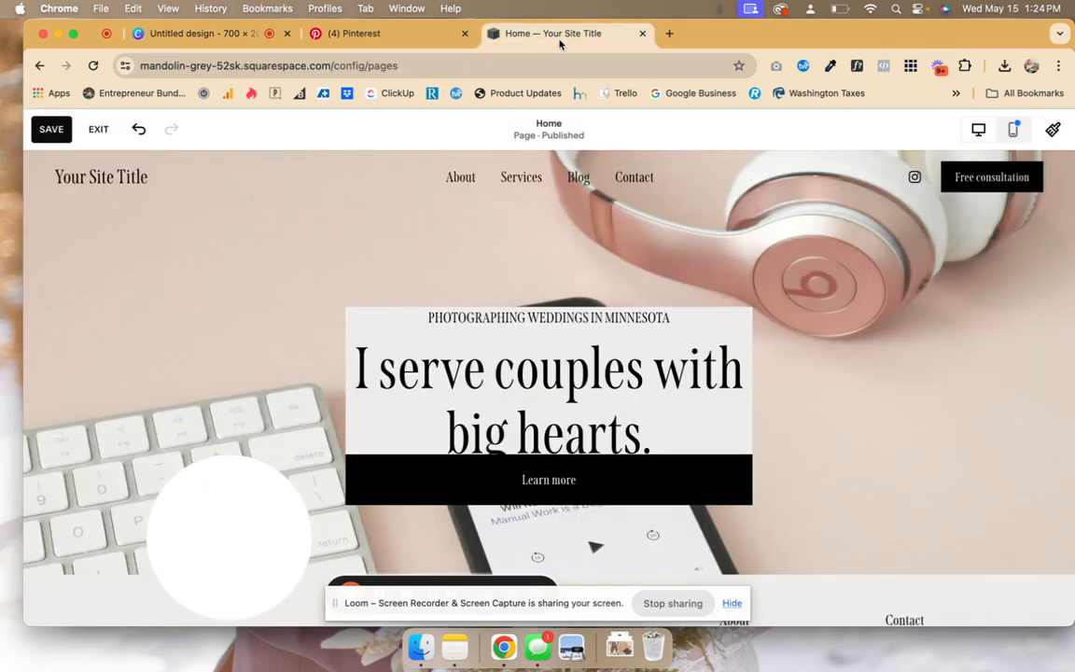
# - Apply the mixed font pack Swear Display · Degular to the whole site in Site Styles
pyautogui.click(1052, 131)
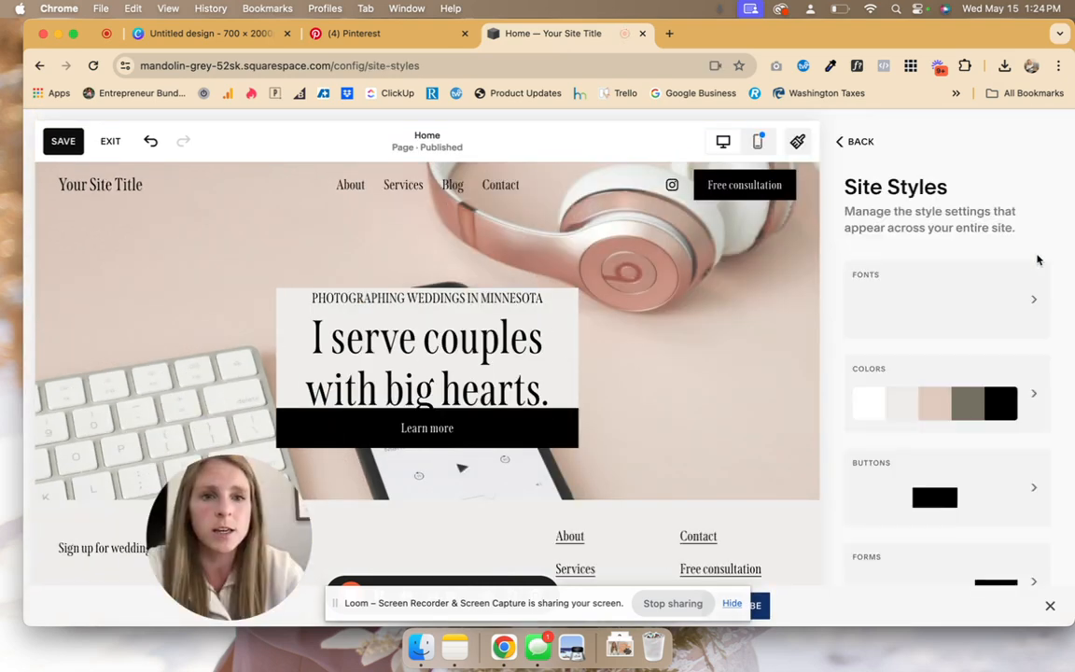
pyautogui.click(937, 308)
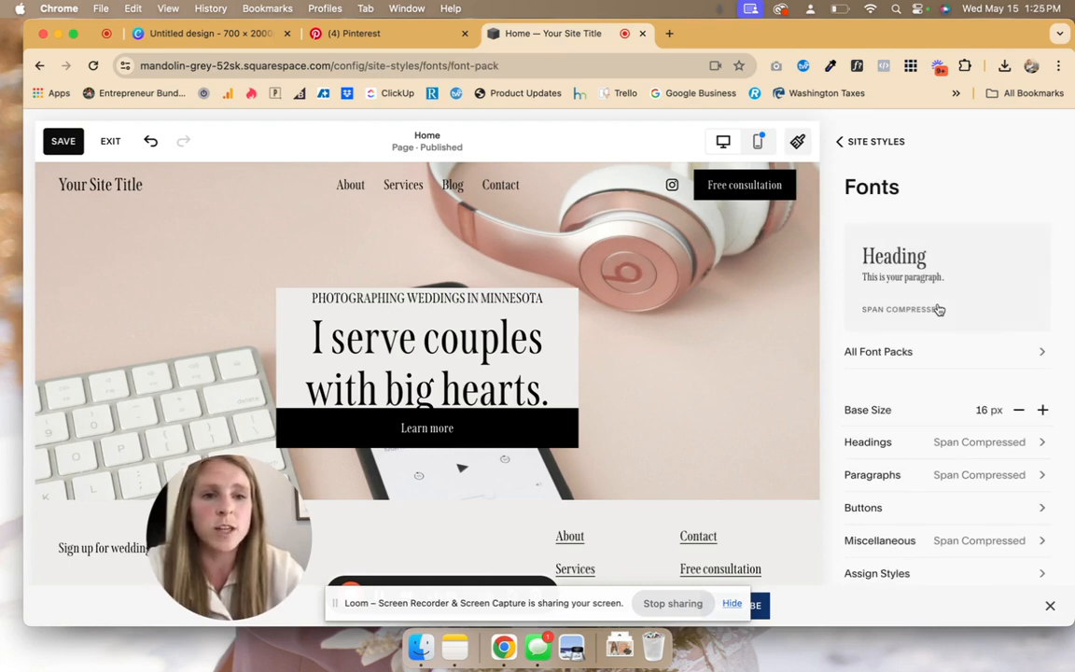
pyautogui.click(938, 309)
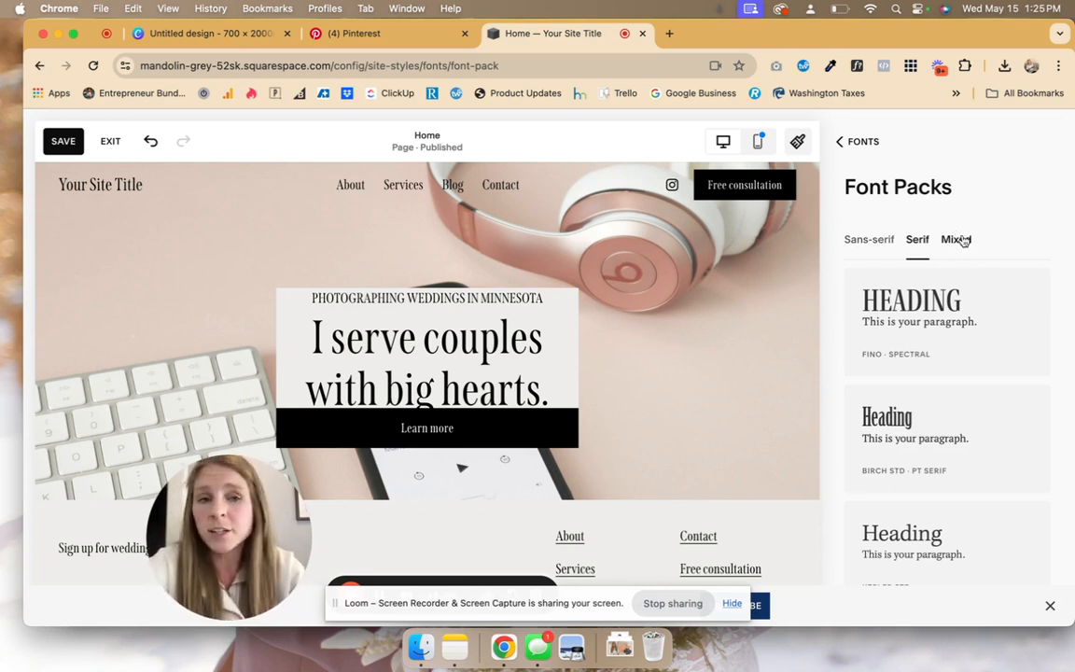
pyautogui.click(960, 239)
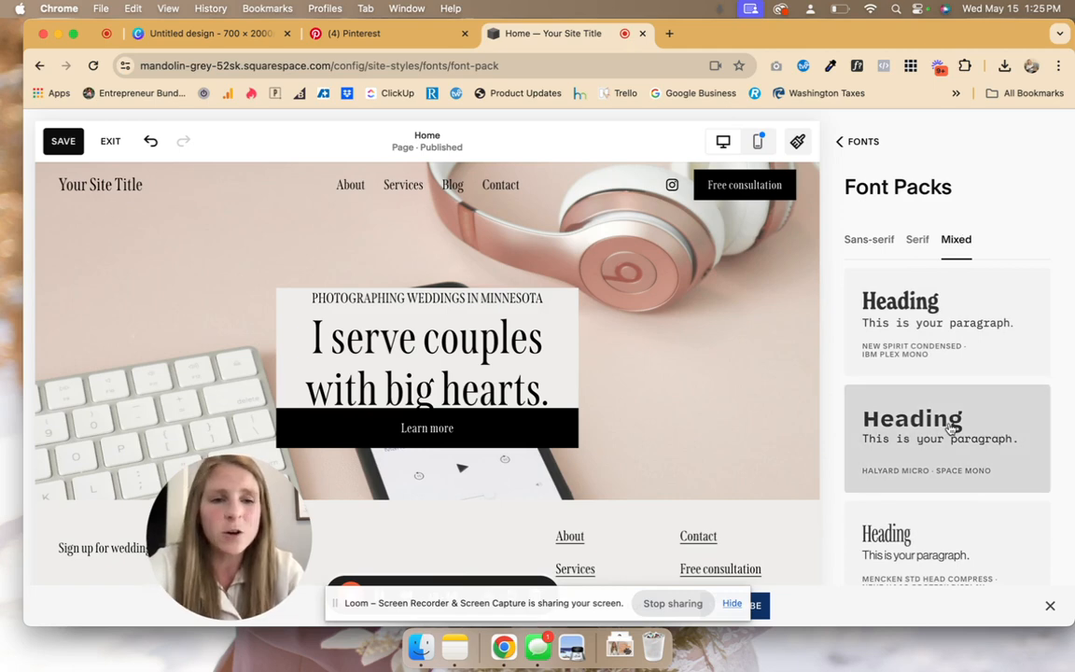
pyautogui.scroll(-5, 950, 429)
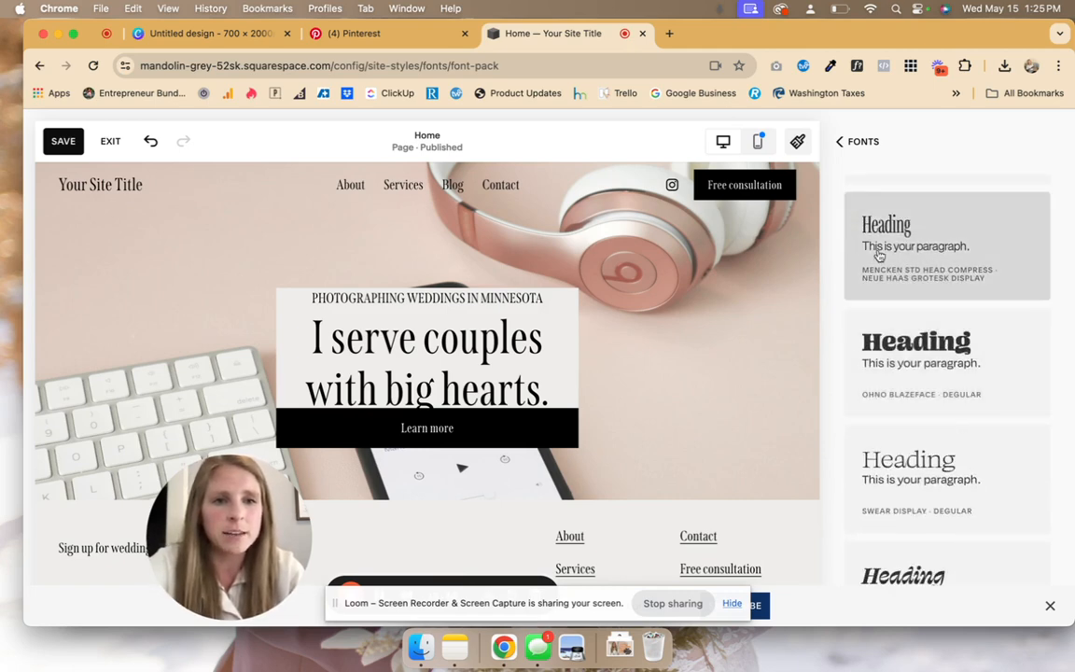
pyautogui.scroll(-4, 911, 241)
pyautogui.scroll(-1, 912, 241)
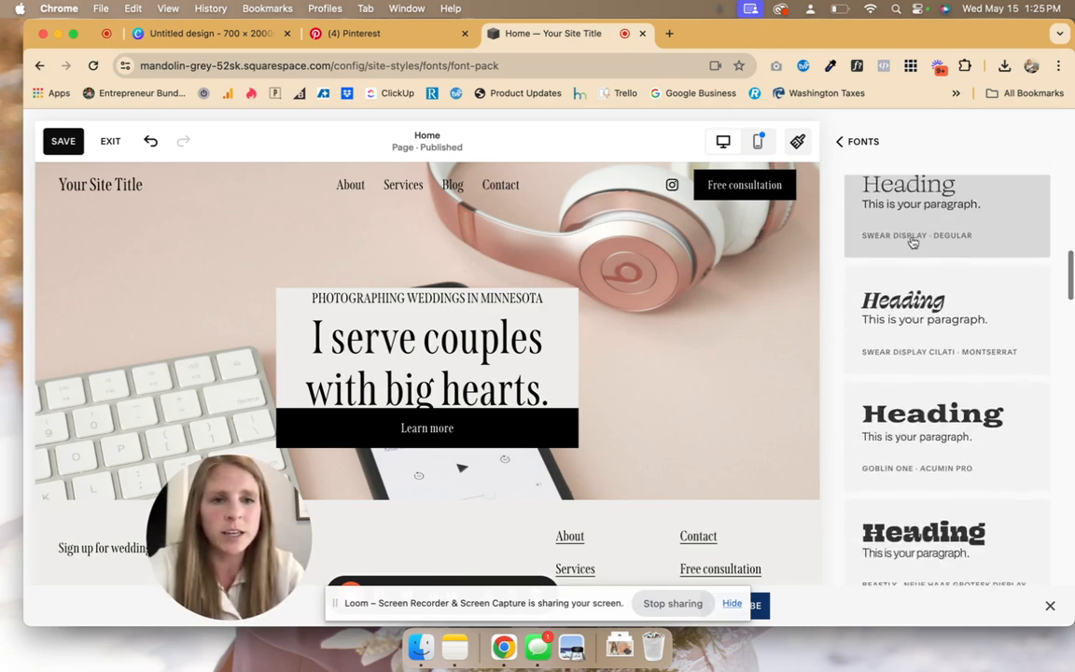
pyautogui.click(928, 198)
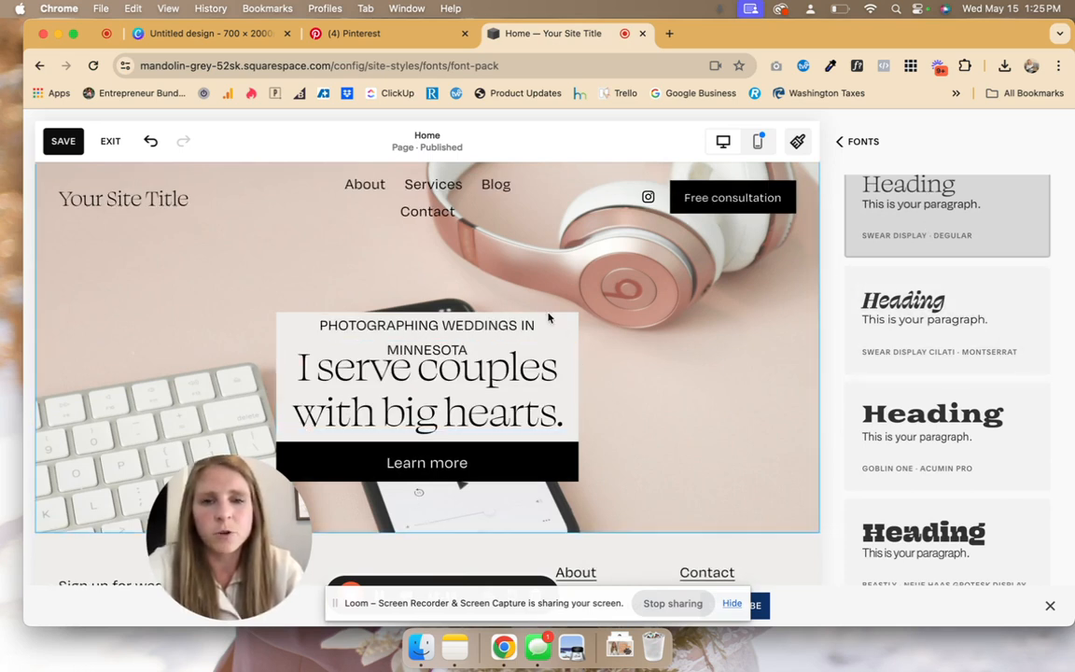
pyautogui.scroll(5, 891, 346)
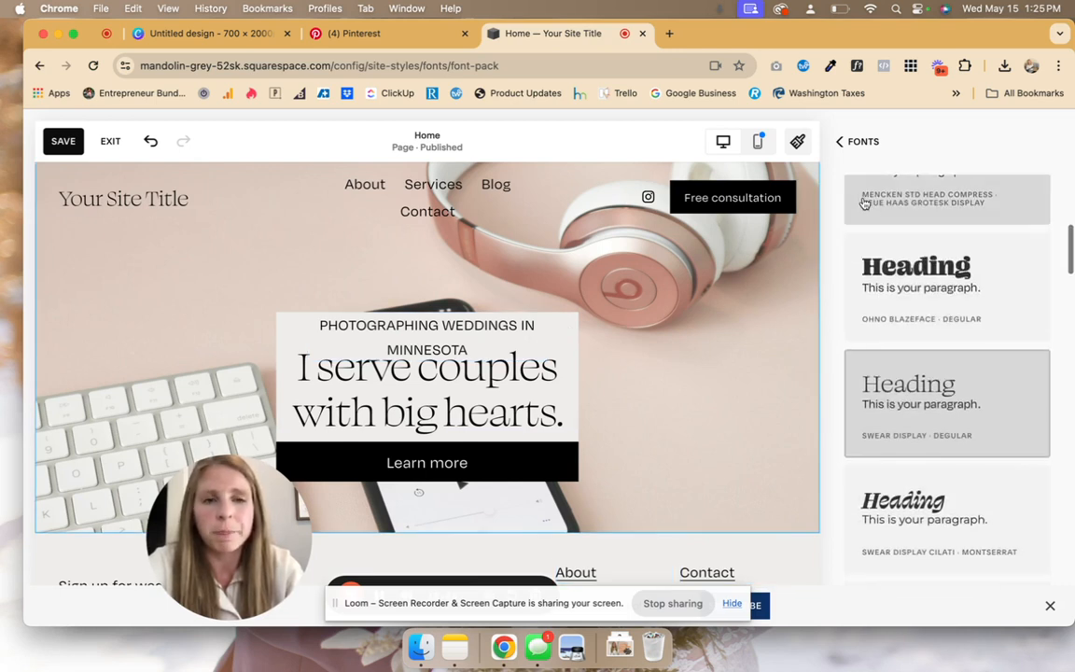
# - Set the site-wide base font size to 16 px in the Site Styles font settings
pyautogui.click(854, 145)
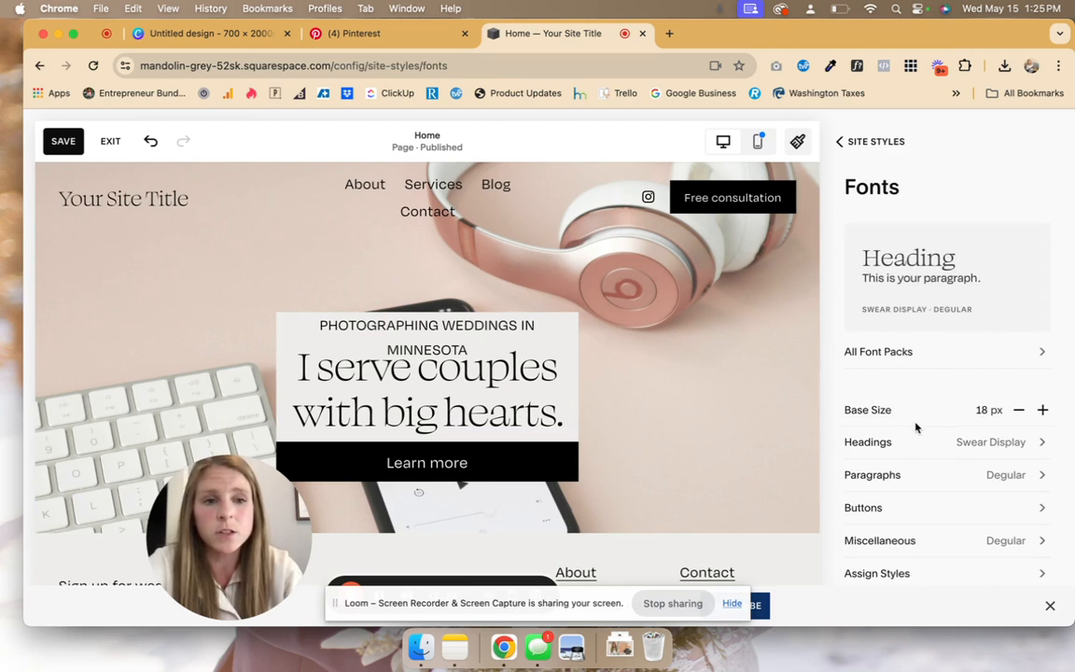
pyautogui.scroll(-1, 941, 395)
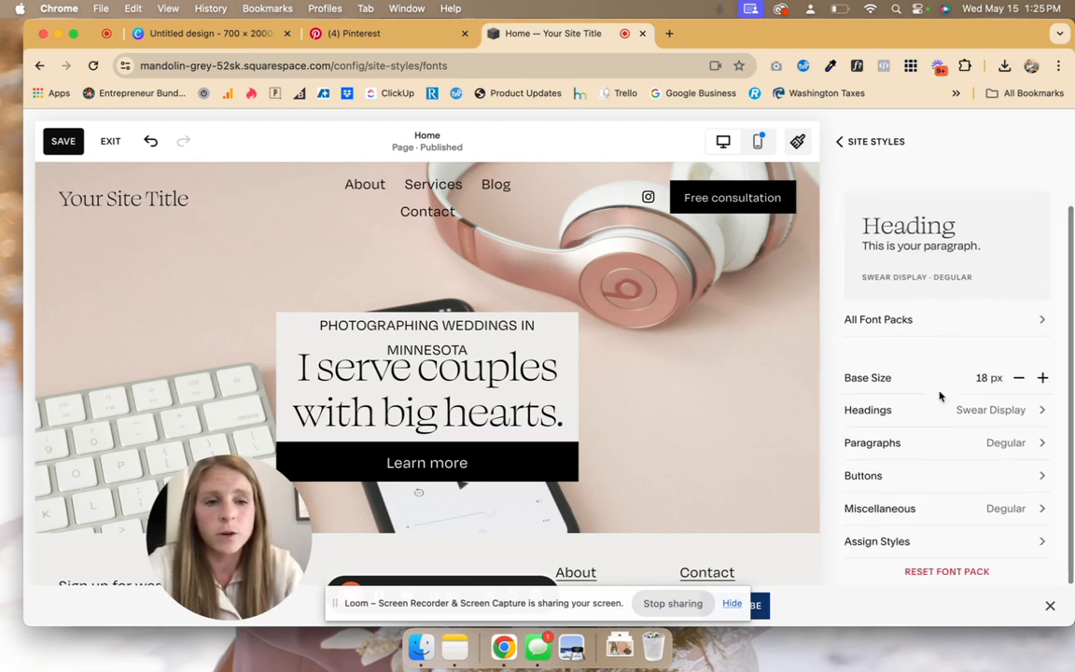
pyautogui.scroll(1, 933, 355)
pyautogui.click(870, 142)
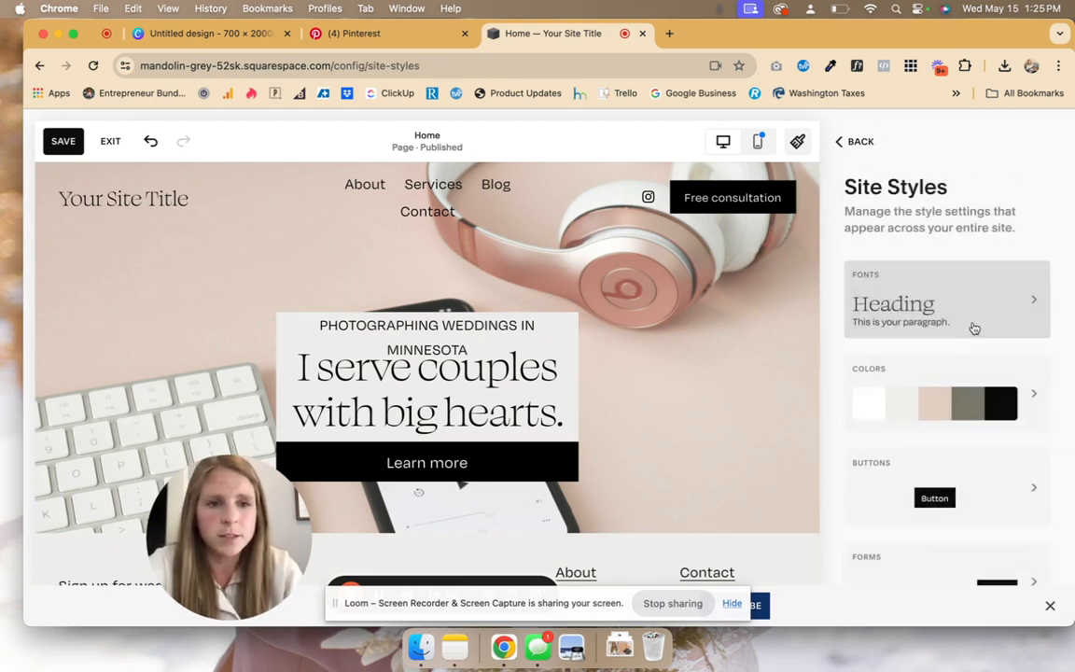
pyautogui.click(912, 284)
pyautogui.scroll(-1, 934, 373)
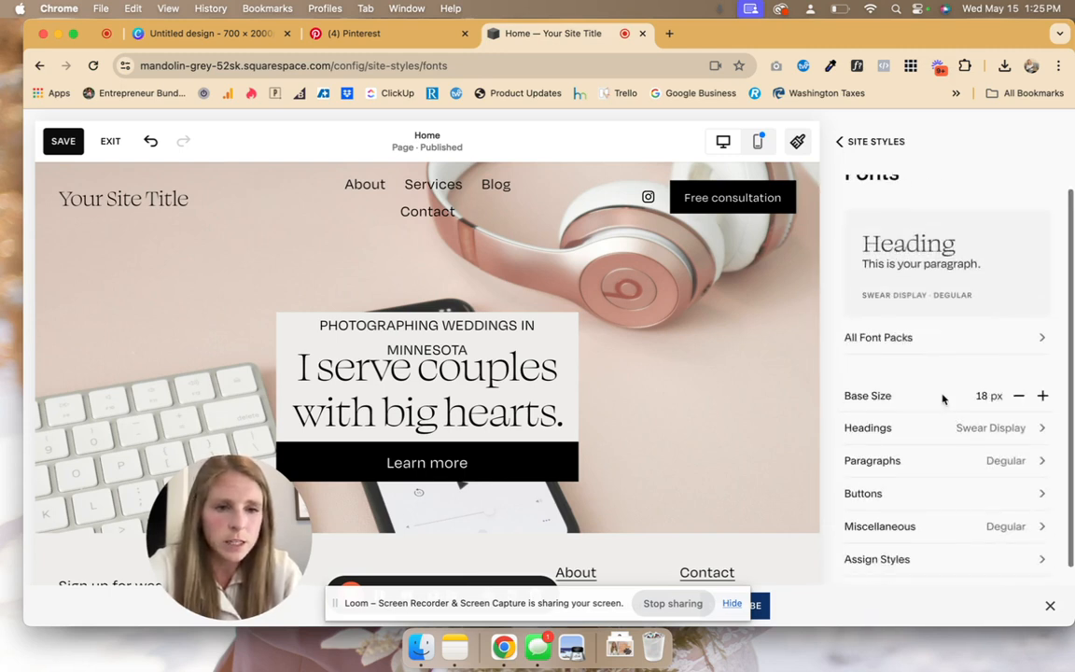
pyautogui.click(1020, 378)
pyautogui.click(1020, 378)
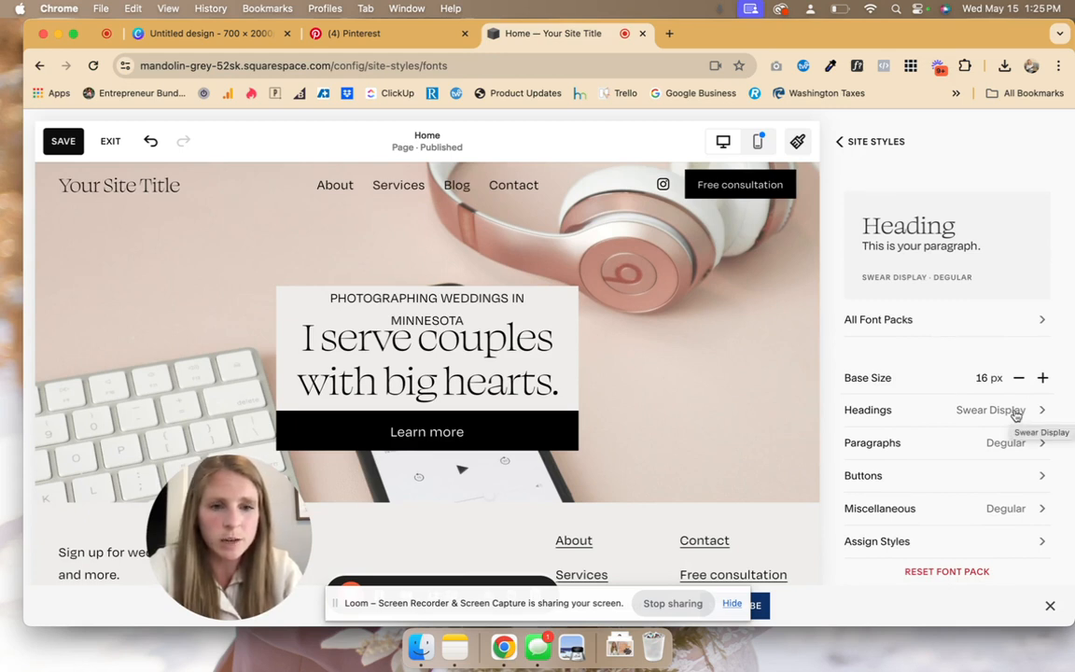
# - Set the site heading sizes to 5.5rem for Heading 1, 3.6rem for Heading 2, 2.5rem for Heading 3 and 1.7rem for Heading 4
pyautogui.click(1018, 413)
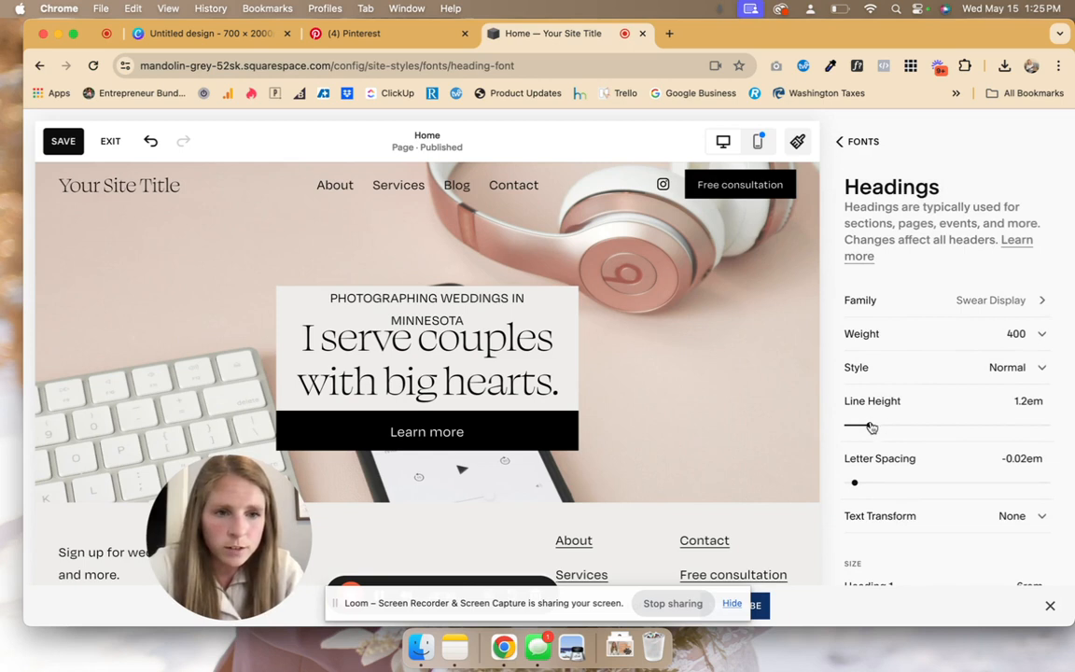
pyautogui.scroll(-2, 1034, 338)
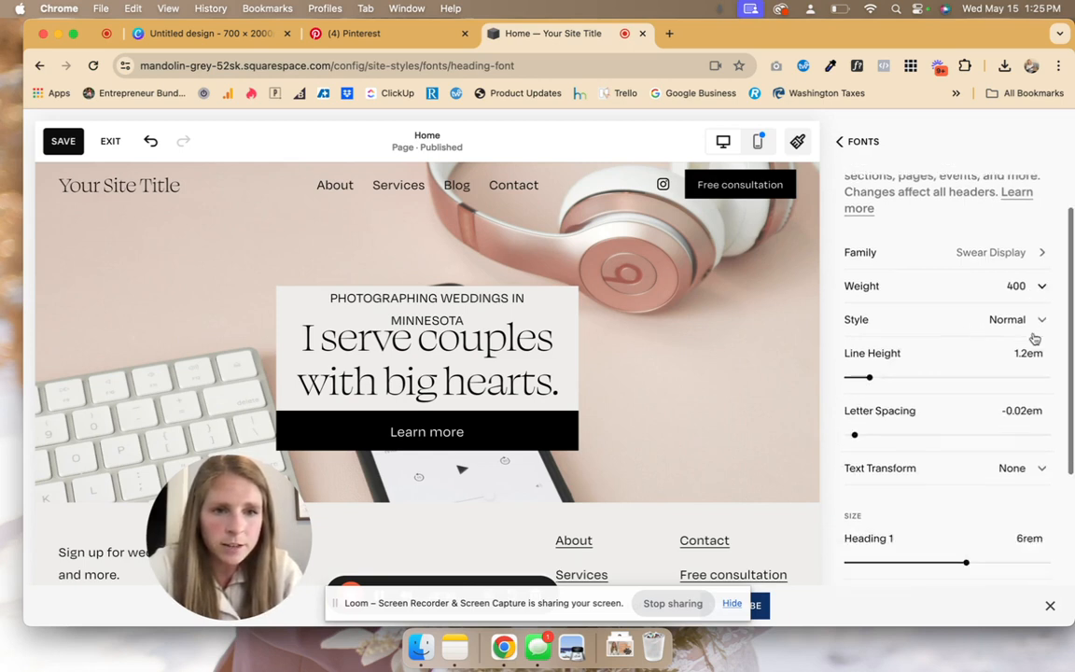
pyautogui.scroll(-3, 1035, 332)
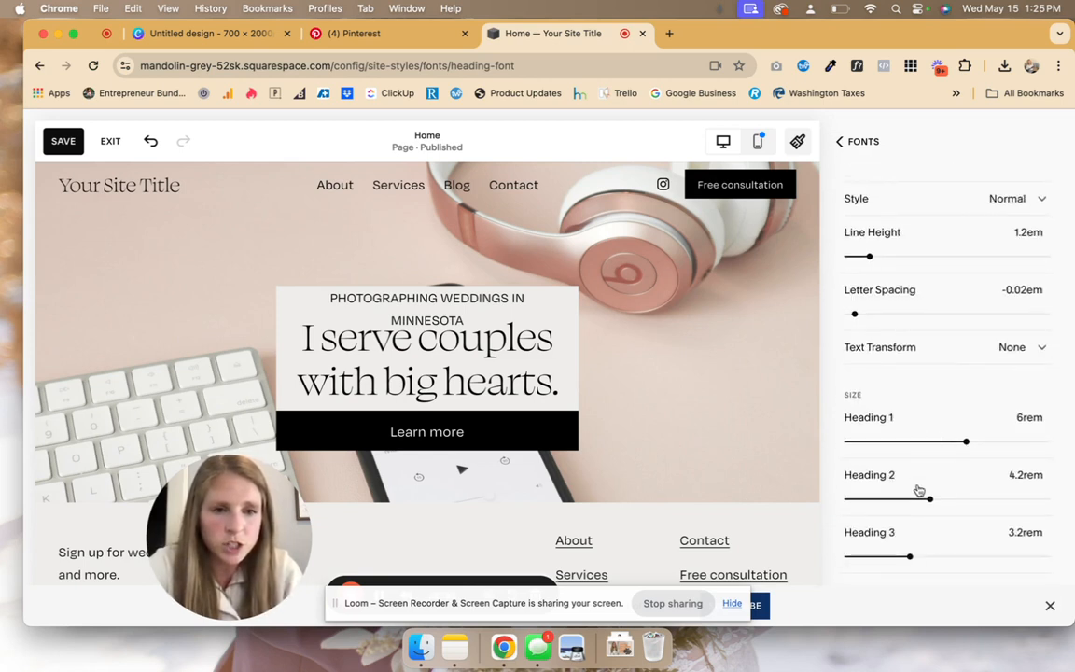
pyautogui.scroll(-2, 919, 491)
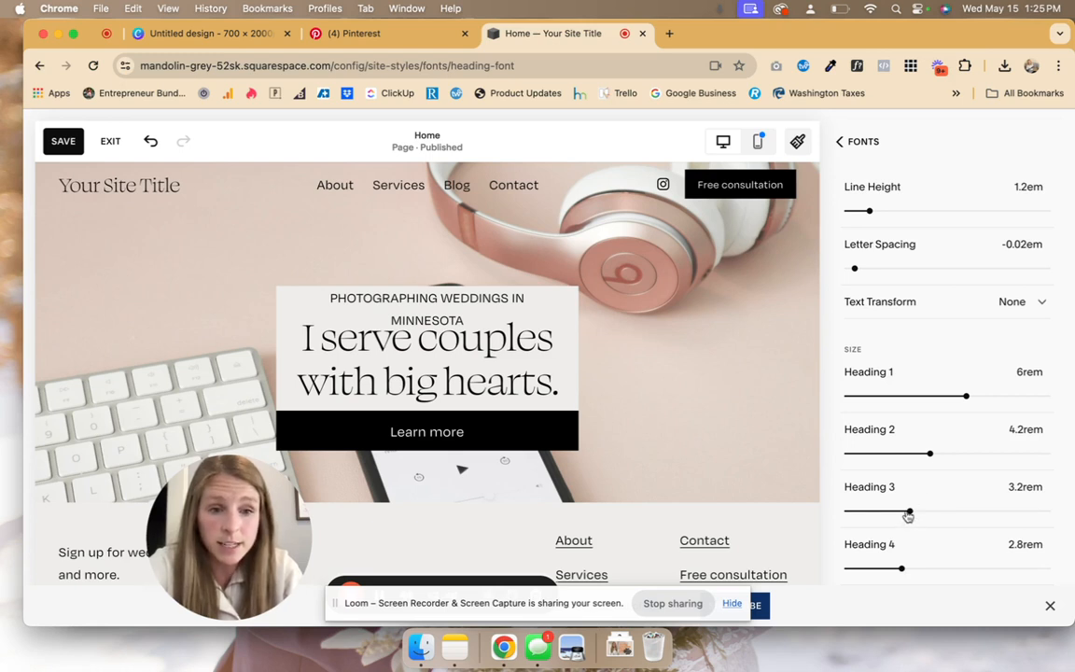
pyautogui.moveTo(908, 514); pyautogui.dragTo(896, 511)
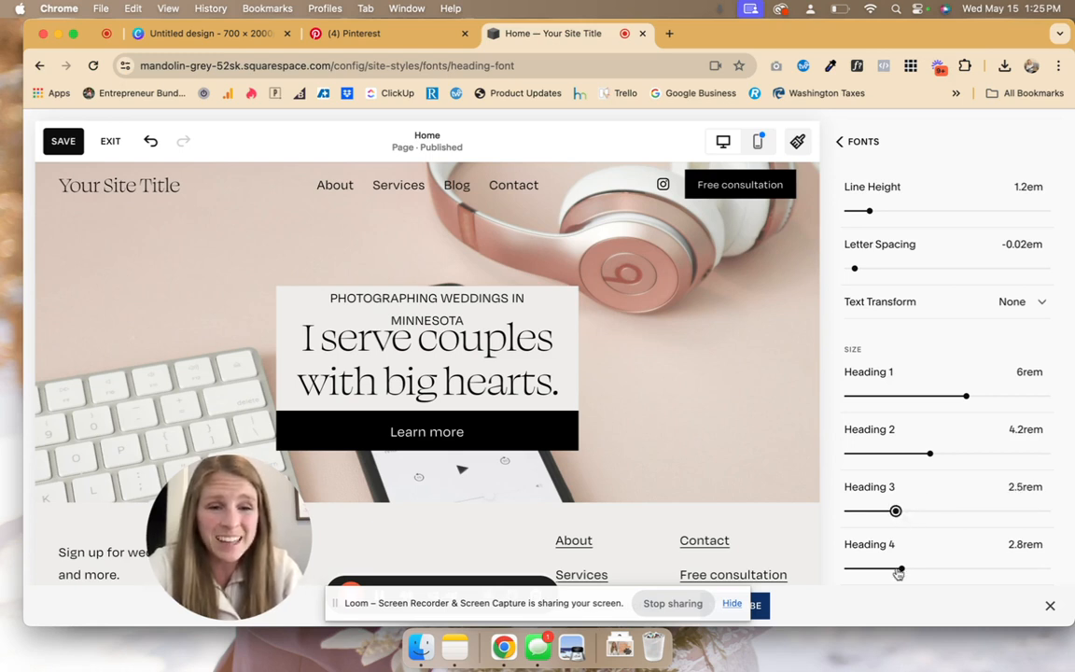
pyautogui.moveTo(896, 570); pyautogui.dragTo(879, 571)
pyautogui.moveTo(930, 453); pyautogui.dragTo(918, 454)
pyautogui.moveTo(967, 396); pyautogui.dragTo(956, 395)
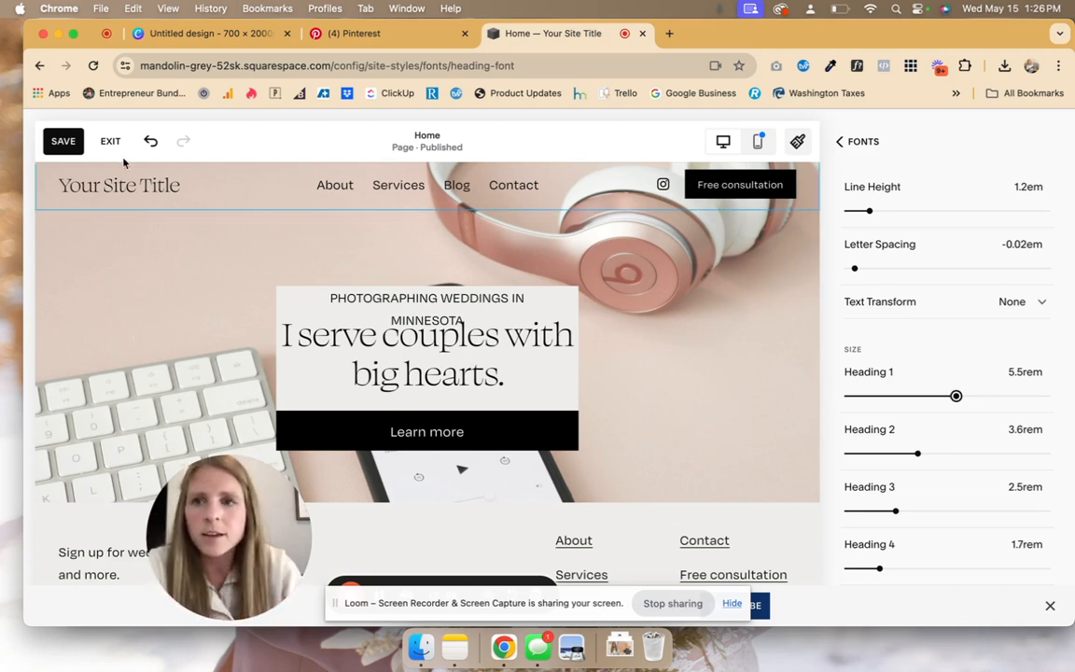
# - Save the font changes and exit the Home page editor
pyautogui.click(64, 142)
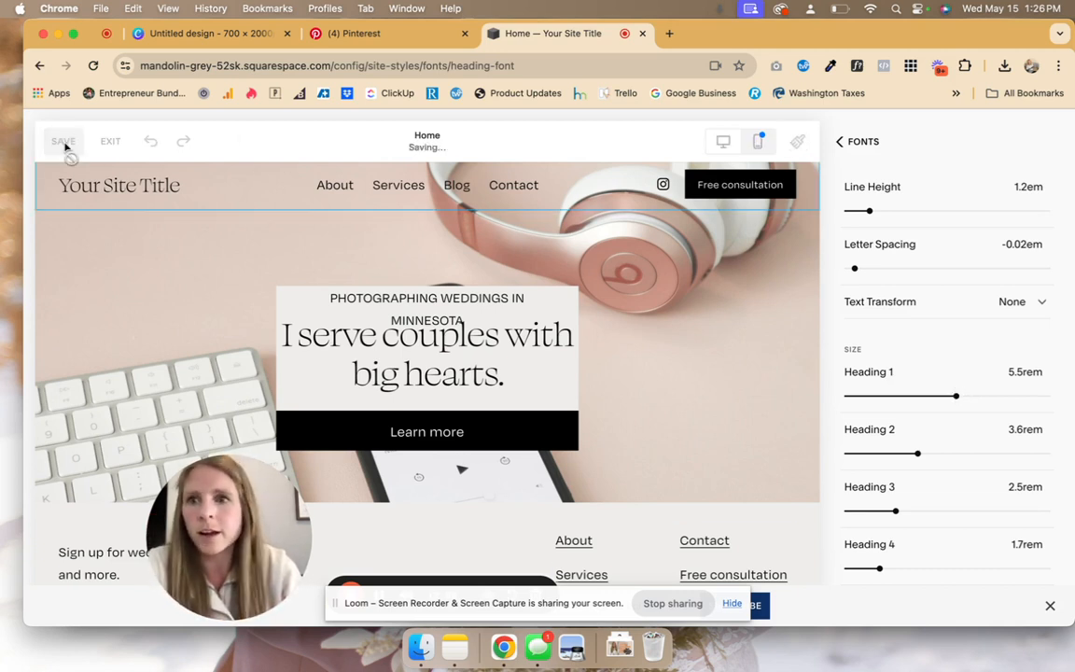
pyautogui.click(834, 141)
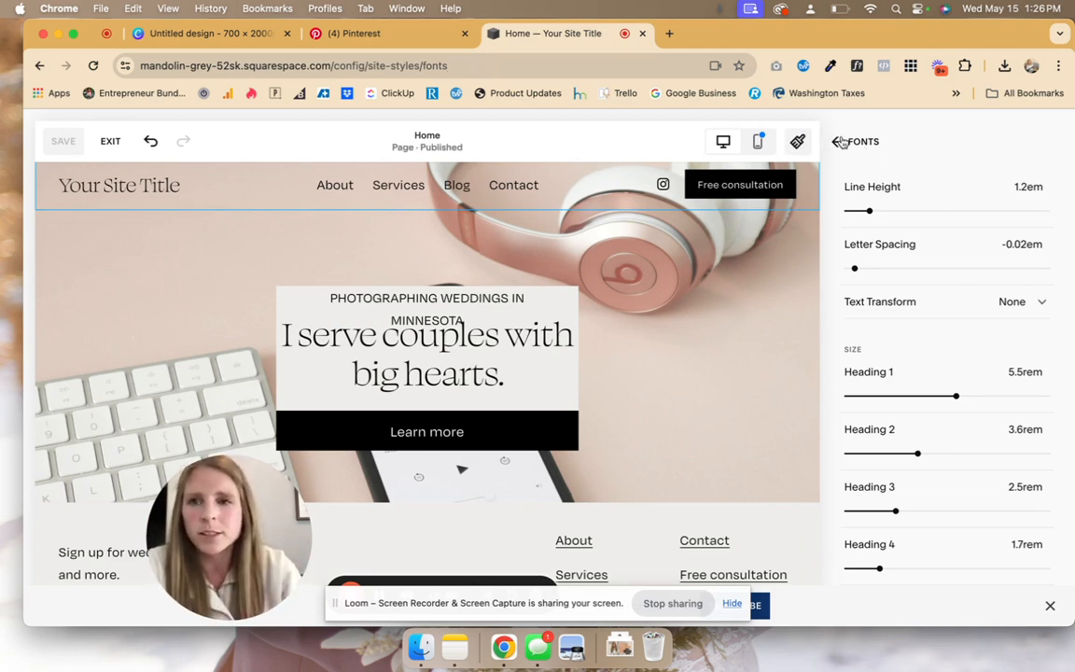
pyautogui.click(111, 141)
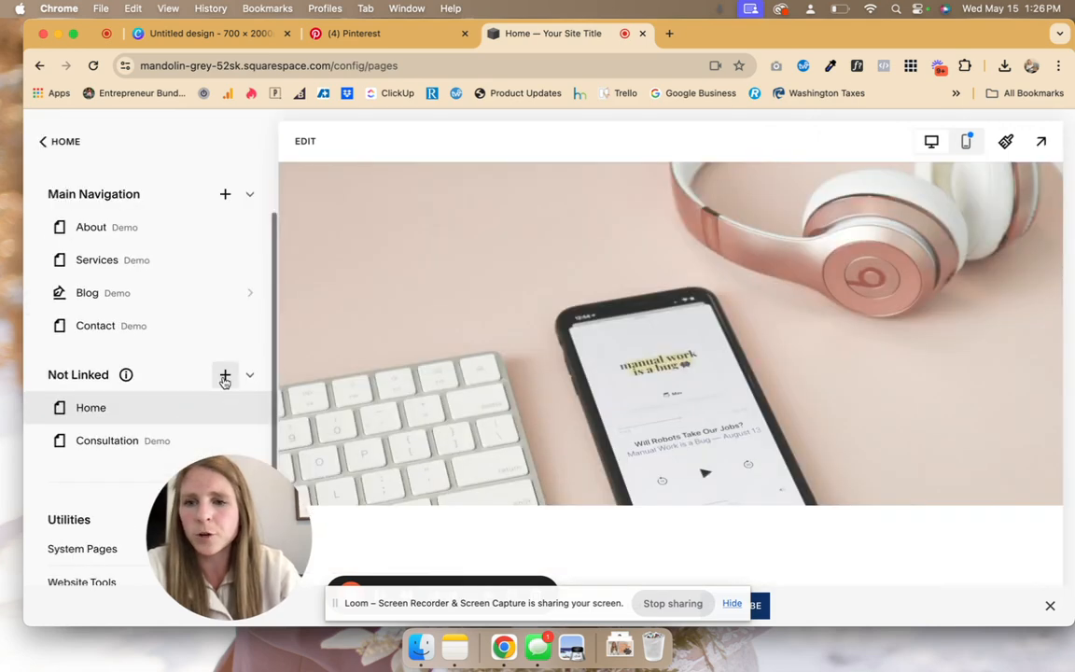
# - Create a blank page among the Not Linked pages and name it BRAND BOARD
pyautogui.click(224, 377)
pyautogui.click(300, 166)
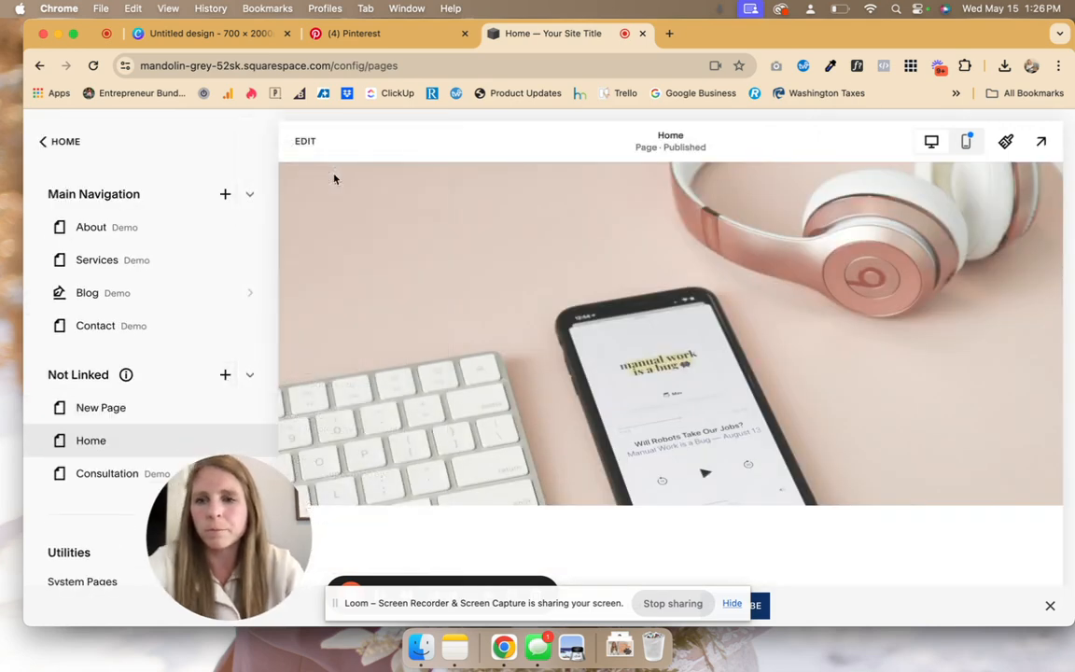
pyautogui.scroll(-2, 240, 403)
pyautogui.write('BR')
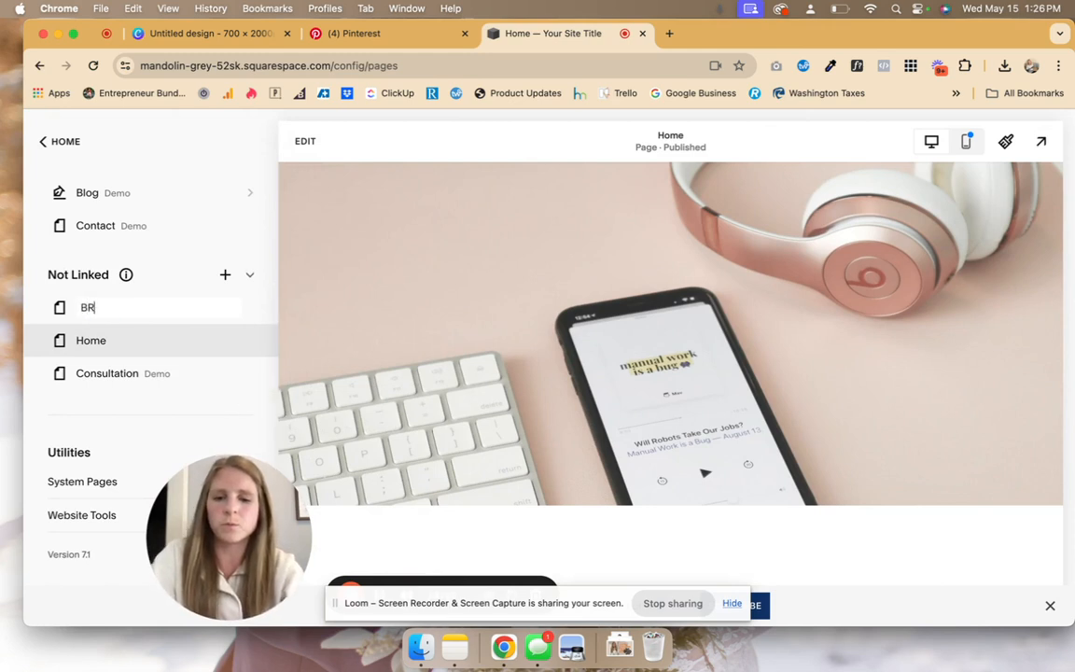
pyautogui.write('AND BOARD')
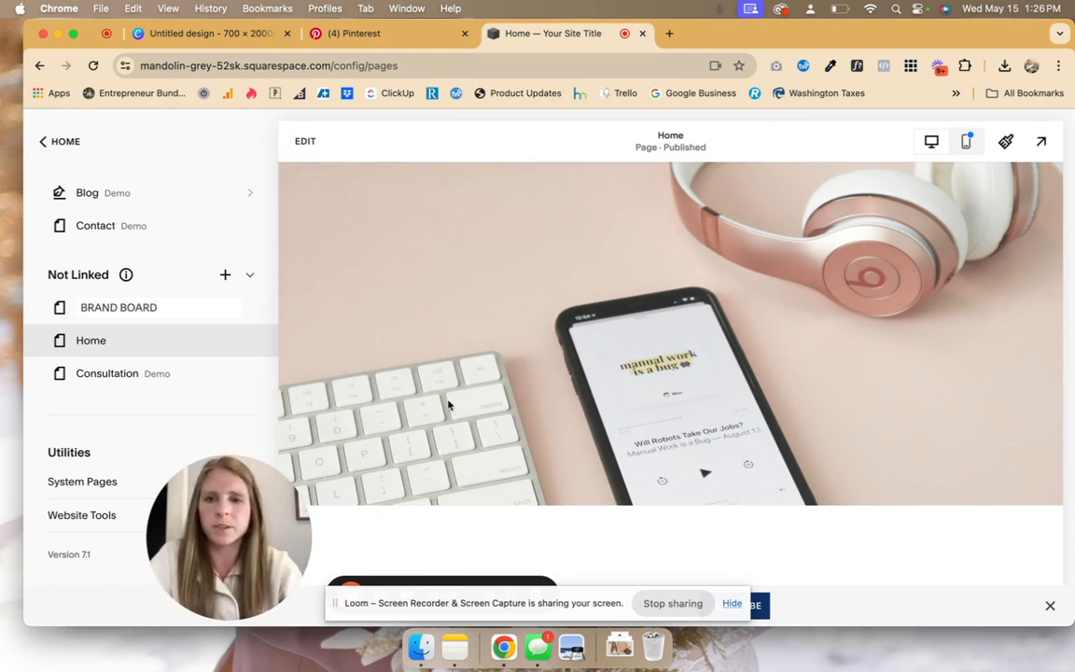
pyautogui.scroll(-1, 448, 404)
# - Open the BRAND BOARD page for editing and add a blank section to it
pyautogui.click(196, 308)
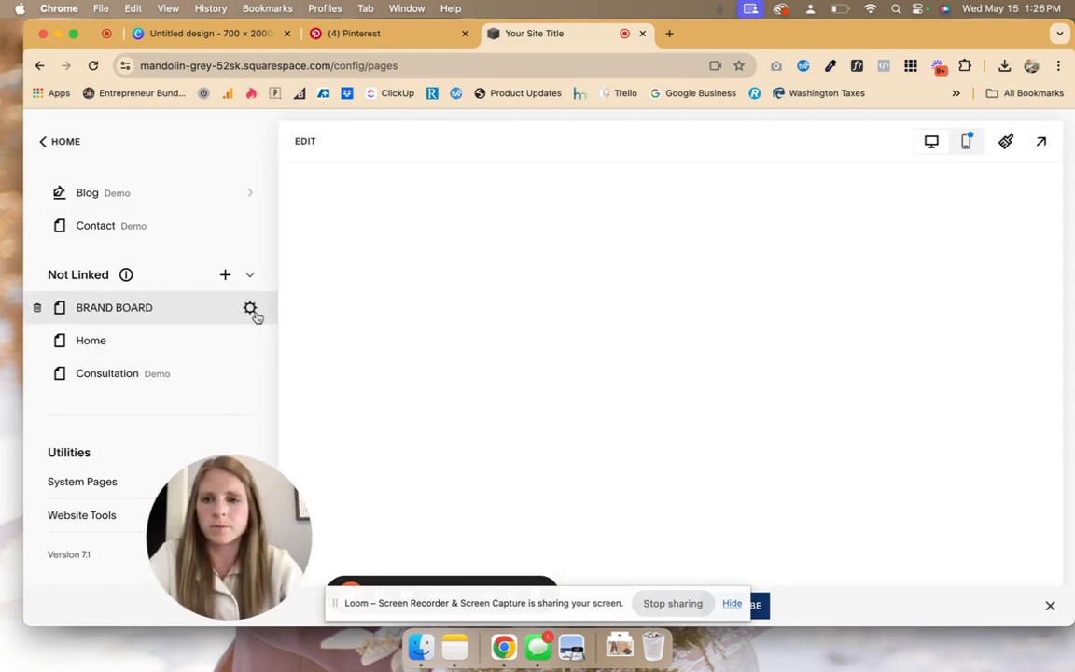
pyautogui.click(307, 142)
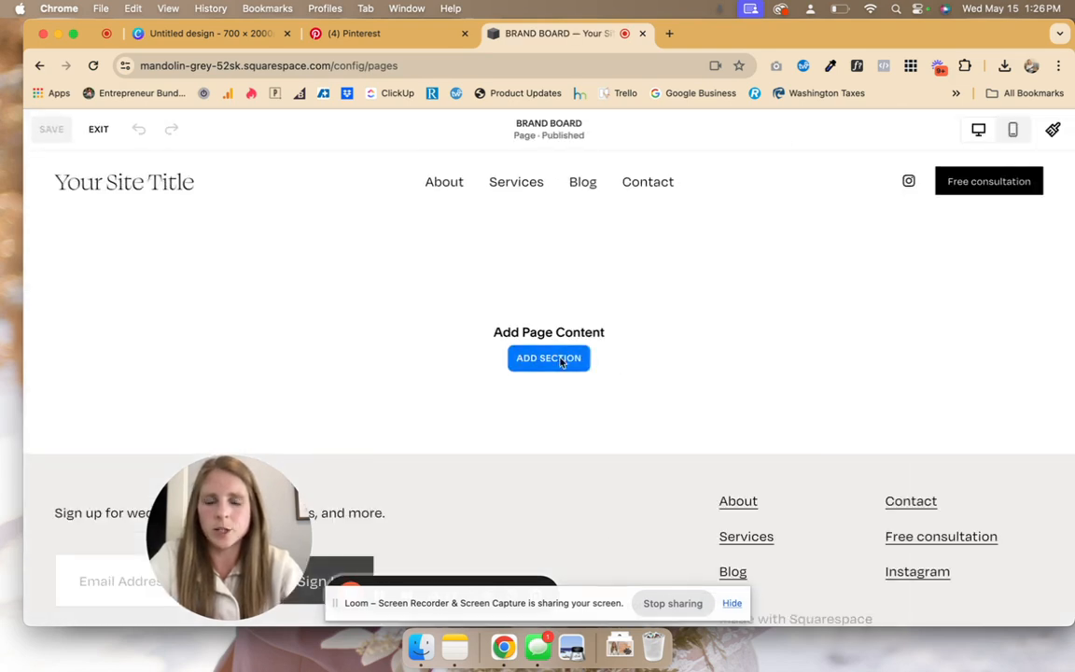
pyautogui.click(542, 364)
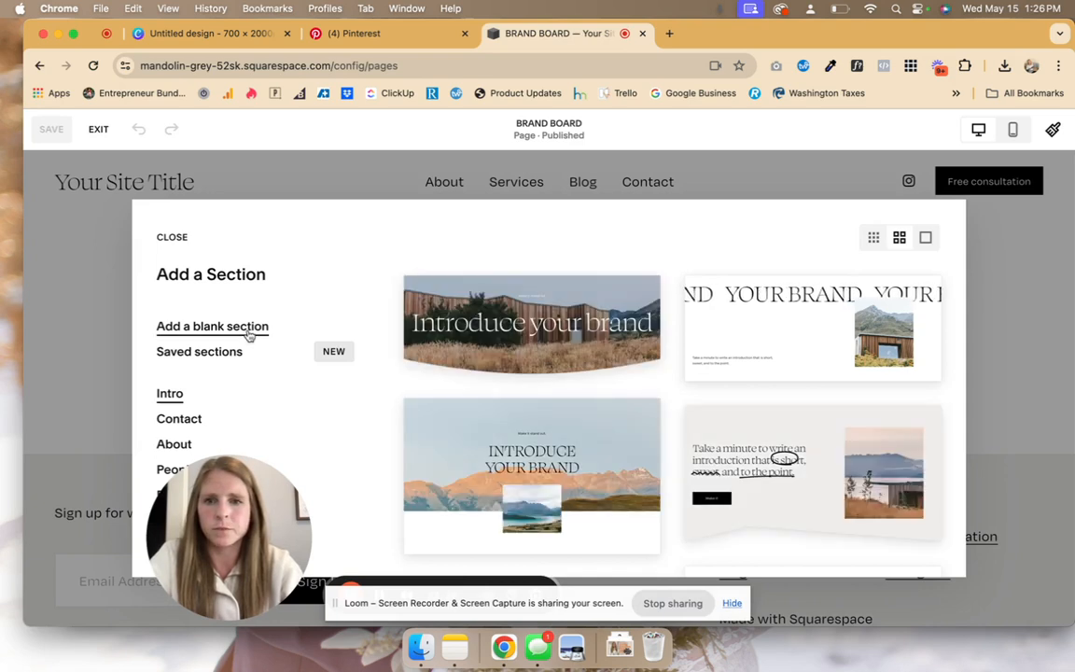
pyautogui.click(213, 327)
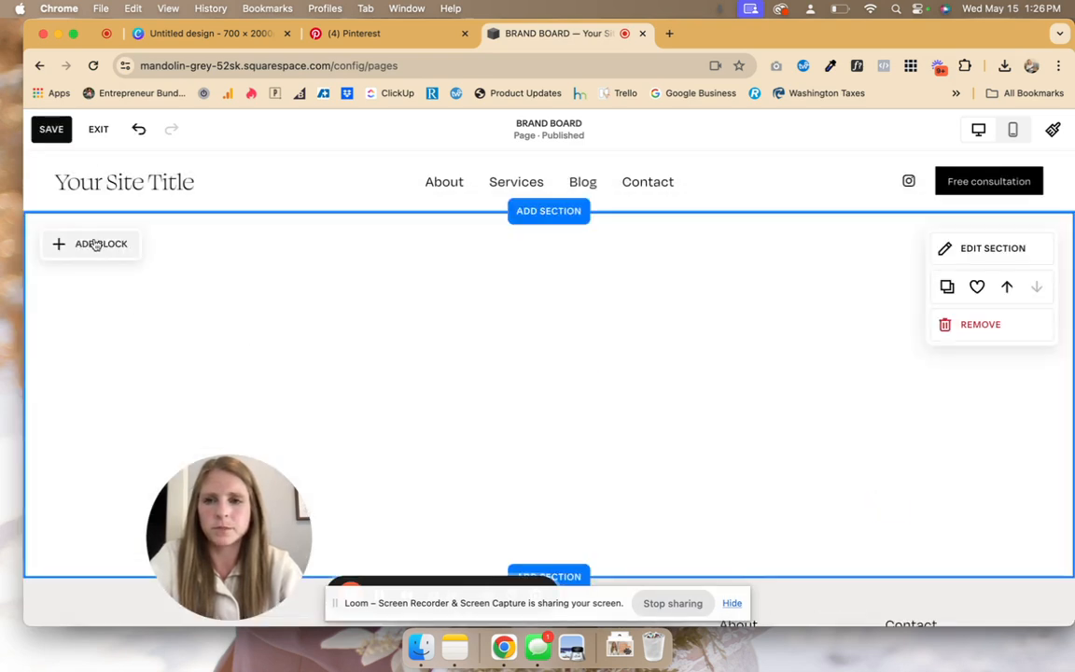
# - Add a text block reading "Heading 1" to the section and format it in the Heading 1 style
pyautogui.click(96, 244)
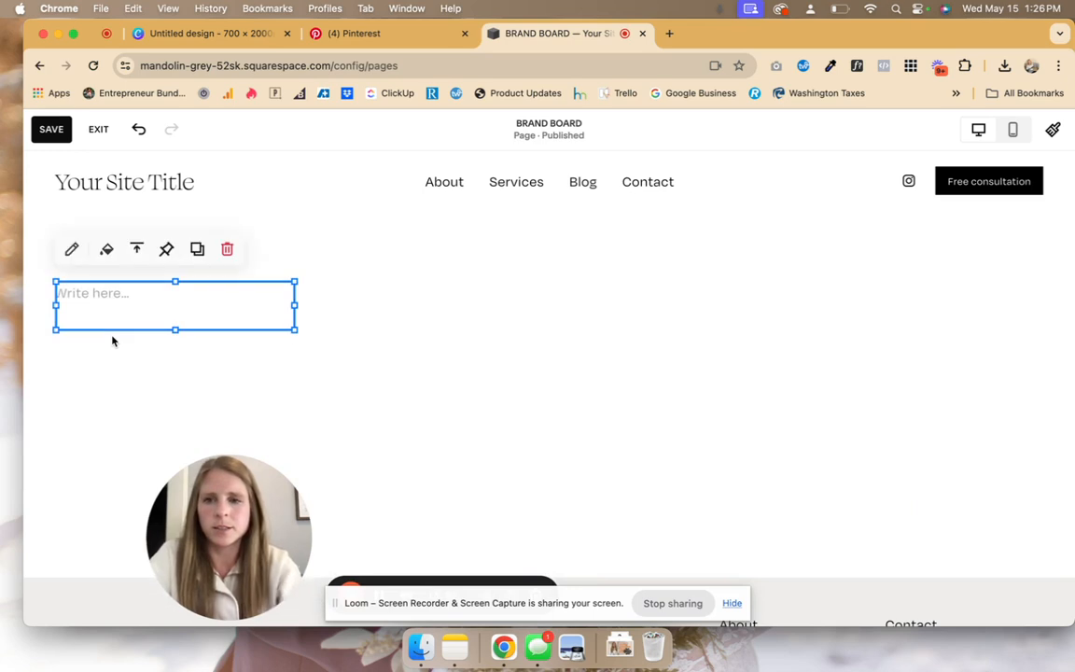
pyautogui.click(106, 303)
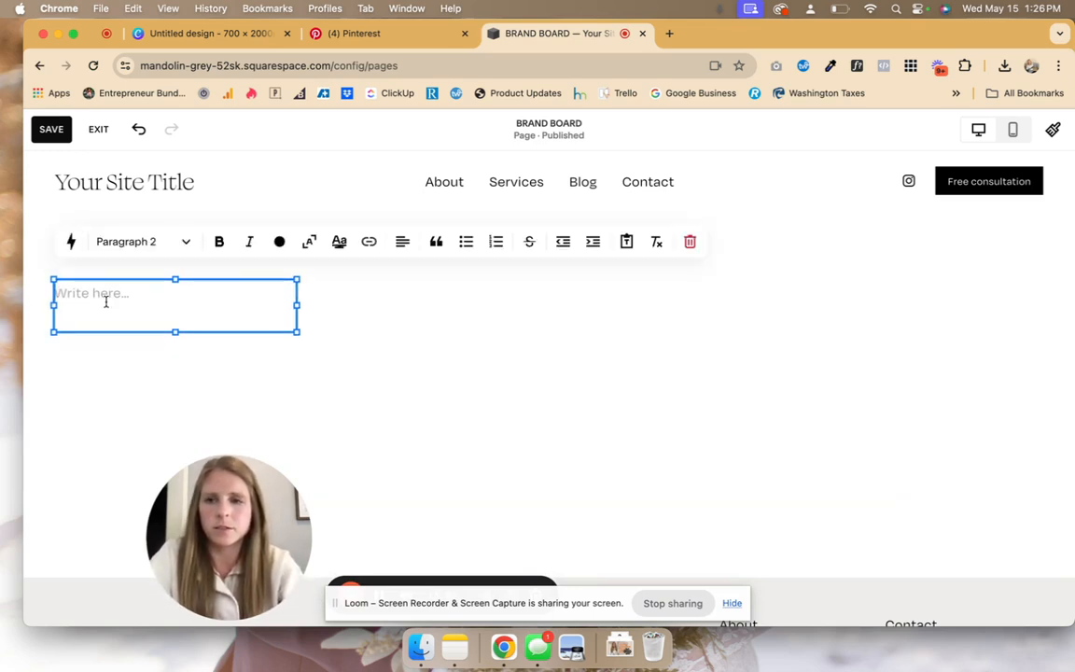
pyautogui.write('Heading 1')
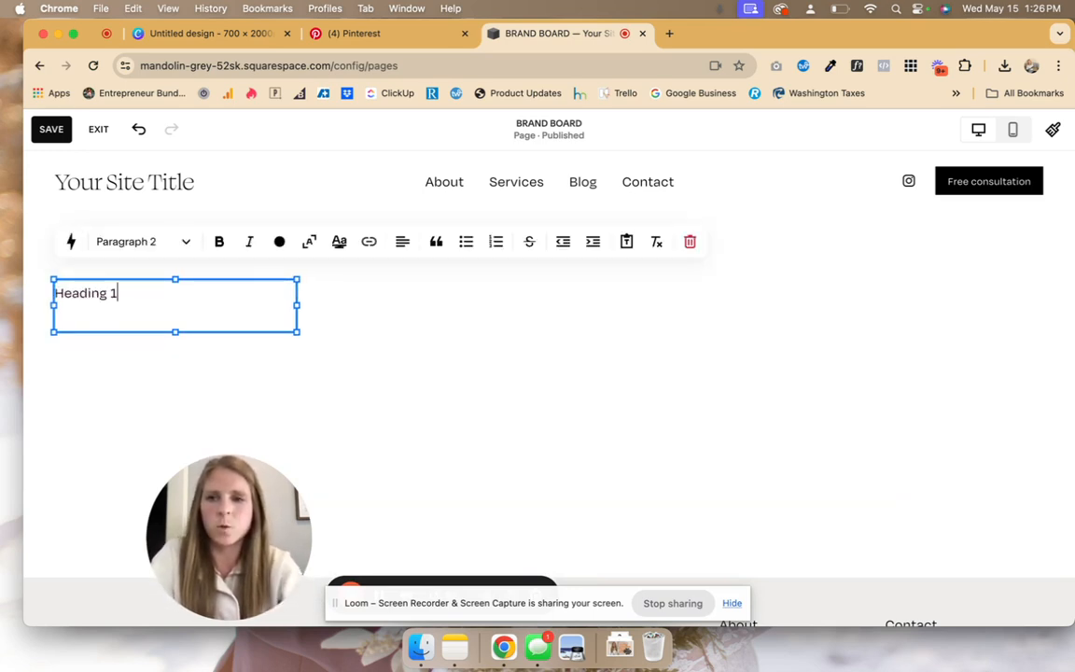
pyautogui.click(137, 244)
pyautogui.click(134, 281)
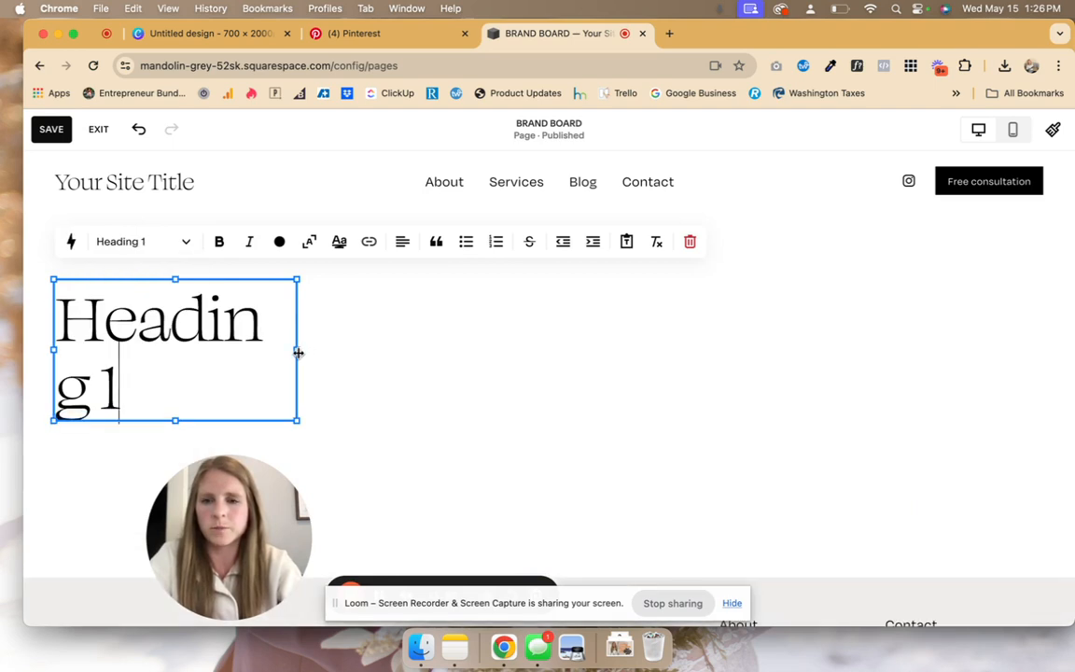
# - Widen the Heading 1 block to about one and a half times its width and shorten it to one line of text
pyautogui.moveTo(298, 348); pyautogui.dragTo(439, 349)
pyautogui.click(492, 353)
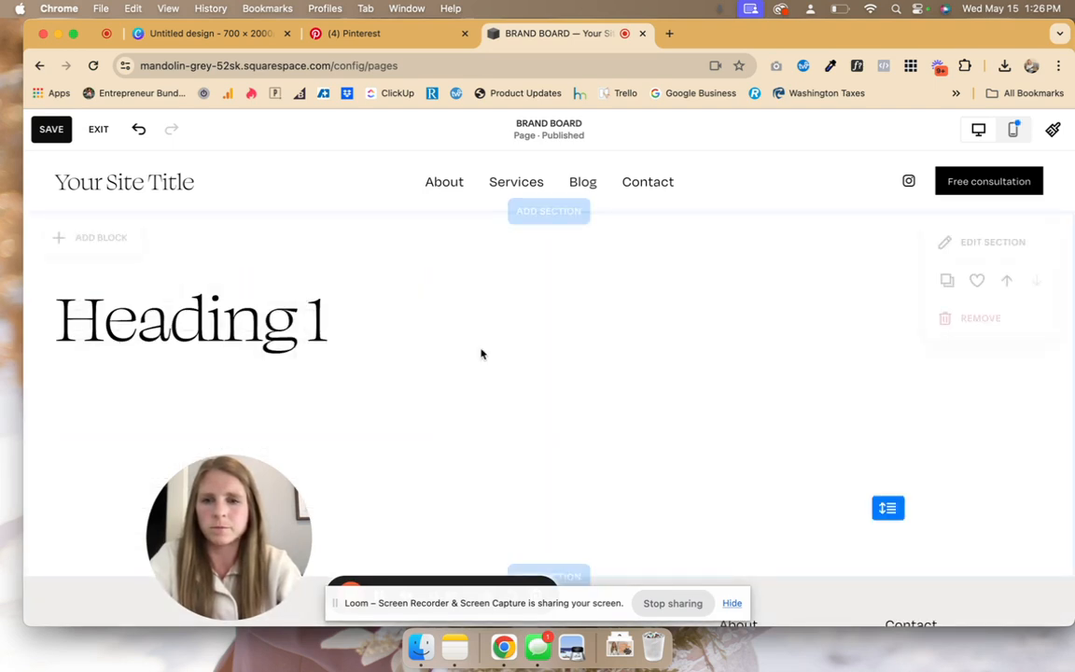
pyautogui.click(237, 391)
pyautogui.moveTo(237, 420); pyautogui.dragTo(239, 349)
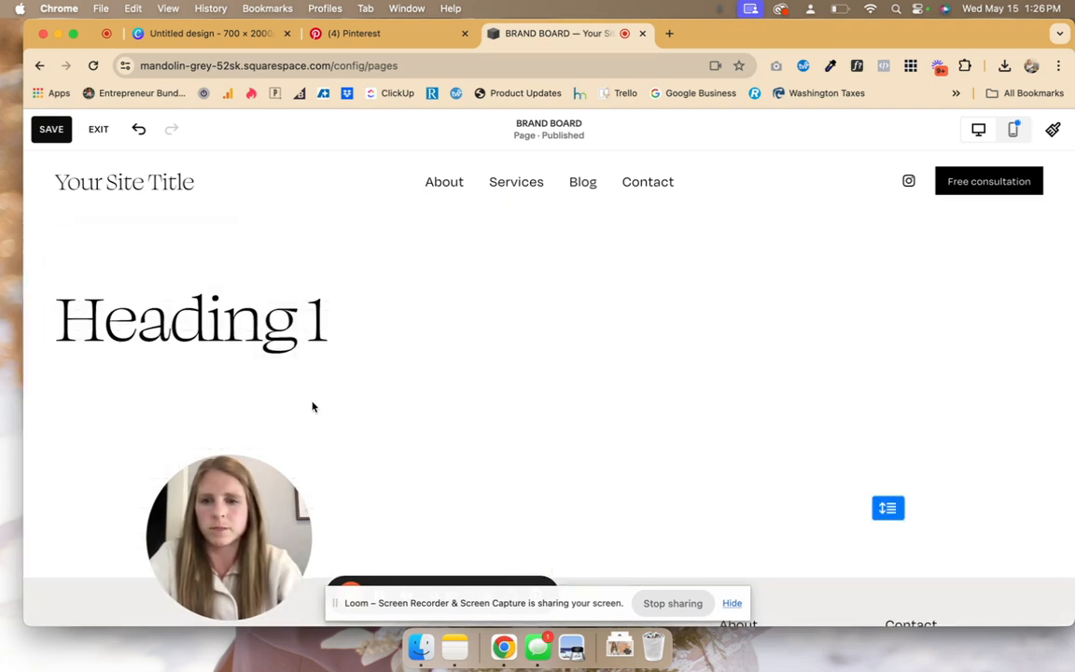
pyautogui.click(312, 408)
# - Duplicate the Heading 1 block and place the copy directly below the original
pyautogui.click(194, 276)
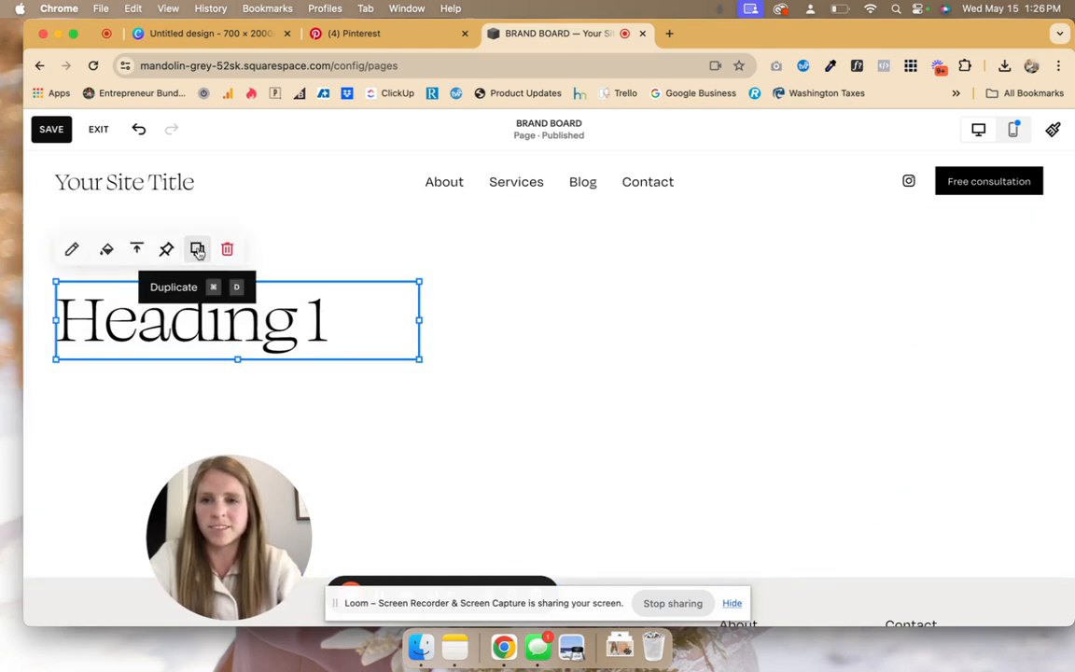
pyautogui.click(197, 248)
pyautogui.moveTo(220, 352); pyautogui.dragTo(180, 378)
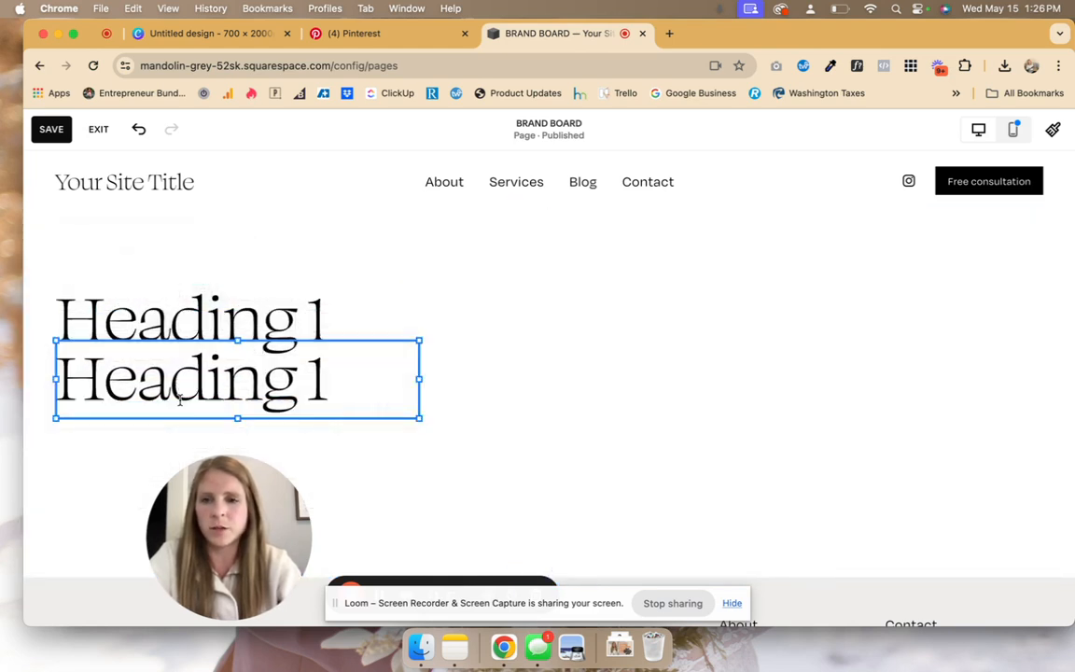
# - Change the copied block's text to "Heading 2" and format it in the Heading 2 style
pyautogui.click(347, 382)
pyautogui.press('BackSpace')
pyautogui.press('BackSpace')
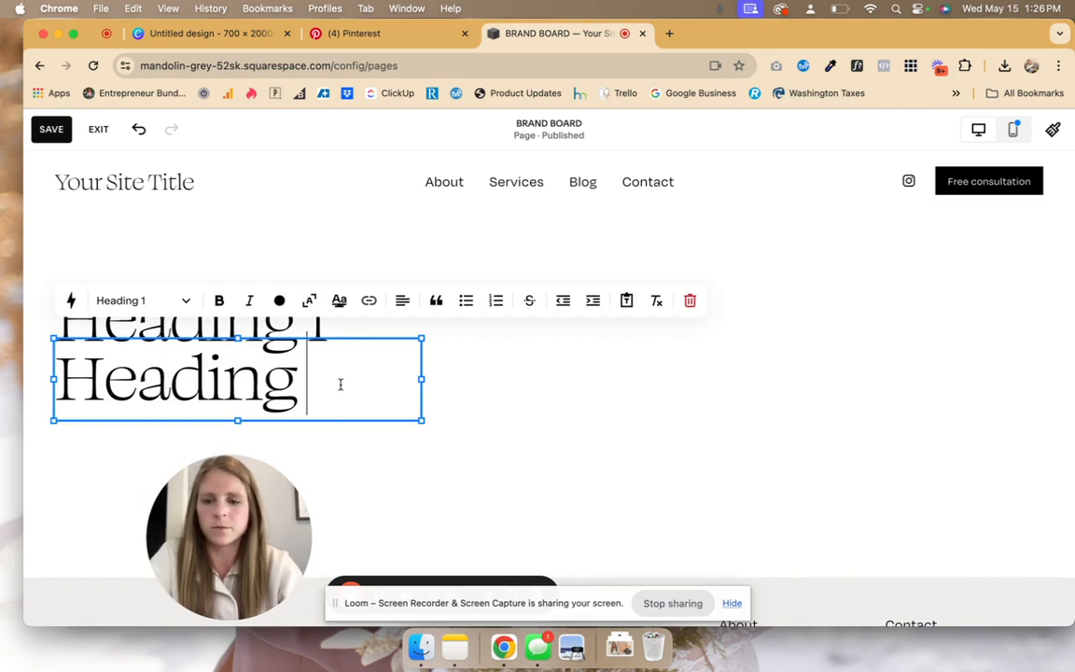
pyautogui.write('2')
pyautogui.press('super+a')
pyautogui.click(149, 300)
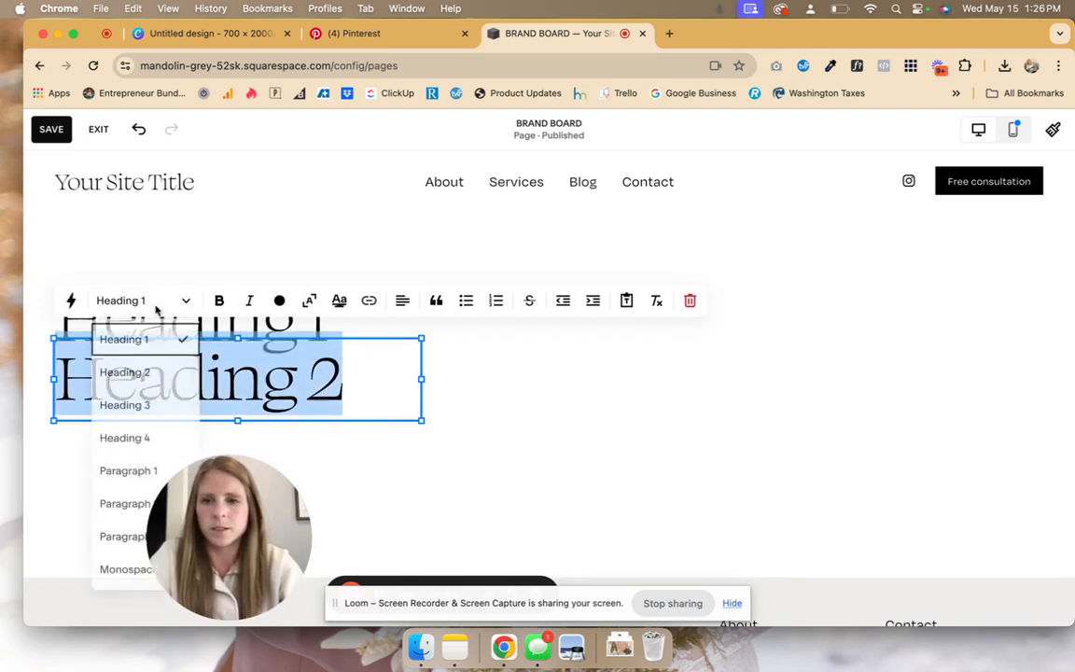
pyautogui.click(131, 373)
pyautogui.click(614, 365)
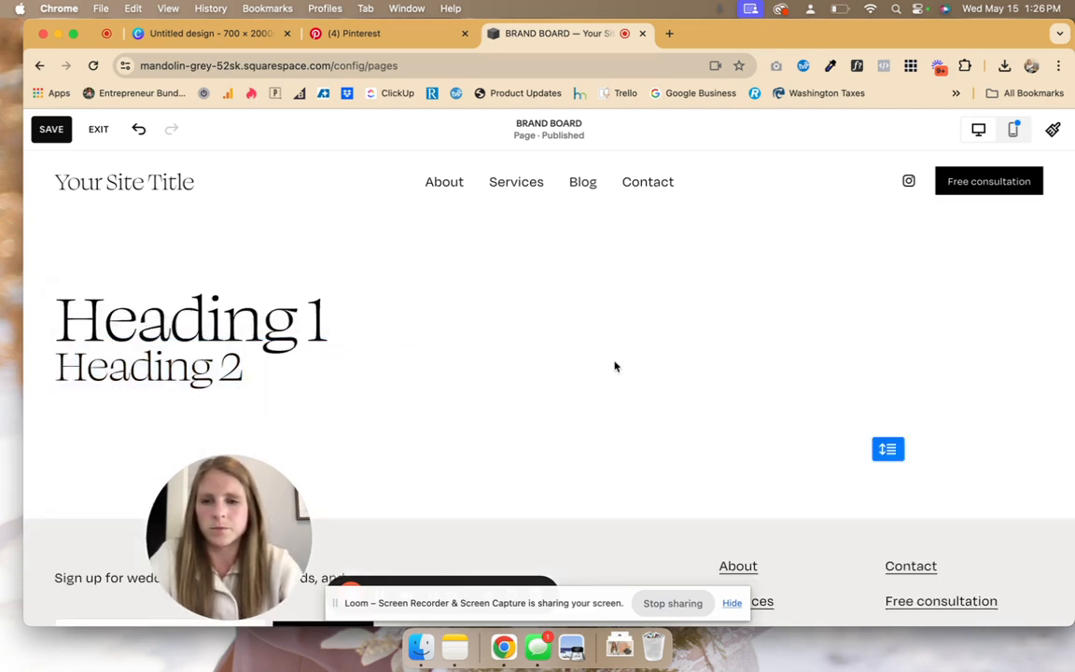
# - Duplicate the Heading 2 block and place the copy directly below it
pyautogui.click(215, 362)
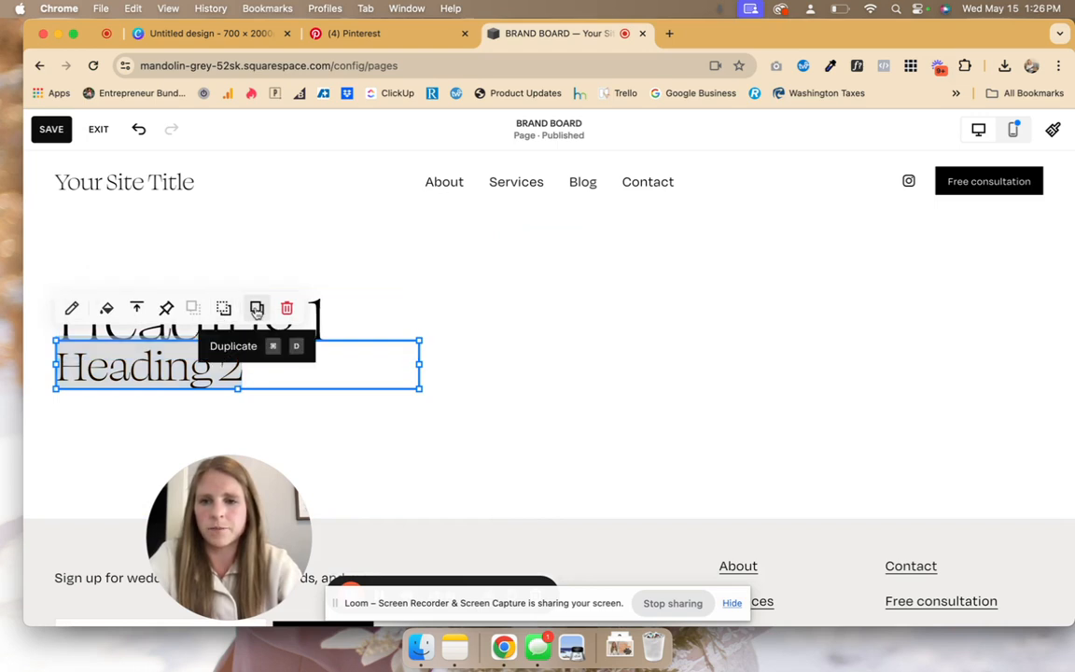
pyautogui.click(256, 309)
pyautogui.click(270, 434)
pyautogui.moveTo(241, 373); pyautogui.dragTo(224, 444)
# - Change the lowest copied block's text to "Heading 3" and format it in the Heading 3 style
pyautogui.click(261, 424)
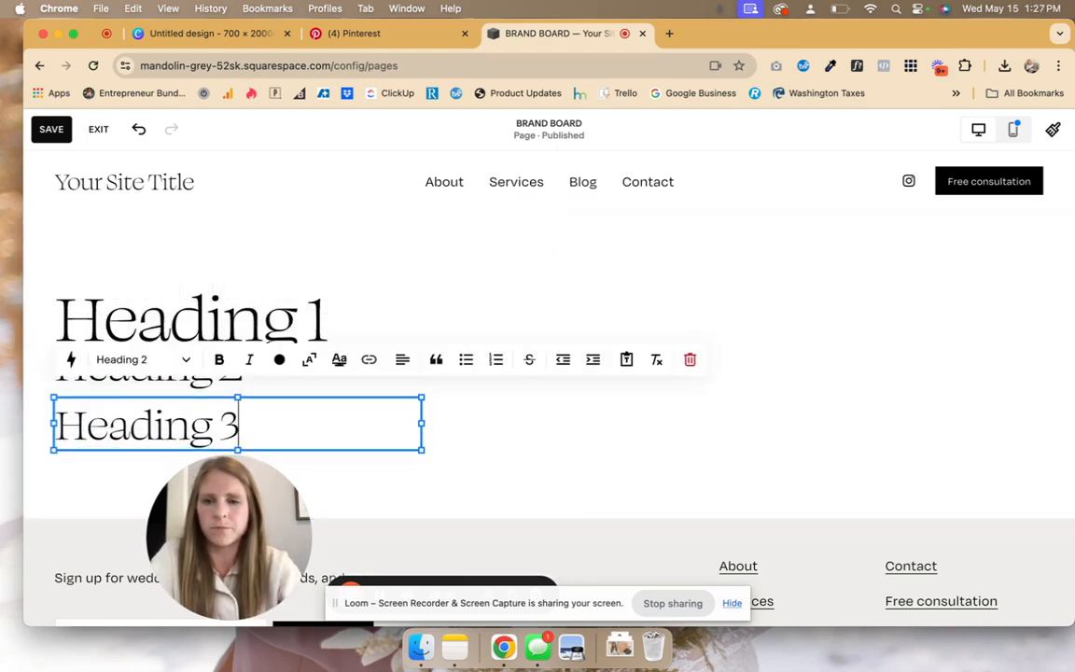
pyautogui.tripleClick(262, 425)
pyautogui.click(140, 360)
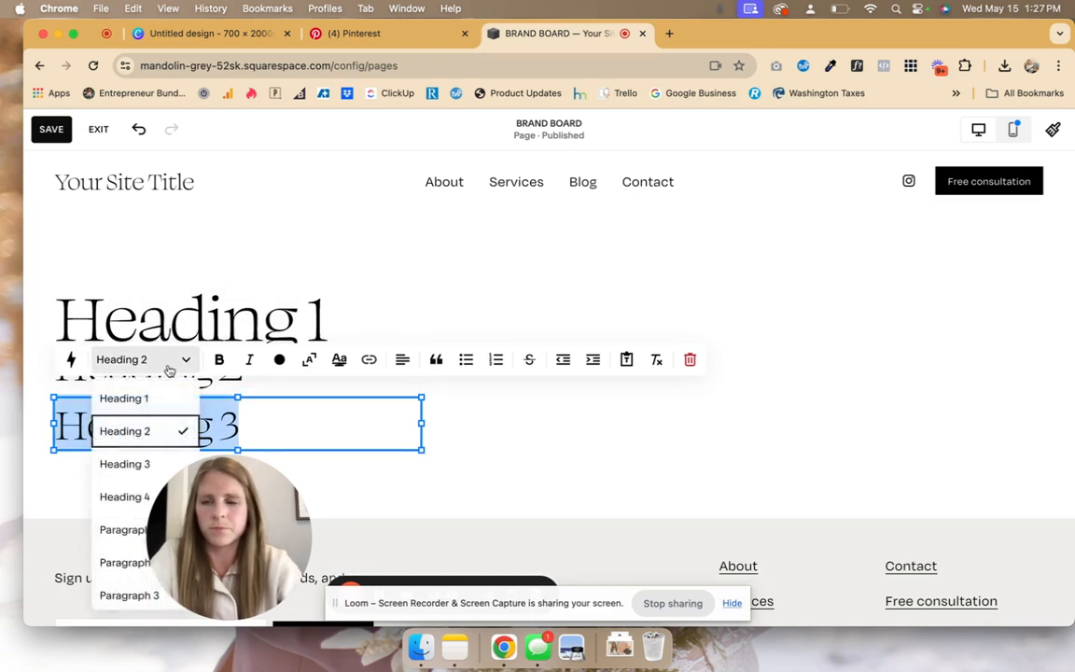
pyautogui.click(131, 463)
pyautogui.click(530, 395)
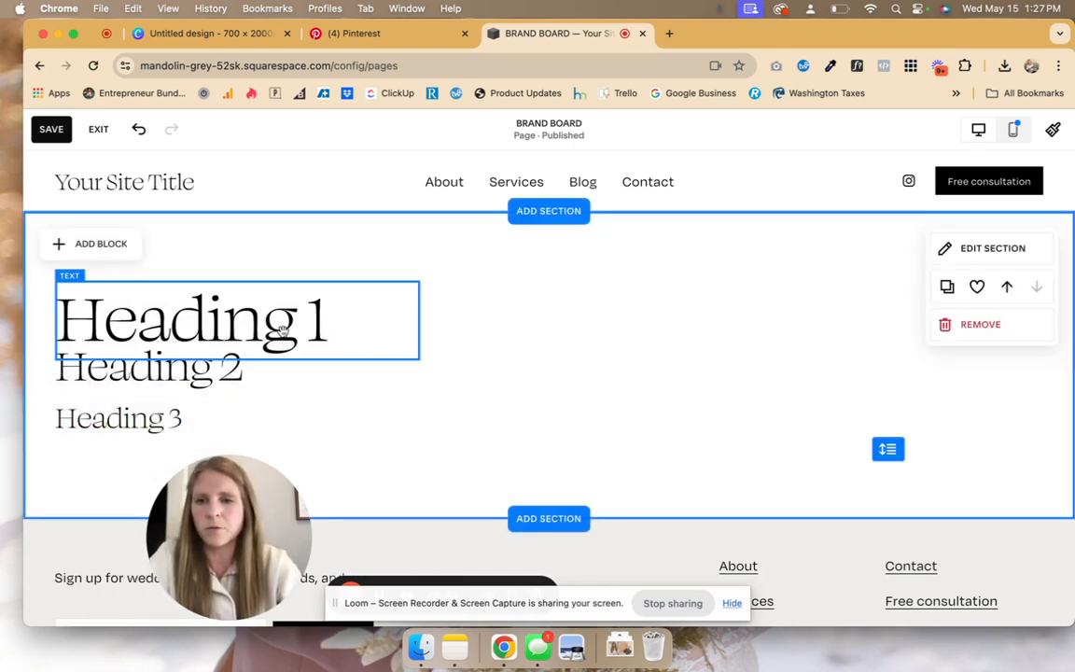
# - Duplicate the Heading 3 block and place the copy directly below it, aligned with the other headings
pyautogui.click(140, 429)
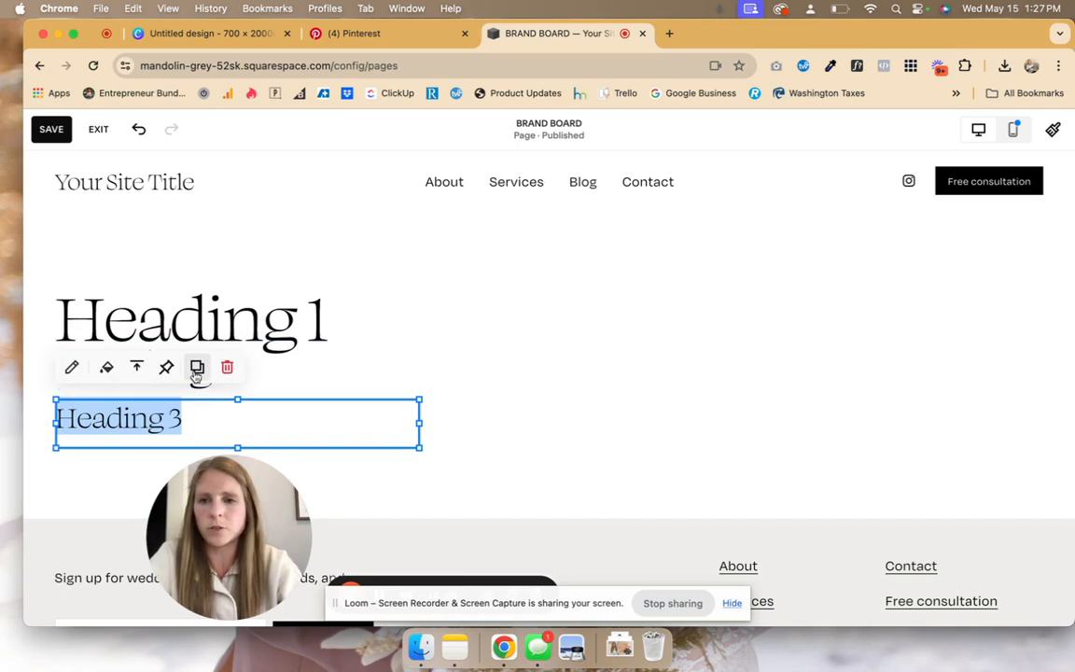
pyautogui.click(197, 369)
pyautogui.click(536, 355)
pyautogui.scroll(-1, 537, 355)
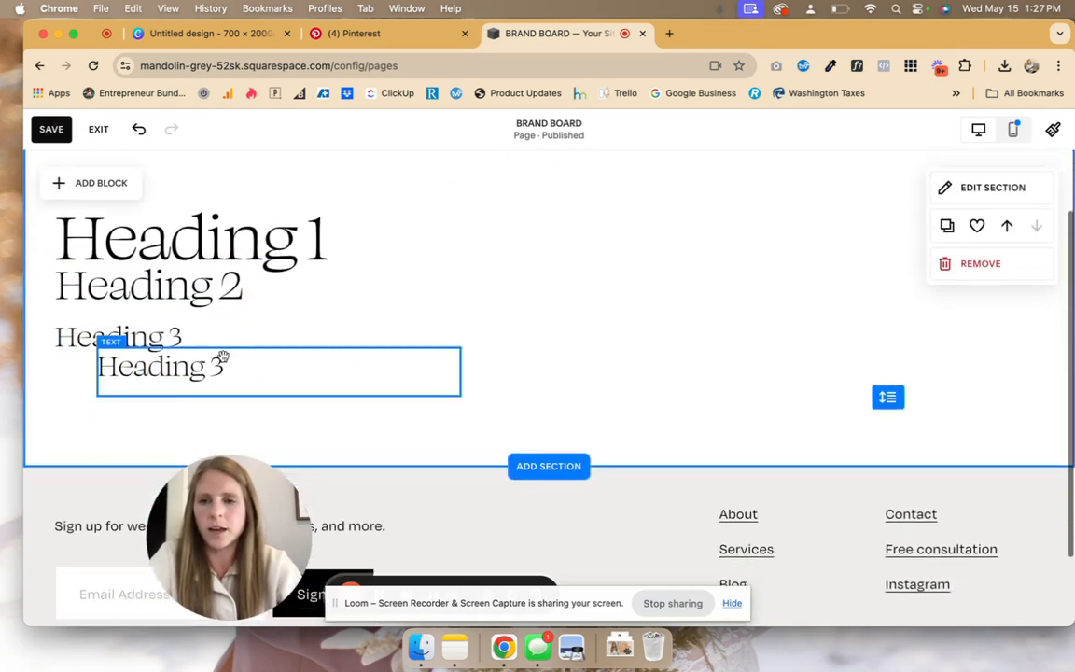
pyautogui.moveTo(199, 377); pyautogui.dragTo(184, 396)
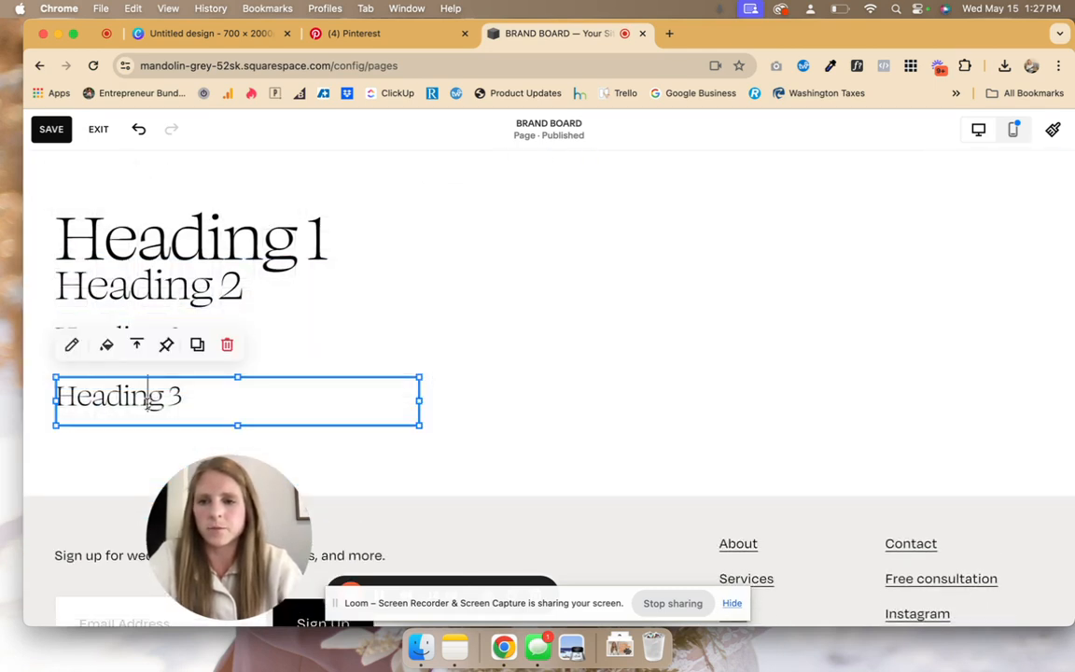
# - Change the copied block's text to "Paragraph 1" and format it in the Paragraph 1 style
pyautogui.tripleClick(184, 395)
pyautogui.write('Paragraph 1')
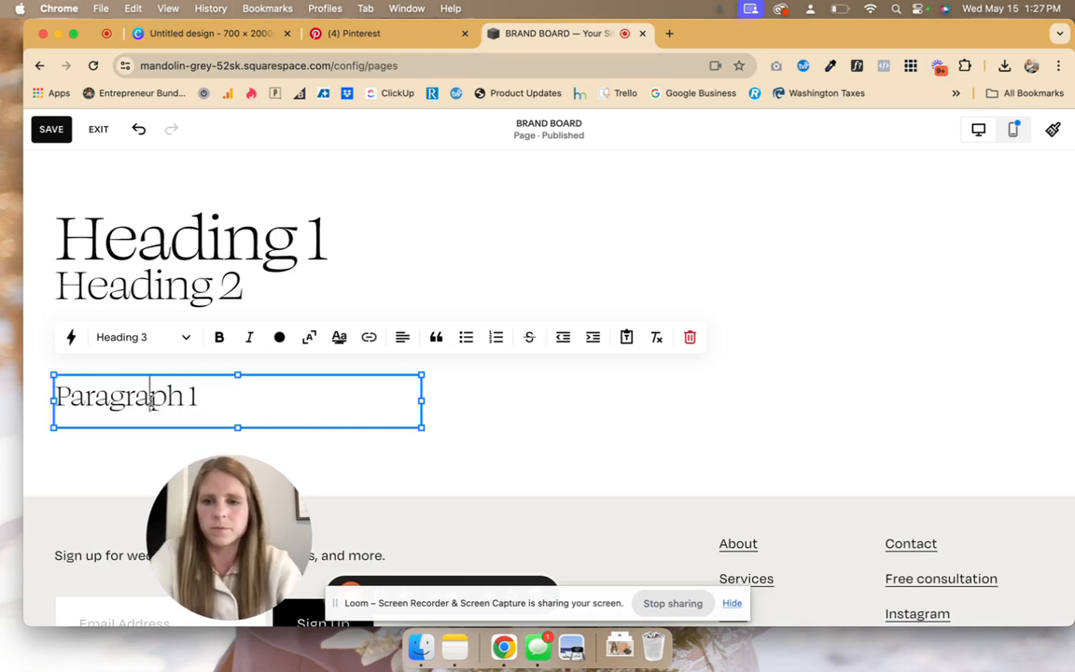
pyautogui.tripleClick(151, 400)
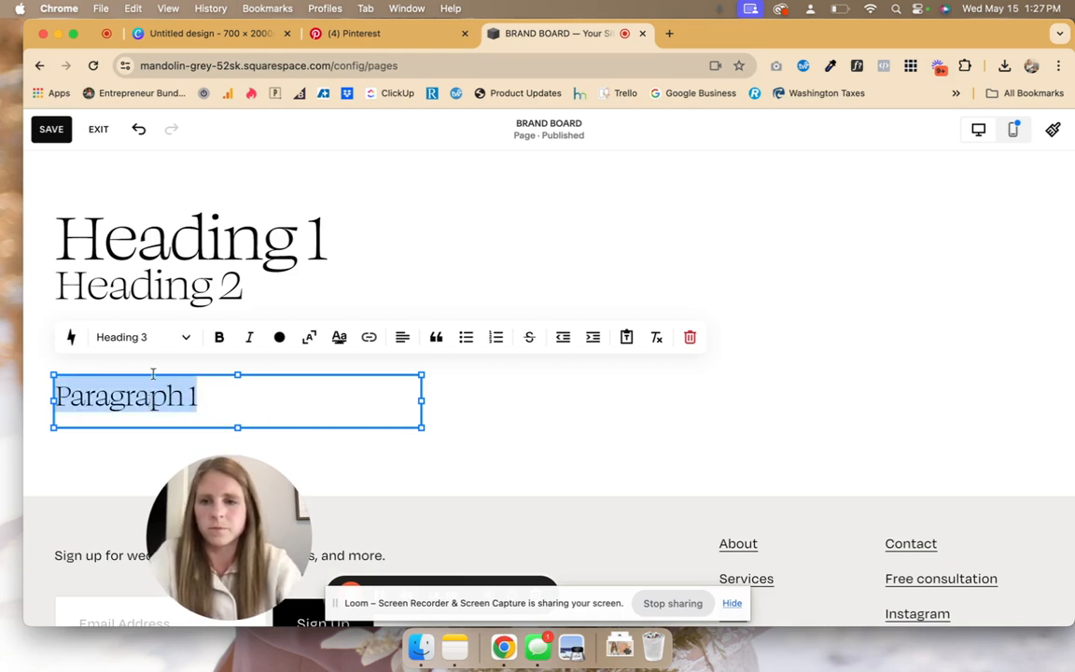
pyautogui.click(140, 337)
pyautogui.click(132, 508)
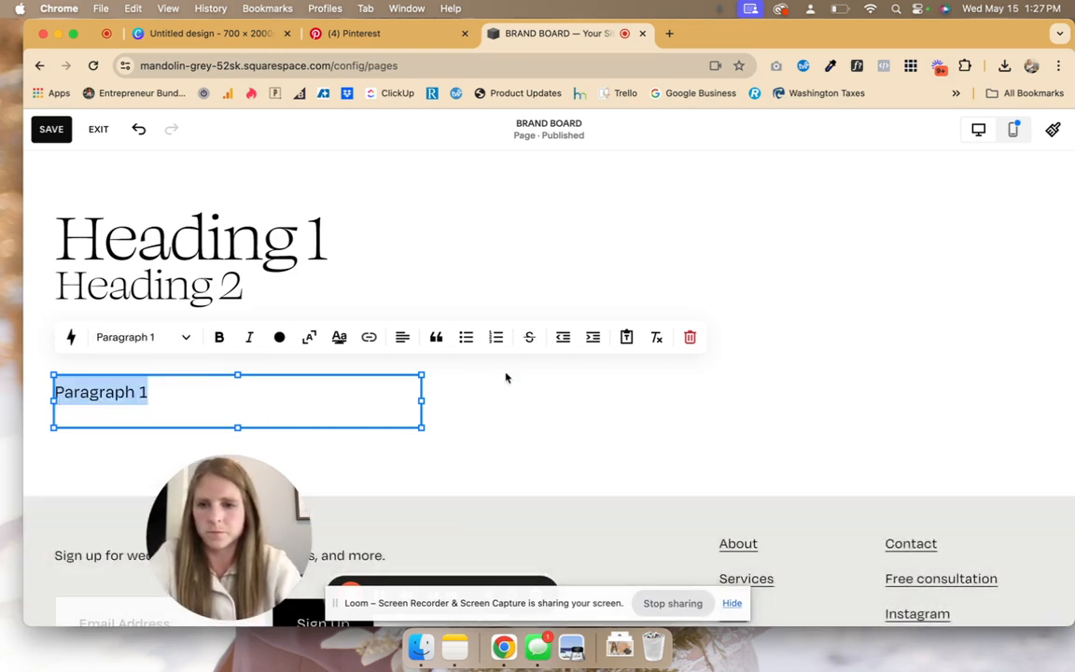
pyautogui.click(510, 377)
# - Add the lines "Paragraph 2" and "Paragraph 3" below the Paragraph 1 line in the same text block
pyautogui.tripleClick(156, 395)
pyautogui.press('Return')
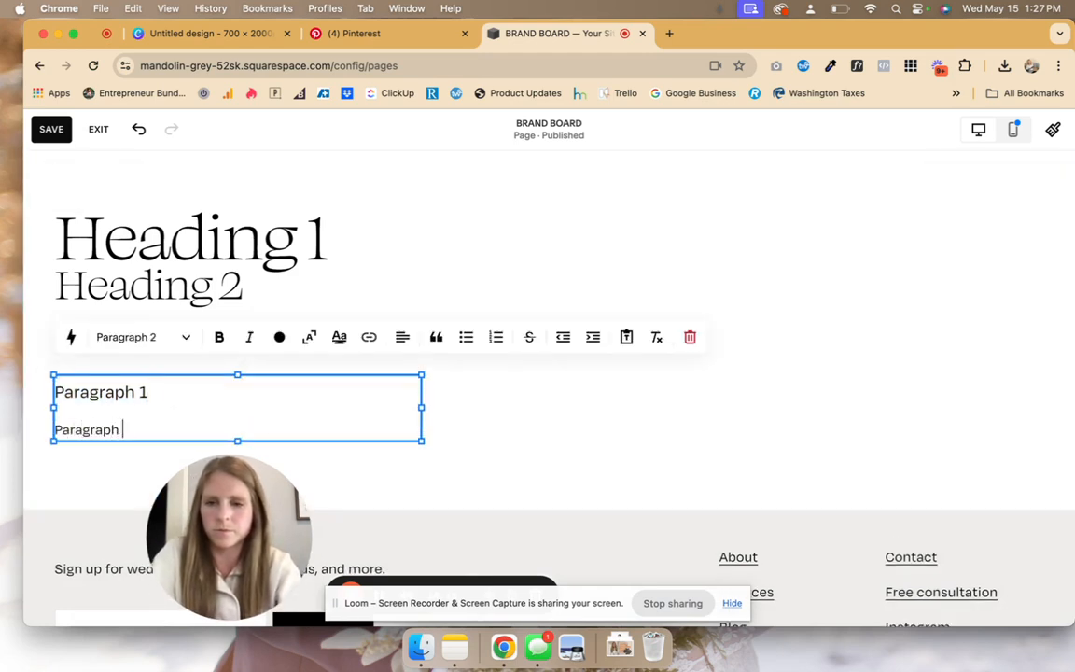
pyautogui.write('Paragraph 2')
pyautogui.press('Return')
pyautogui.write('P')
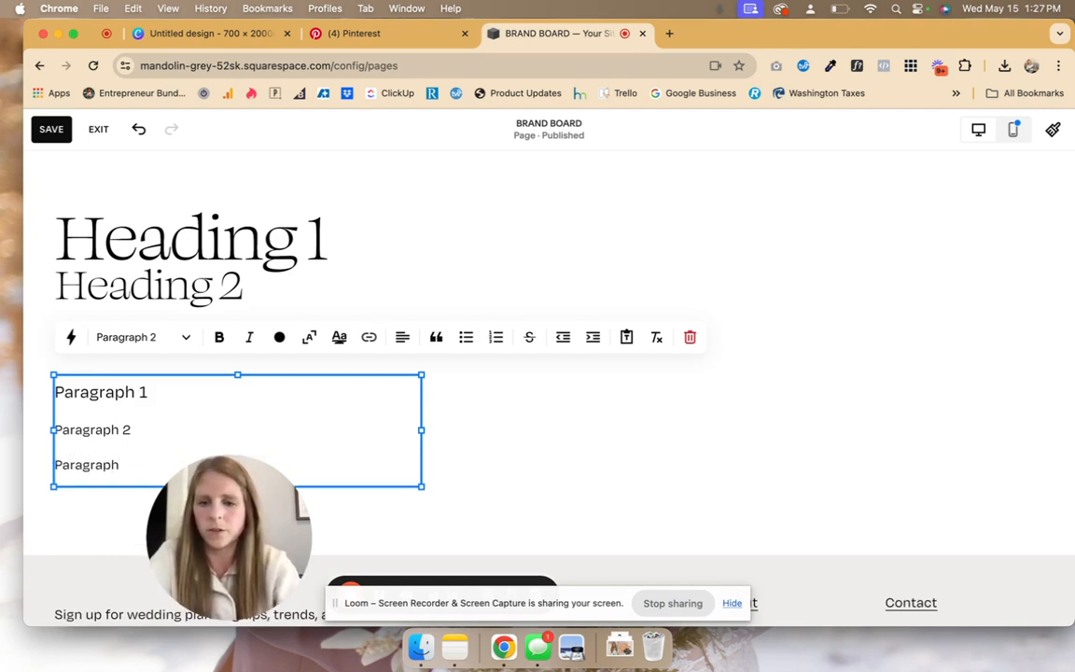
# - Format the "Paragraph 3" line in the Paragraph 3 style
pyautogui.tripleClick(112, 464)
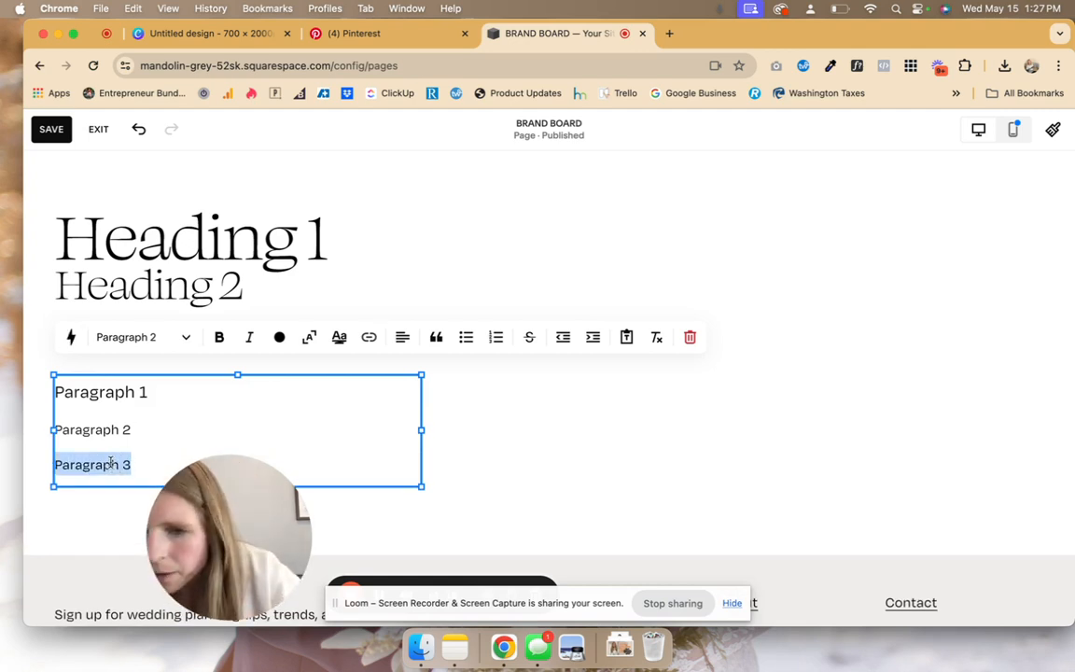
pyautogui.click(140, 337)
pyautogui.click(103, 572)
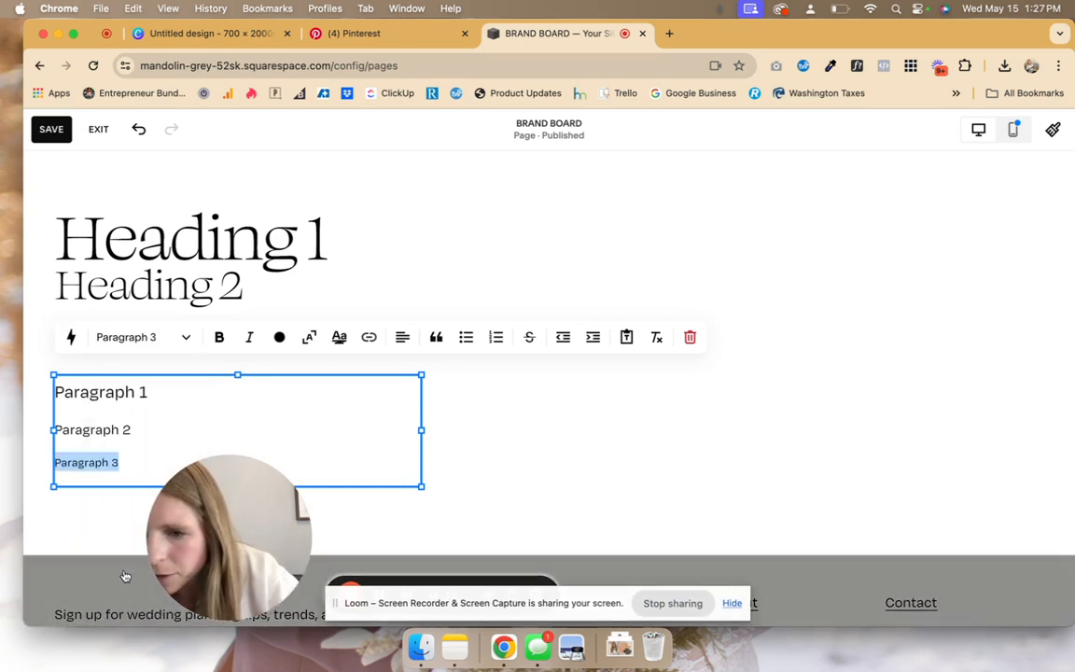
pyautogui.click(467, 438)
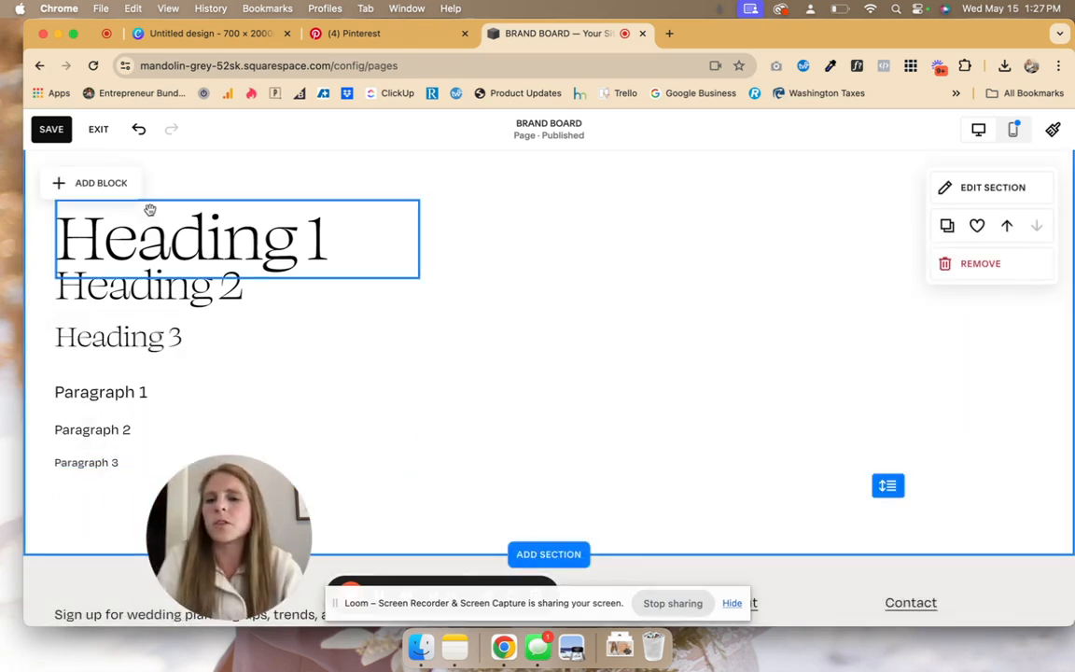
# - Add a button block to the section and place it beside the Heading 1 block, on its right
pyautogui.click(93, 183)
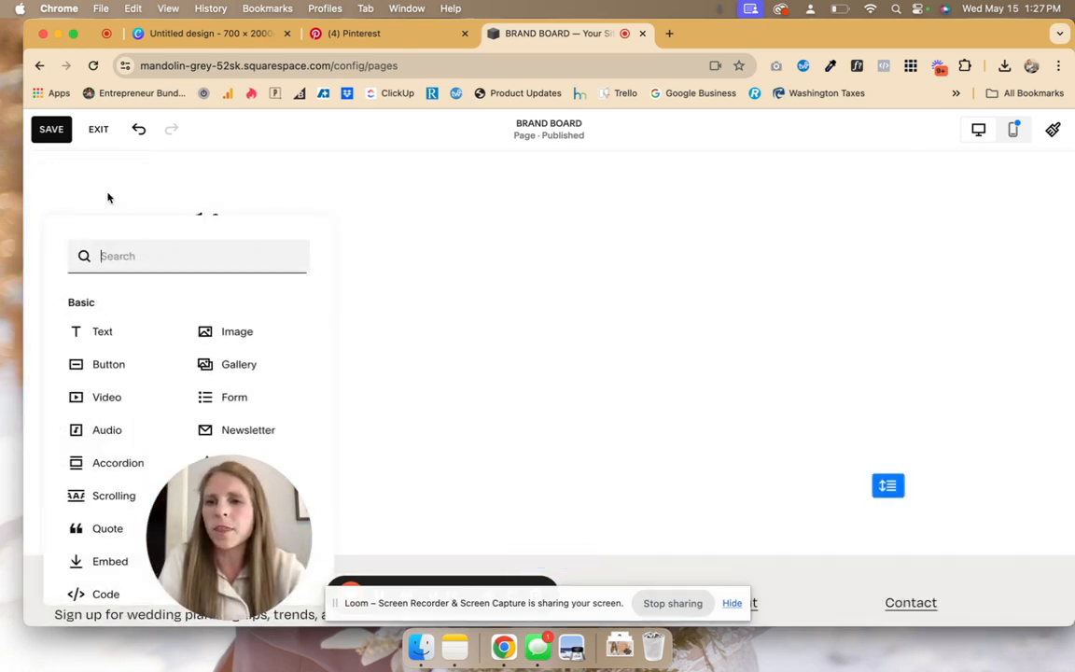
pyautogui.click(109, 364)
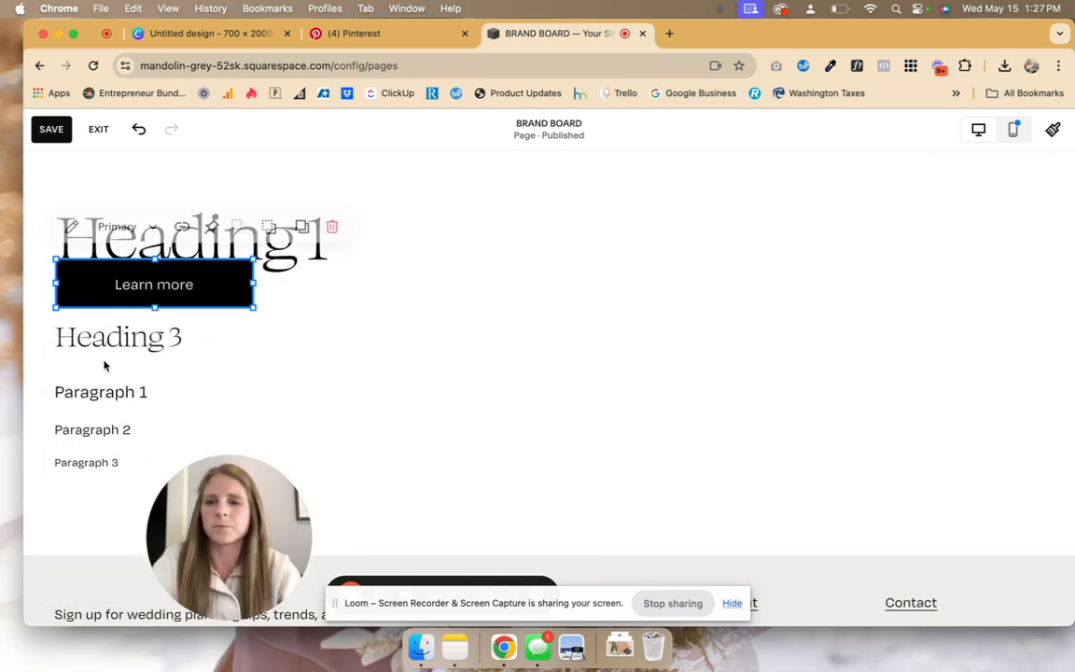
pyautogui.moveTo(172, 277); pyautogui.dragTo(512, 234)
# - Change the new button's text to "Primary button"
pyautogui.doubleClick(512, 234)
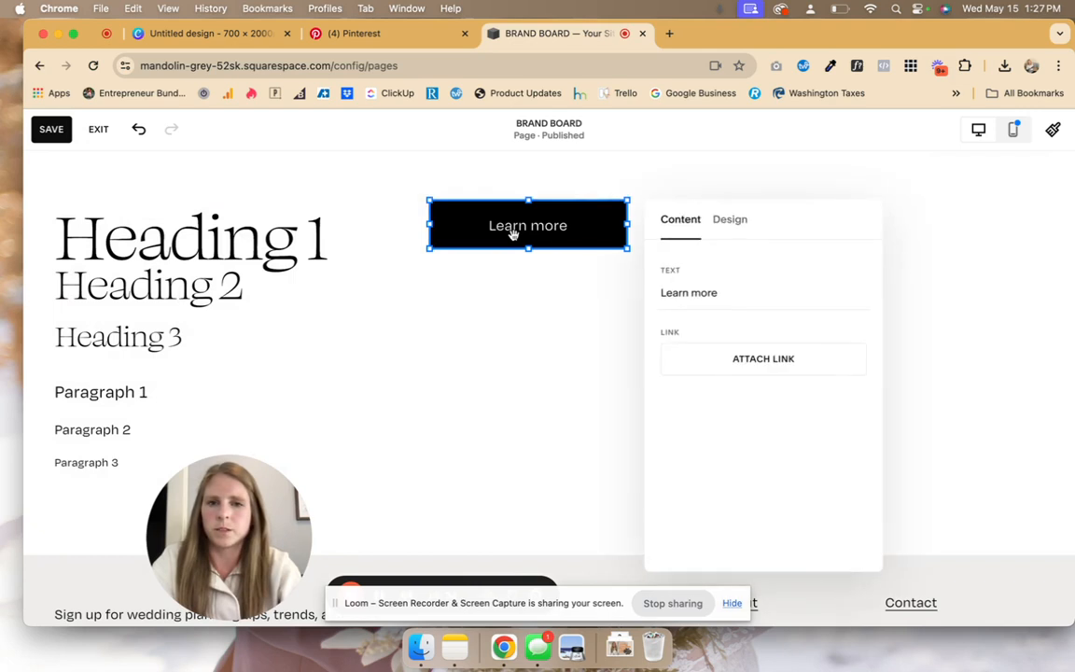
pyautogui.click(698, 293)
pyautogui.press('super+a')
pyautogui.write('Primary button')
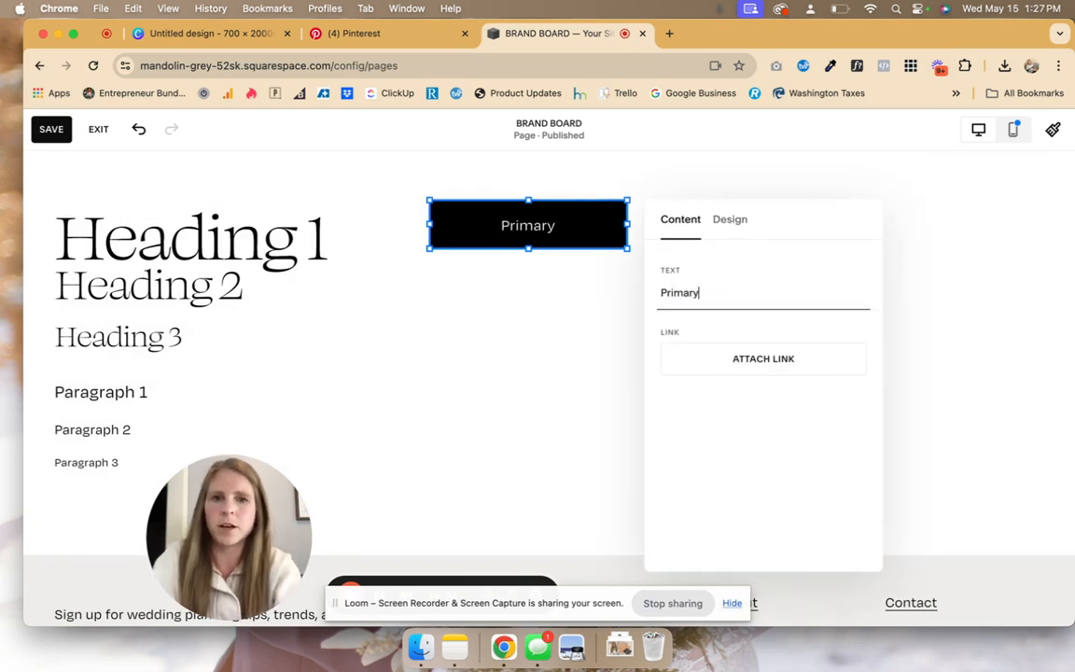
pyautogui.click(569, 434)
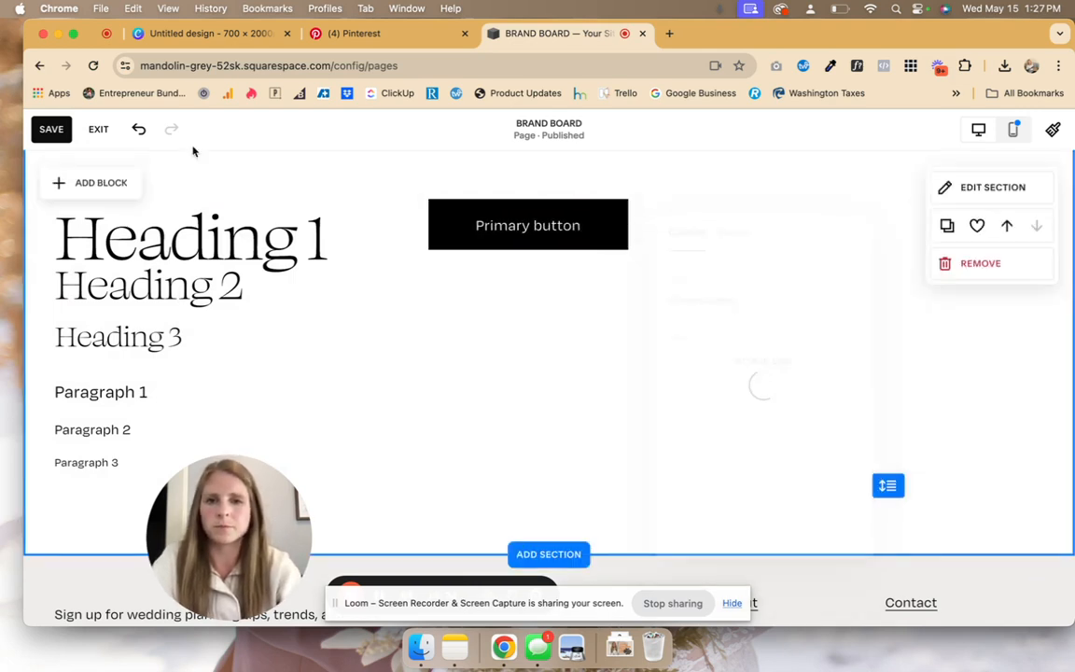
# - Add another button block below the primary button and assign it the Secondary Button style
pyautogui.click(86, 183)
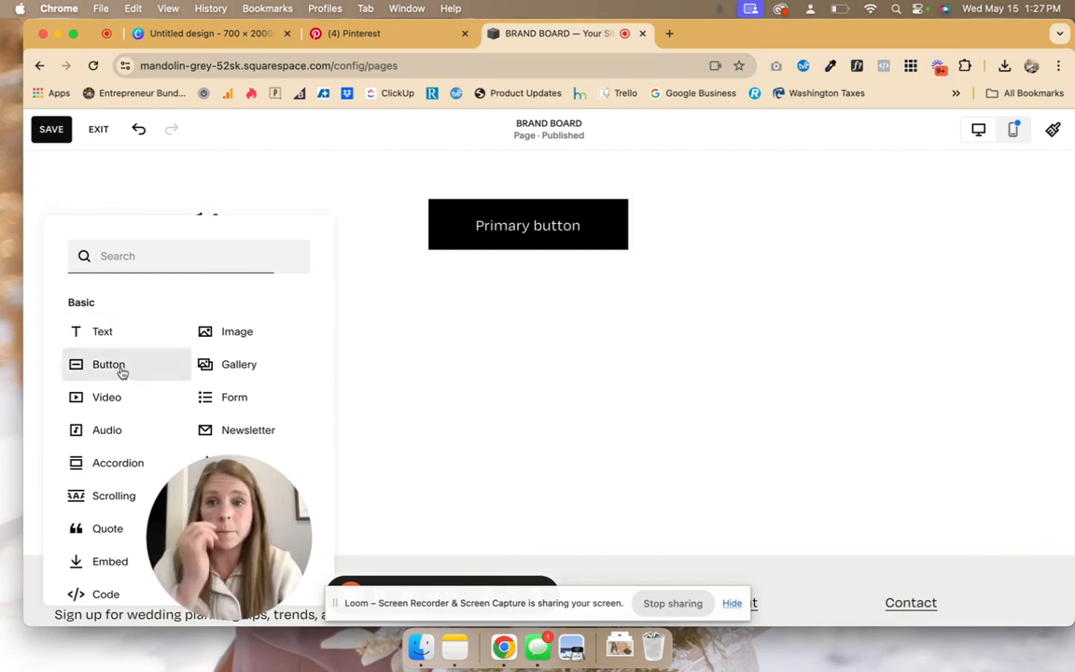
pyautogui.moveTo(121, 373); pyautogui.dragTo(473, 300)
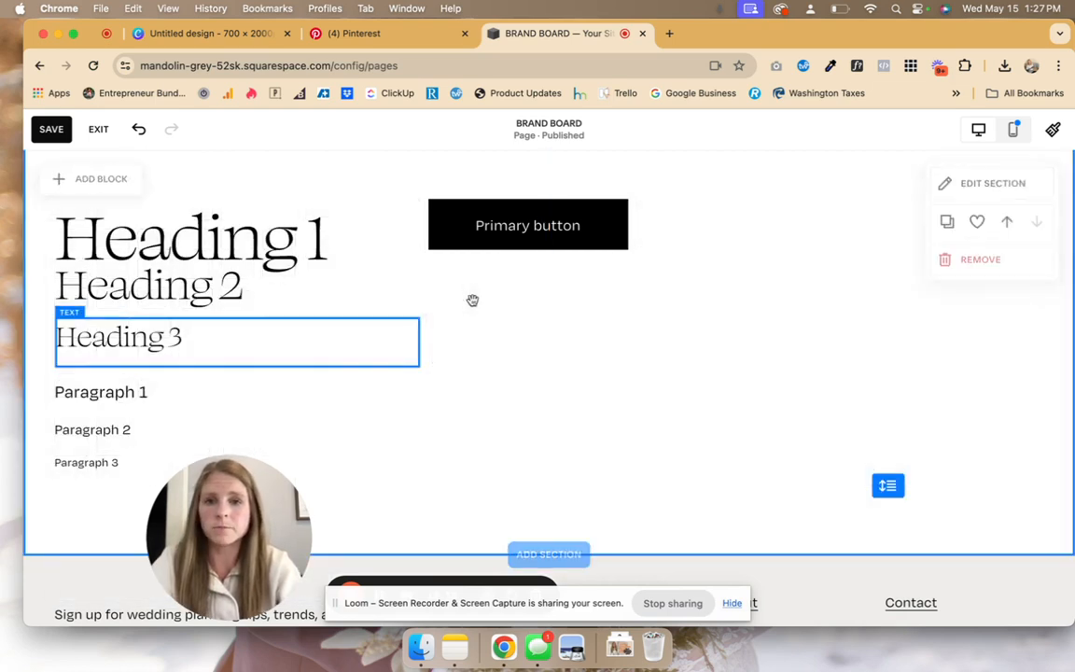
pyautogui.doubleClick(523, 312)
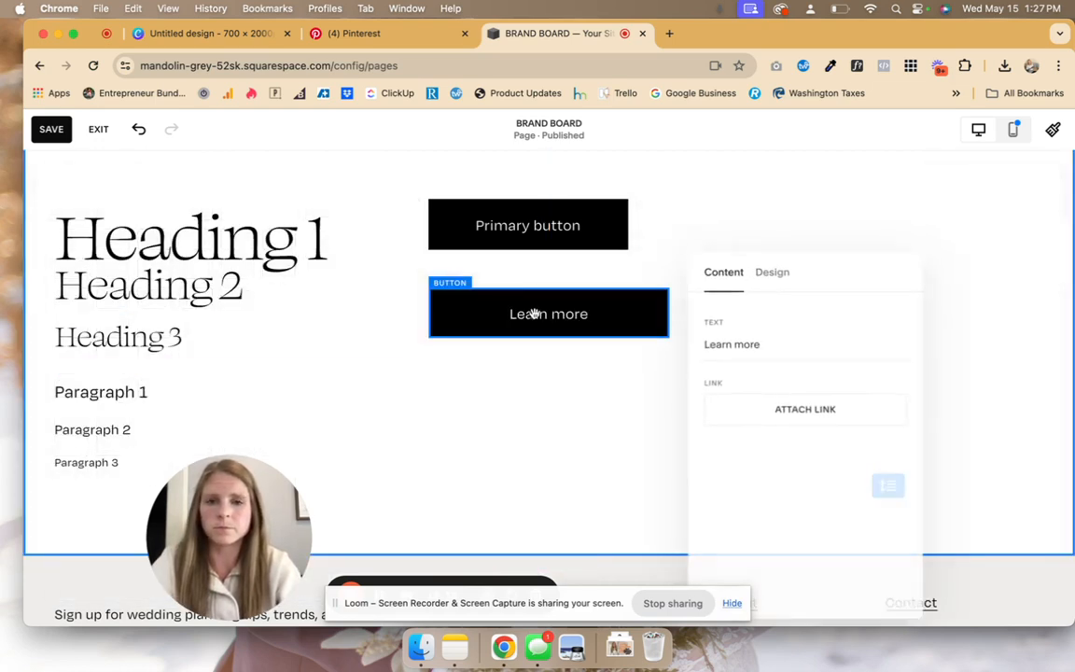
pyautogui.click(767, 273)
pyautogui.click(790, 344)
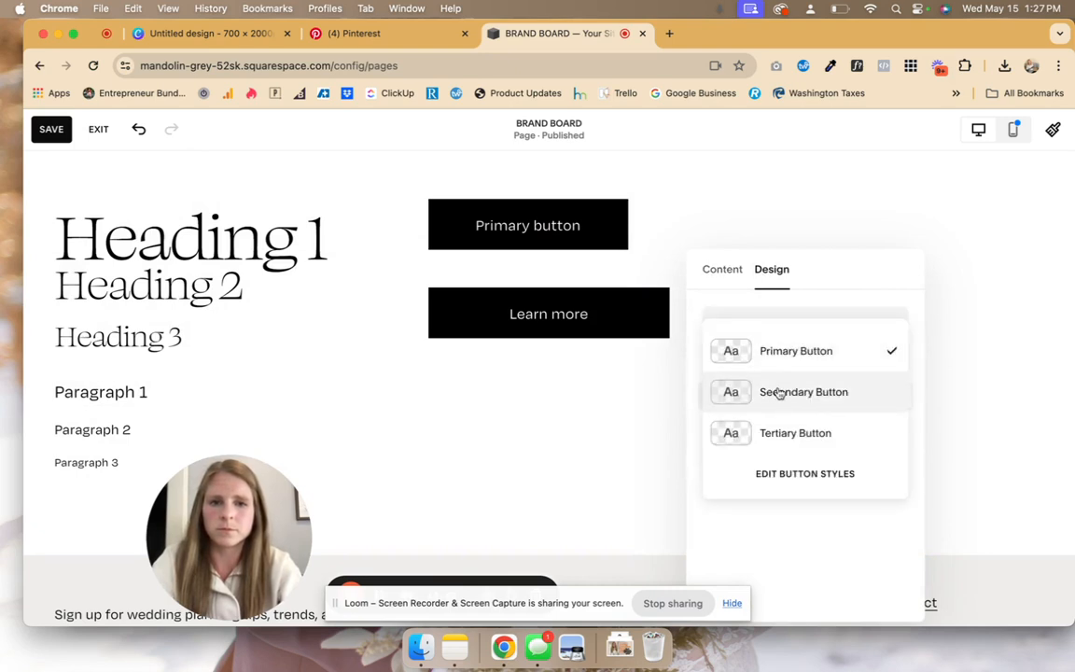
pyautogui.click(780, 391)
# - Change the lower button's text to "Secondary button" and save the page
pyautogui.click(725, 272)
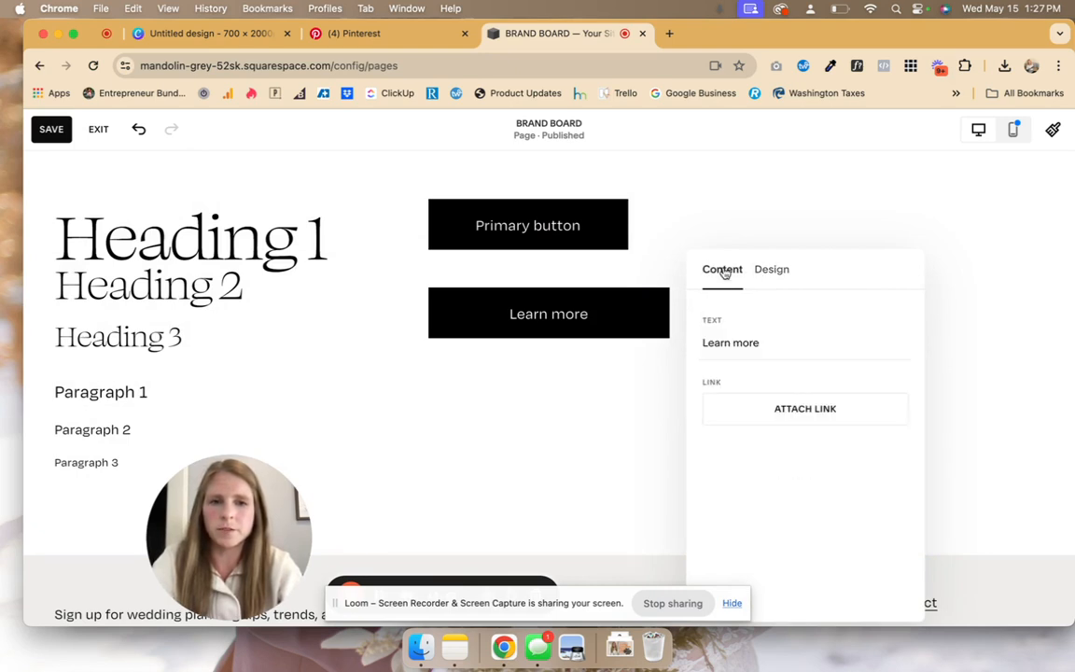
pyautogui.tripleClick(757, 343)
pyautogui.write('Se')
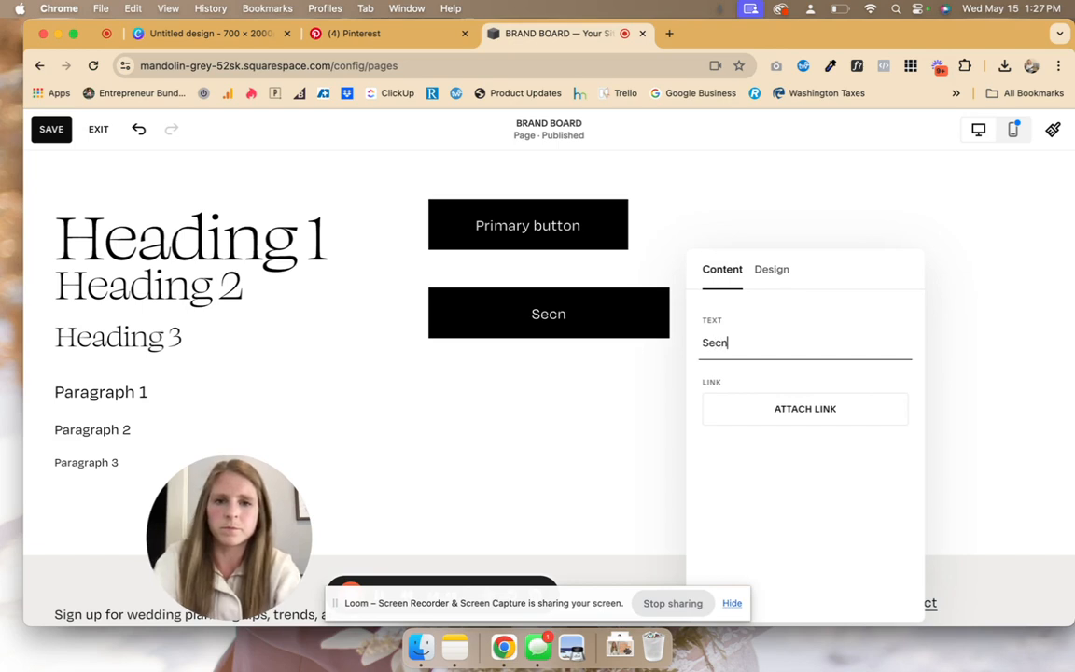
pyautogui.write('condary button')
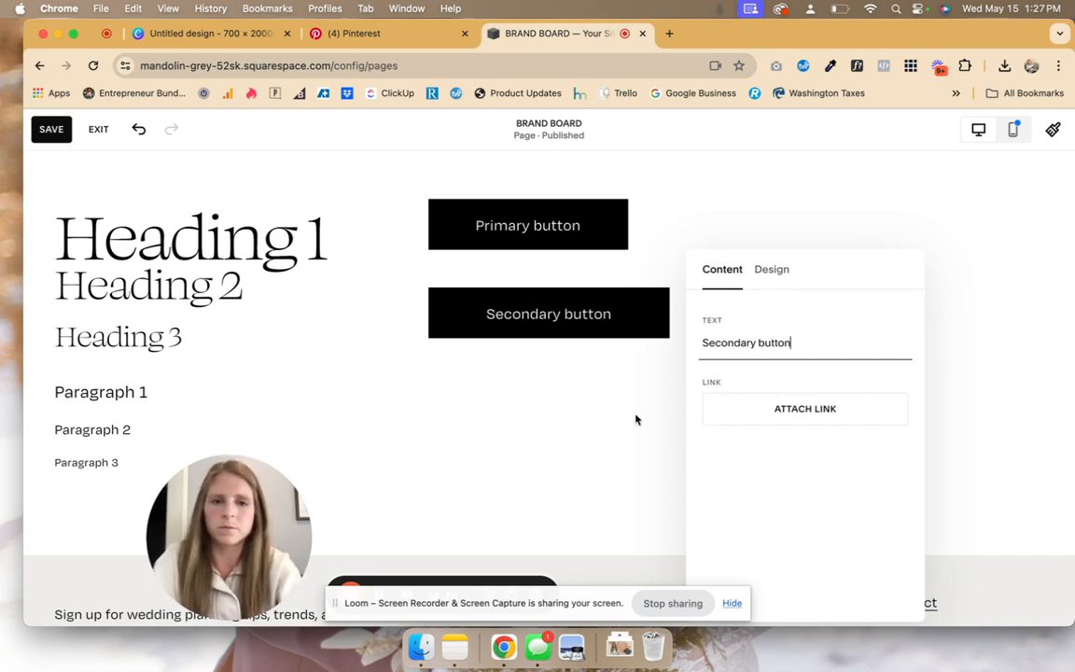
pyautogui.click(570, 460)
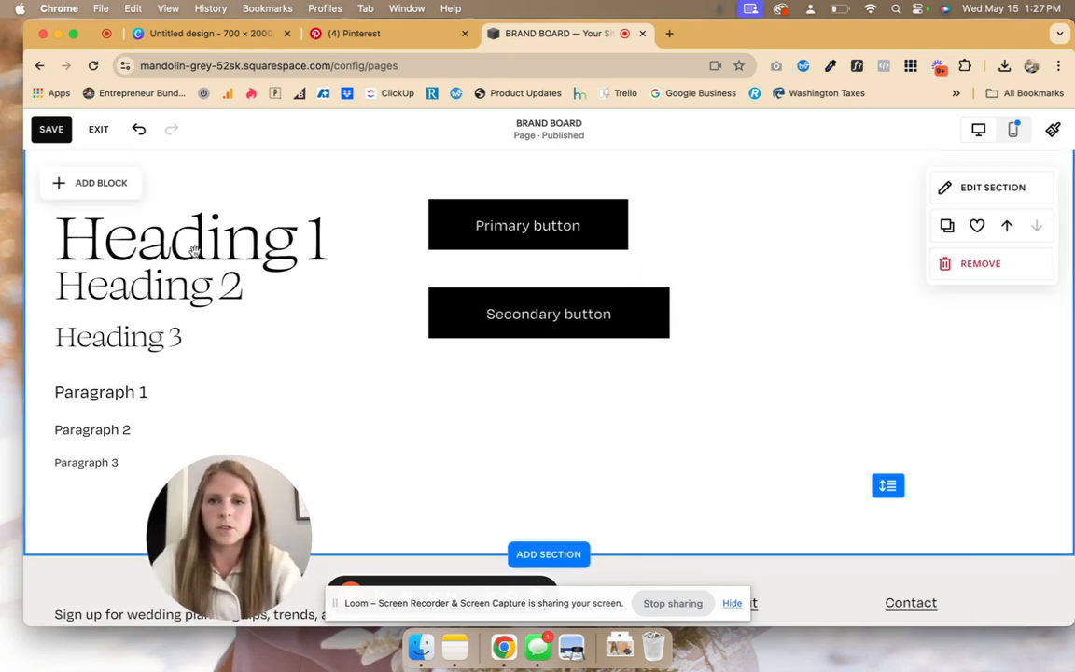
pyautogui.click(58, 128)
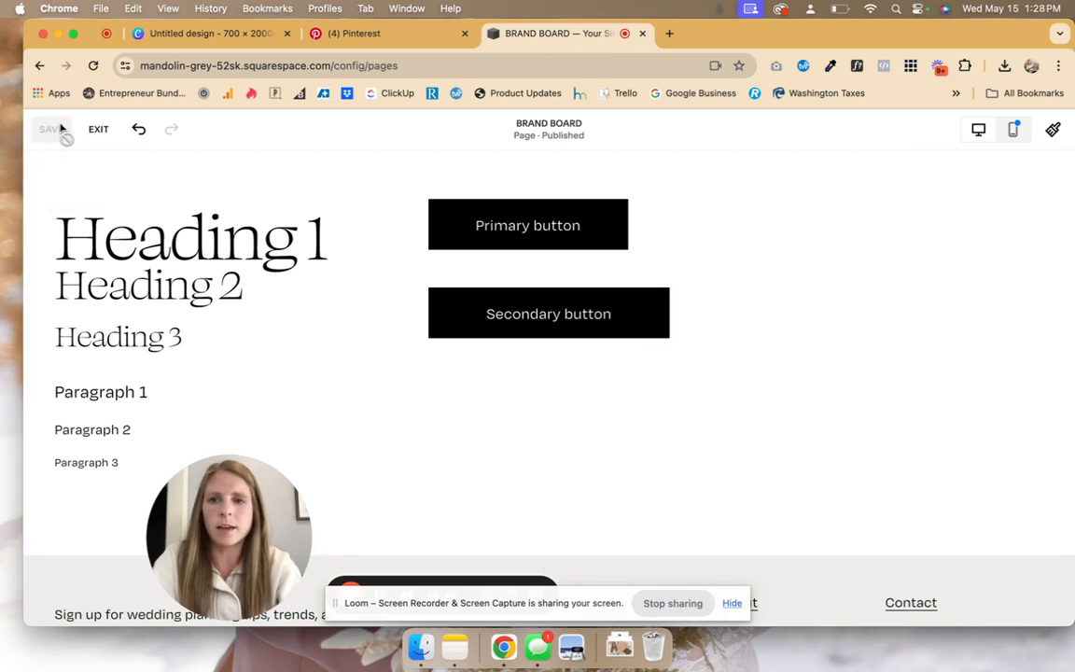
# - Set the Heading 1 size to 4.8rem in the site-wide heading font styles
pyautogui.click(1054, 131)
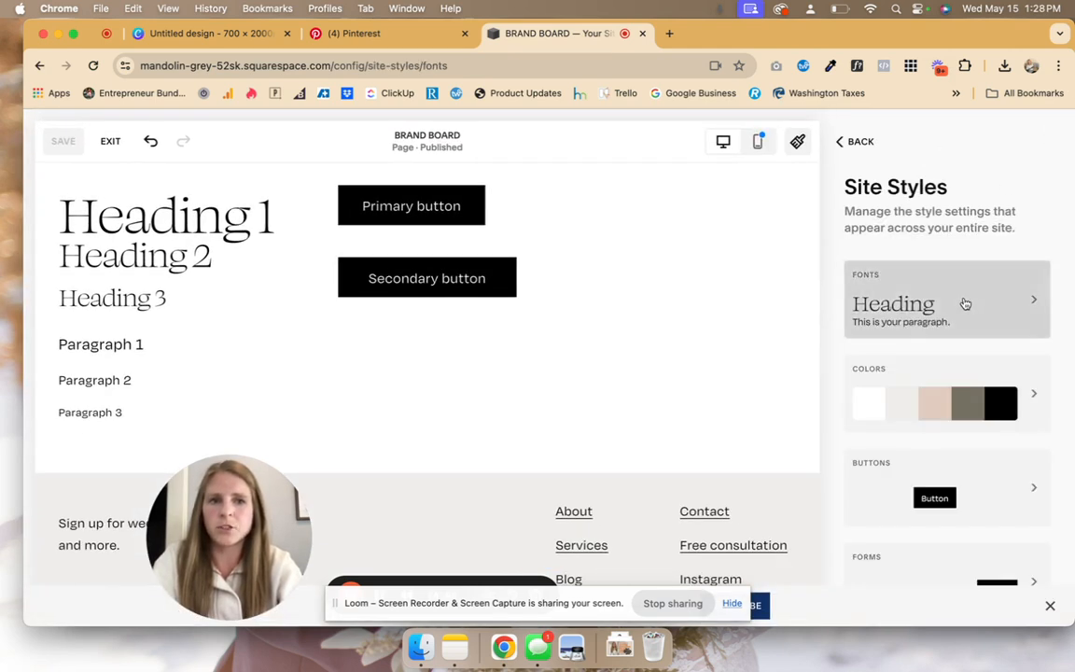
pyautogui.click(963, 302)
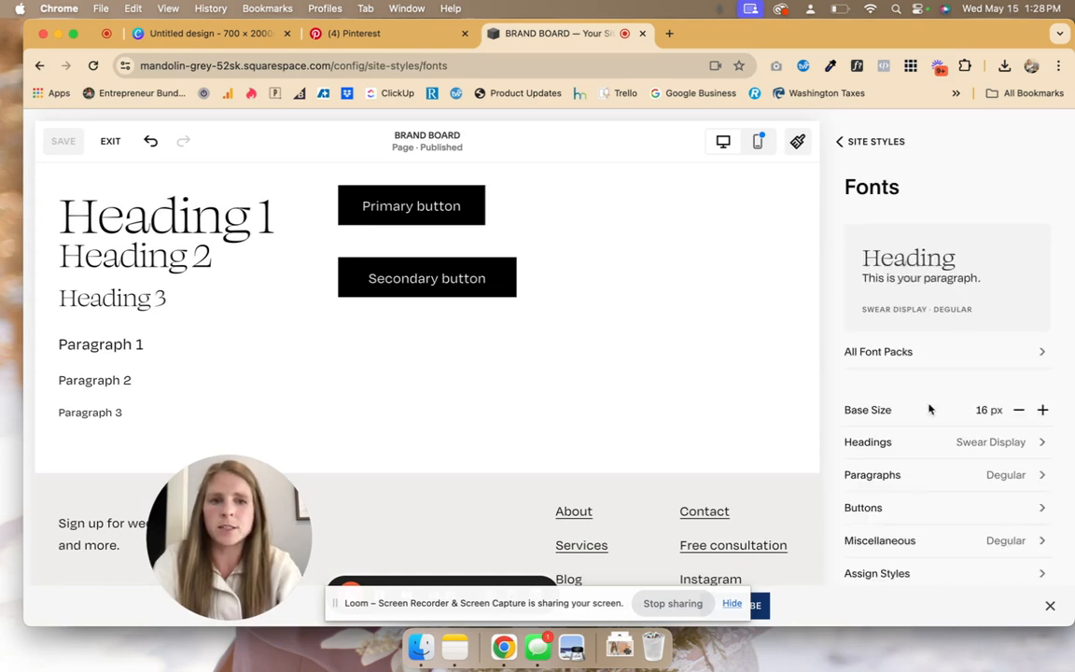
pyautogui.scroll(-1, 930, 409)
pyautogui.click(919, 411)
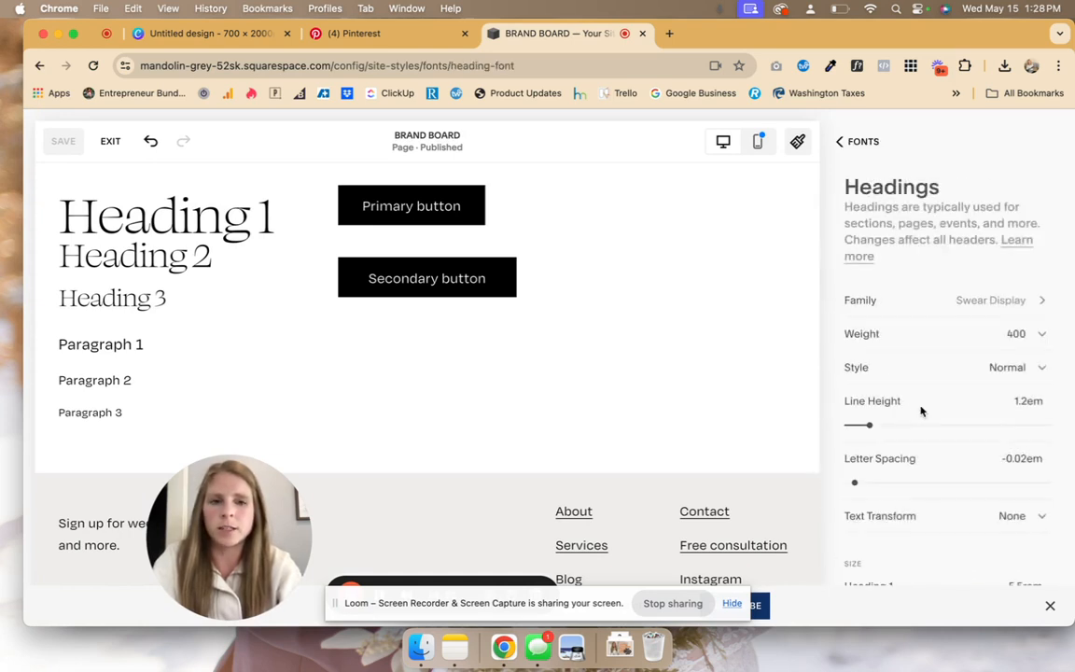
pyautogui.scroll(-5, 920, 411)
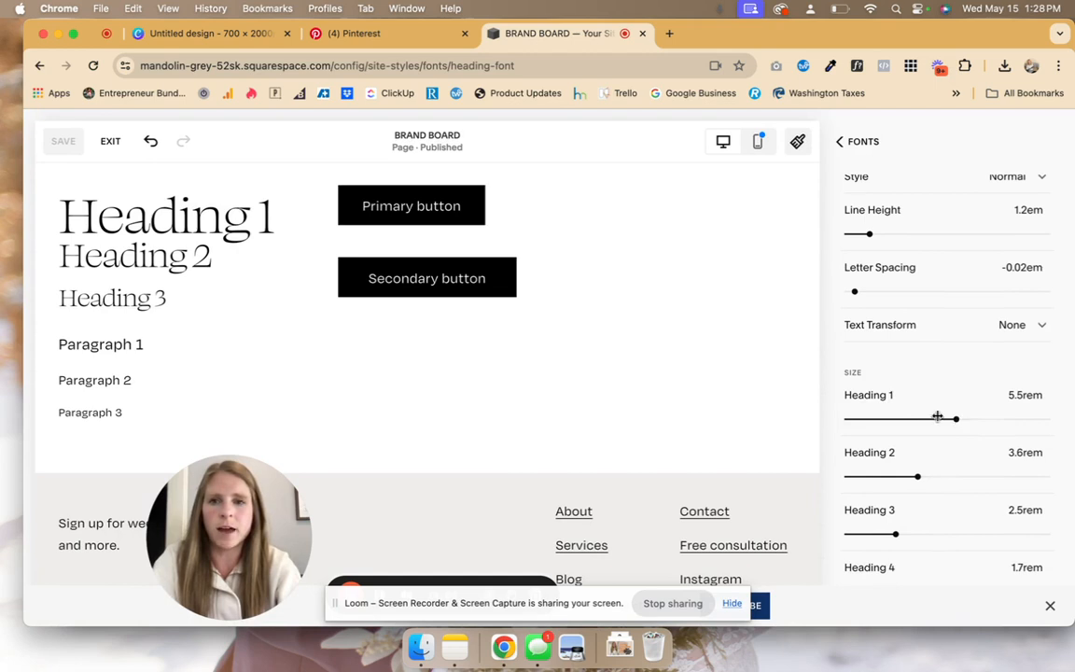
pyautogui.moveTo(937, 417); pyautogui.dragTo(942, 419)
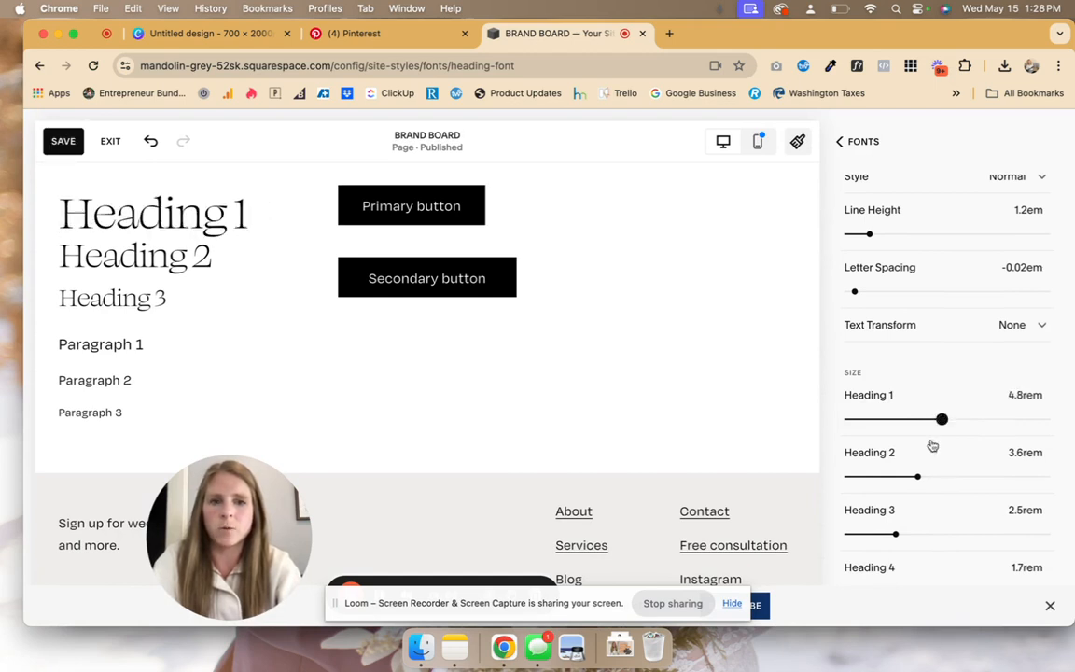
# - Set the Heading 2 size to 2.7rem and the Heading 3 size to 1.9rem
pyautogui.moveTo(919, 483); pyautogui.dragTo(900, 488)
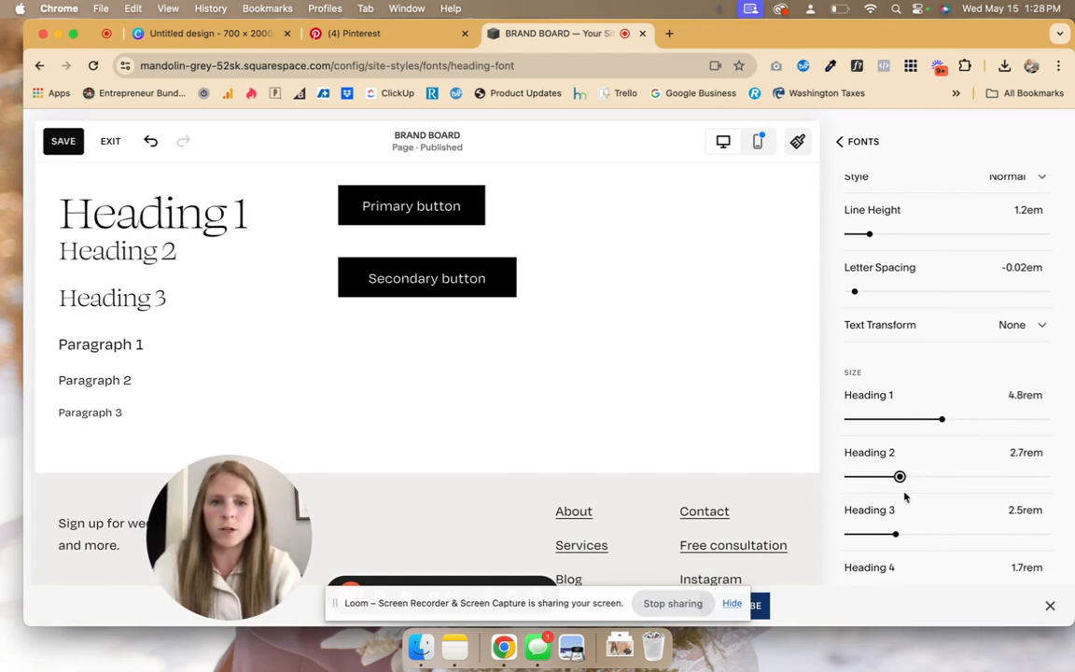
pyautogui.moveTo(895, 530); pyautogui.dragTo(883, 532)
pyautogui.scroll(-1, 885, 534)
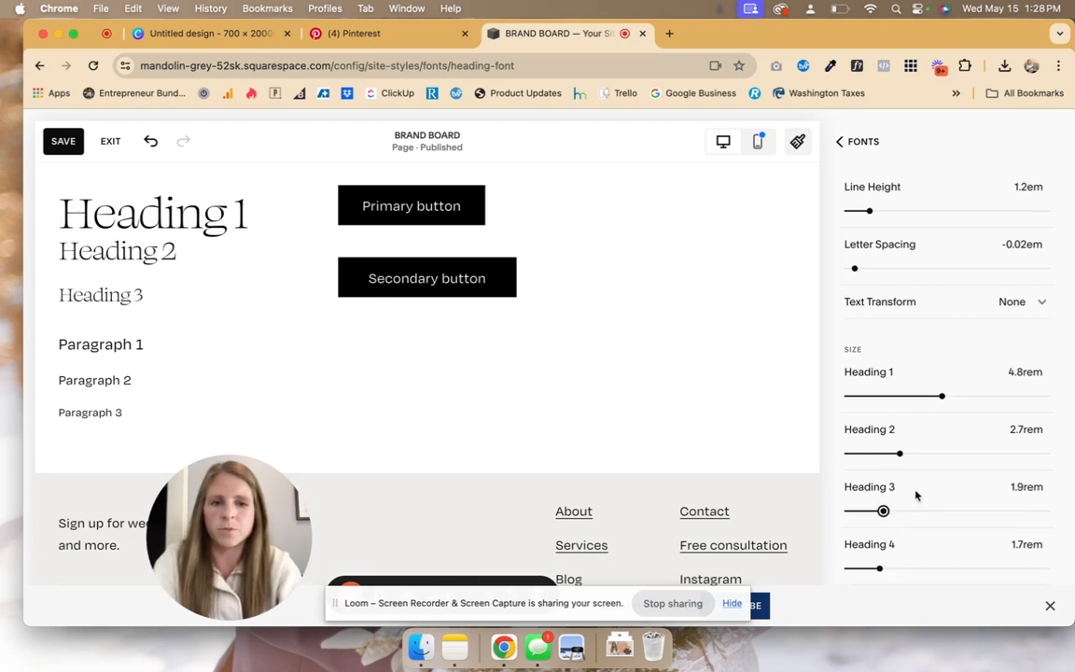
# - Give the site-wide secondary button style the Underline shape with a 2px outline
pyautogui.scroll(5, 965, 456)
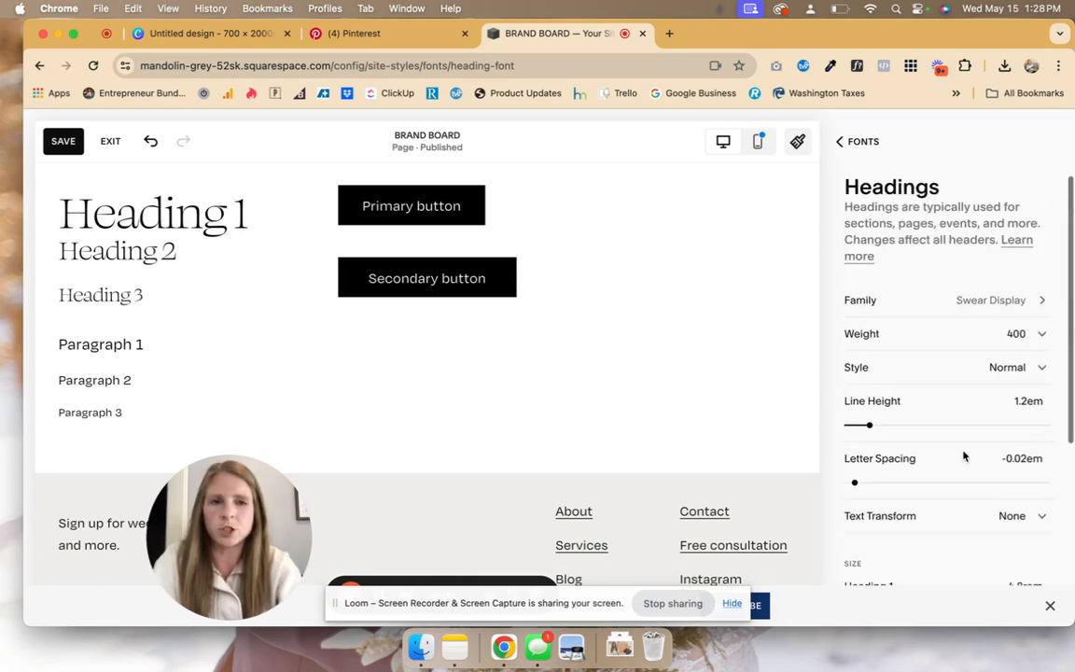
pyautogui.click(860, 142)
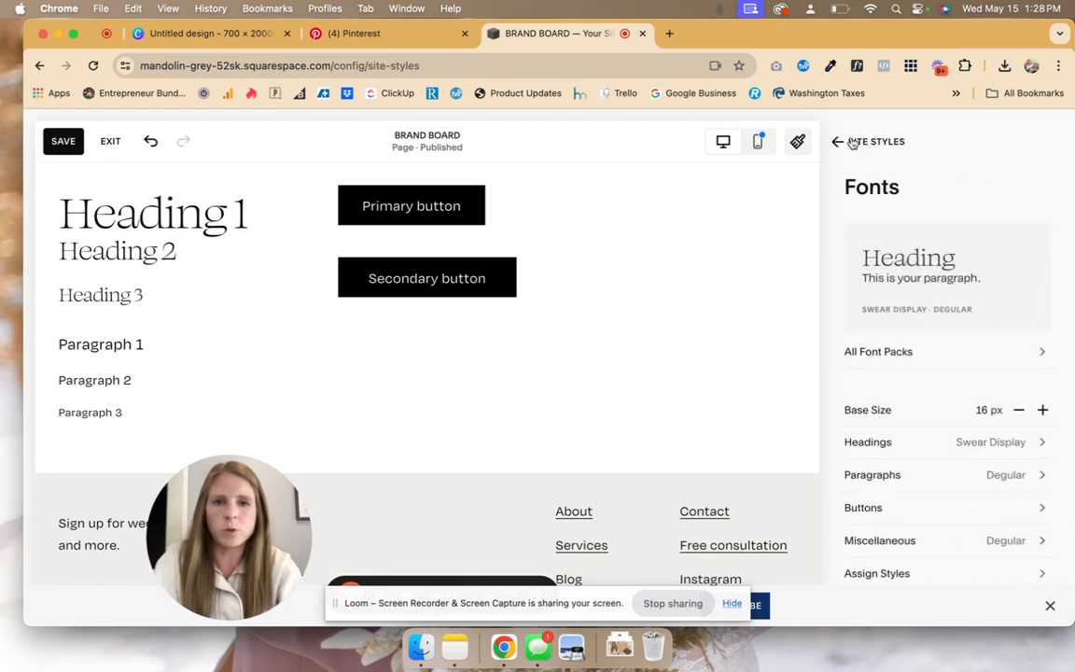
pyautogui.click(852, 143)
pyautogui.scroll(-2, 936, 315)
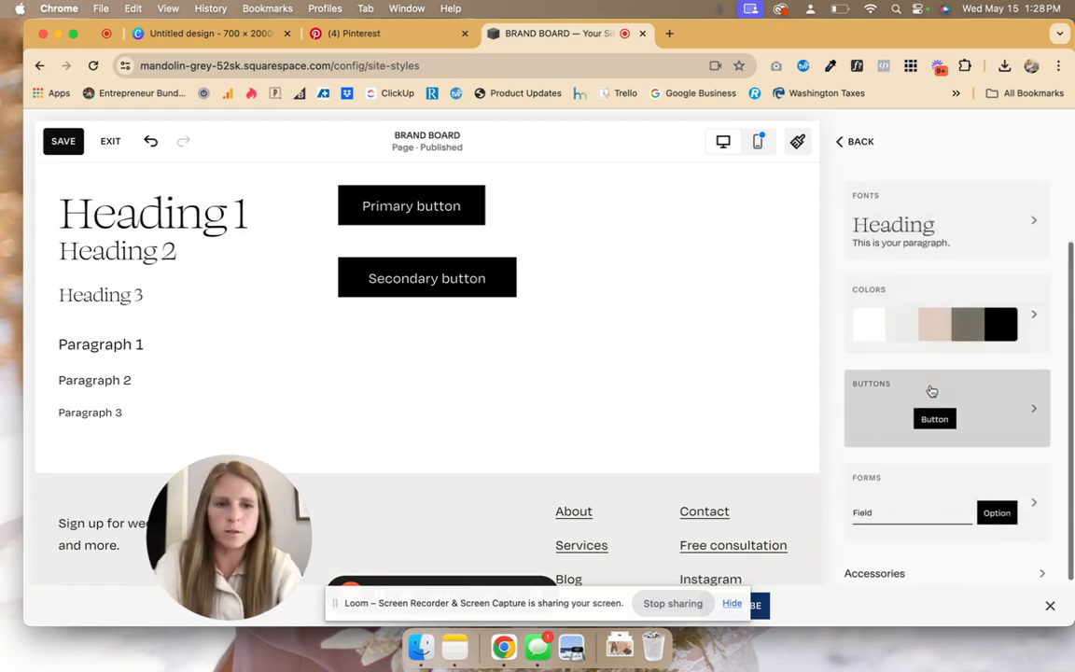
pyautogui.scroll(2, 931, 391)
pyautogui.click(895, 458)
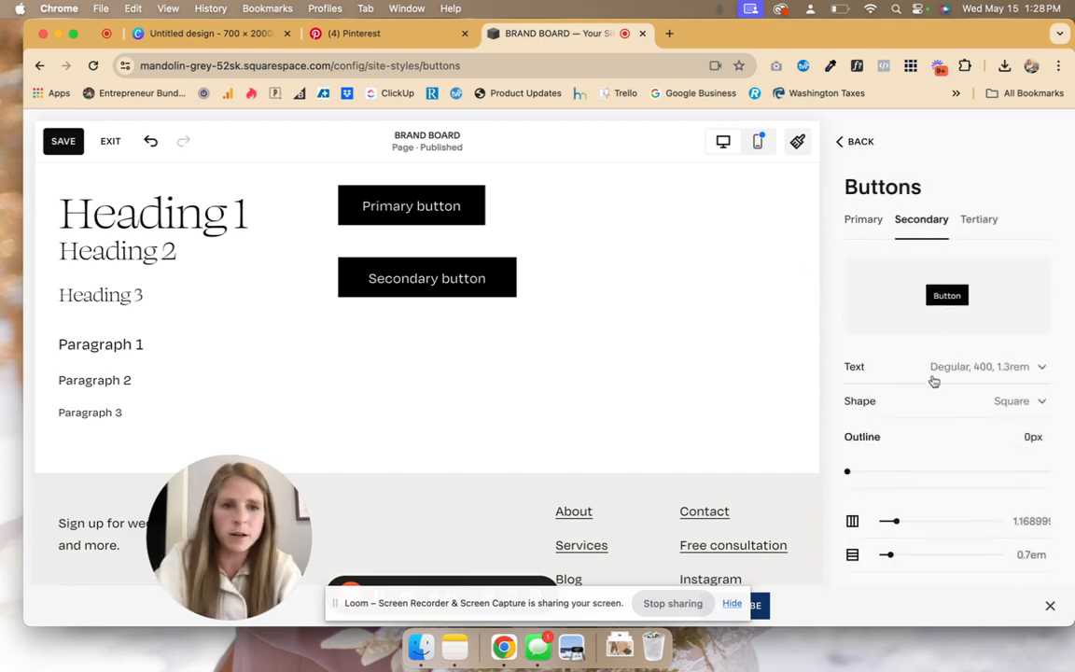
pyautogui.click(986, 402)
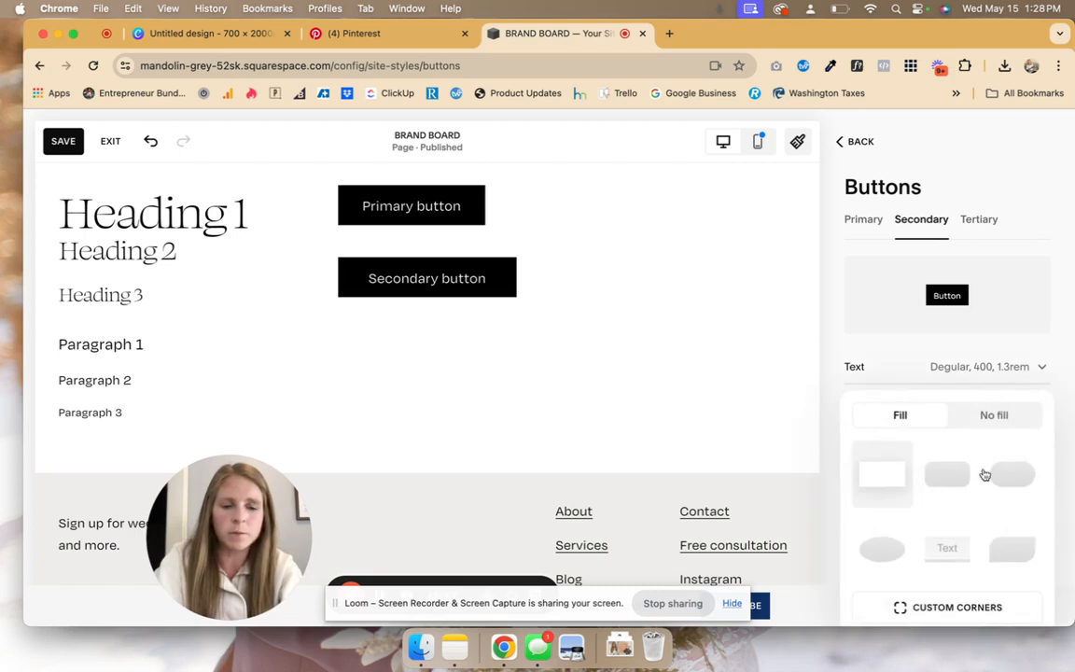
pyautogui.click(947, 548)
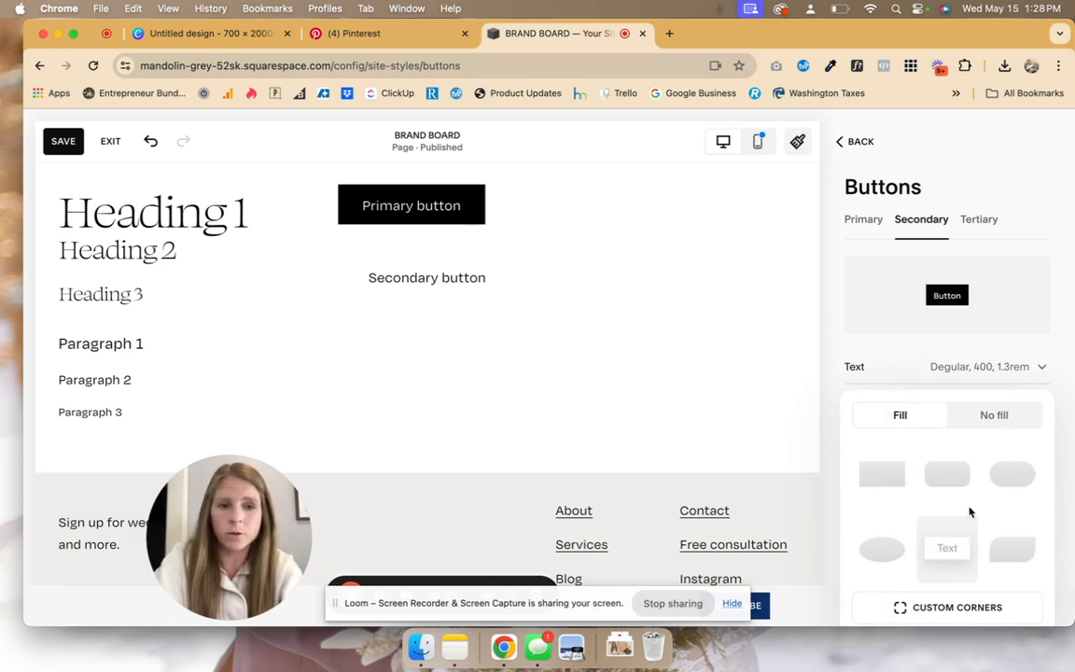
pyautogui.click(1035, 349)
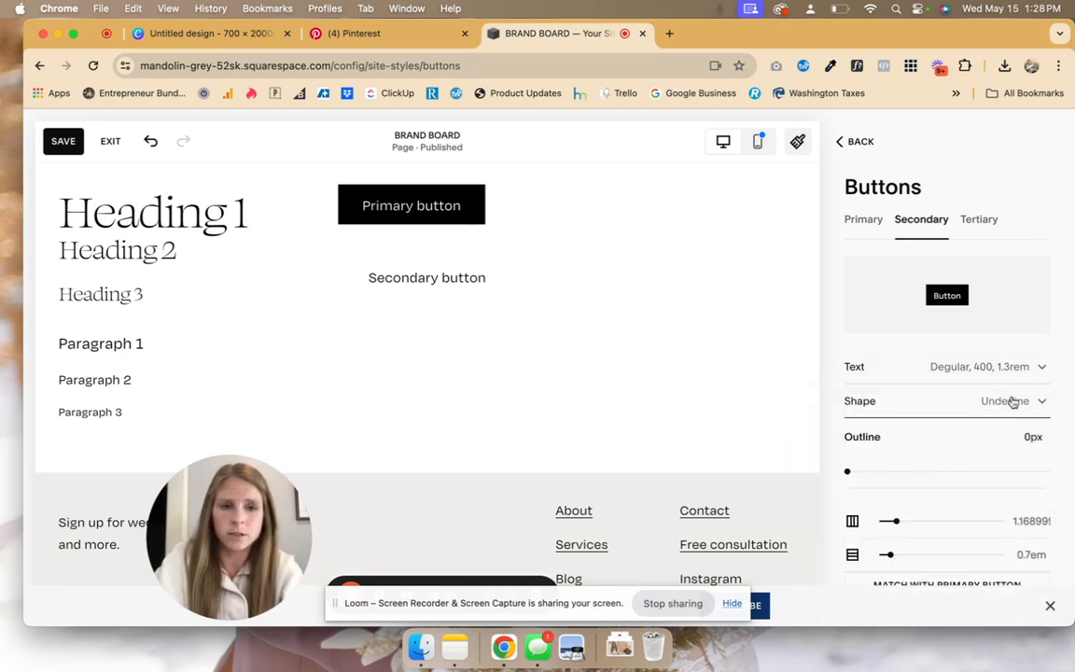
pyautogui.moveTo(846, 473); pyautogui.dragTo(887, 471)
pyautogui.scroll(-2, 886, 471)
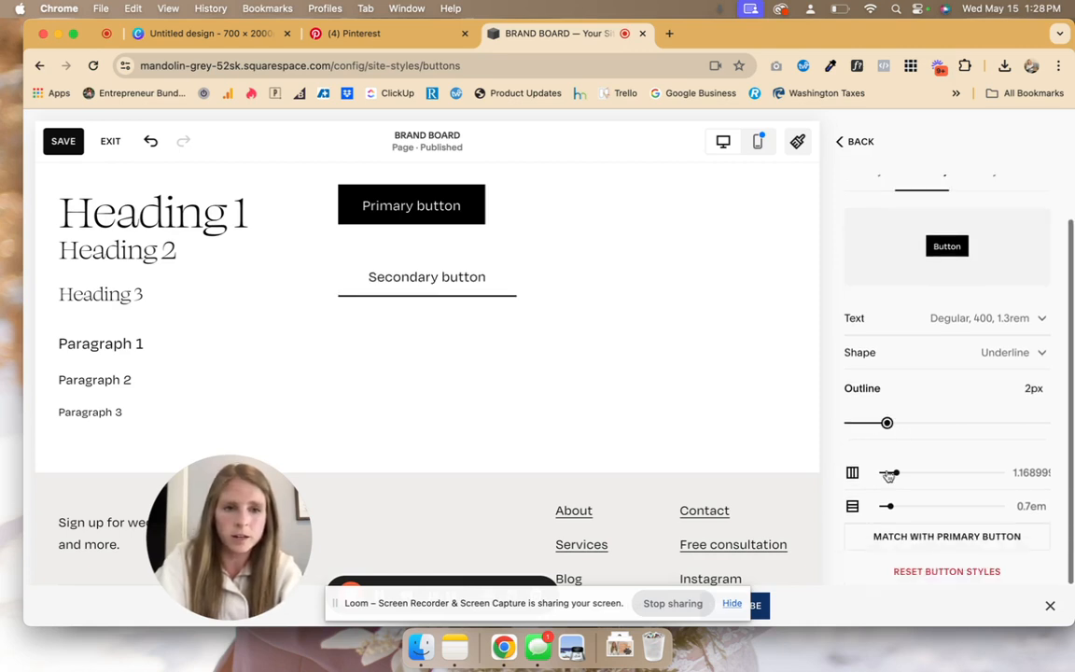
# - Check the font options for the secondary button's text and save the site style changes
pyautogui.scroll(2, 886, 472)
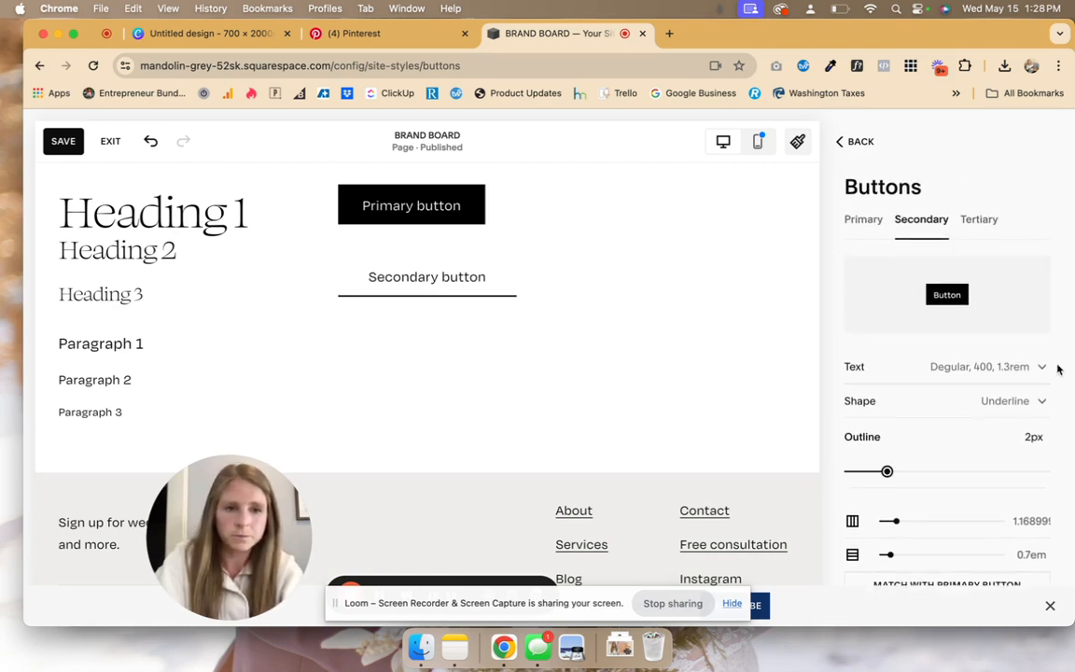
pyautogui.click(989, 373)
pyautogui.click(965, 417)
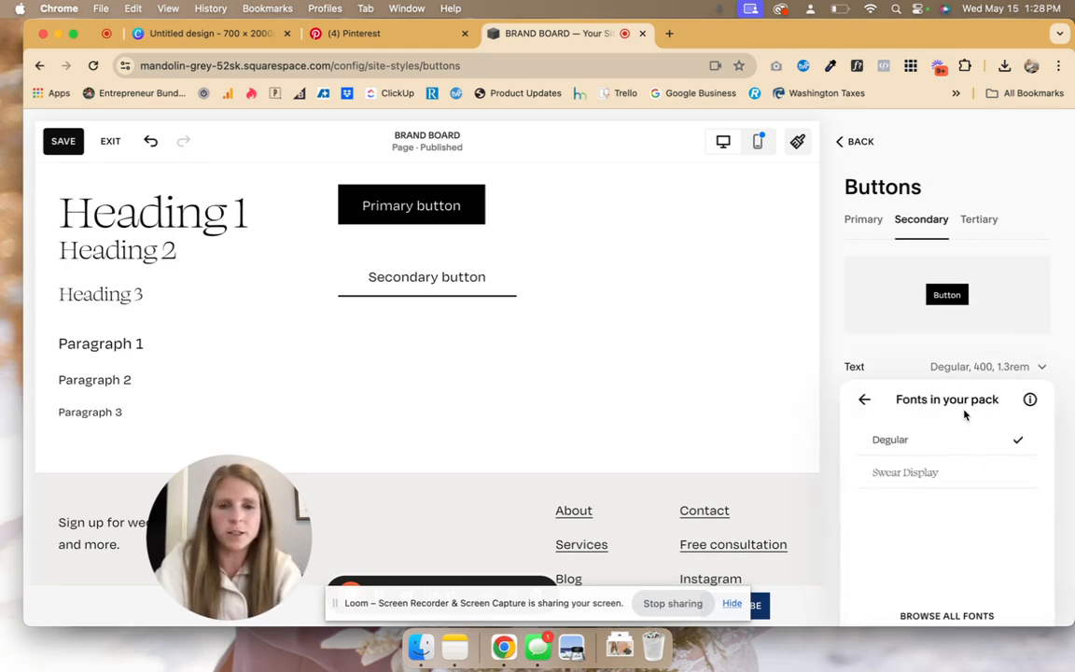
pyautogui.click(865, 401)
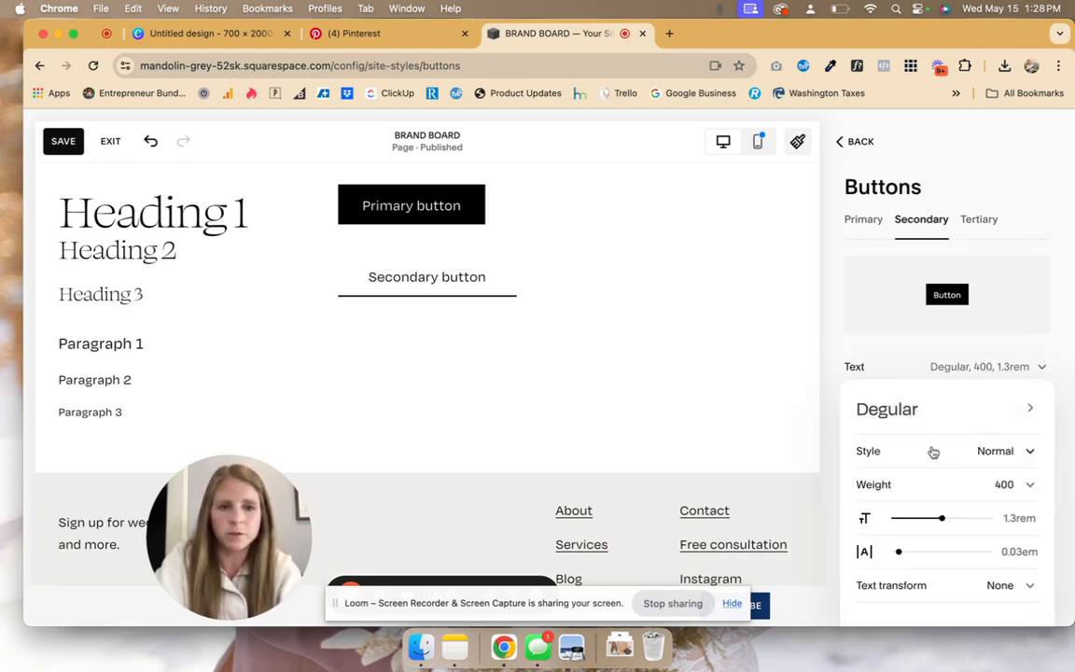
pyautogui.click(956, 410)
pyautogui.click(1059, 280)
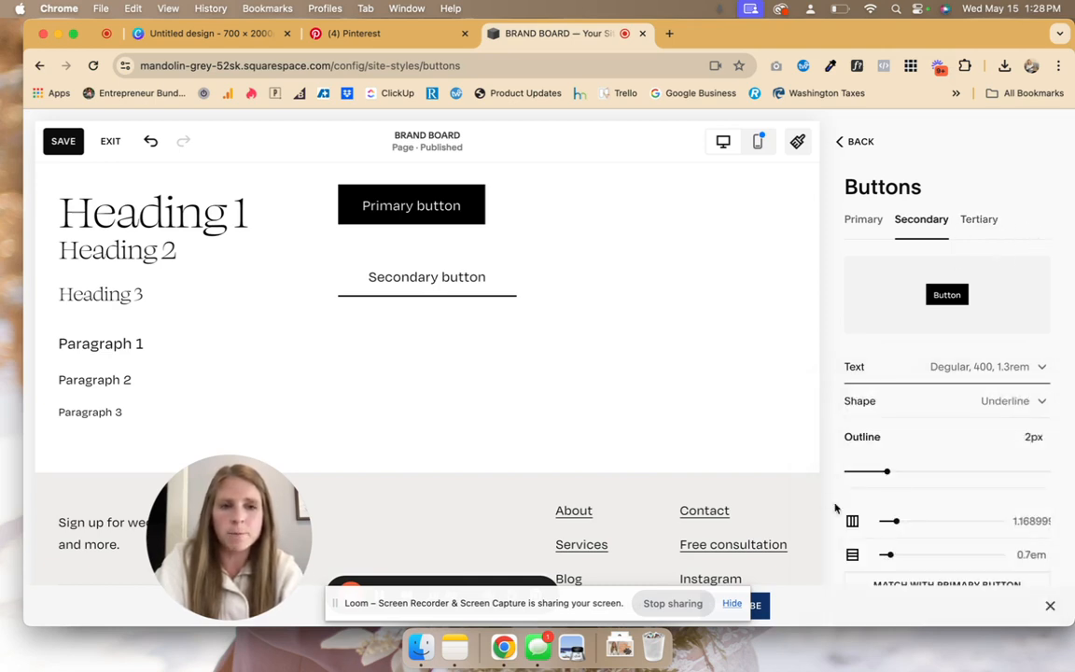
pyautogui.click(848, 142)
pyautogui.click(64, 142)
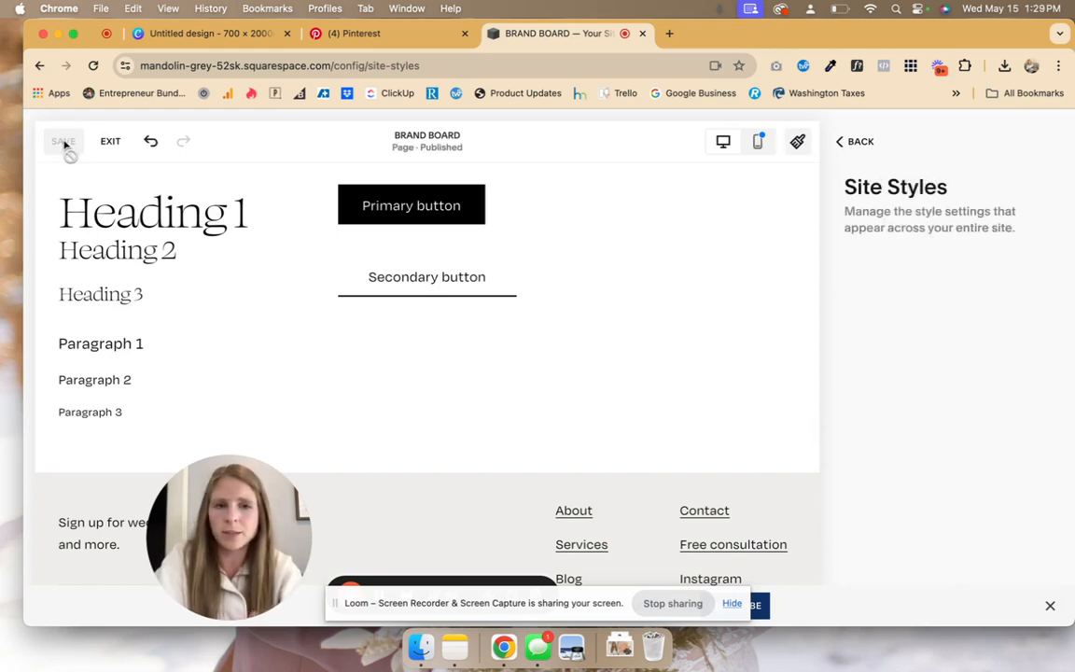
# - Examine the site's color palette editor and its list of preset palettes
pyautogui.scroll(-2, 893, 376)
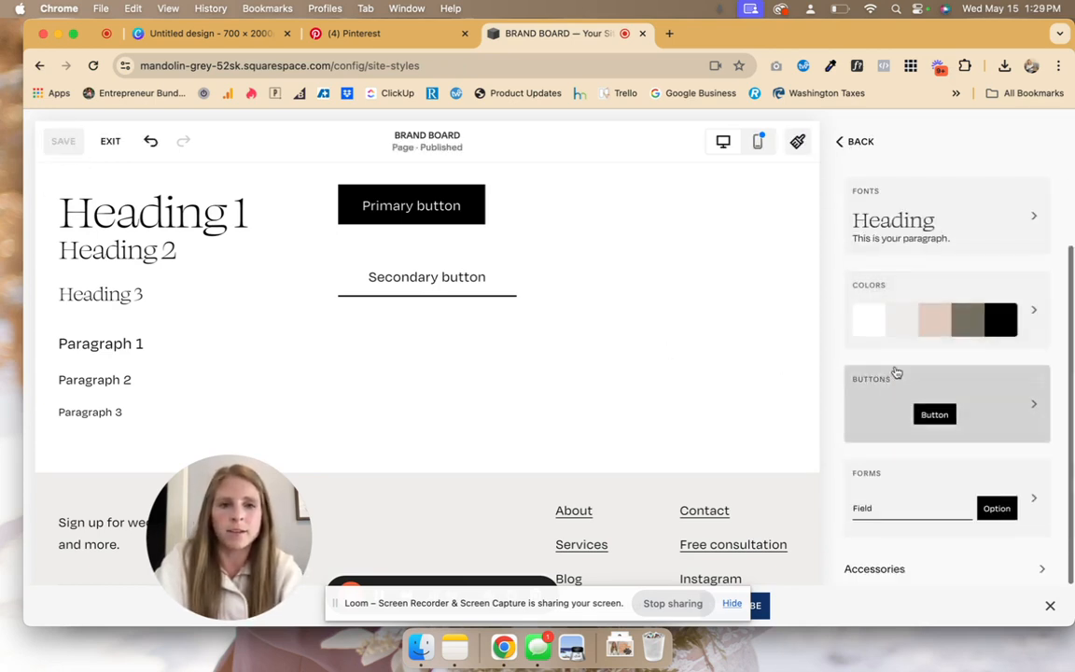
pyautogui.click(948, 298)
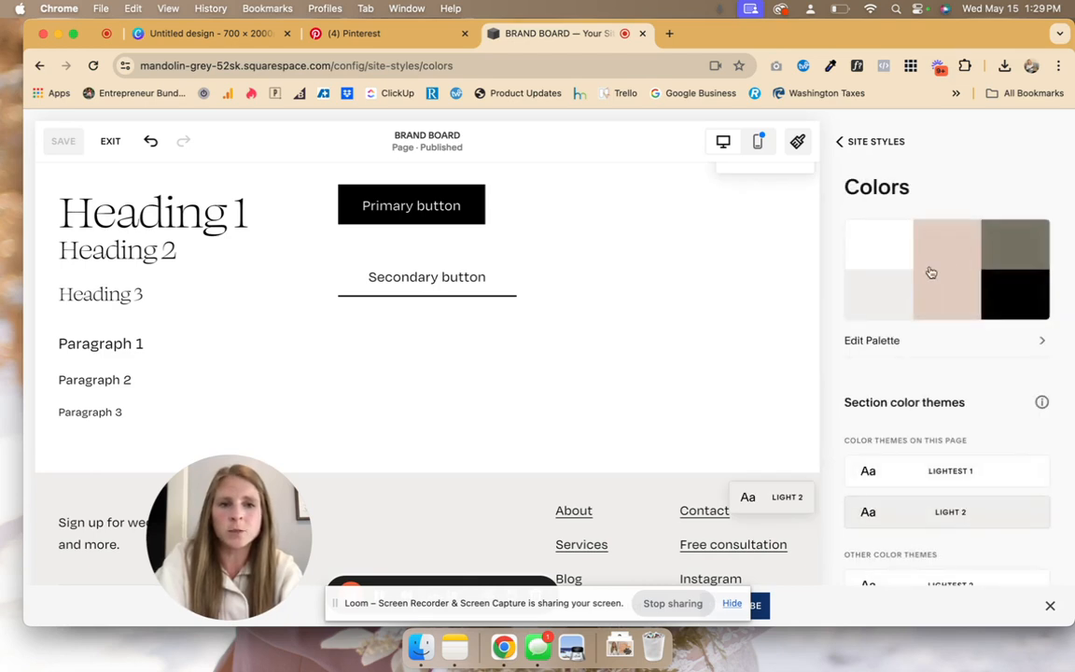
pyautogui.click(1036, 342)
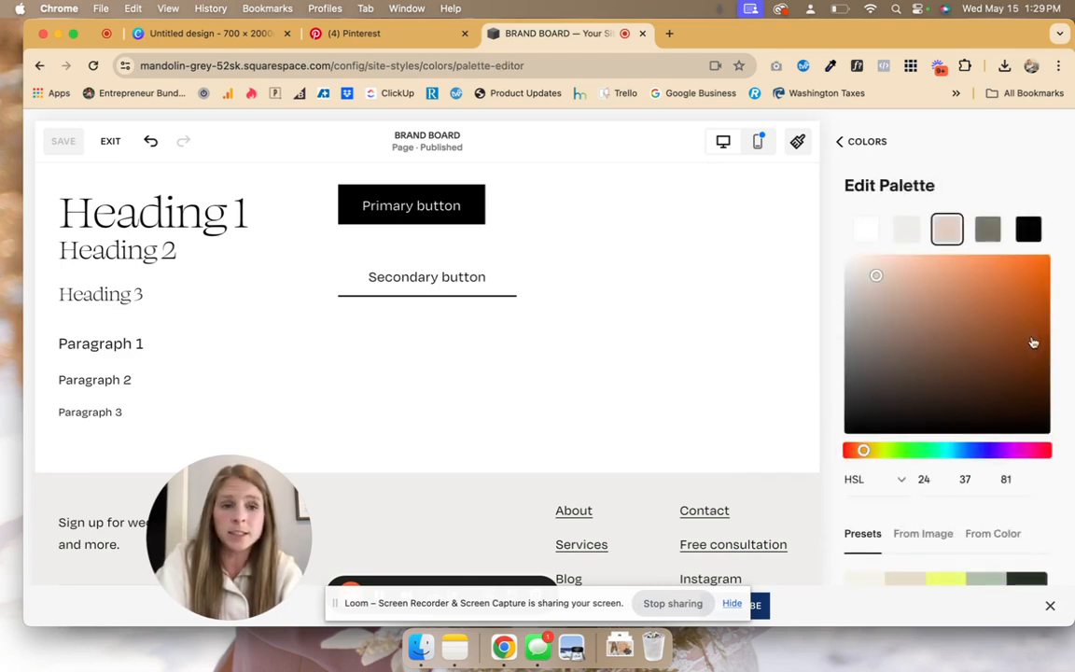
pyautogui.scroll(-4, 1034, 342)
pyautogui.scroll(-10, 1033, 341)
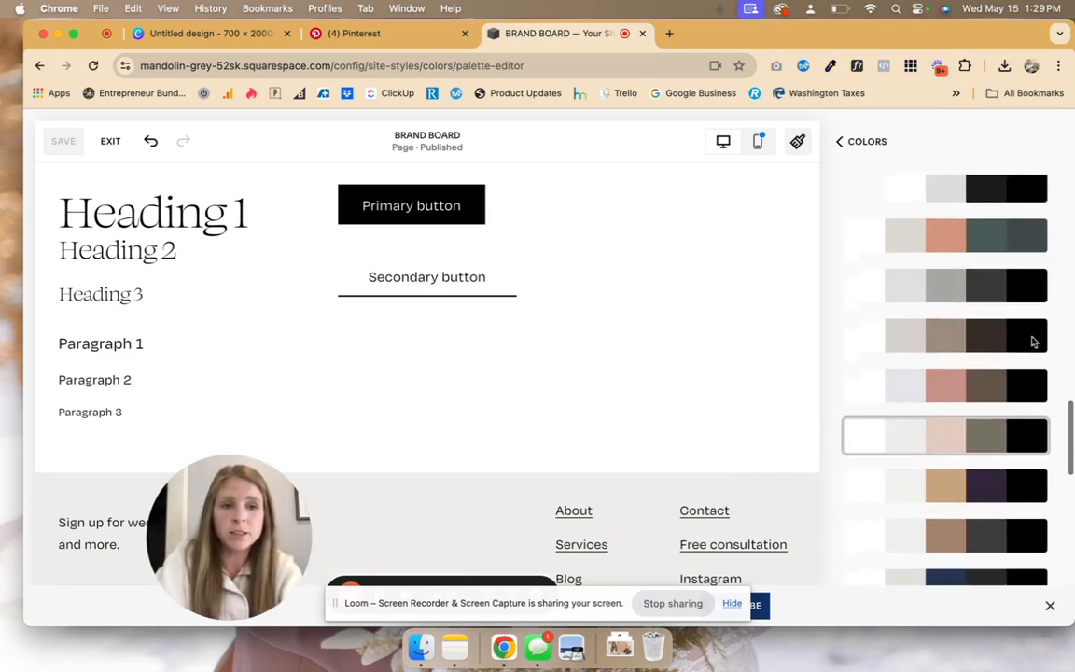
pyautogui.scroll(-8, 1033, 341)
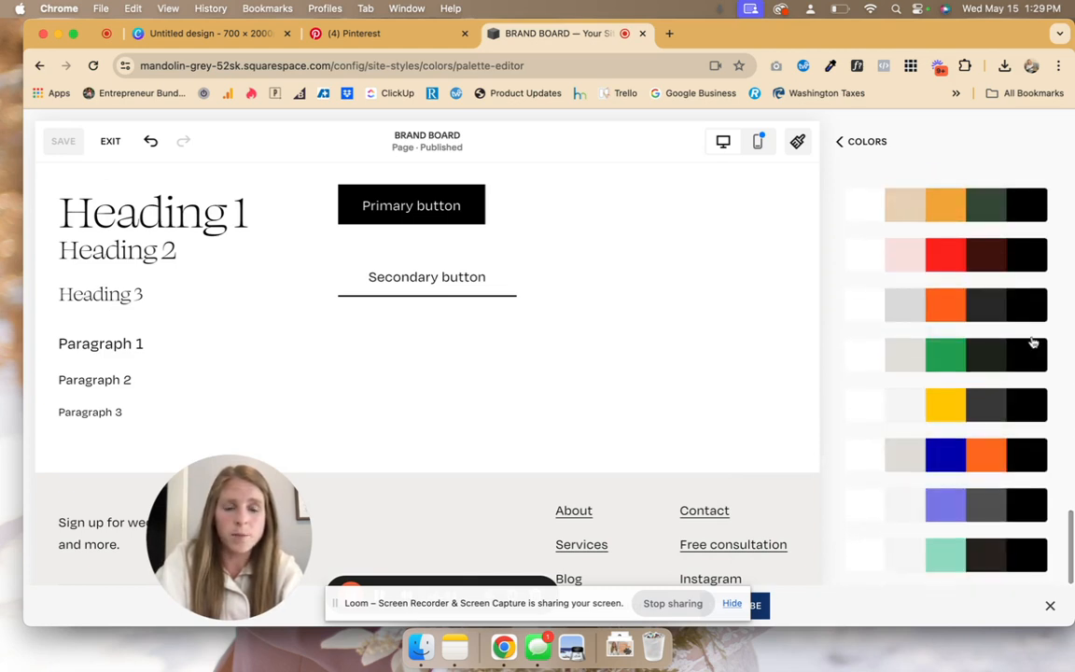
pyautogui.scroll(20, 1034, 342)
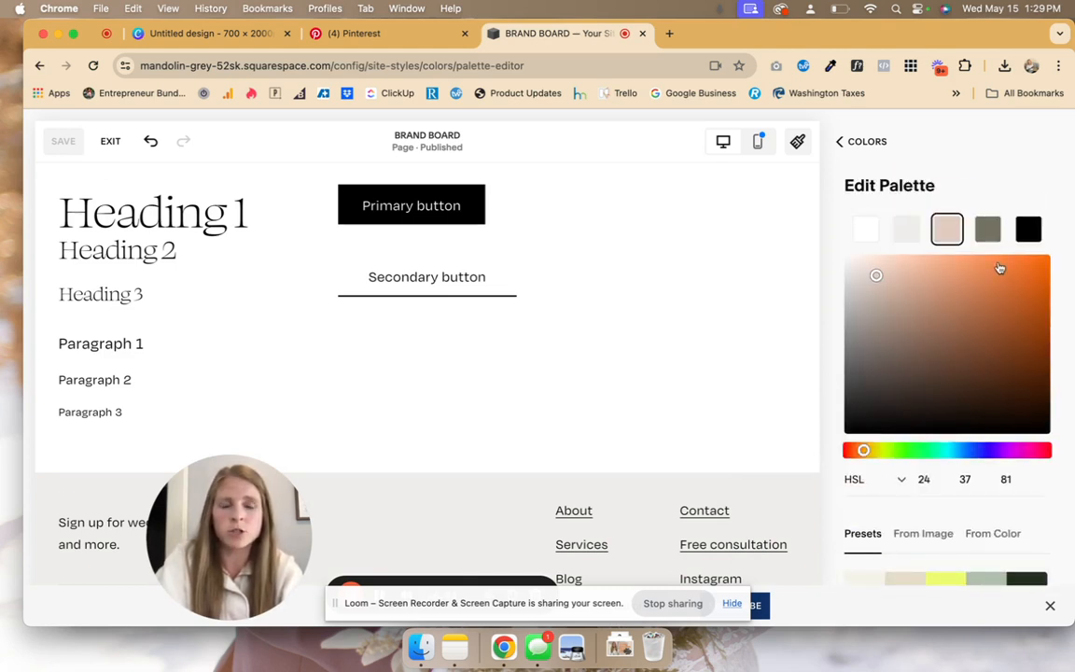
pyautogui.click(839, 140)
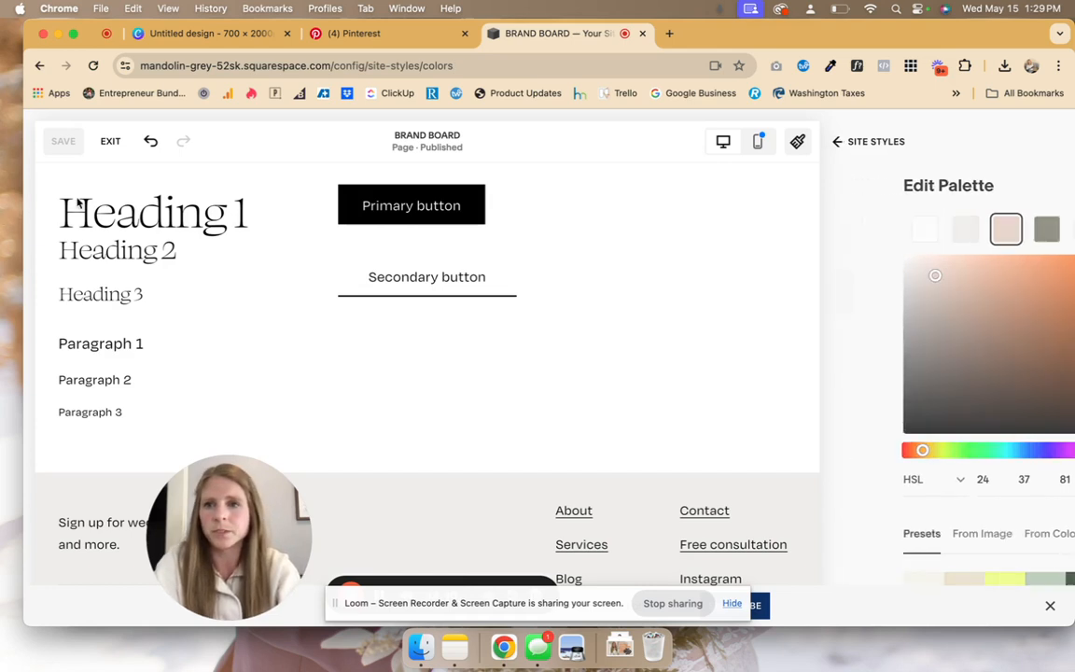
# - Exit the BRAND BOARD editor and open the unlinked Home page for editing
pyautogui.click(110, 141)
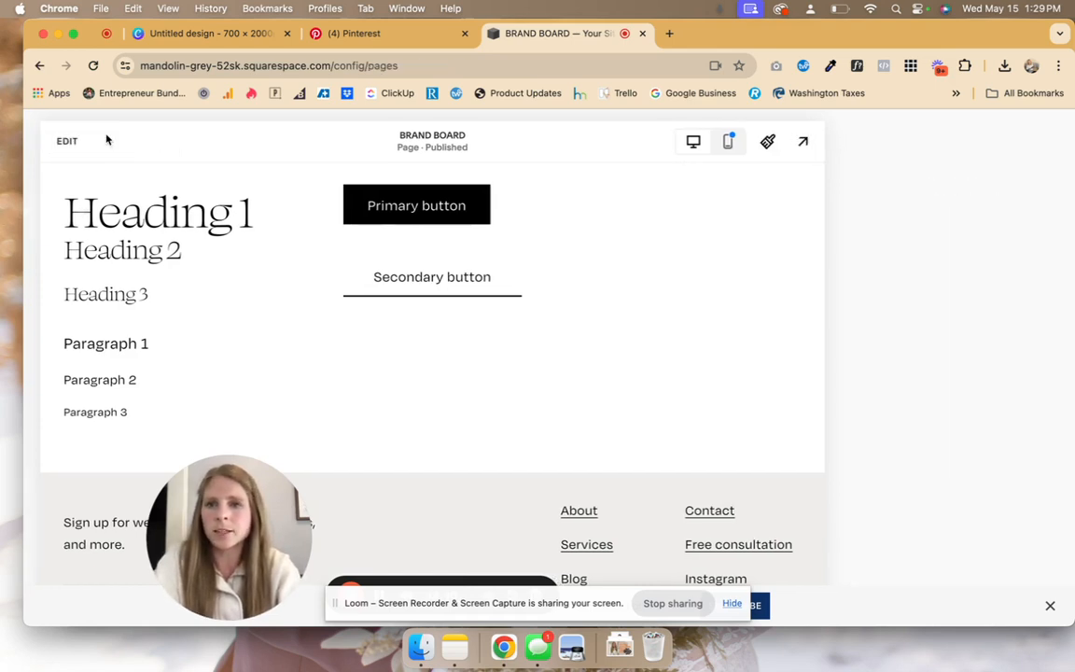
pyautogui.scroll(-3, 207, 330)
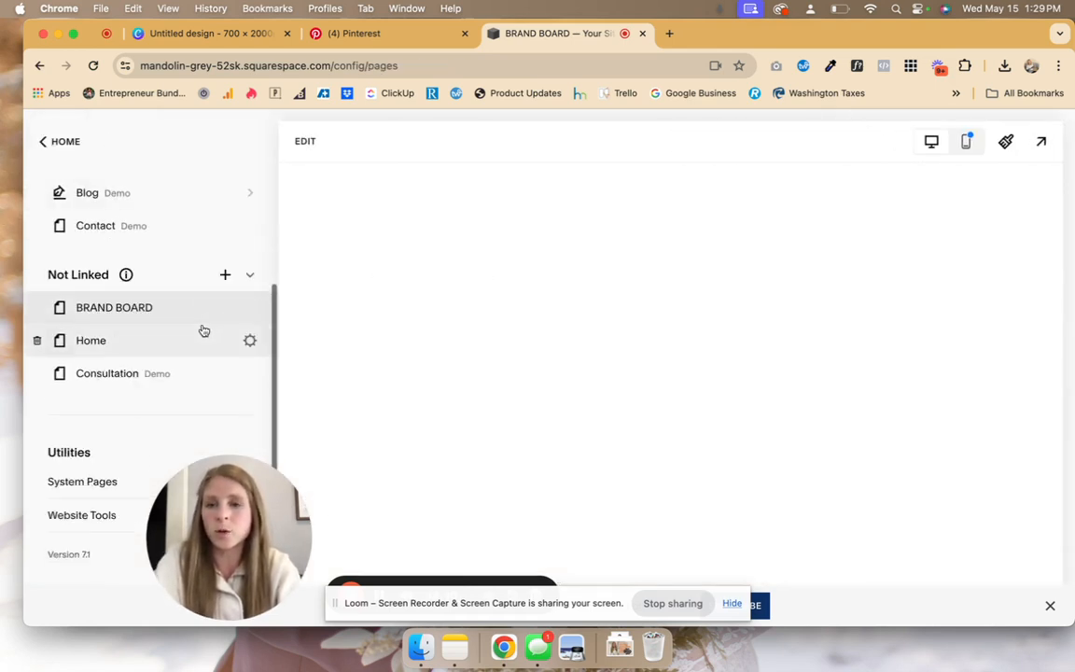
pyautogui.click(167, 349)
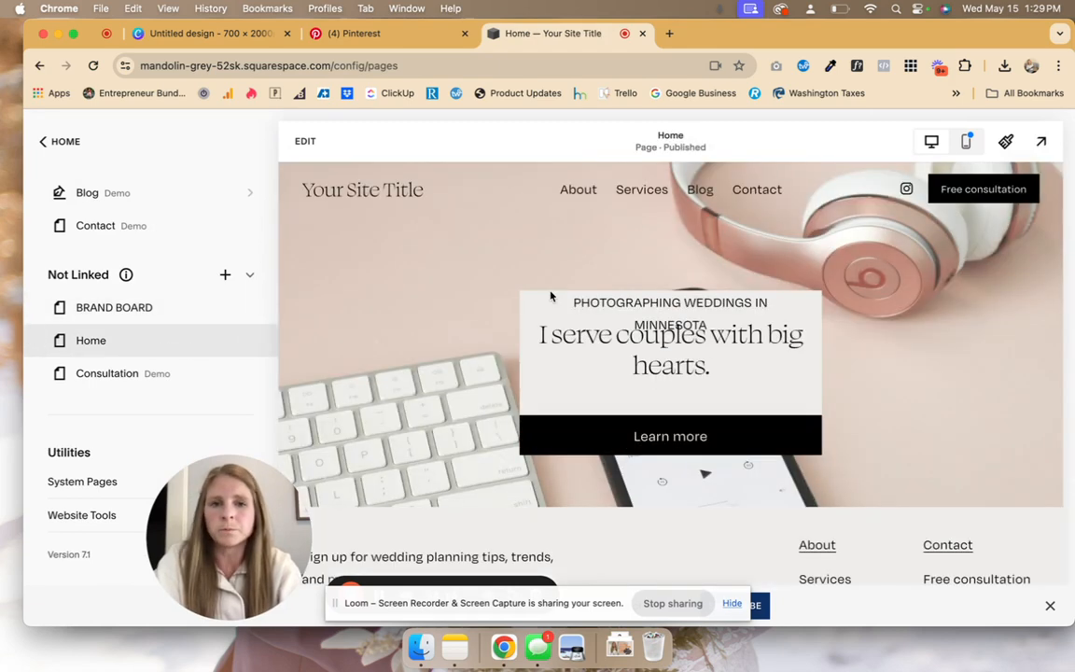
pyautogui.click(304, 141)
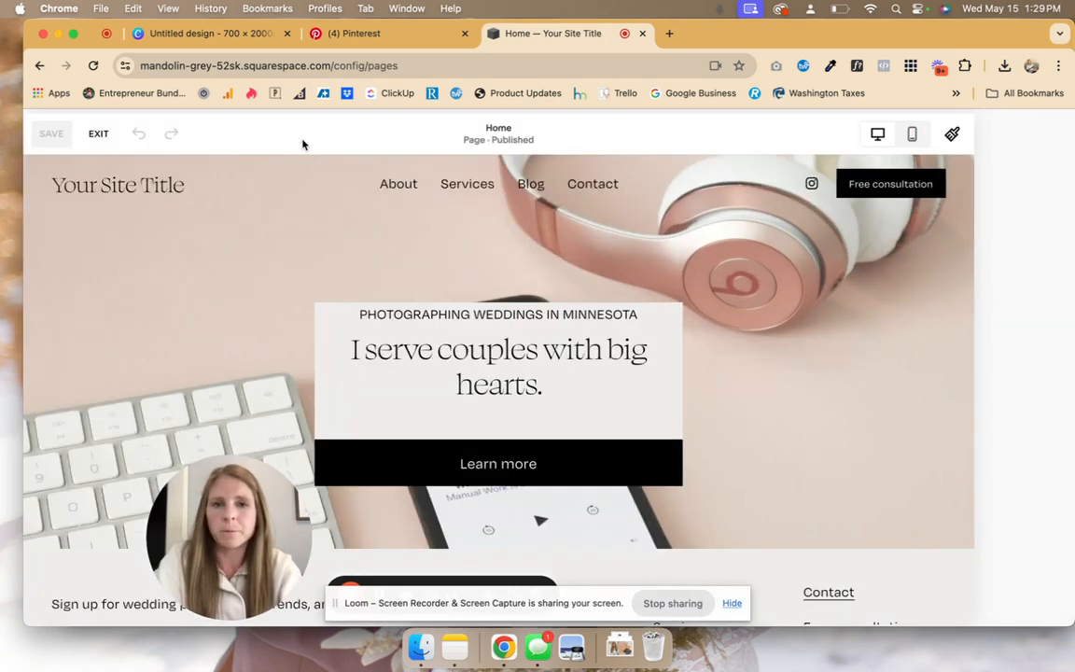
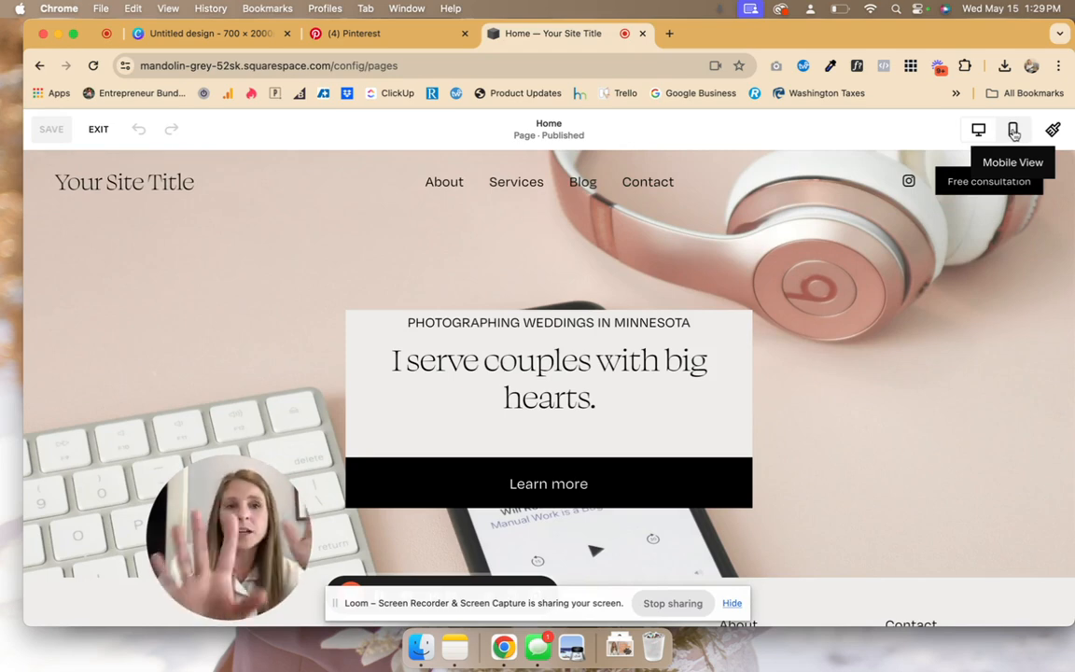
# - Switch the Home page to mobile view and delete the tan shape block below the headline
pyautogui.click(1014, 133)
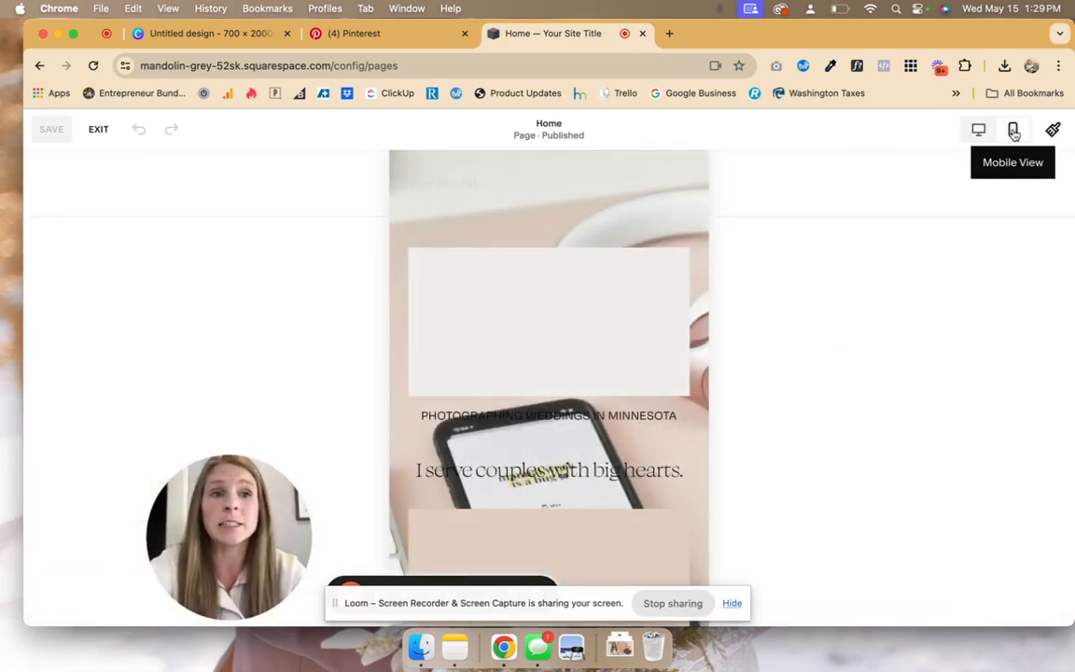
pyautogui.scroll(-2, 618, 293)
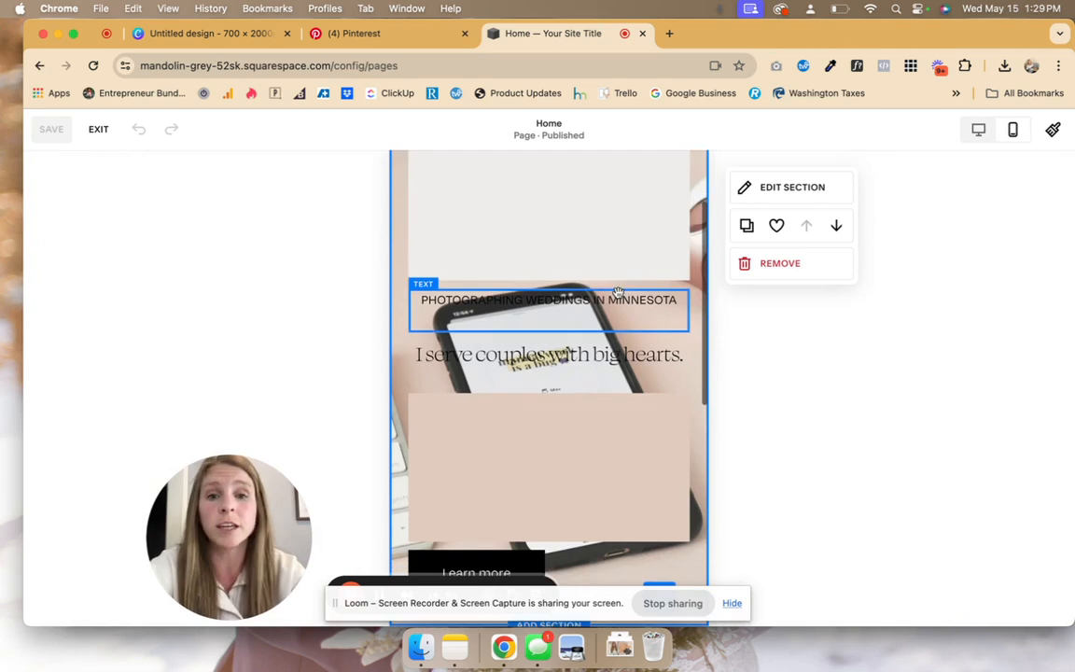
pyautogui.click(552, 513)
pyautogui.click(868, 409)
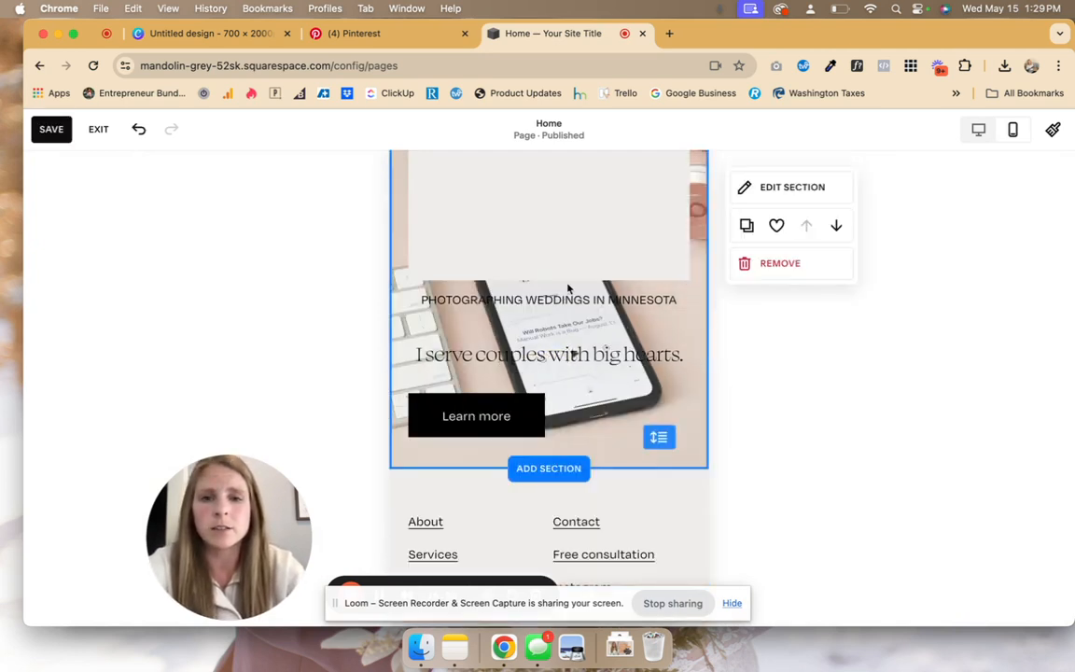
# - Move the headline and the "PHOTOGRAPHING WEDDINGS IN MINNESOTA" text onto the light gray box in the mobile layout
pyautogui.scroll(2, 565, 280)
pyautogui.moveTo(574, 473); pyautogui.dragTo(573, 312)
pyautogui.moveTo(547, 415); pyautogui.dragTo(547, 273)
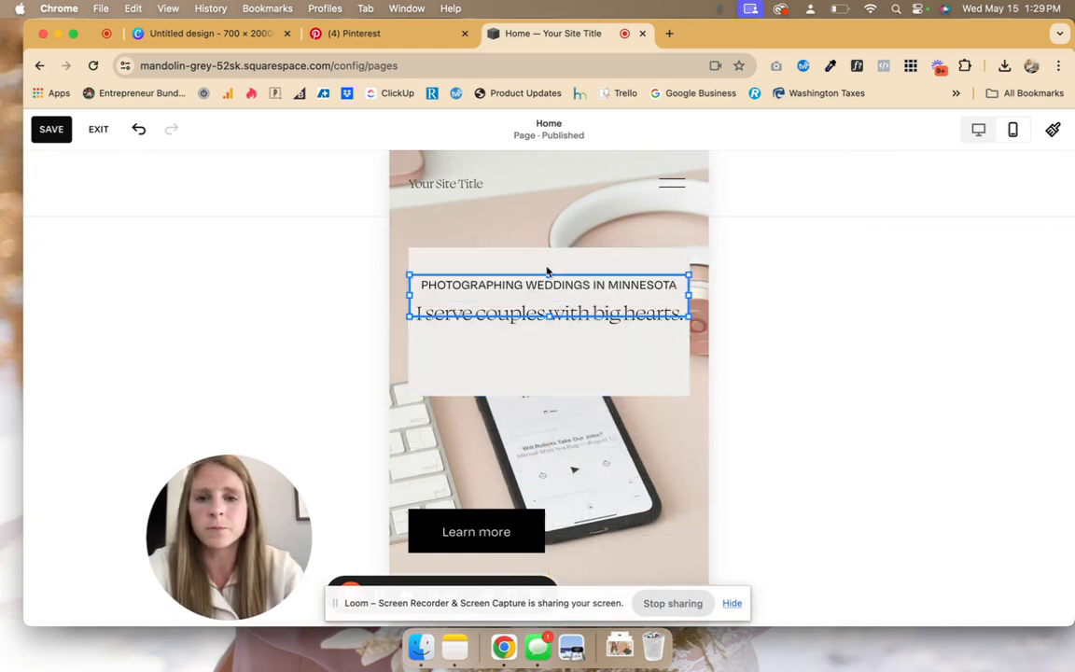
# - Stretch the Learn more button across the lower edge of the gray box and shorten the mobile hero section below it
pyautogui.moveTo(491, 425); pyautogui.dragTo(689, 375)
pyautogui.click(642, 461)
pyautogui.scroll(-3, 647, 467)
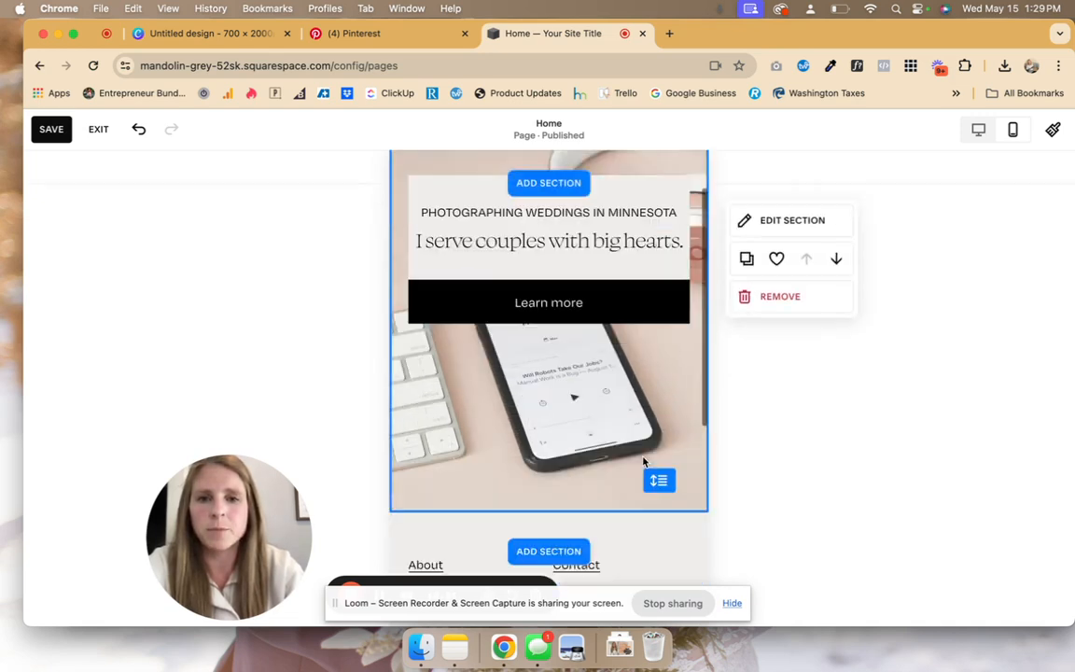
pyautogui.moveTo(659, 455); pyautogui.dragTo(661, 315)
# - Switch the Home page back to desktop view and try to resize the hero section
pyautogui.click(979, 128)
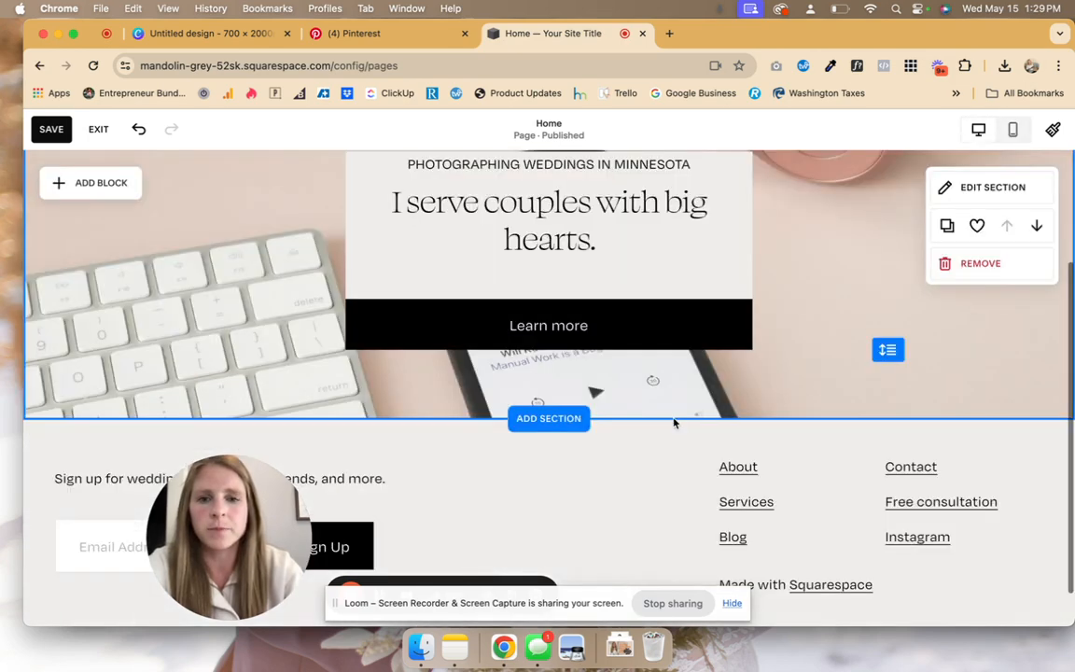
pyautogui.scroll(-1, 674, 423)
pyautogui.moveTo(898, 332)
pyautogui.mouseDown()
pyautogui.moveTo(891, 498)
pyautogui.moveTo(879, 322)
pyautogui.mouseUp()
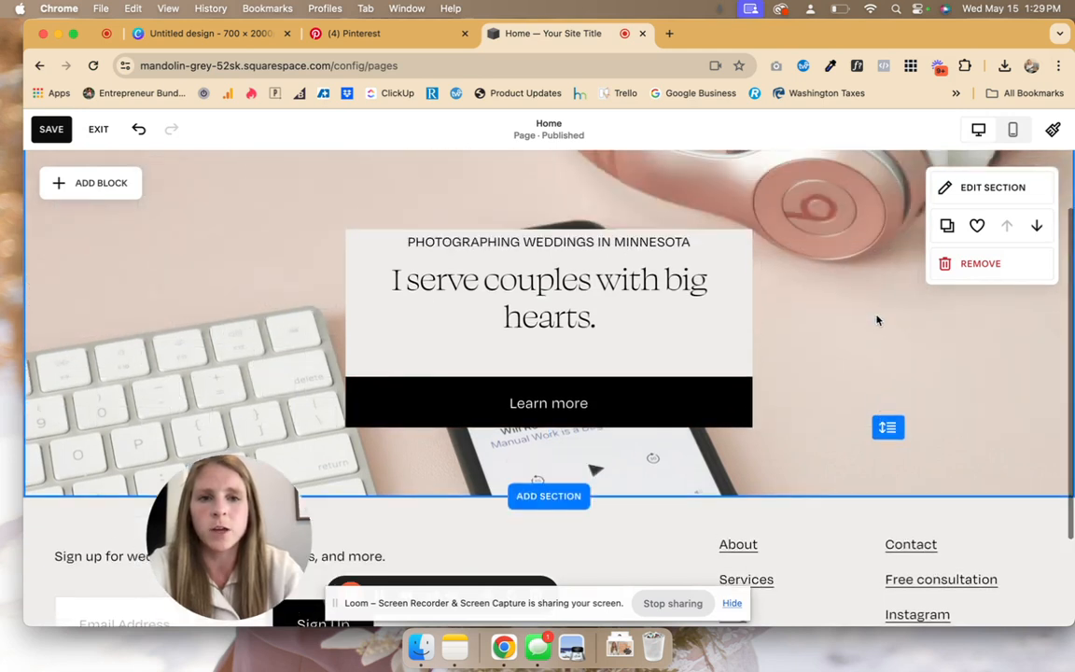
# - Set the hero section's fill-screen height to a custom value of 1 and extend the section two grid rows below the Learn more button
pyautogui.click(973, 188)
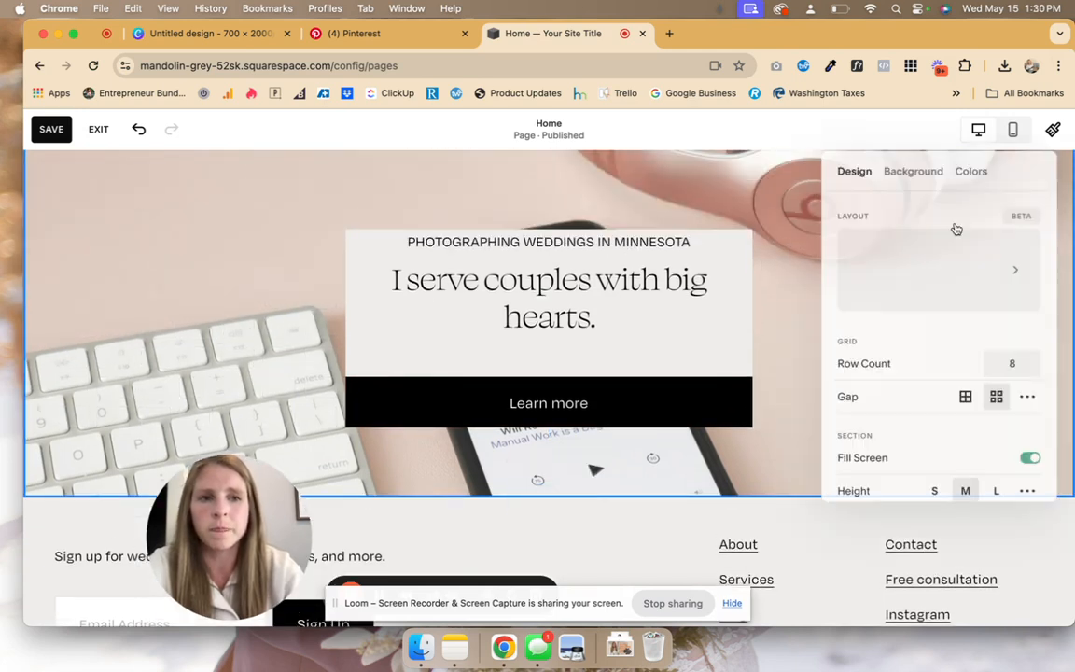
pyautogui.scroll(-2, 933, 317)
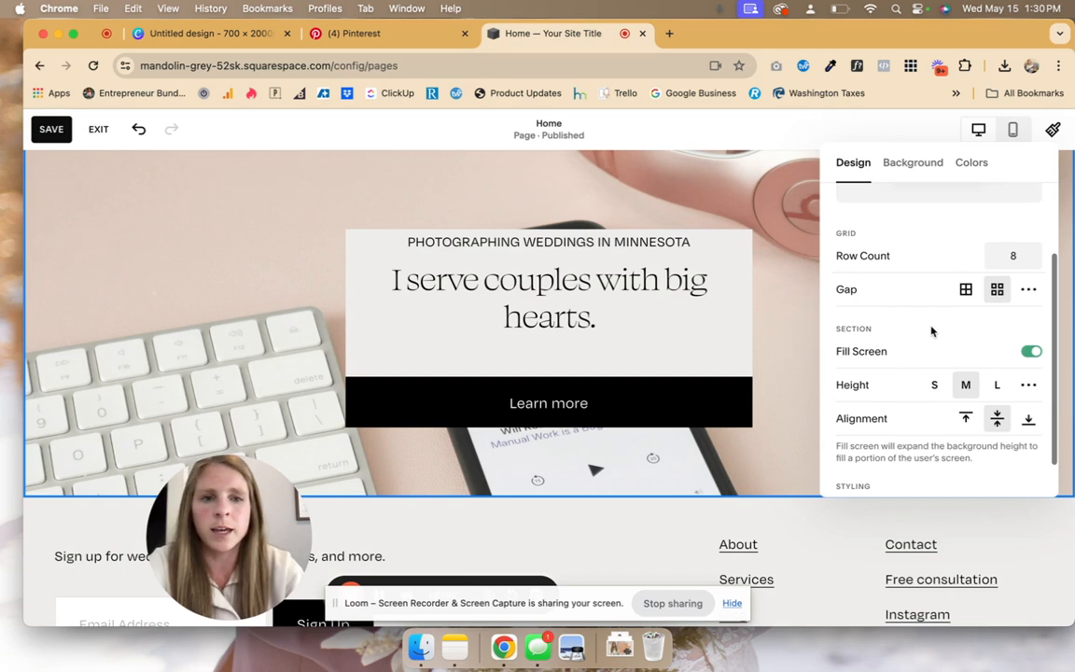
pyautogui.scroll(-1, 932, 332)
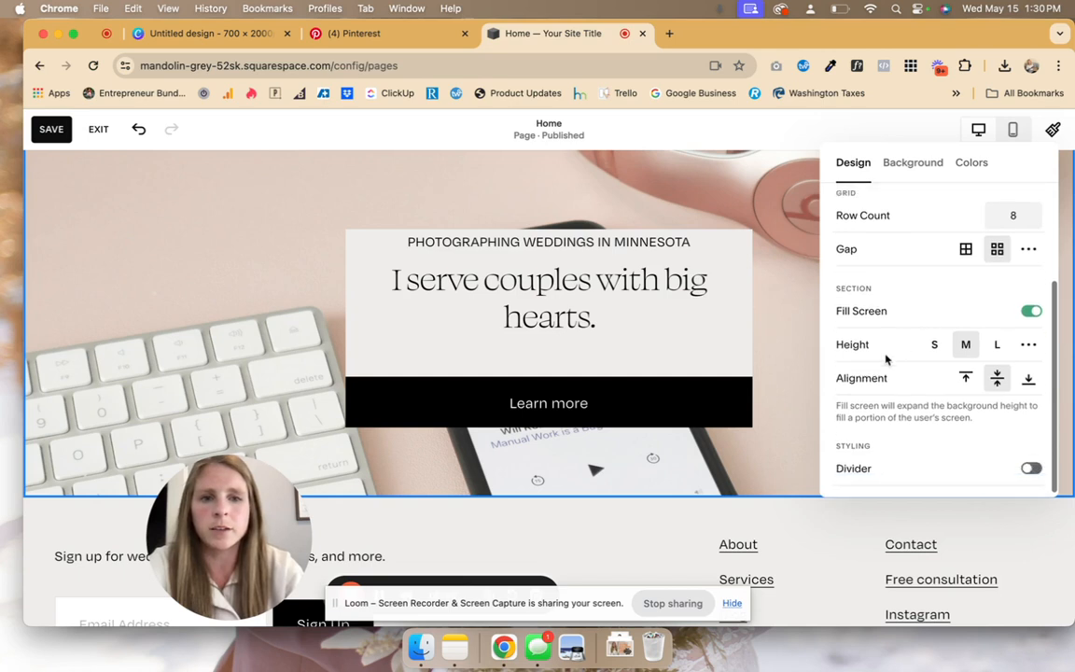
pyautogui.click(997, 345)
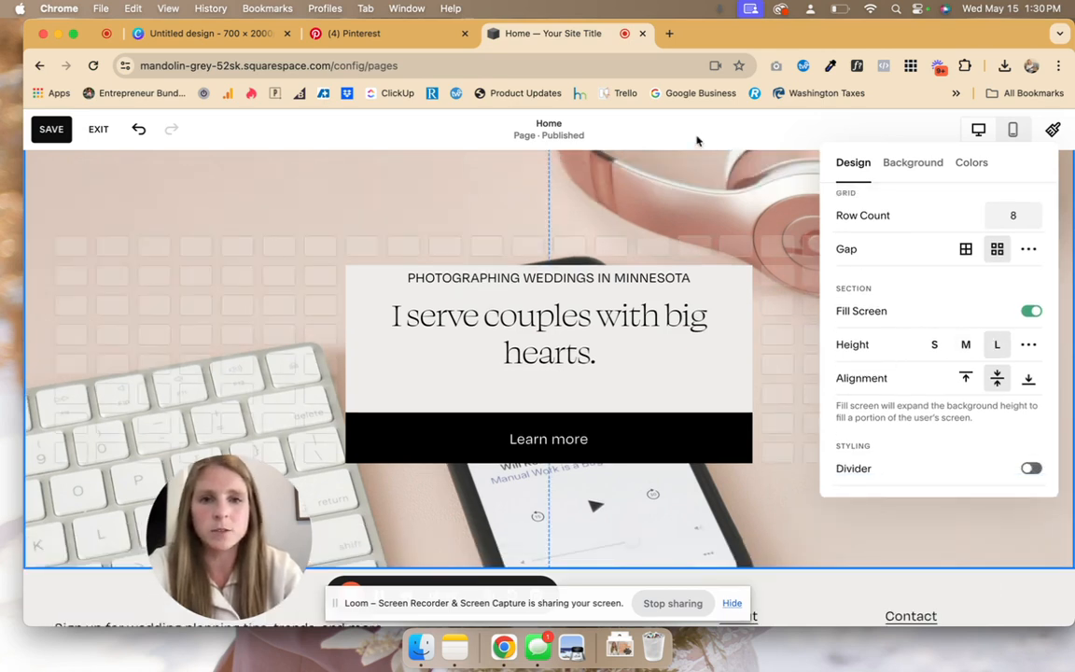
pyautogui.click(937, 345)
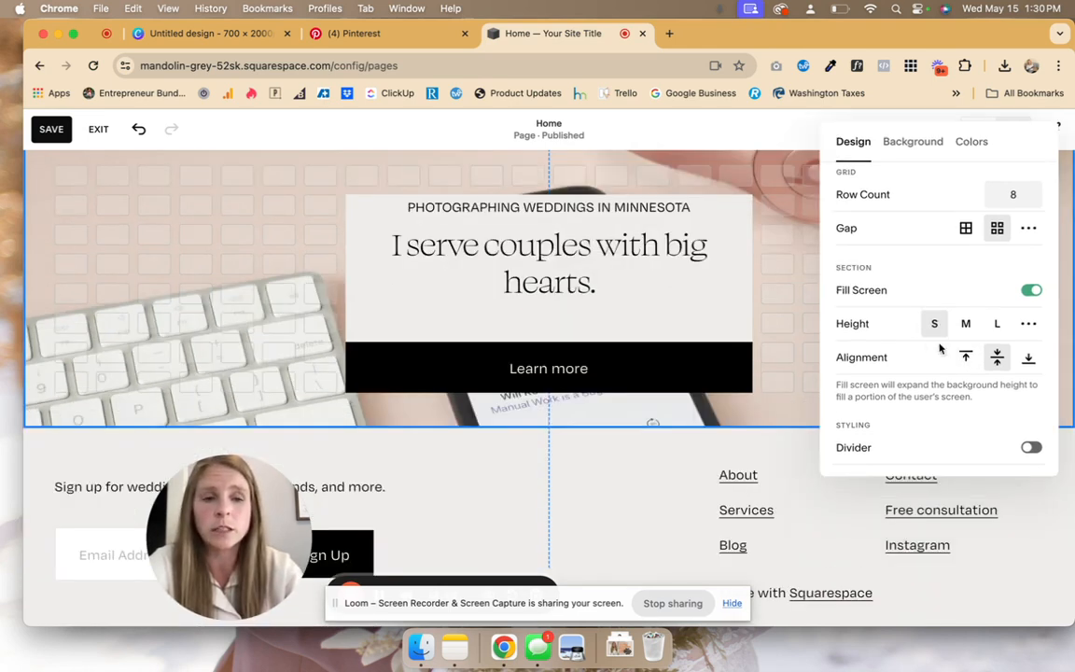
pyautogui.click(1027, 325)
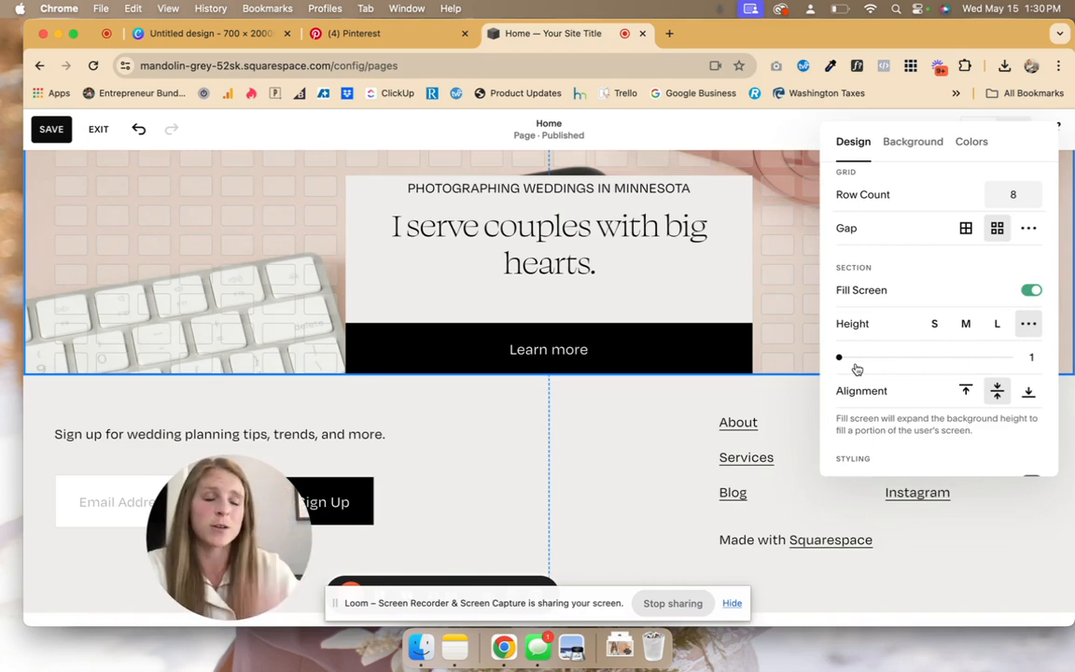
pyautogui.click(808, 321)
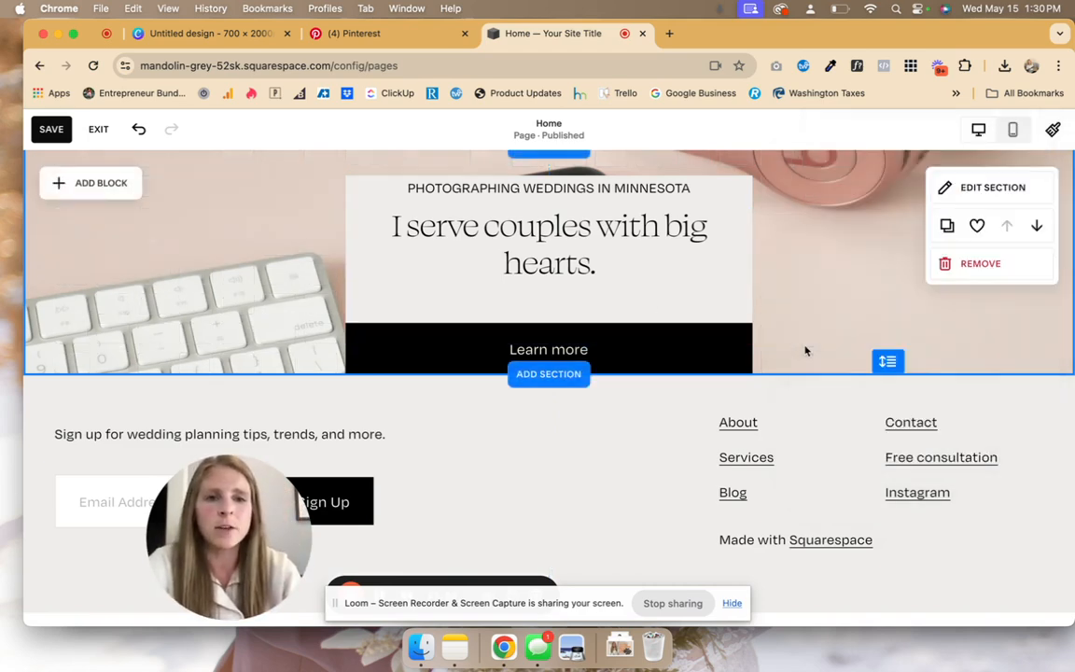
pyautogui.moveTo(891, 357); pyautogui.dragTo(889, 420)
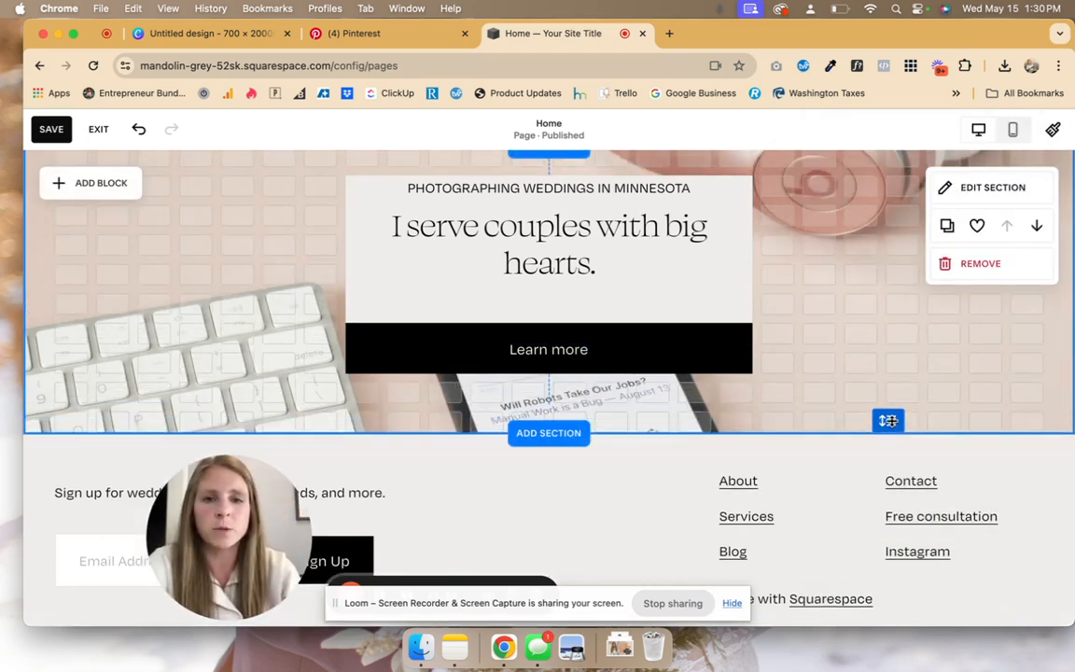
pyautogui.scroll(2, 876, 364)
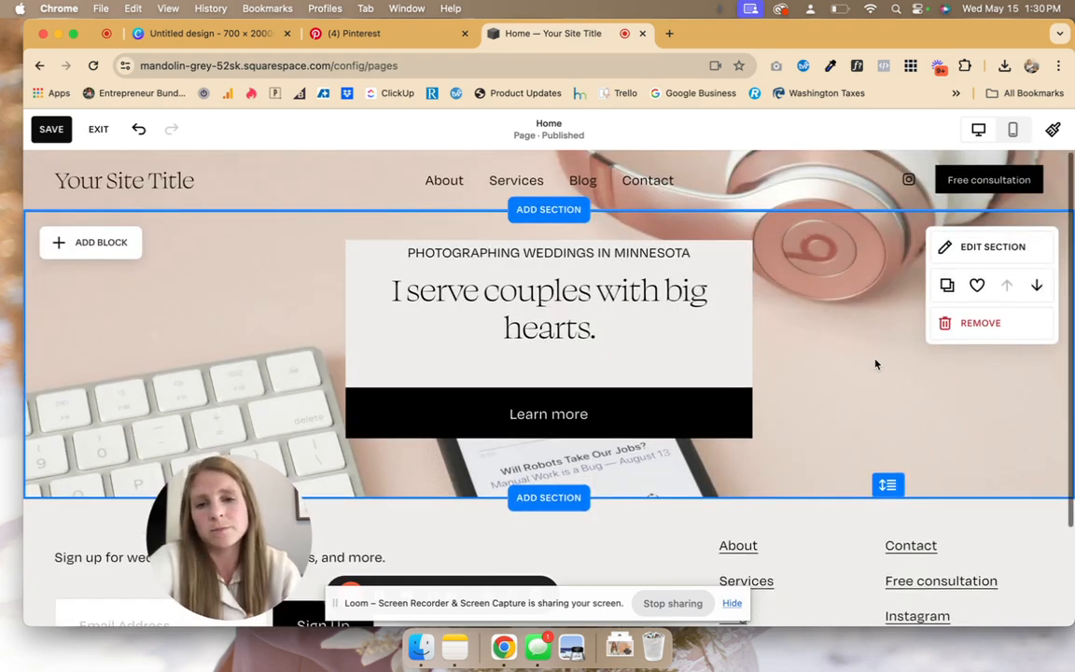
# - Search the free stock images for "wedding" to replace the hero section's background image
pyautogui.click(970, 249)
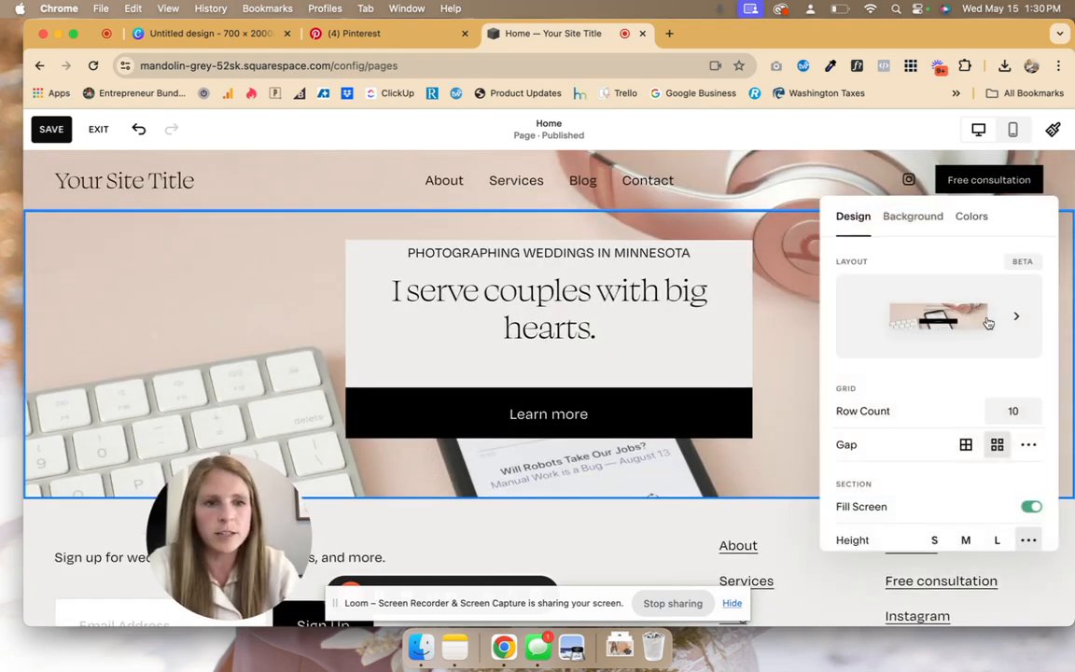
pyautogui.click(891, 218)
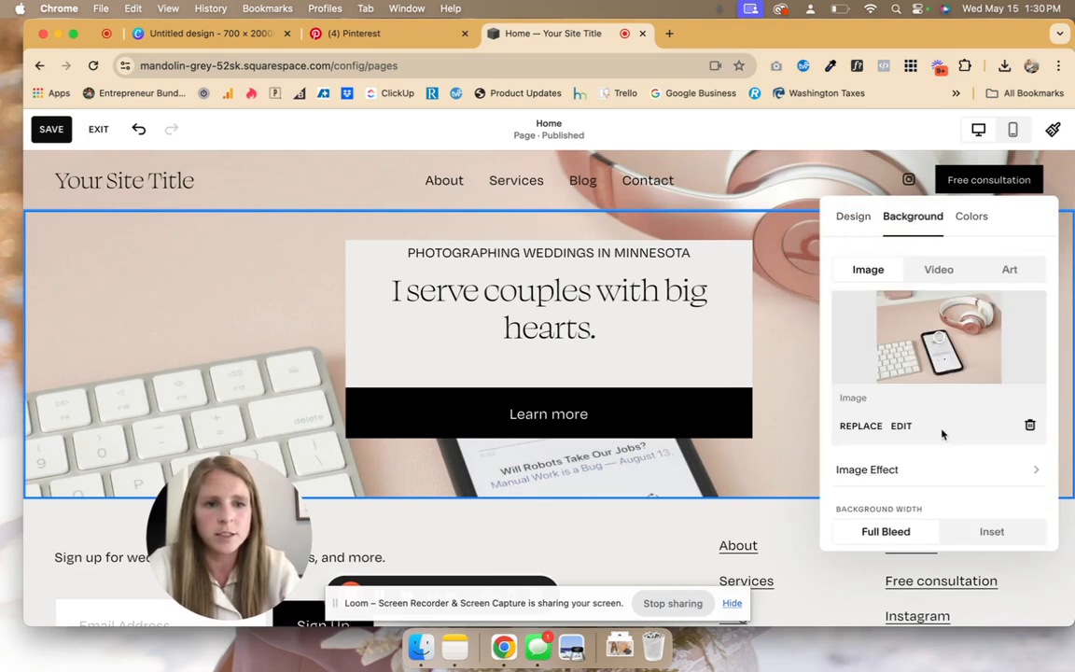
pyautogui.click(862, 427)
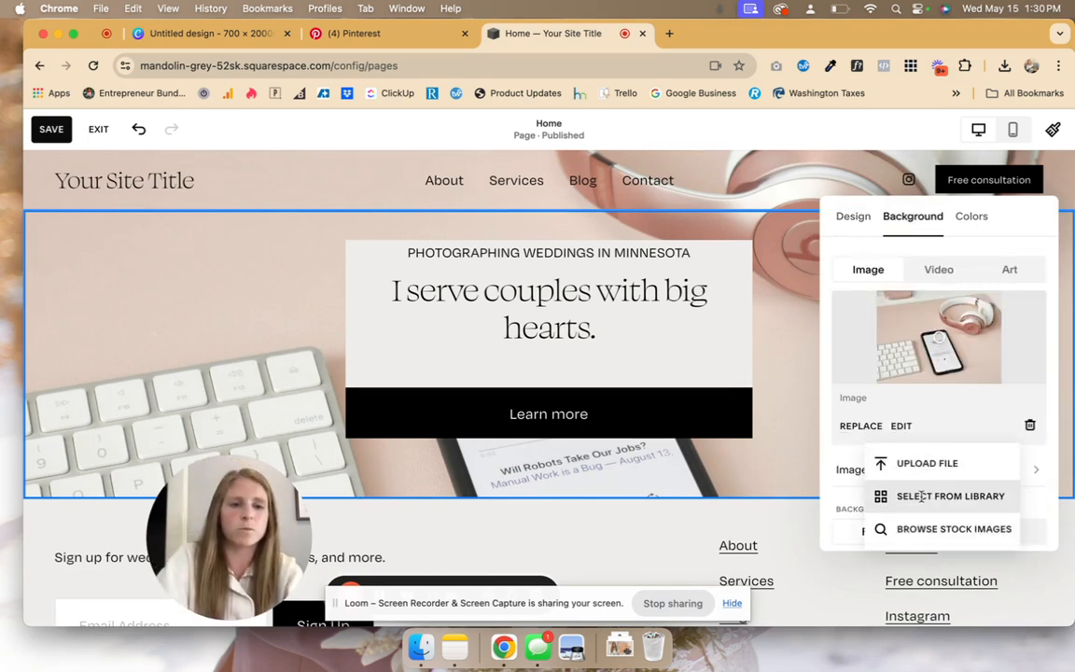
pyautogui.click(922, 529)
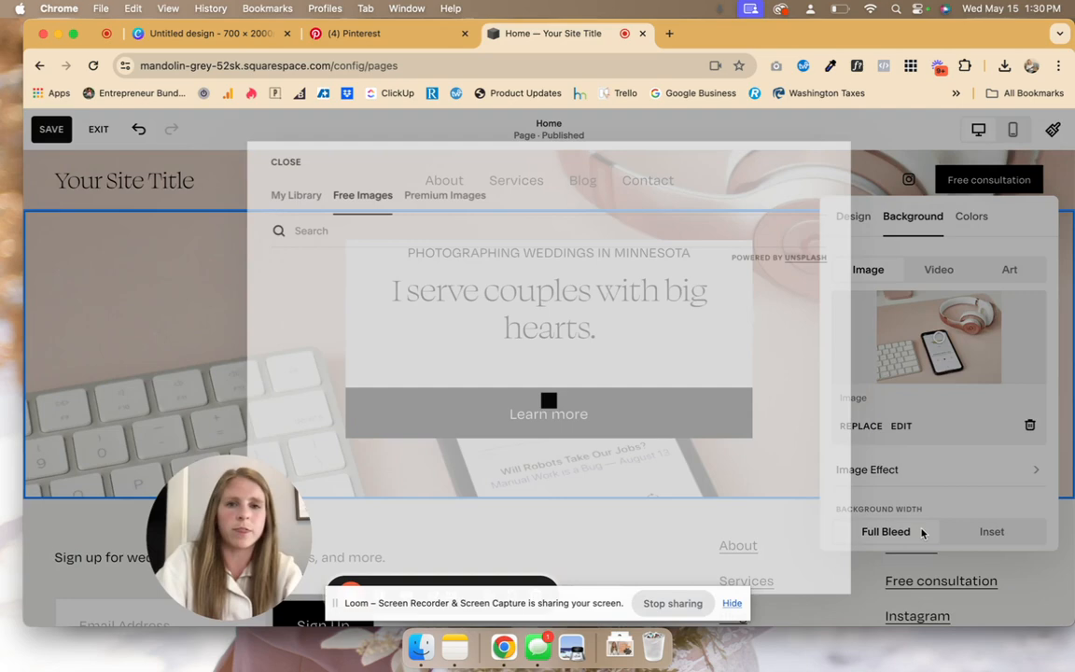
pyautogui.click(310, 227)
pyautogui.write('p')
pyautogui.press('BackSpace')
pyautogui.write('wed')
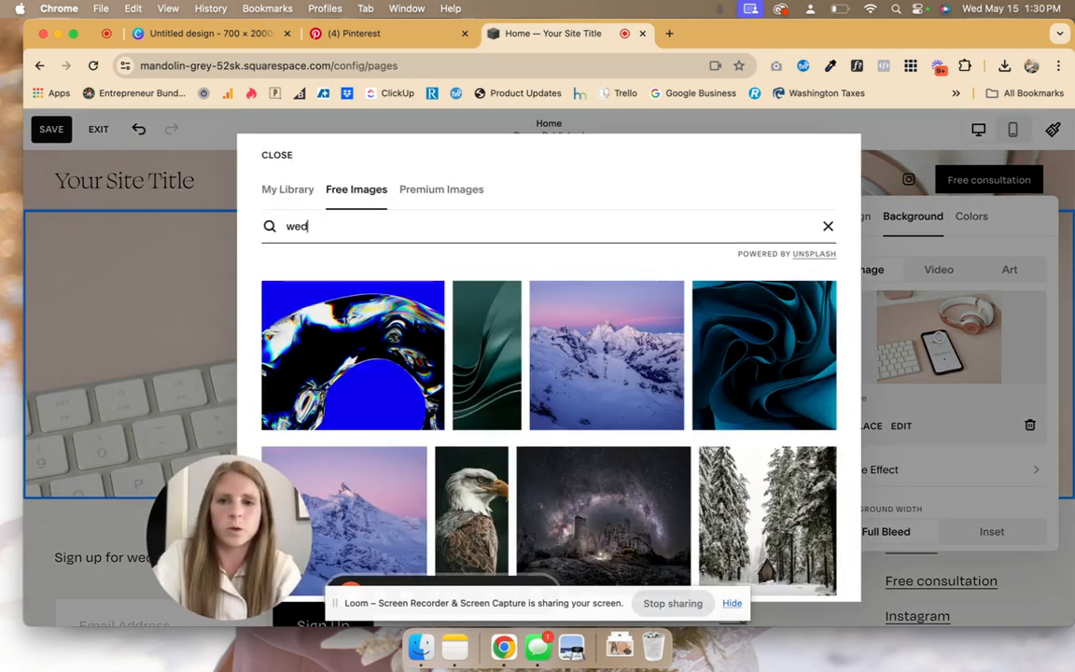
pyautogui.write('ding')
pyautogui.press('Return')
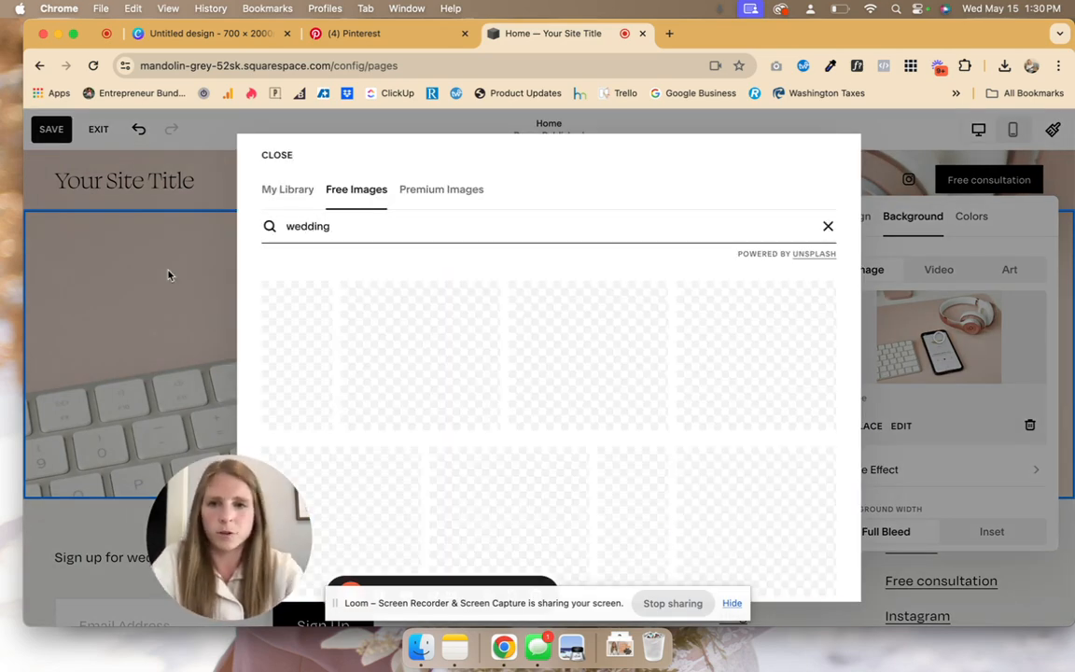
# - Use the photo of the long wedding table with flower vases and blue gingham napkins as the hero background
pyautogui.scroll(-2, 775, 399)
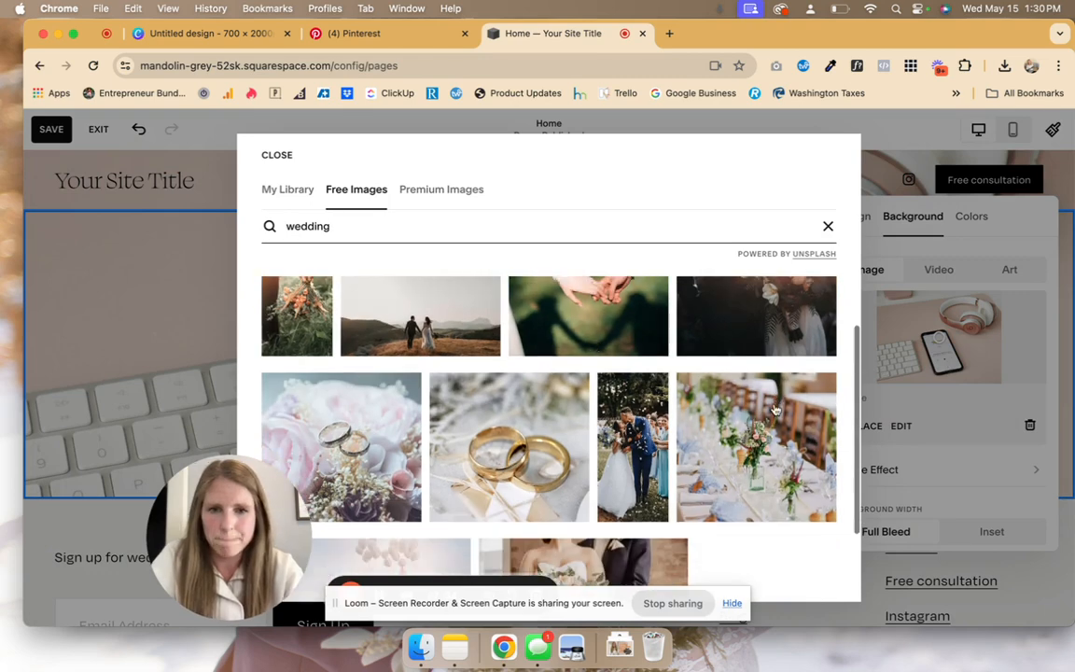
pyautogui.click(774, 409)
pyautogui.click(516, 457)
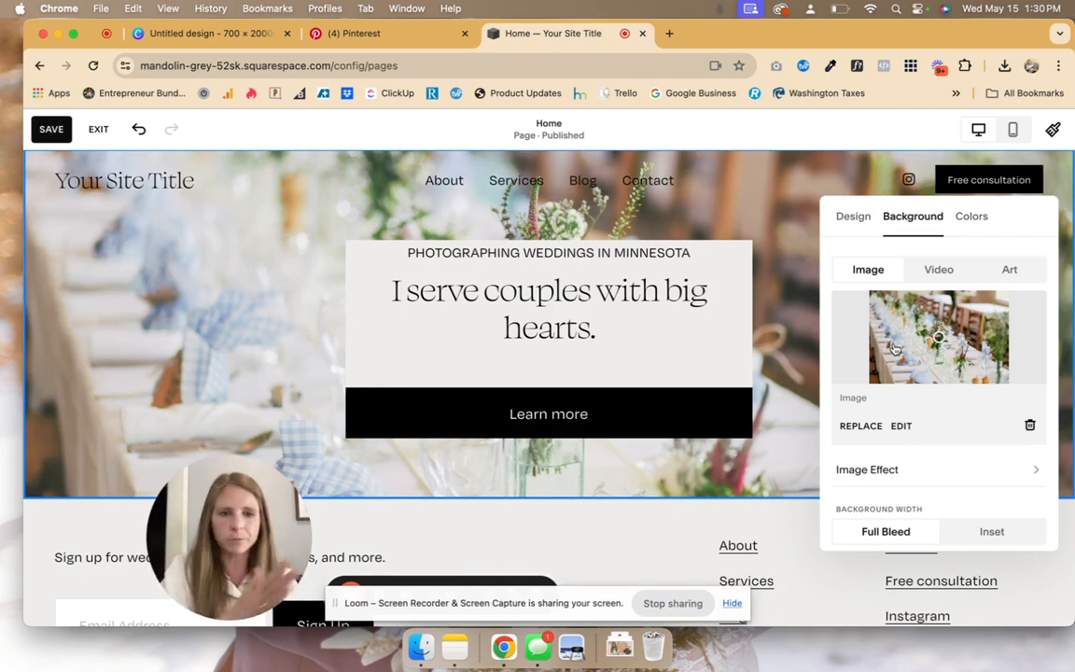
pyautogui.click(219, 303)
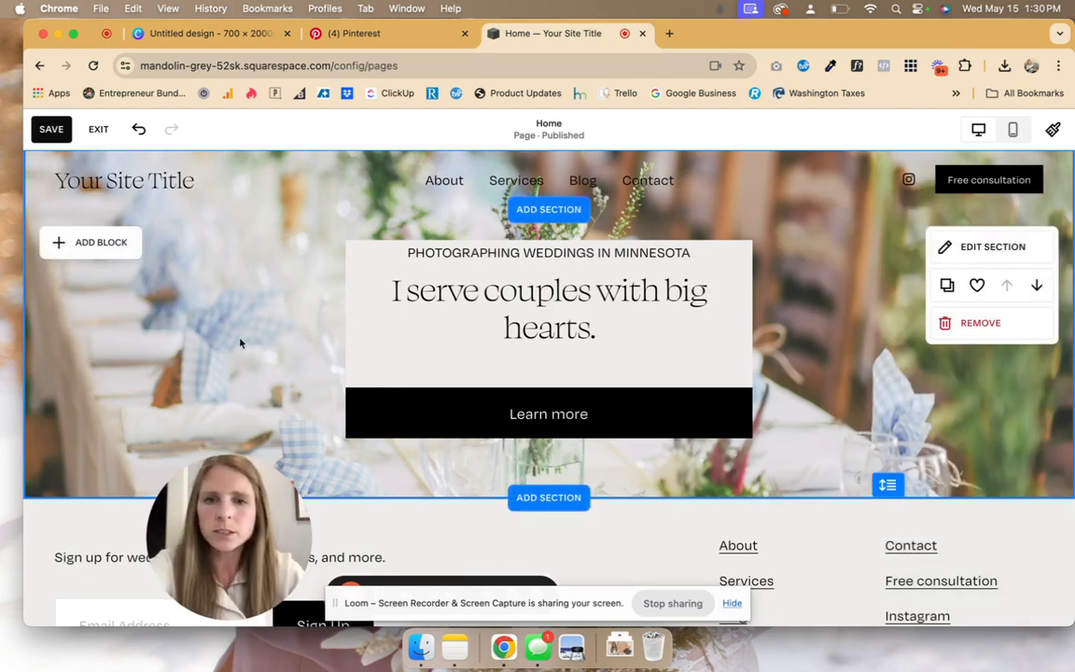
# - Move the gray box with its texts and Learn more button down together, and lengthen the hero section below them
pyautogui.scroll(-2, 473, 362)
pyautogui.scroll(1, 474, 363)
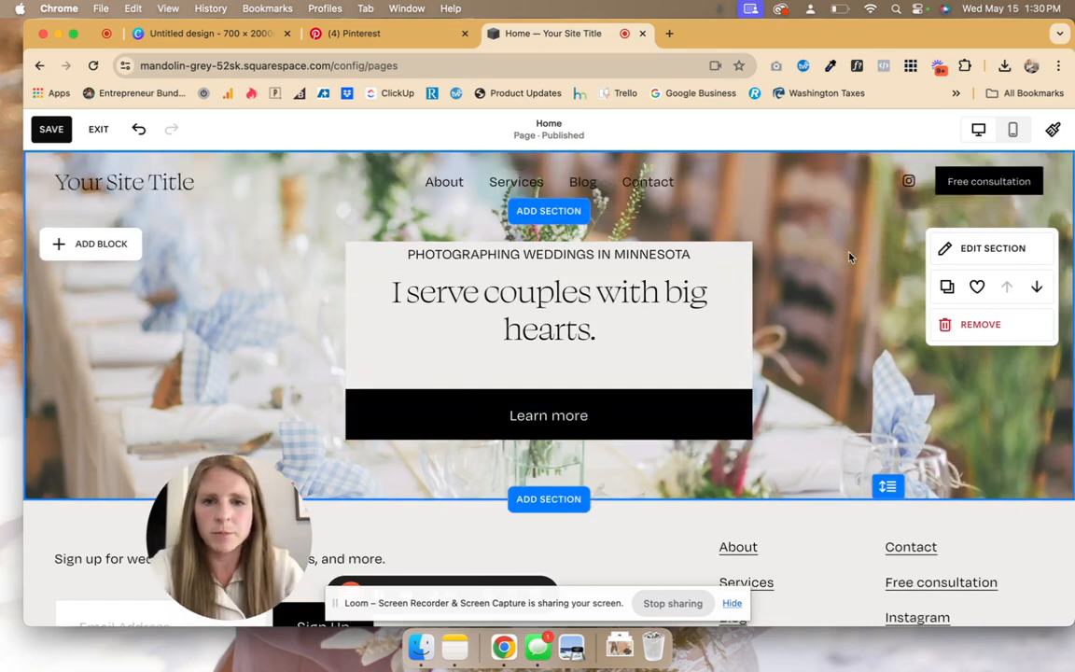
pyautogui.click(504, 420)
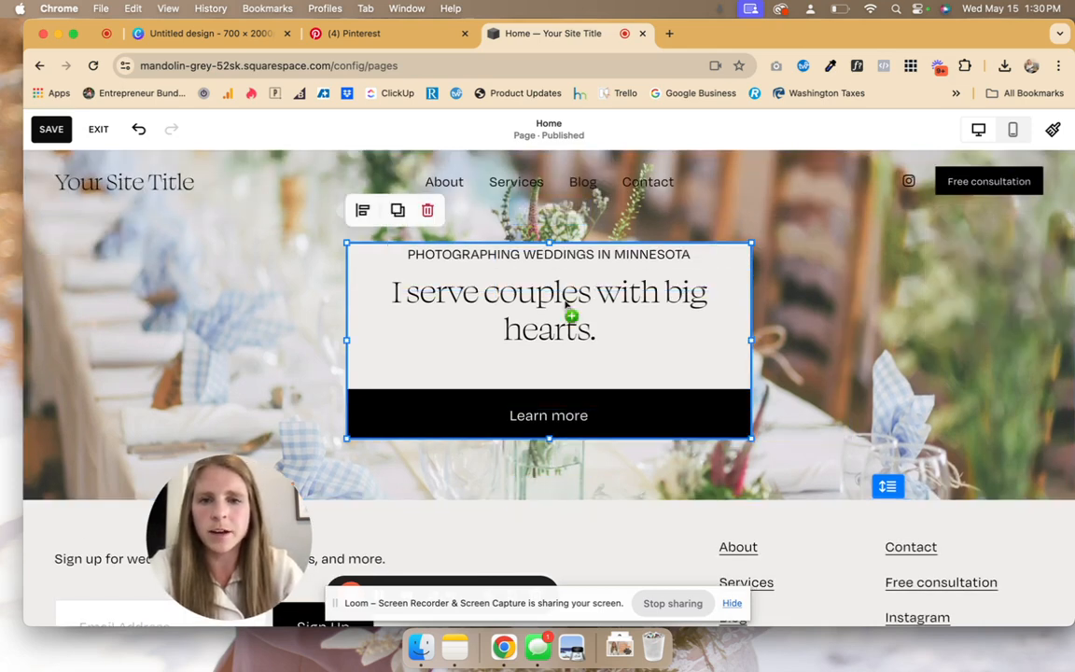
pyautogui.moveTo(571, 315); pyautogui.dragTo(565, 348)
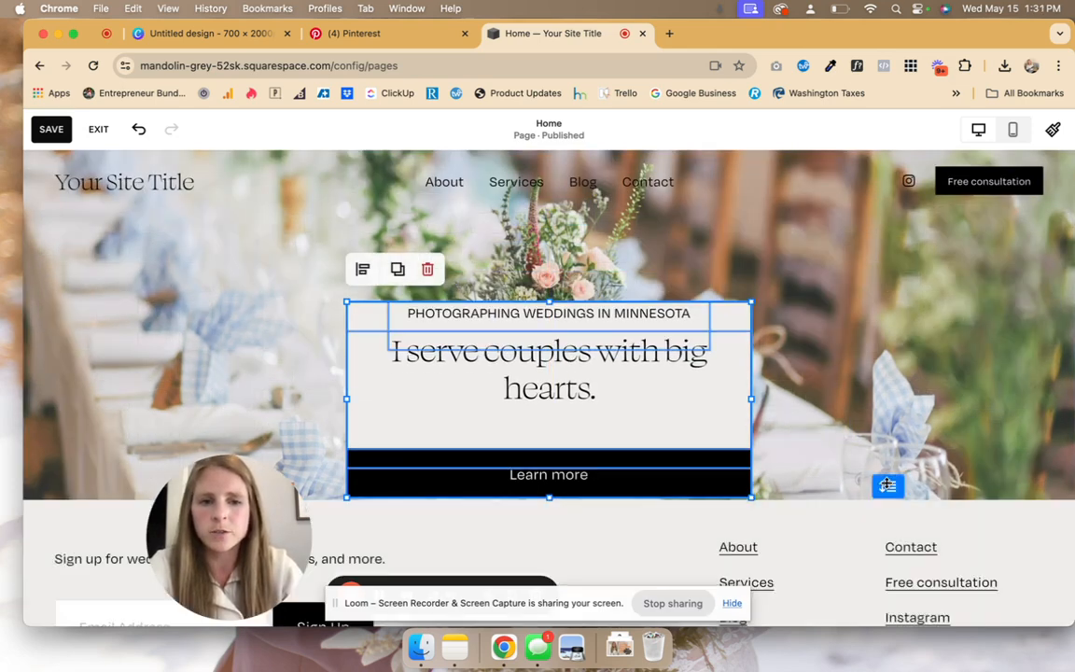
pyautogui.moveTo(888, 484); pyautogui.dragTo(887, 575)
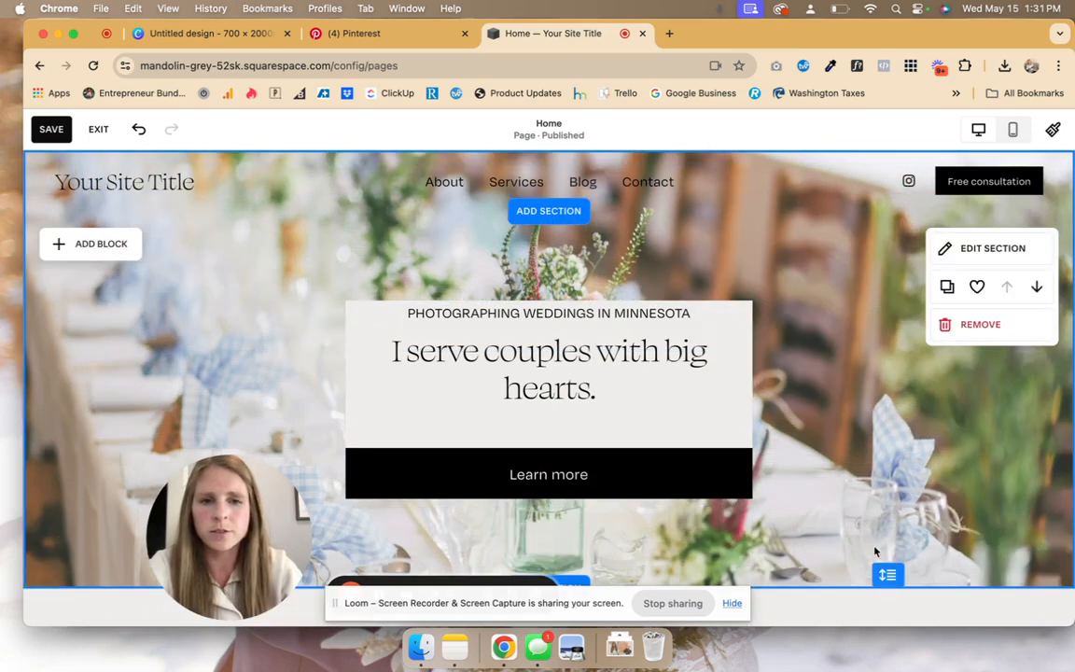
# - Add a gallery block to the hero section and fill it with the wedding table and keyboard-and-headphones images from the library
pyautogui.click(93, 248)
pyautogui.click(242, 374)
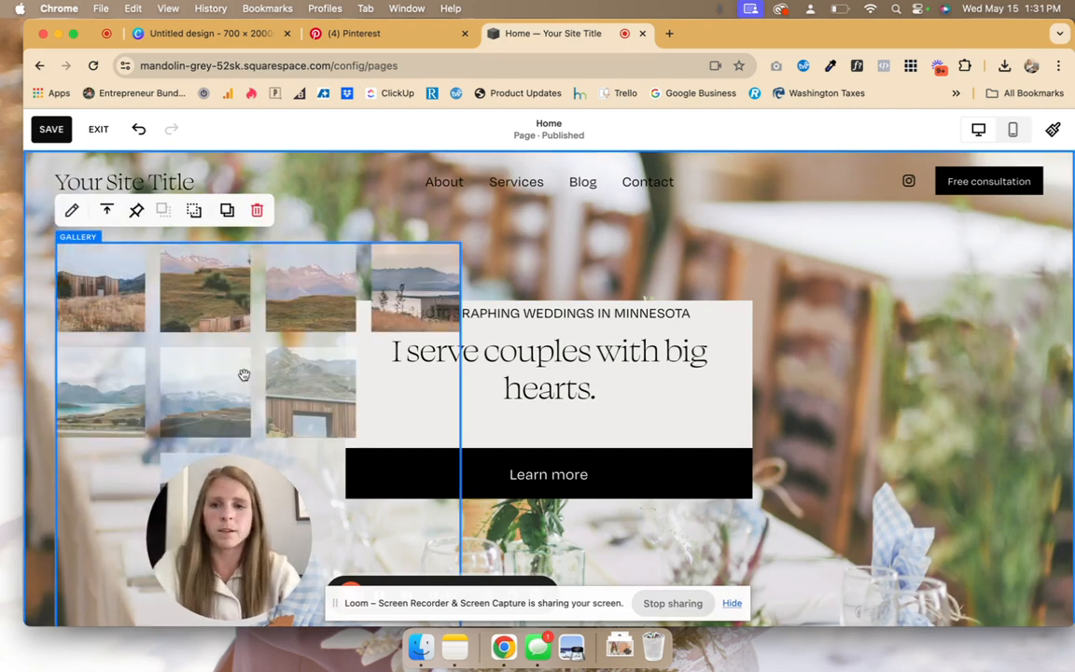
pyautogui.doubleClick(398, 258)
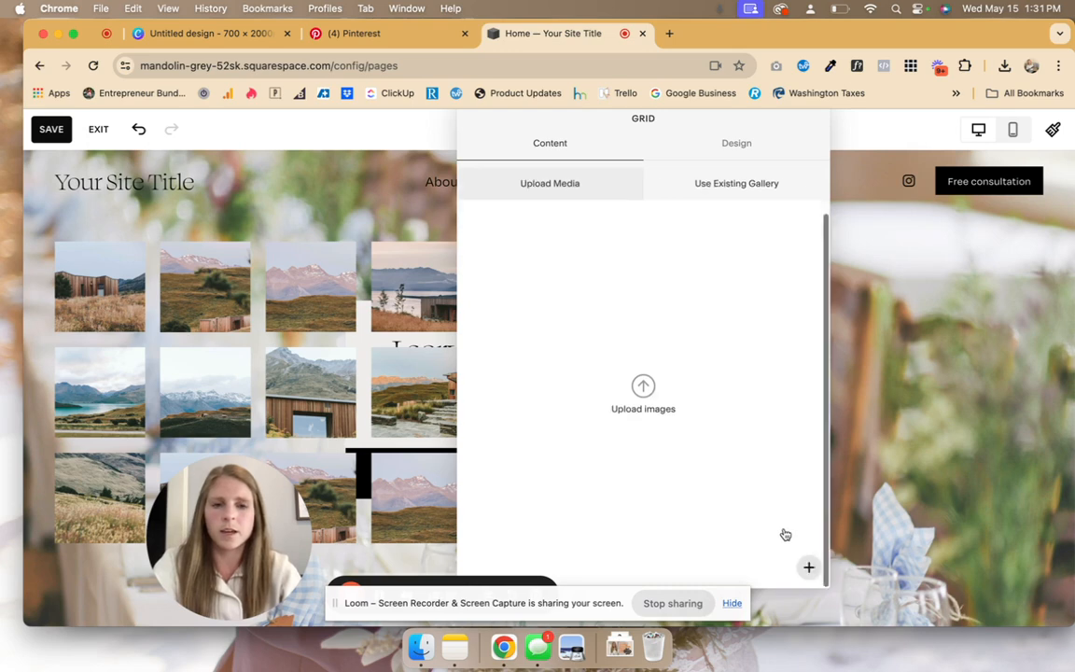
pyautogui.click(808, 566)
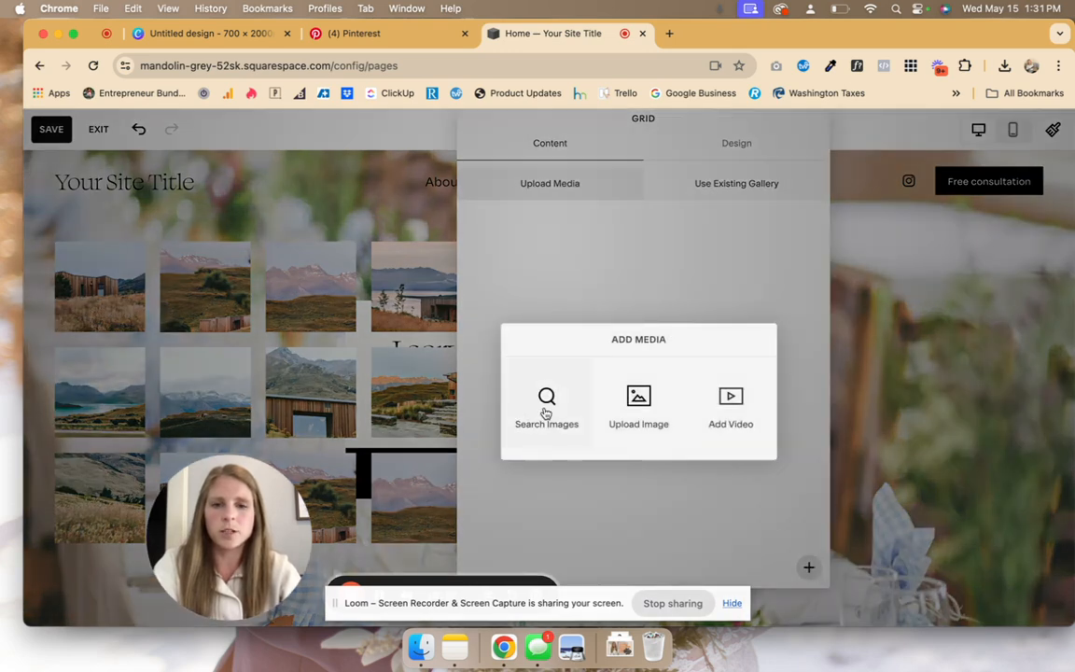
pyautogui.click(547, 411)
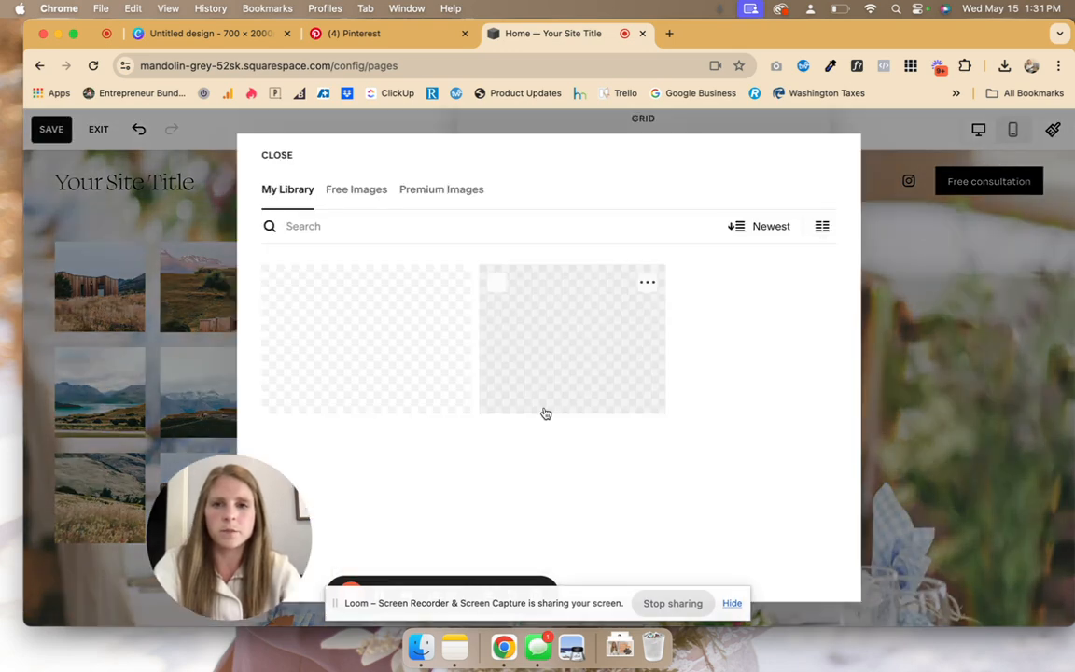
pyautogui.click(279, 281)
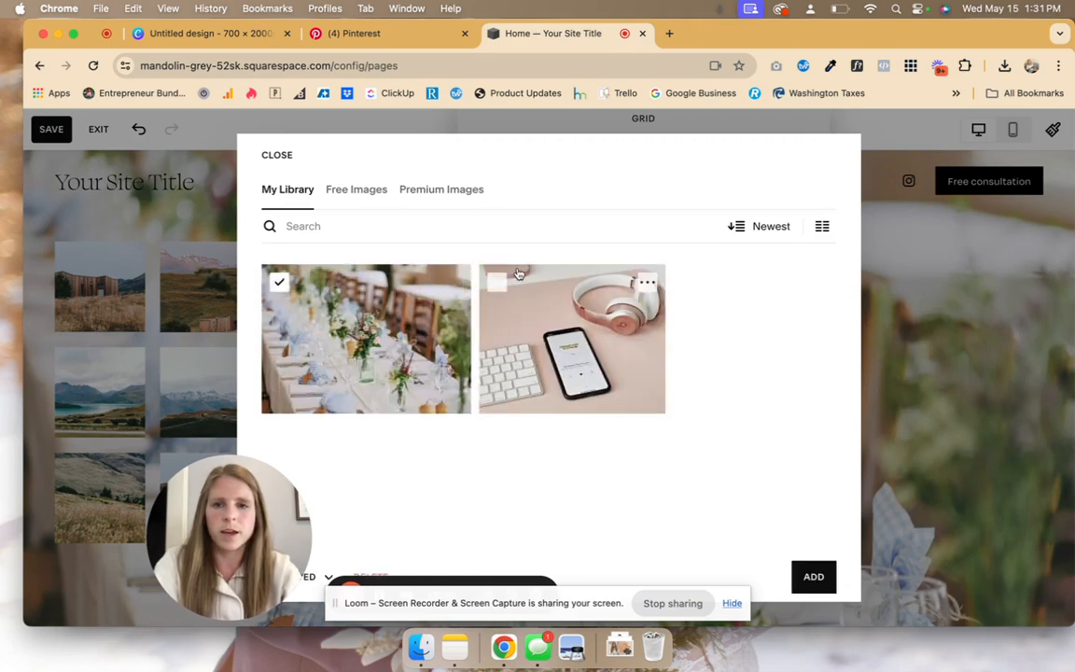
pyautogui.click(497, 281)
pyautogui.click(814, 576)
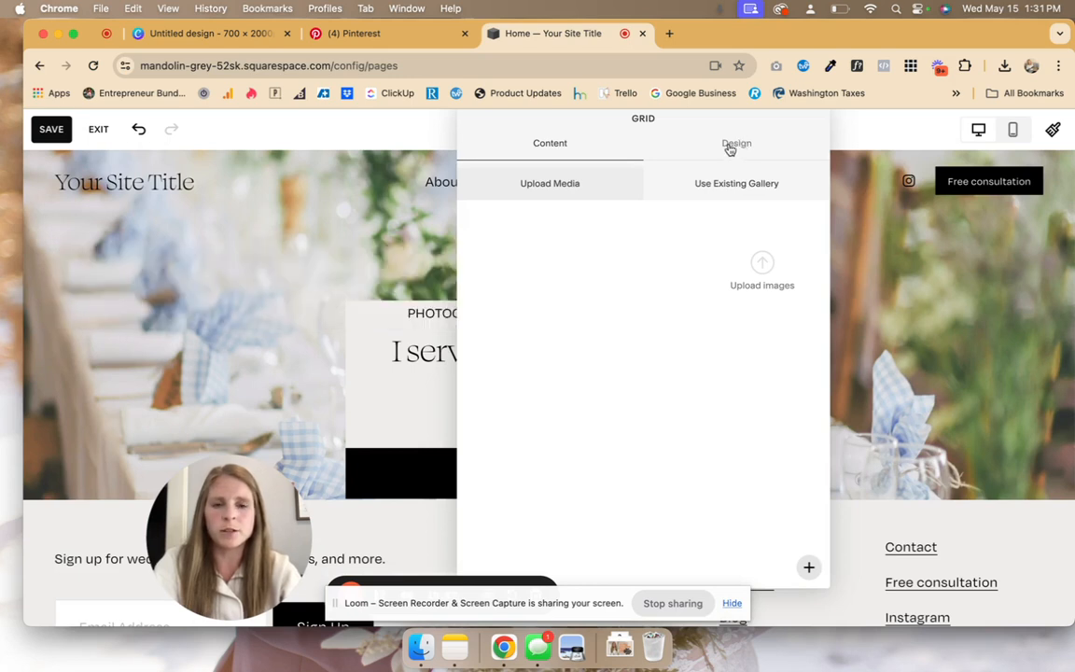
# - Change the gallery's design to Slideshow and turn on automatic transitions between slides
pyautogui.click(732, 144)
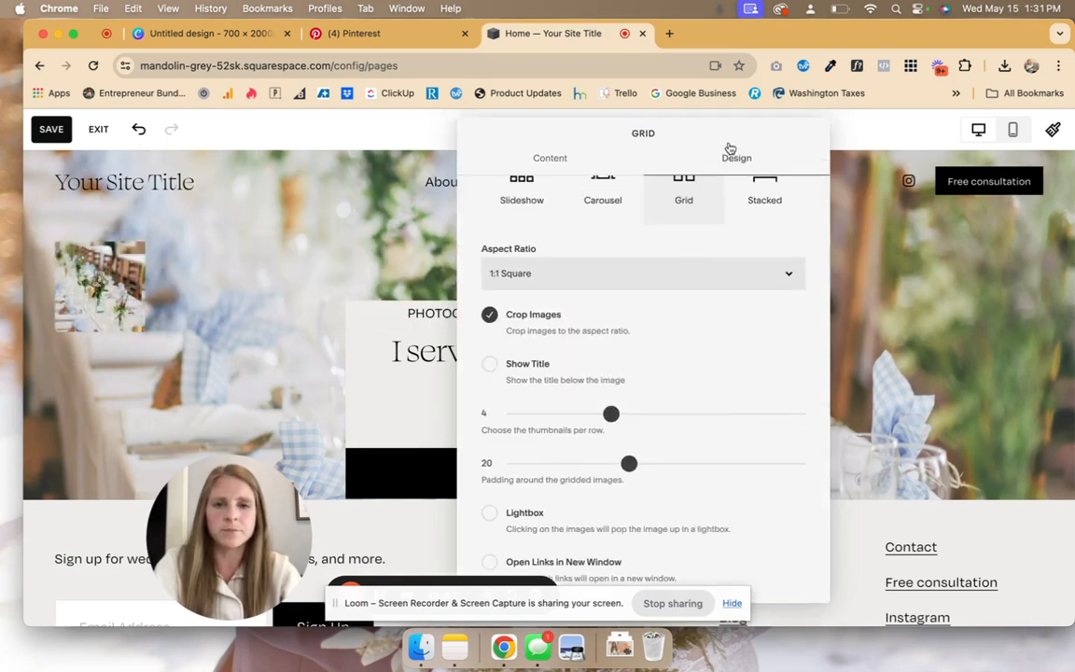
pyautogui.click(558, 280)
pyautogui.click(557, 278)
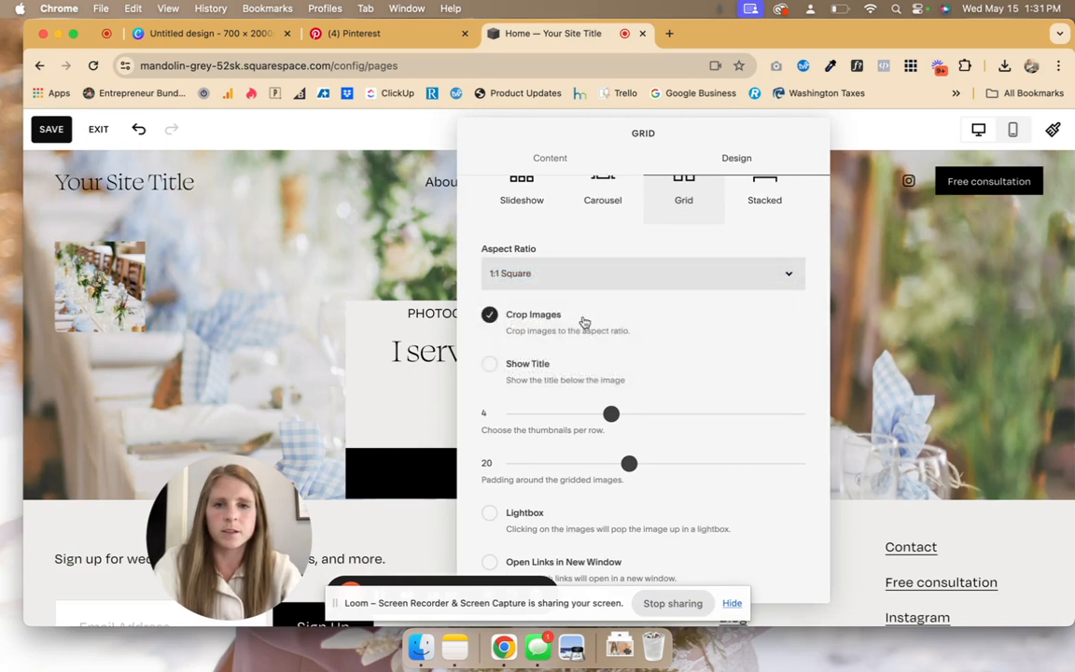
pyautogui.scroll(2, 584, 318)
pyautogui.click(604, 227)
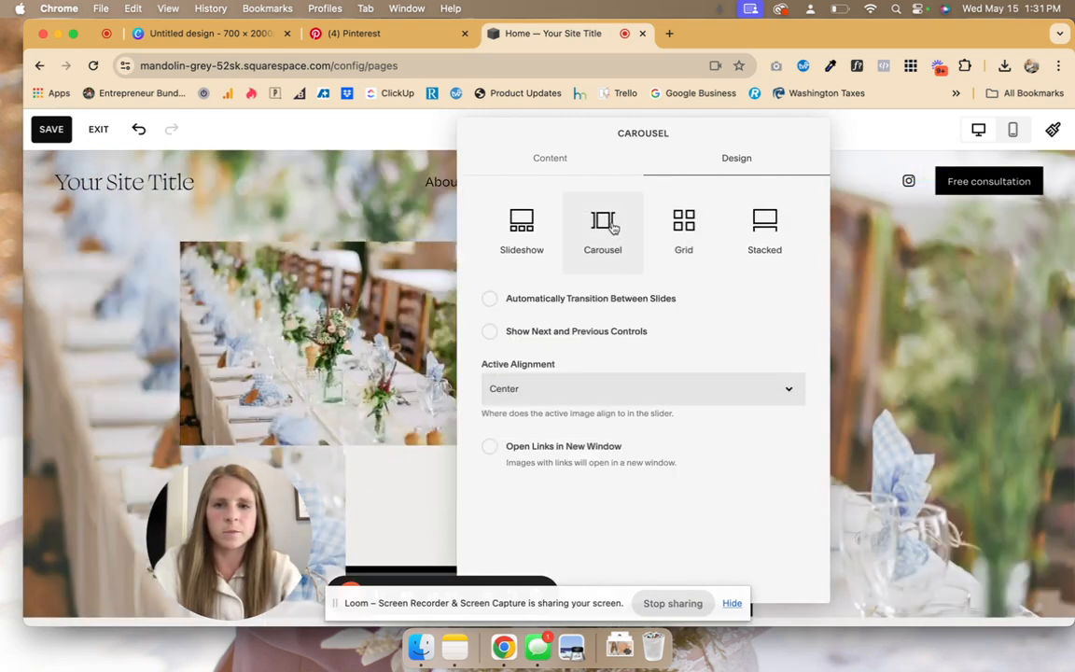
pyautogui.click(546, 216)
pyautogui.scroll(-1, 572, 331)
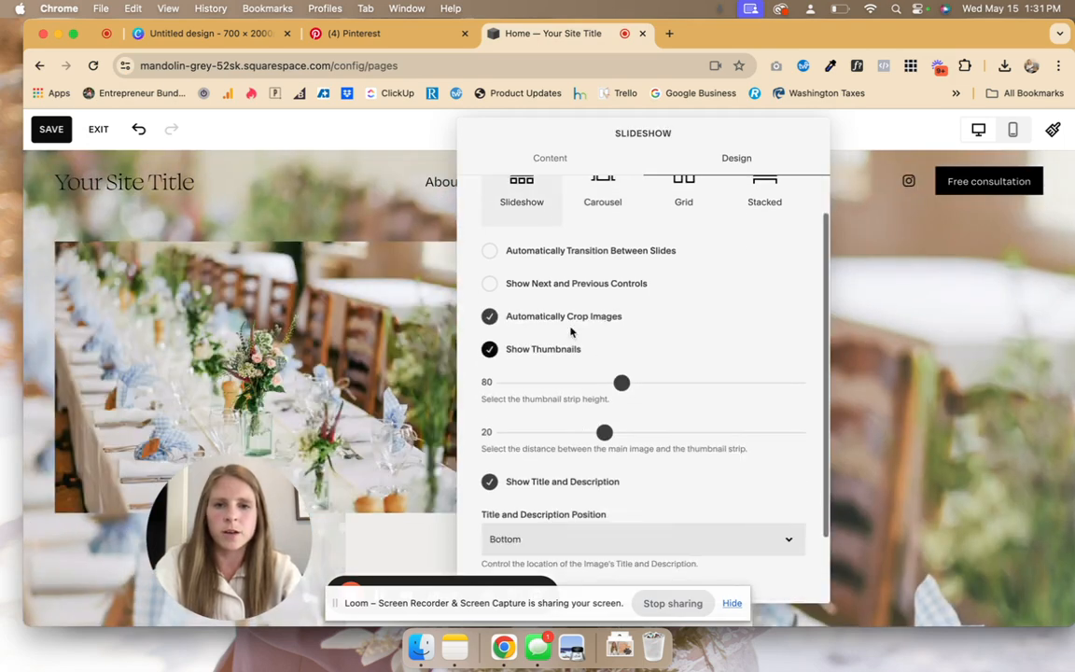
pyautogui.scroll(1, 572, 331)
pyautogui.click(574, 282)
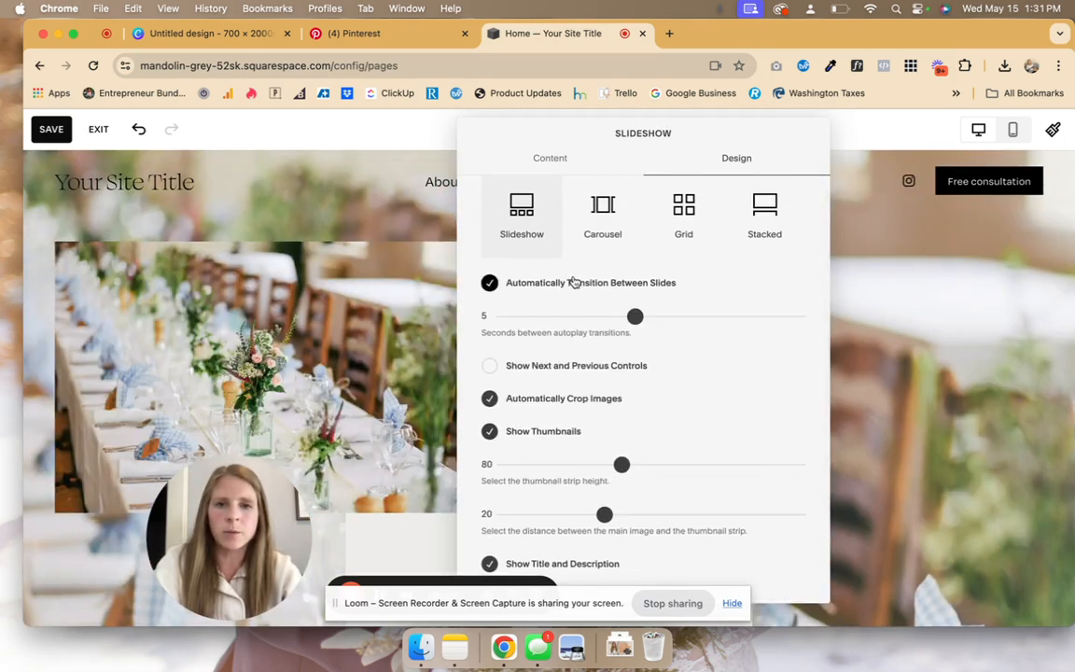
# - Set the slideshow's autoplay interval to 2 seconds, and turn off automatic image cropping and thumbnails
pyautogui.moveTo(635, 316); pyautogui.dragTo(546, 319)
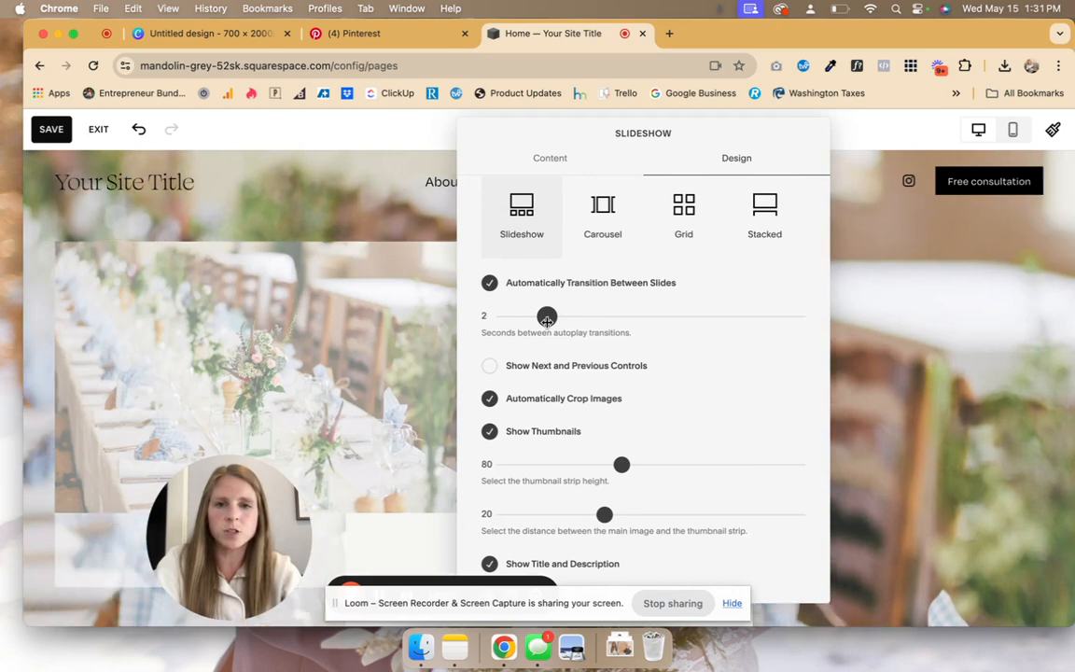
pyautogui.scroll(-1, 590, 383)
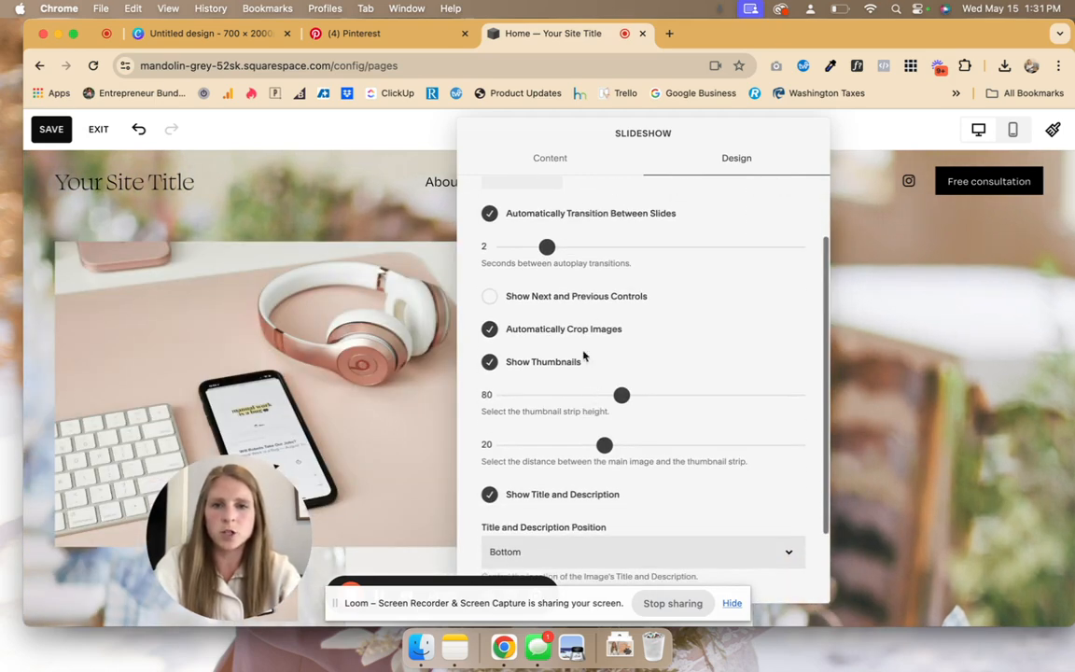
pyautogui.click(576, 331)
pyautogui.scroll(-1, 542, 378)
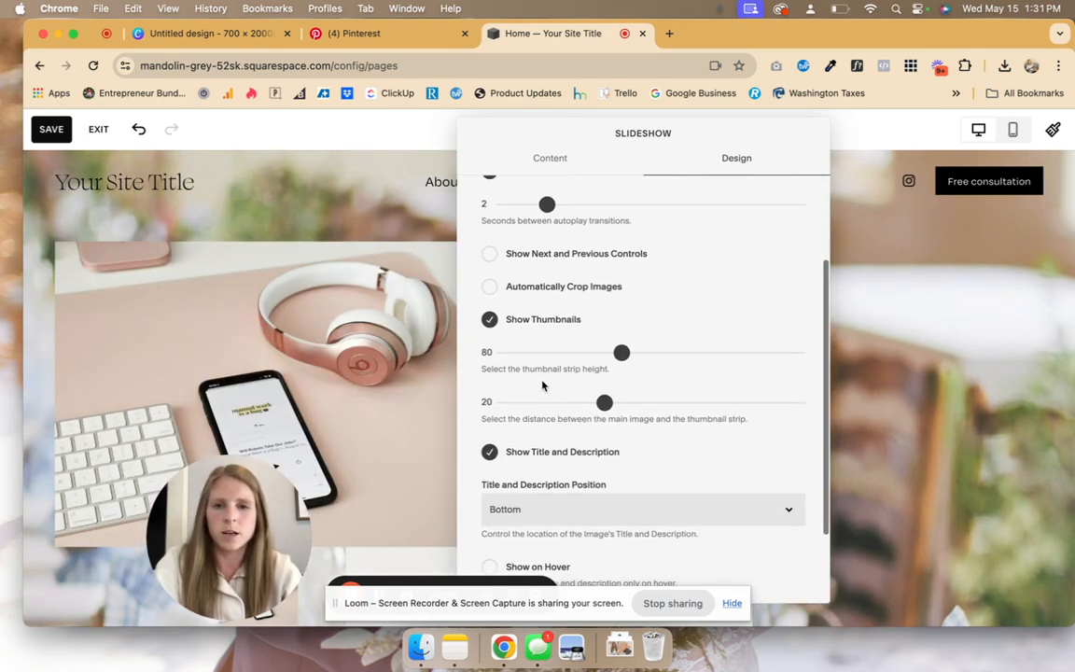
pyautogui.click(539, 321)
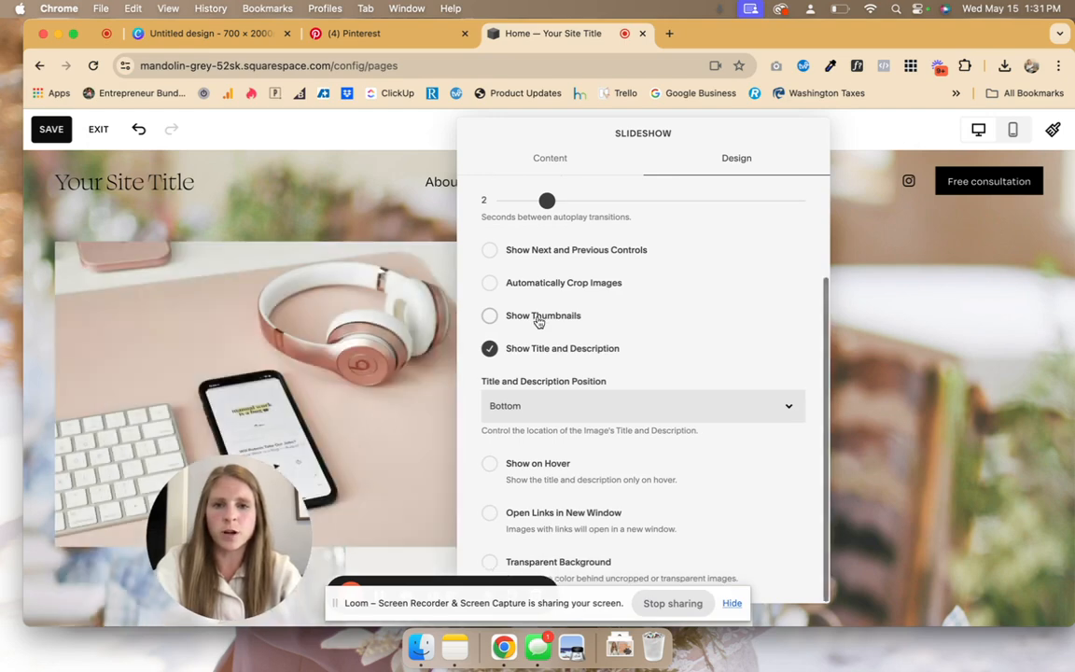
pyautogui.click(897, 324)
# - Send the slideshow gallery behind the gray box and its texts in the hero section
pyautogui.scroll(-2, 807, 287)
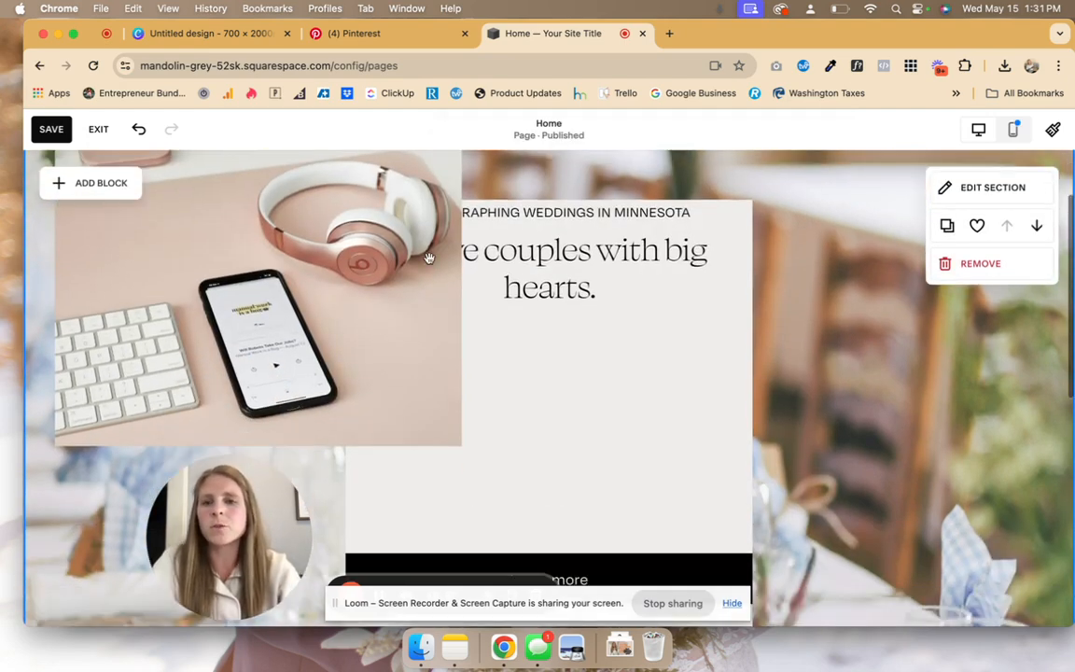
pyautogui.click(285, 215)
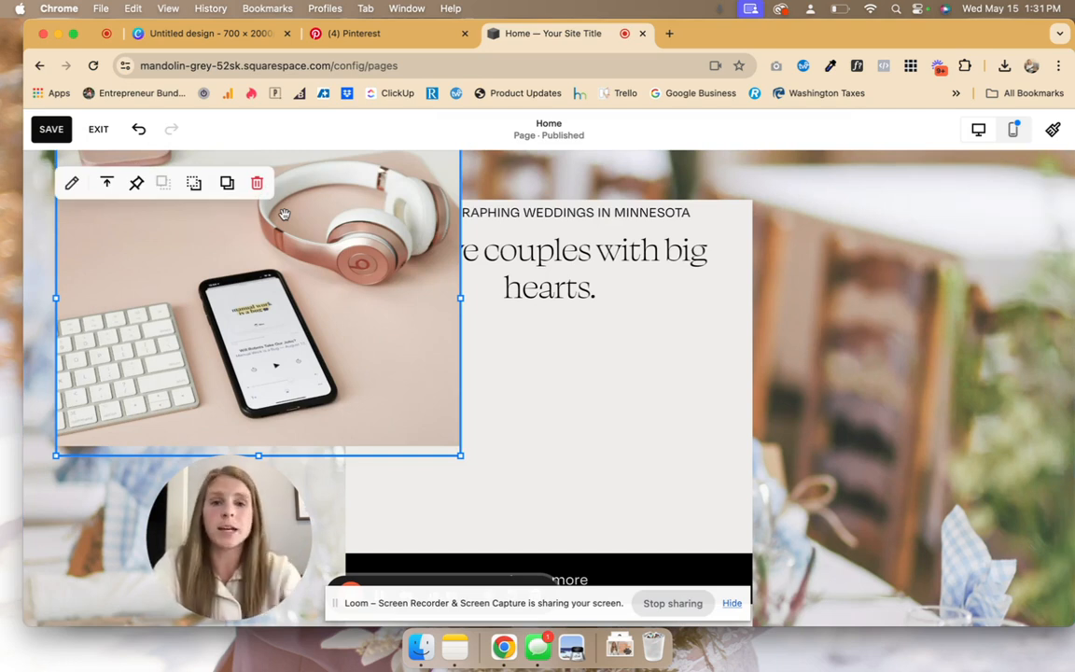
pyautogui.scroll(2, 285, 215)
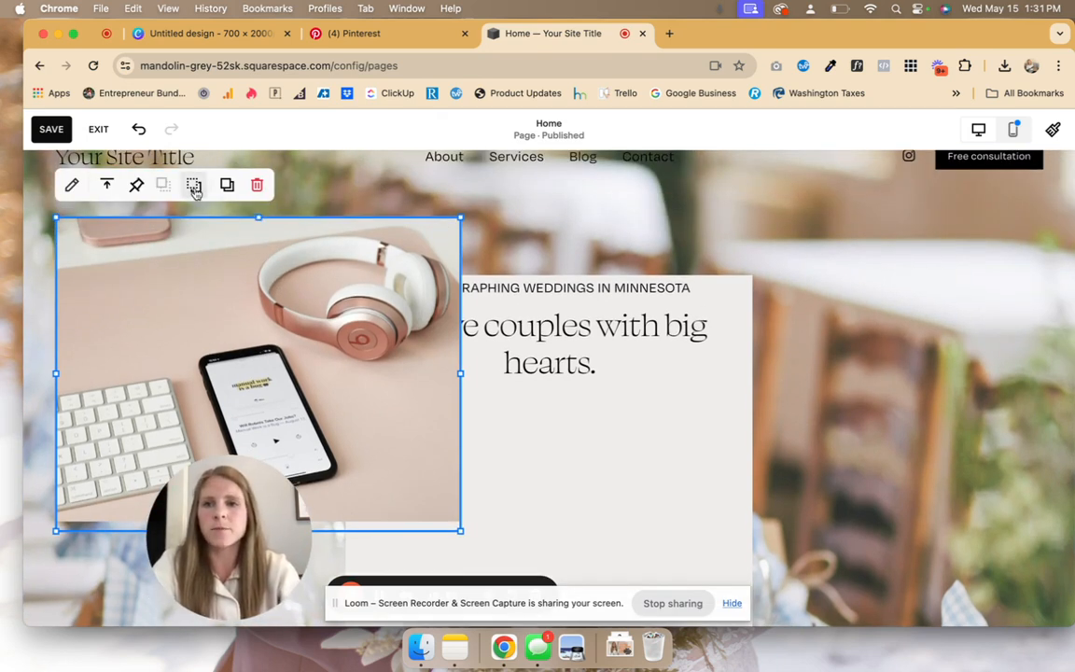
pyautogui.click(194, 185)
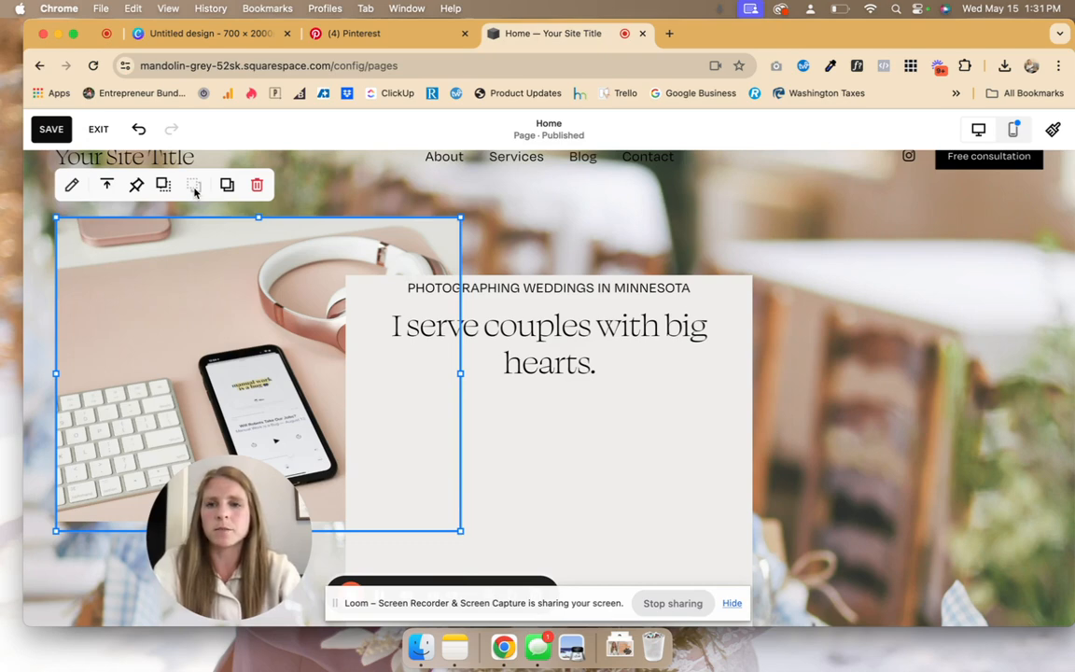
# - Move the gallery to the page's left edge, then stretch it across the full page width and down past the Learn more button
pyautogui.moveTo(168, 322); pyautogui.dragTo(110, 300)
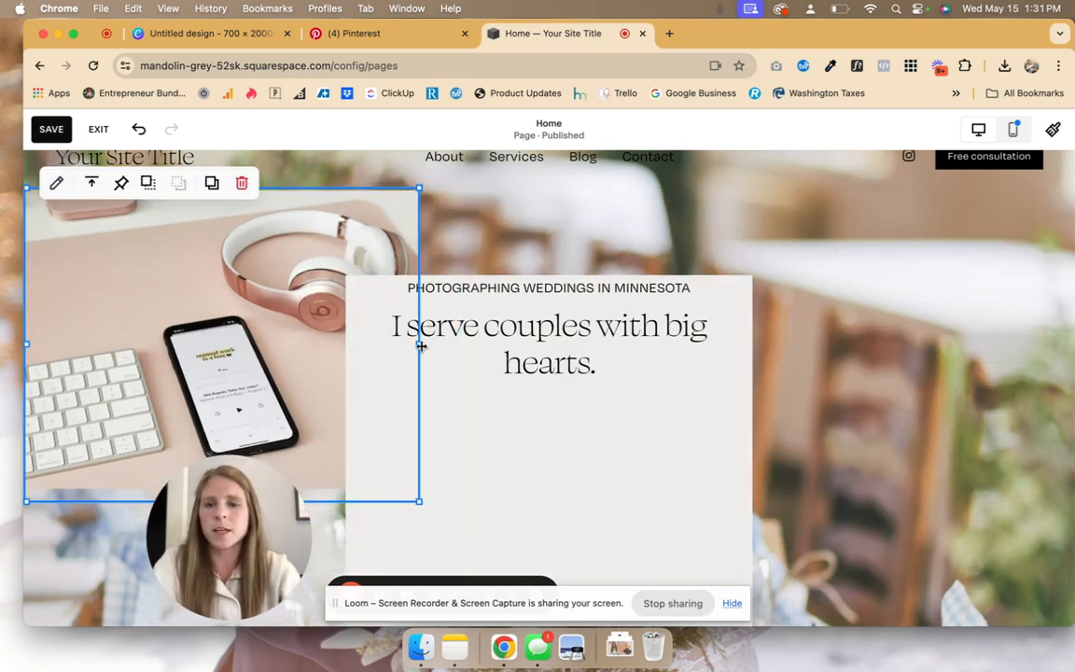
pyautogui.moveTo(421, 346); pyautogui.dragTo(1071, 335)
pyautogui.scroll(-3, 746, 364)
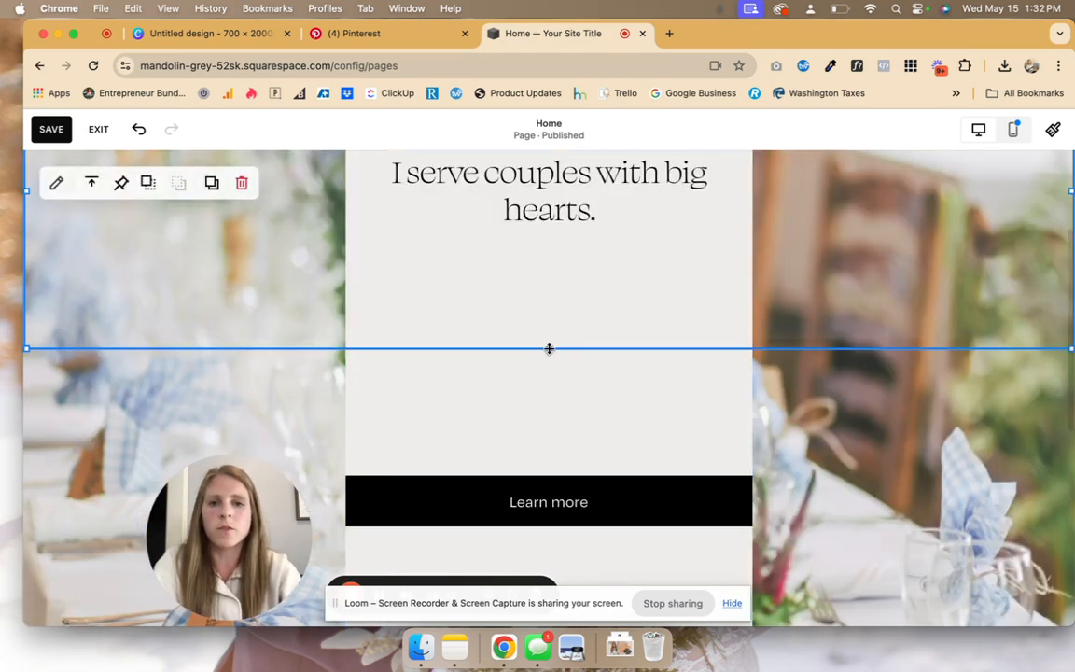
pyautogui.moveTo(549, 349); pyautogui.dragTo(554, 556)
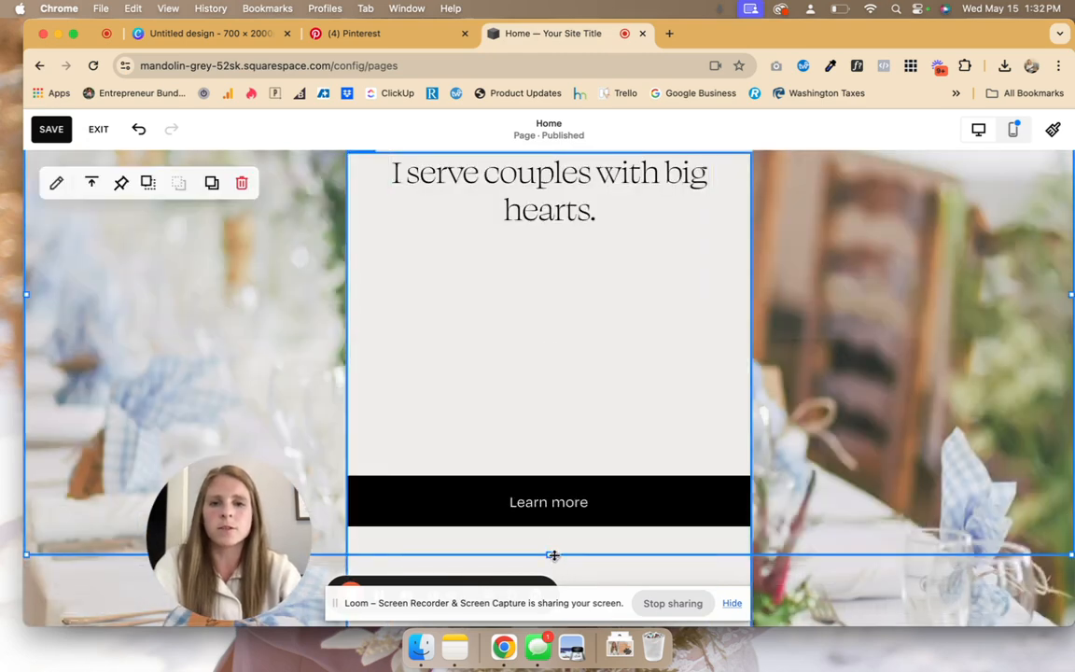
# - Shorten the selected gray box in the hero by raising its lower edge above the Learn more button
pyautogui.click(553, 409)
pyautogui.scroll(-5, 553, 411)
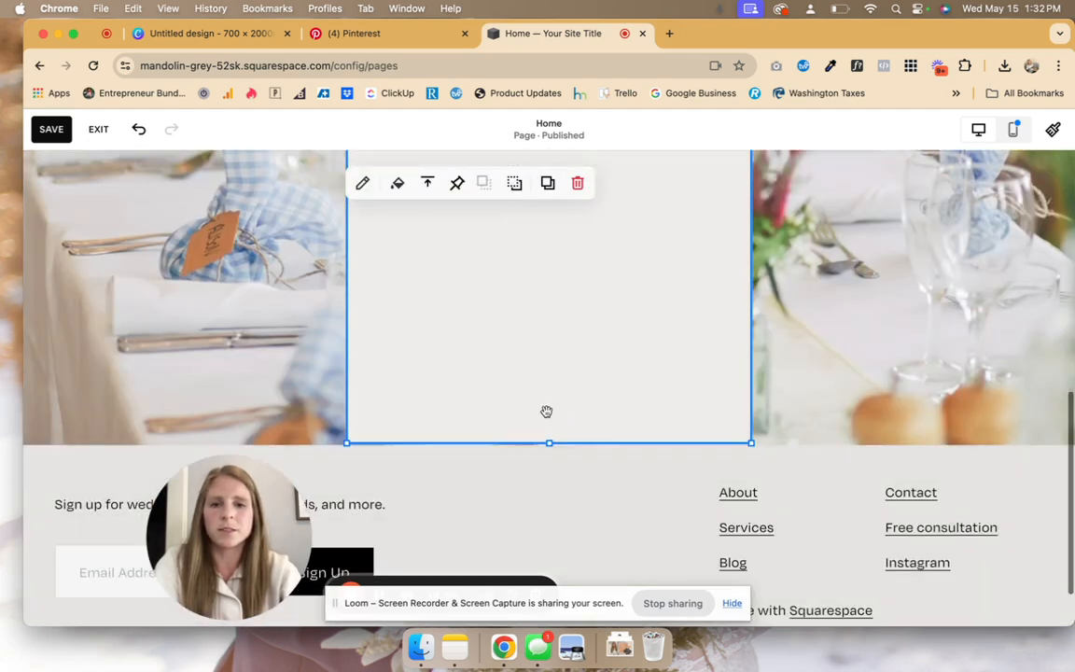
pyautogui.moveTo(550, 440); pyautogui.dragTo(552, 86)
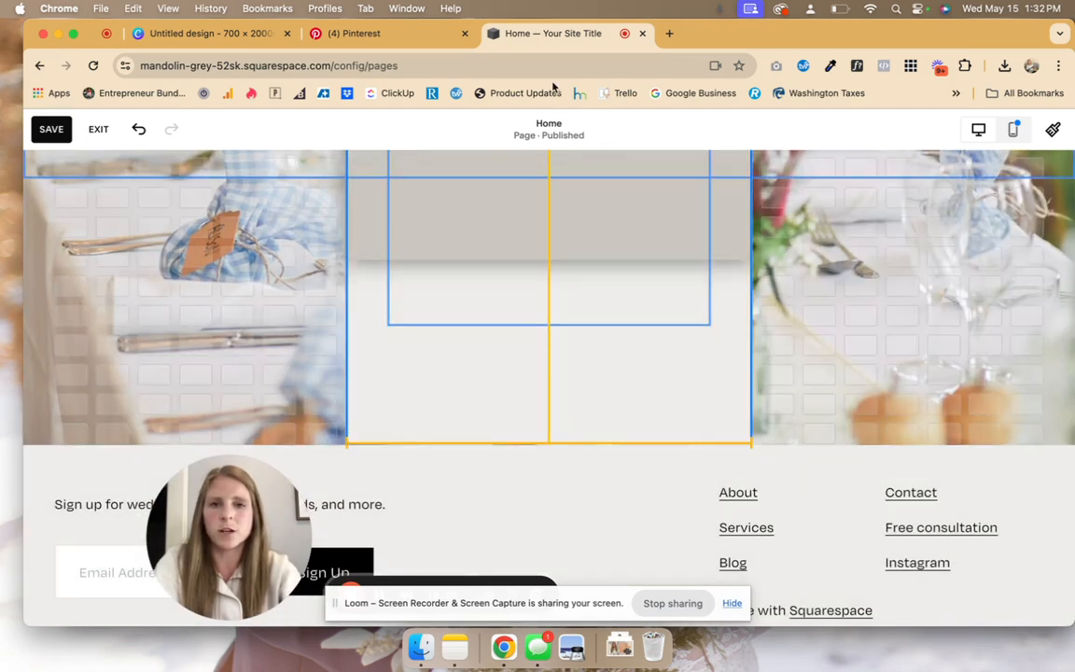
pyautogui.scroll(3, 513, 358)
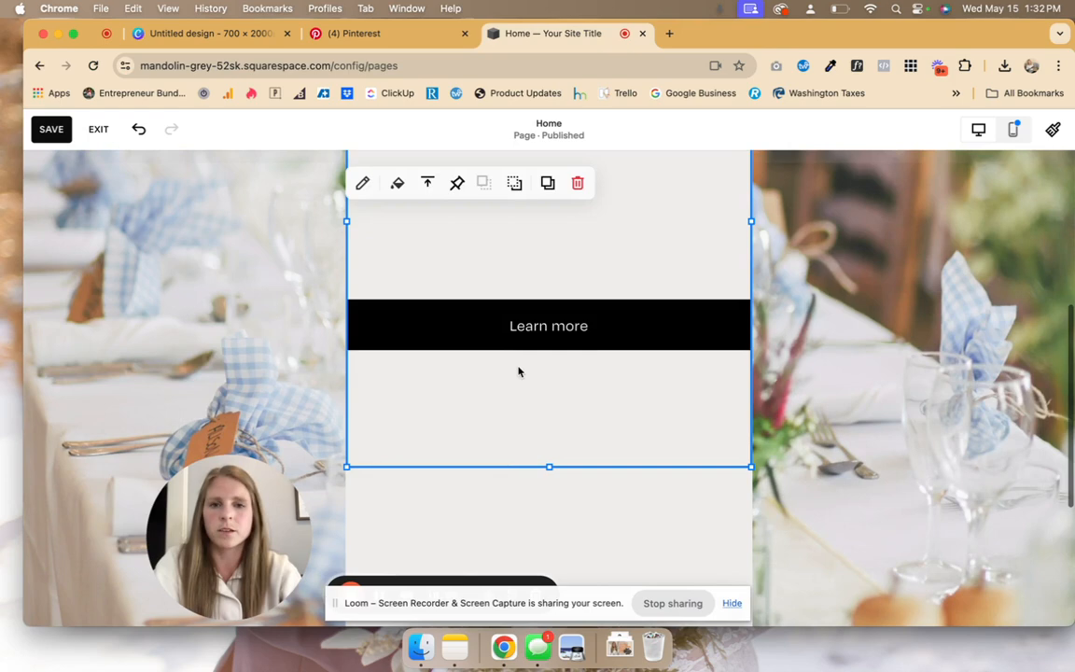
pyautogui.moveTo(519, 372); pyautogui.dragTo(561, 264)
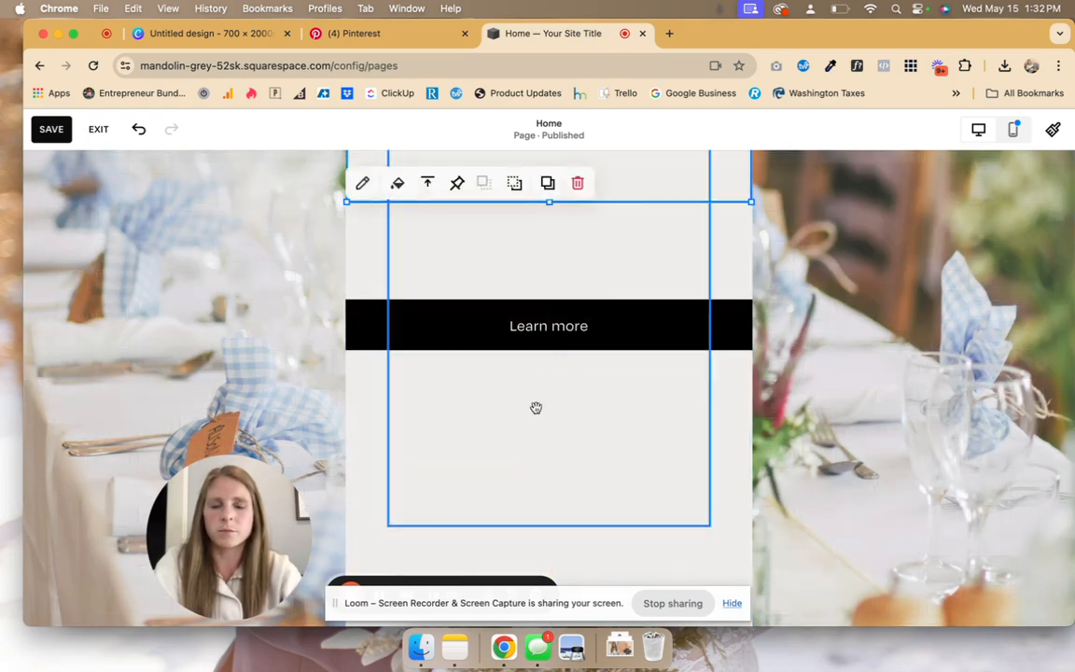
# - Shorten the tall headline text block in the hero section by raising its lower edge
pyautogui.scroll(2, 536, 408)
pyautogui.scroll(-3, 536, 408)
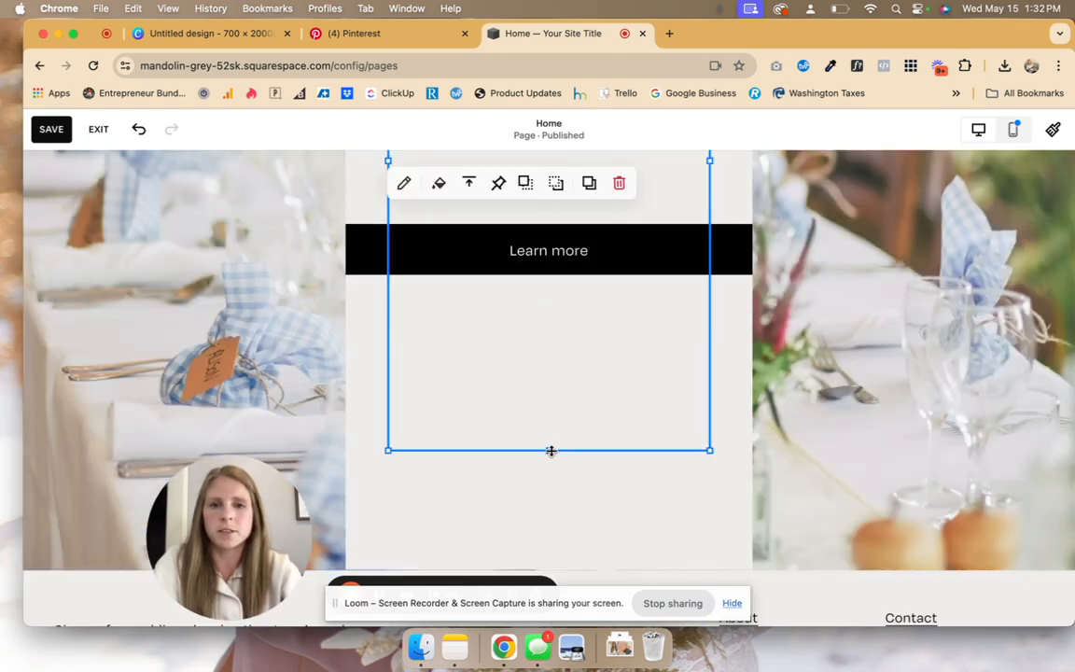
pyautogui.moveTo(551, 451); pyautogui.dragTo(557, 137)
# - Shorten the pale background shape behind the text so that it ends a little below the headline
pyautogui.click(536, 413)
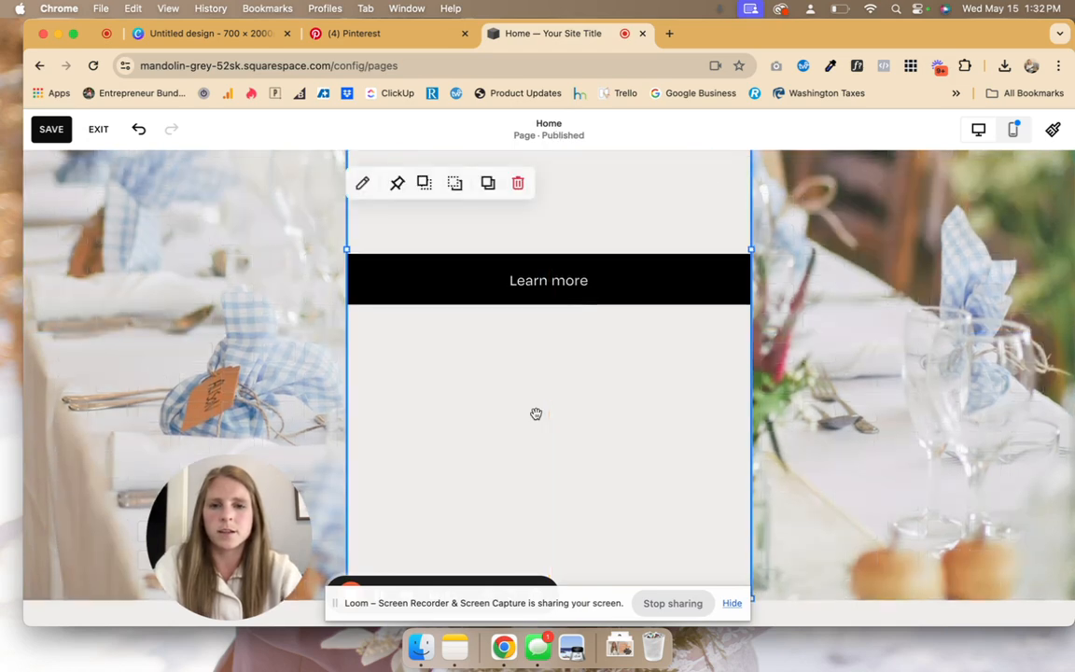
pyautogui.scroll(-3, 536, 413)
pyautogui.moveTo(550, 443); pyautogui.dragTo(552, 118)
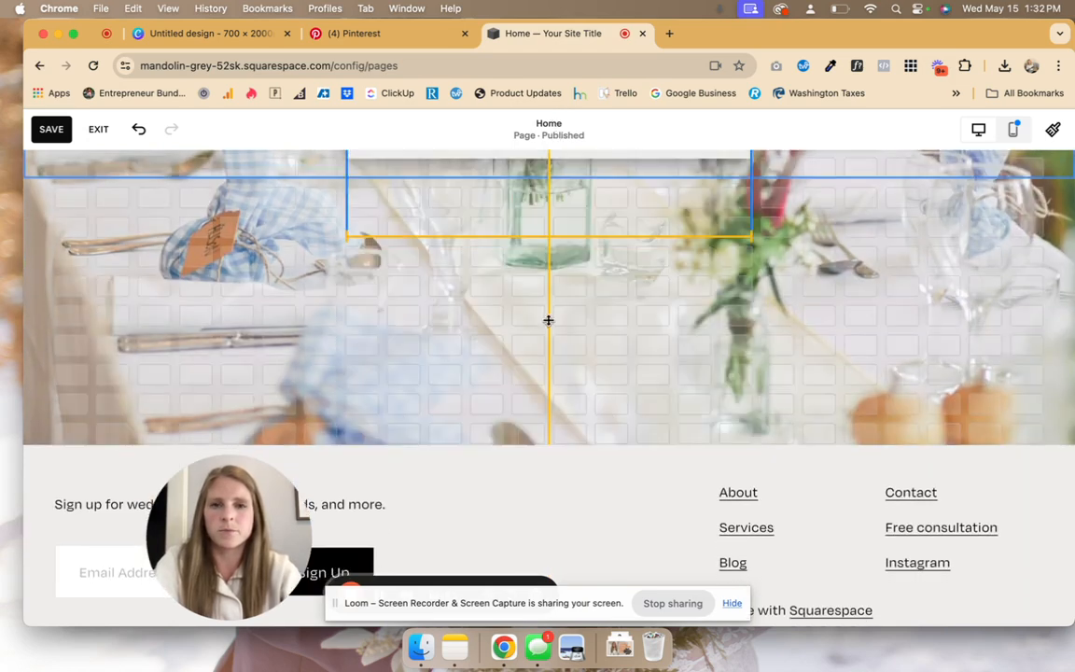
pyautogui.moveTo(549, 320); pyautogui.dragTo(549, 320)
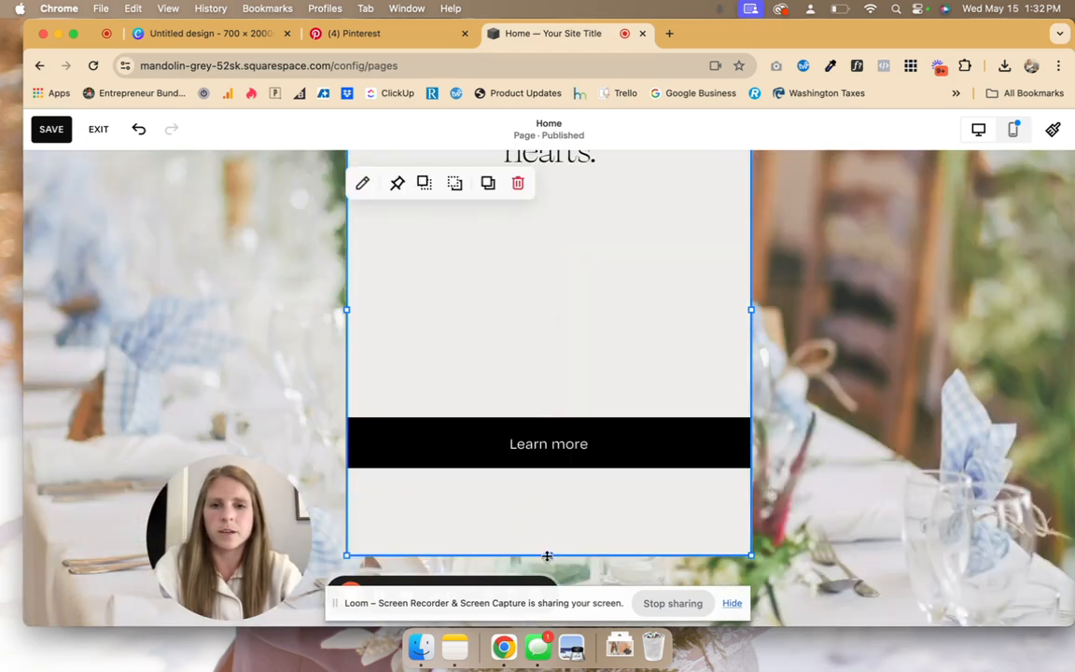
pyautogui.moveTo(558, 511); pyautogui.dragTo(551, 280)
# - Move the Learn more button up to sit beneath the headline's background shape
pyautogui.click(576, 445)
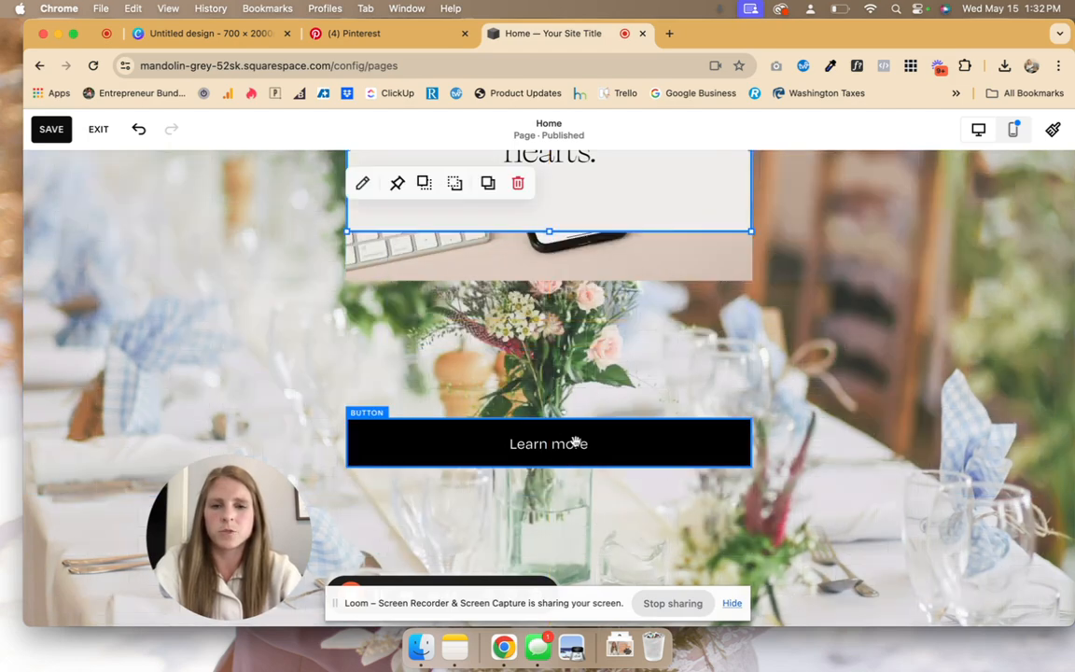
pyautogui.moveTo(576, 444); pyautogui.dragTo(576, 257)
pyautogui.scroll(4, 699, 307)
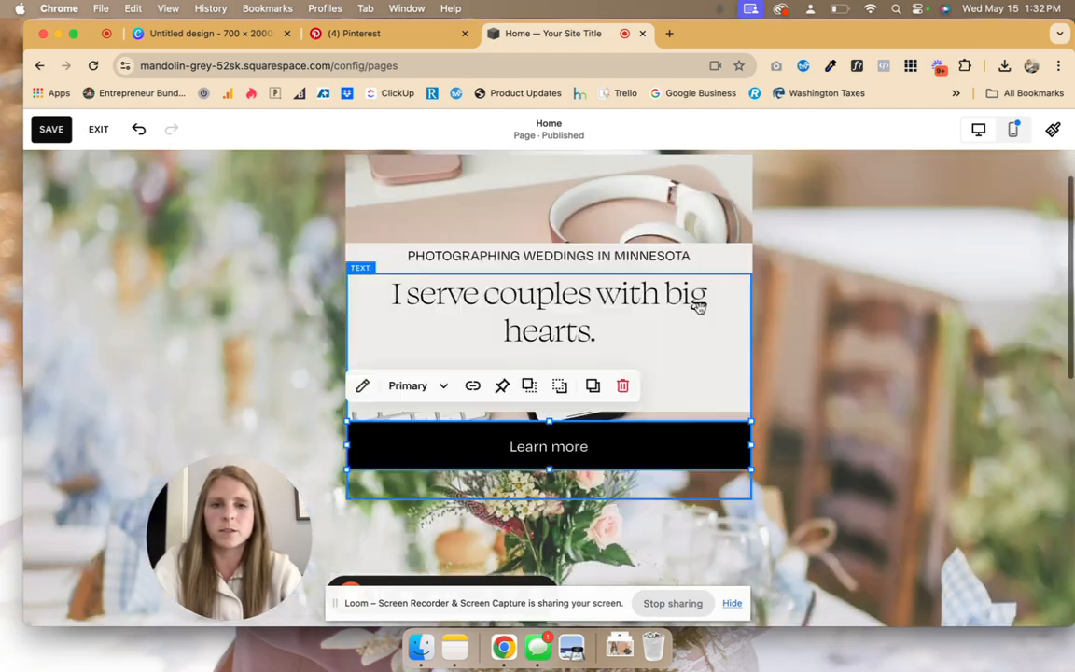
# - Turn off Show Title and Description in the gallery block's slideshow design settings
pyautogui.scroll(1, 870, 298)
pyautogui.doubleClick(869, 296)
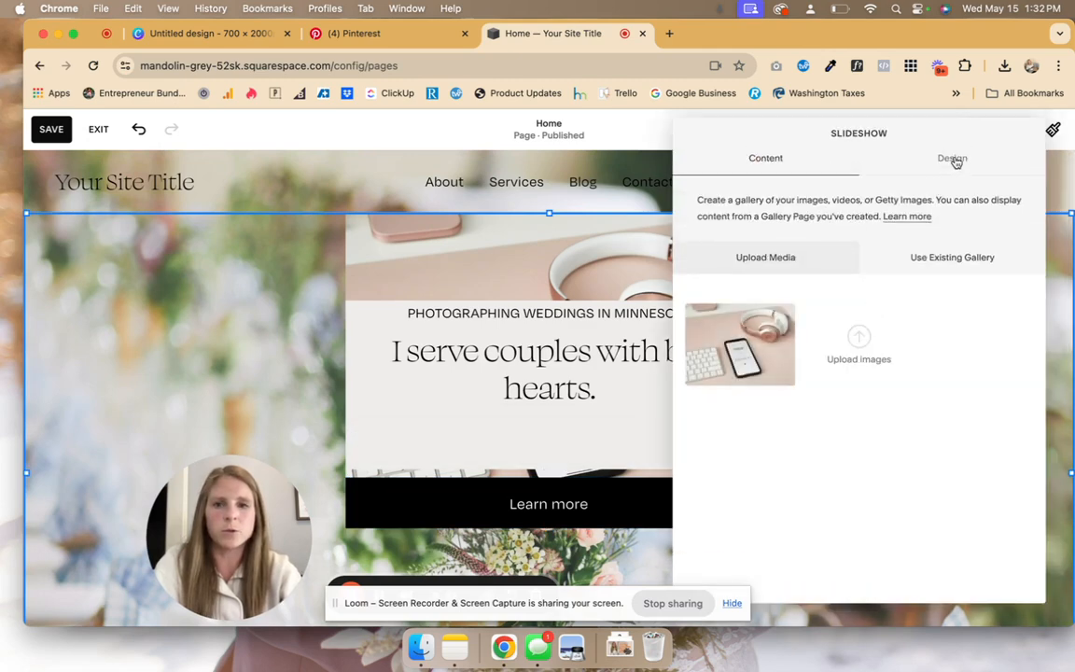
pyautogui.click(954, 160)
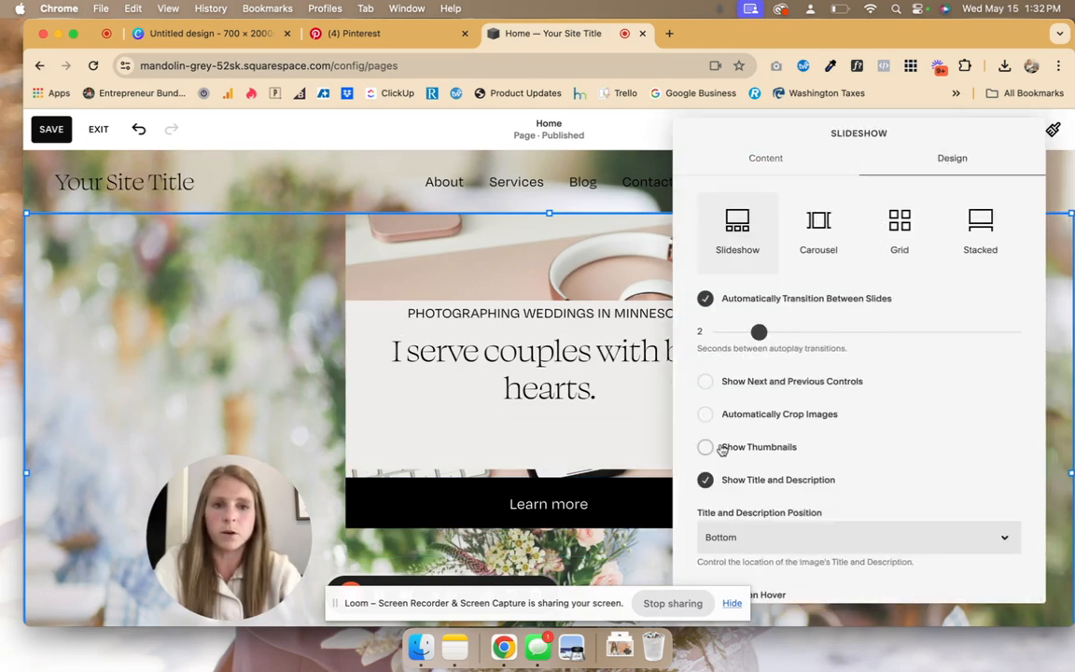
pyautogui.click(705, 480)
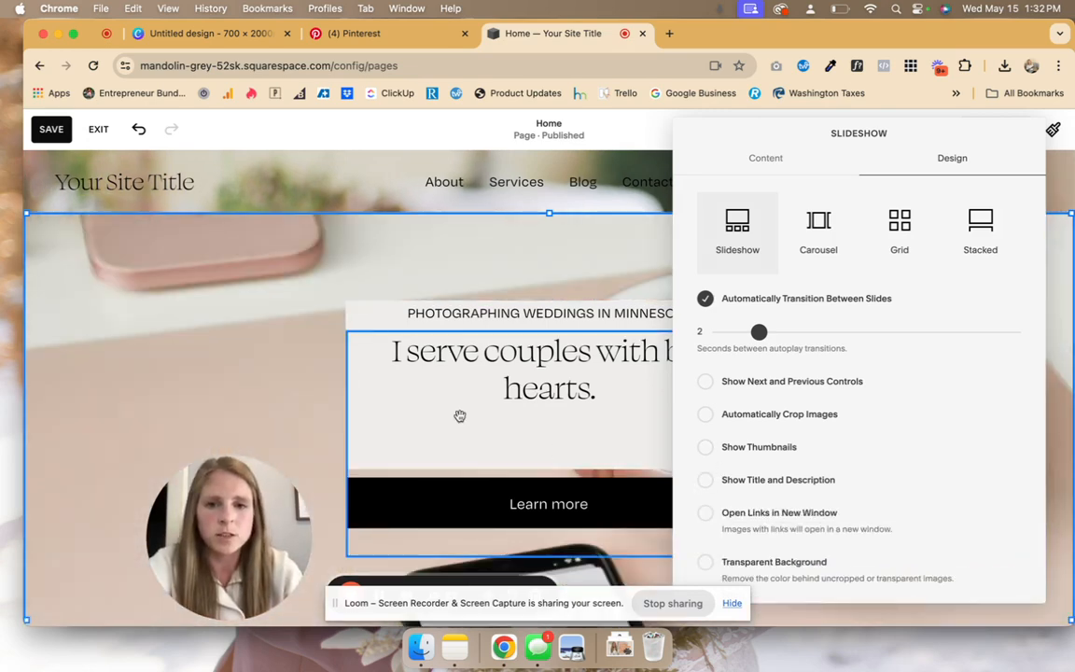
# - Try to shorten the full-width gallery block to the lower edge of its visible image
pyautogui.scroll(-10, 459, 416)
pyautogui.scroll(8, 461, 421)
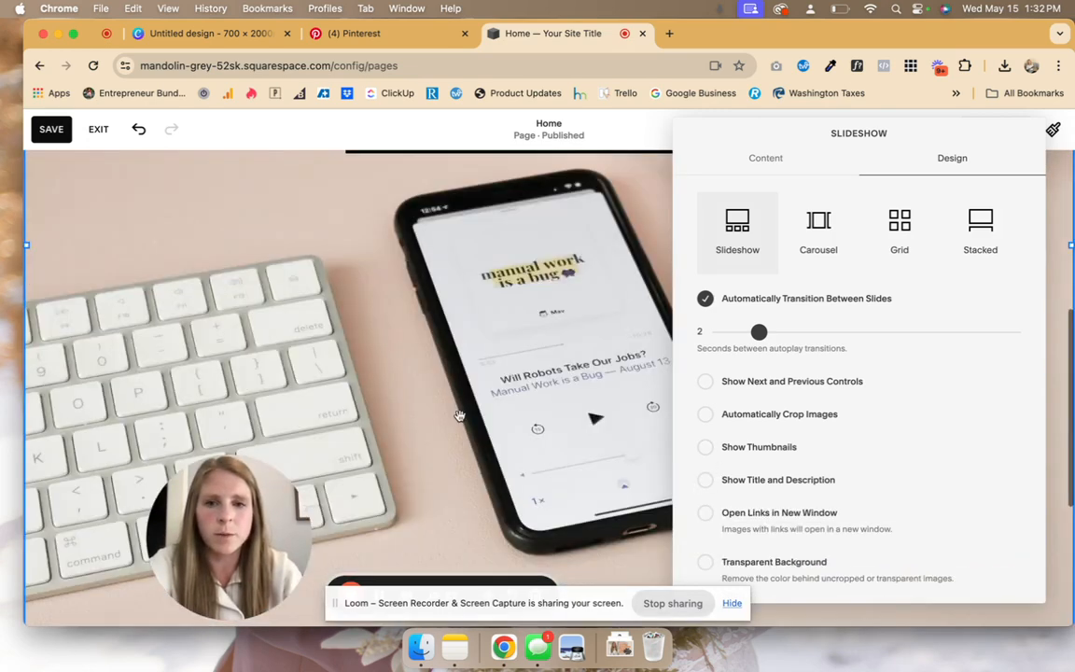
pyautogui.scroll(-5, 461, 416)
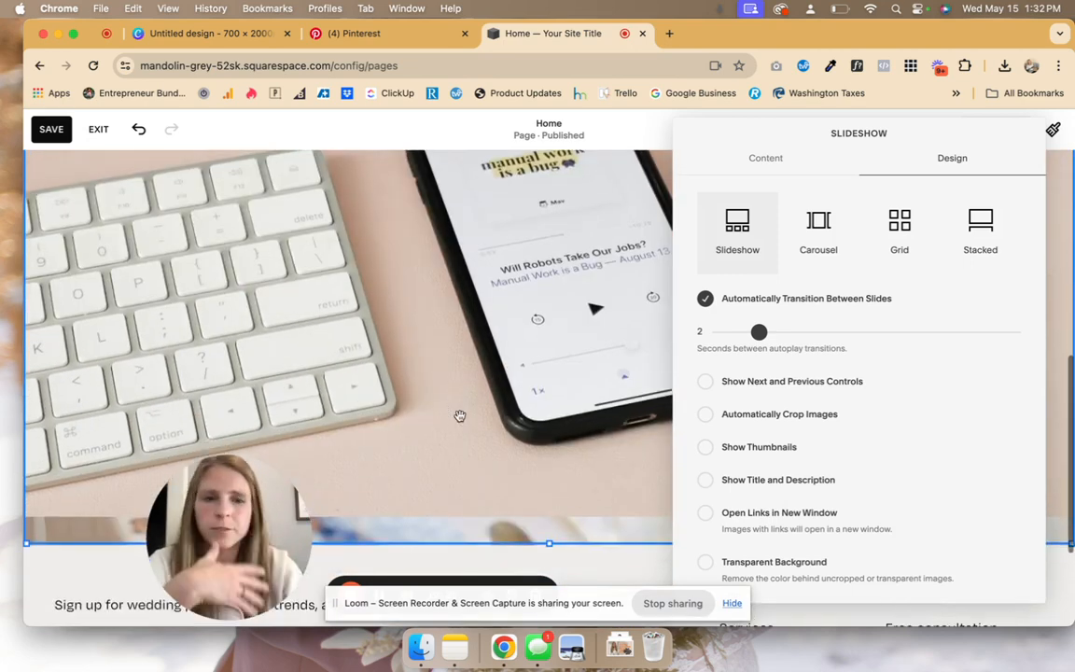
pyautogui.scroll(-1, 591, 450)
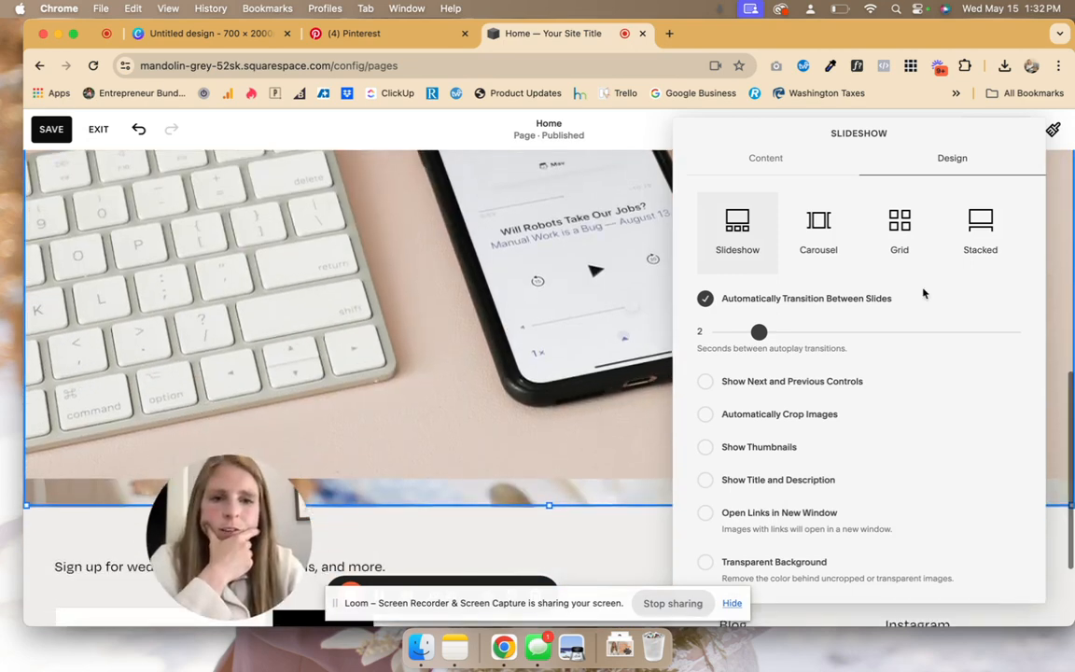
pyautogui.click(602, 485)
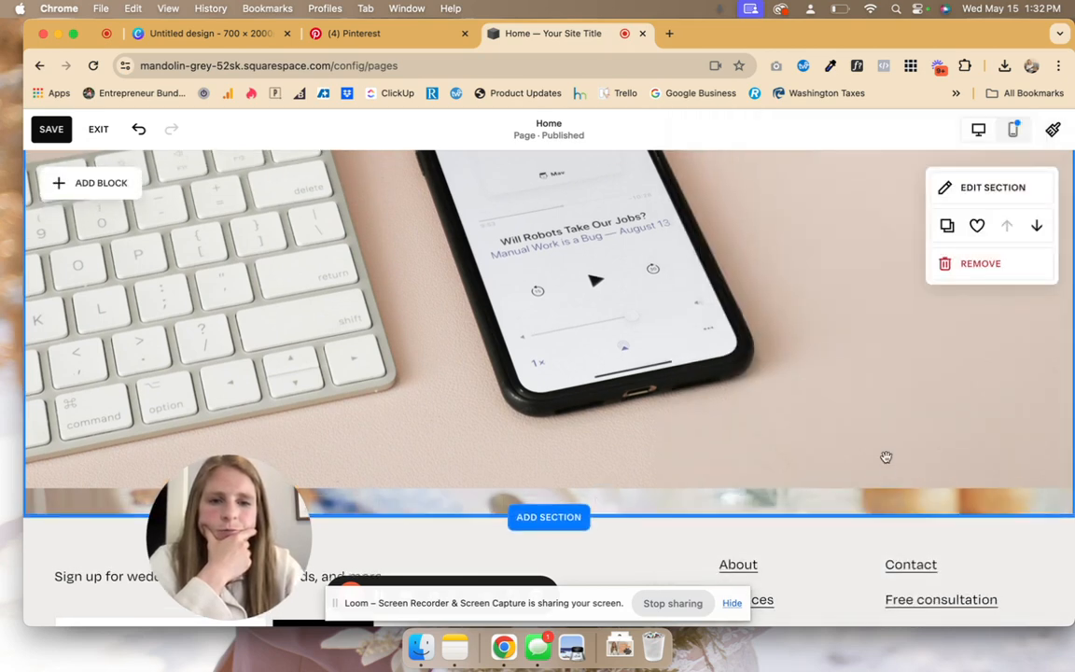
pyautogui.click(834, 449)
pyautogui.moveTo(557, 515); pyautogui.dragTo(555, 447)
pyautogui.scroll(5, 554, 447)
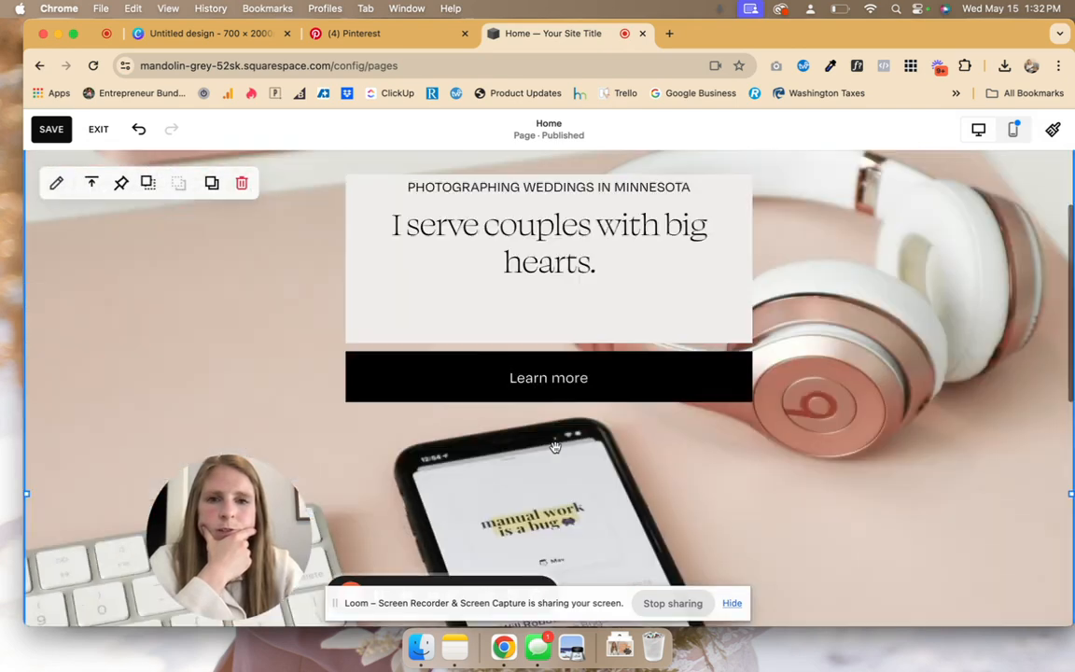
pyautogui.scroll(-5, 551, 439)
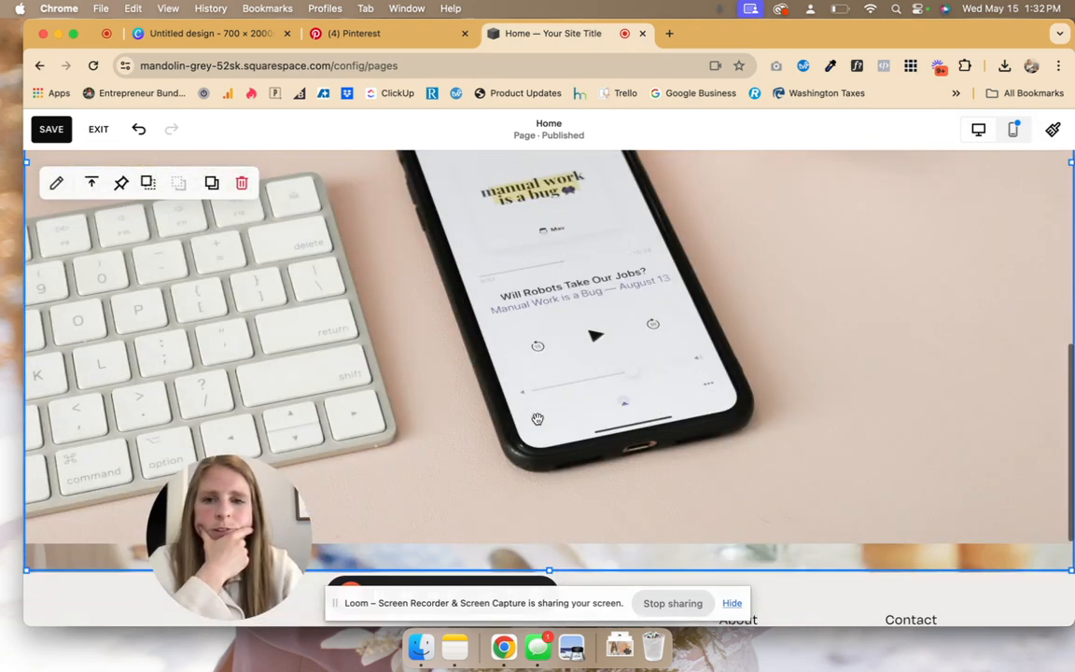
pyautogui.scroll(-2, 538, 419)
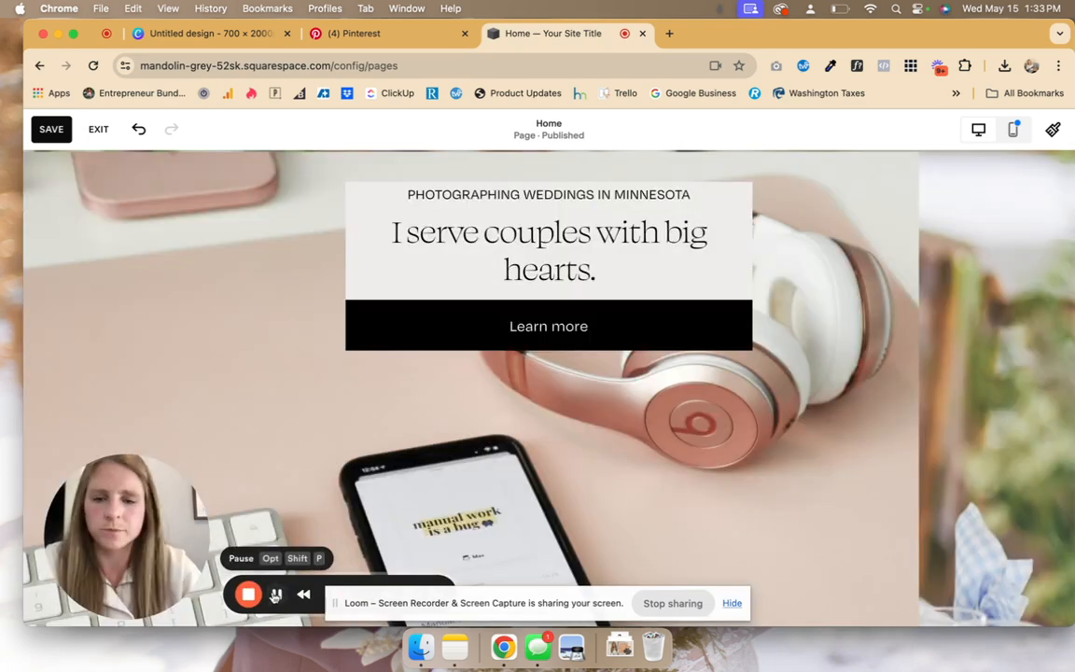
# - Resize the gallery block so that it covers about the left half of the hero section
pyautogui.scroll(2, 811, 312)
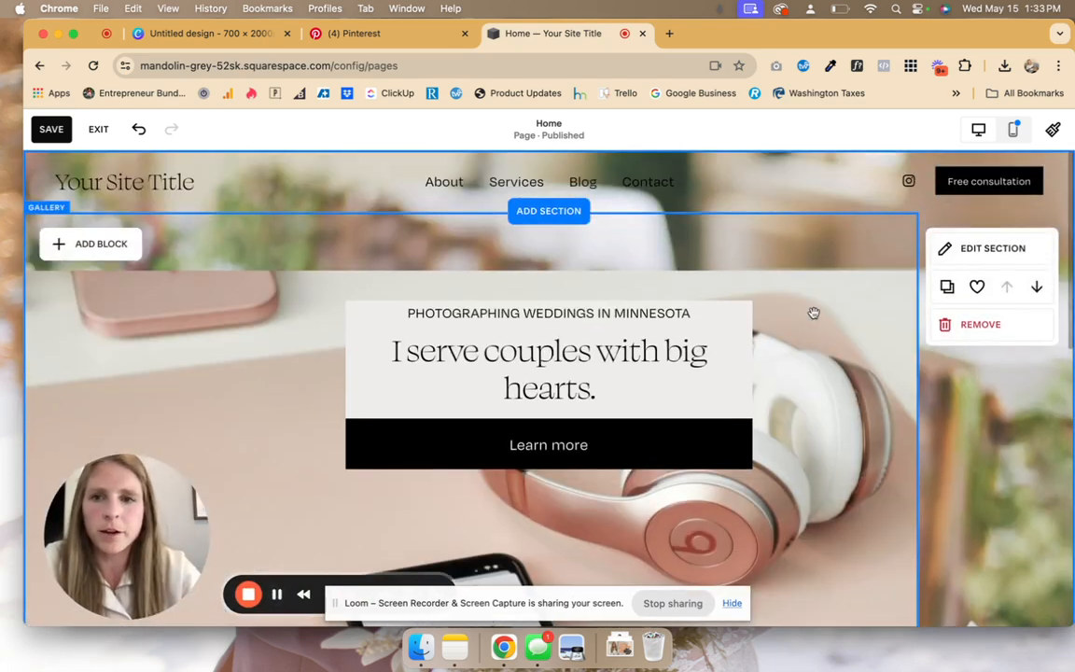
pyautogui.scroll(-8, 814, 314)
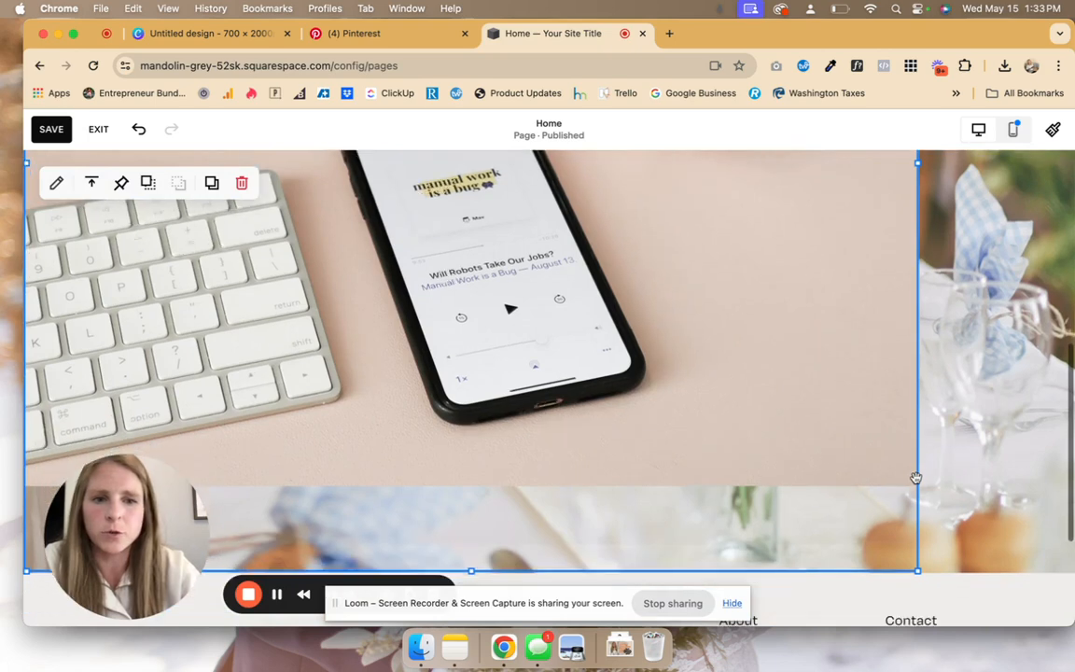
pyautogui.moveTo(918, 579); pyautogui.dragTo(555, 240)
pyautogui.scroll(-3, 579, 308)
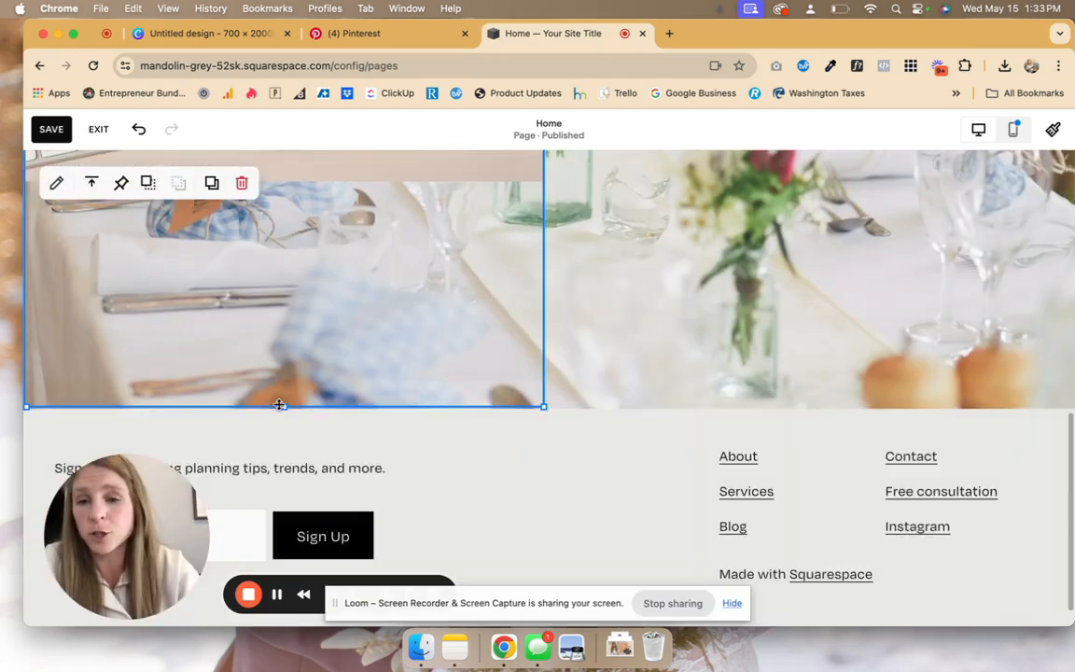
pyautogui.scroll(8, 282, 405)
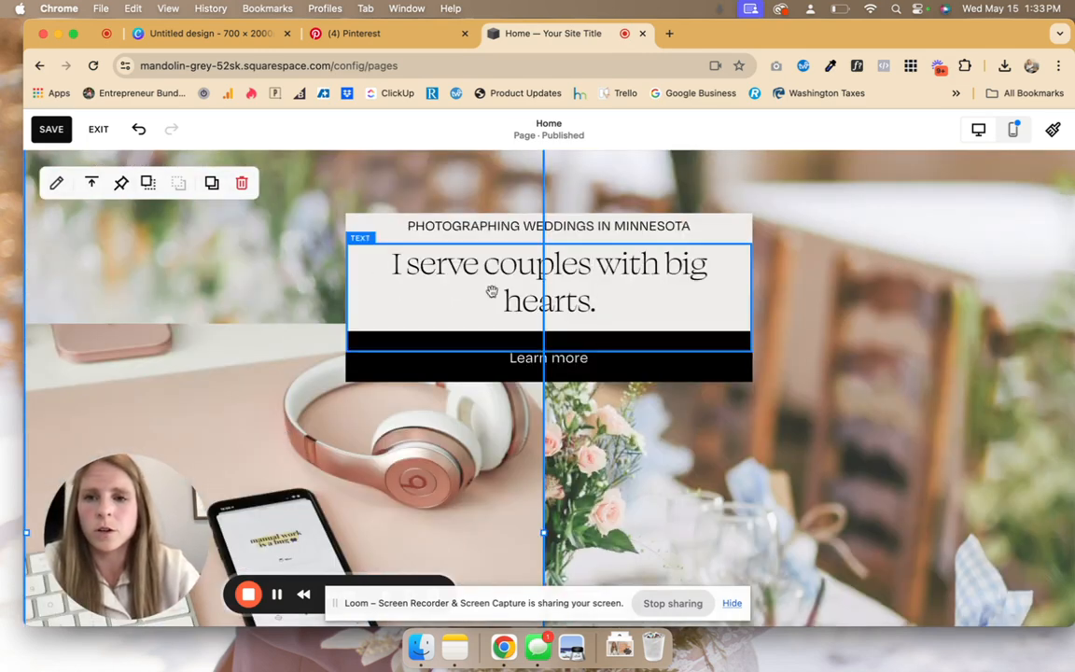
pyautogui.click(276, 593)
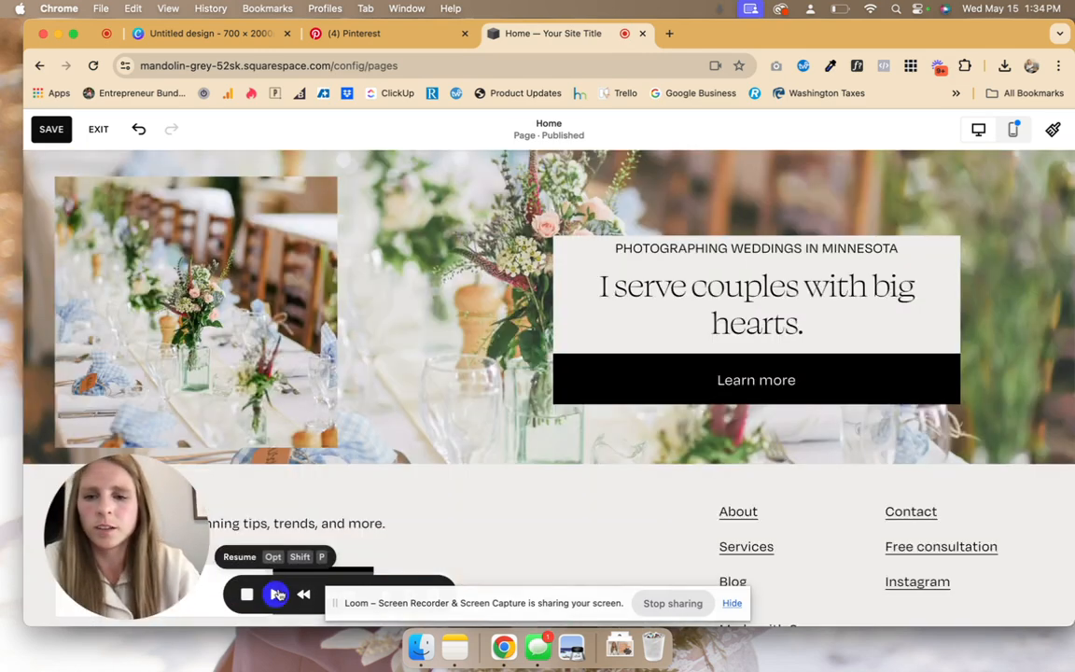
pyautogui.click(277, 594)
# - Examine the slideshow design options of the small gallery block beside the headline card
pyautogui.scroll(-1, 270, 272)
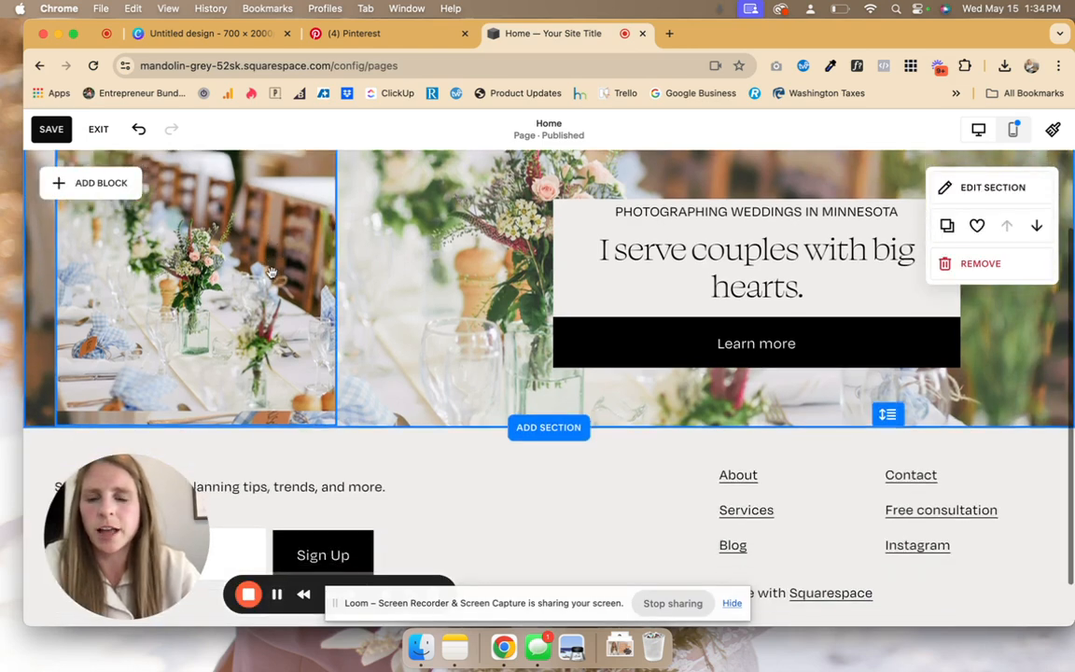
pyautogui.doubleClick(271, 271)
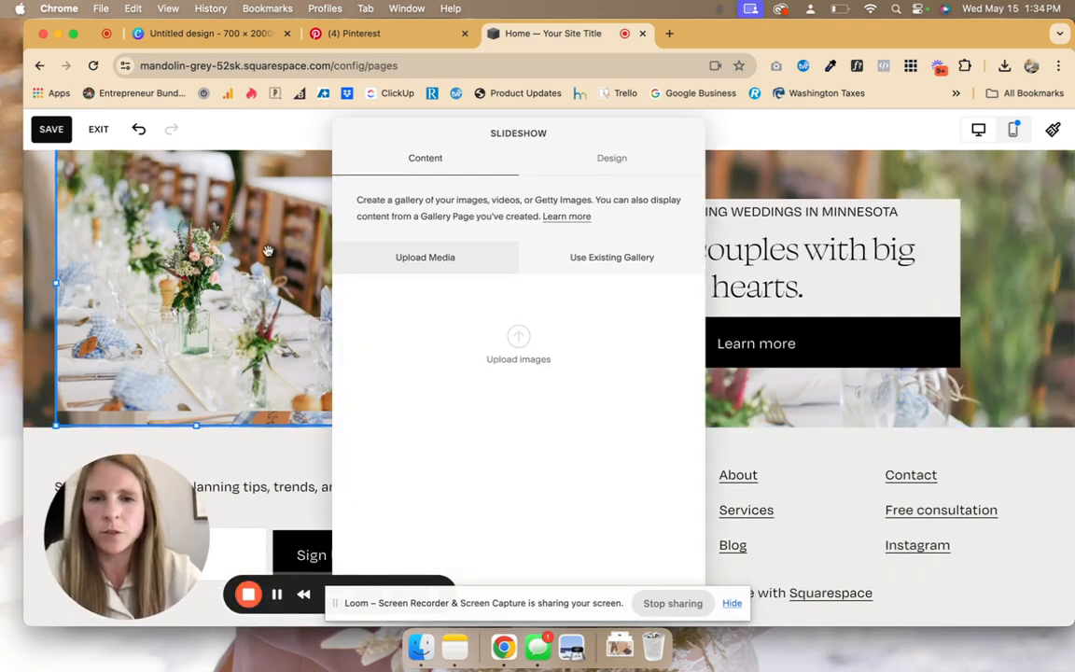
pyautogui.click(611, 160)
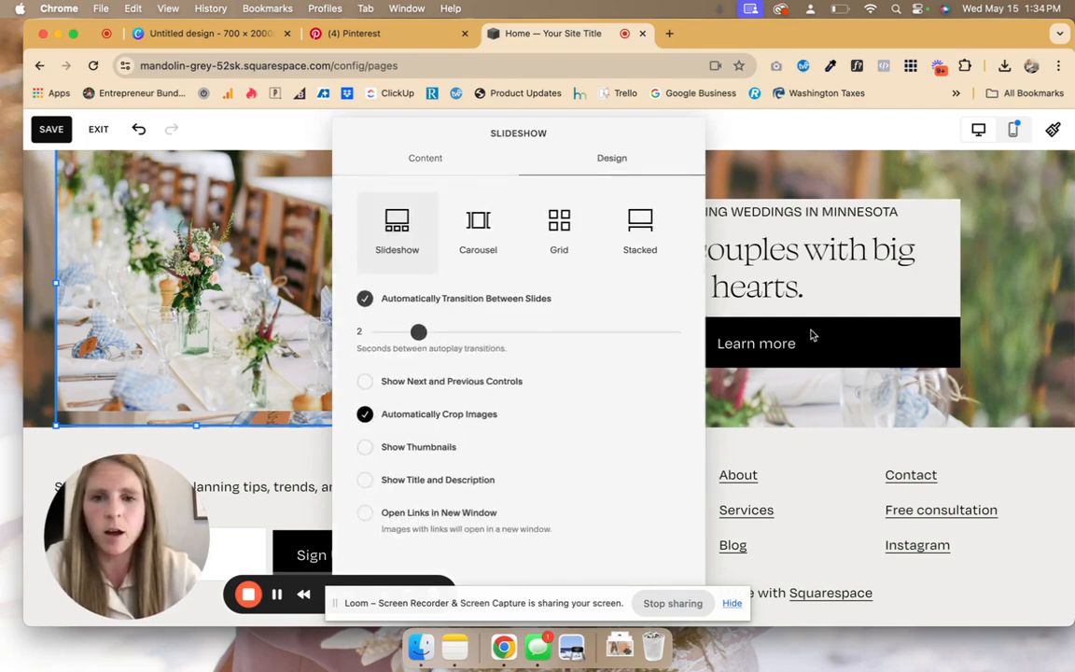
pyautogui.click(845, 399)
pyautogui.scroll(1, 844, 399)
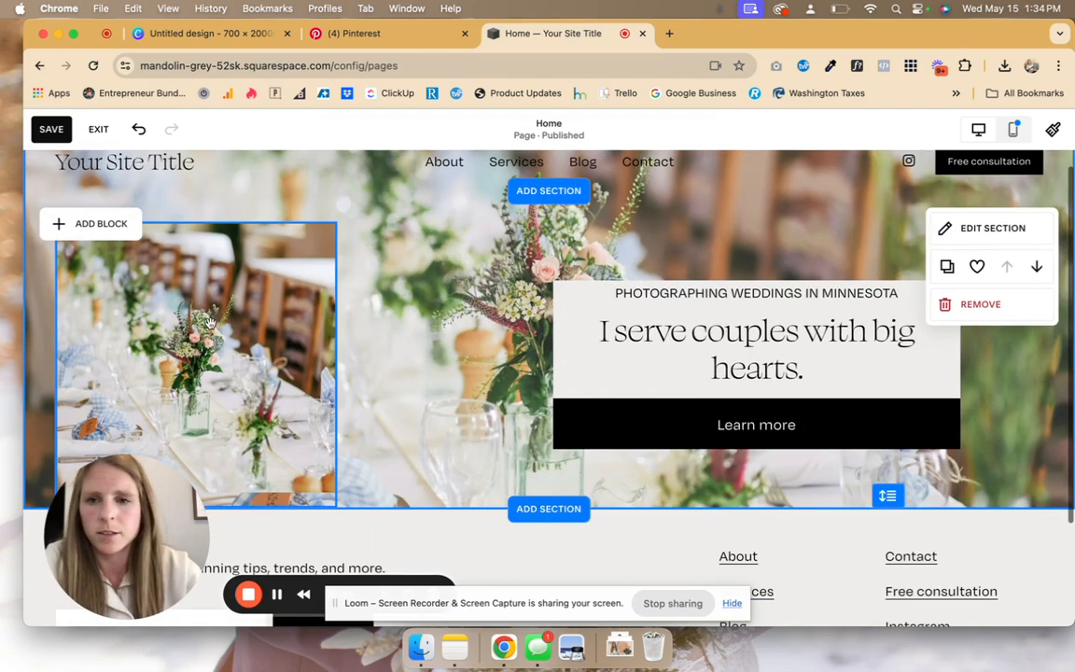
# - Move the gallery block closer to the headline card and slightly down, extending the section's height to make room
pyautogui.moveTo(209, 322); pyautogui.dragTo(333, 304)
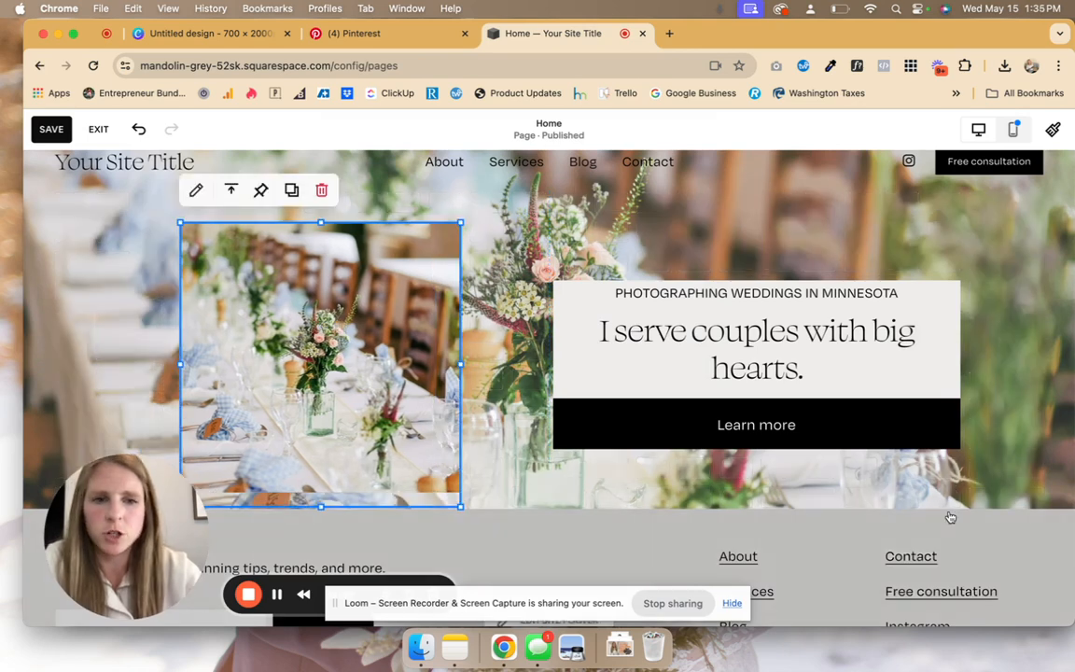
pyautogui.click(937, 496)
pyautogui.moveTo(887, 492); pyautogui.dragTo(888, 582)
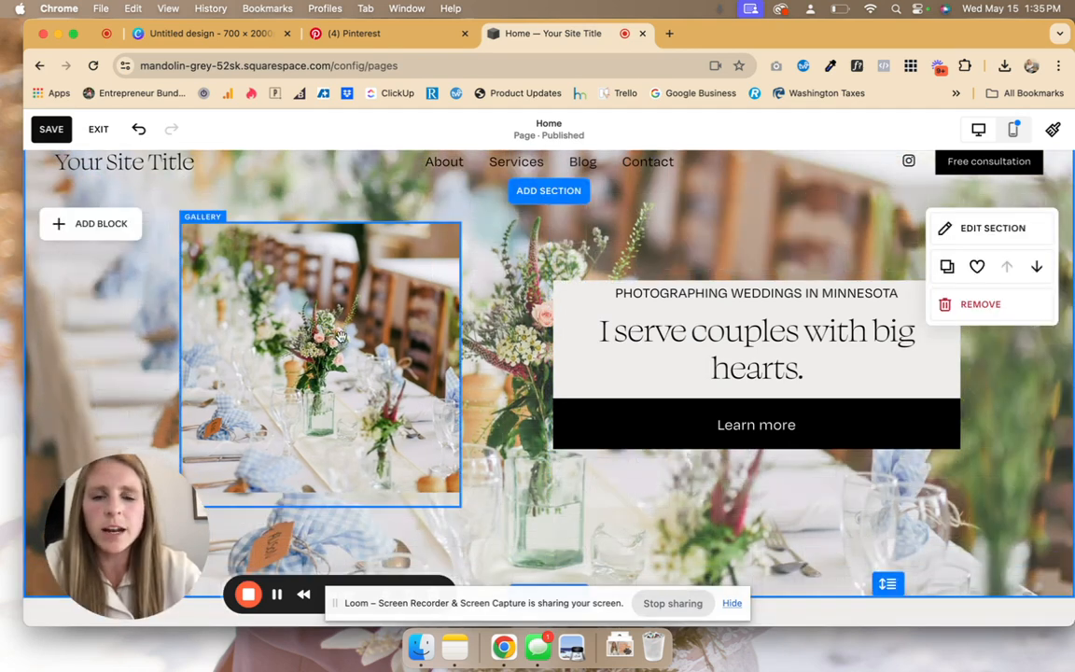
pyautogui.moveTo(340, 335); pyautogui.dragTo(342, 366)
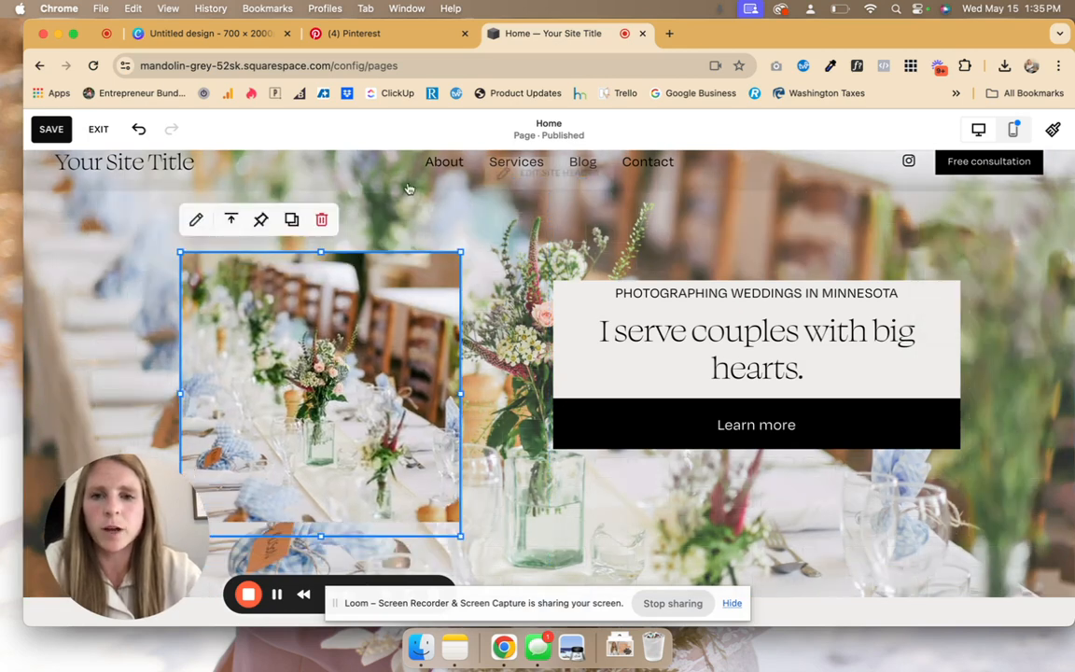
# - Delete the gallery block and move the grouped headline text, background shape and button to the section's horizontal centre
pyautogui.click(321, 218)
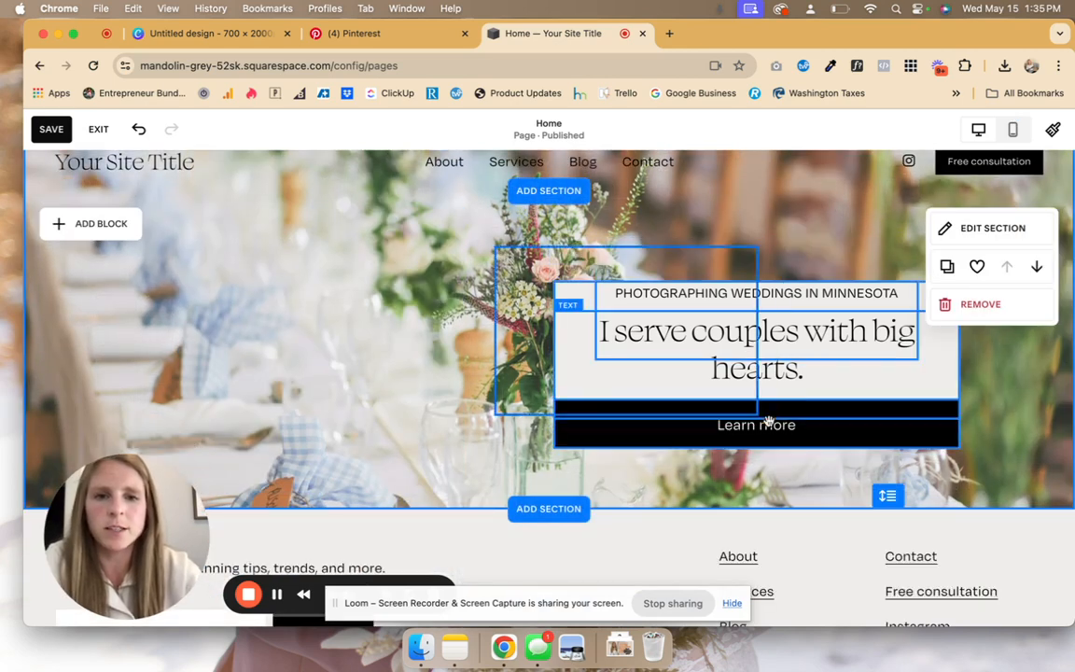
pyautogui.click(903, 350)
pyautogui.moveTo(903, 350); pyautogui.dragTo(698, 349)
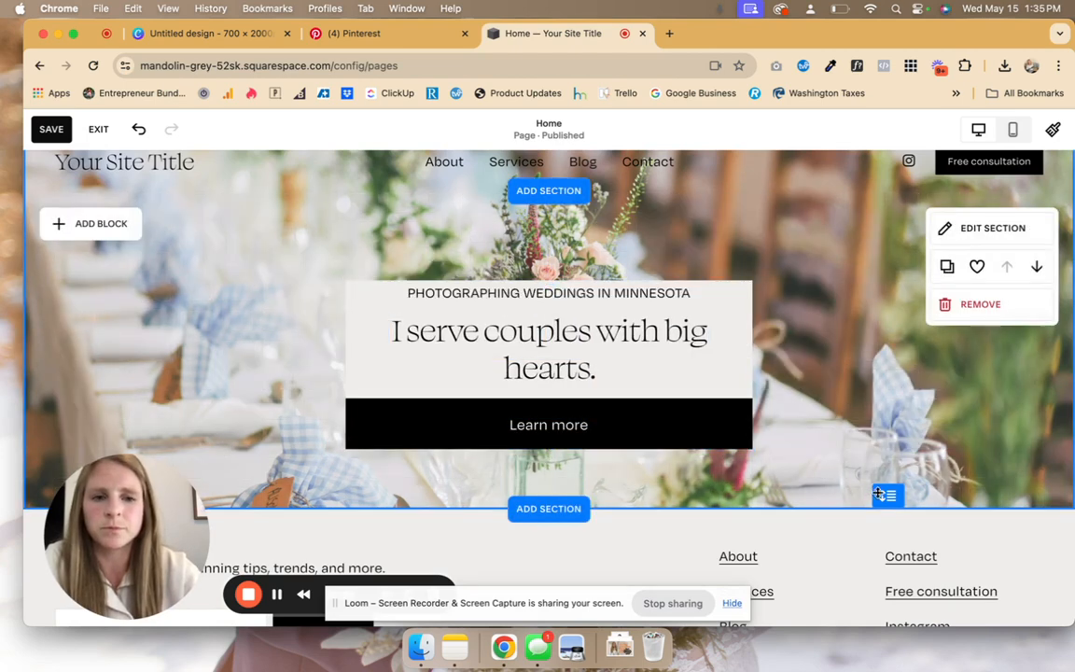
# - Increase the hero section's height to 12 rows and set its background image's overlay opacity to 68%
pyautogui.moveTo(885, 495); pyautogui.dragTo(885, 523)
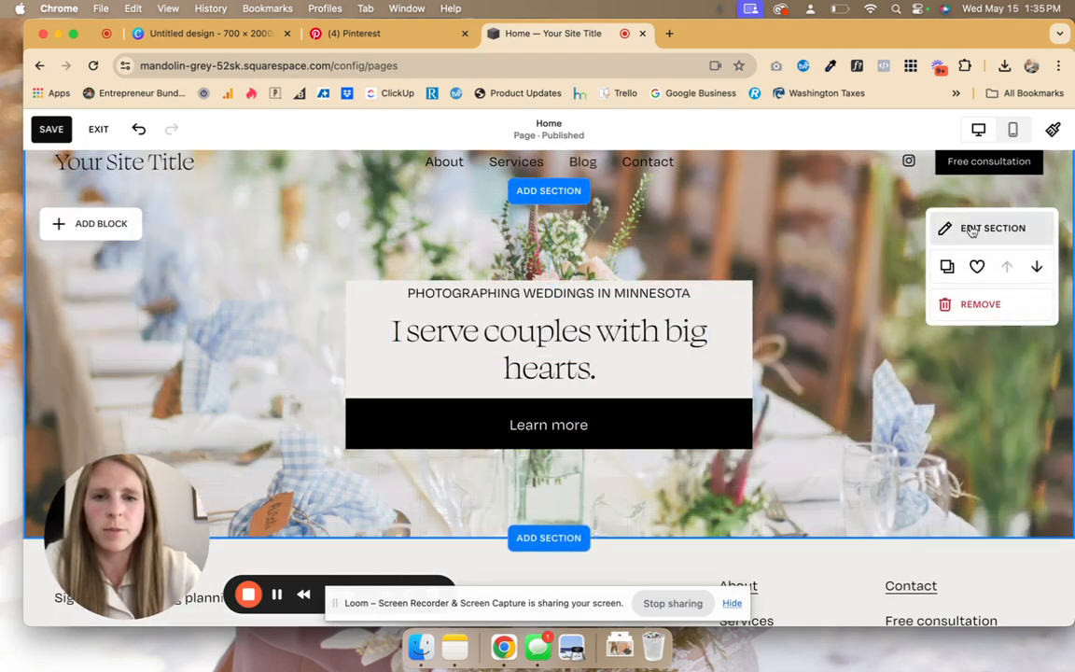
pyautogui.click(972, 231)
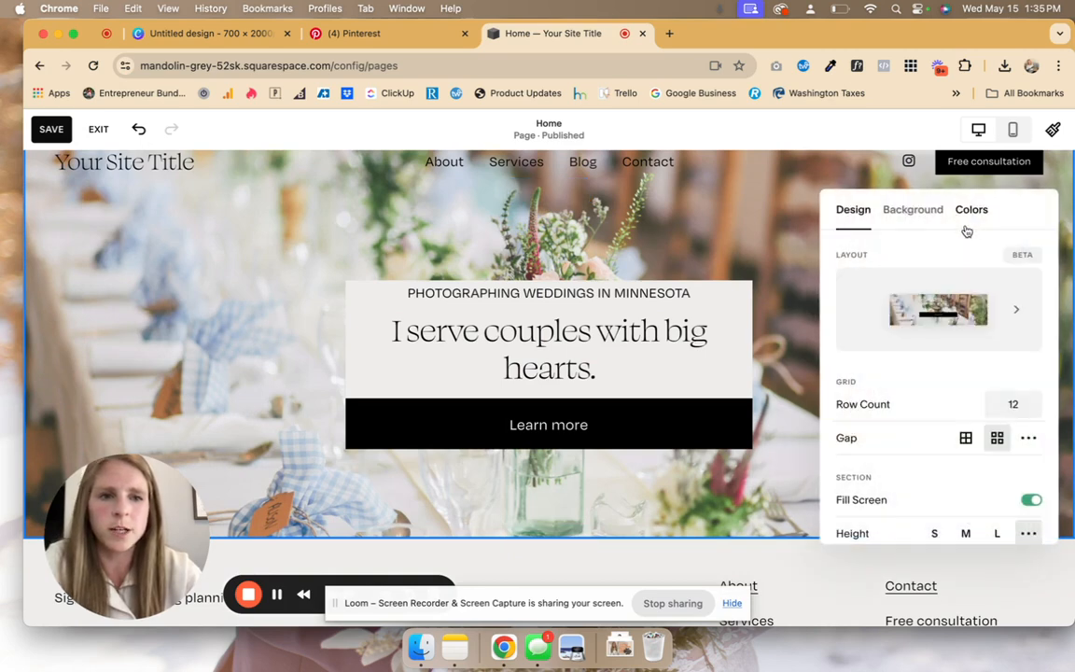
pyautogui.scroll(-4, 919, 479)
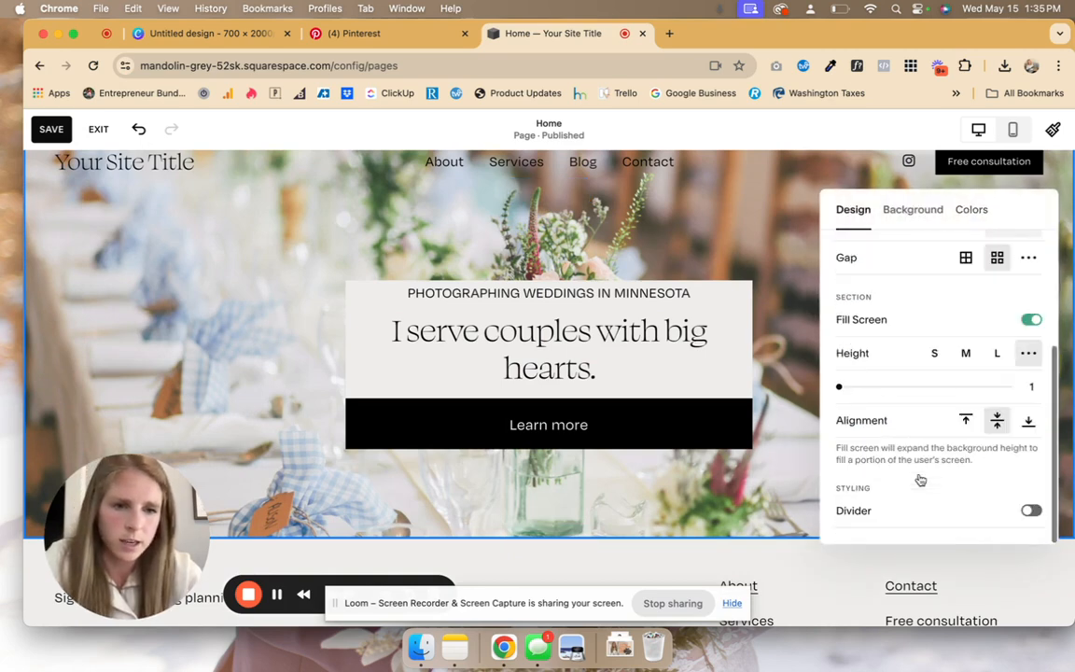
pyautogui.scroll(4, 919, 479)
pyautogui.click(928, 211)
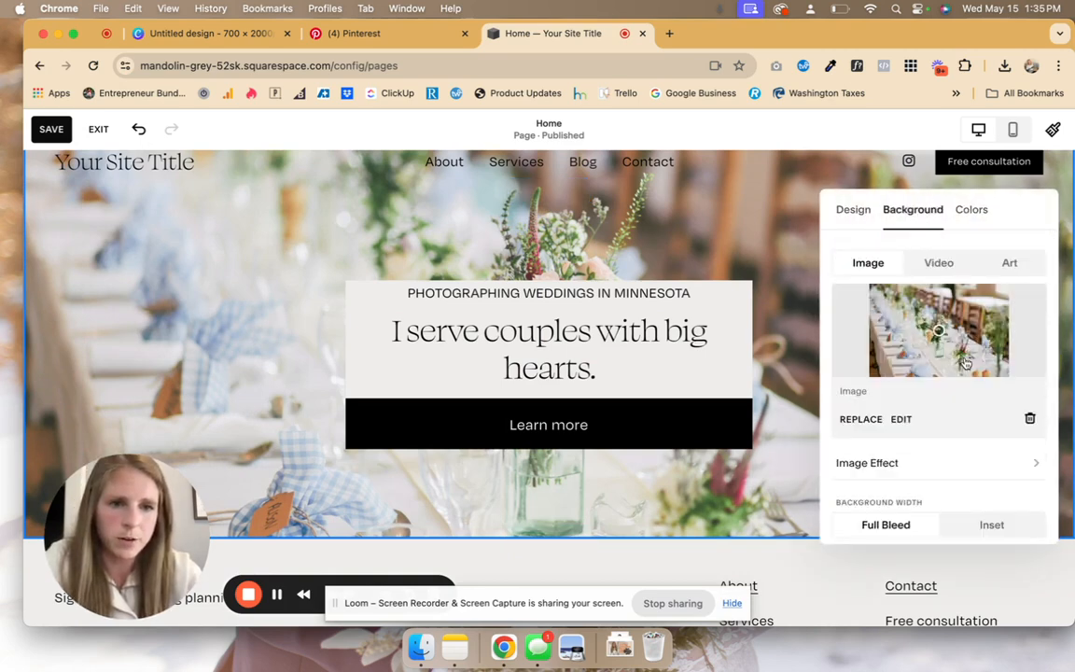
pyautogui.scroll(-2, 966, 363)
pyautogui.moveTo(872, 510); pyautogui.dragTo(990, 511)
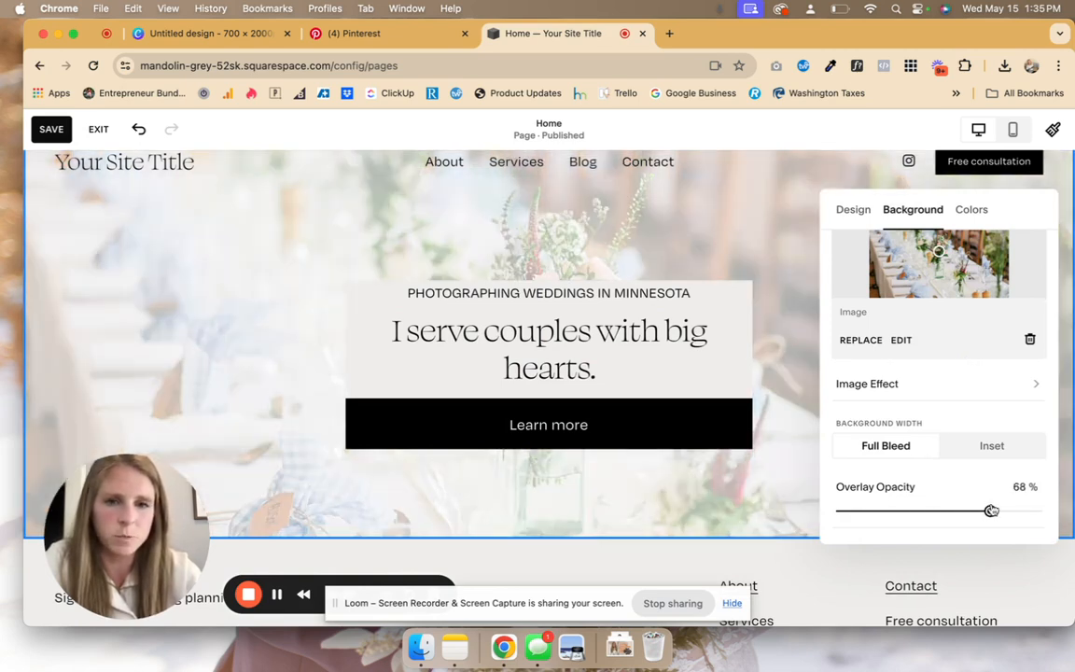
# - Close the hero section's settings and switch to the Canva design to examine the services area below its hero
pyautogui.click(763, 494)
pyautogui.scroll(-2, 763, 495)
pyautogui.scroll(3, 764, 494)
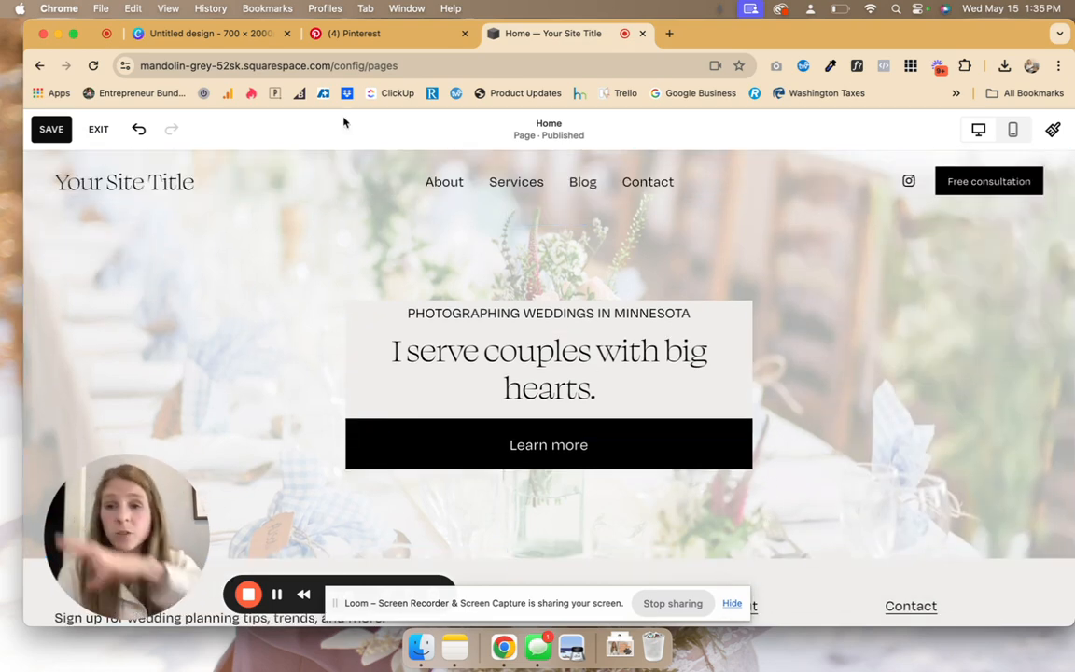
pyautogui.click(207, 34)
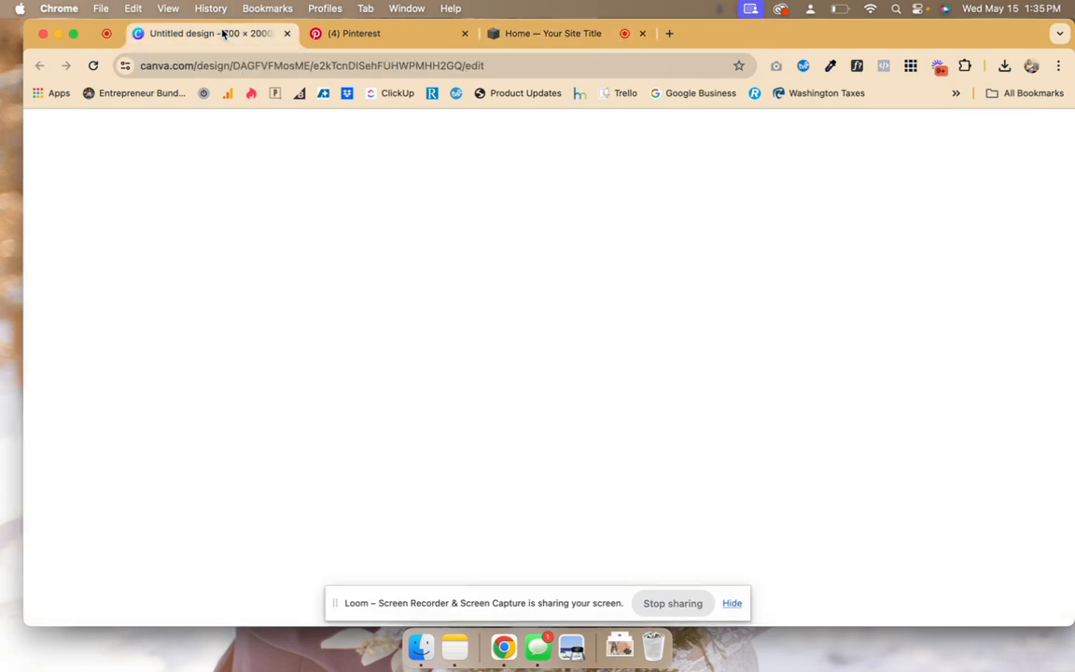
pyautogui.scroll(-3, 579, 327)
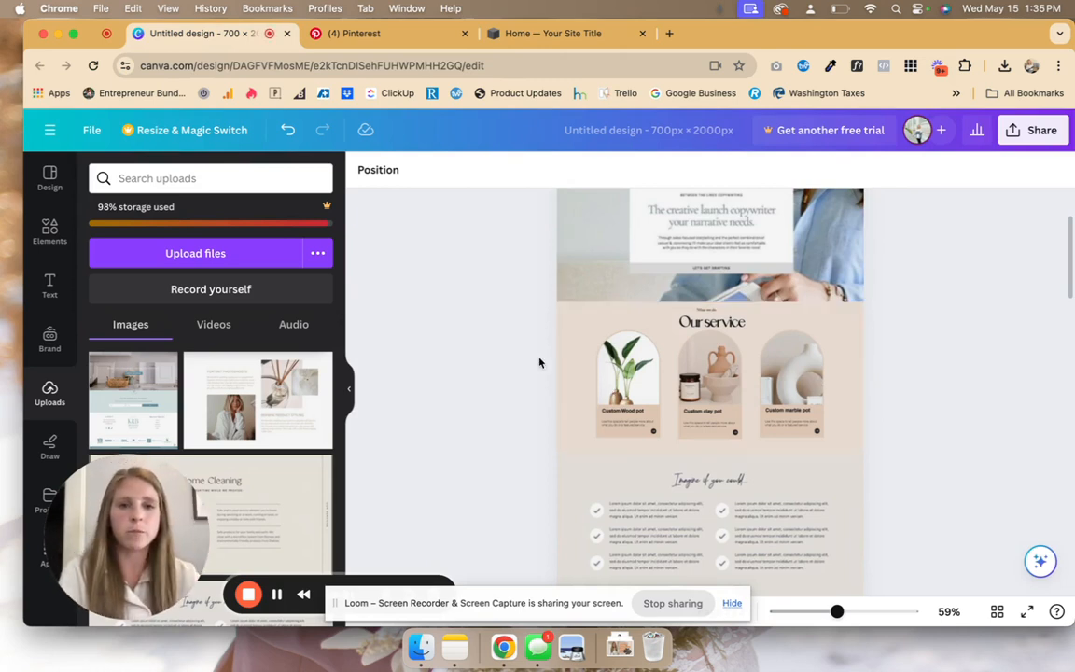
# - Return to the Squarespace home page and examine the Intro and Services section templates available for insertion below the hero section
pyautogui.click(572, 33)
pyautogui.scroll(-4, 535, 345)
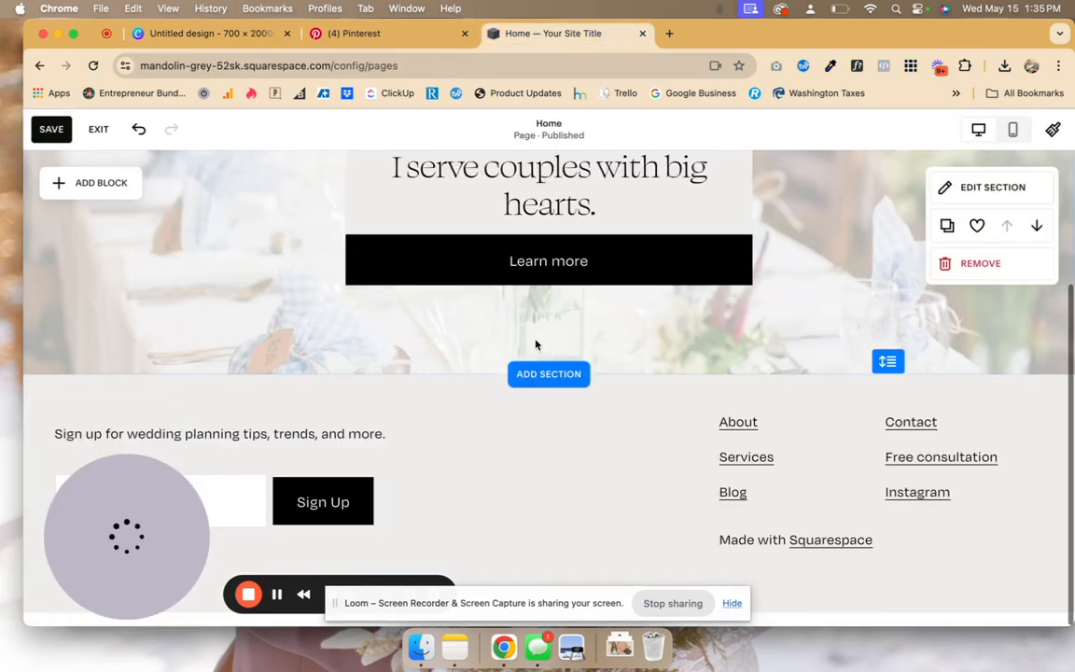
pyautogui.click(549, 374)
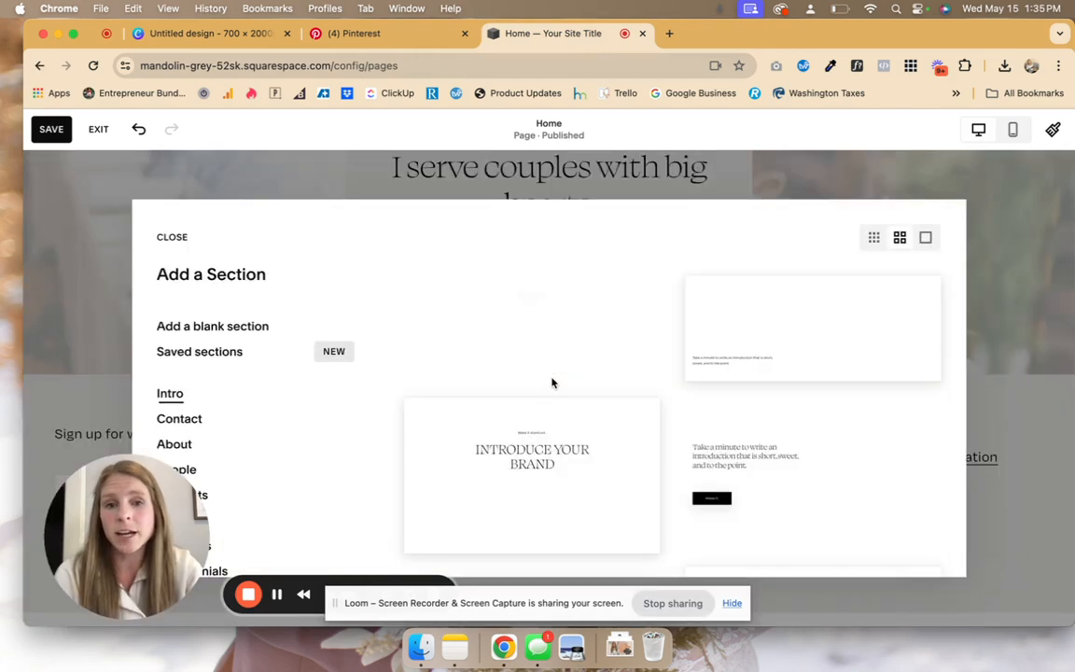
pyautogui.scroll(-10, 551, 383)
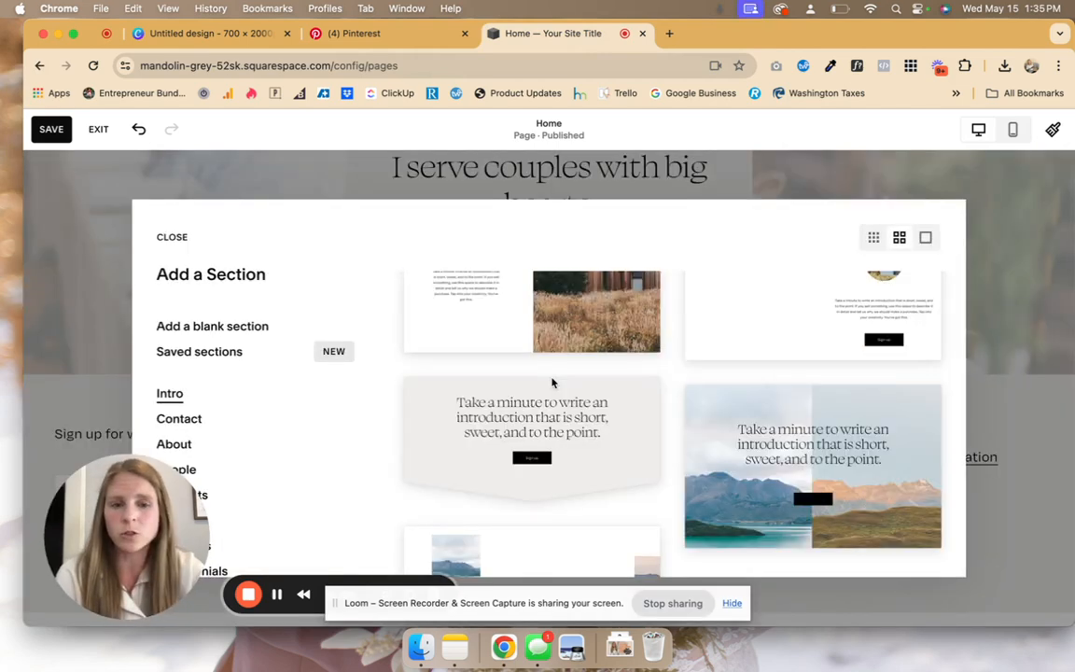
pyautogui.scroll(-6, 552, 383)
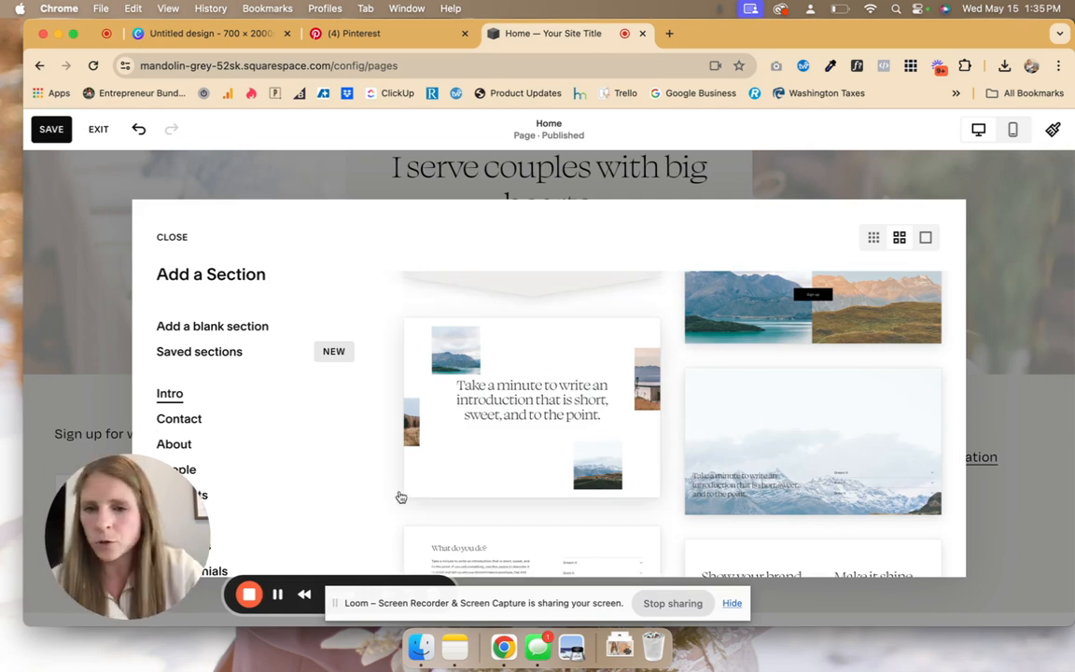
pyautogui.moveTo(149, 505); pyautogui.dragTo(480, 448)
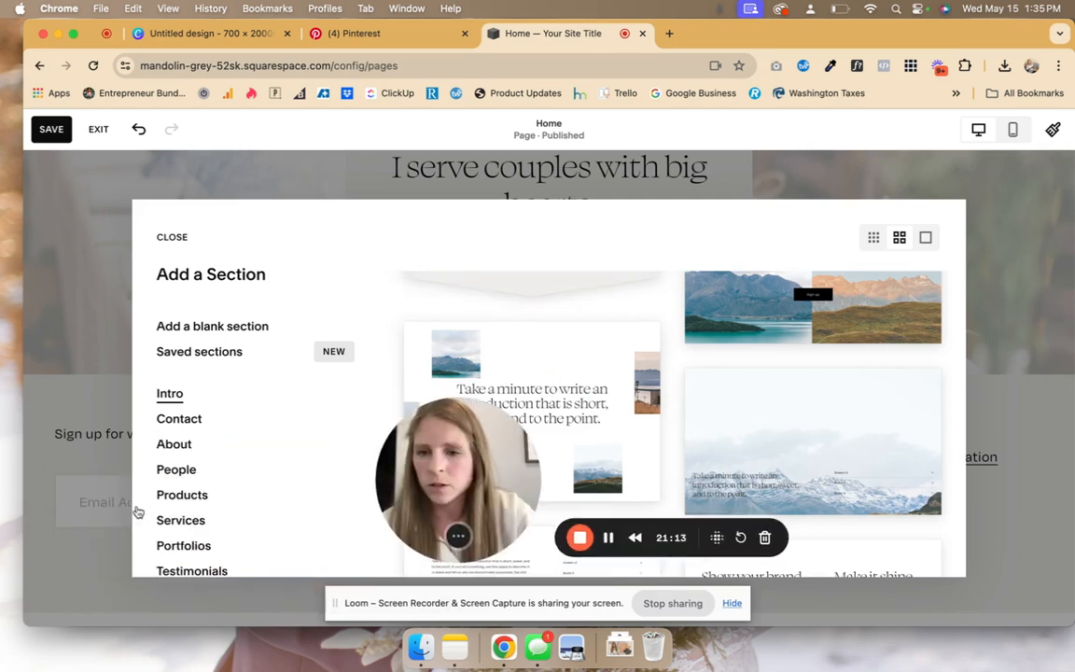
pyautogui.click(187, 521)
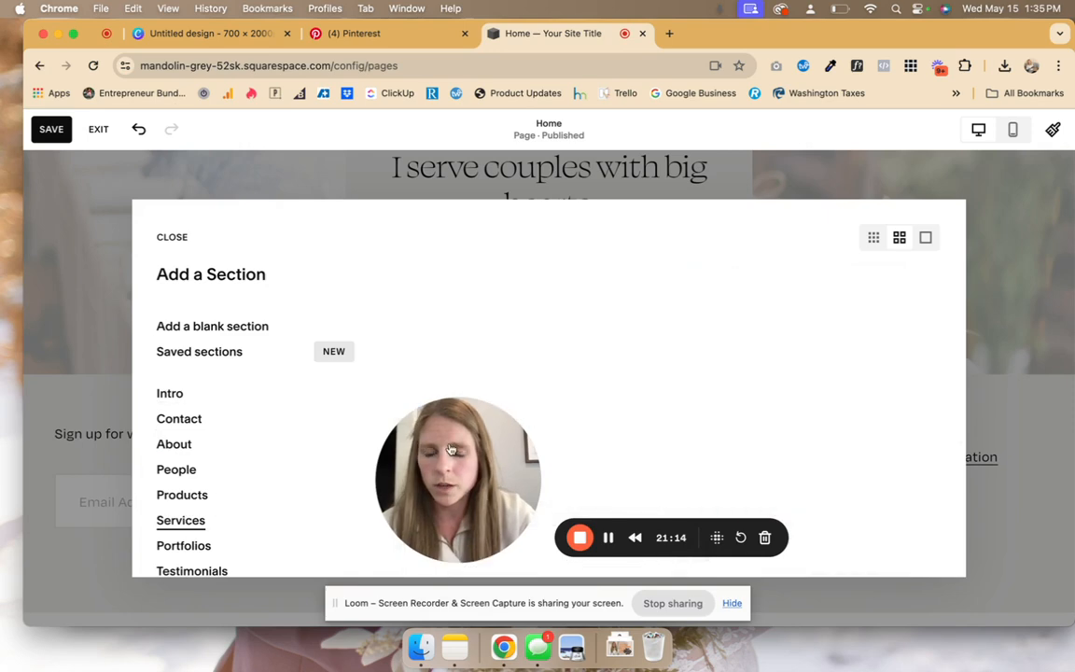
pyautogui.scroll(-10, 678, 357)
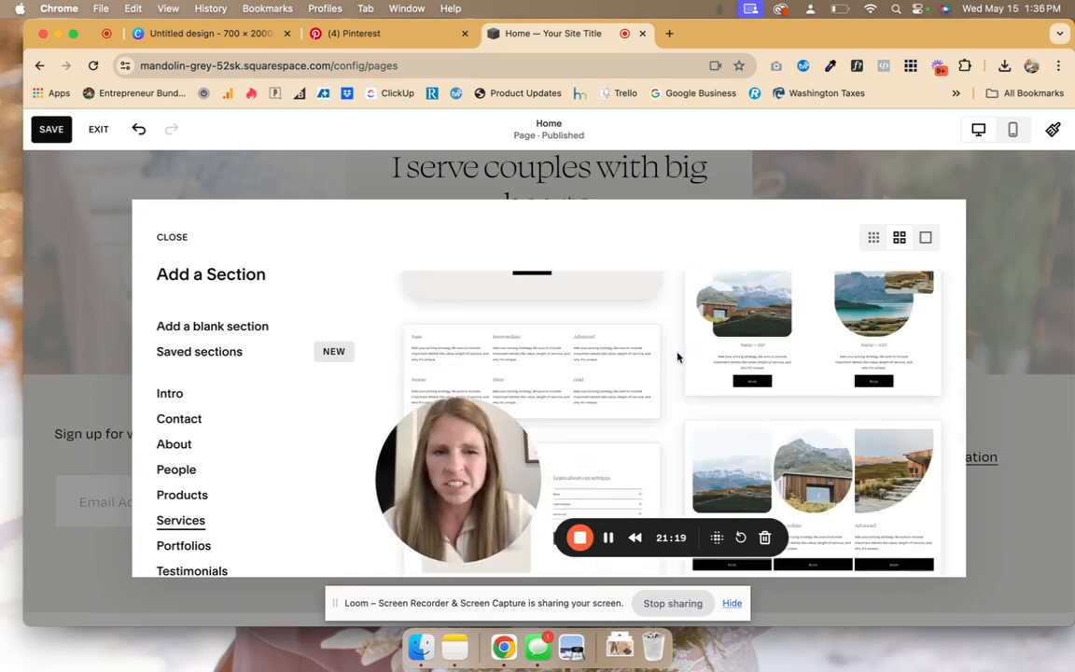
pyautogui.scroll(5, 677, 357)
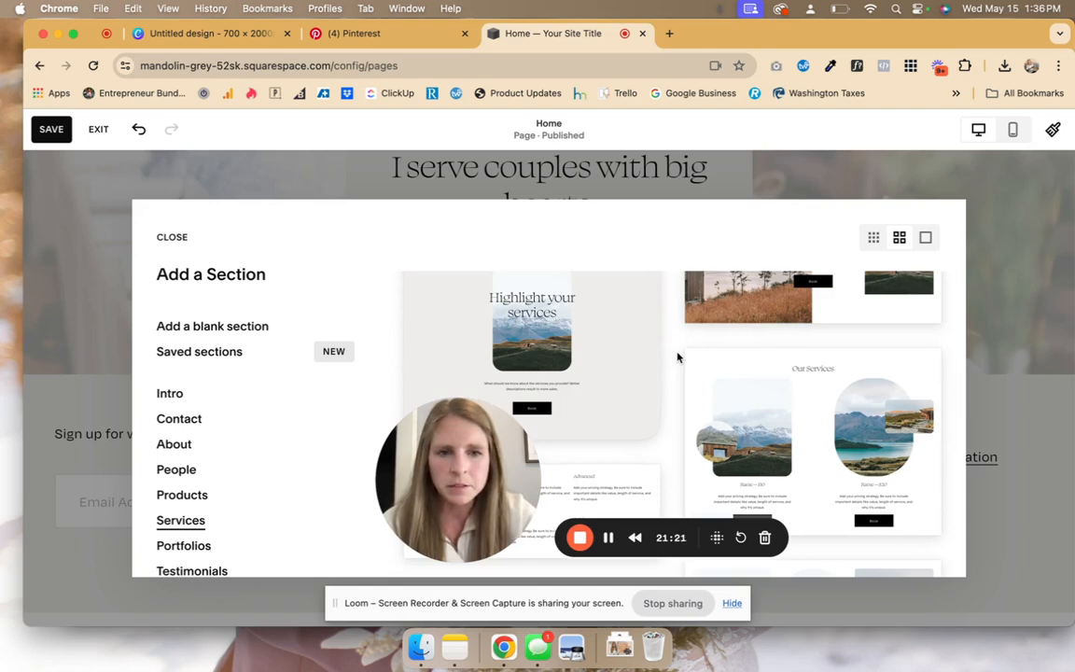
pyautogui.scroll(-8, 677, 356)
pyautogui.scroll(-8, 678, 356)
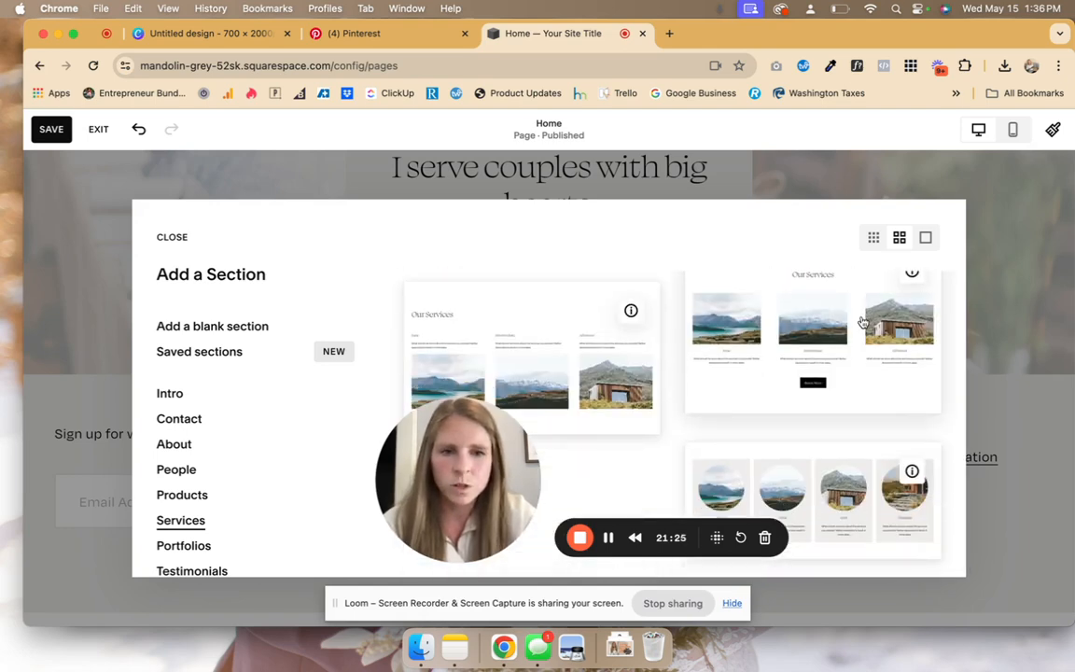
pyautogui.scroll(-1, 678, 357)
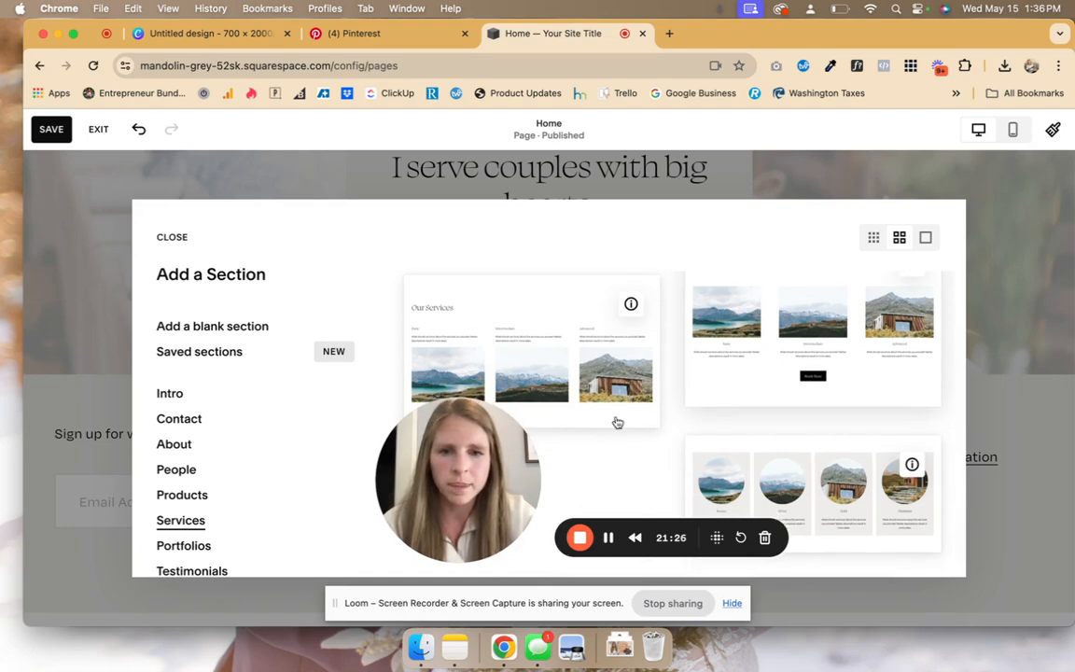
# - Add a blank section below the hero section and insert an image block in it
pyautogui.click(216, 328)
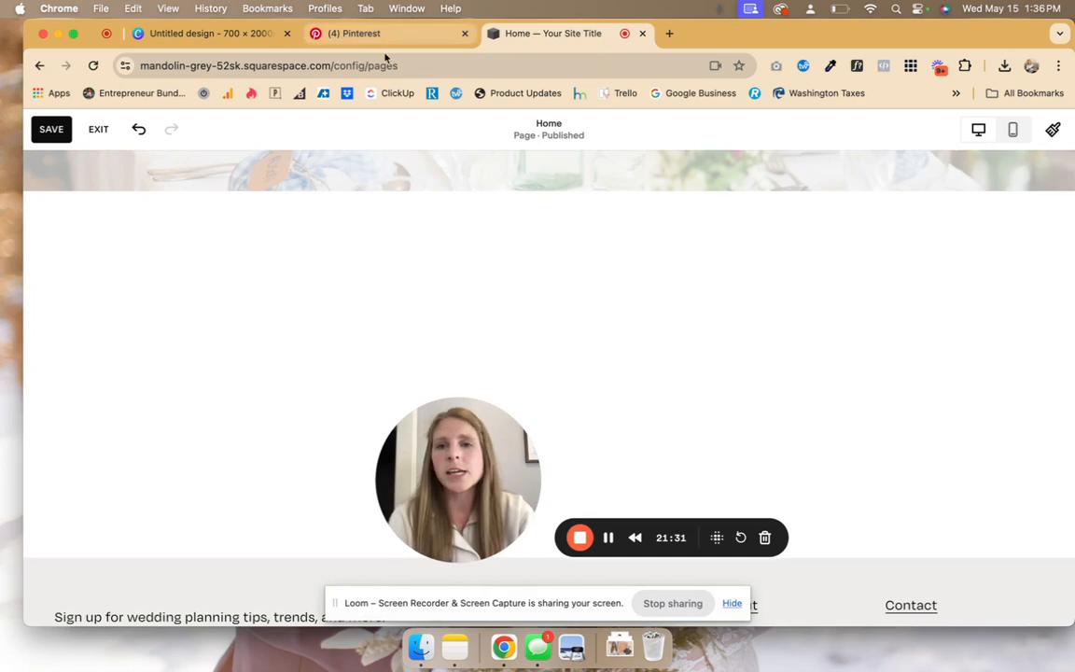
pyautogui.moveTo(256, 273)
pyautogui.click(95, 240)
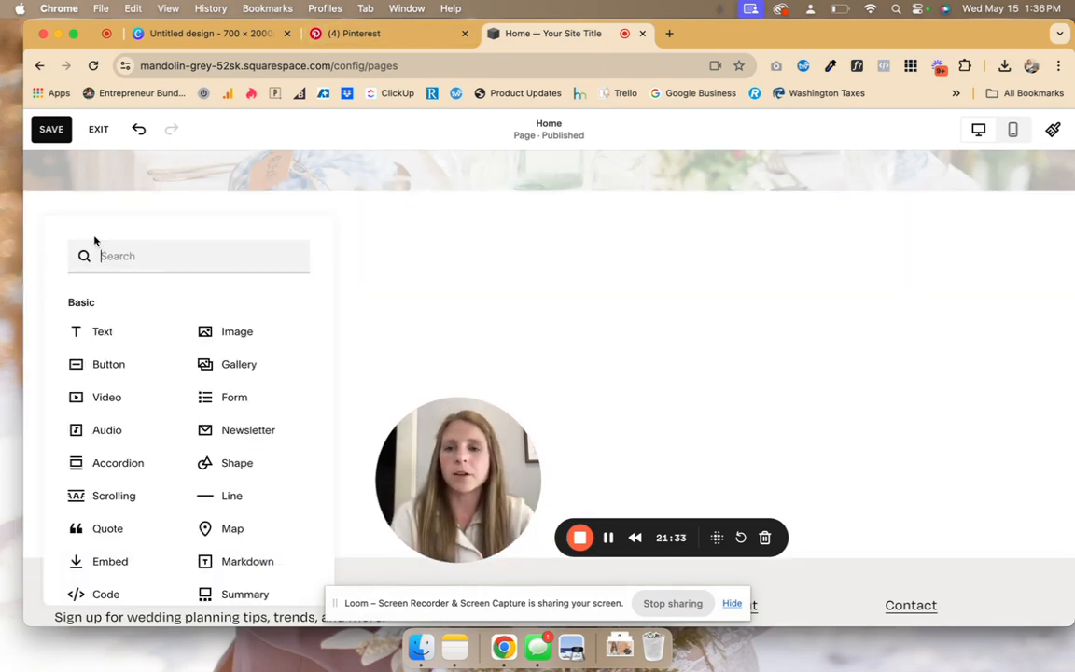
pyautogui.click(240, 329)
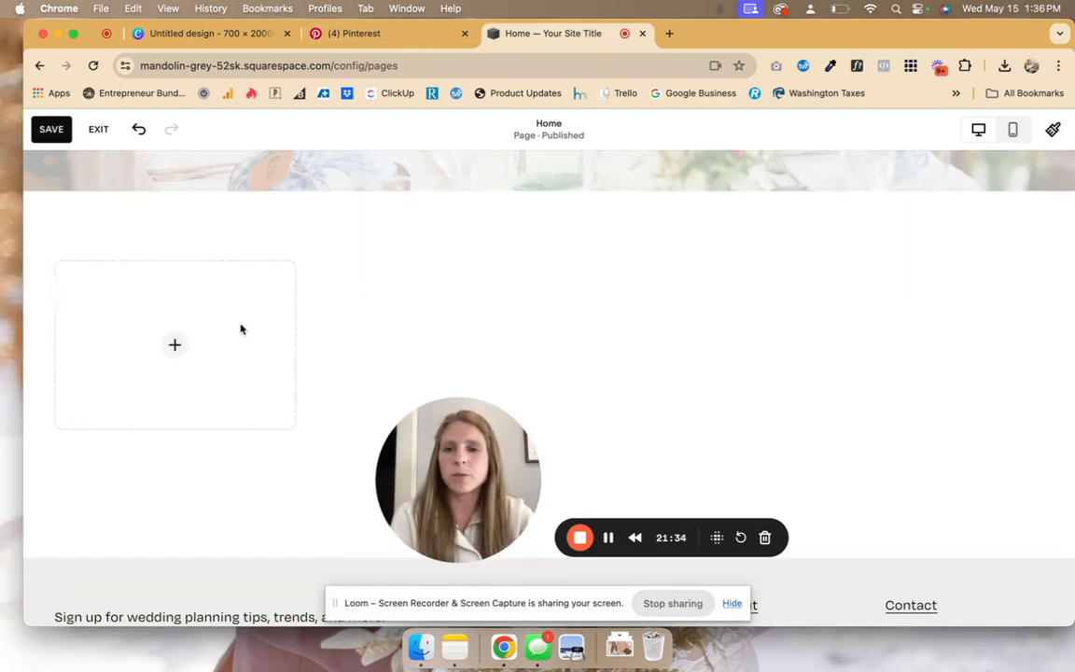
# - Search the free stock images for "chapel" and place the tall photo of the pale vaulted interior in the image block
pyautogui.click(175, 345)
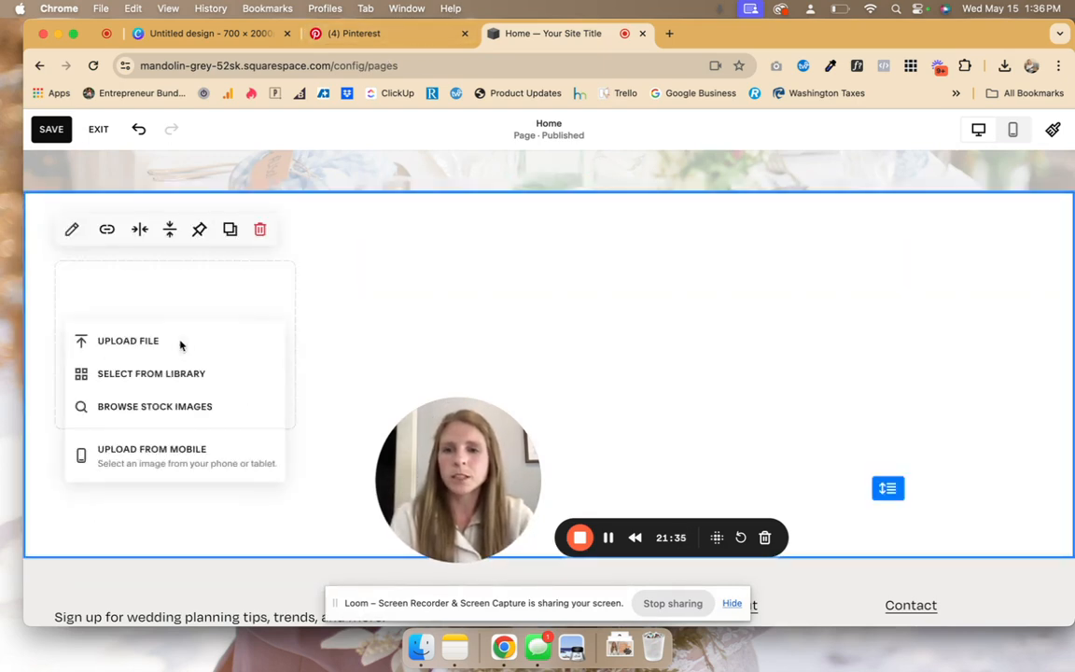
pyautogui.click(170, 406)
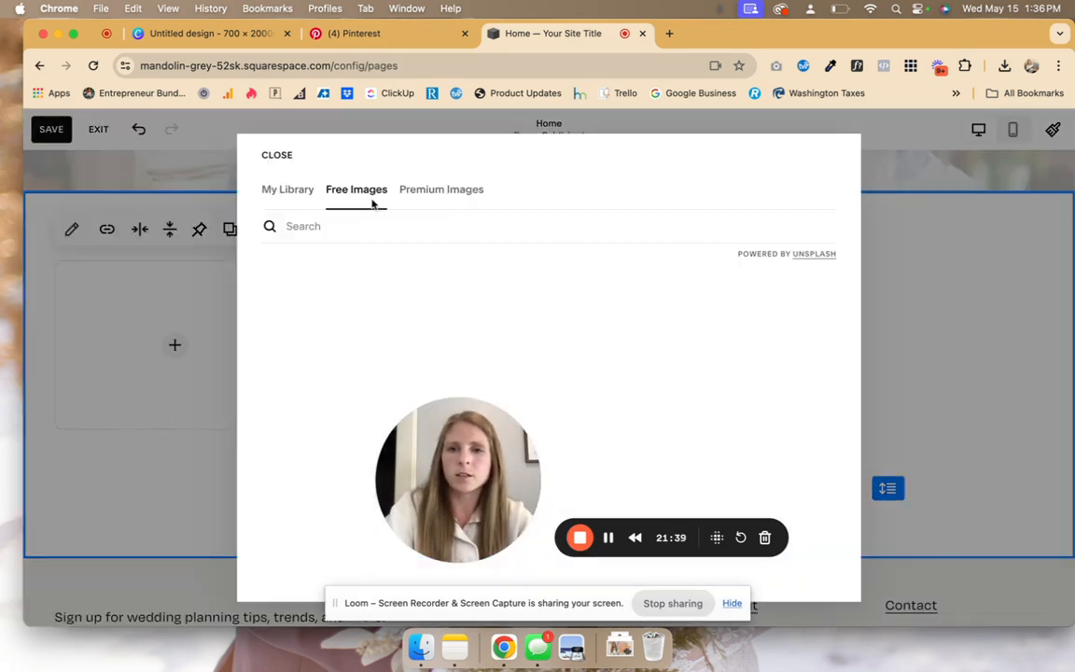
pyautogui.click(344, 231)
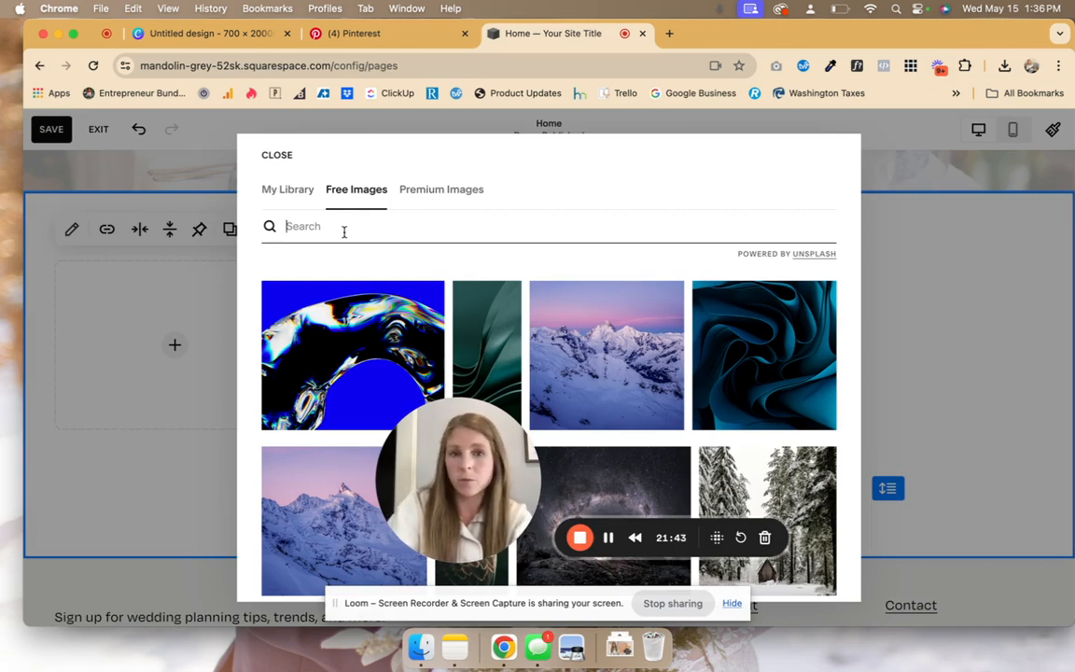
pyautogui.write('chapel')
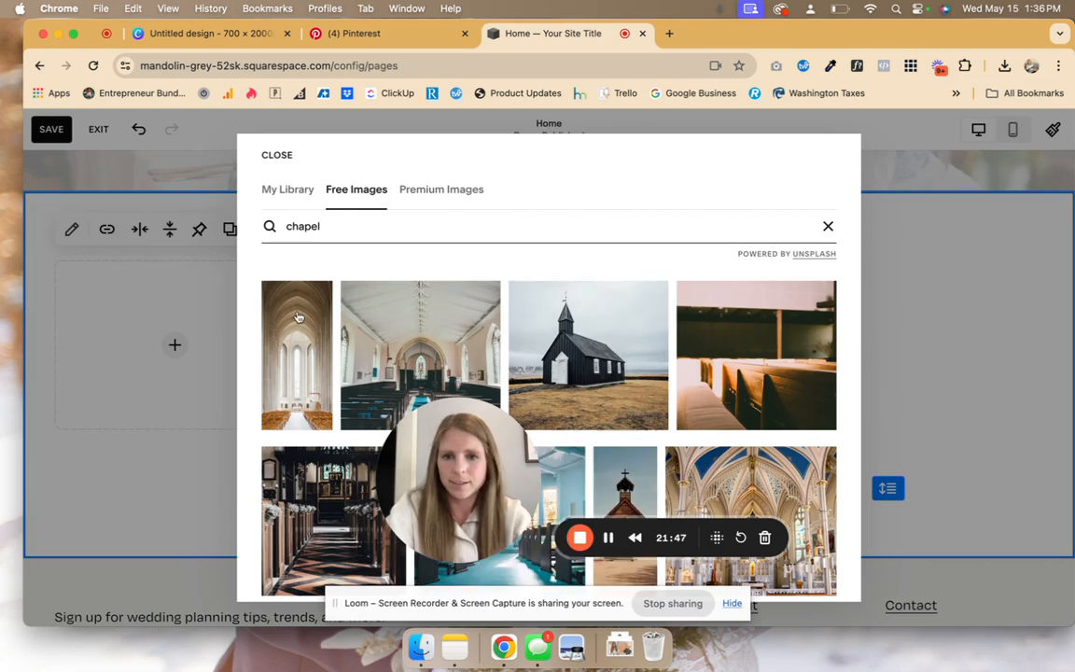
pyautogui.click(299, 318)
pyautogui.click(692, 478)
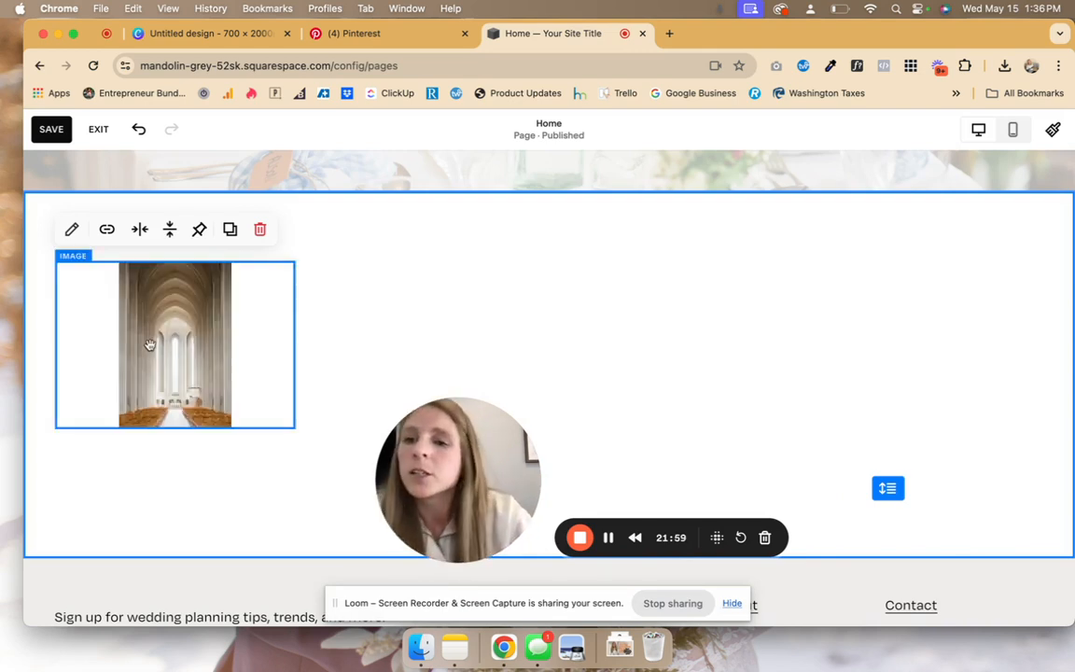
# - Set the chapel image's design to Fill and resize its block into a narrower, taller portrait frame set in from the section's left edge
pyautogui.click(71, 231)
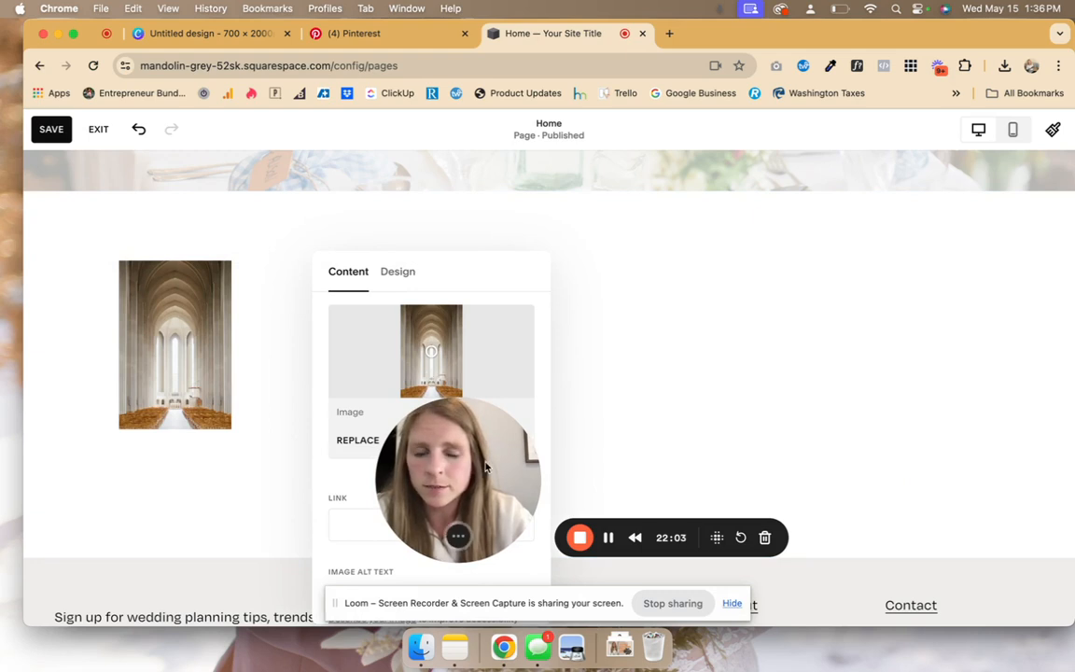
pyautogui.moveTo(485, 466); pyautogui.dragTo(811, 434)
pyautogui.scroll(-3, 325, 347)
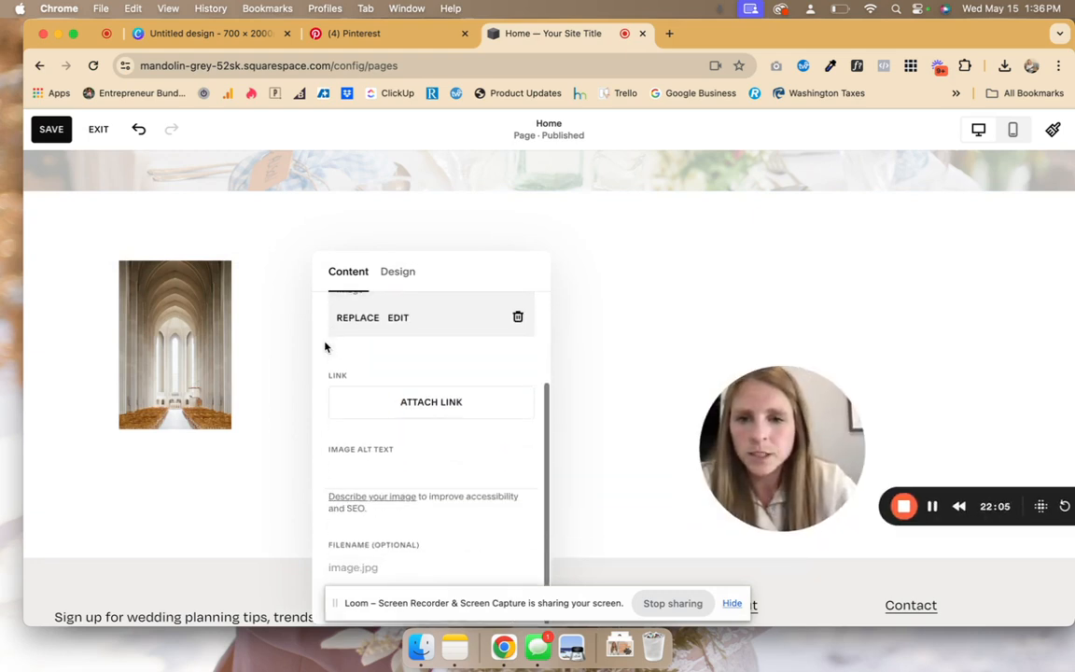
pyautogui.click(398, 281)
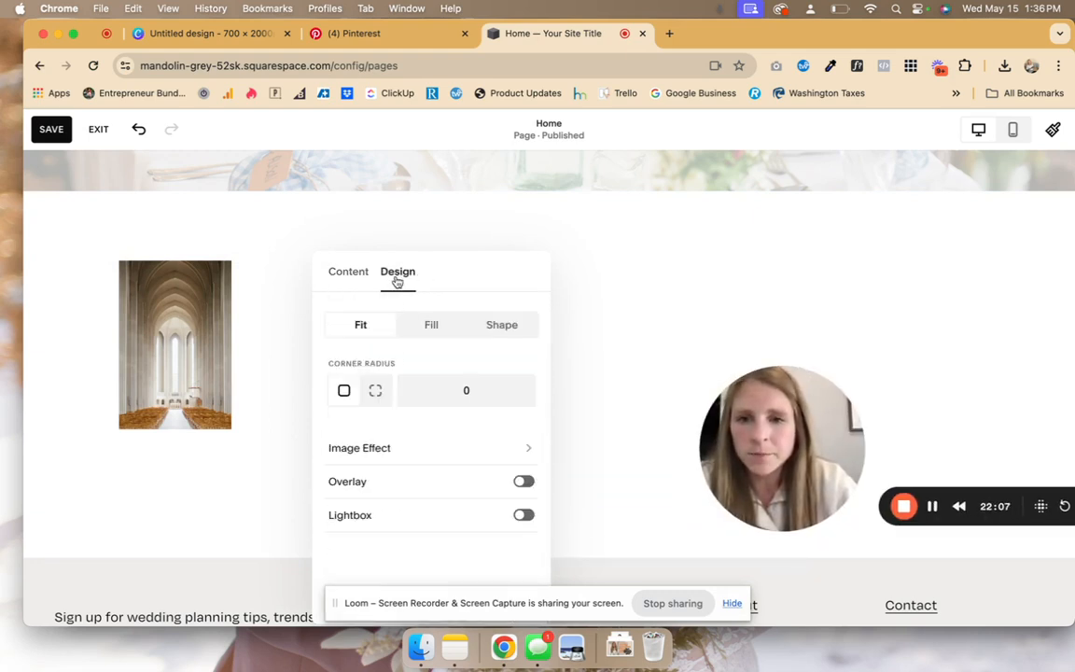
pyautogui.click(431, 326)
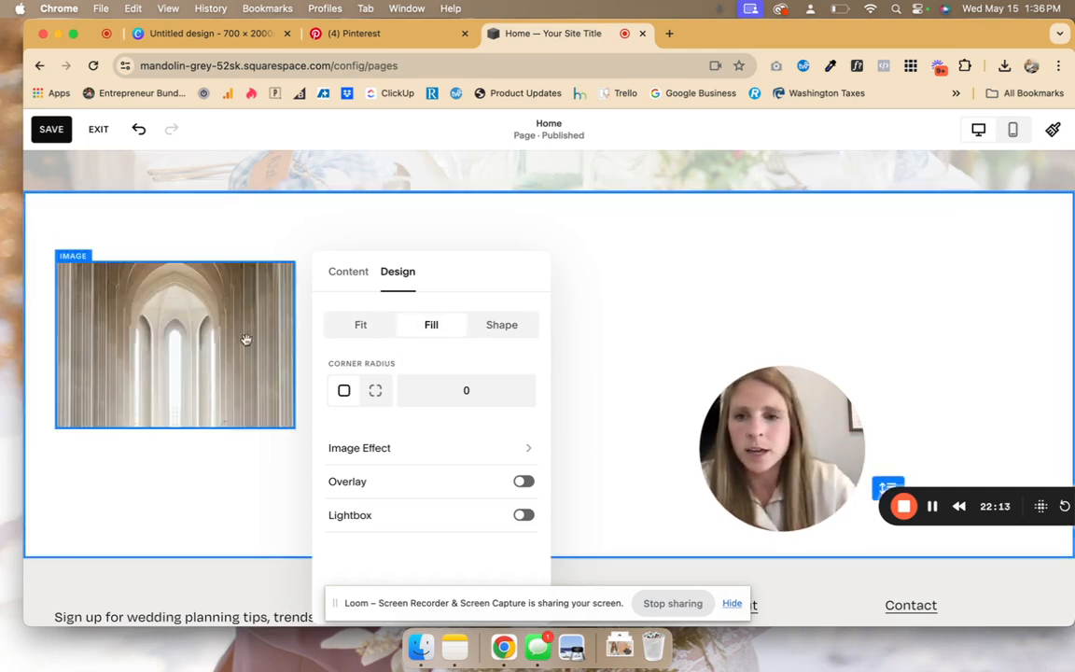
pyautogui.click(235, 237)
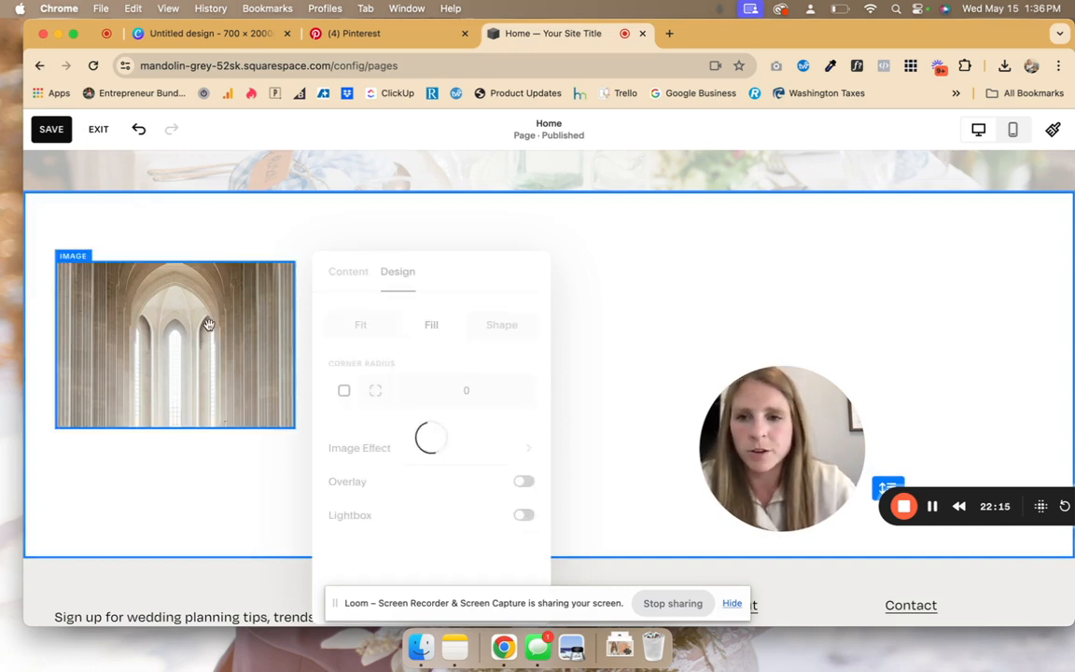
pyautogui.moveTo(292, 346)
pyautogui.mouseDown()
pyautogui.moveTo(201, 351)
pyautogui.moveTo(303, 329)
pyautogui.moveTo(304, 354)
pyautogui.mouseUp()
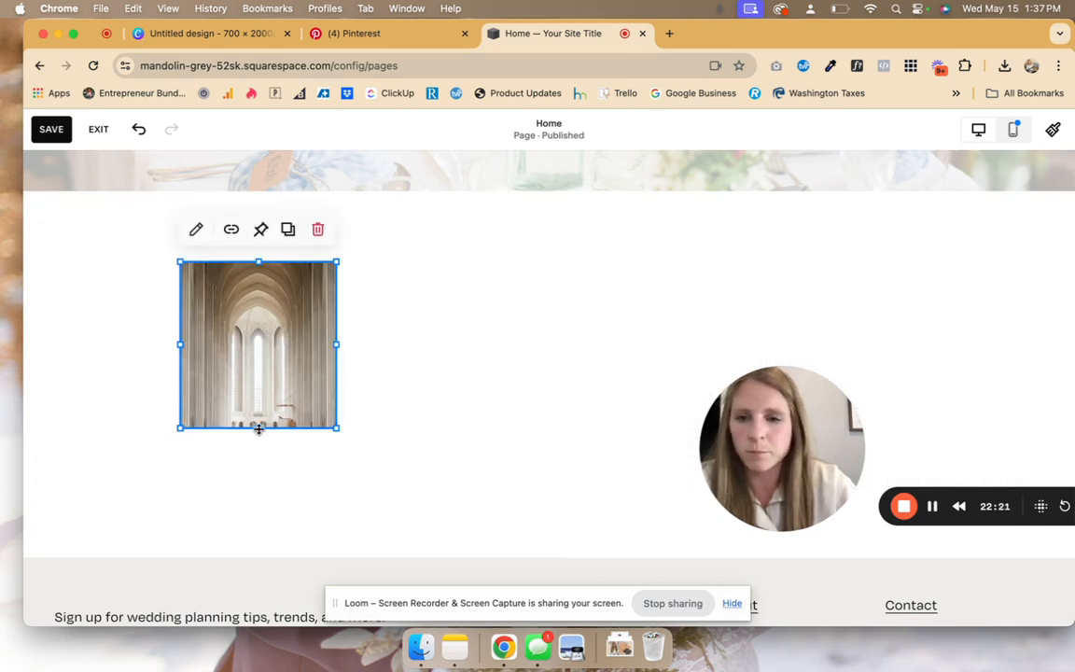
pyautogui.moveTo(258, 428); pyautogui.dragTo(259, 460)
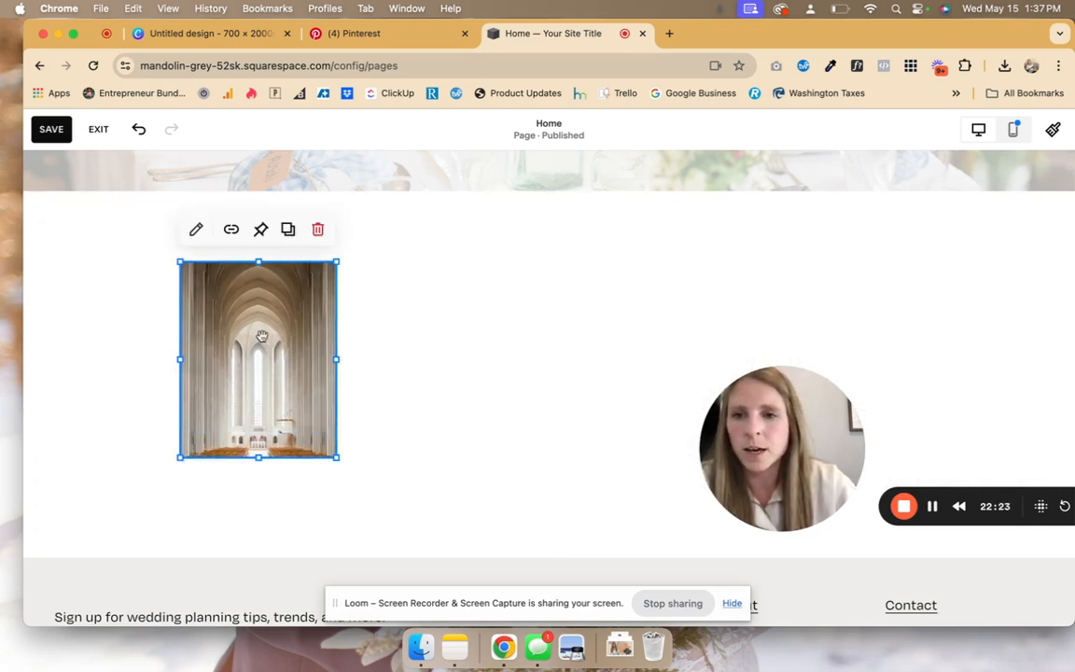
# - Change the chapel image's design to Shape with Stretch enabled and apply the 2:3 rounded-top arch
pyautogui.click(196, 230)
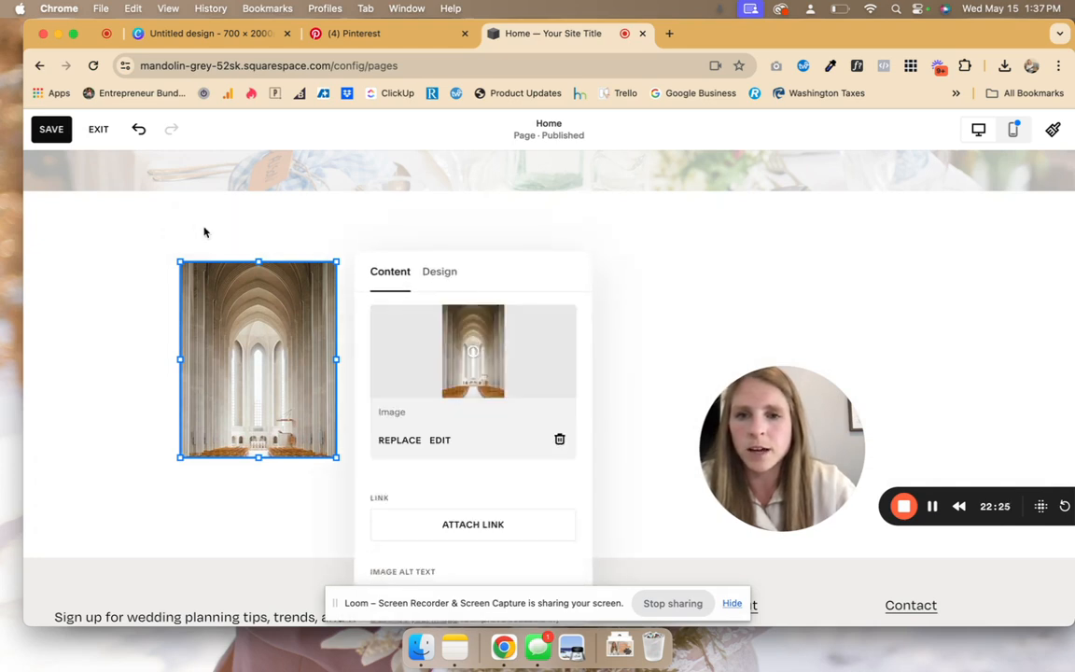
pyautogui.click(447, 276)
pyautogui.click(539, 324)
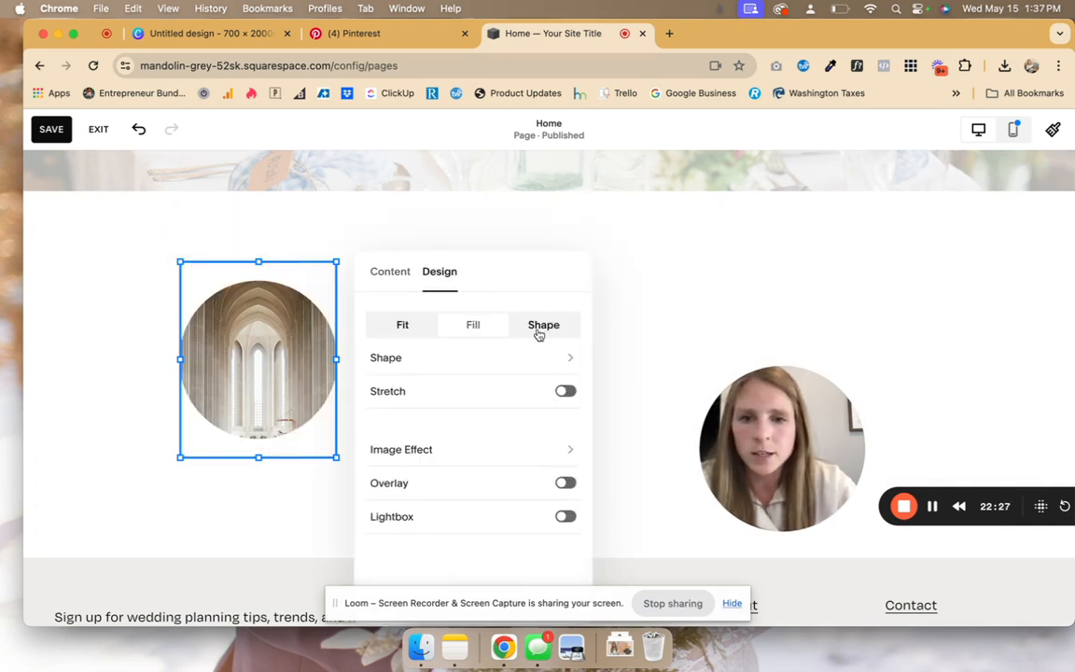
pyautogui.click(490, 361)
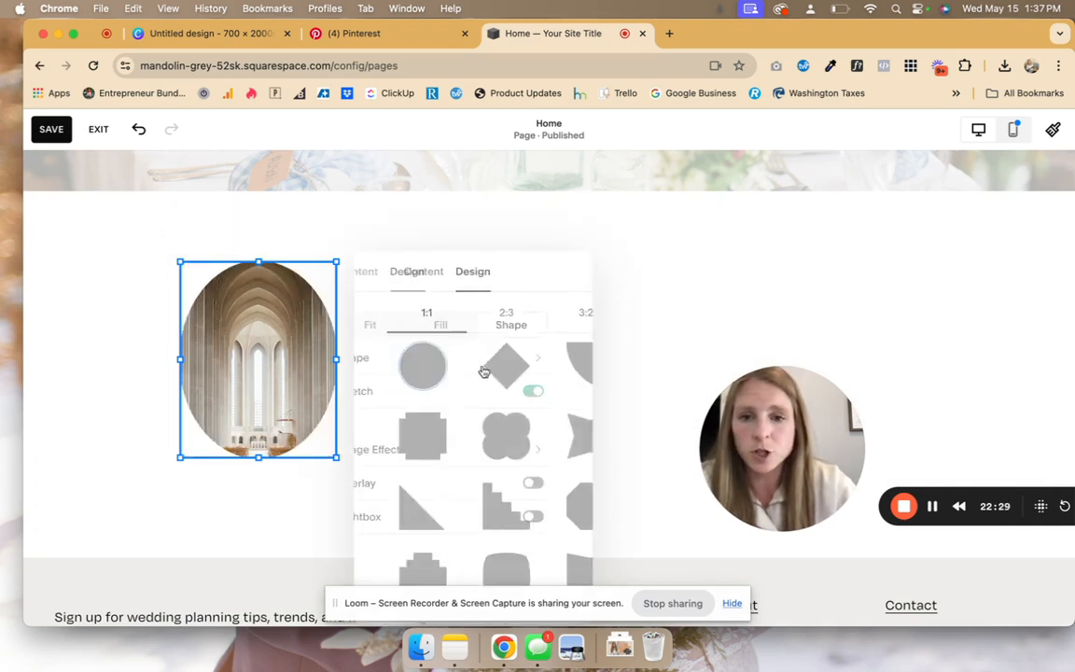
pyautogui.scroll(-3, 483, 371)
pyautogui.scroll(5, 483, 371)
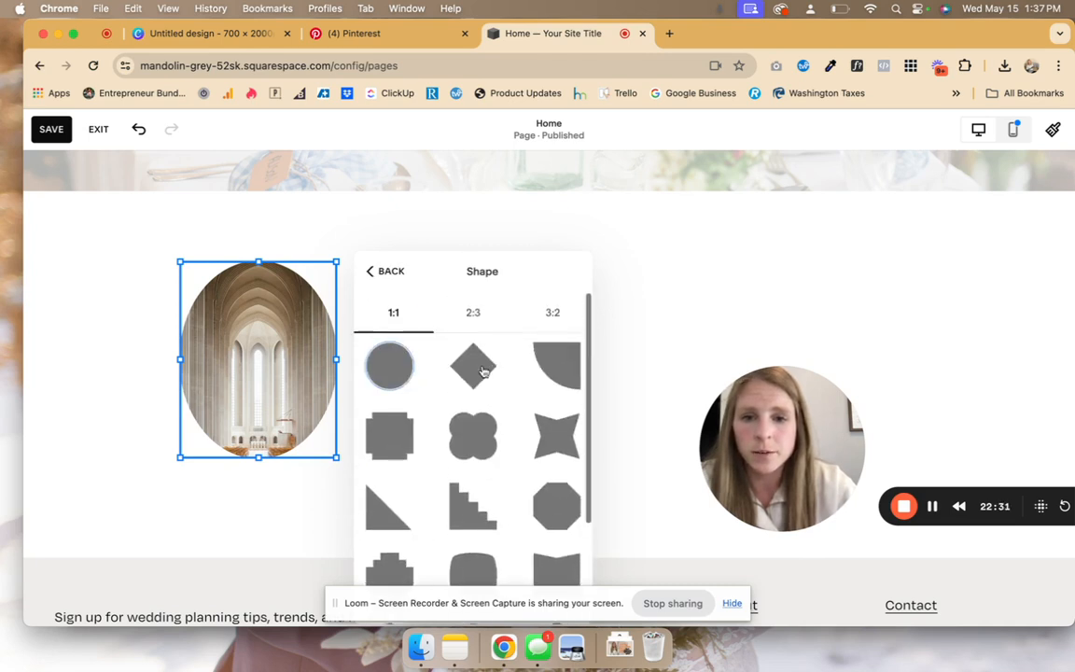
pyautogui.click(473, 314)
pyautogui.click(474, 314)
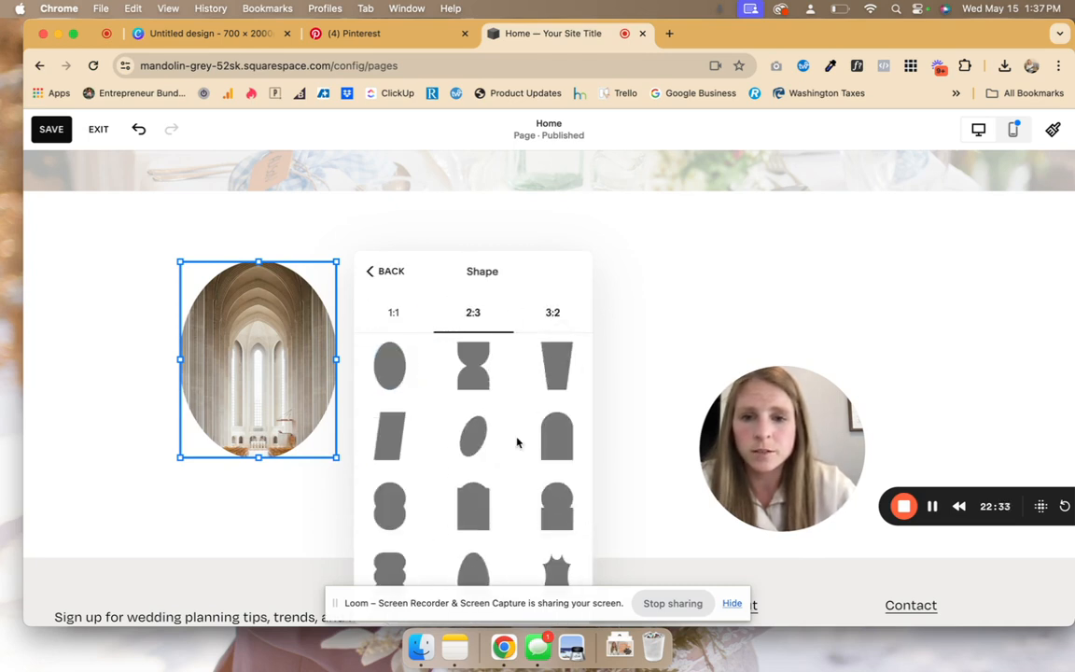
pyautogui.click(559, 437)
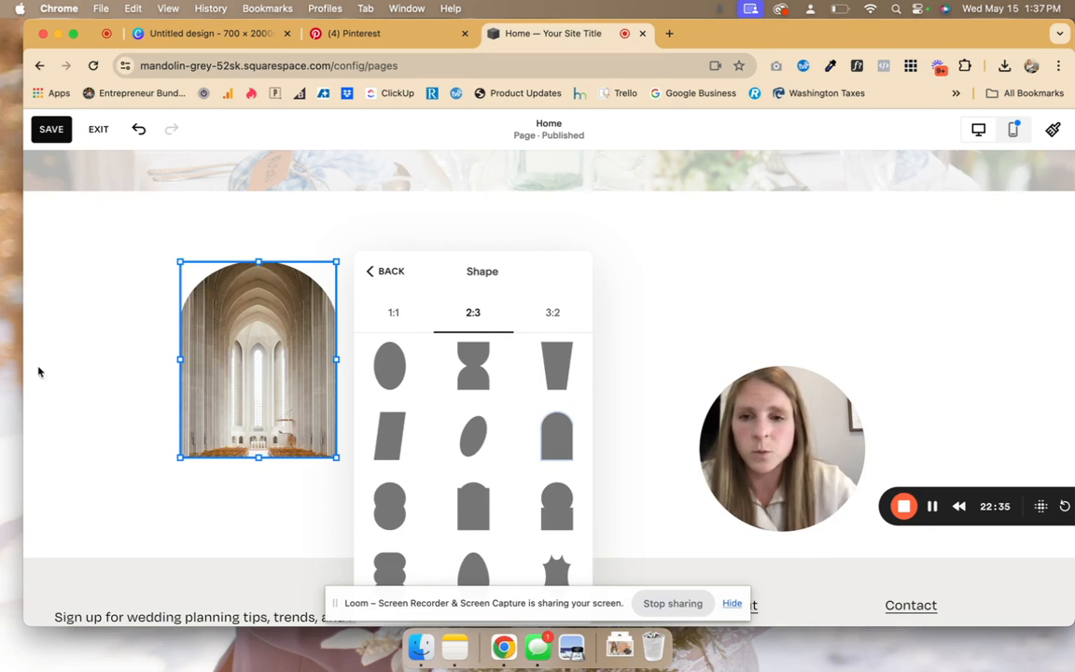
pyautogui.click(85, 336)
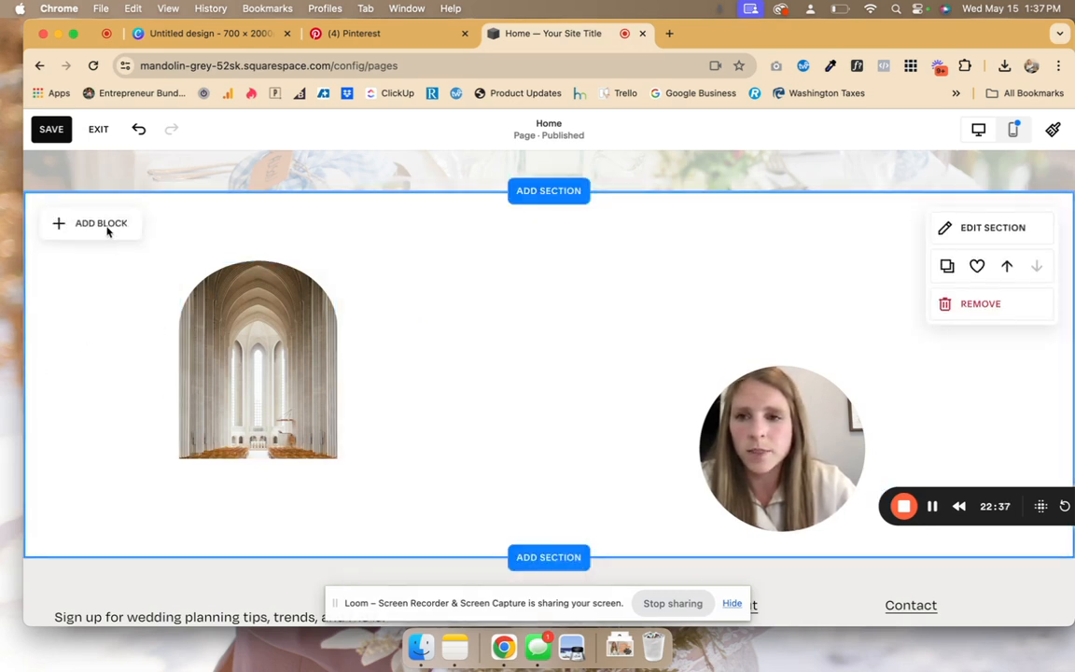
pyautogui.click(108, 230)
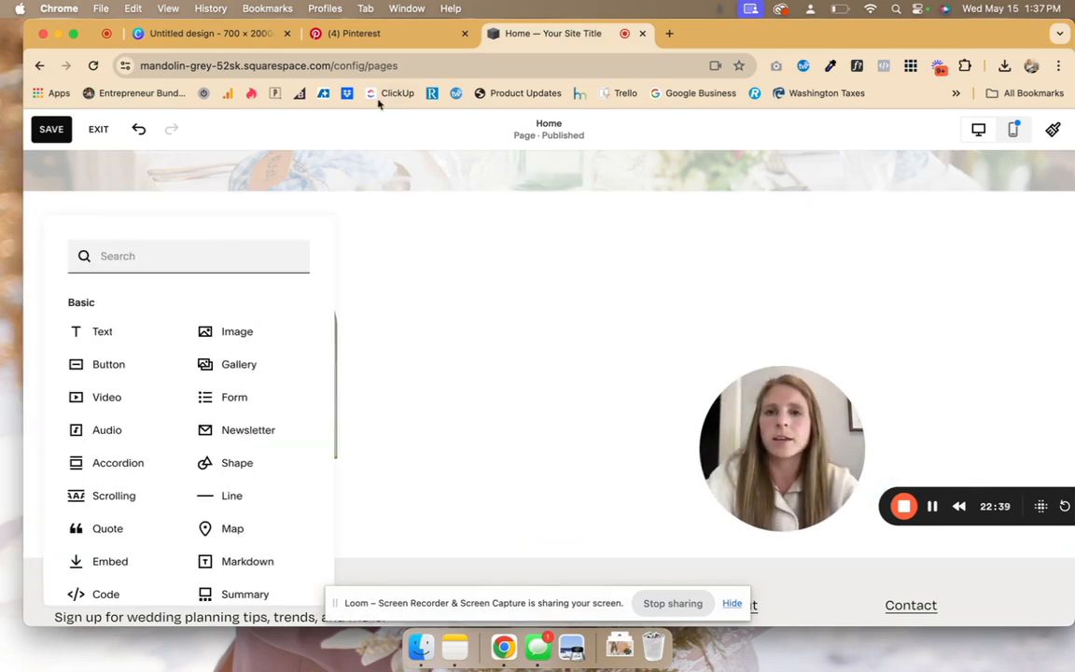
pyautogui.click(119, 375)
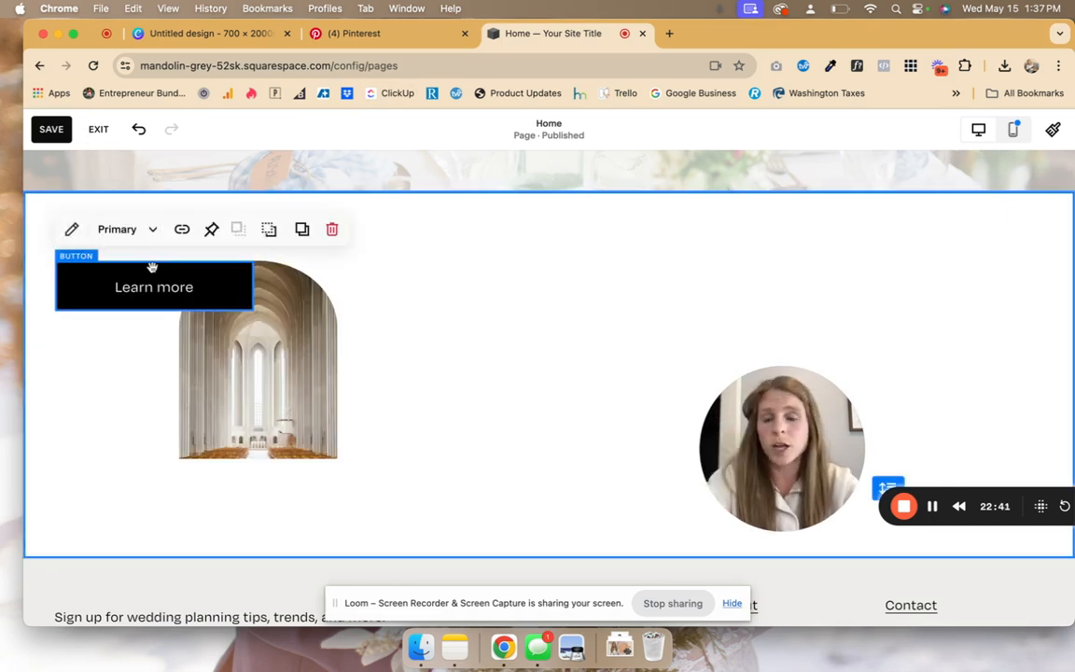
pyautogui.moveTo(149, 279); pyautogui.dragTo(180, 463)
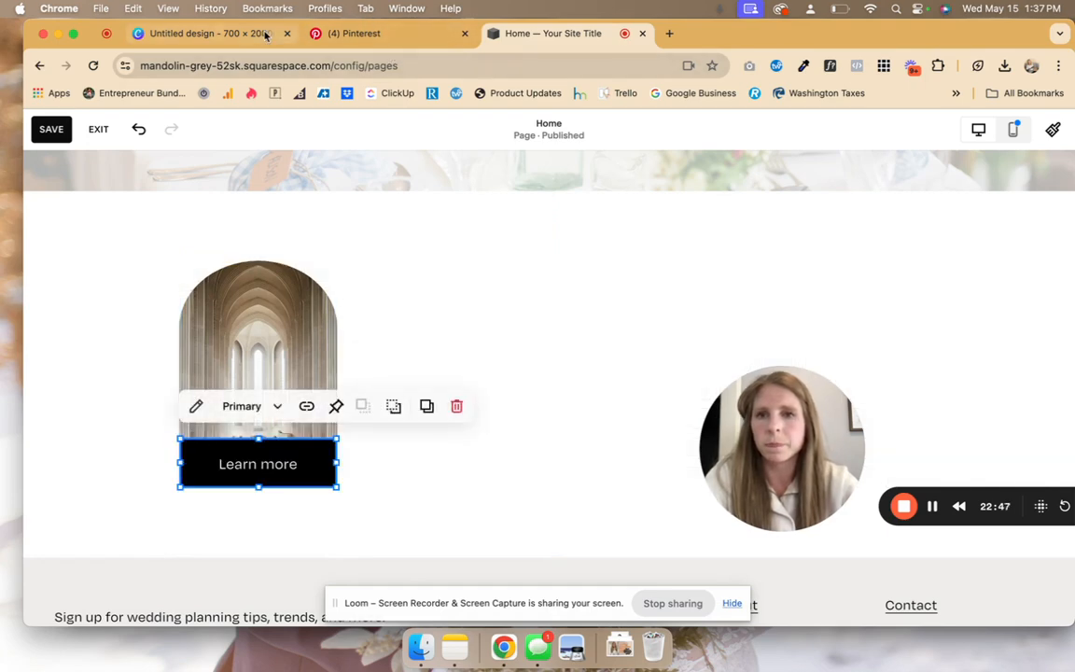
pyautogui.click(206, 34)
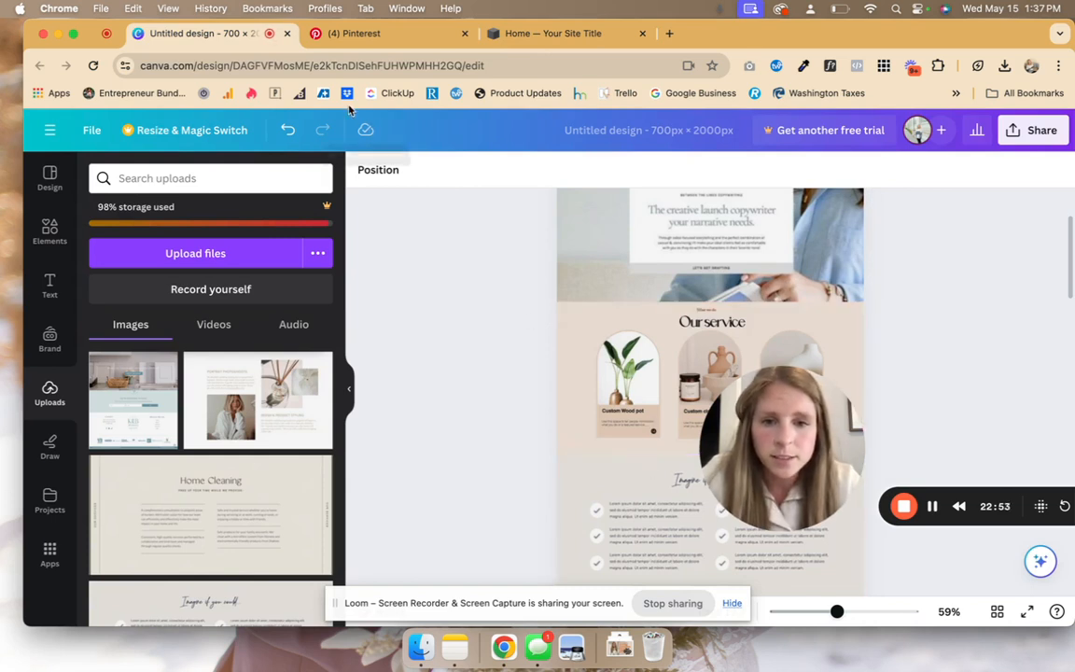
pyautogui.click(356, 35)
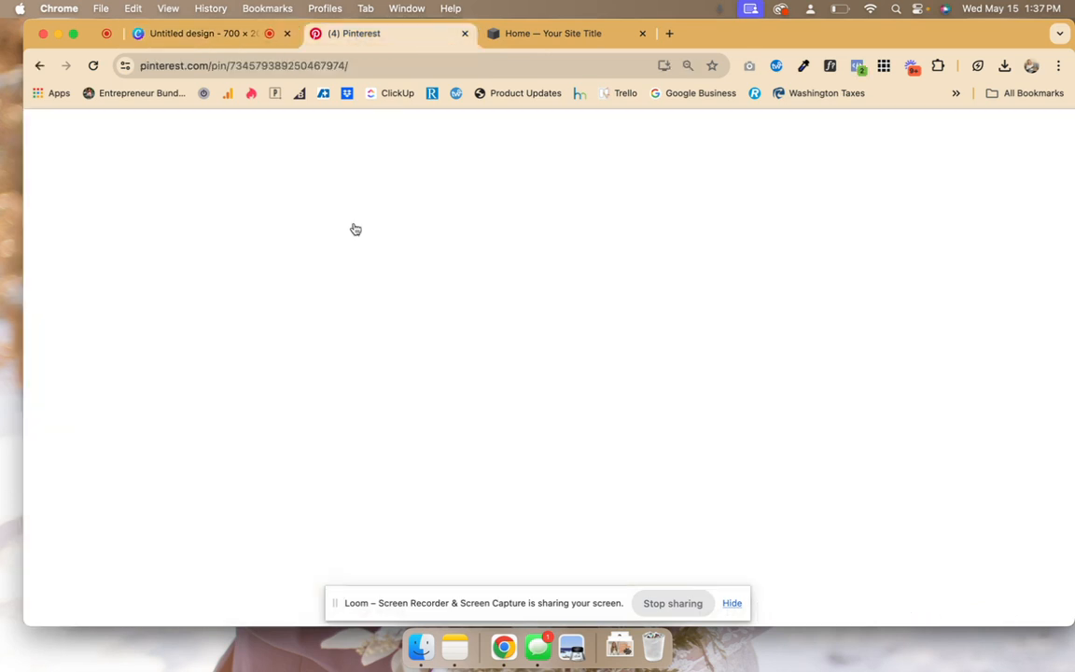
pyautogui.click(588, 33)
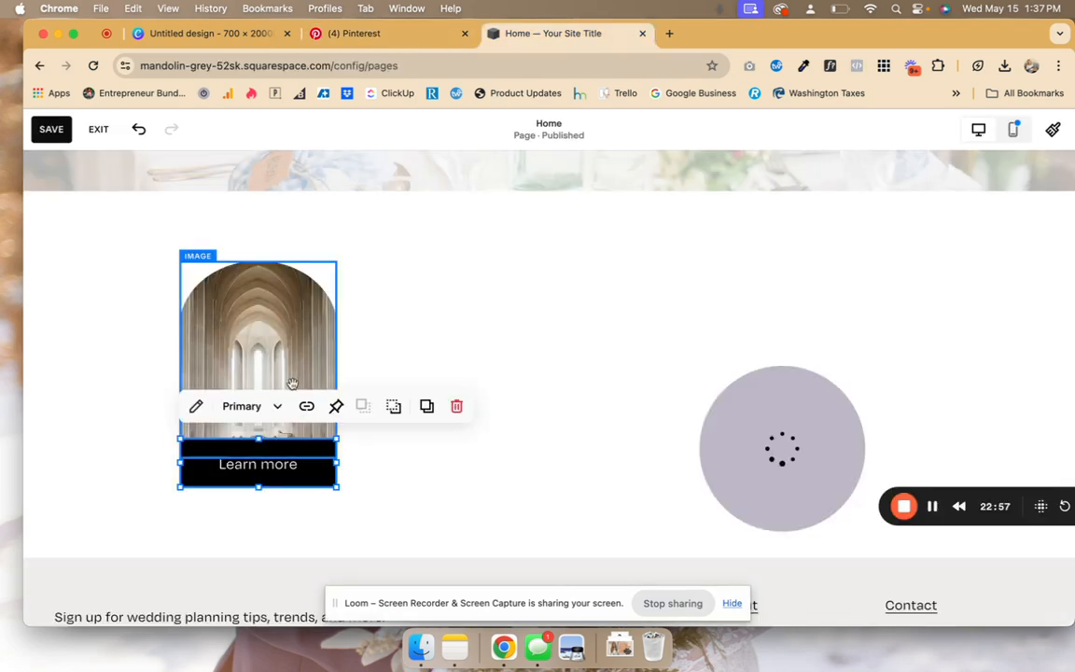
pyautogui.click(456, 406)
# - Add a shape block and fit it as a short panel across the base of the arched chapel image, matching the image's width
pyautogui.click(98, 225)
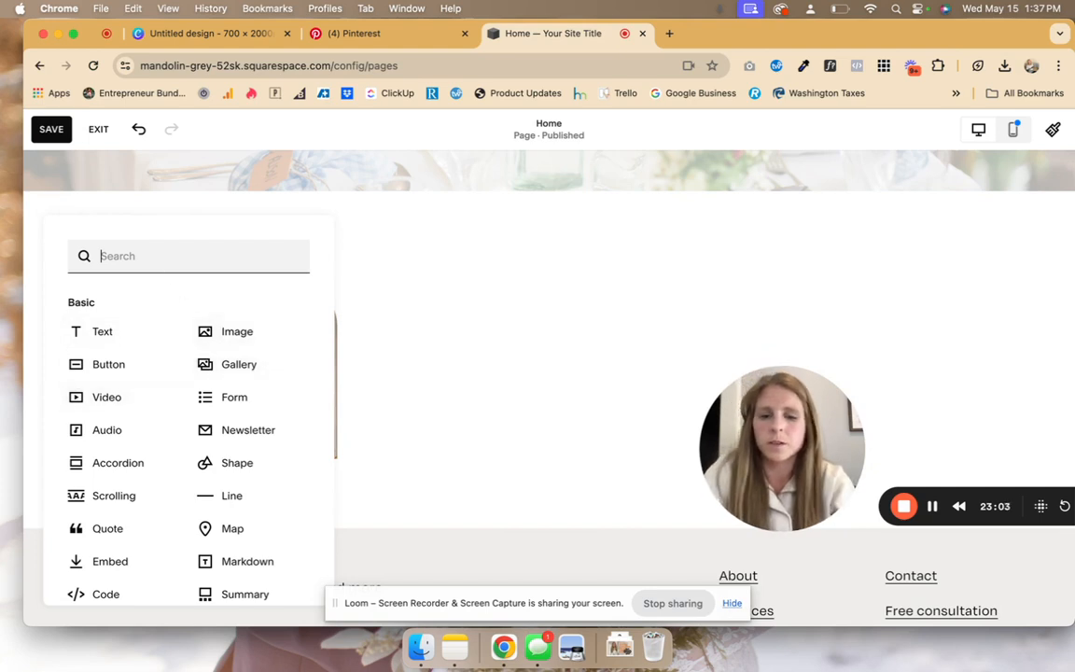
pyautogui.write('shape')
pyautogui.click(139, 314)
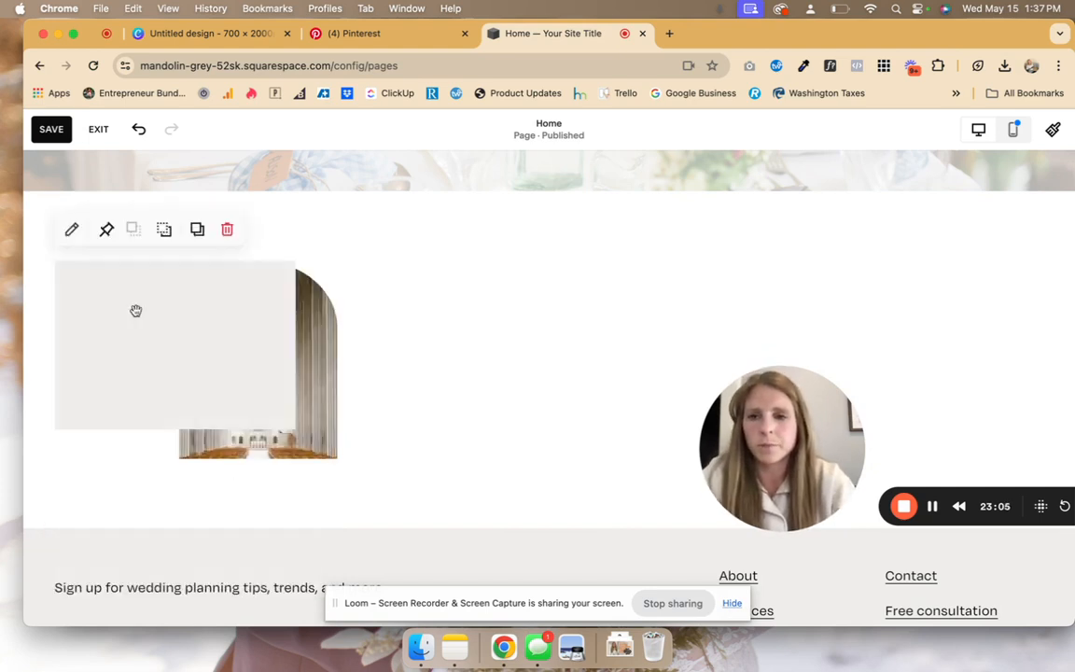
pyautogui.moveTo(161, 307); pyautogui.dragTo(202, 499)
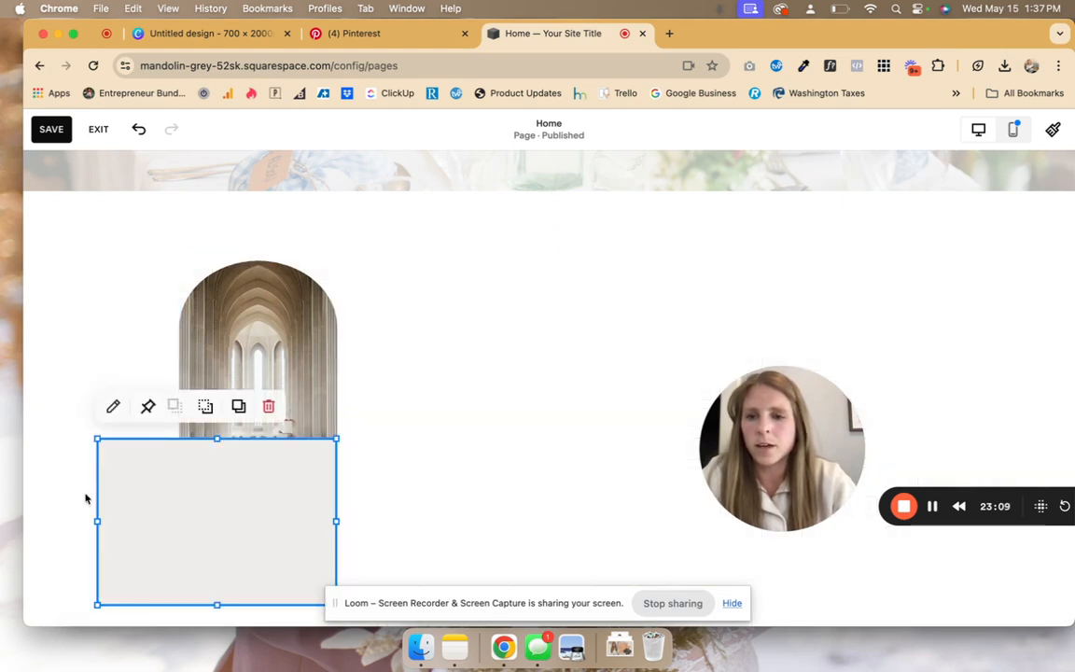
pyautogui.moveTo(101, 522); pyautogui.dragTo(190, 520)
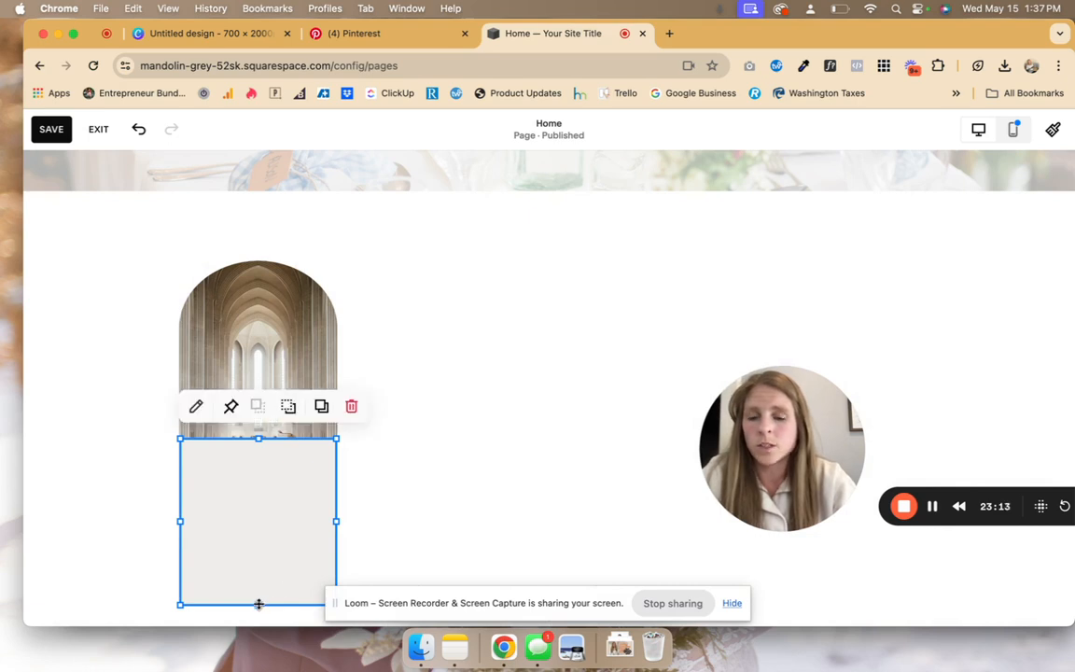
pyautogui.moveTo(258, 604); pyautogui.dragTo(261, 501)
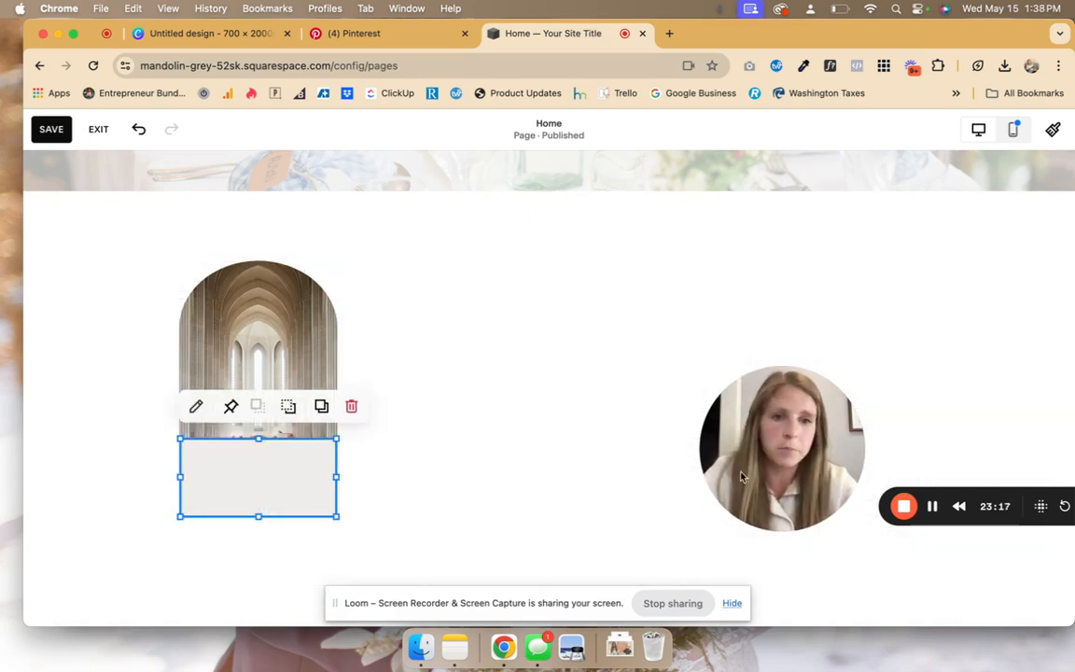
pyautogui.click(933, 507)
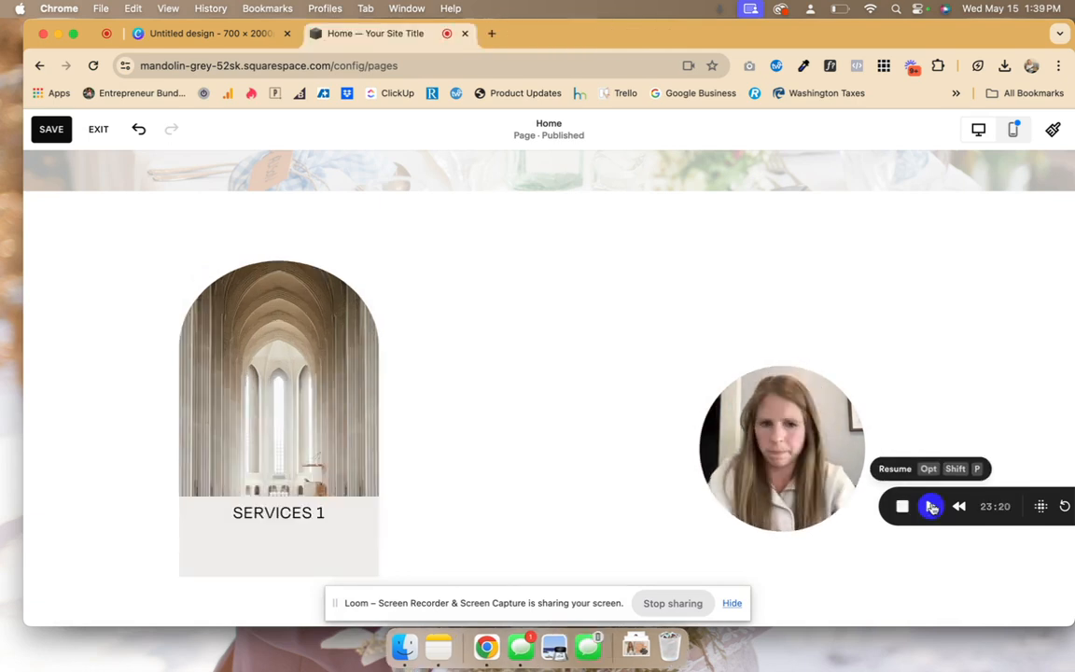
pyautogui.click(929, 506)
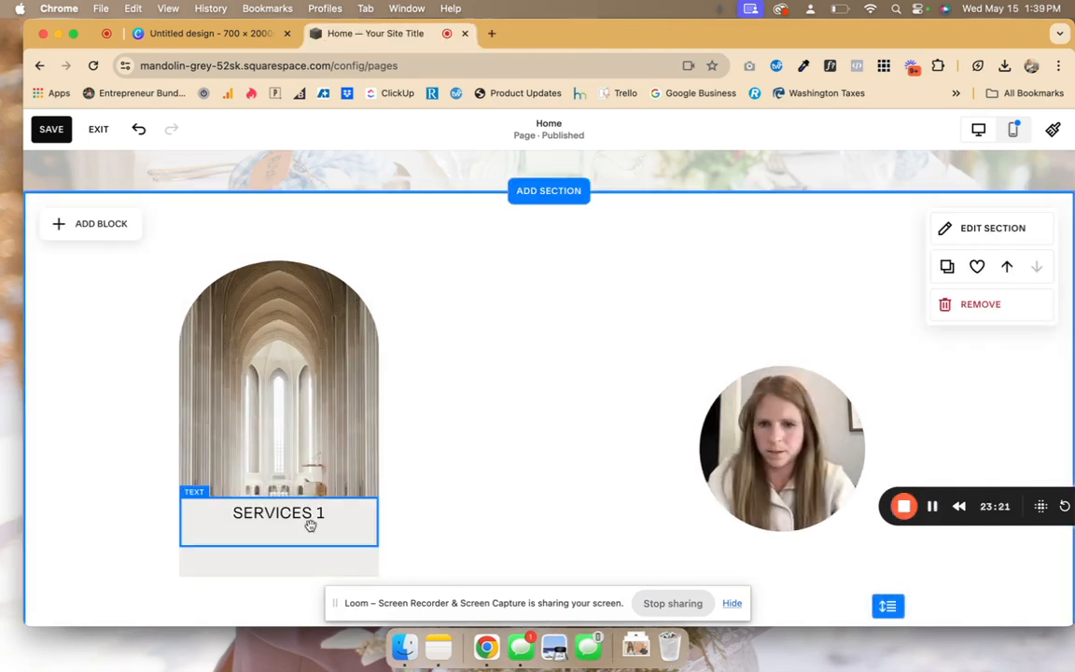
# - Change the "SERVICES 1" heading's text colour to the dark grey-green palette colour
pyautogui.tripleClick(294, 516)
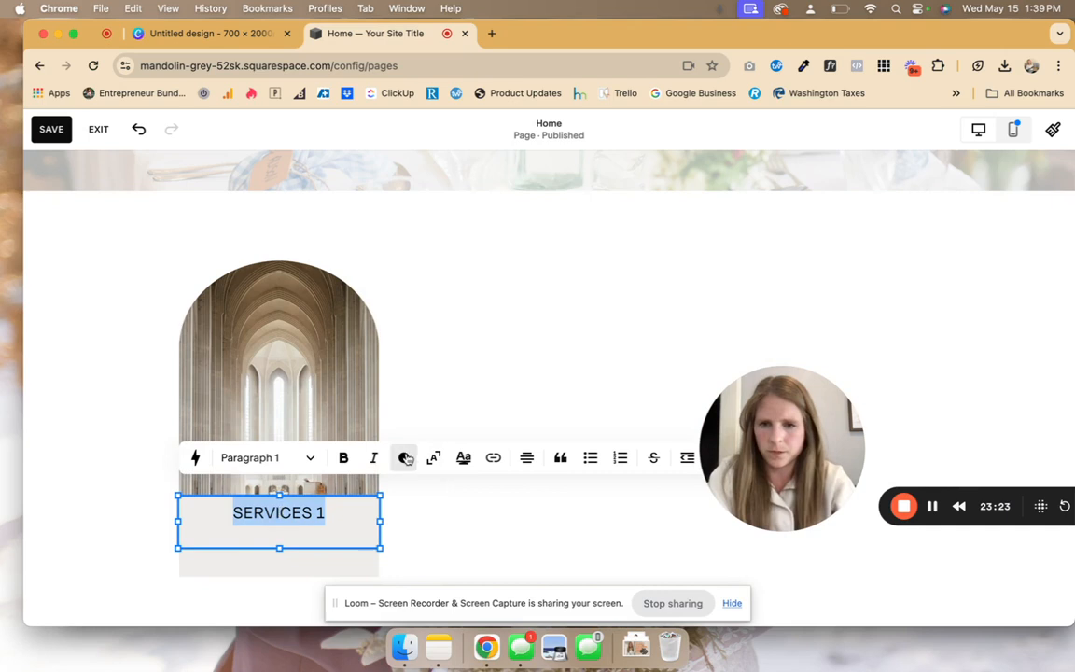
pyautogui.click(403, 457)
pyautogui.click(442, 541)
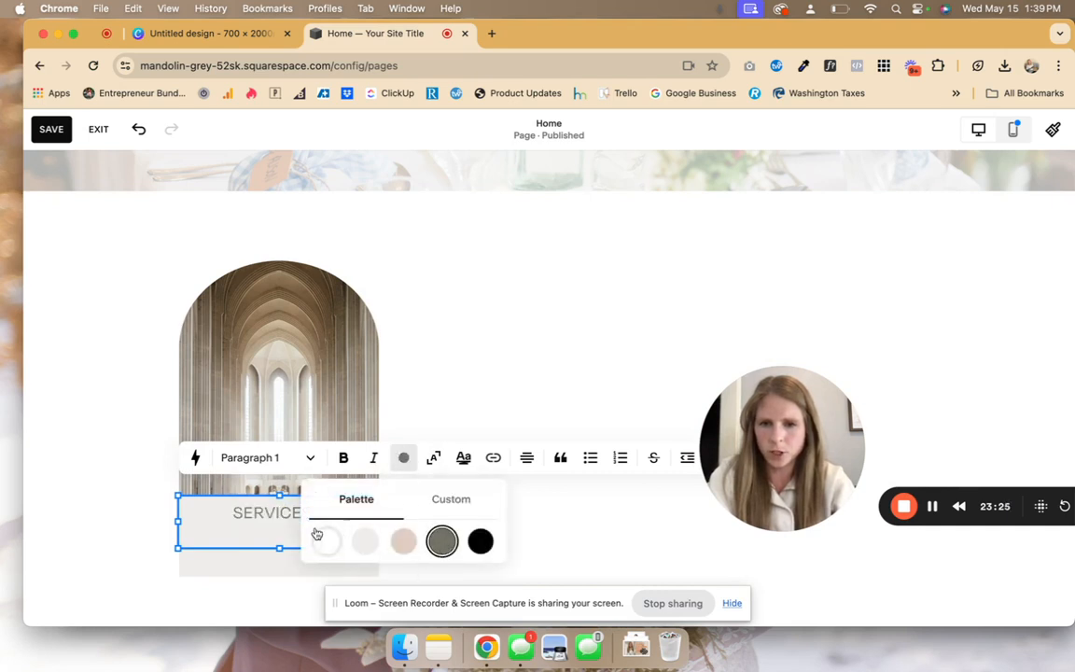
# - Add the line "More about this service" below the "SERVICES 1" heading, centre it and colour it black
pyautogui.press('Return')
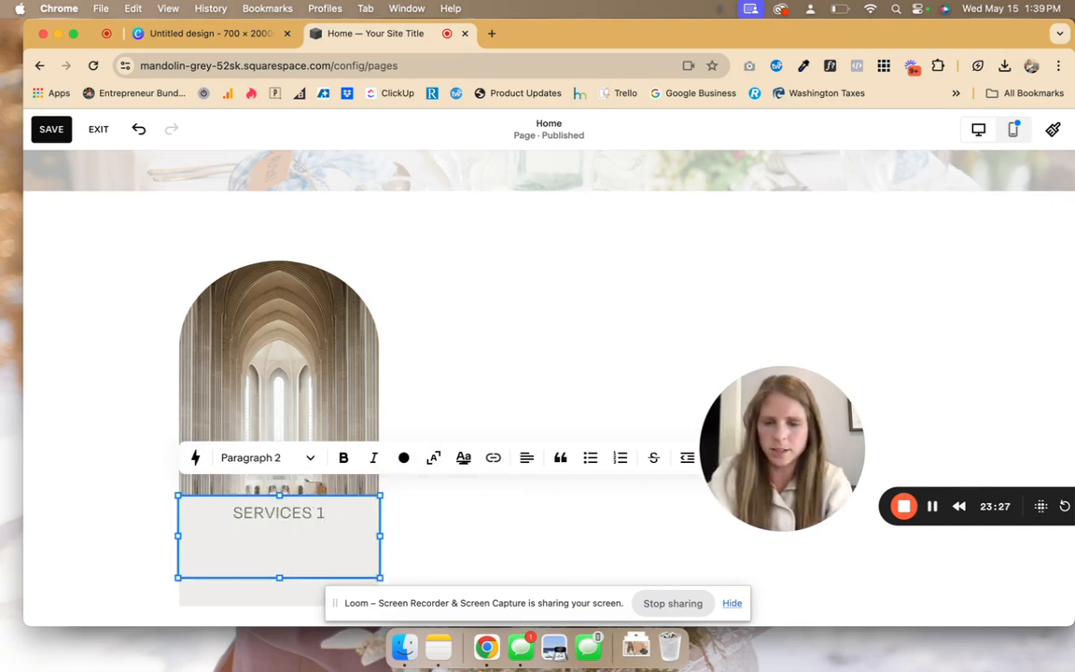
pyautogui.write('More about this service')
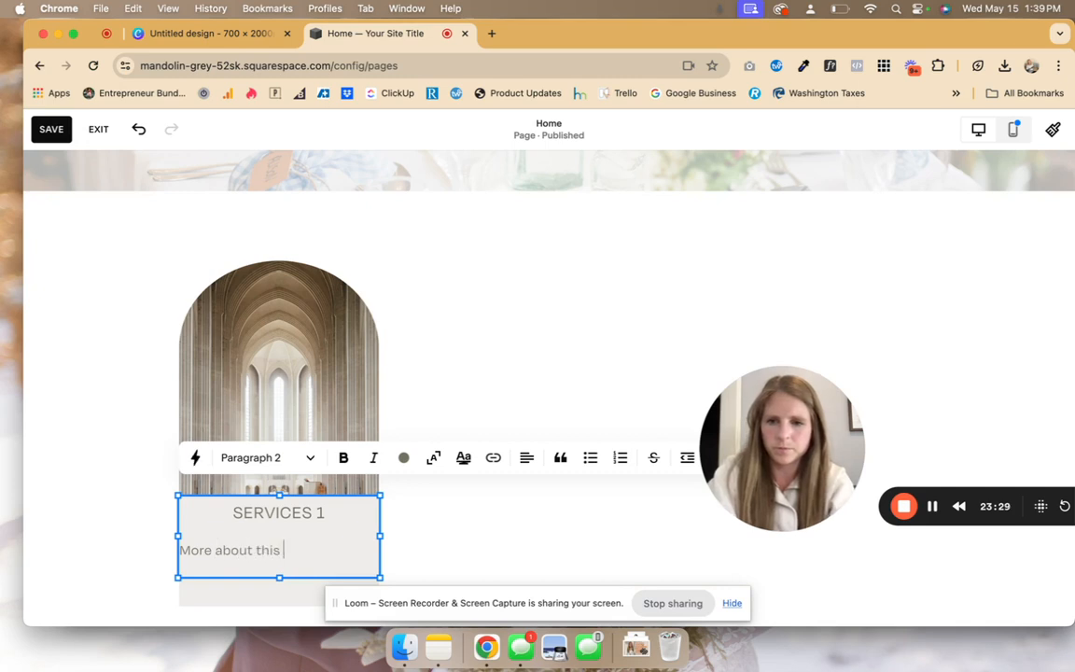
pyautogui.tripleClick(290, 550)
pyautogui.click(526, 457)
pyautogui.click(511, 495)
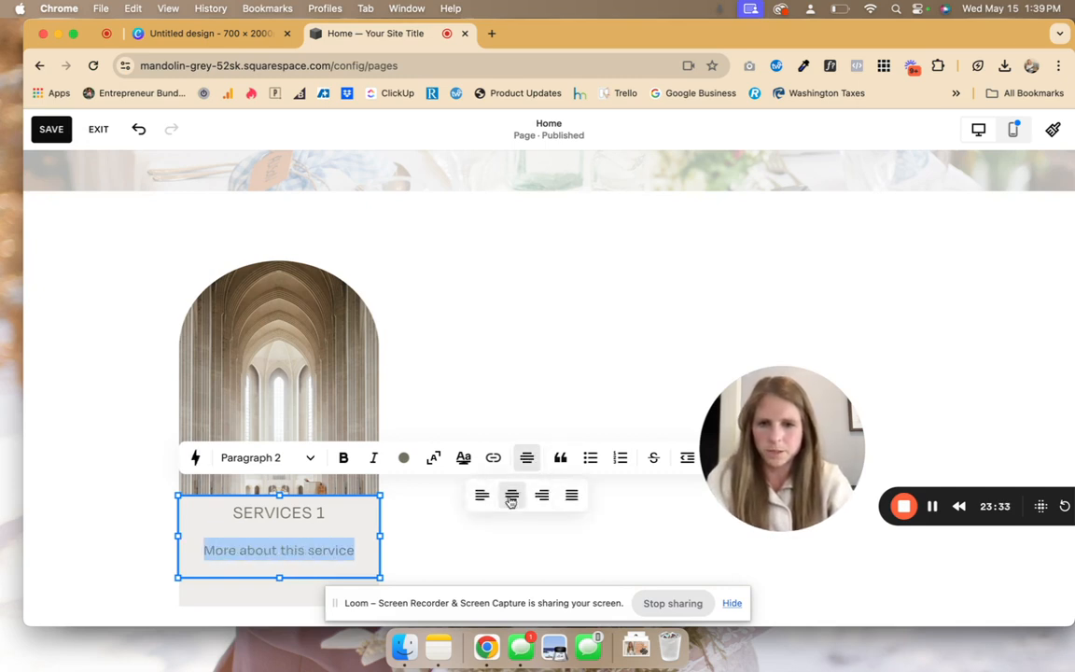
pyautogui.click(403, 457)
pyautogui.click(482, 542)
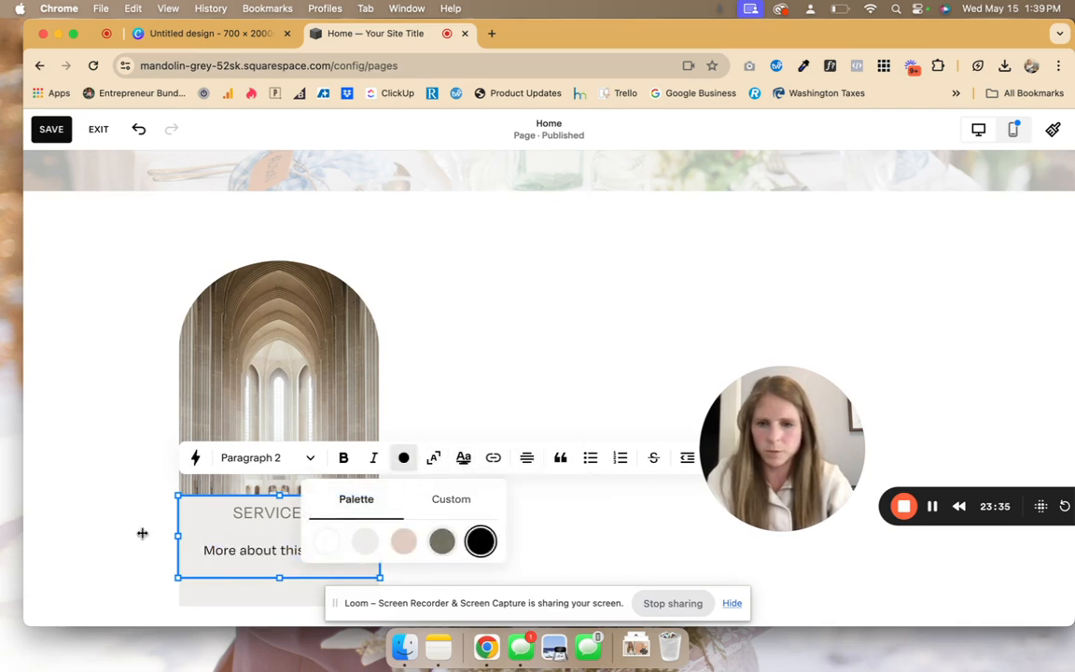
pyautogui.click(84, 508)
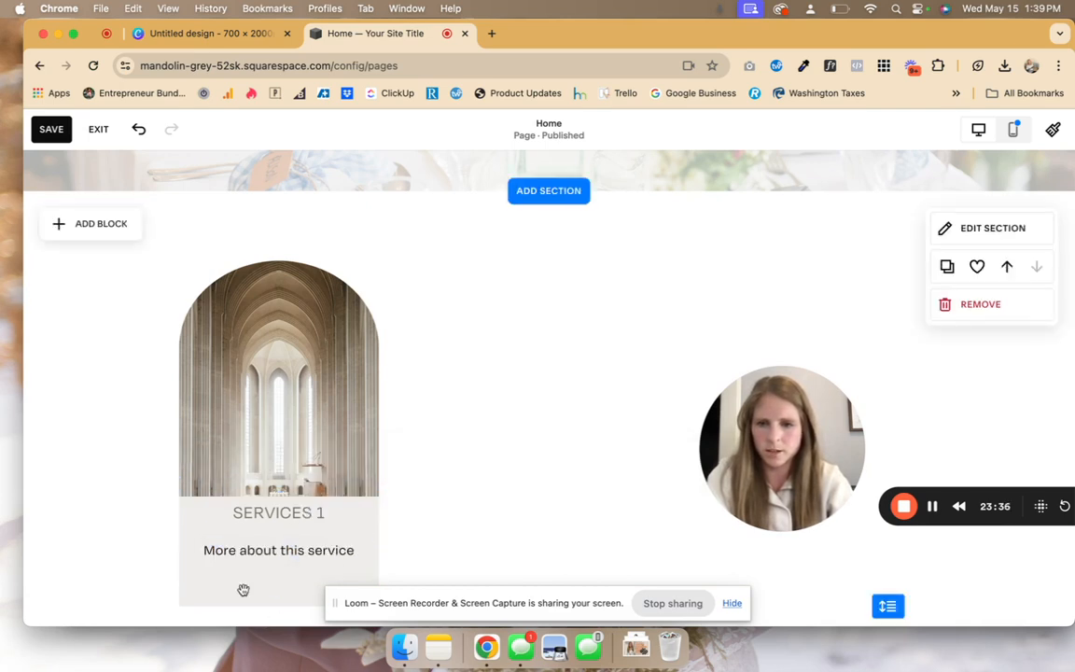
# - Shorten the grey shape behind the service text so that it ends level with the bottom of the text block
pyautogui.click(243, 590)
pyautogui.moveTo(286, 519); pyautogui.dragTo(282, 492)
pyautogui.click(97, 463)
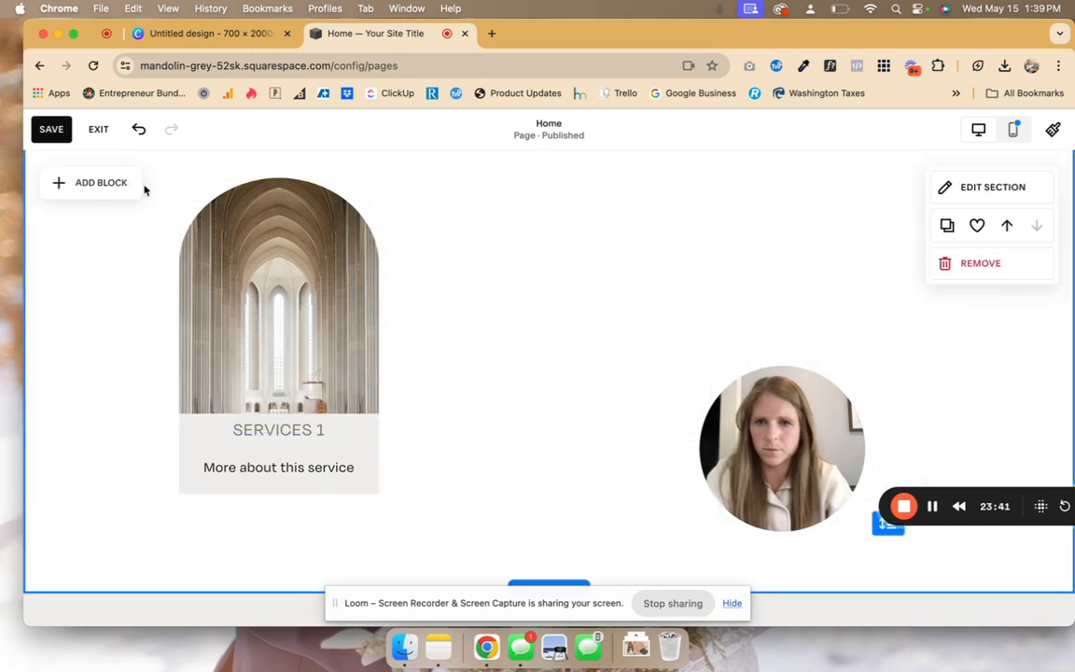
# - Duplicate the complete service card twice and line the copies up beside the original as an evenly spaced row of three
pyautogui.moveTo(151, 175); pyautogui.dragTo(415, 512)
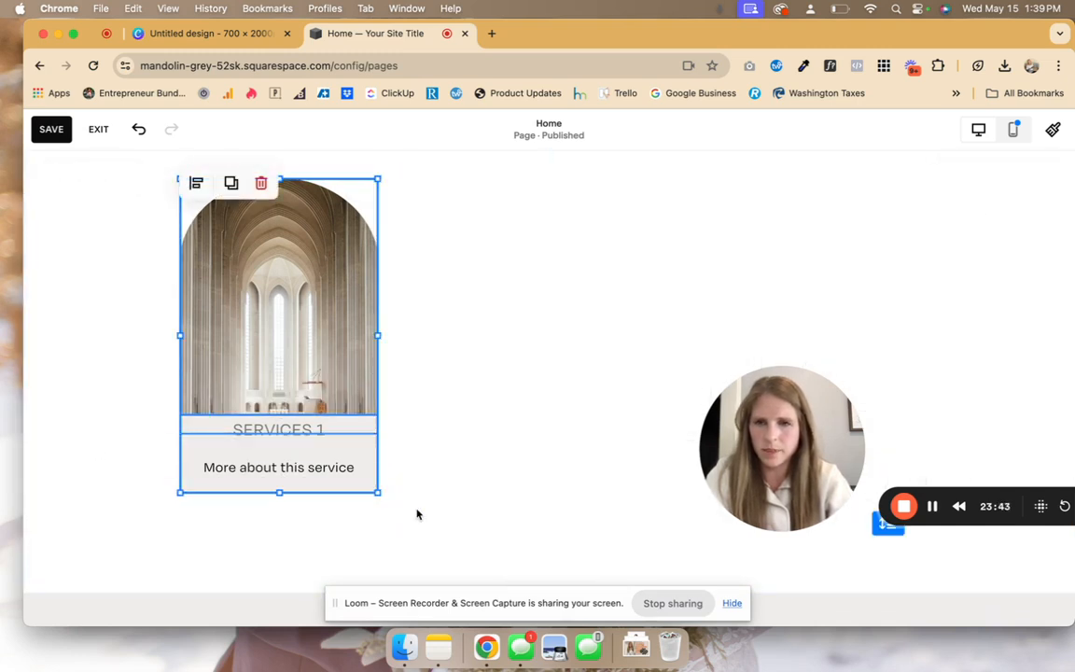
pyautogui.click(231, 182)
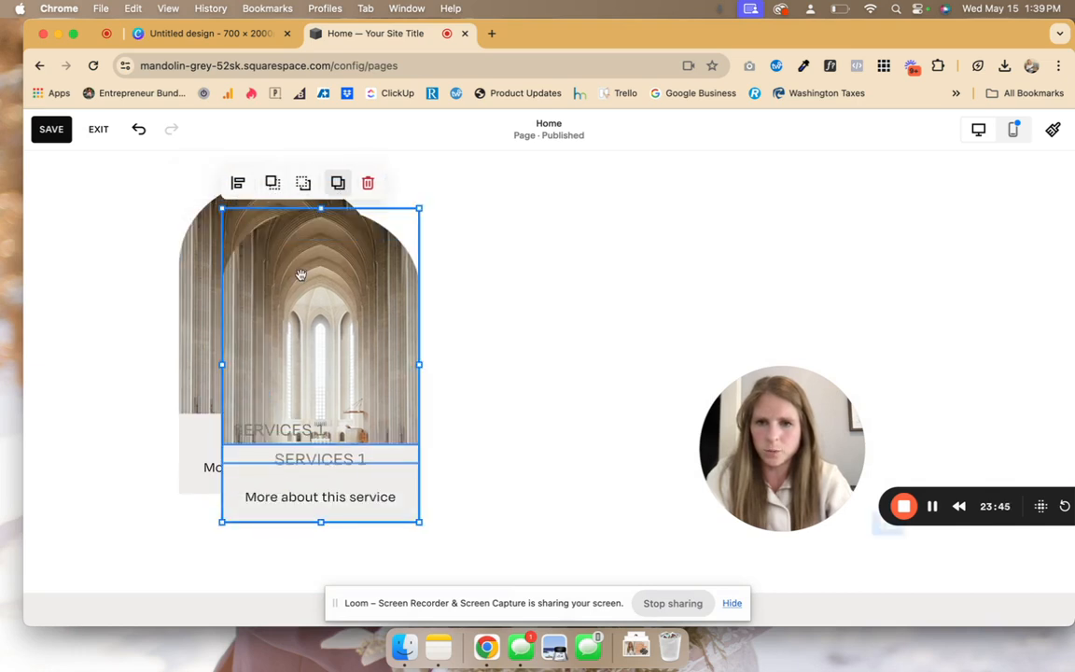
pyautogui.moveTo(312, 270); pyautogui.dragTo(518, 234)
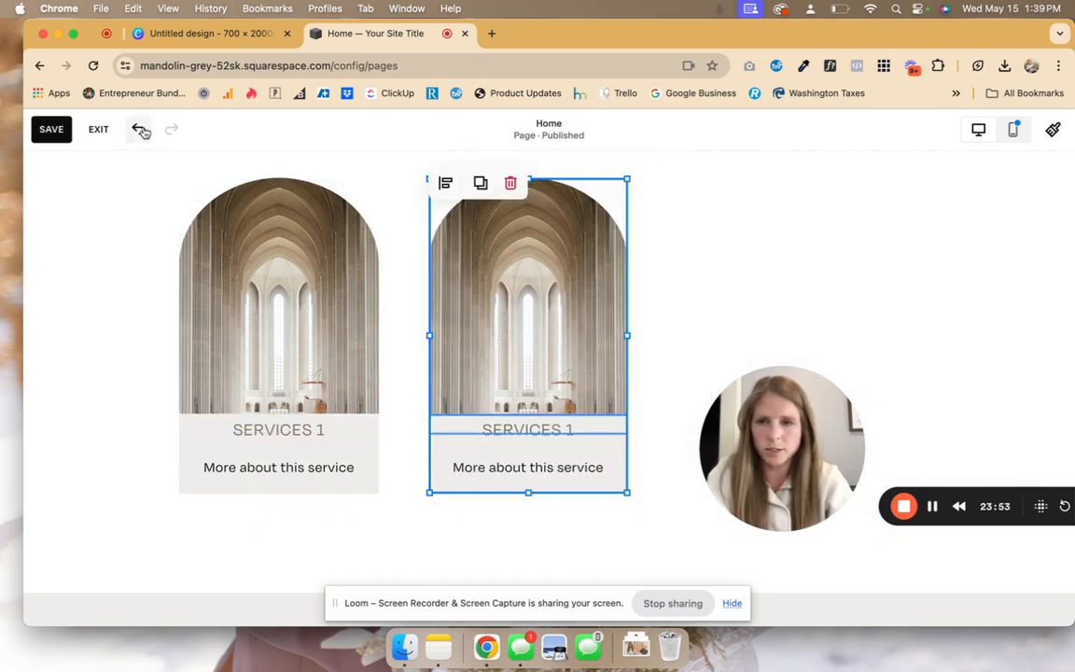
pyautogui.click(483, 188)
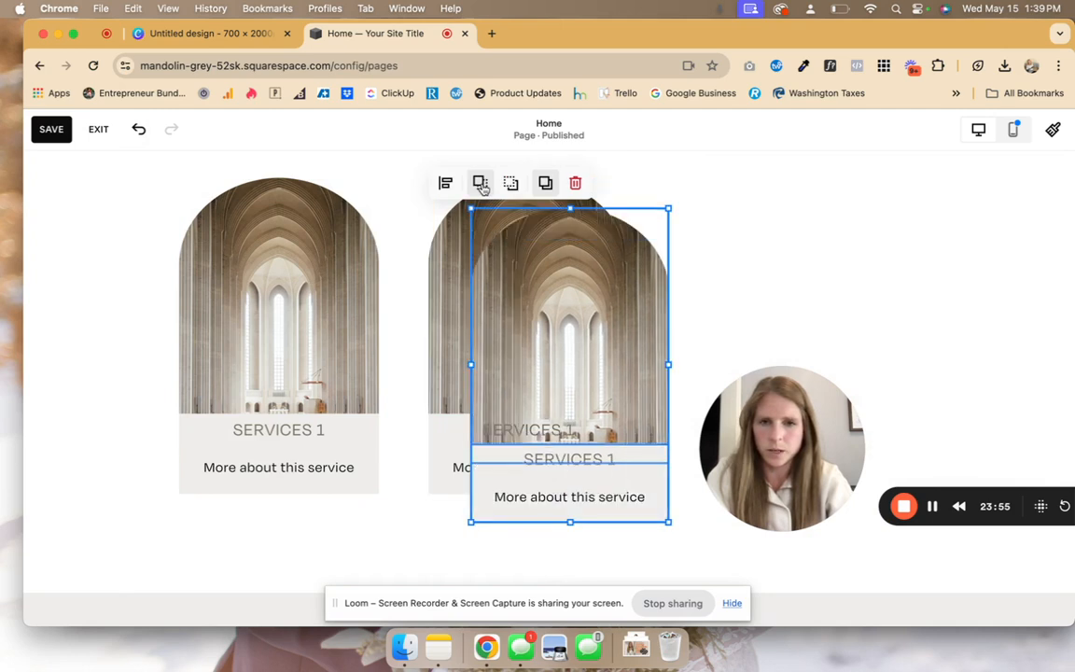
pyautogui.moveTo(585, 307); pyautogui.dragTo(877, 271)
pyautogui.click(942, 256)
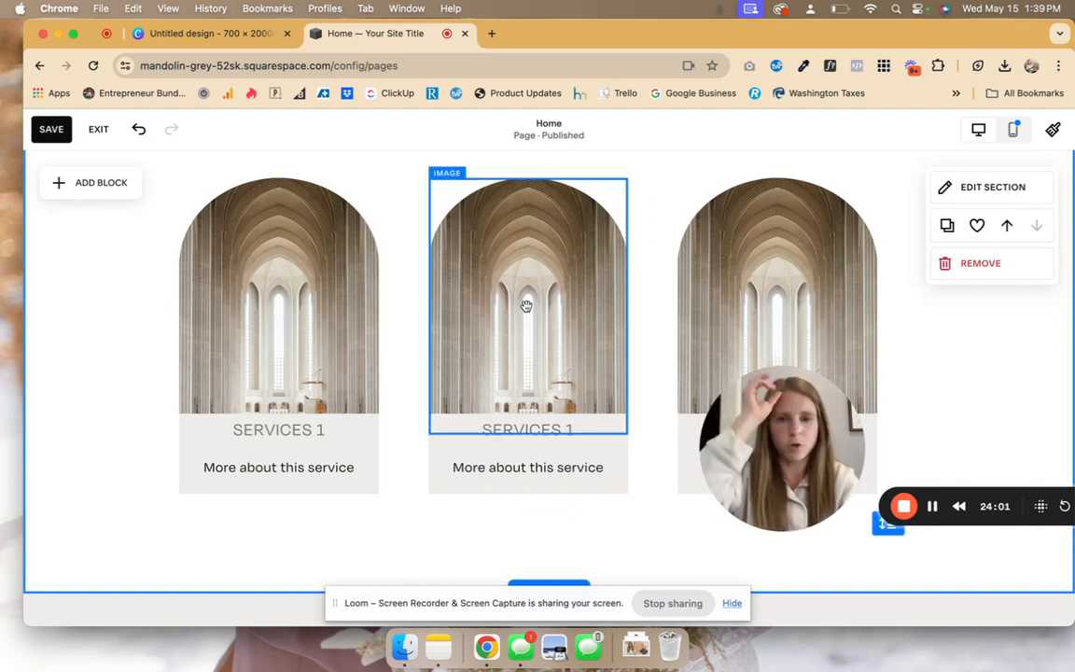
# - View the content settings of the middle card's image and close them
pyautogui.doubleClick(540, 268)
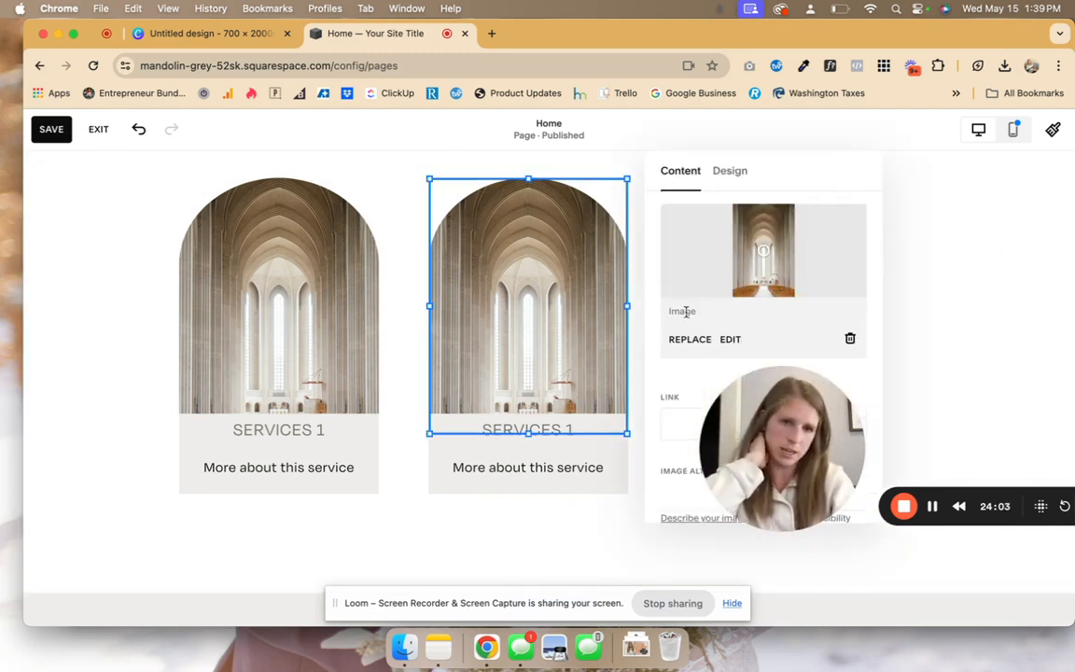
pyautogui.click(952, 286)
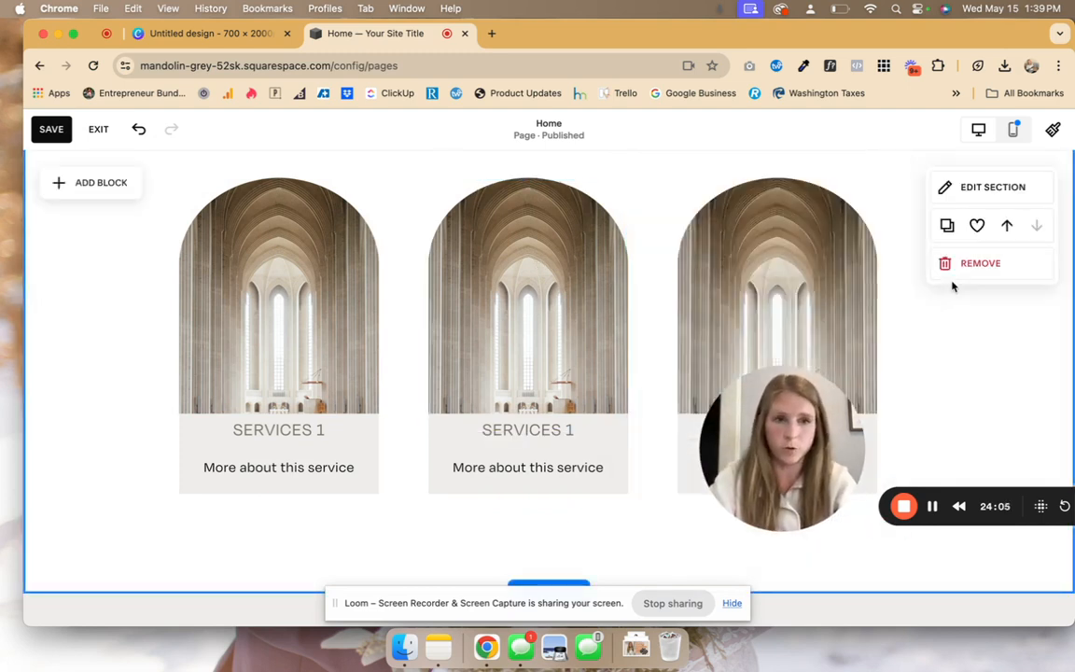
# - Add the services section to the saved sections and check it in the section library without inserting it
pyautogui.scroll(-2, 952, 287)
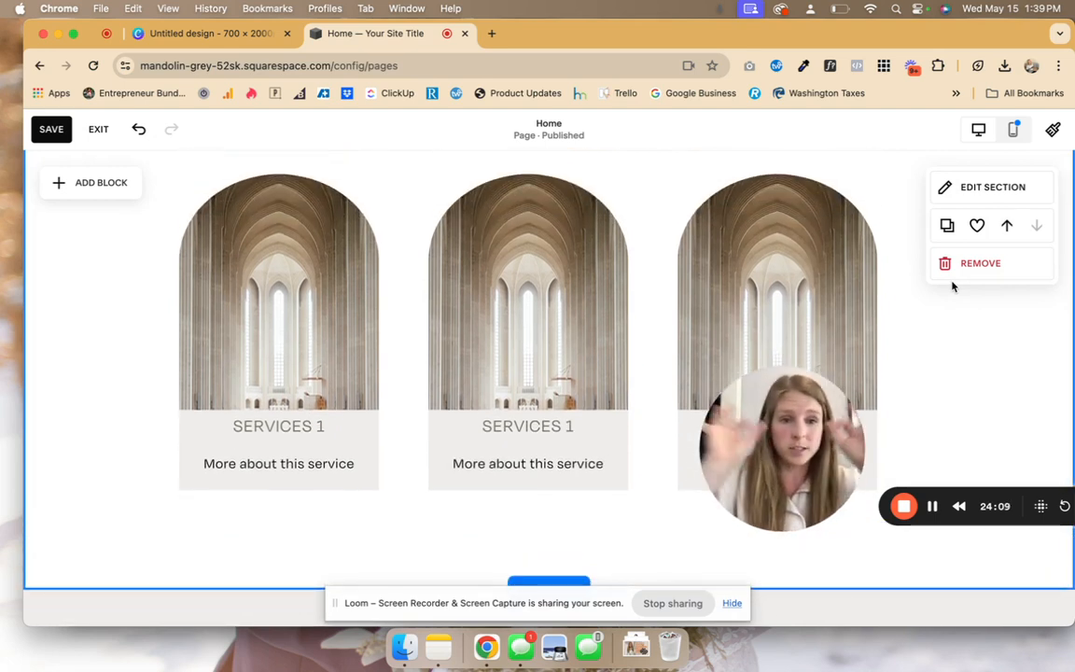
pyautogui.click(977, 227)
pyautogui.scroll(-4, 840, 280)
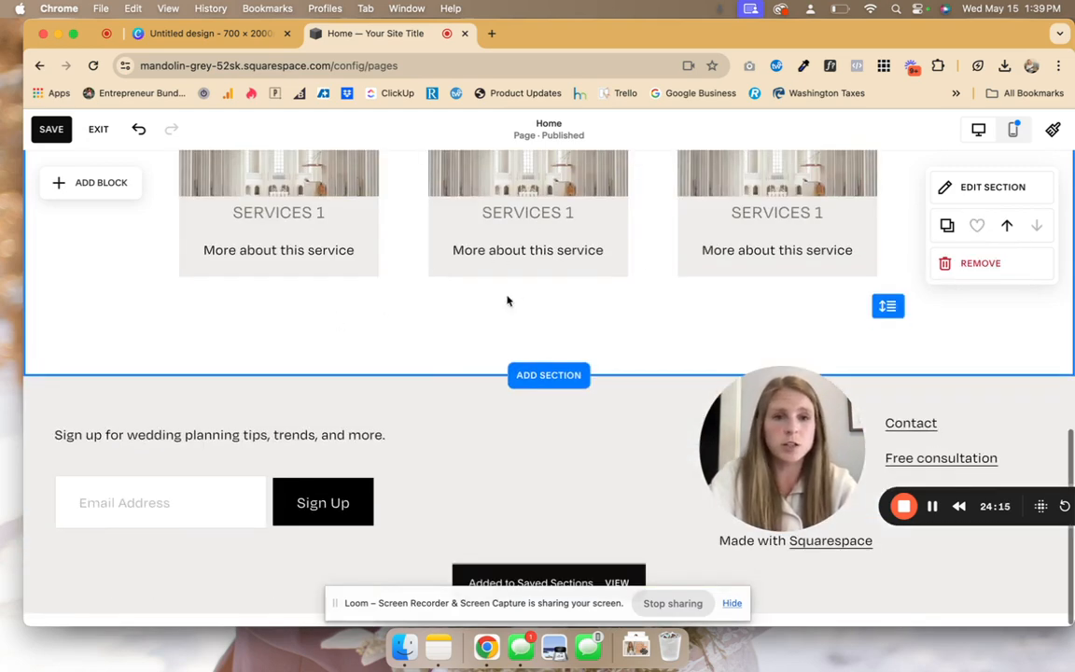
pyautogui.click(549, 374)
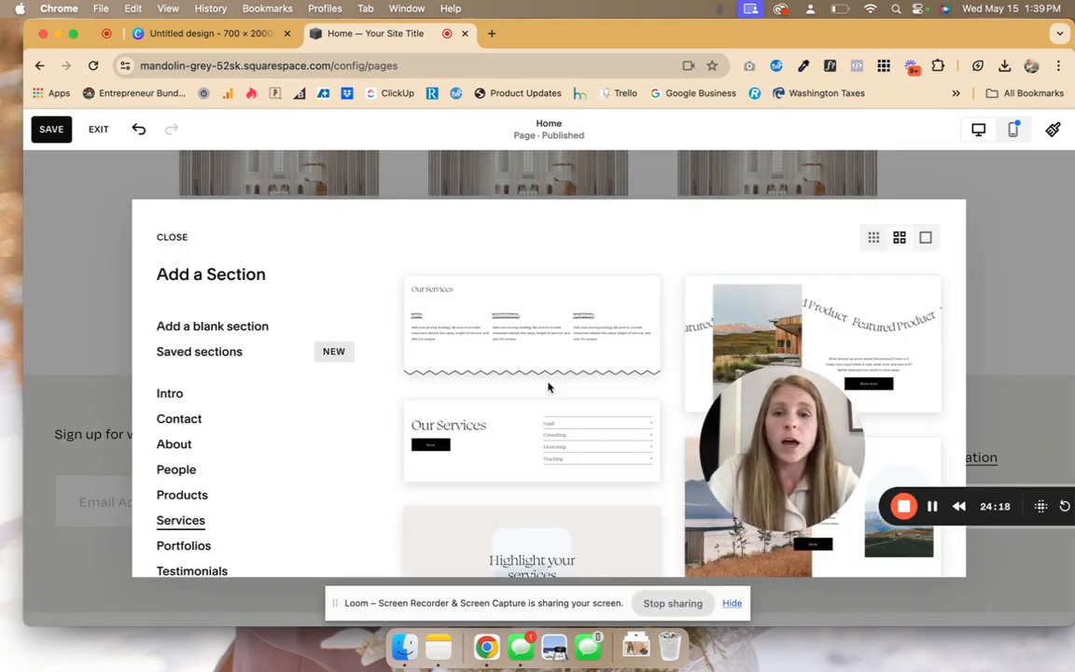
pyautogui.click(209, 352)
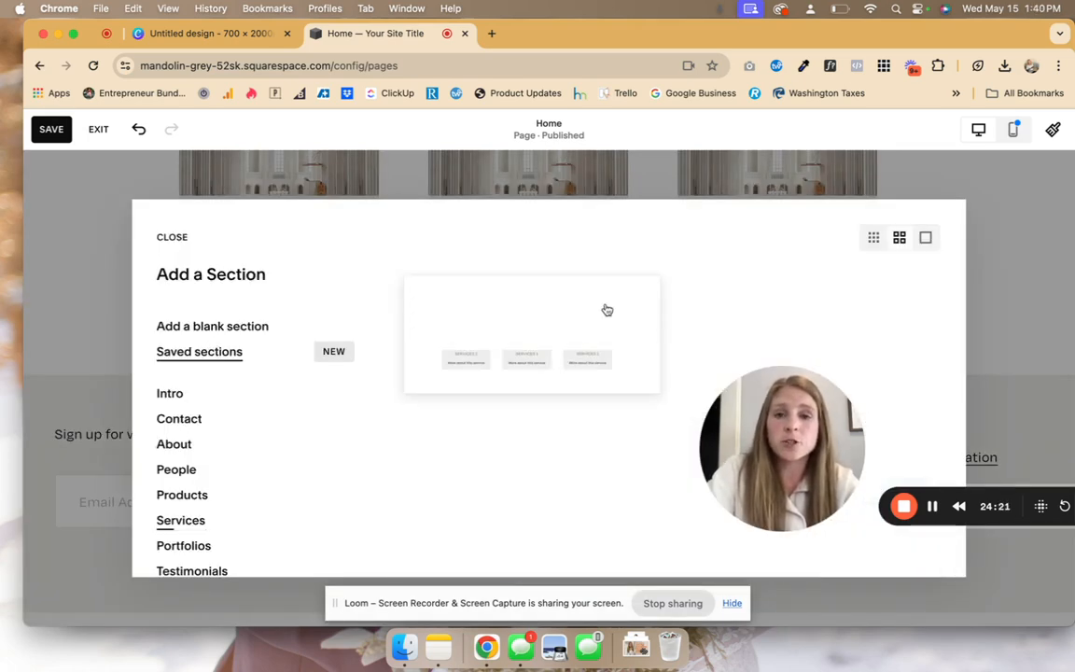
pyautogui.click(176, 241)
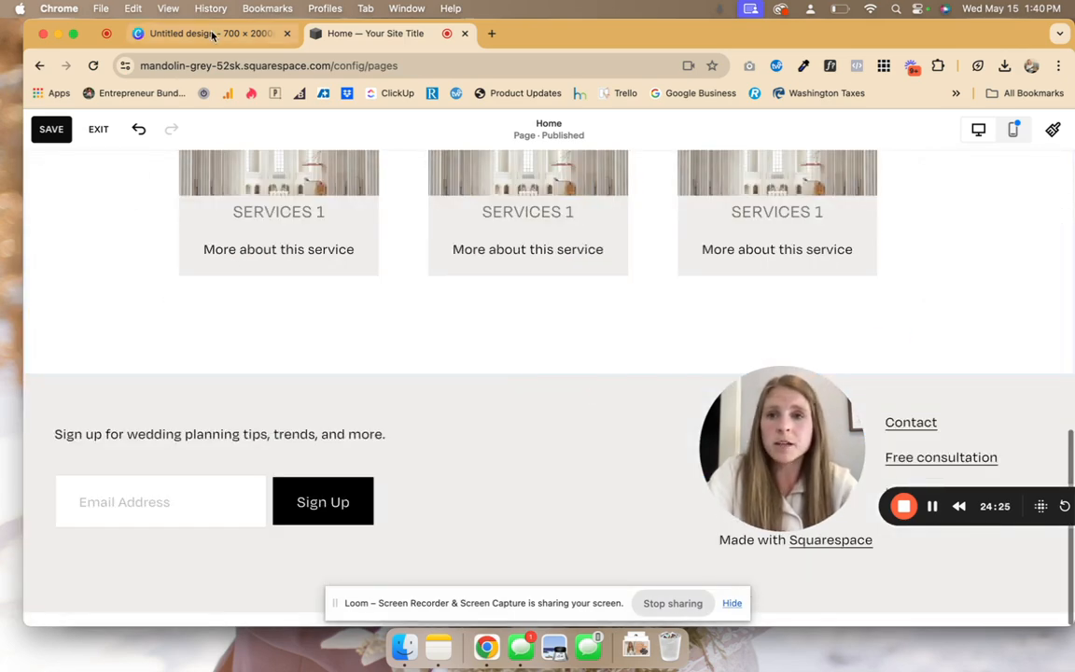
# - Switch to the Canva mockup, examine the sections below the services design, and return to the Squarespace page
pyautogui.click(213, 36)
pyautogui.scroll(-5, 636, 345)
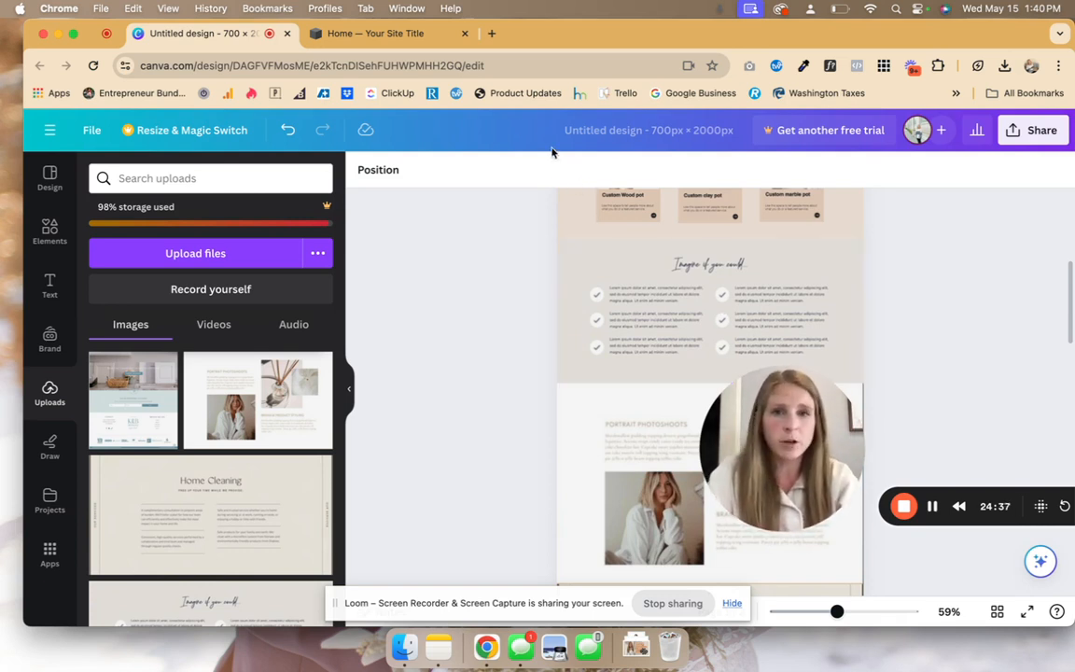
pyautogui.click(391, 34)
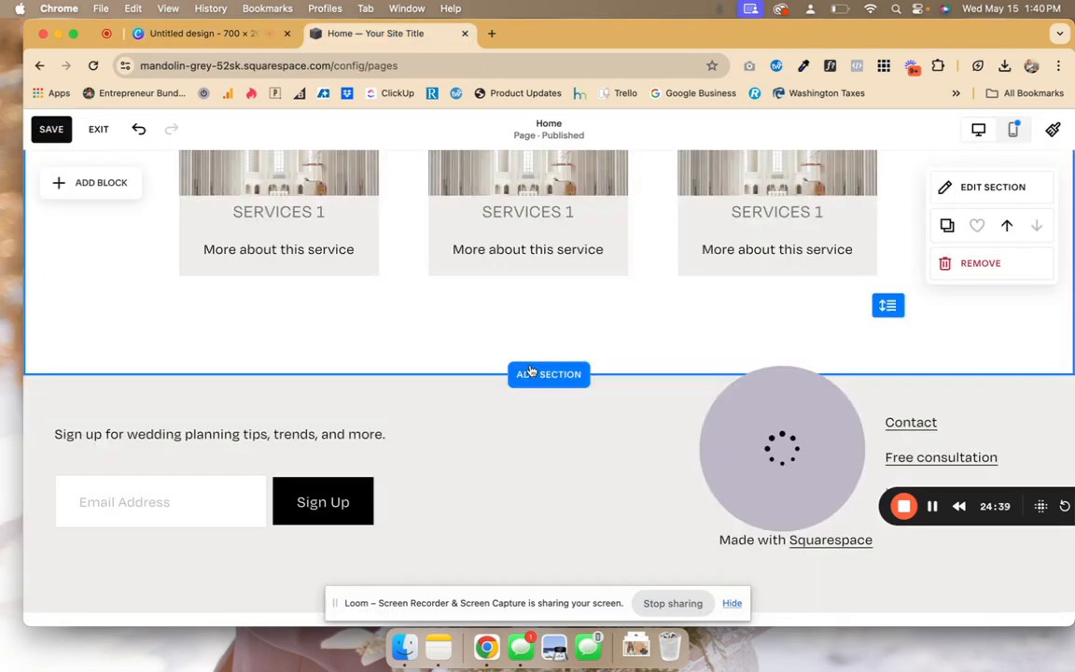
# - Add a blank section below the services cards and insert a text block reading "BOLDED HEADLINE" in it
pyautogui.click(530, 373)
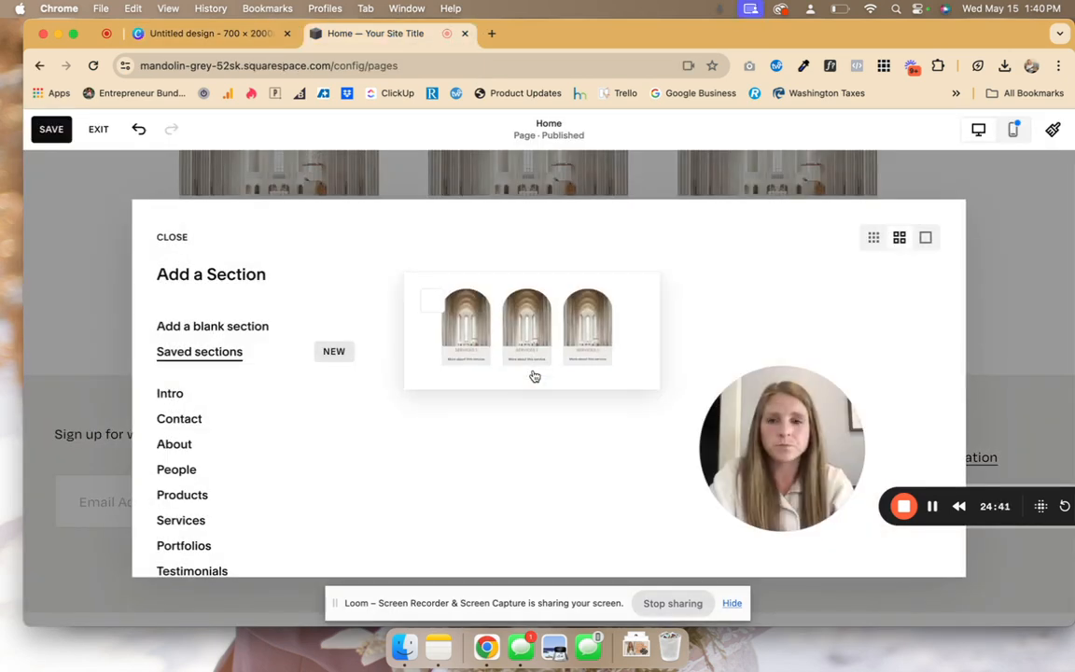
pyautogui.click(234, 327)
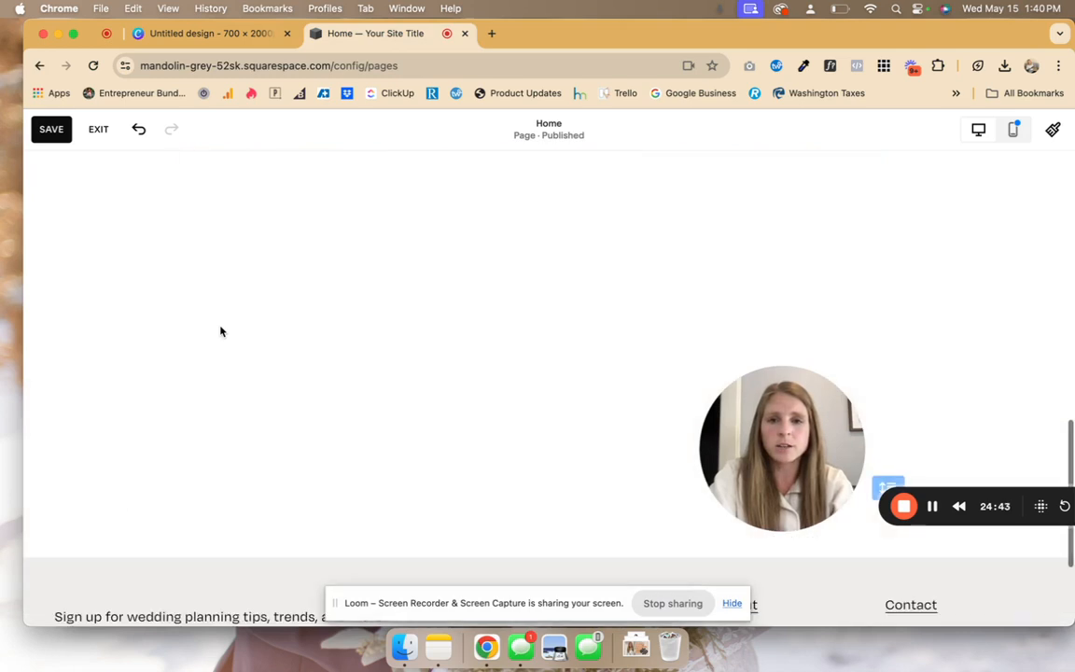
pyautogui.click(122, 223)
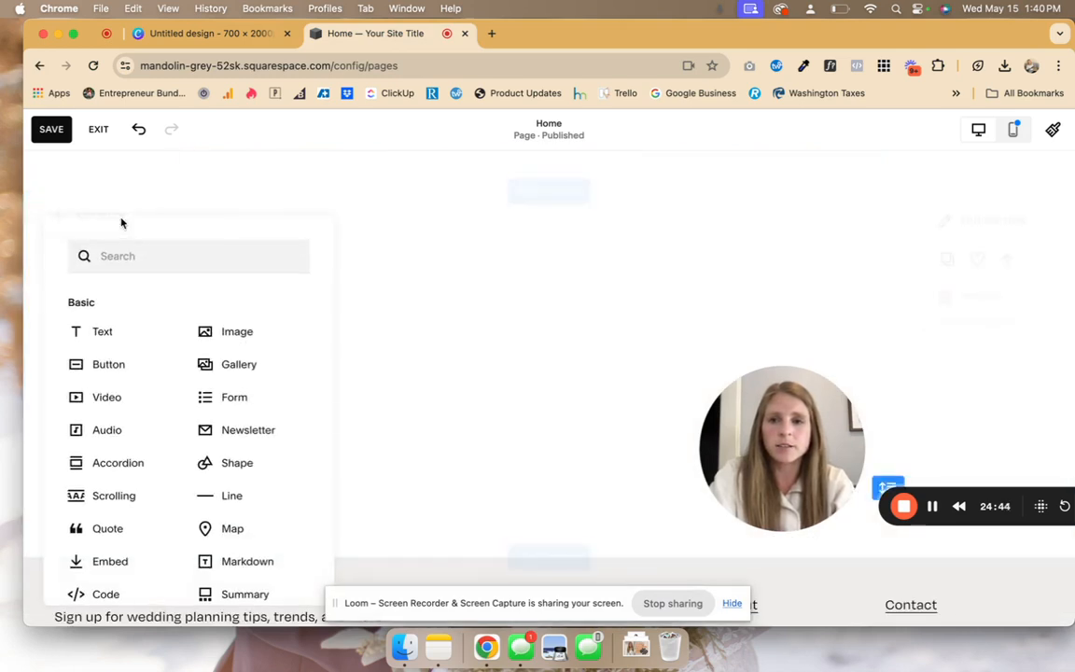
pyautogui.click(113, 339)
pyautogui.click(140, 273)
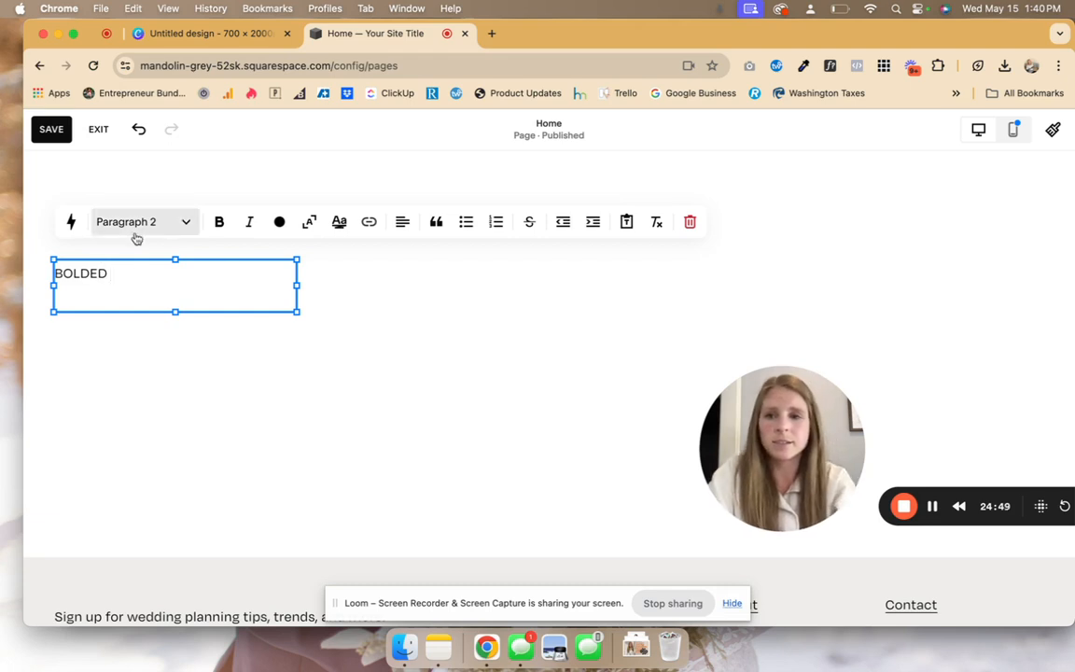
pyautogui.write('BOLDED HEADLIN')
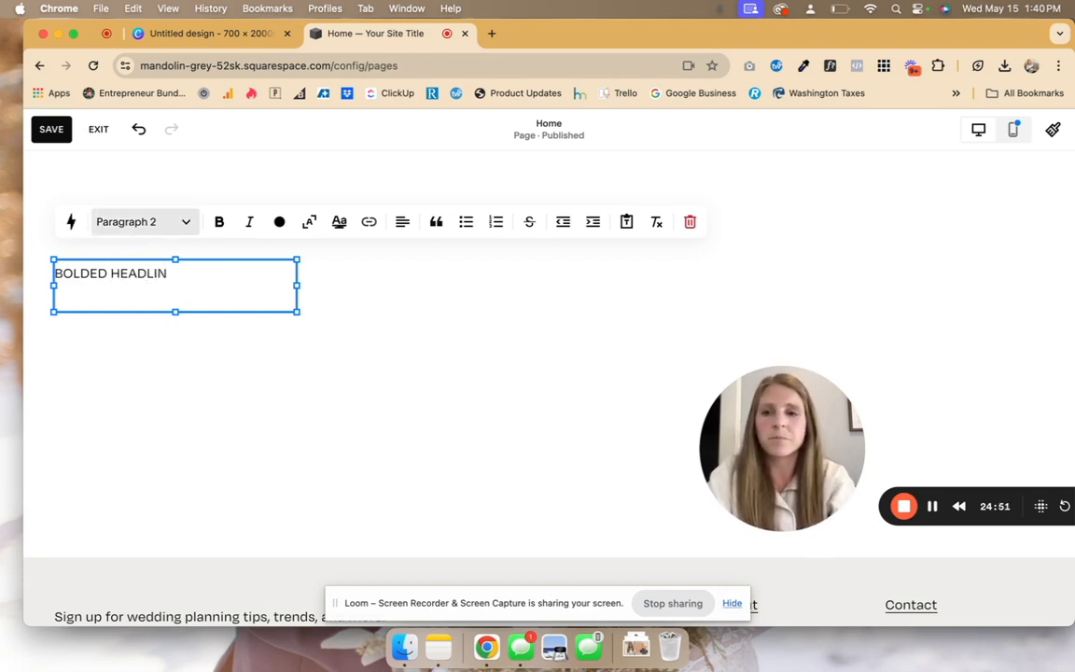
pyautogui.write('E')
# - Style the headline text as Heading 2 and widen its block until it fits on one line
pyautogui.click(138, 222)
pyautogui.click(142, 299)
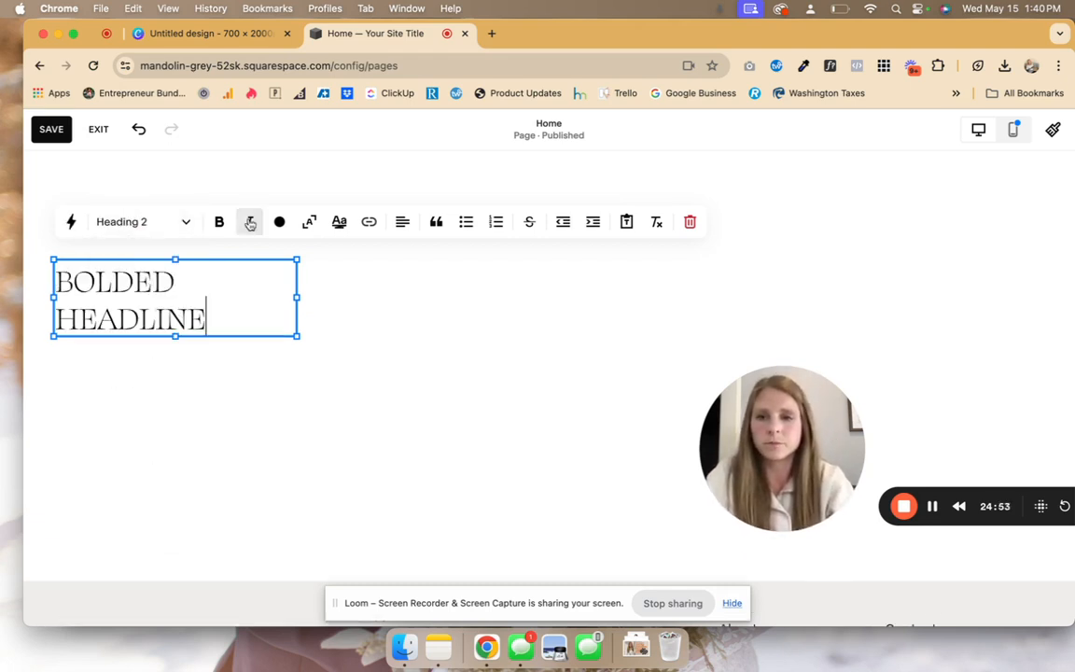
pyautogui.moveTo(298, 301); pyautogui.dragTo(549, 303)
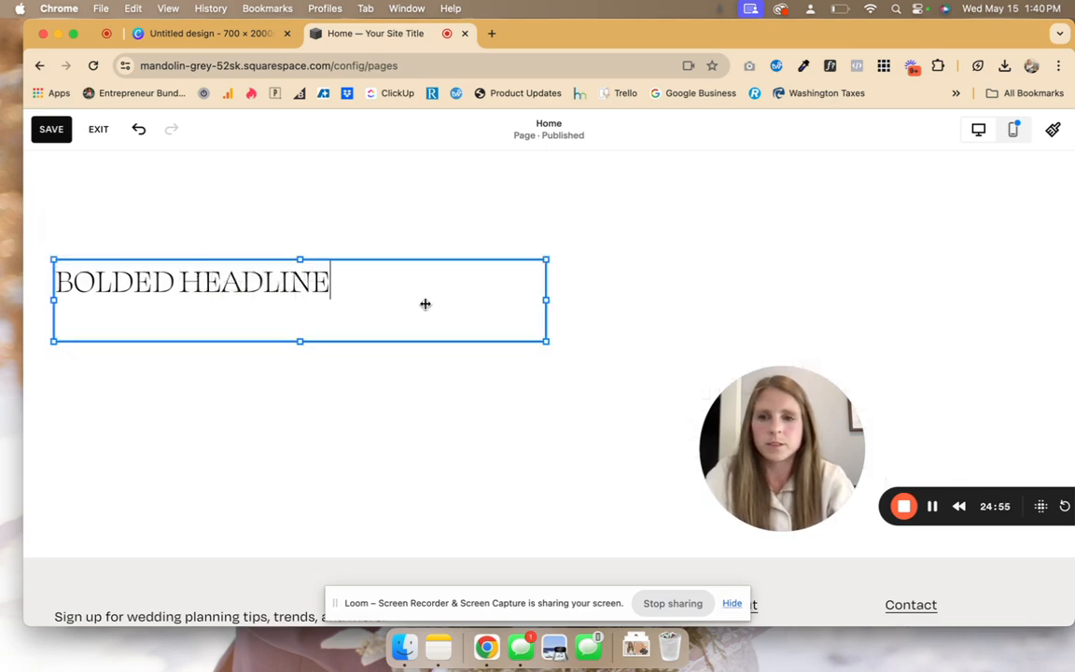
# - Center-align the headline text and move its block to the horizontal center near the top of the section
pyautogui.tripleClick(318, 286)
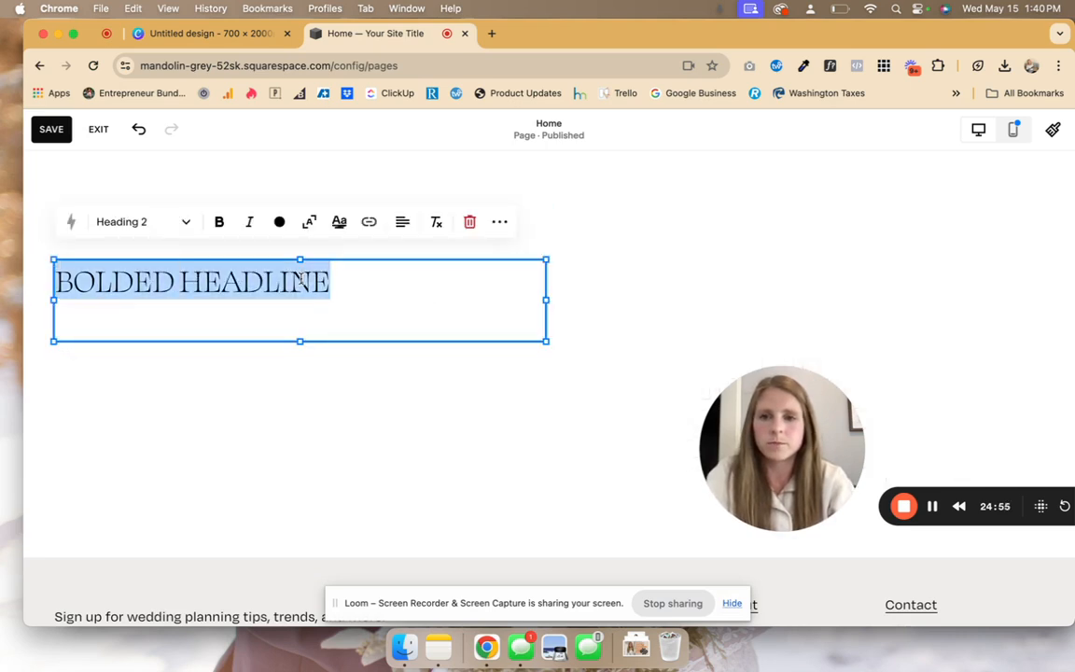
pyautogui.click(402, 221)
pyautogui.click(387, 259)
pyautogui.click(355, 389)
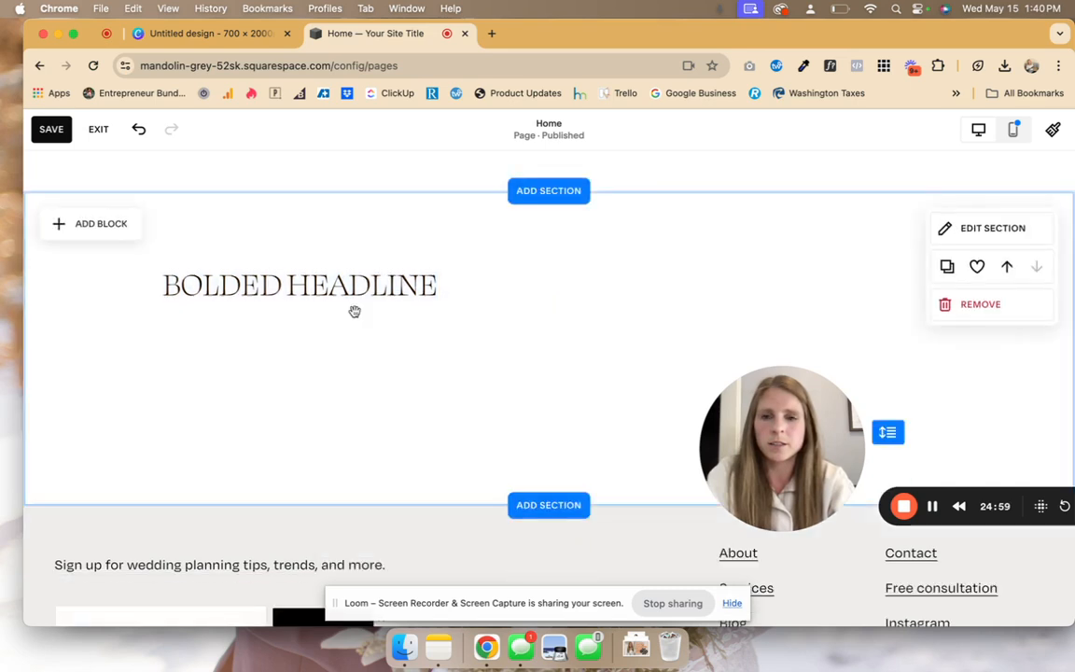
pyautogui.moveTo(371, 282); pyautogui.dragTo(603, 235)
pyautogui.click(874, 307)
# - Give the headline section the Light 1 color theme and set its height to S
pyautogui.scroll(3, 873, 307)
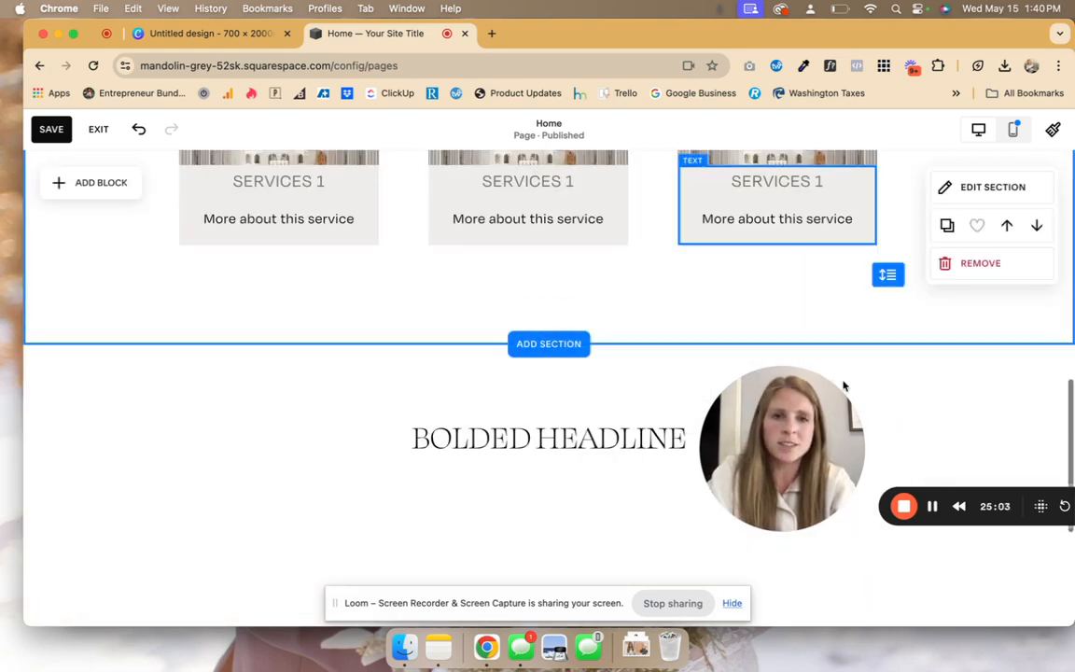
pyautogui.scroll(-2, 925, 375)
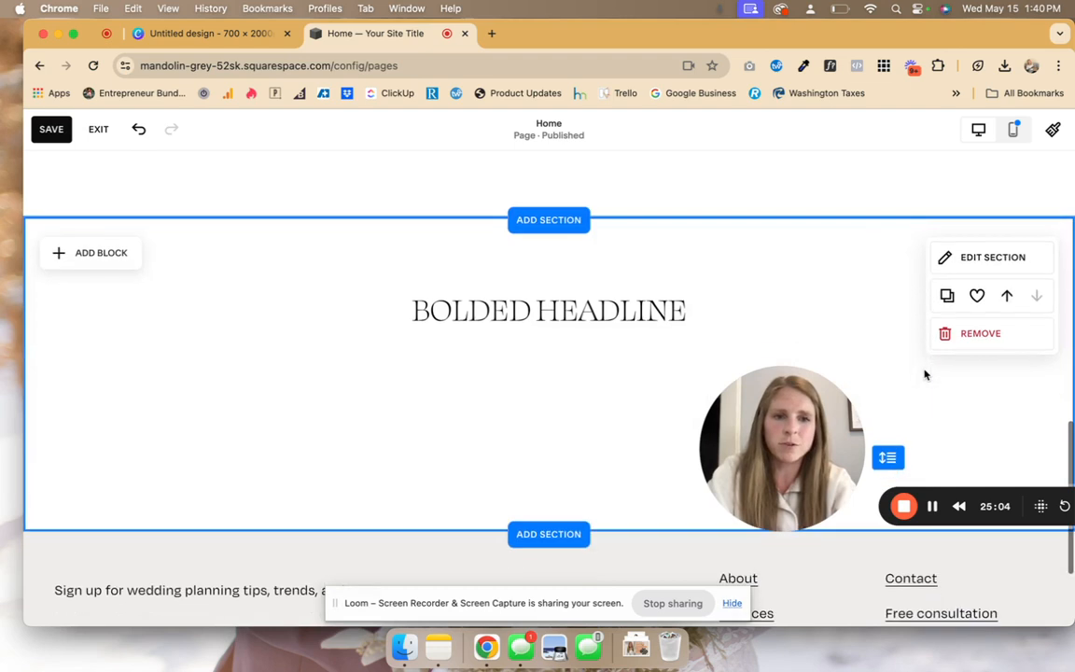
pyautogui.click(966, 252)
pyautogui.click(903, 227)
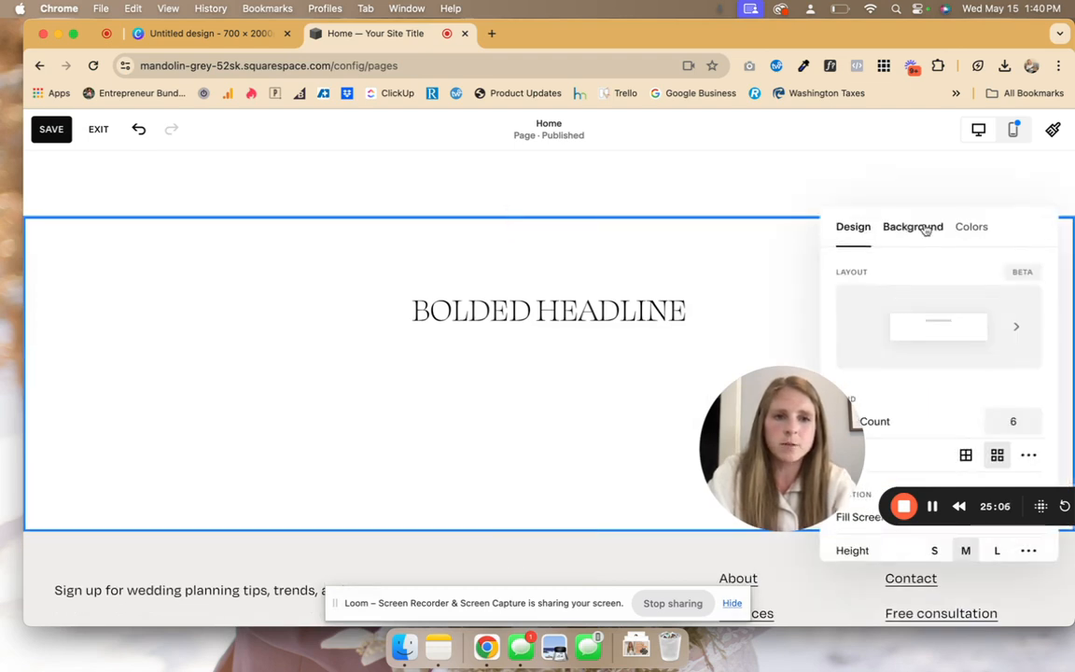
pyautogui.click(974, 232)
pyautogui.scroll(-1, 950, 420)
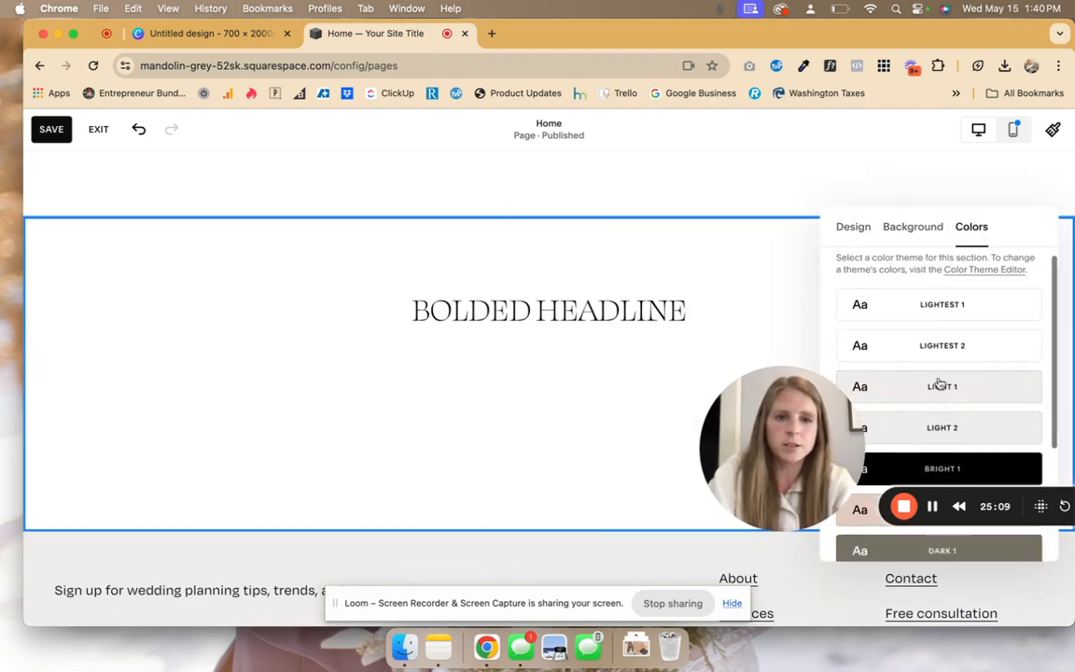
pyautogui.click(939, 385)
pyautogui.click(848, 227)
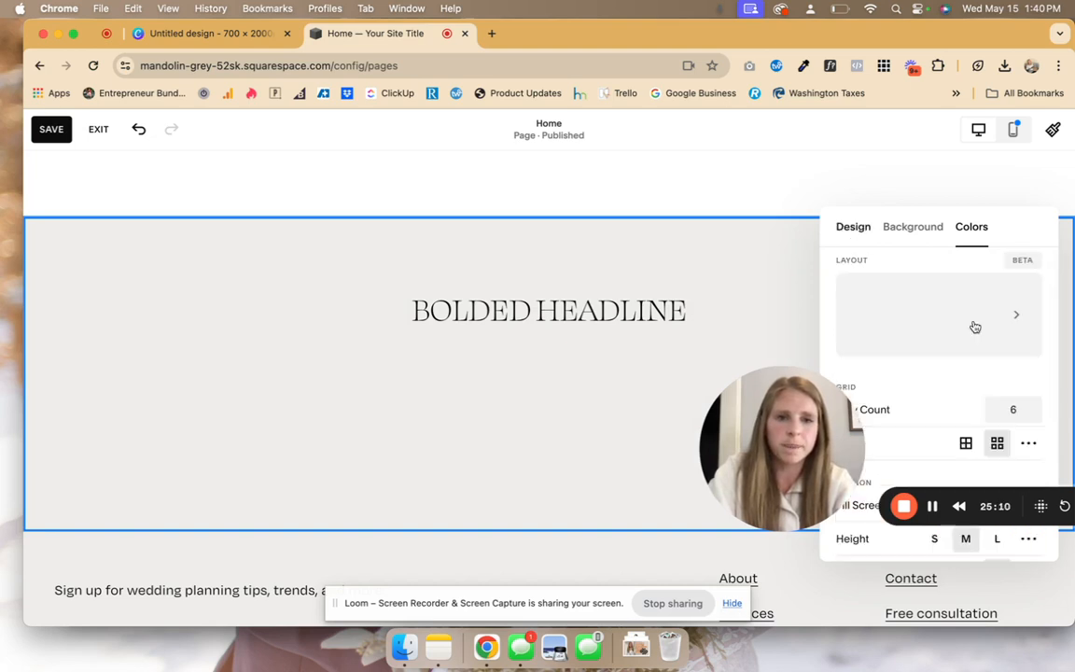
pyautogui.scroll(-4, 944, 400)
pyautogui.click(937, 403)
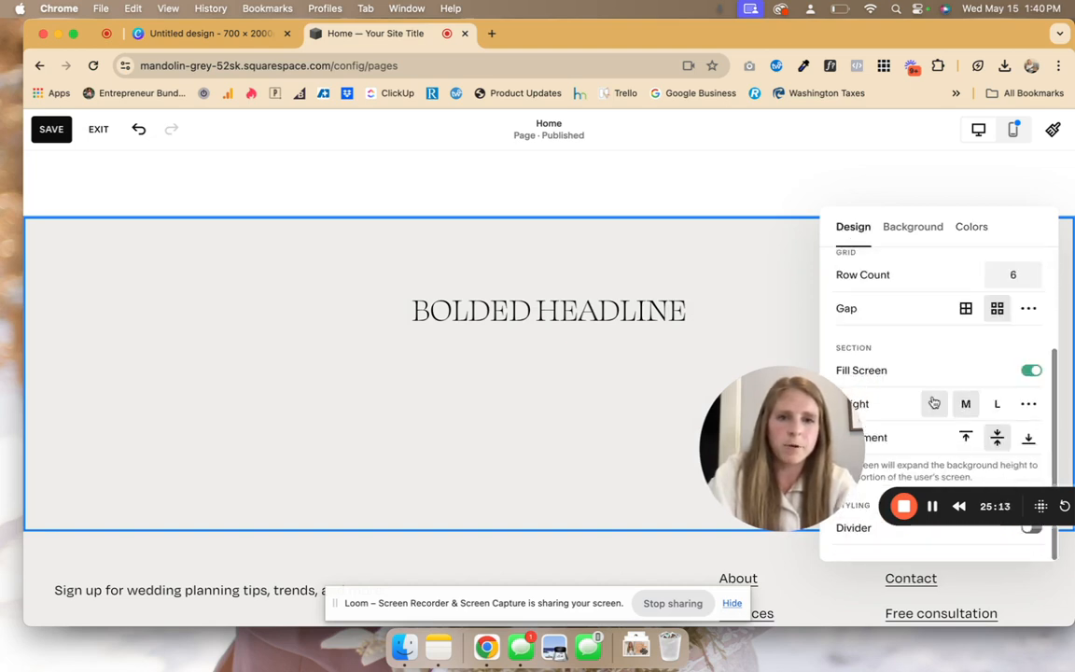
pyautogui.click(290, 340)
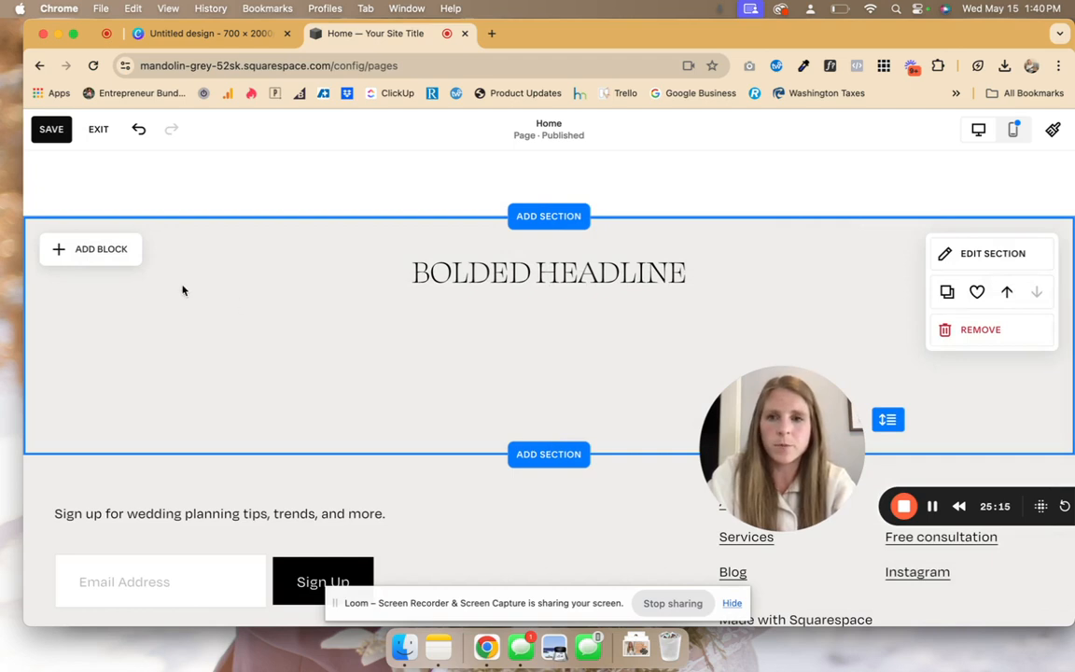
# - Add an empty text block below the headline at the section's left edge and widen it to roughly a third of the page
pyautogui.click(125, 247)
pyautogui.click(114, 354)
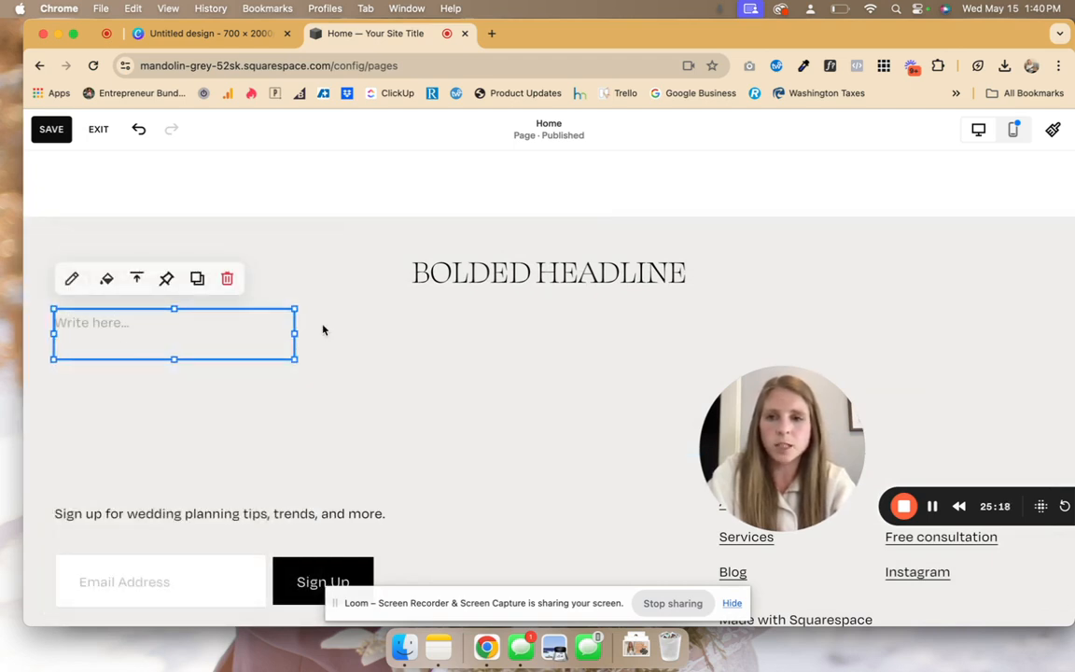
pyautogui.moveTo(295, 334); pyautogui.dragTo(411, 332)
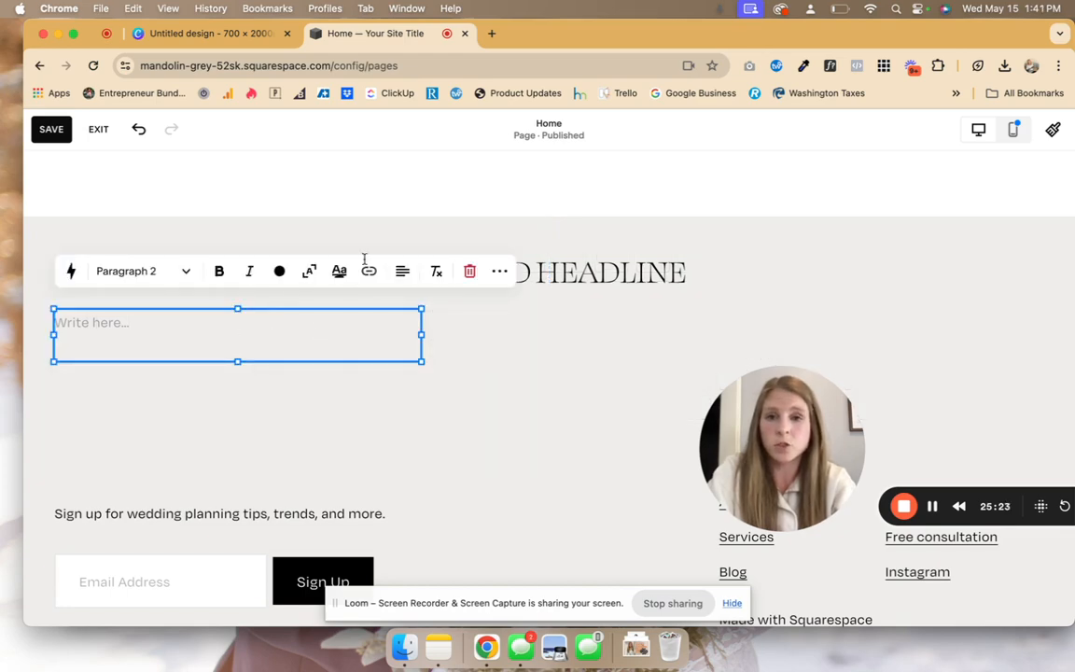
# - Search the web for "copy paste arrow" in a new browser tab and open the fsymbols arrow page
pyautogui.click(490, 35)
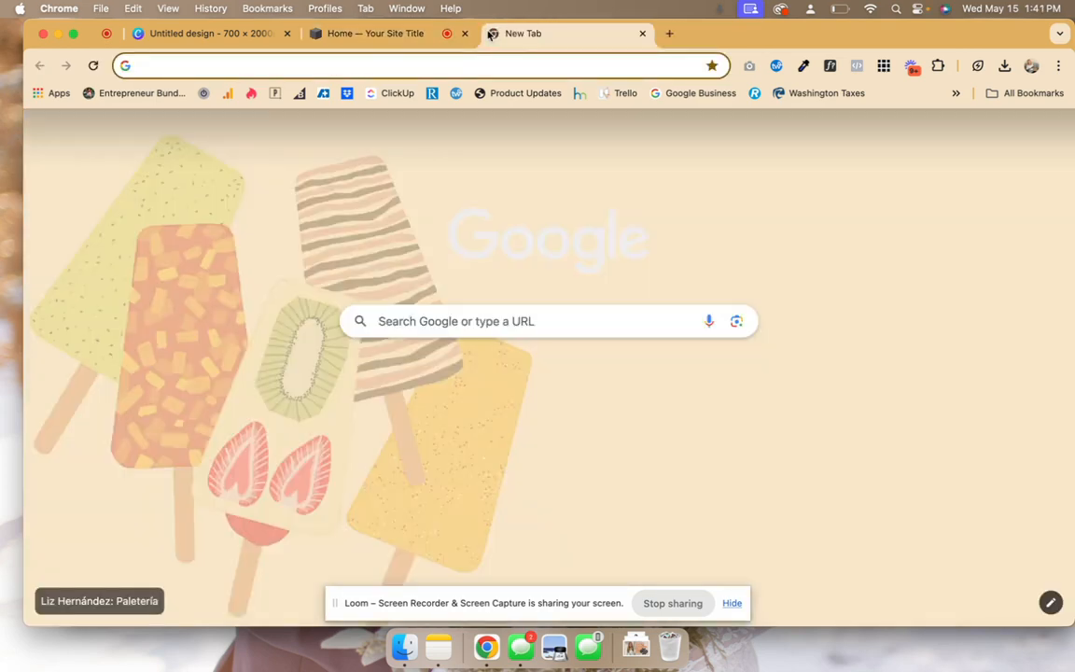
pyautogui.write('copy paste arrow')
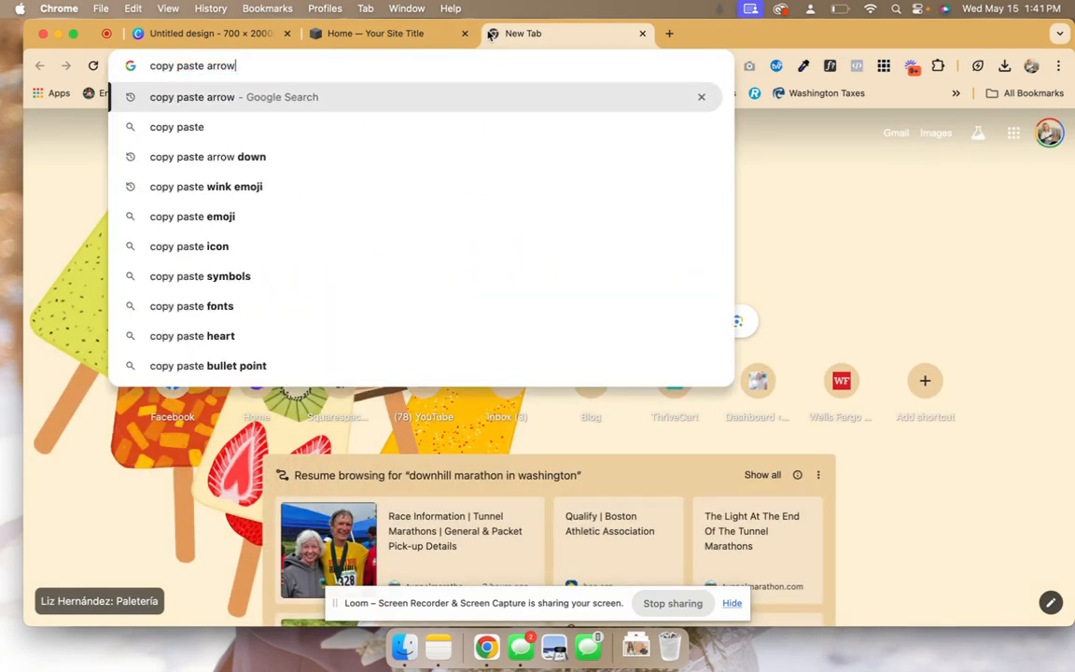
pyautogui.press('Return')
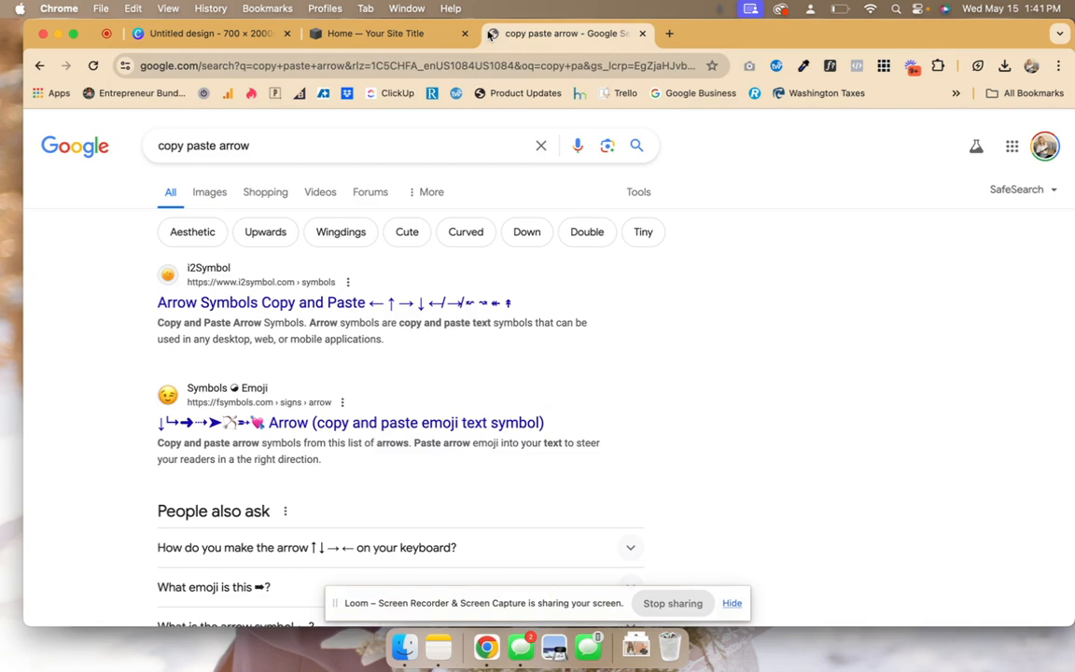
pyautogui.click(400, 427)
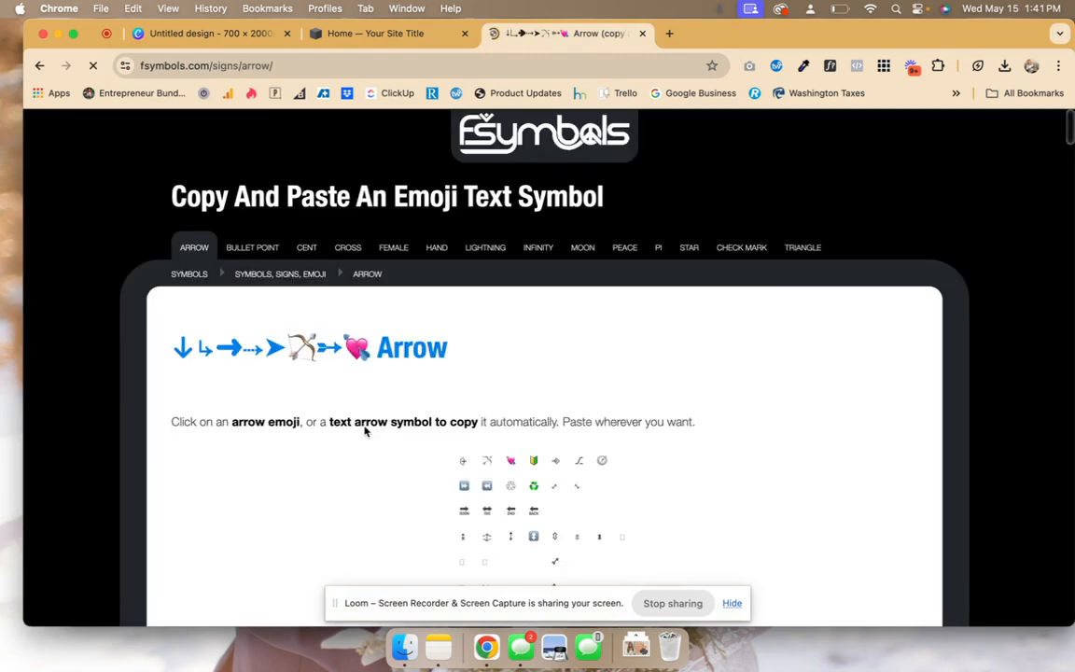
# - Find the outlined arrowhead symbol ➢ in the fsymbols arrow list and copy it
pyautogui.scroll(-10, 481, 417)
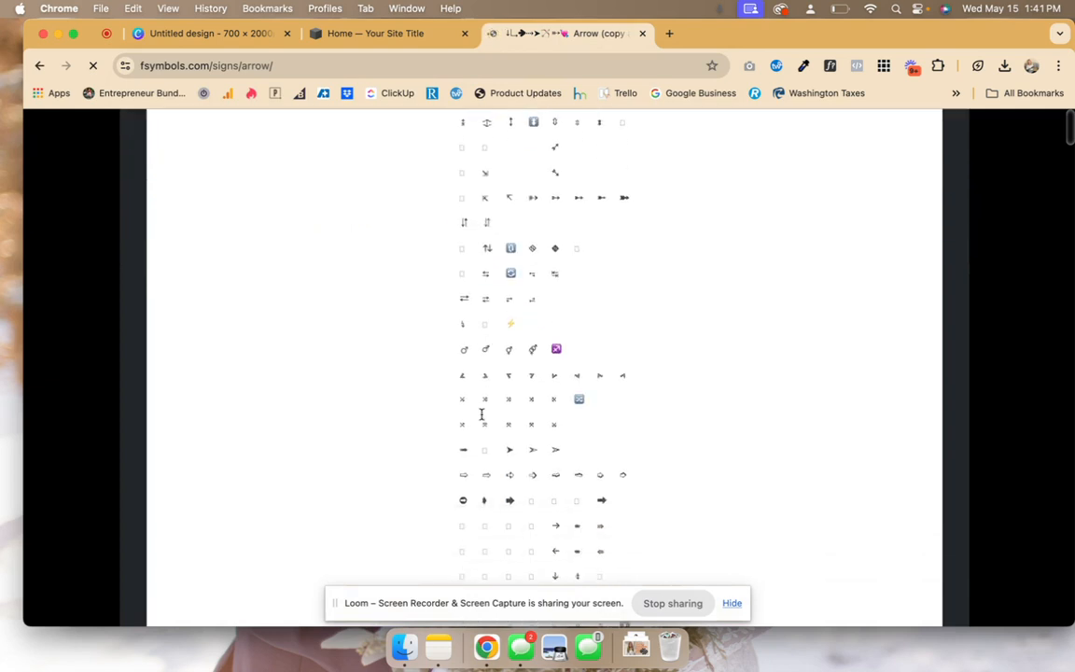
pyautogui.scroll(-3, 481, 417)
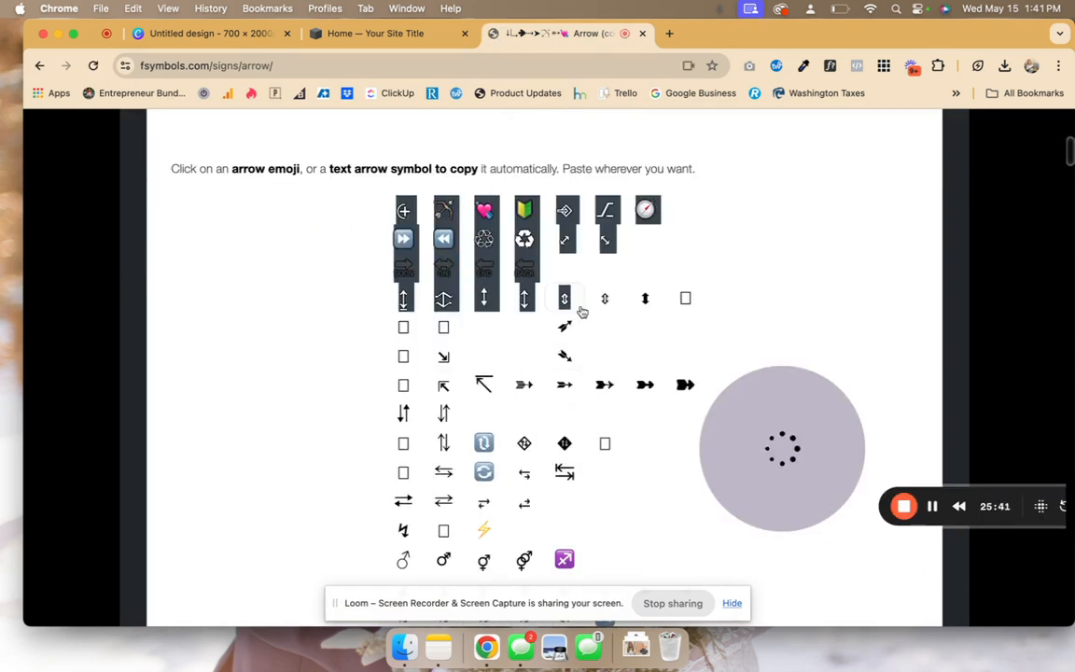
pyautogui.scroll(-4, 821, 276)
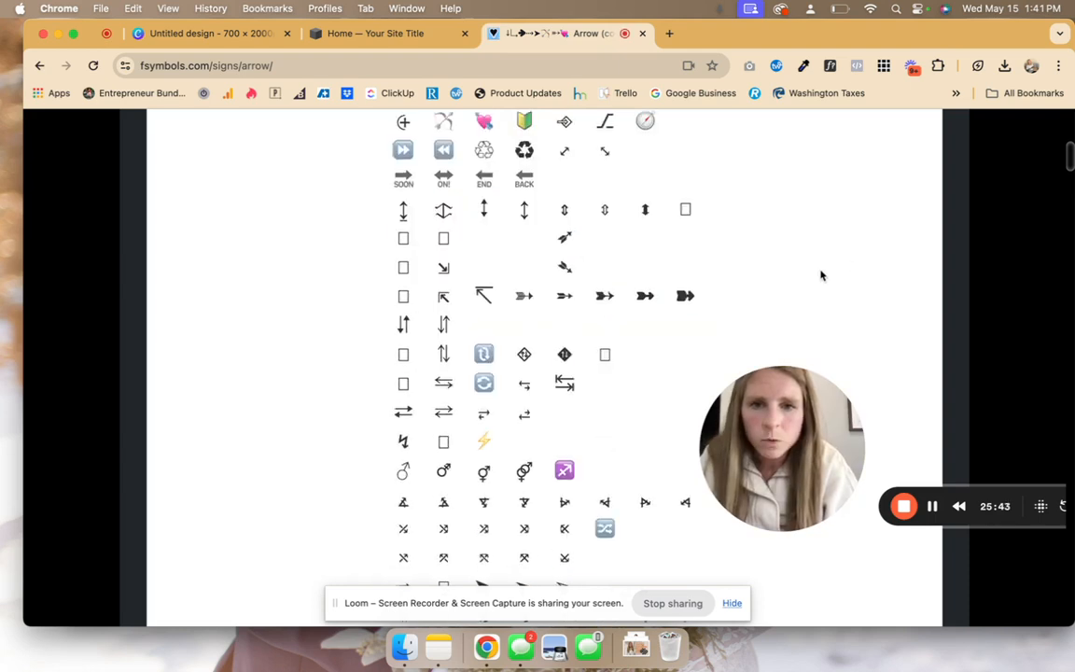
pyautogui.scroll(-2, 821, 275)
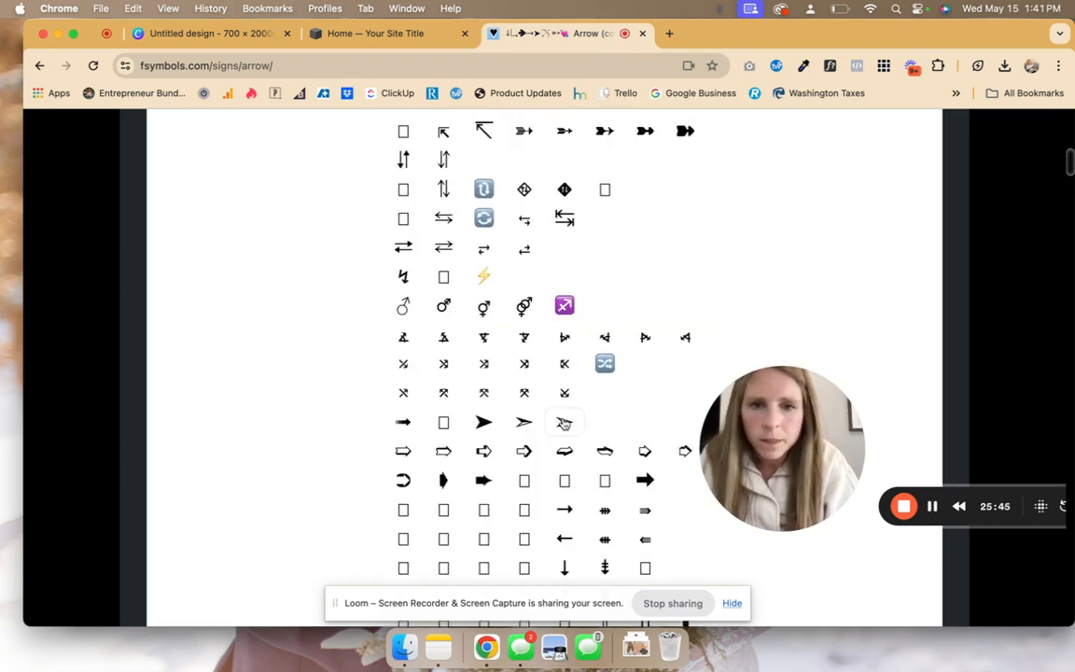
pyautogui.click(564, 423)
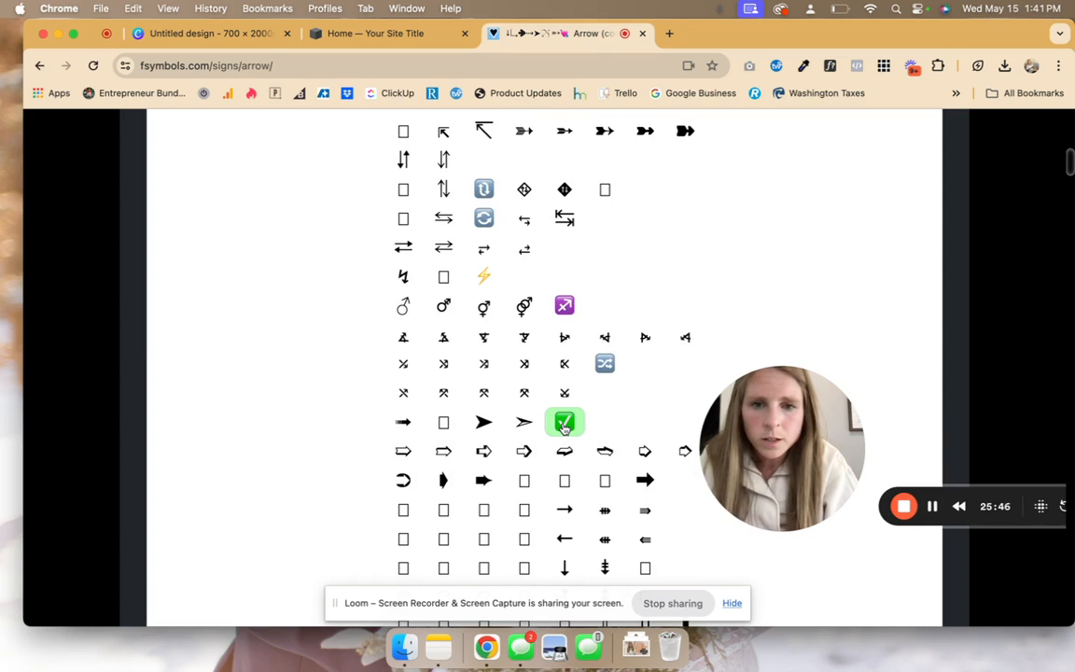
# - Return to the Squarespace page and fill the empty text block with two ➢ lines: "FACT 1 is about..." and "Face tkjdslakfj;hlkzj"
pyautogui.click(344, 34)
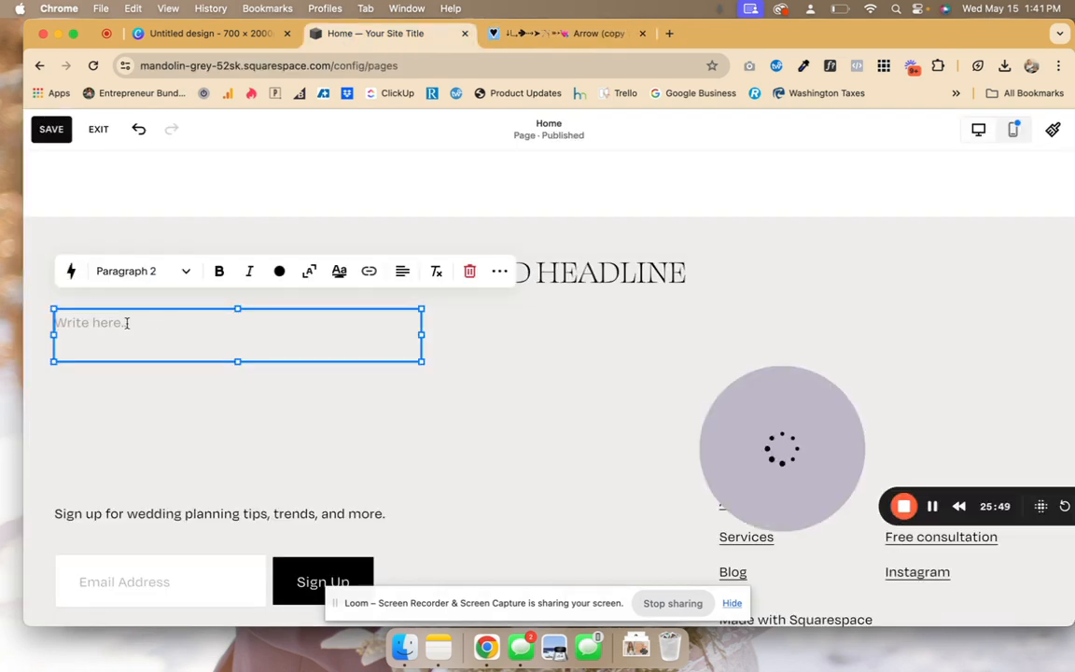
pyautogui.press('super+v')
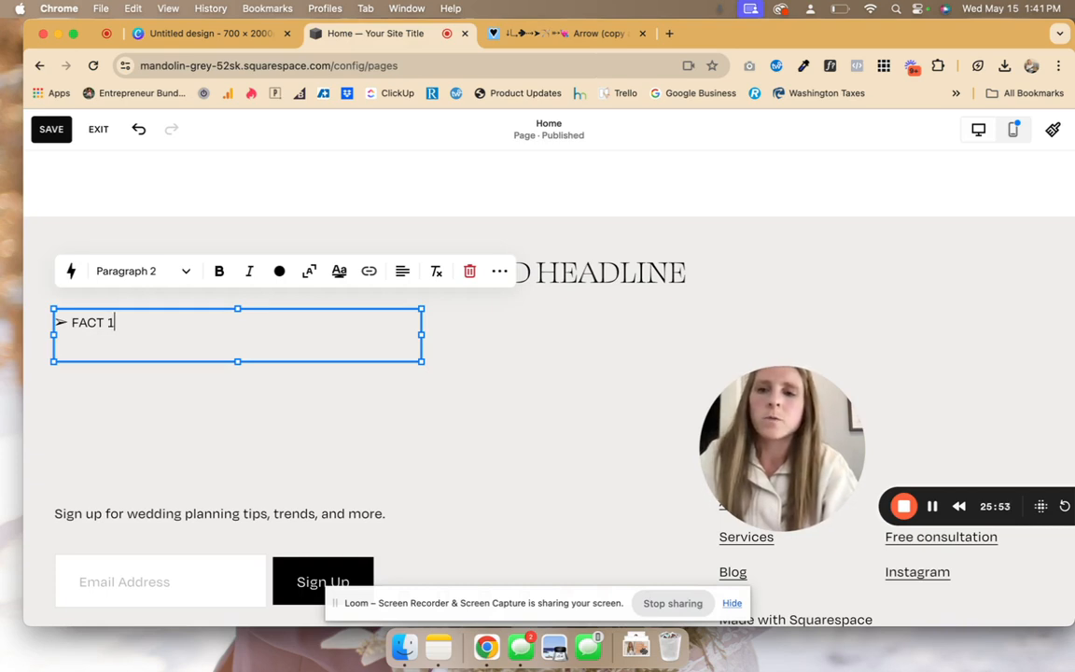
pyautogui.write('FACT 1 is about.')
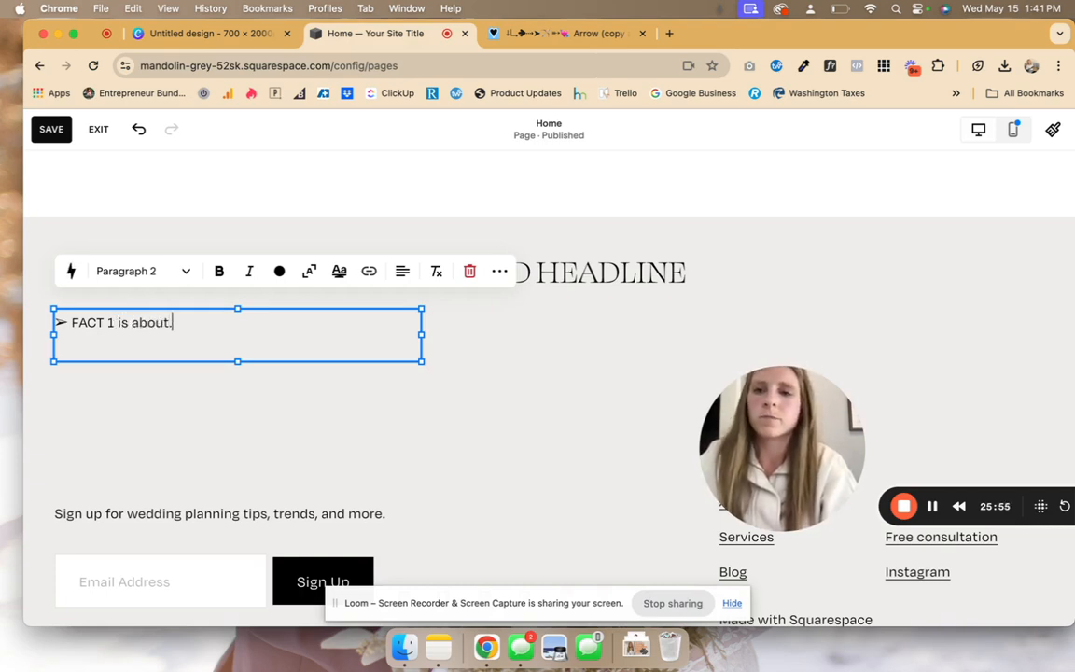
pyautogui.write('.. ➢')
pyautogui.write(' Fa')
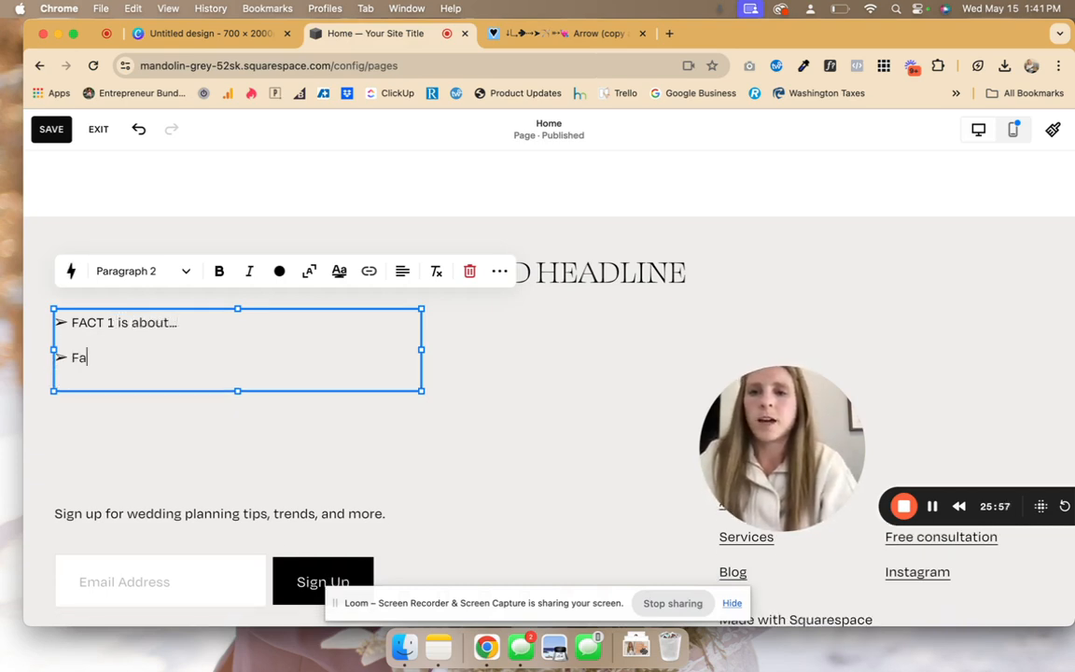
pyautogui.write('ce tkjdslakfj;hlkzj')
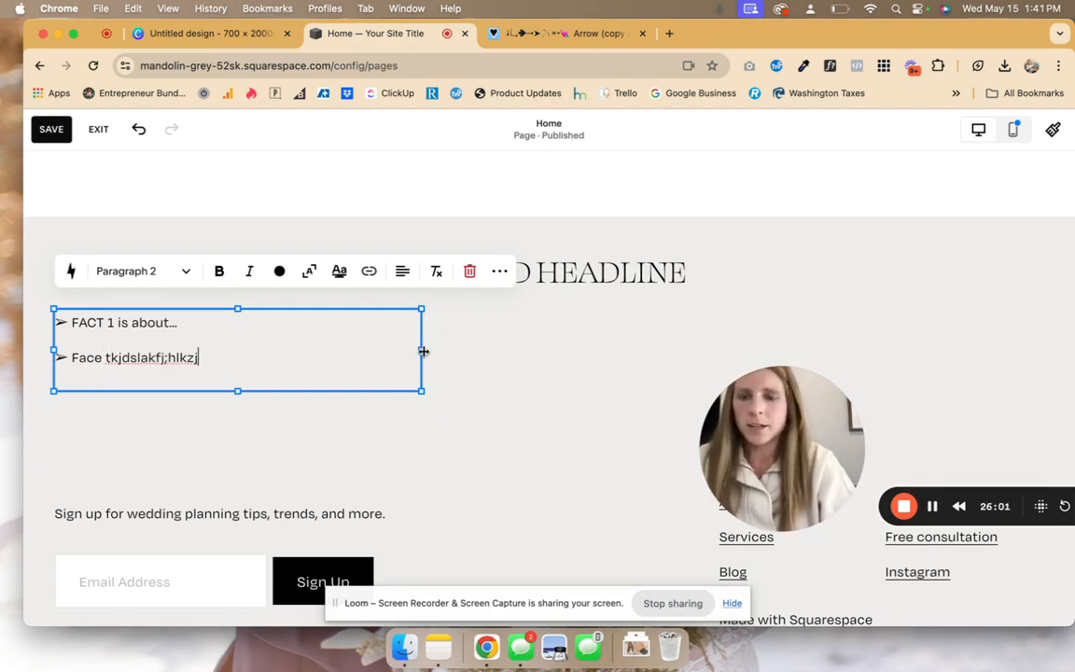
# - Narrow the arrow list block and move it under the headline, just left of the section's center
pyautogui.moveTo(423, 351); pyautogui.dragTo(334, 353)
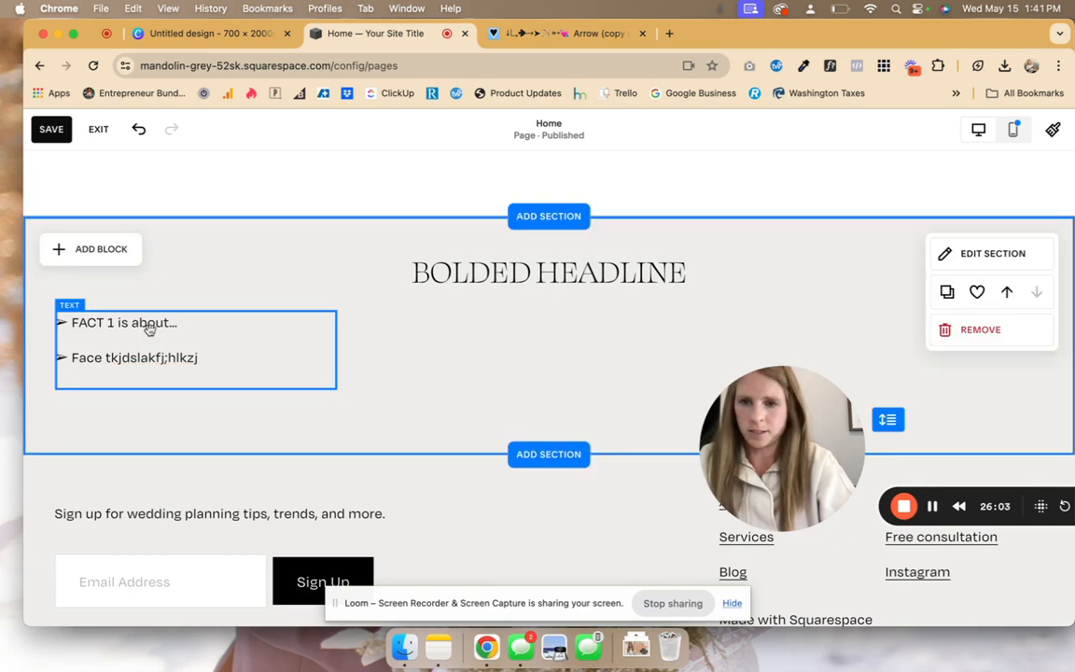
pyautogui.moveTo(149, 329); pyautogui.dragTo(338, 325)
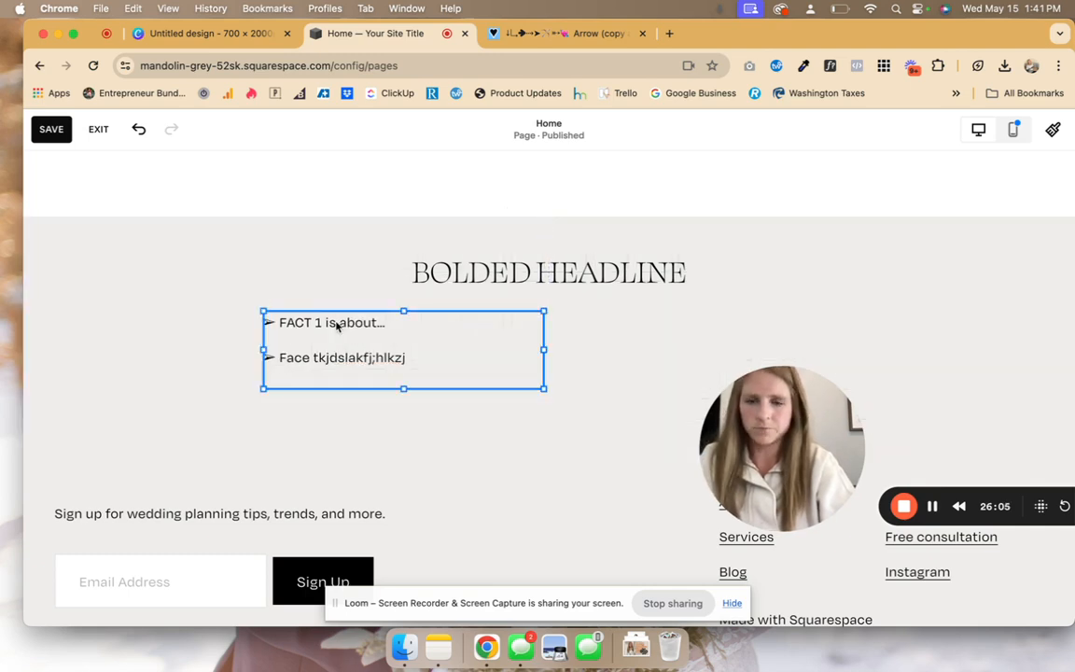
pyautogui.click(207, 319)
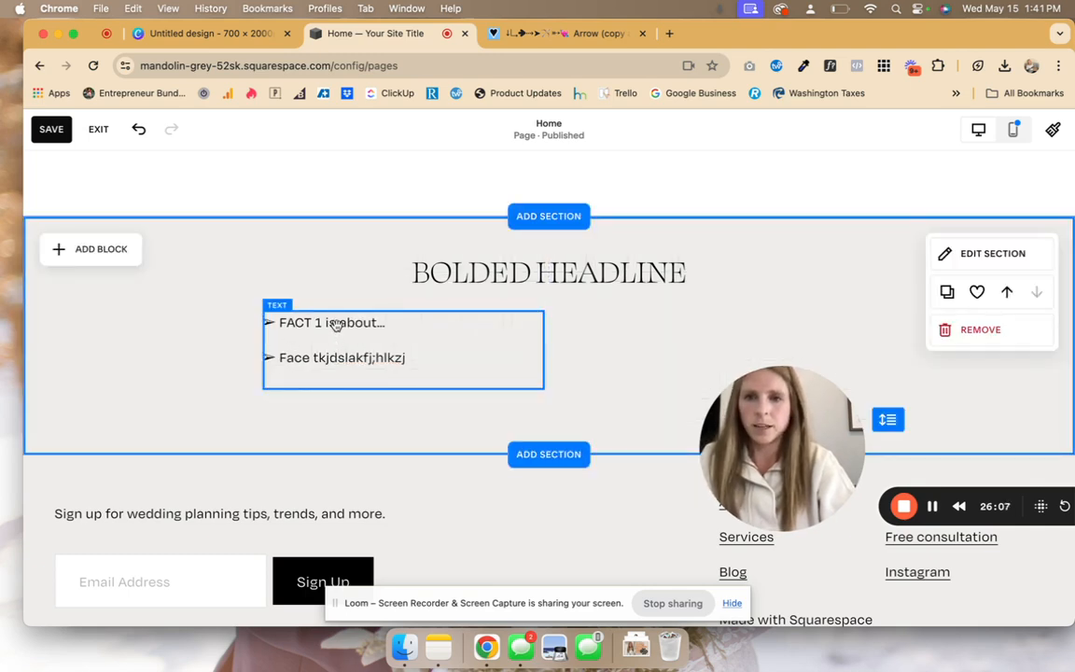
# - Duplicate the arrow list block and place the copy beside the original under the headline
pyautogui.click(338, 326)
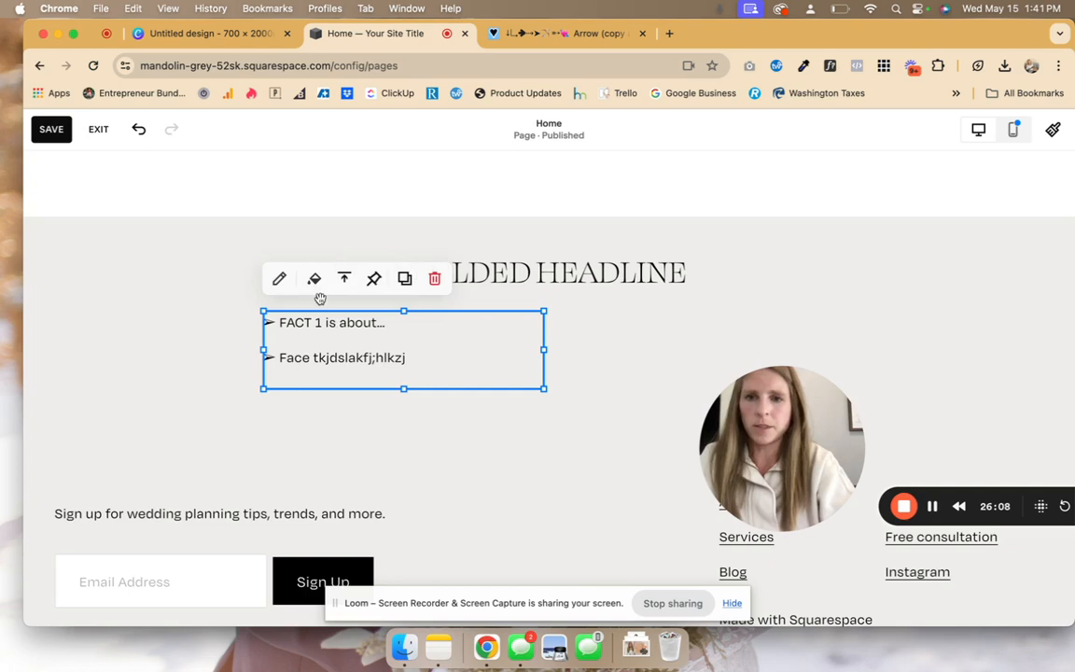
pyautogui.click(404, 278)
pyautogui.moveTo(479, 364); pyautogui.dragTo(742, 330)
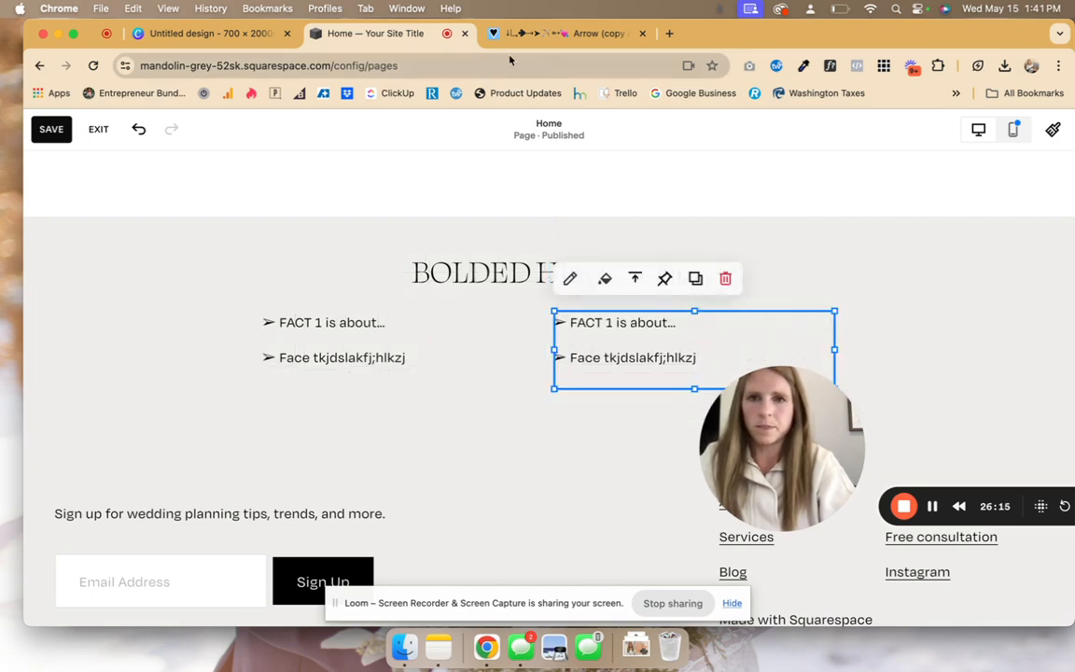
# - Check the portrait photo layout in the Canva mockup and add a blank section below the headline section in Squarespace
pyautogui.click(247, 35)
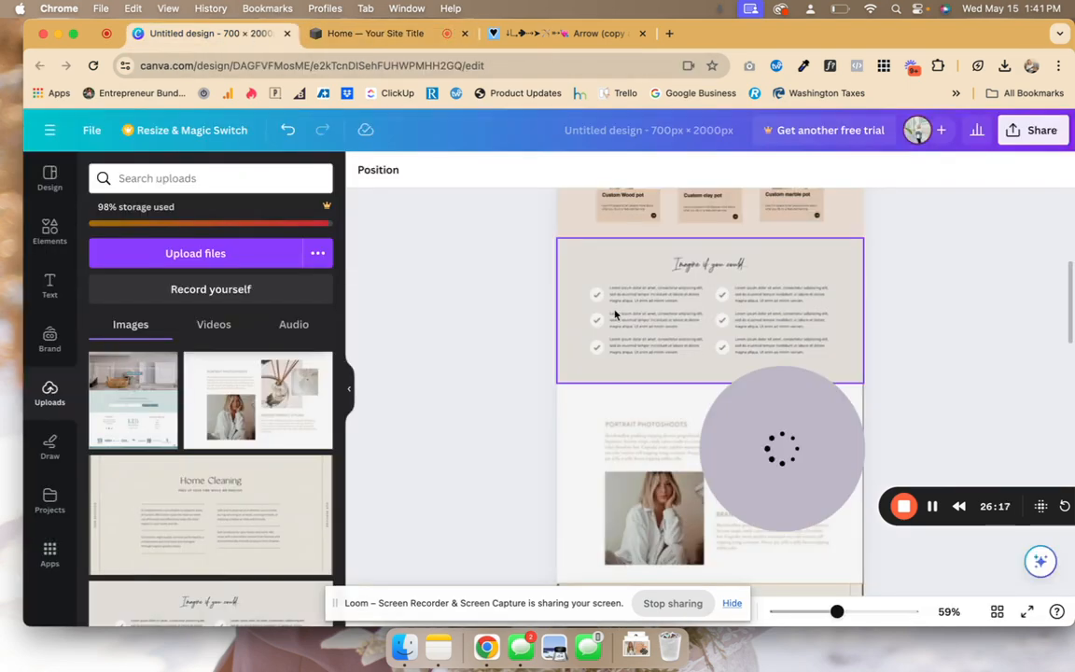
pyautogui.scroll(-2, 614, 314)
pyautogui.scroll(-5, 614, 314)
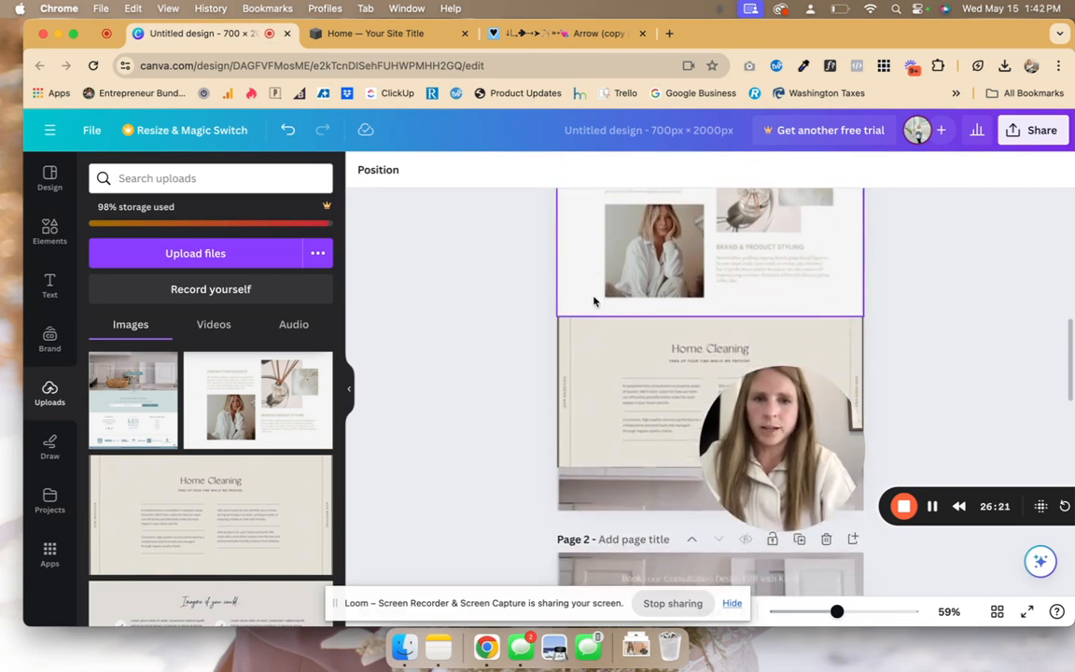
pyautogui.scroll(2, 593, 301)
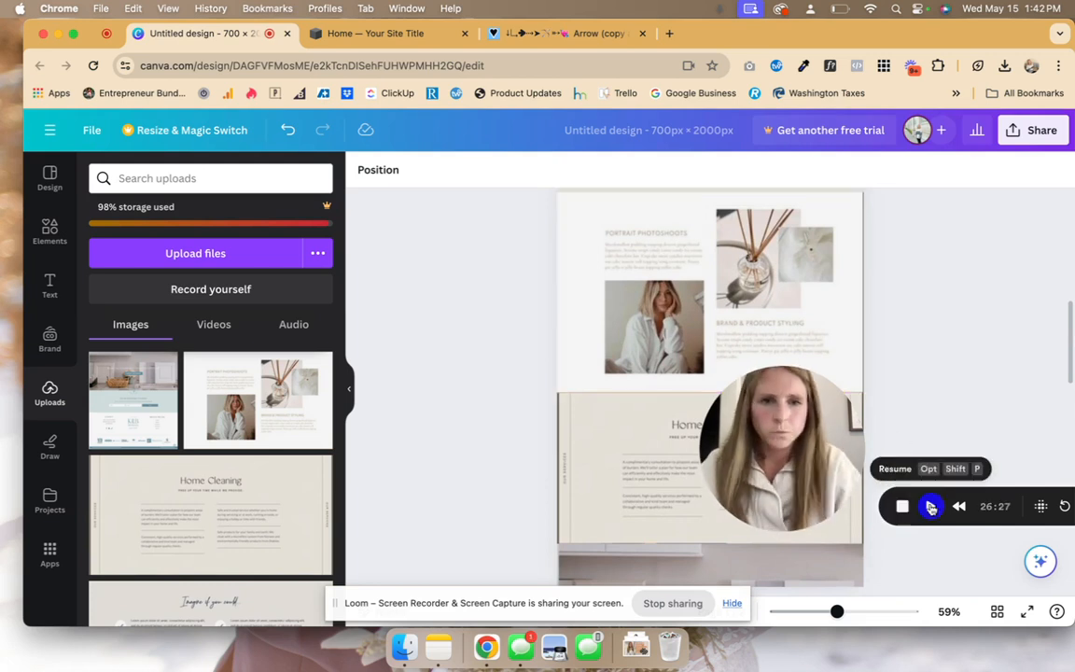
pyautogui.click(434, 35)
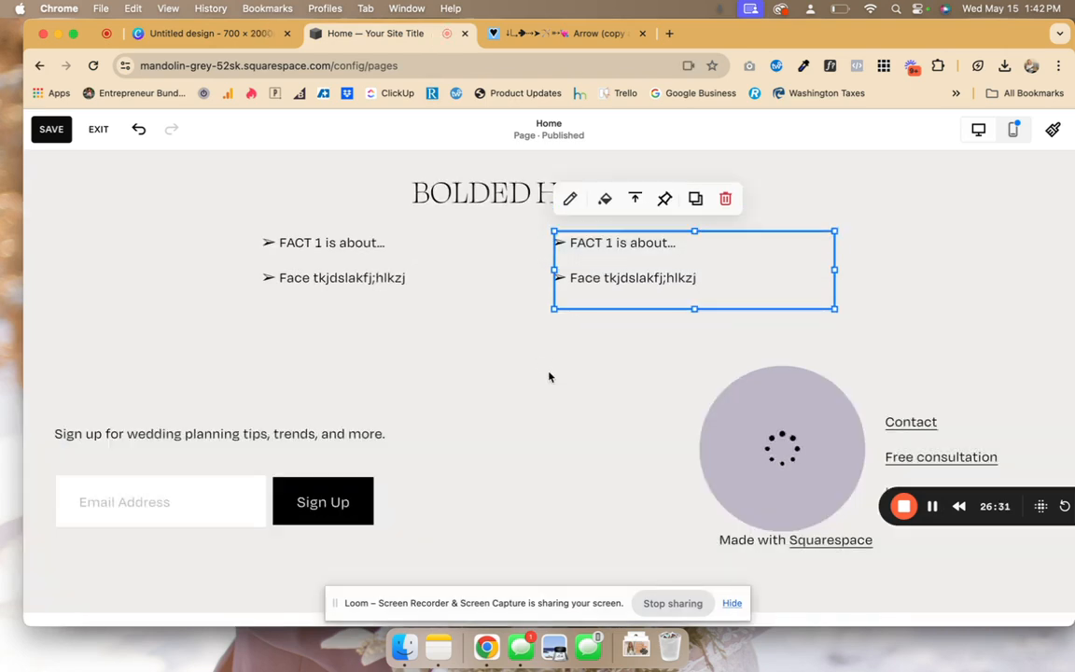
pyautogui.click(962, 252)
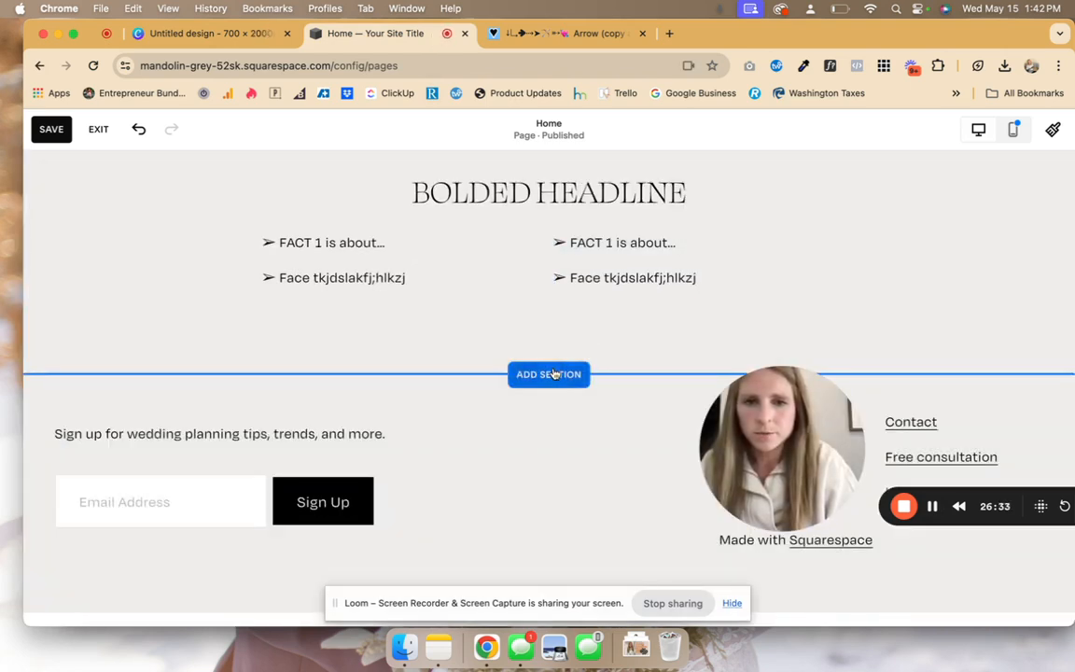
pyautogui.click(551, 374)
pyautogui.click(212, 325)
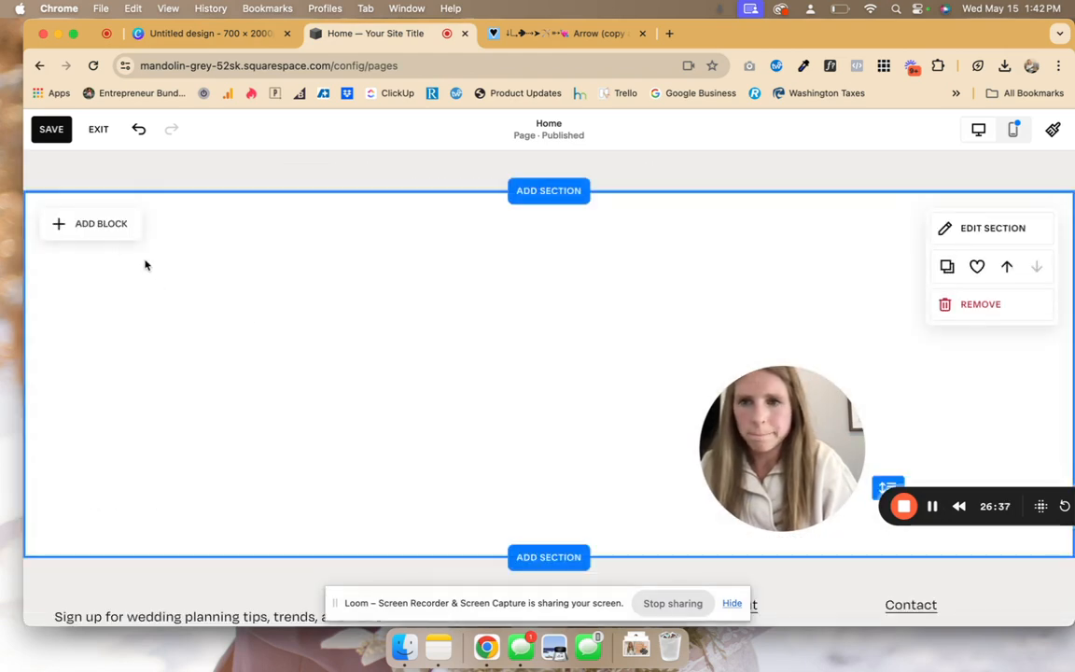
# - Add an image block to the blank section and fill it with the "boho" free stock photo of a pampas grass field
pyautogui.click(93, 227)
pyautogui.click(264, 327)
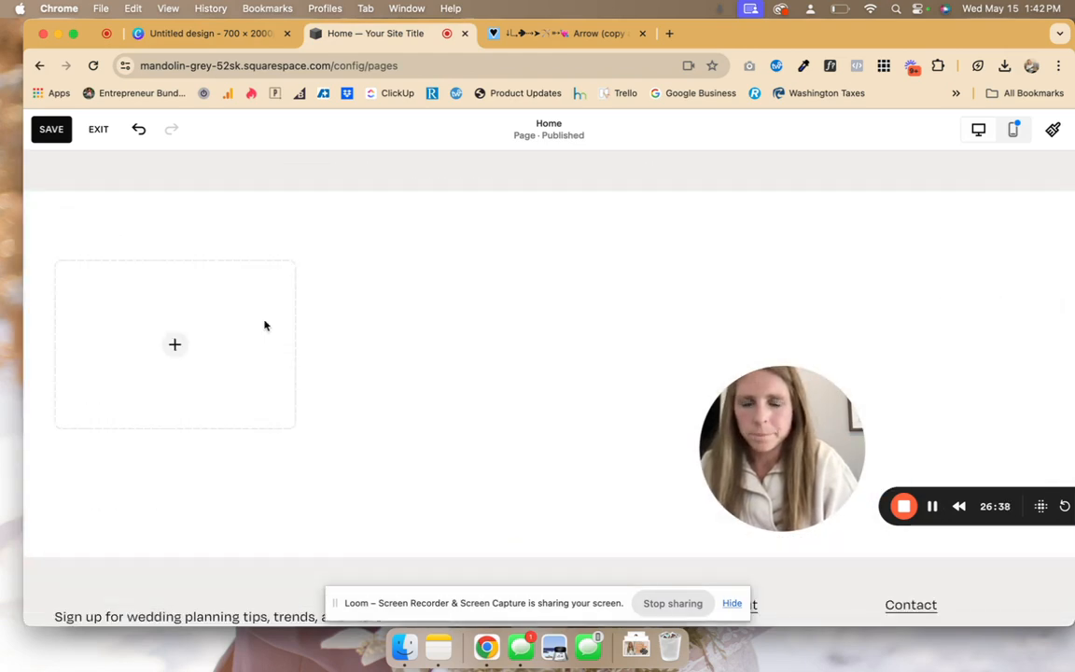
pyautogui.click(176, 347)
pyautogui.click(174, 341)
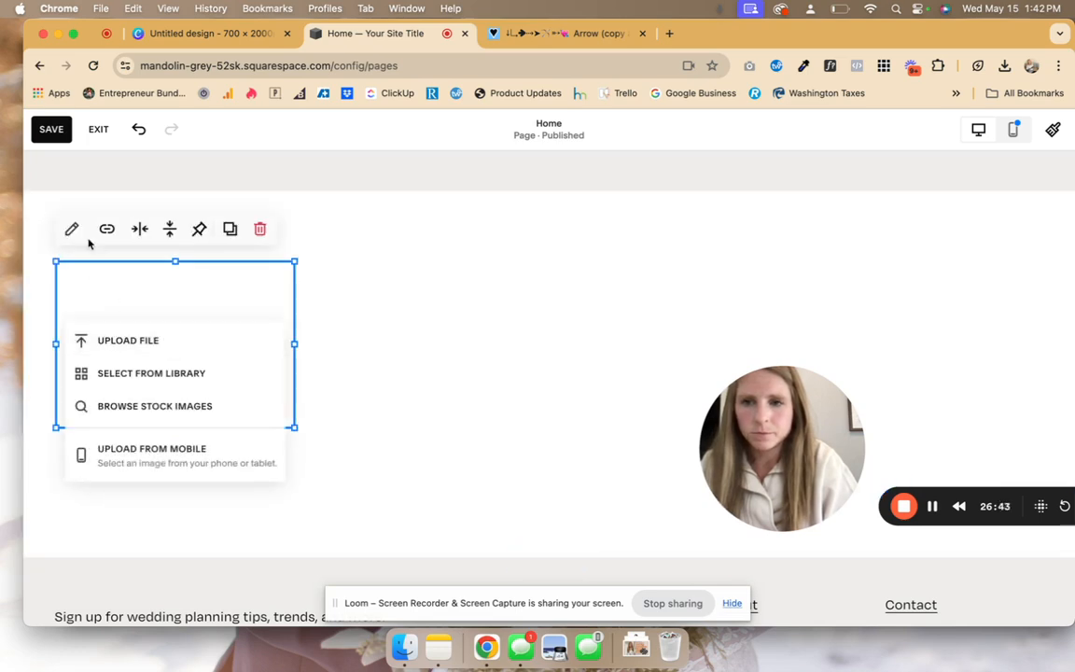
pyautogui.click(161, 405)
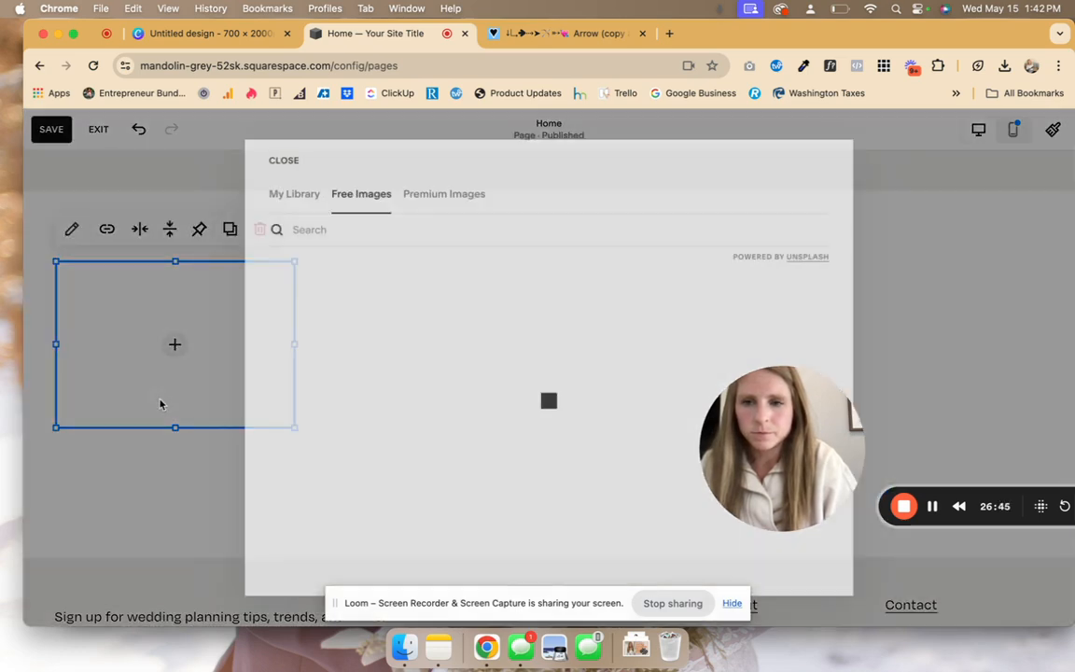
pyautogui.click(350, 237)
pyautogui.write('boho')
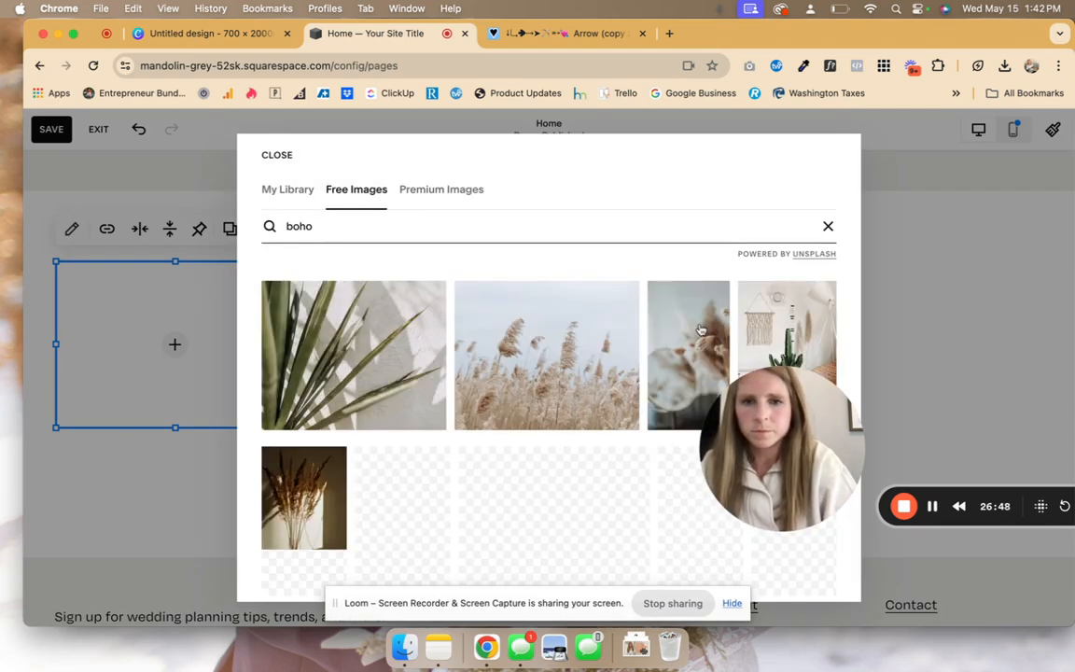
pyautogui.click(701, 330)
pyautogui.press('Escape')
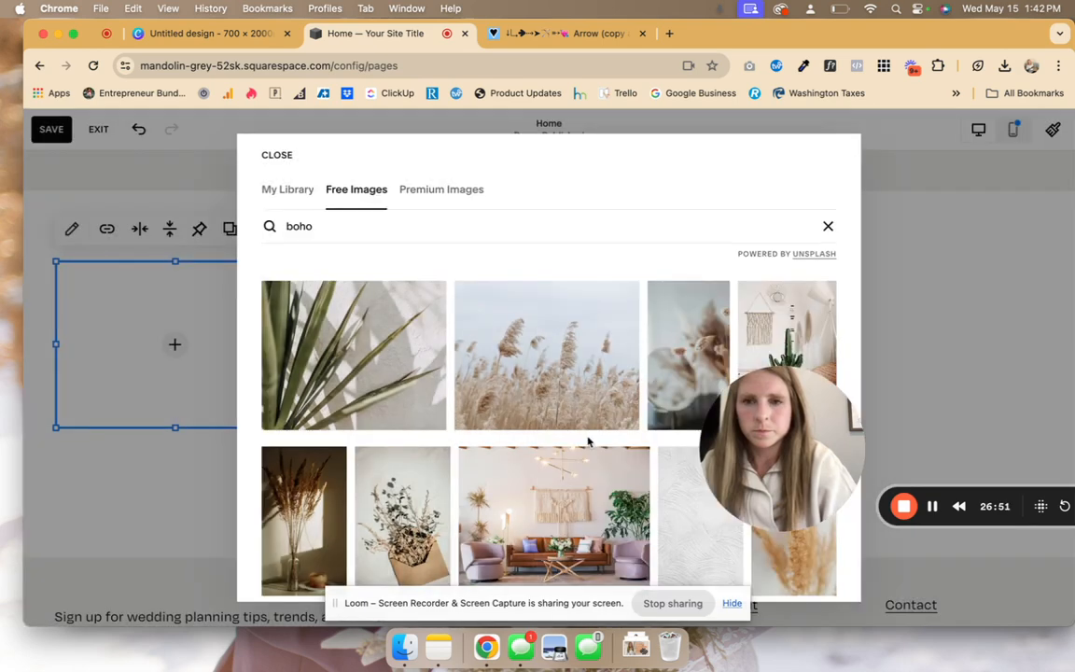
pyautogui.press('Escape')
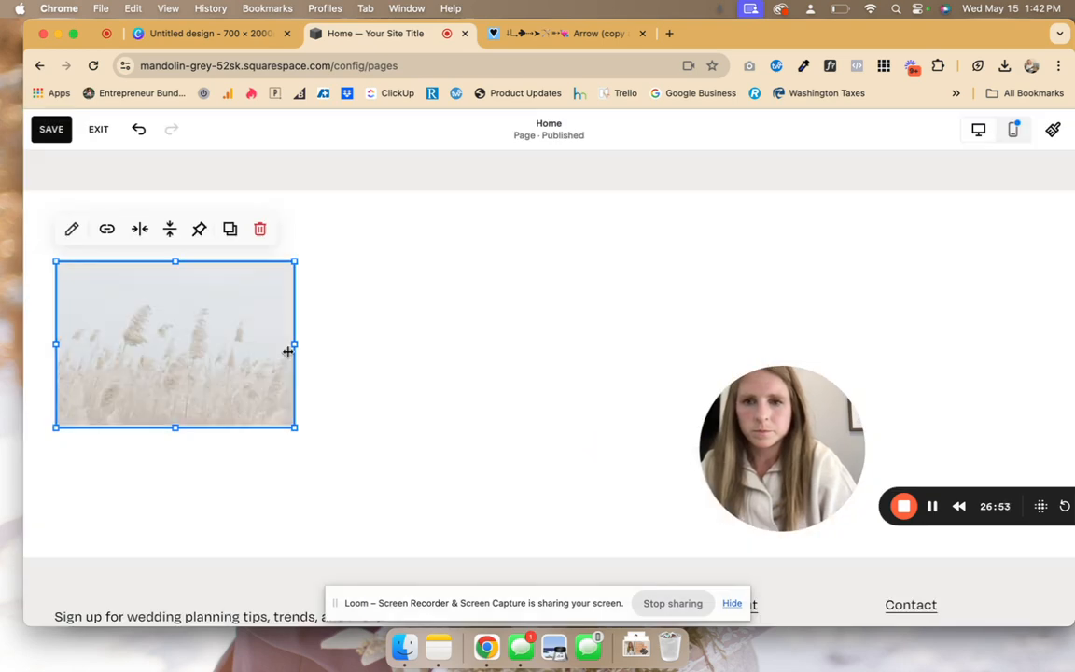
# - Move the grass photo down and to the right in the section and narrow it slightly, checking against the Canva mockup
pyautogui.moveTo(267, 385); pyautogui.dragTo(350, 439)
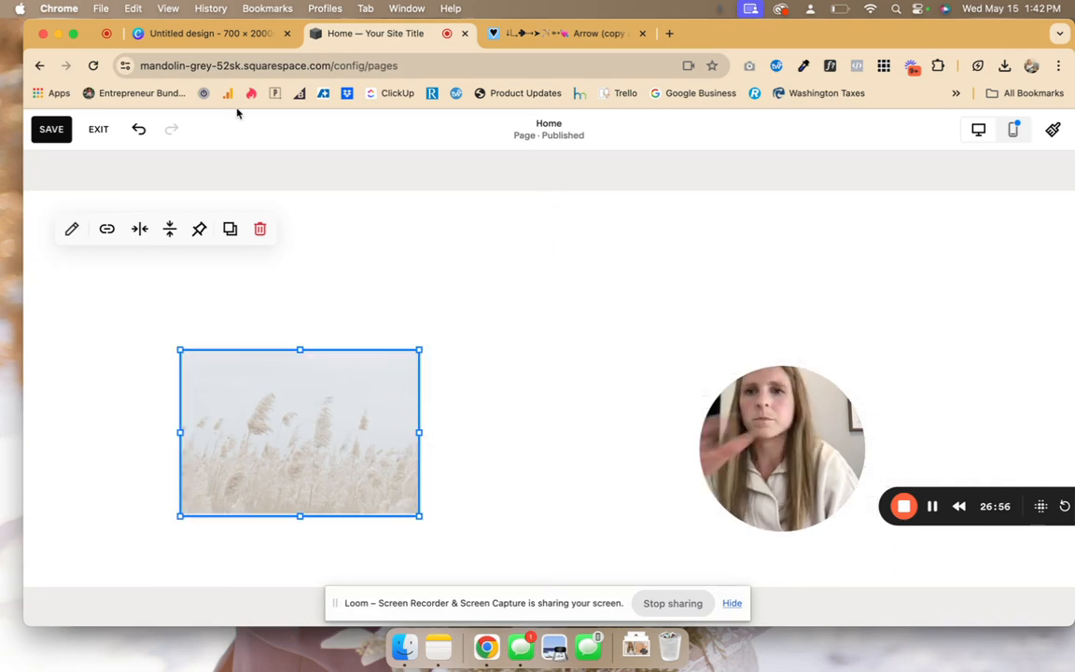
pyautogui.click(239, 38)
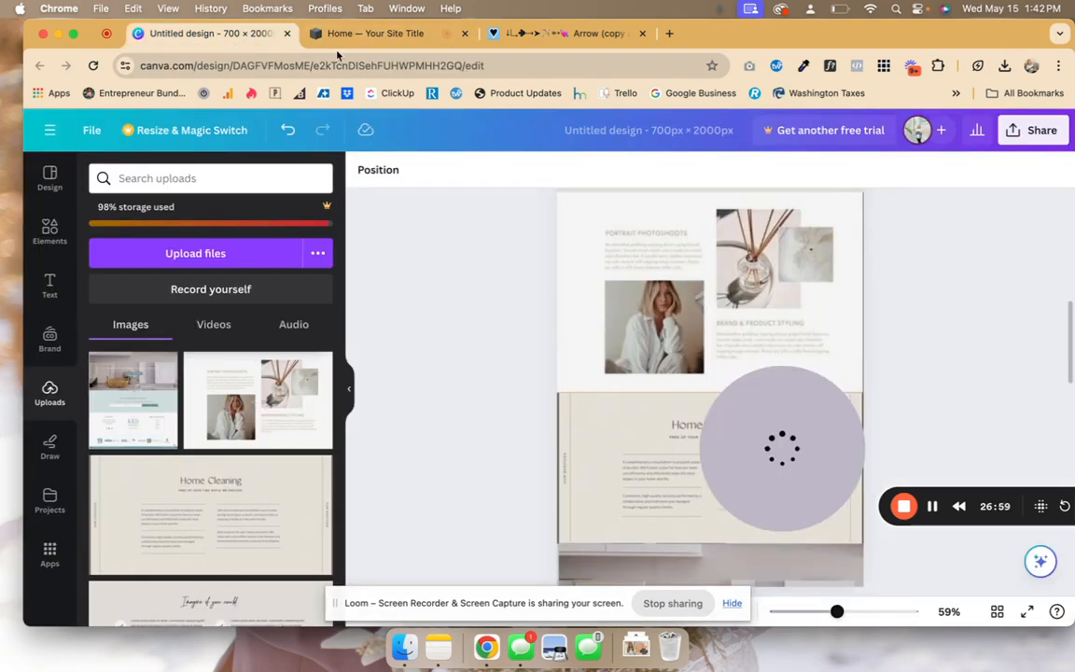
pyautogui.click(368, 35)
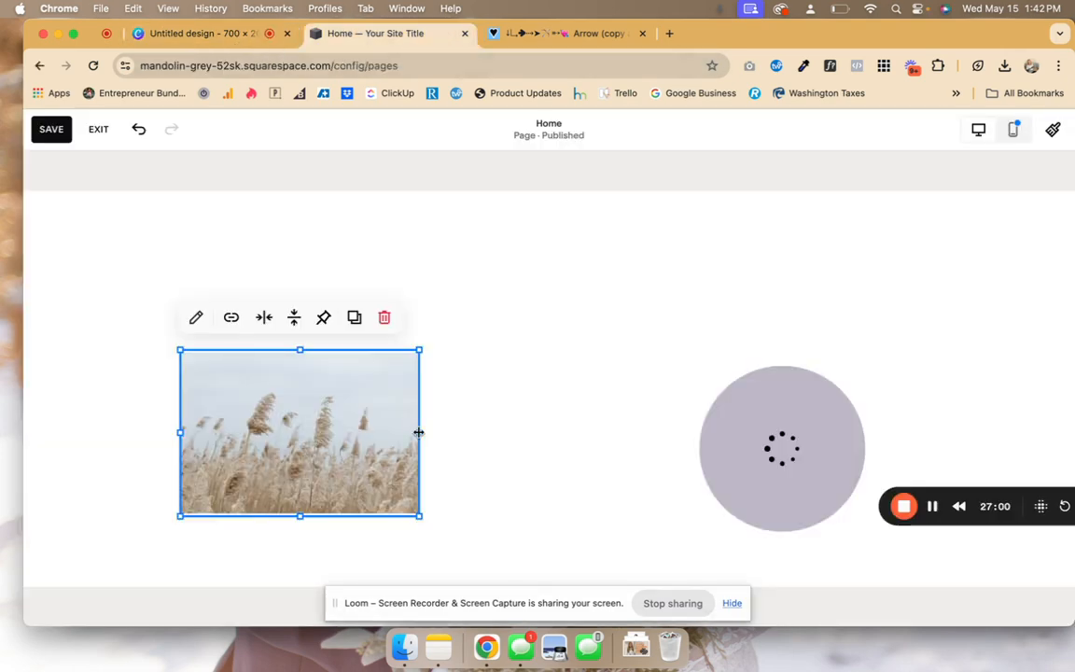
pyautogui.moveTo(419, 432); pyautogui.dragTo(378, 434)
# - Try the circle shape on the grass photo, browse the other shapes, and set the photo's display to Fill
pyautogui.doubleClick(310, 402)
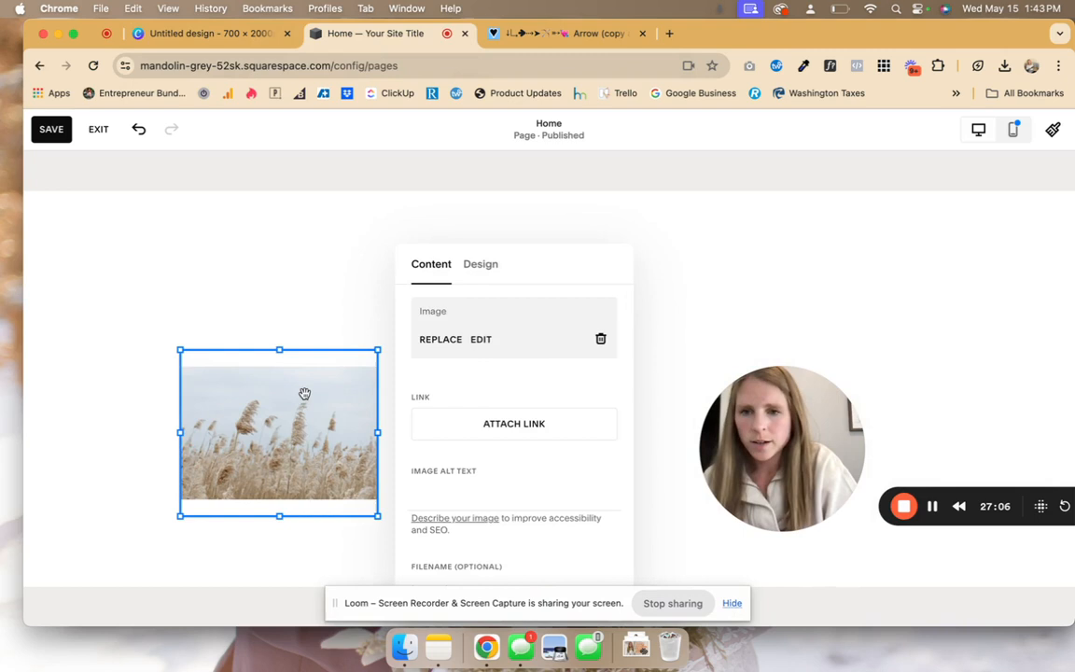
pyautogui.click(482, 266)
pyautogui.click(584, 319)
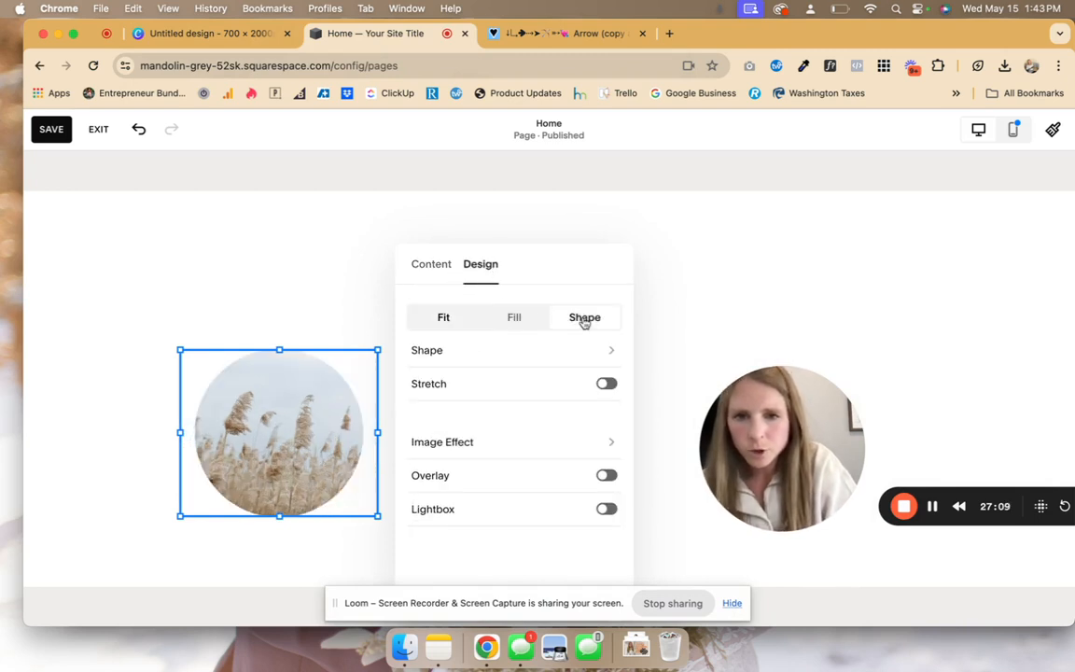
pyautogui.click(530, 352)
pyautogui.scroll(-3, 530, 352)
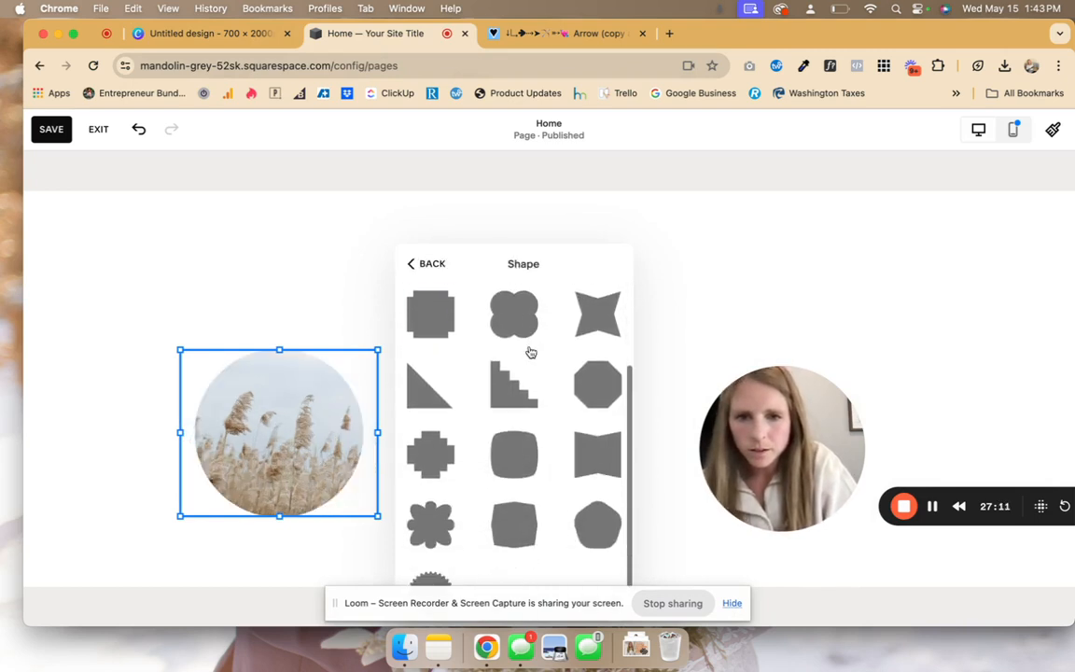
pyautogui.scroll(4, 529, 352)
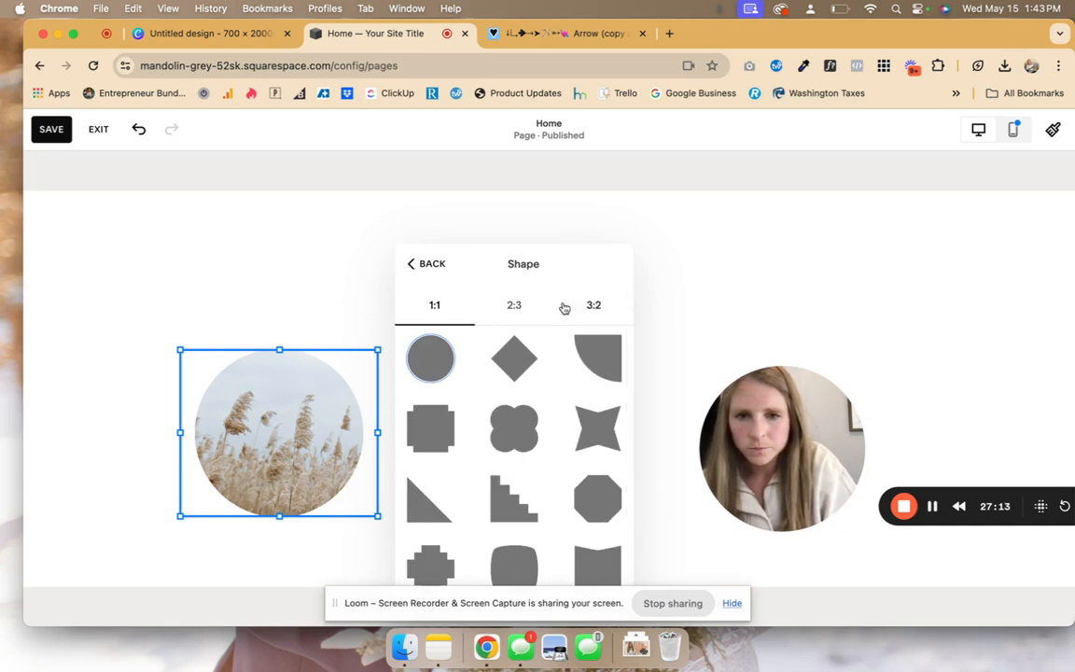
pyautogui.click(415, 265)
pyautogui.click(516, 321)
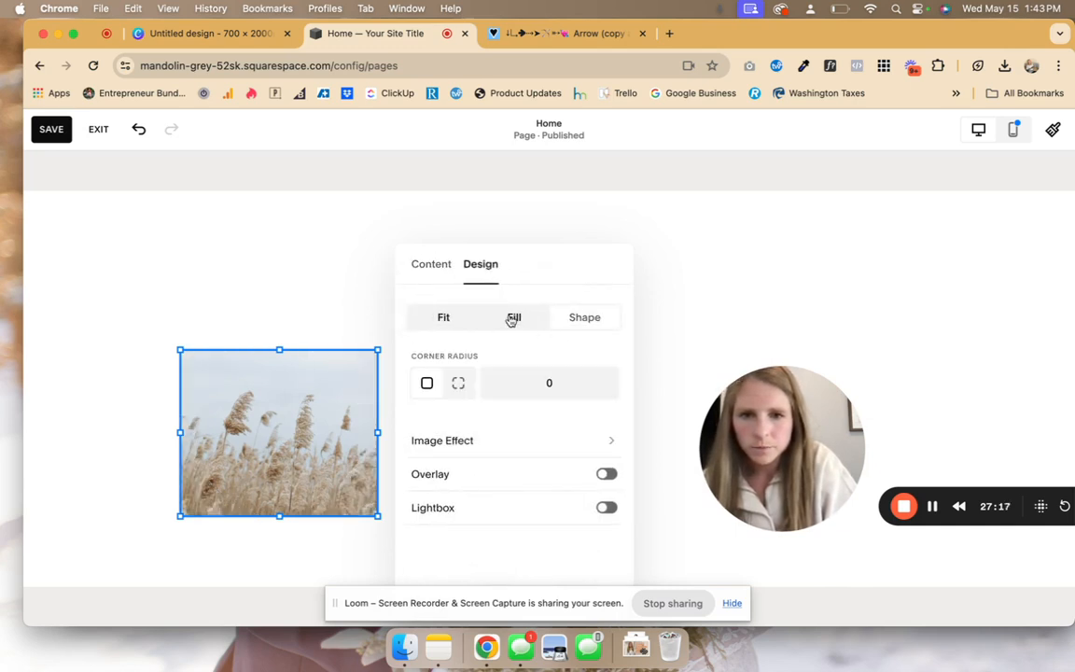
# - Try a corner radius of 200 on the photo's top left and top right corners, and reset both to 0
pyautogui.click(458, 389)
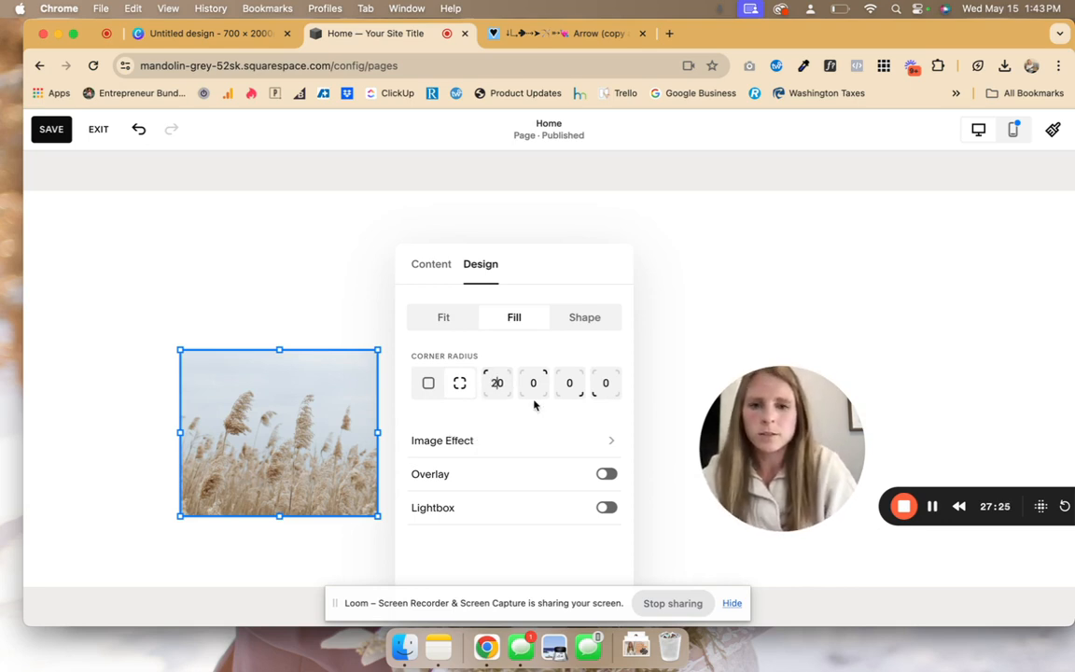
pyautogui.write('0')
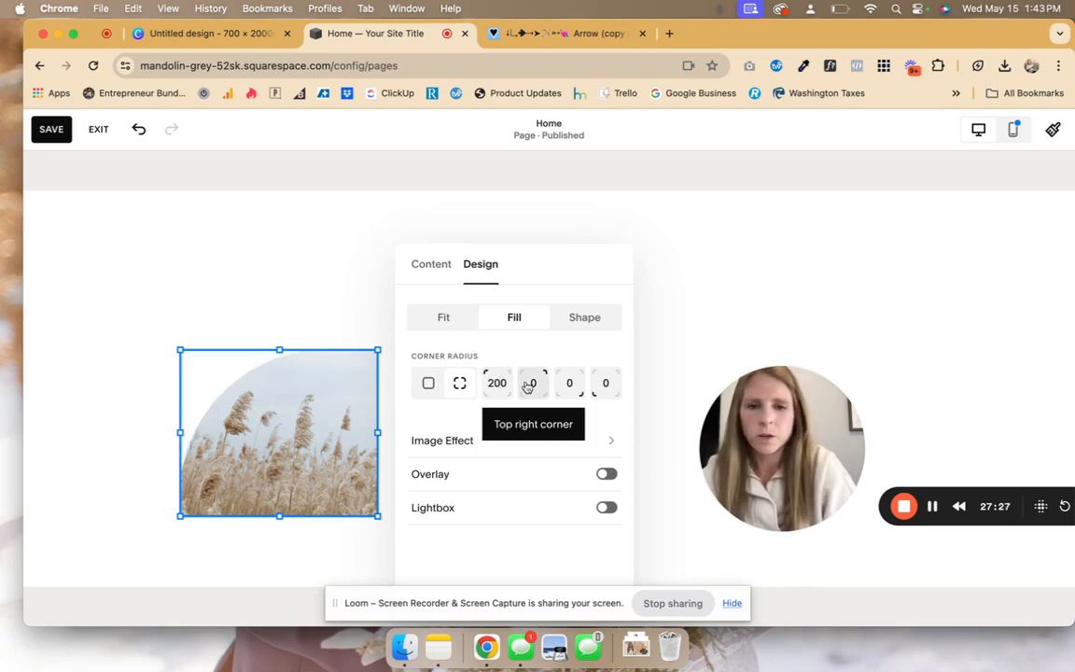
pyautogui.click(529, 384)
pyautogui.write('200')
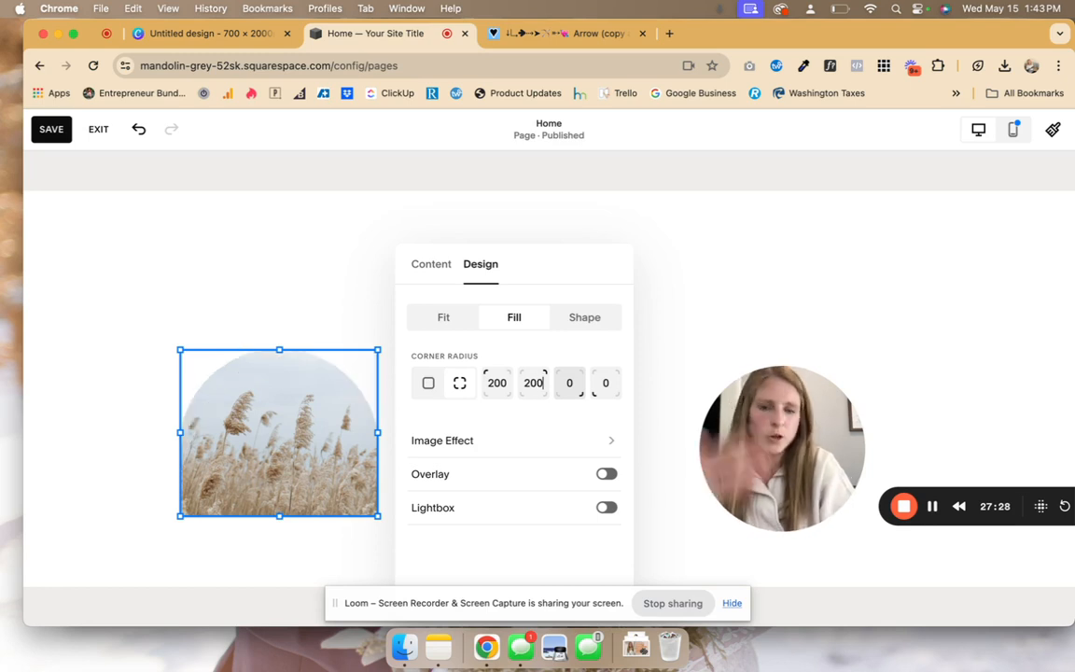
pyautogui.press('BackSpace')
pyautogui.press('BackSpace')
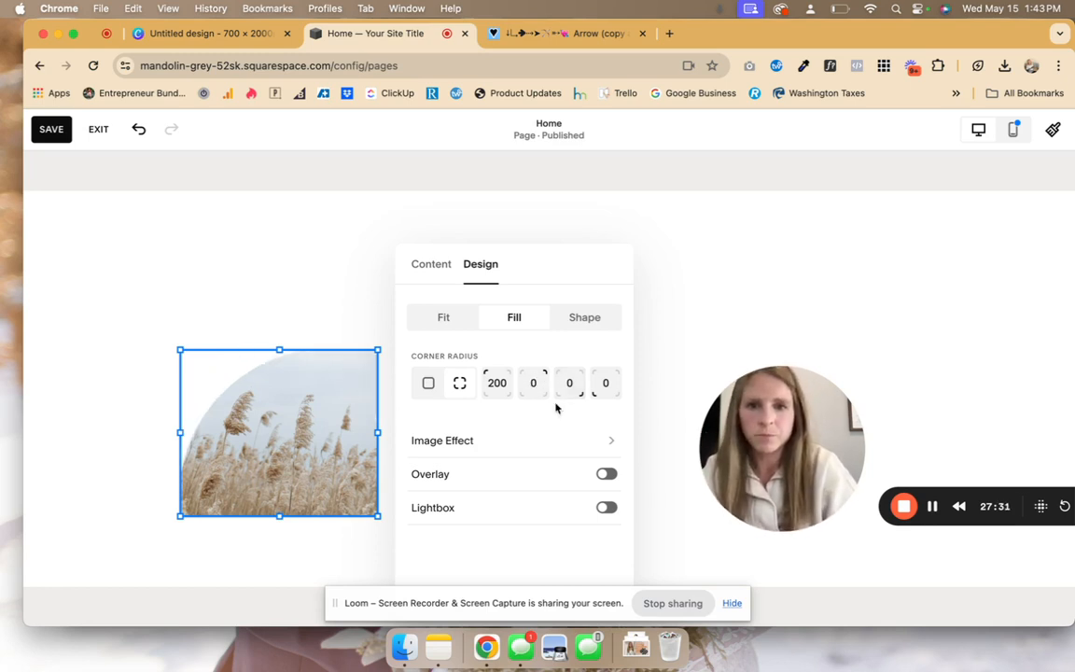
pyautogui.press('BackSpace')
pyautogui.press('BackSpace')
pyautogui.press('BackSpace')
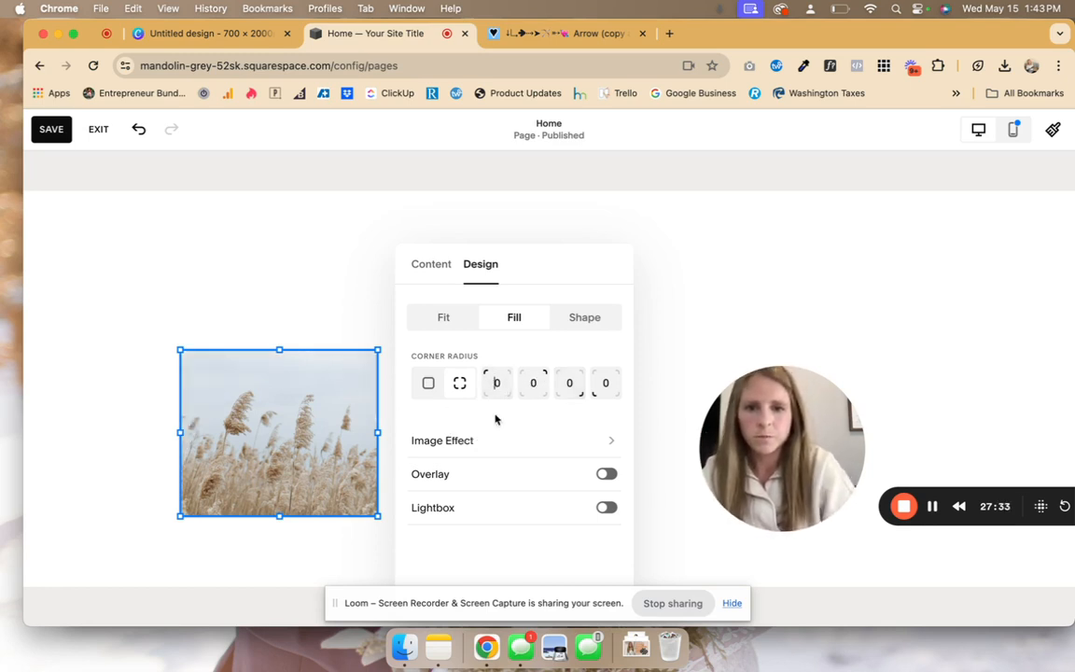
pyautogui.click(274, 219)
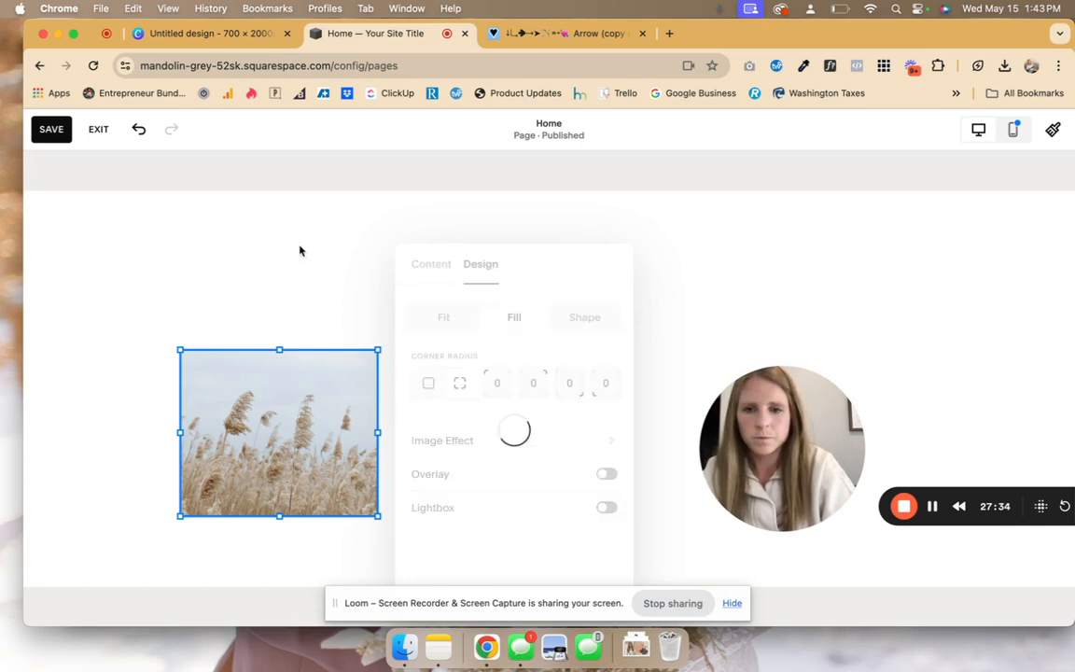
# - Extend the grass photo's lower edge until it is about square, and move the photo slightly down and to the right
pyautogui.click(281, 516)
pyautogui.moveTo(280, 531); pyautogui.dragTo(283, 553)
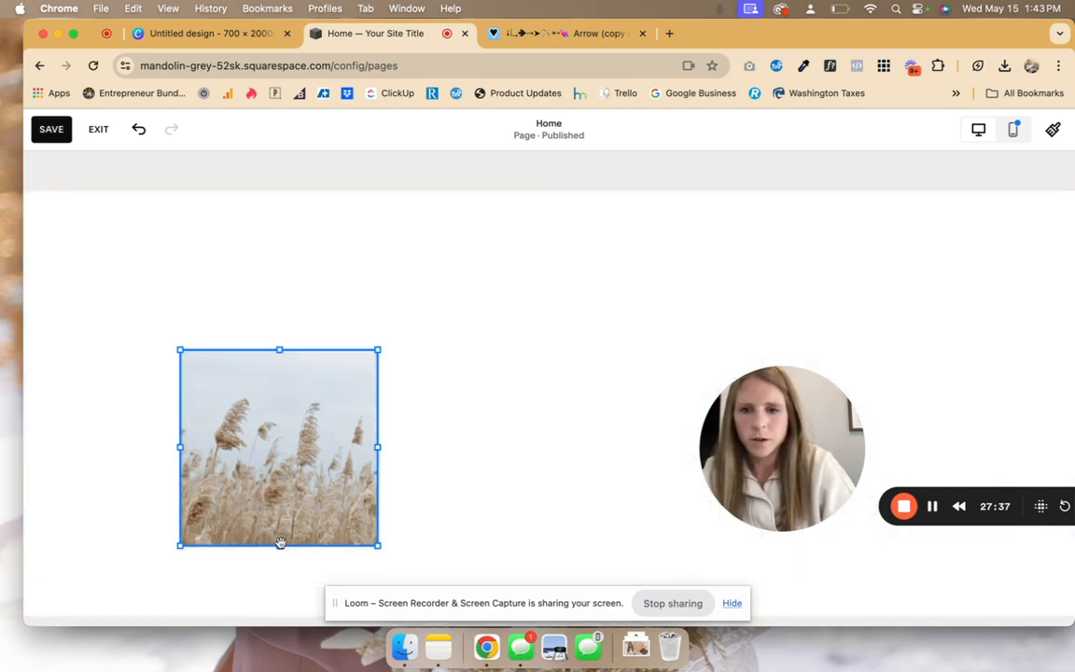
pyautogui.moveTo(295, 400); pyautogui.dragTo(338, 453)
# - Add a text block above the photo with the lines "This is about me...." and "More about me is I like..."
pyautogui.click(115, 297)
pyautogui.click(102, 221)
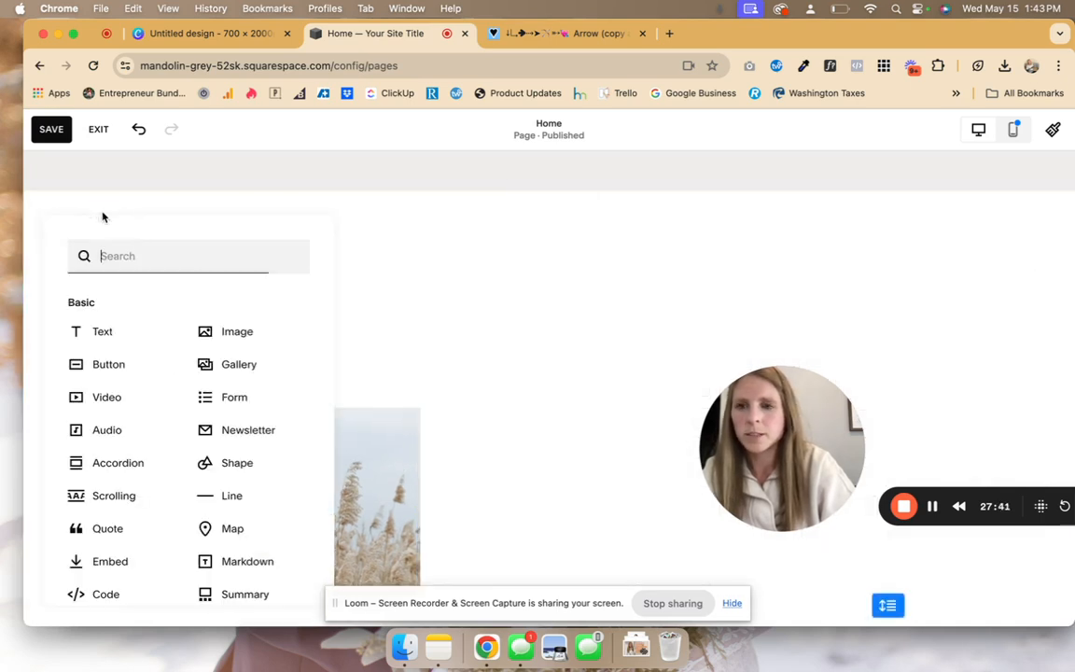
pyautogui.click(107, 324)
pyautogui.click(166, 271)
pyautogui.click(167, 274)
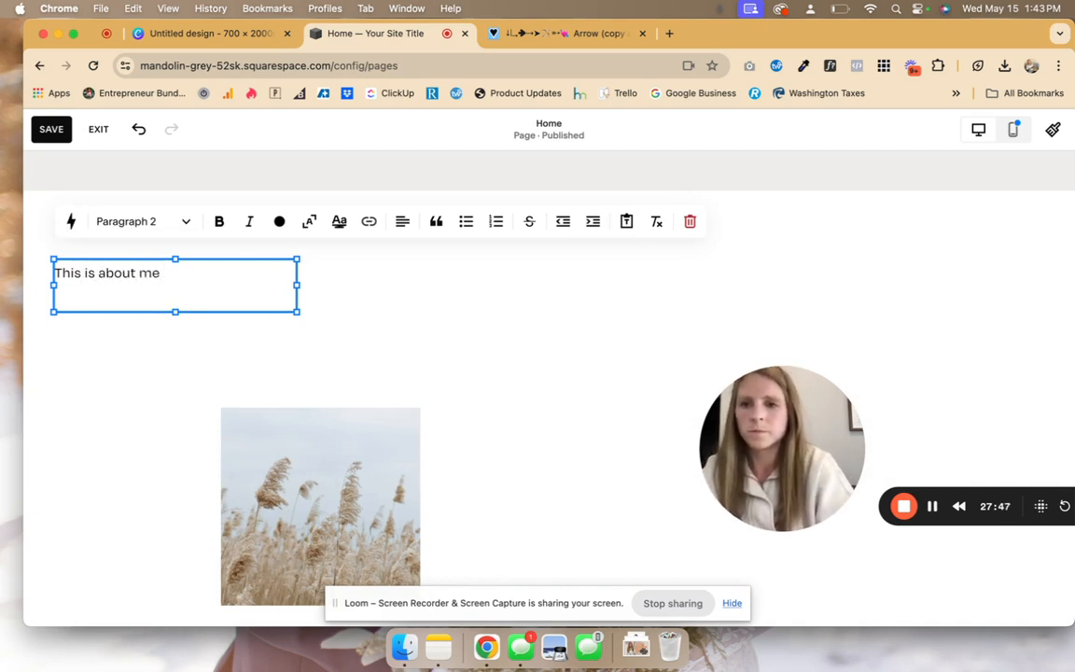
pyautogui.write('This is about me....')
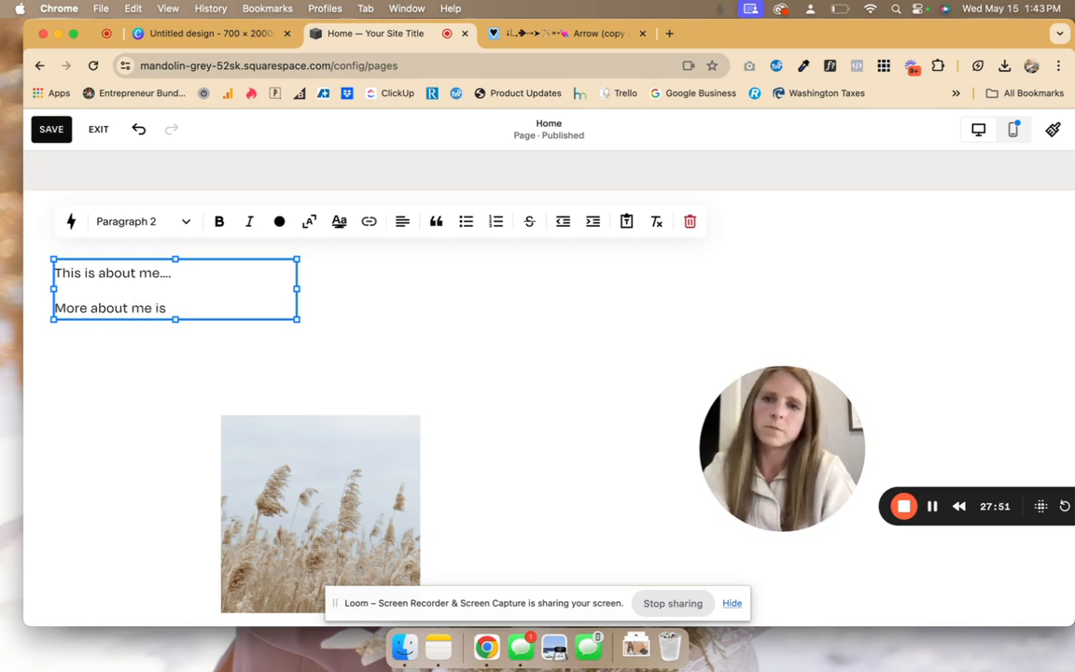
# - Format the "This is about me...." line as Heading 2
pyautogui.tripleClick(139, 271)
pyautogui.click(148, 221)
pyautogui.click(158, 292)
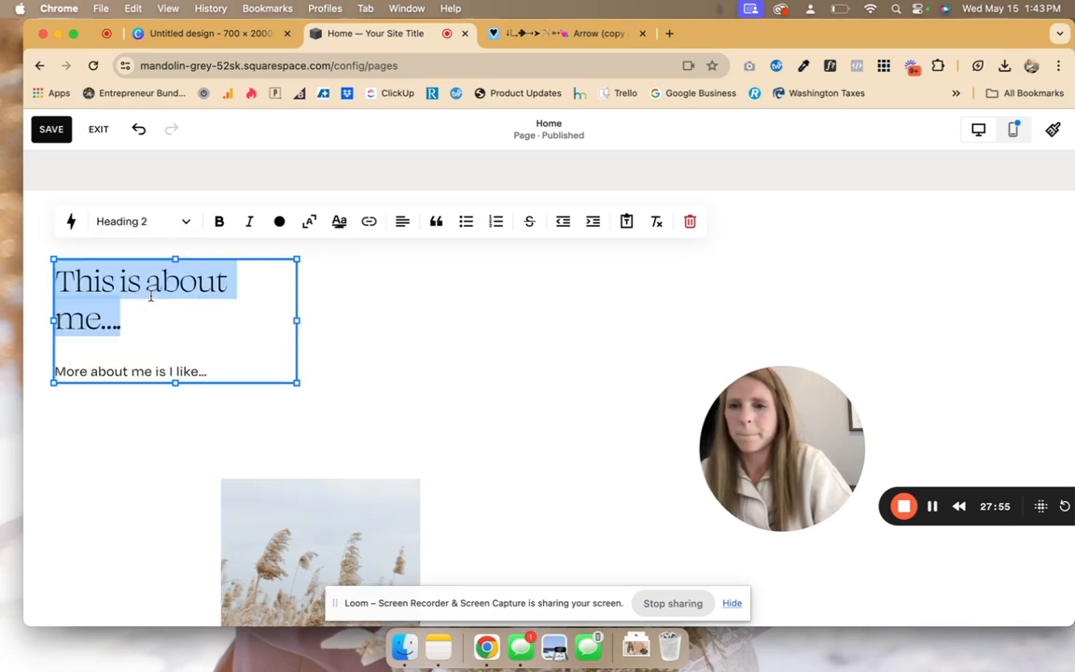
# - Widen the about-me text block so its heading fits on one line, and align its left edge with the photo below
pyautogui.moveTo(308, 329); pyautogui.dragTo(422, 326)
pyautogui.click(276, 417)
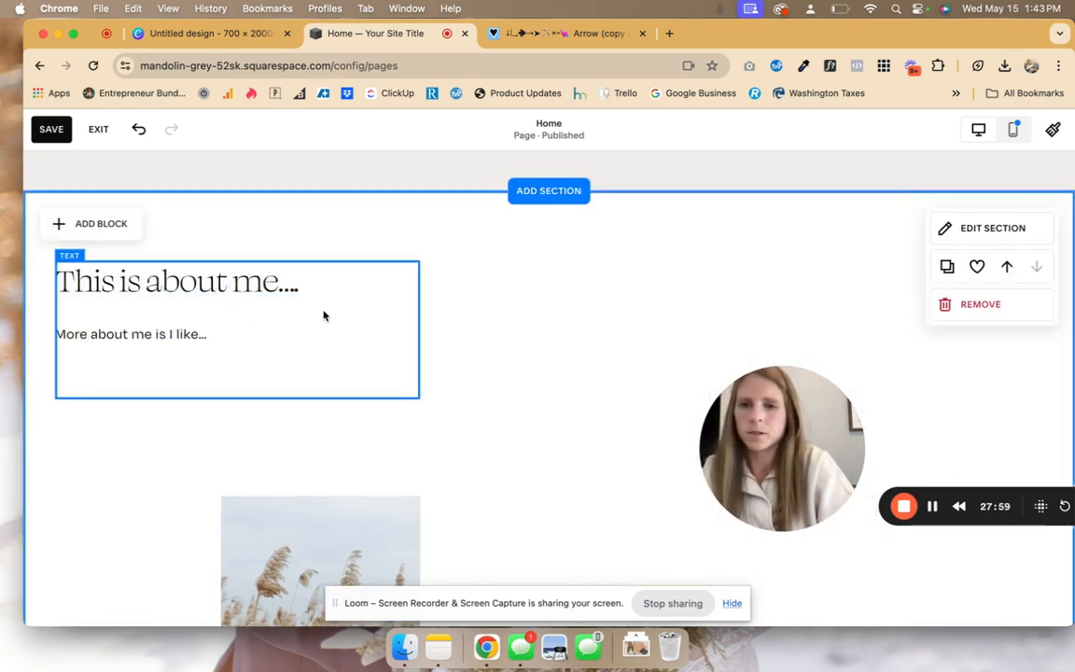
pyautogui.moveTo(268, 283); pyautogui.dragTo(434, 311)
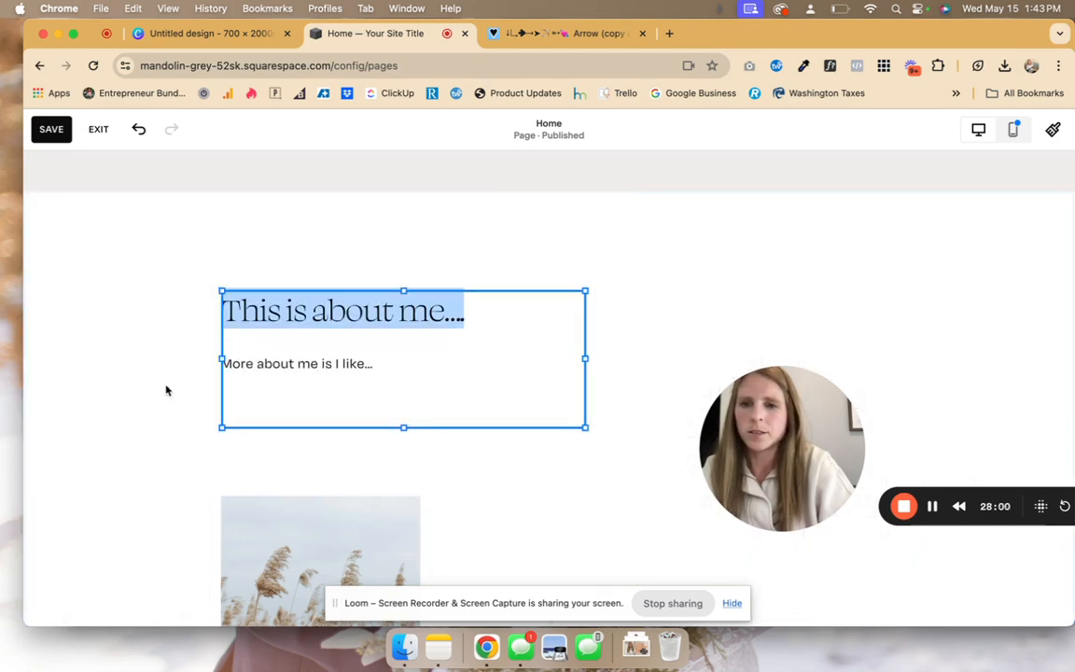
# - Move the grass photo up directly beneath the about-me text, and narrow the text block from its right edge
pyautogui.click(289, 457)
pyautogui.moveTo(327, 520); pyautogui.dragTo(327, 421)
pyautogui.click(425, 345)
pyautogui.moveTo(587, 360); pyautogui.dragTo(513, 358)
# - Duplicate the grass photo twice and place the overlapping copies across from the about-me text, the second offset slightly up and to the right
pyautogui.click(371, 455)
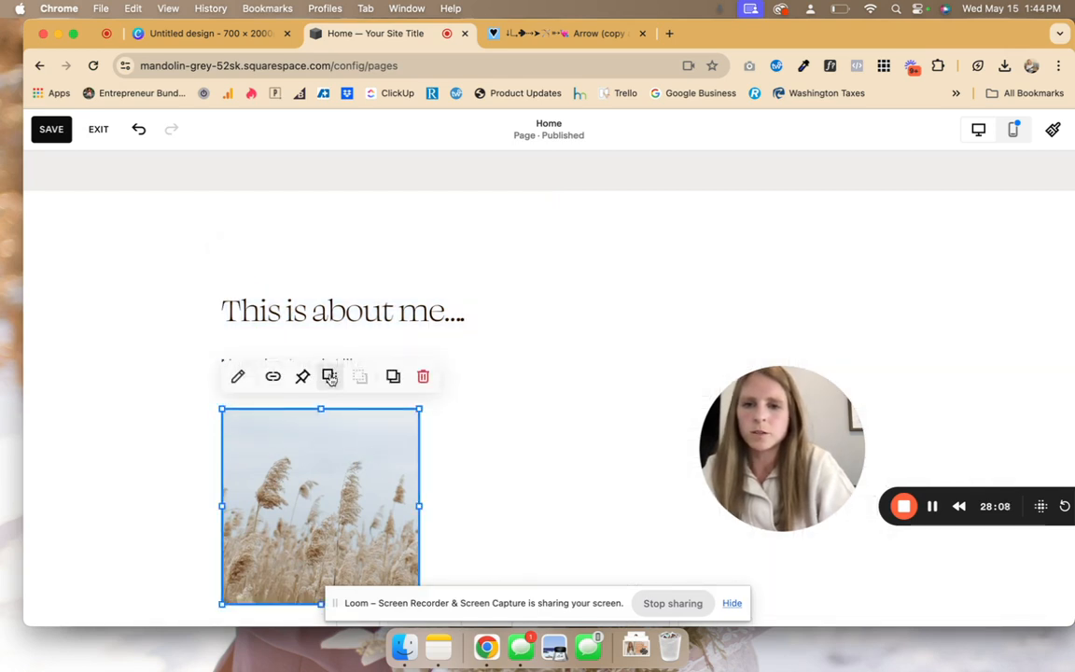
pyautogui.click(393, 376)
pyautogui.moveTo(379, 513); pyautogui.dragTo(753, 361)
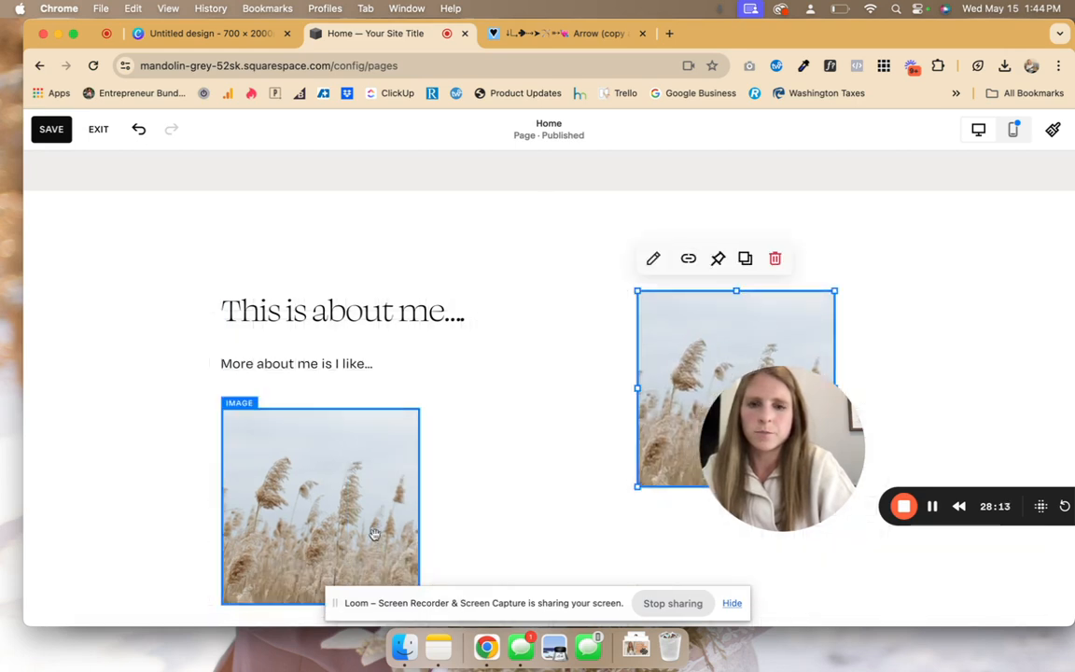
pyautogui.click(332, 471)
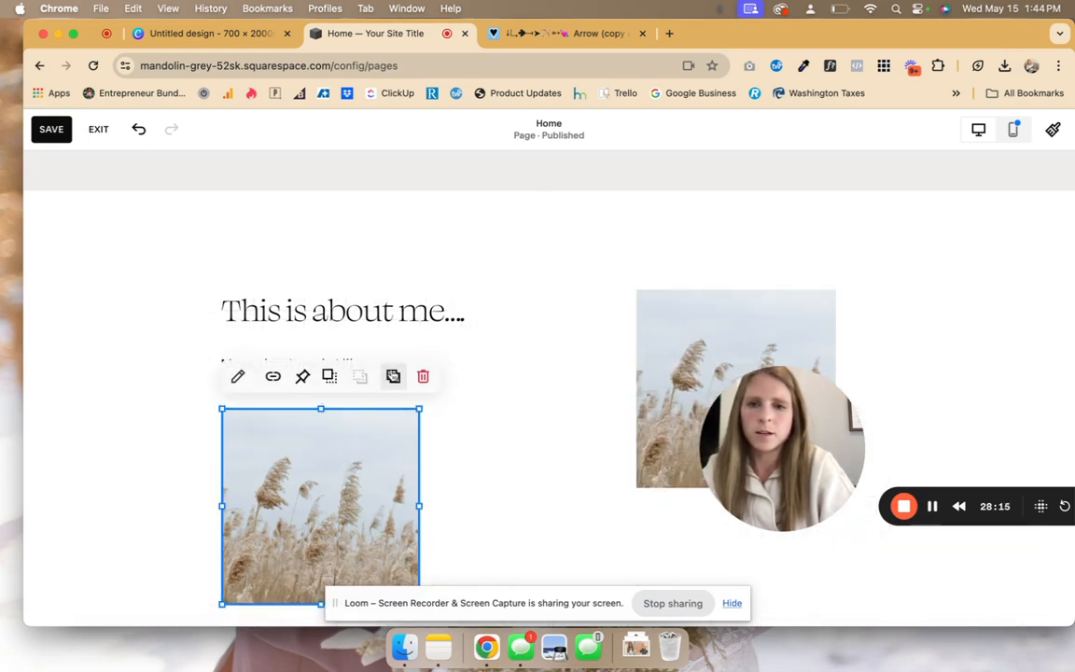
pyautogui.click(393, 376)
pyautogui.moveTo(441, 462); pyautogui.dragTo(826, 282)
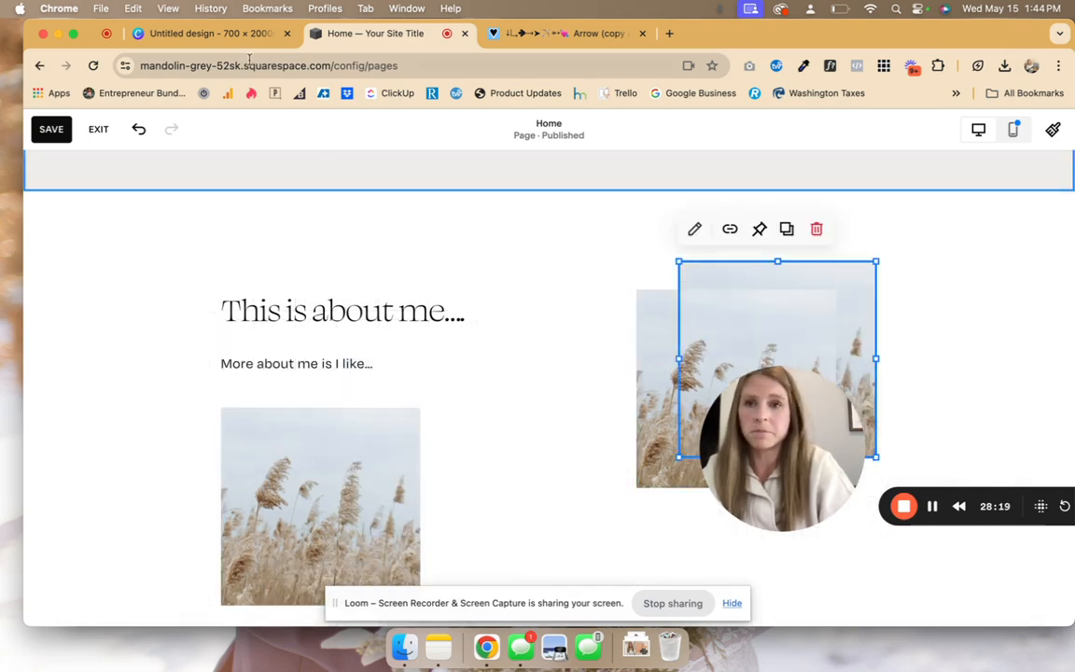
# - Compare with the Canva mockup, and make the left one of the two overlapping photos slightly taller by extending its lower edge
pyautogui.click(234, 36)
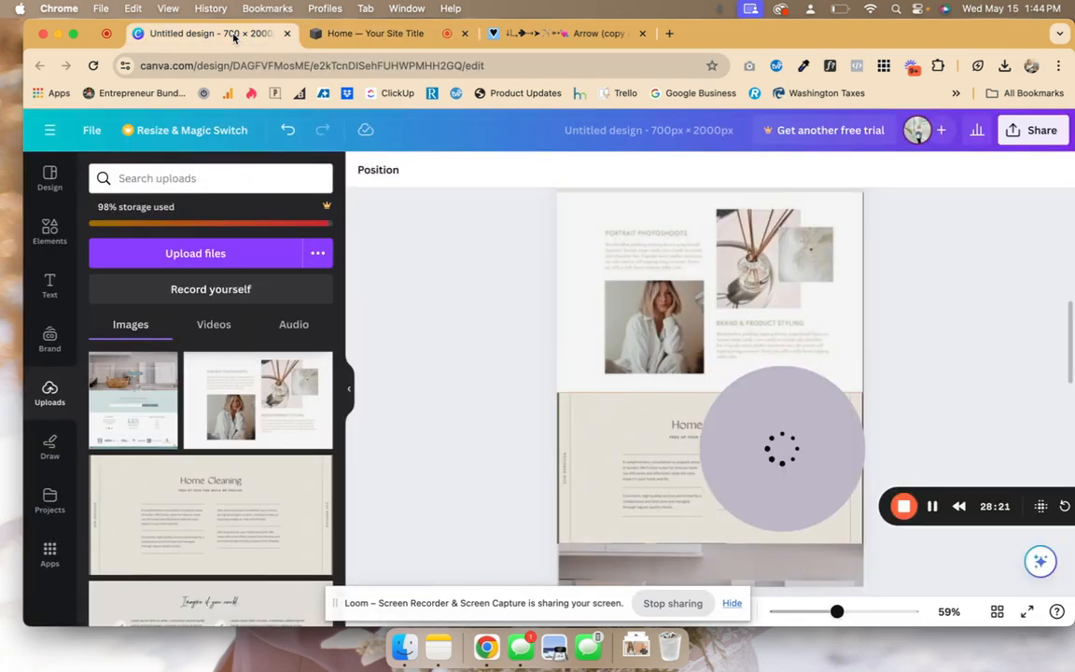
pyautogui.click(381, 37)
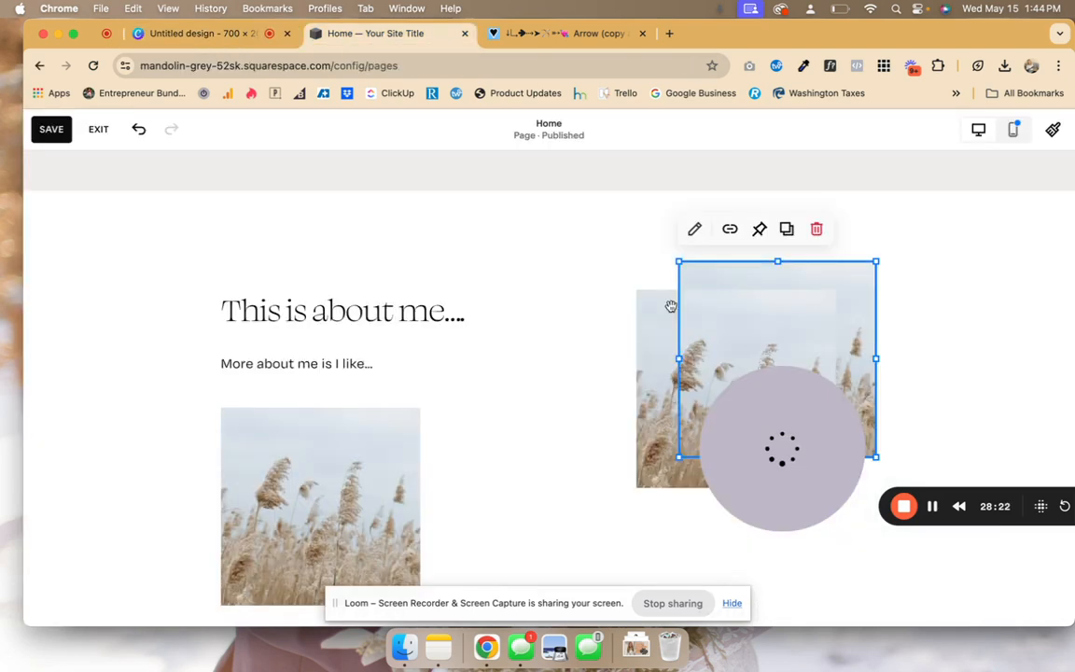
pyautogui.click(658, 360)
pyautogui.scroll(-3, 689, 401)
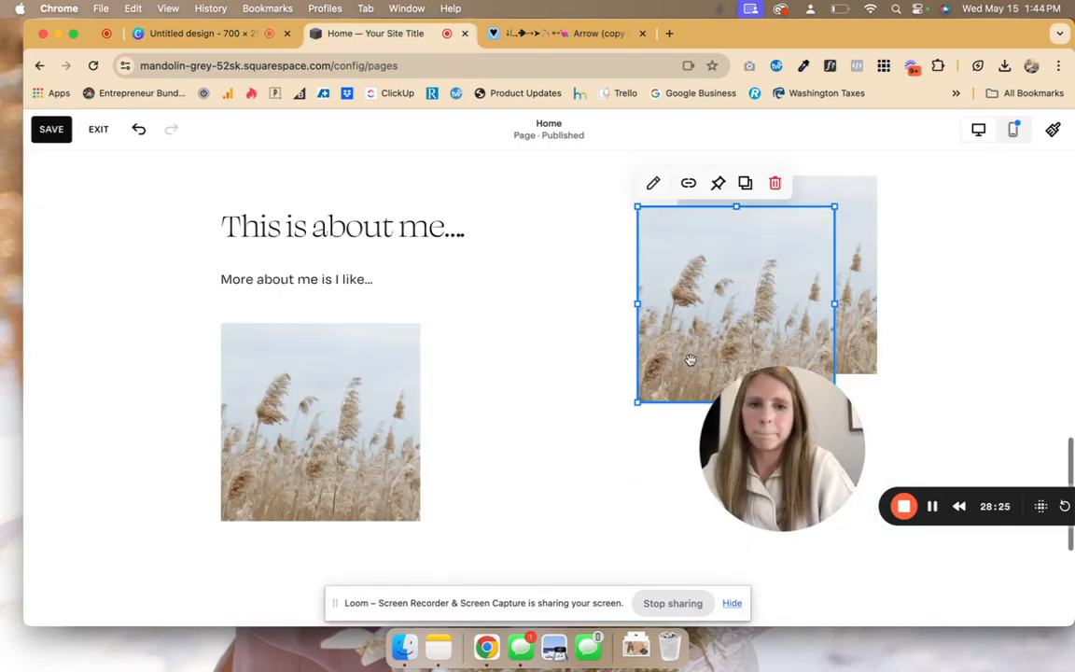
pyautogui.moveTo(737, 327); pyautogui.dragTo(739, 403)
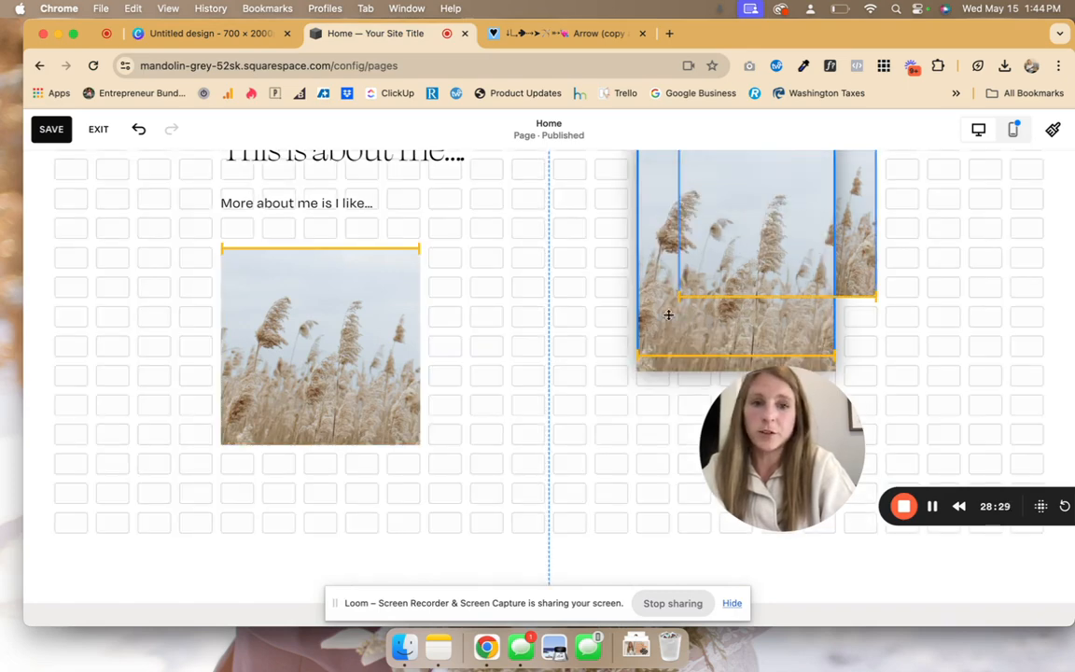
pyautogui.scroll(2, 668, 316)
pyautogui.scroll(1, 681, 299)
pyautogui.scroll(-2, 705, 350)
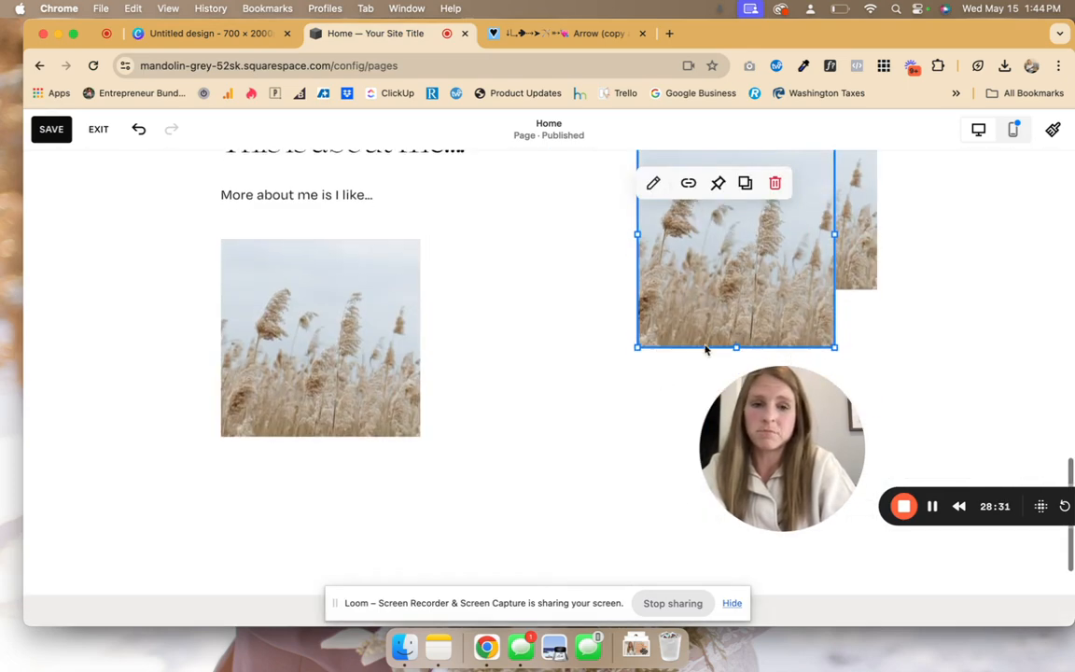
pyautogui.moveTo(736, 349); pyautogui.dragTo(739, 415)
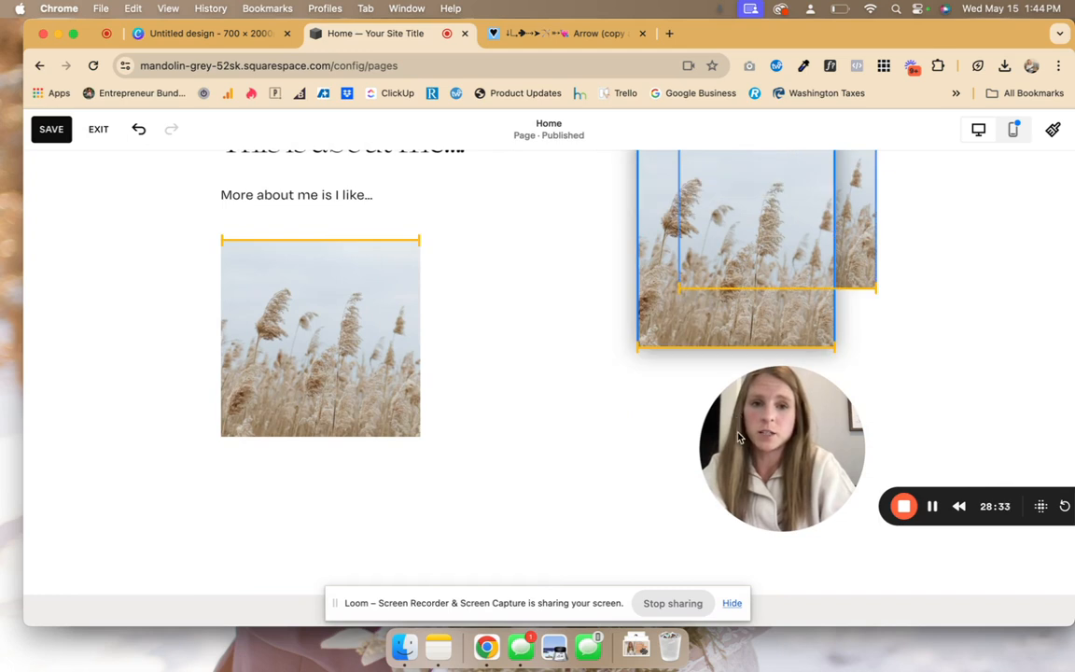
pyautogui.scroll(2, 678, 285)
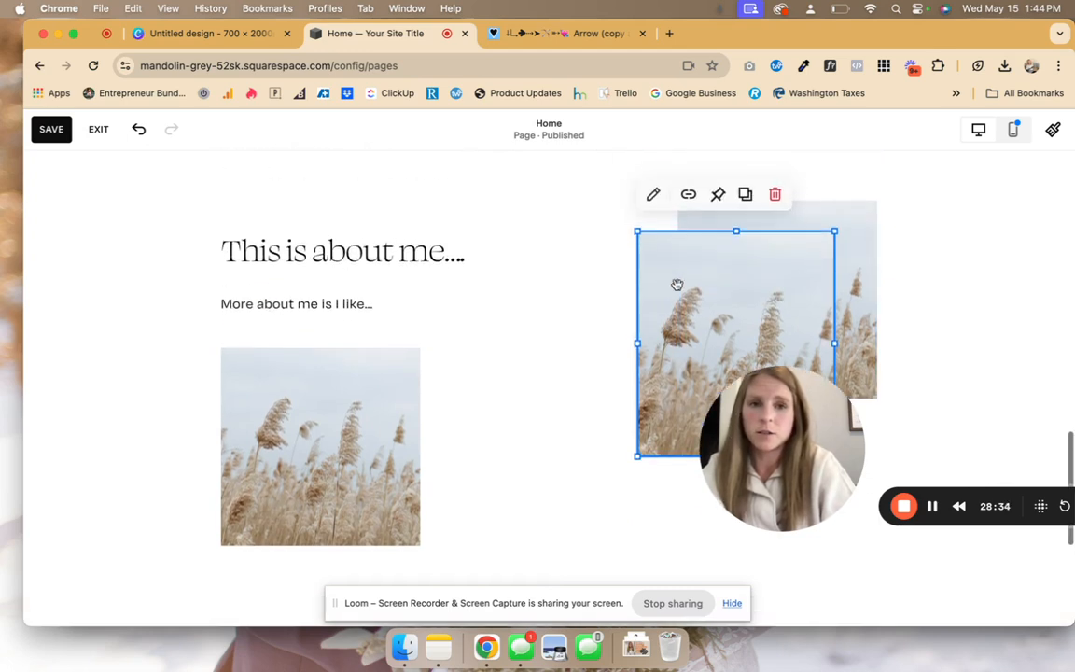
# - Shrink the right overlapping photo from its upper-left corner into a small inset over the larger photo's right edge
pyautogui.click(850, 219)
pyautogui.click(707, 214)
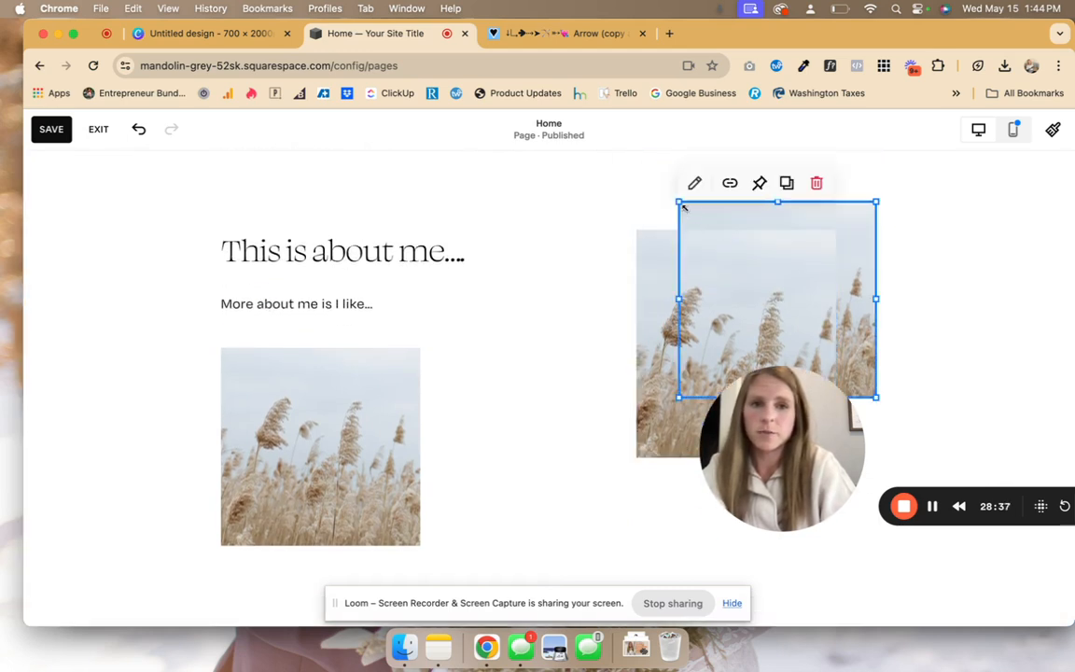
pyautogui.moveTo(706, 214); pyautogui.dragTo(764, 283)
pyautogui.scroll(-1, 816, 300)
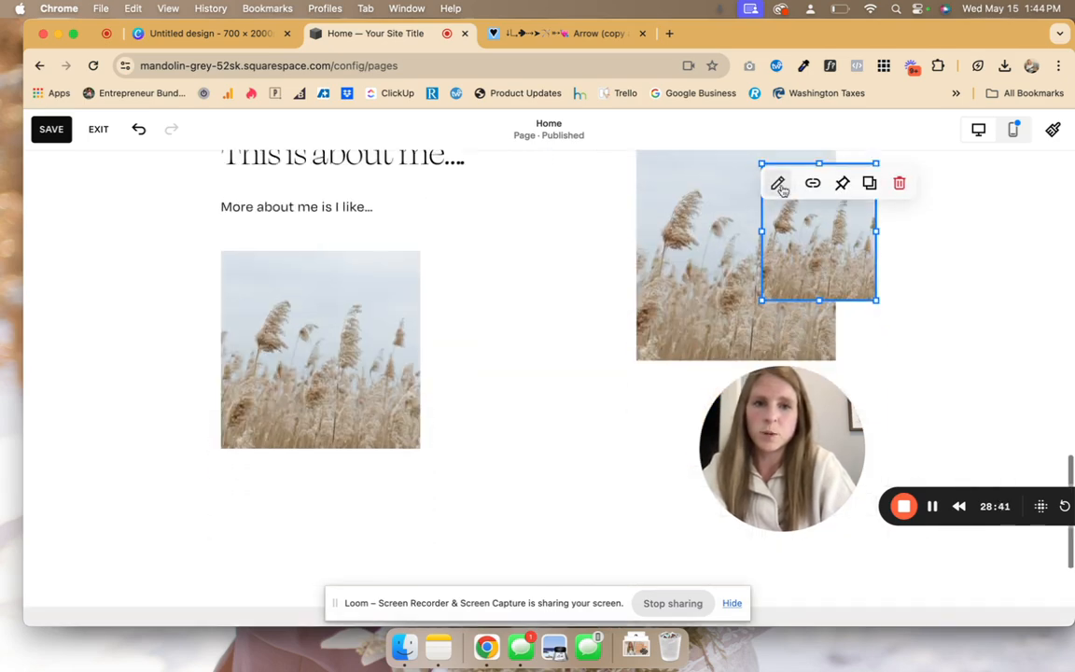
# - Replace the small inset photo with the arched church interior image from the site's image library
pyautogui.click(778, 183)
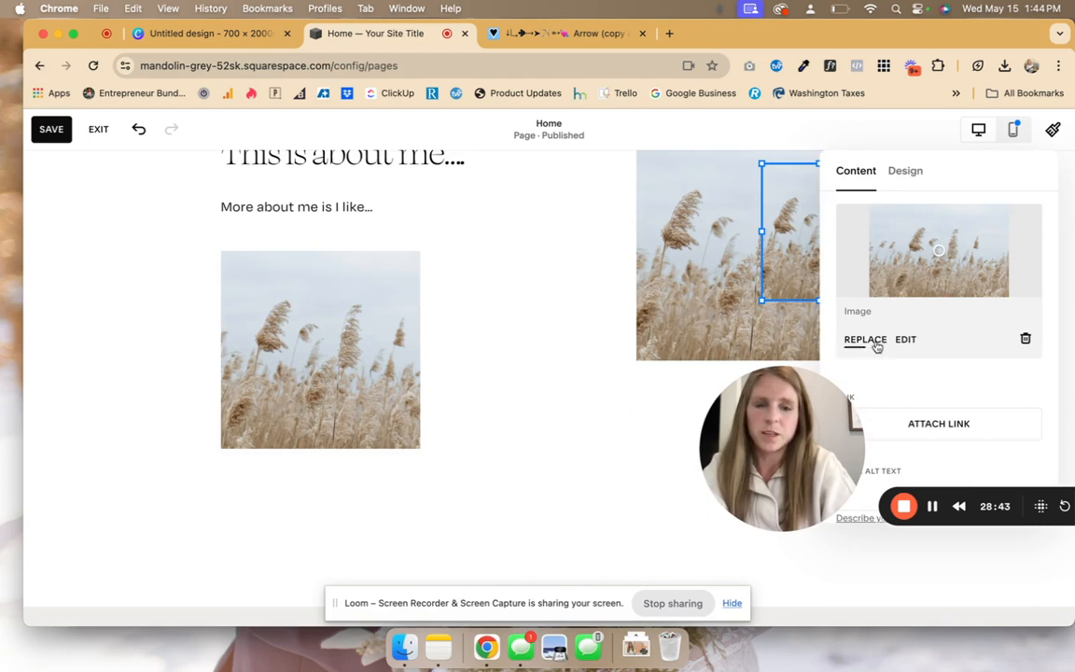
pyautogui.click(851, 340)
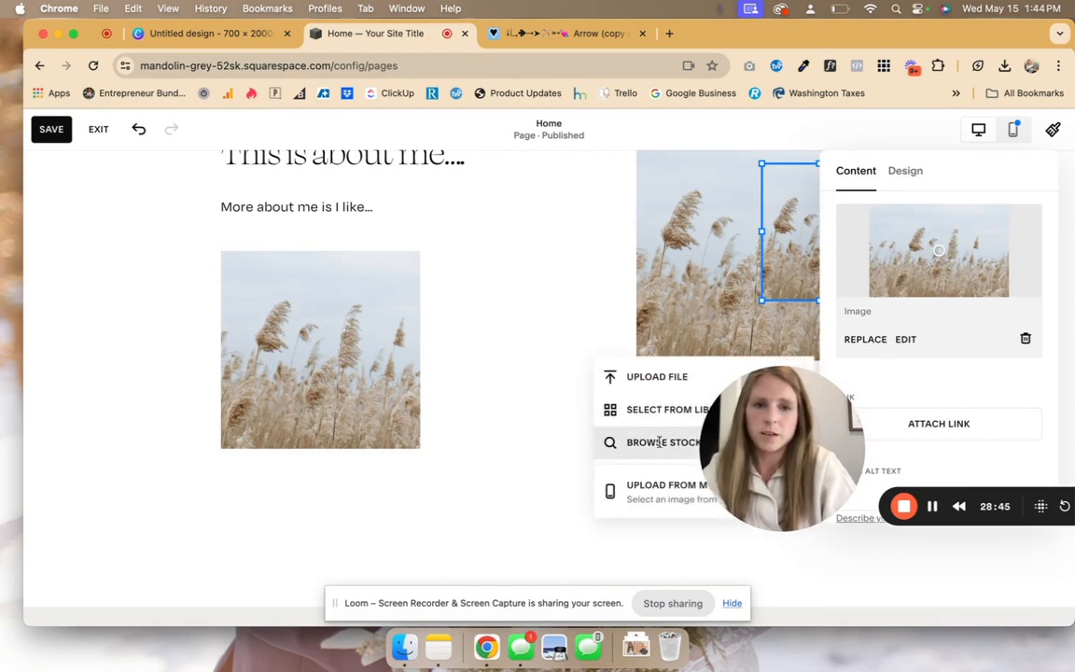
pyautogui.click(653, 409)
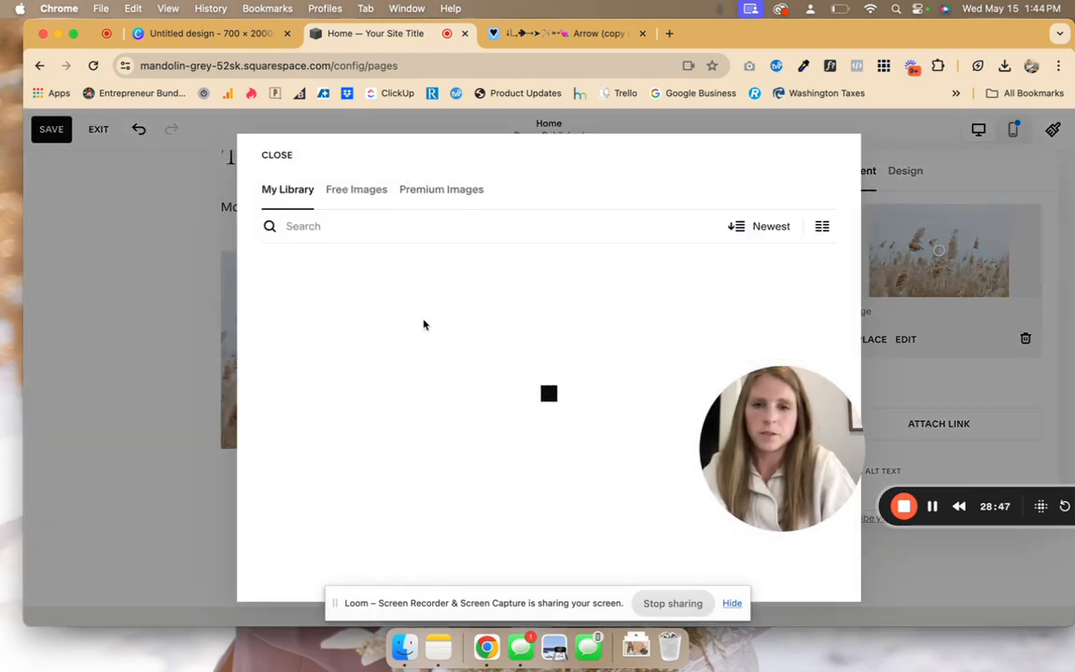
pyautogui.click(536, 282)
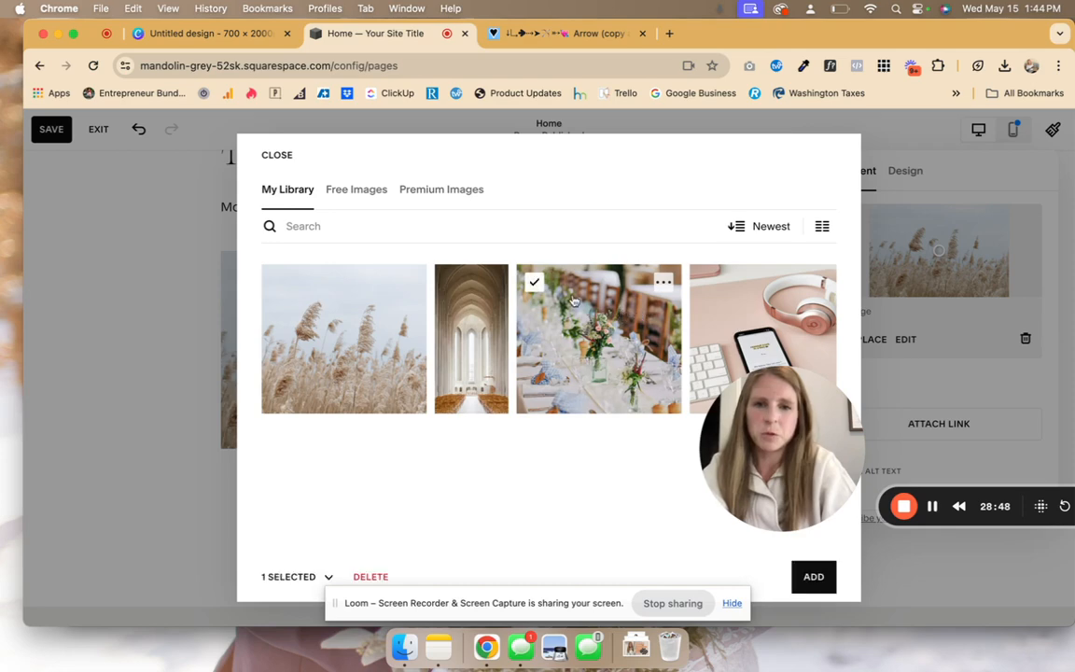
pyautogui.click(482, 301)
pyautogui.click(823, 584)
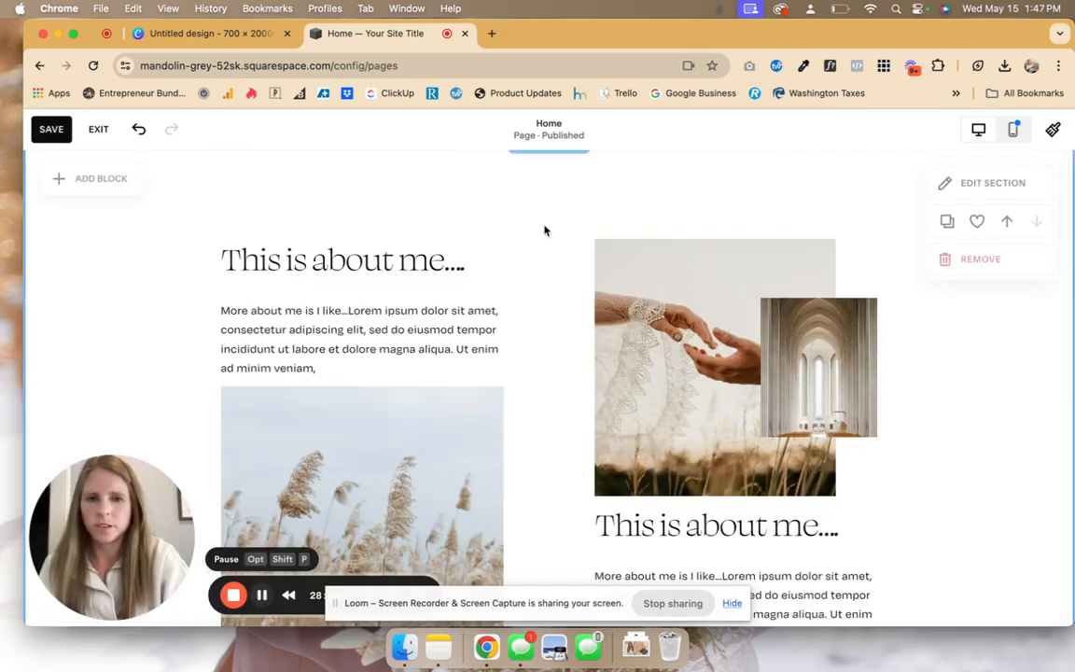
# - Duplicate the "BOLDED HEADLINE" facts section and move the copy below the about-me section
pyautogui.scroll(20, 545, 230)
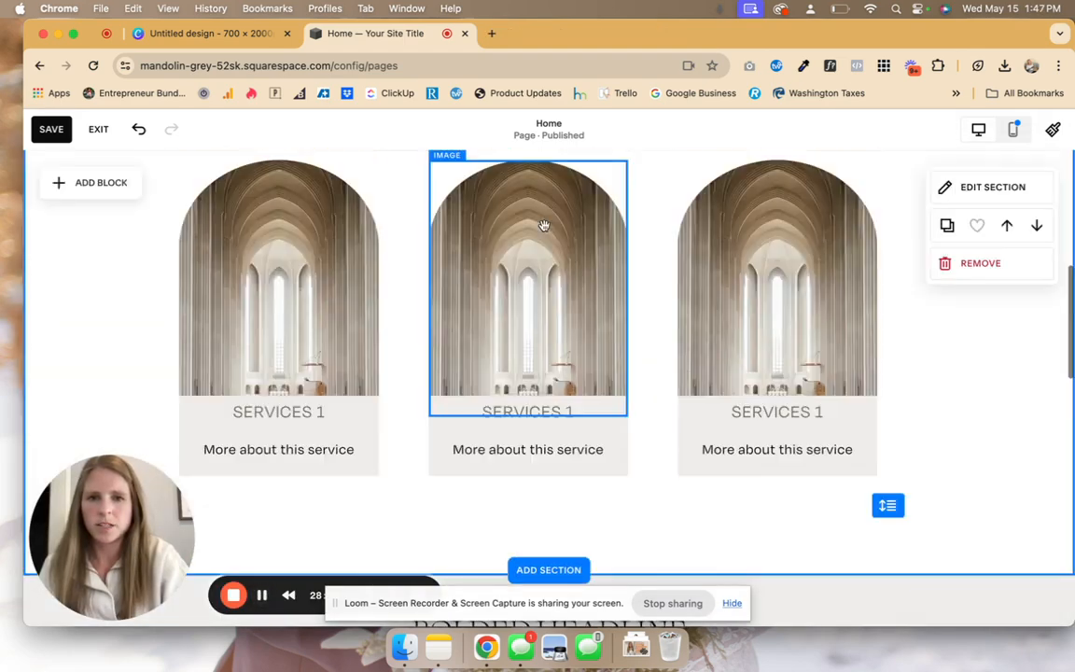
pyautogui.scroll(2, 545, 230)
pyautogui.scroll(-10, 545, 231)
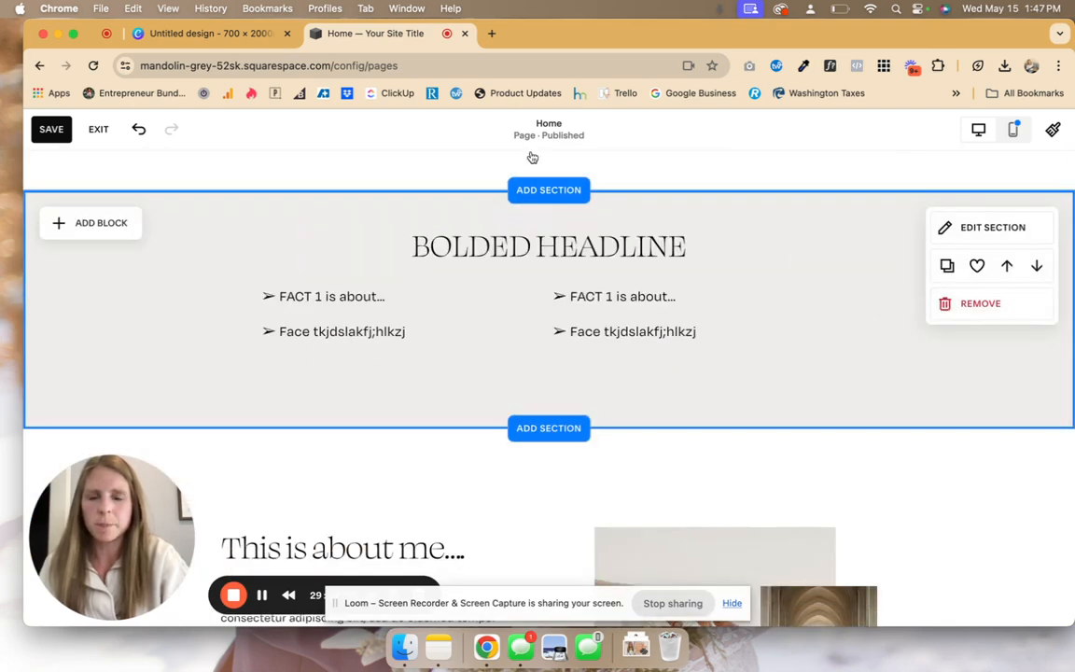
pyautogui.click(227, 36)
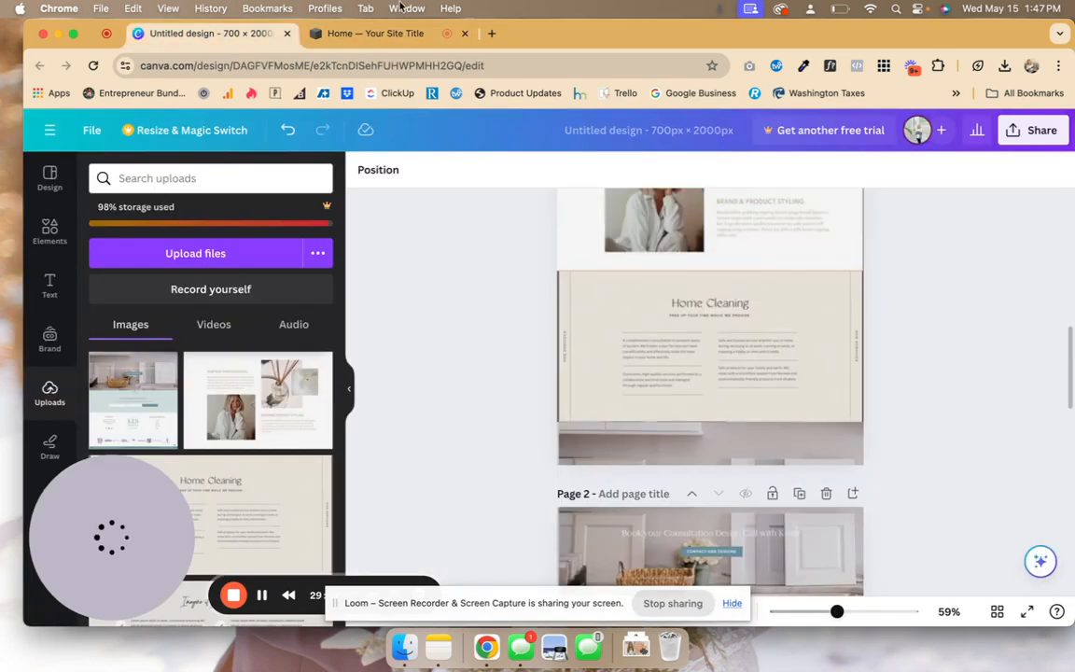
pyautogui.click(390, 44)
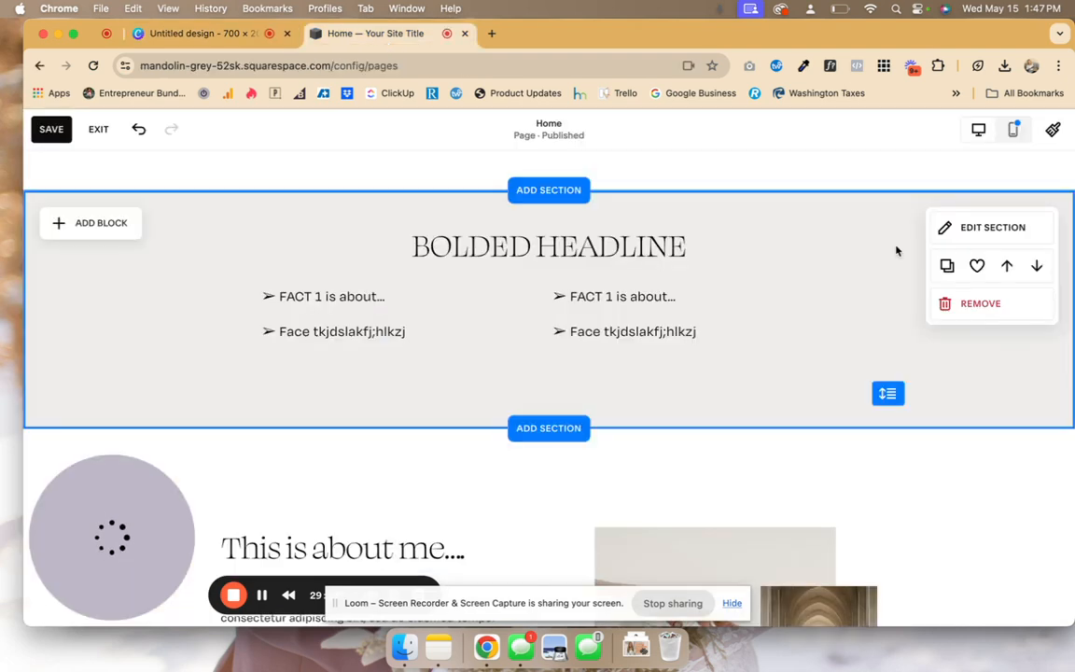
pyautogui.click(947, 268)
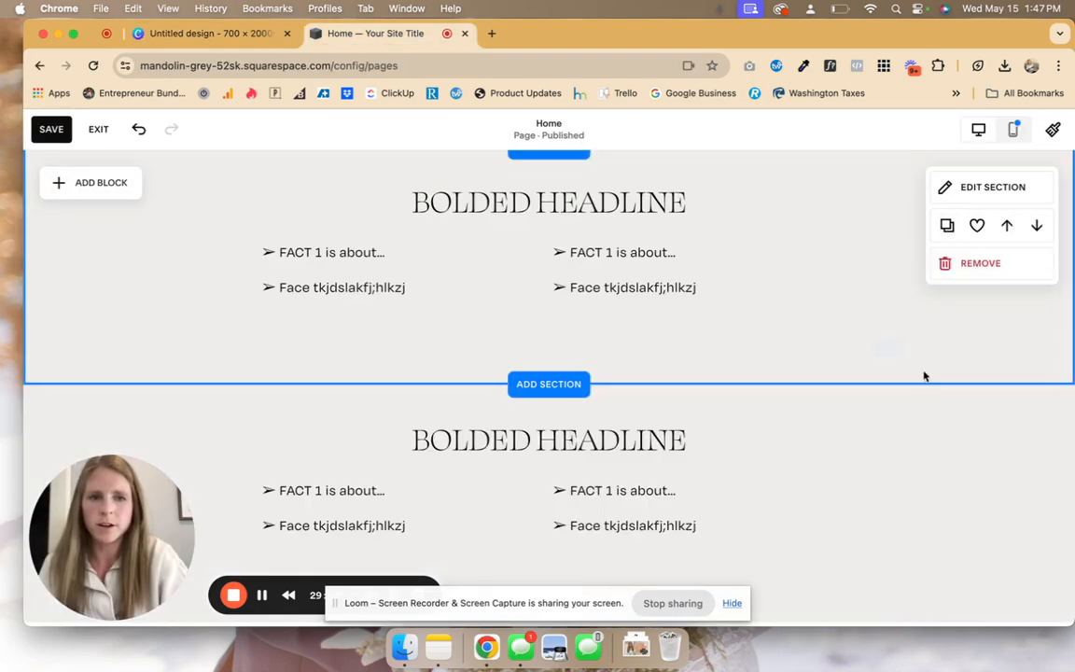
pyautogui.scroll(-2, 924, 378)
pyautogui.moveTo(1033, 364)
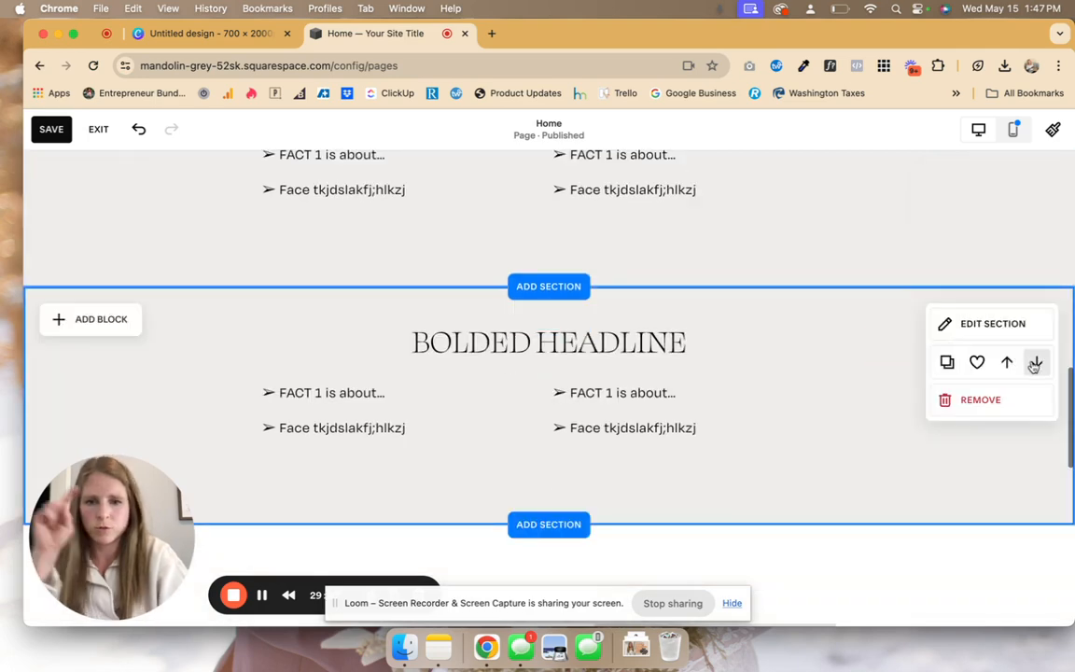
pyautogui.click(1035, 364)
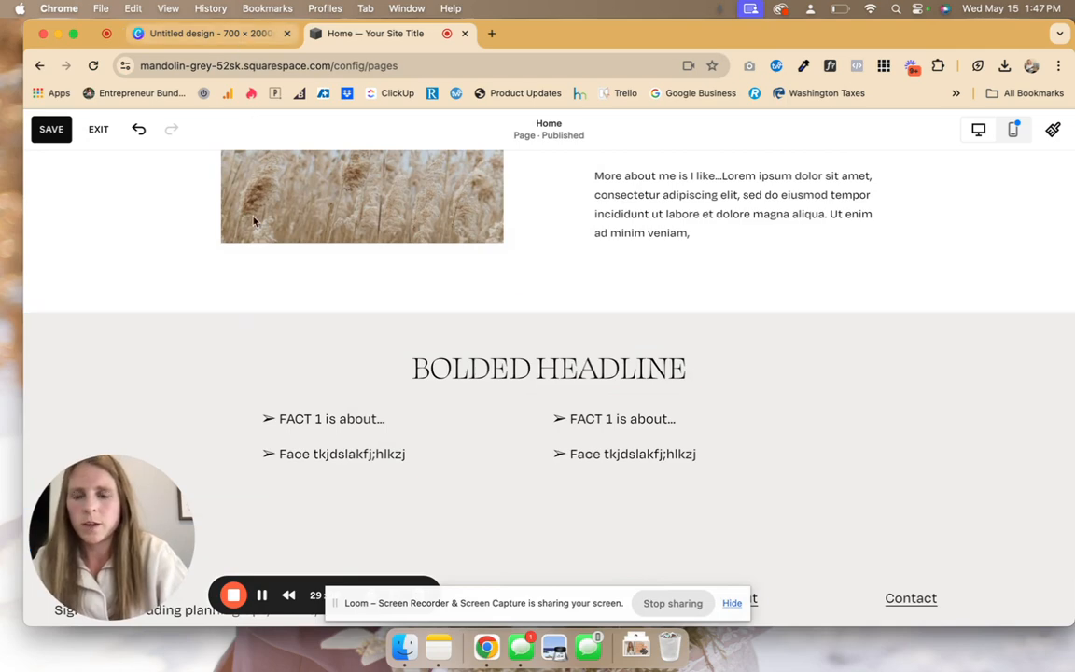
# - Add a line block beneath the left facts column of the copied section and stretch it to the column's width
pyautogui.scroll(-1, 354, 560)
pyautogui.click(89, 303)
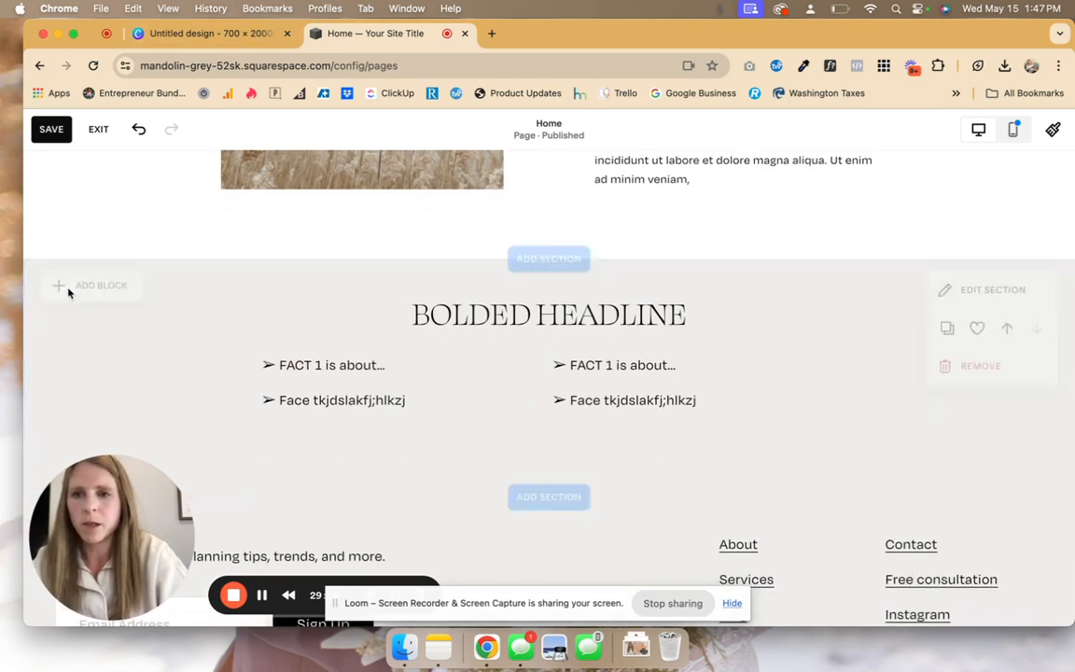
pyautogui.moveTo(235, 552); pyautogui.dragTo(390, 463)
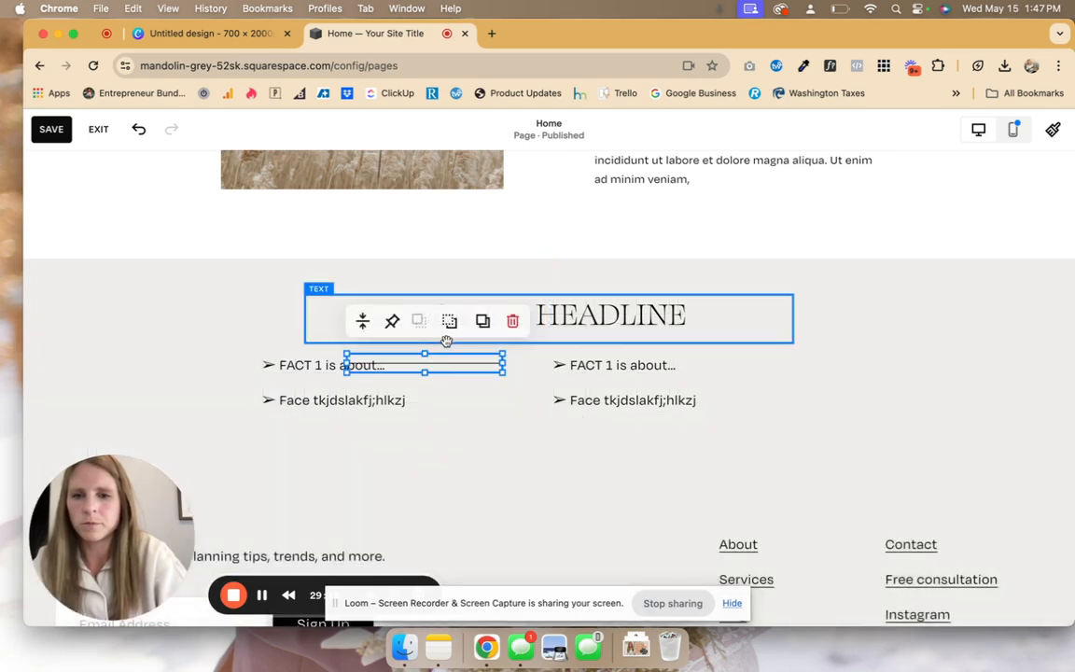
pyautogui.moveTo(437, 365); pyautogui.dragTo(348, 463)
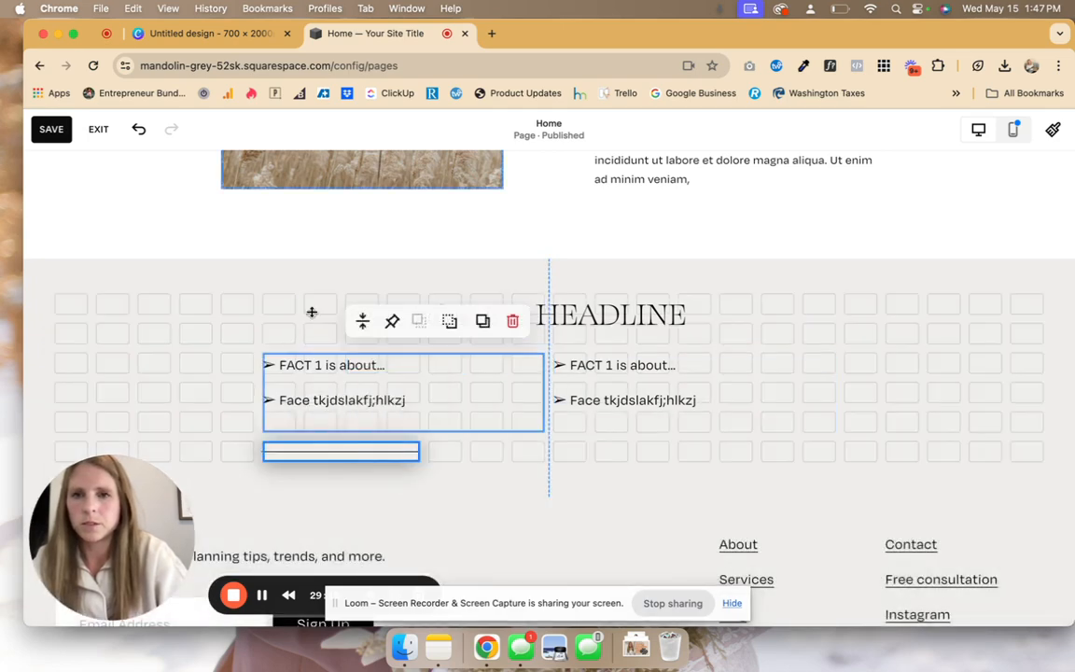
pyautogui.click(214, 34)
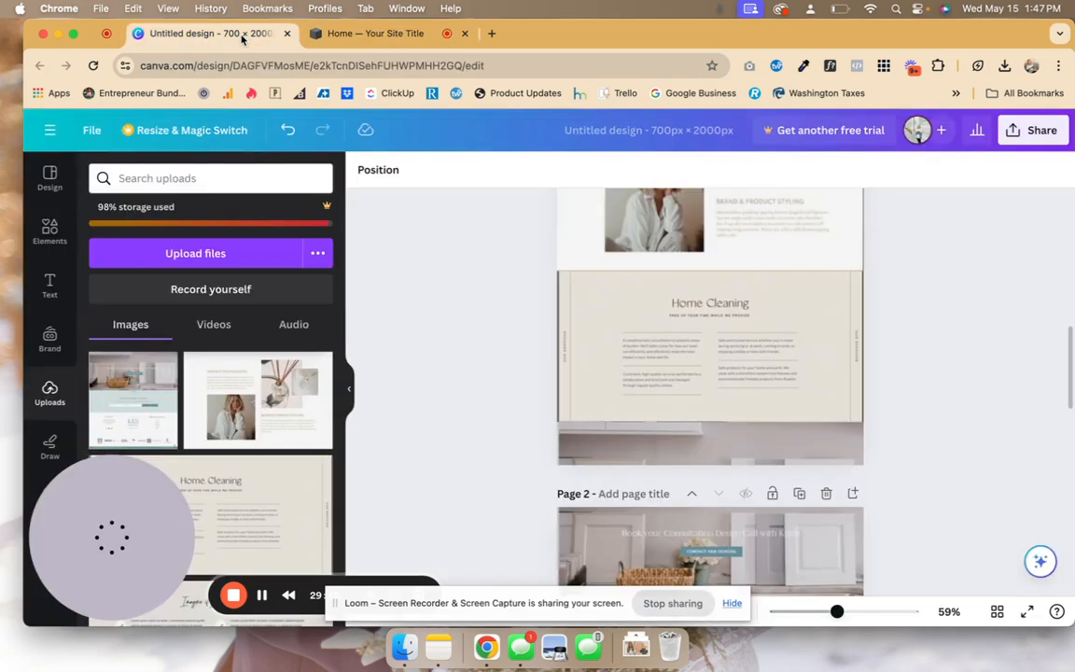
pyautogui.click(331, 33)
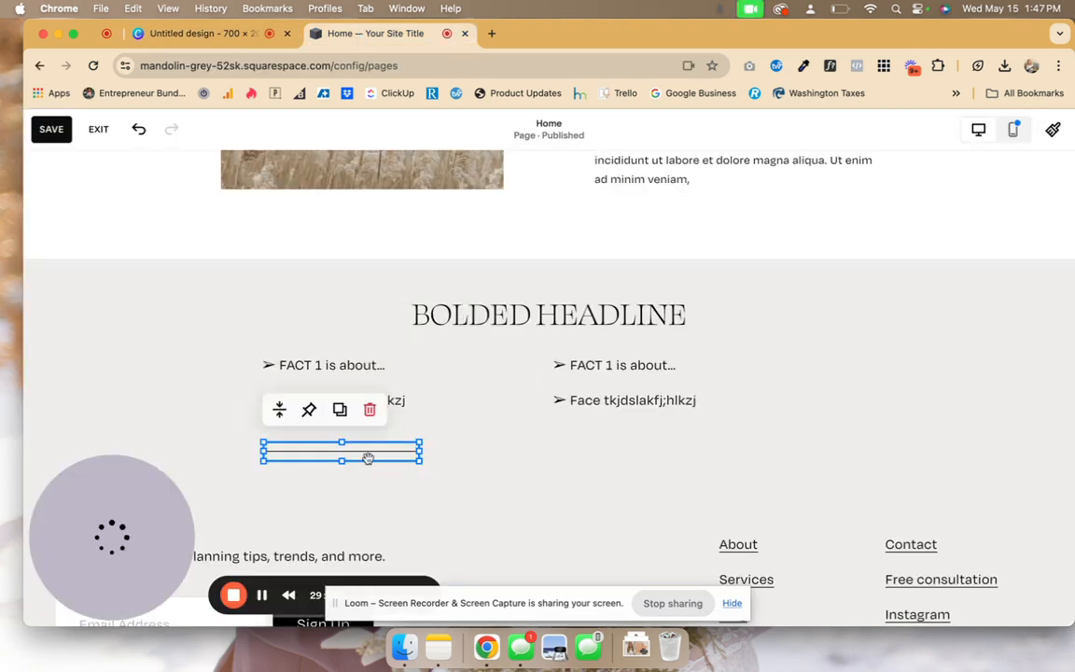
pyautogui.moveTo(420, 453); pyautogui.dragTo(531, 448)
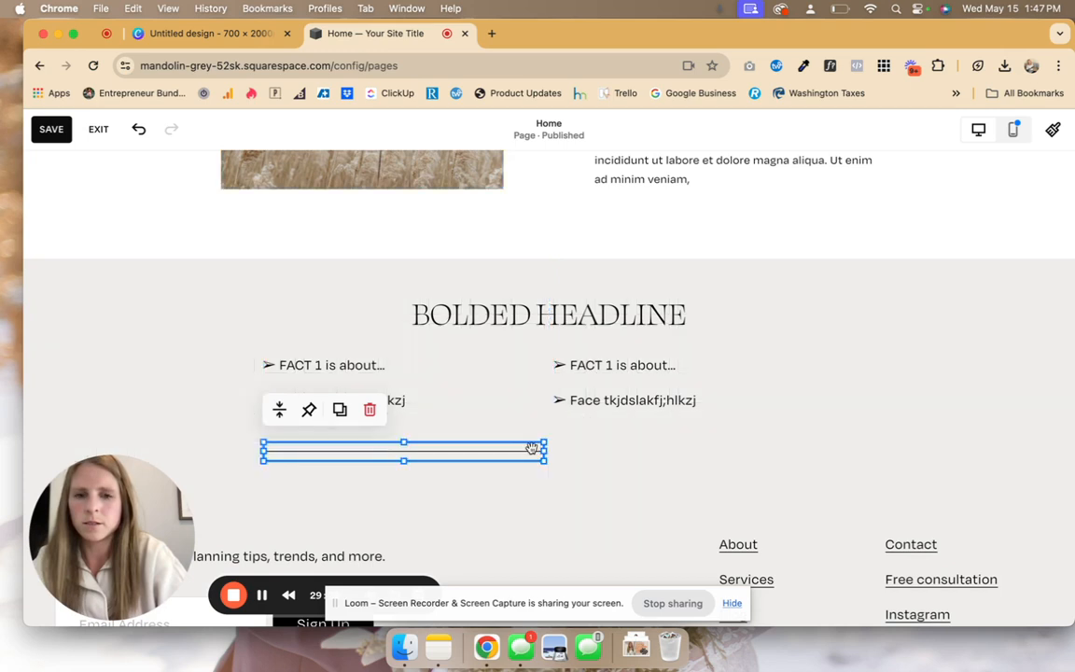
# - Duplicate the line and place the copy beneath the right facts column, level with the first line
pyautogui.click(340, 409)
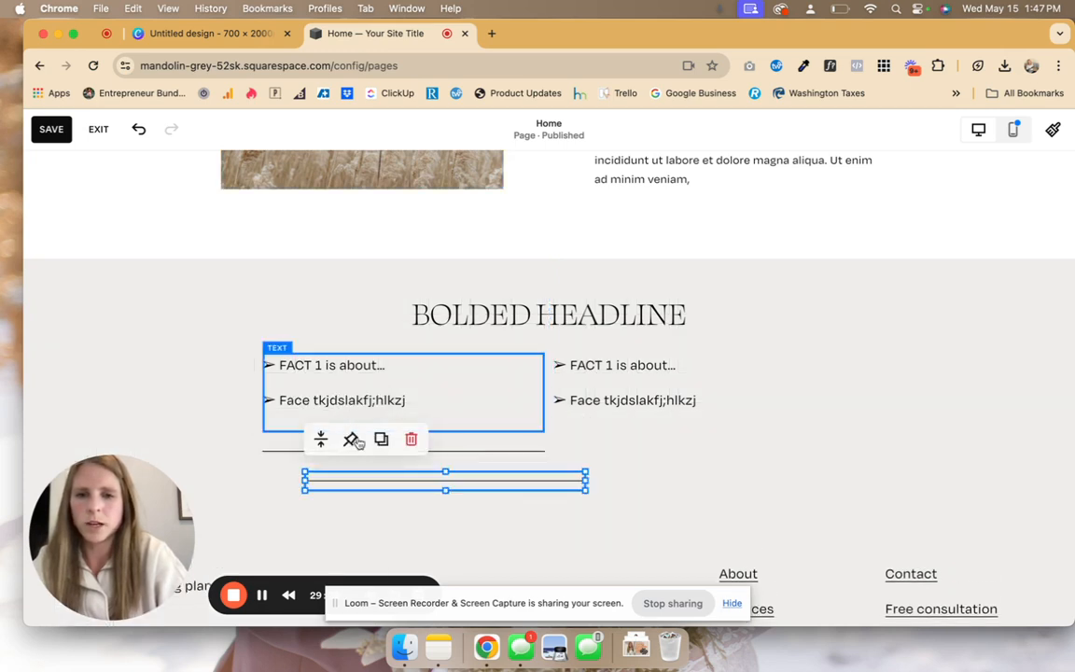
pyautogui.moveTo(416, 478); pyautogui.dragTo(691, 450)
pyautogui.moveTo(598, 451)
pyautogui.mouseDown()
pyautogui.moveTo(579, 453)
pyautogui.moveTo(610, 450)
pyautogui.mouseUp()
# - Copy the "Lorem ipsum dolor sit amet…" passage from the about-me paragraph, starting after "More about me is I like…"
pyautogui.scroll(3, 611, 439)
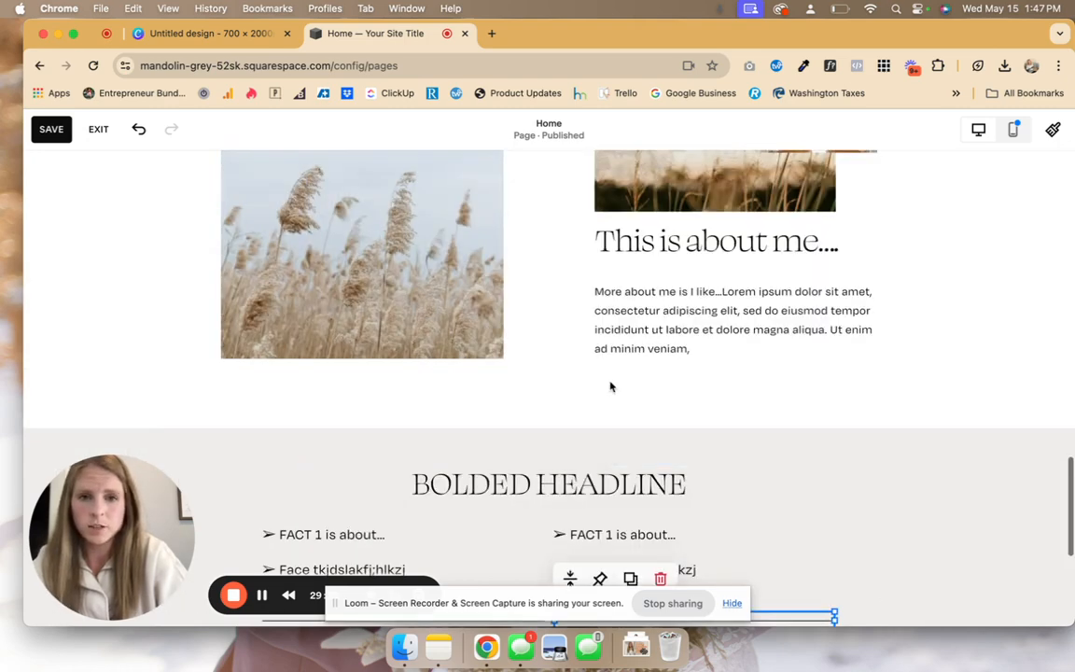
pyautogui.click(719, 305)
pyautogui.click(722, 287)
pyautogui.moveTo(722, 289); pyautogui.dragTo(742, 361)
pyautogui.hotkey('ctrl', 'c')
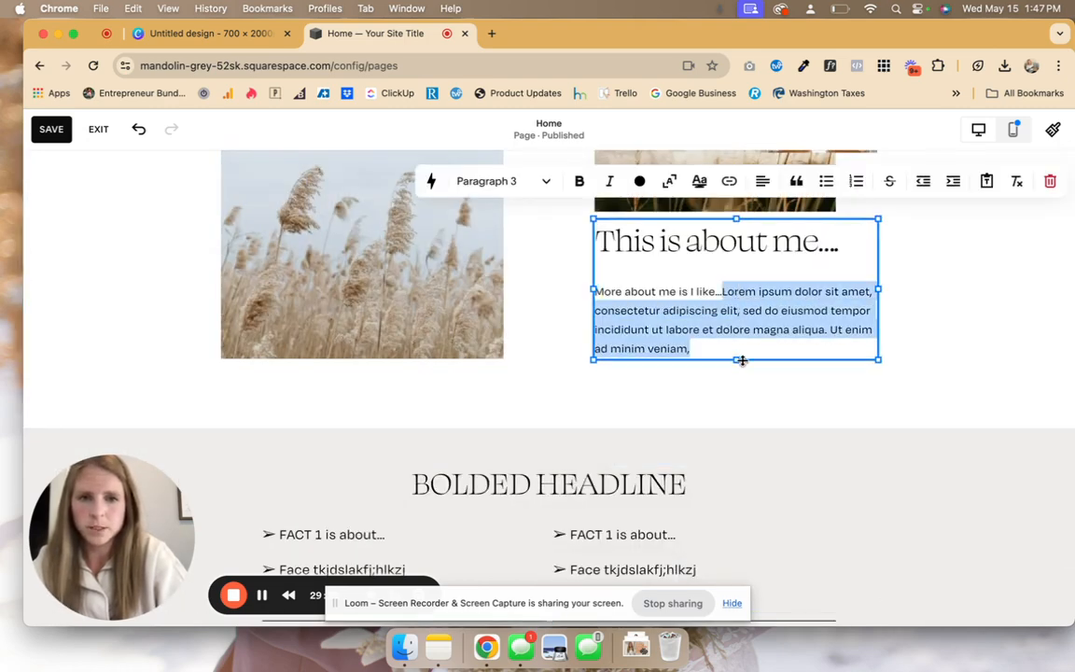
pyautogui.click(691, 520)
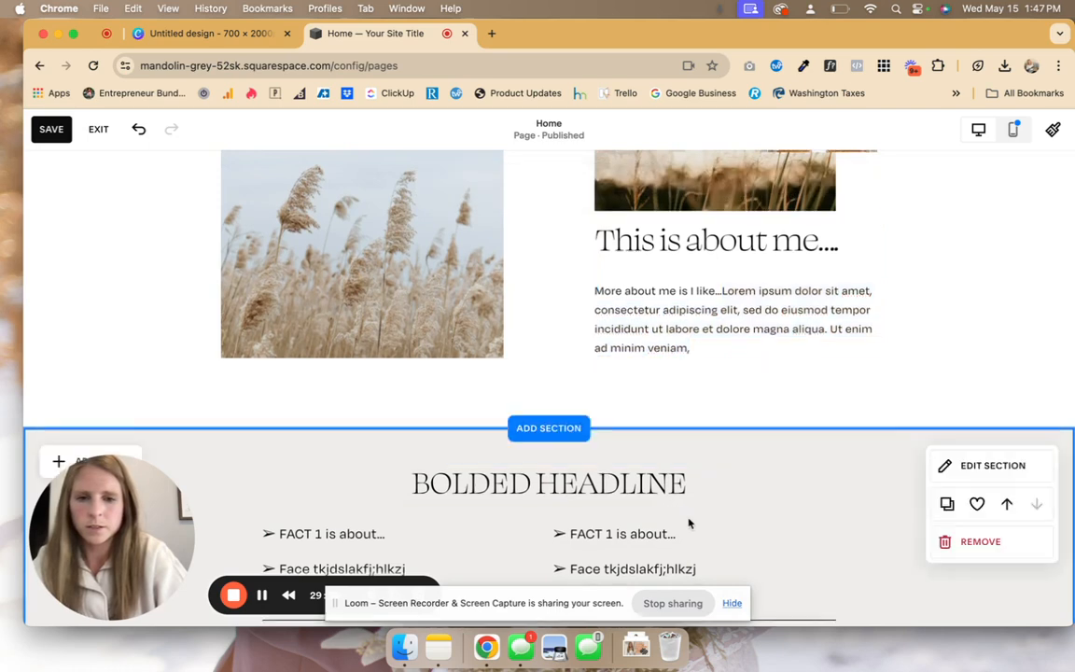
# - Replace the left column's fact list in the bottom "BOLDED HEADLINE" section with the copied lorem ipsum text
pyautogui.scroll(-2, 427, 444)
pyautogui.click(428, 445)
pyautogui.click(427, 444)
pyautogui.hotkey('ctrl', 'a')
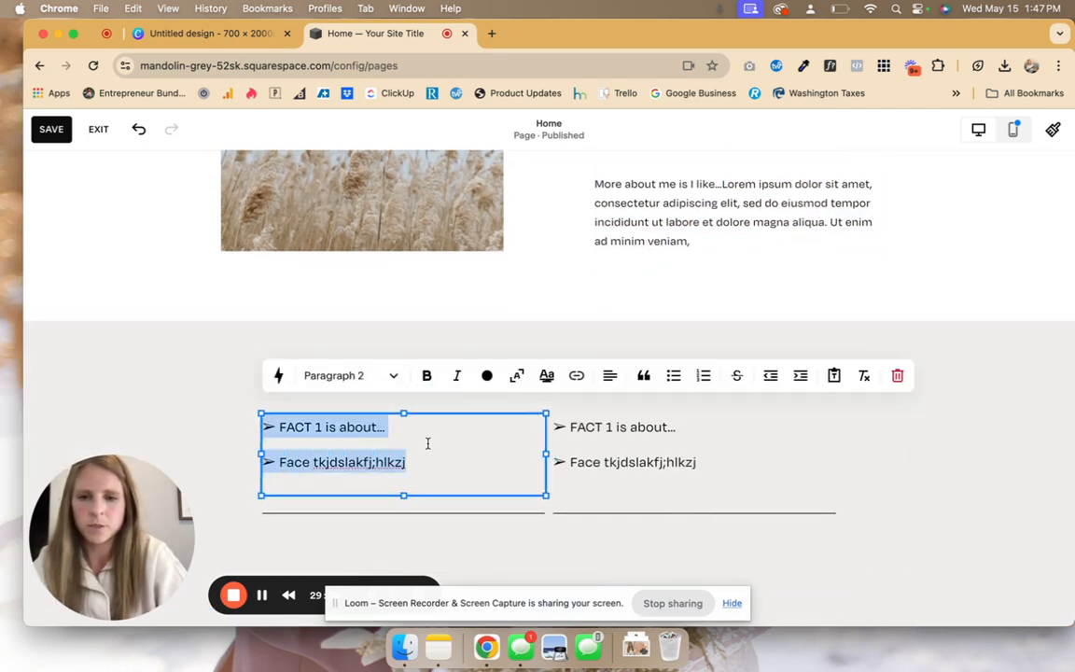
pyautogui.press('BackSpace')
pyautogui.hotkey('ctrl', 'v')
# - Replace the right column's fact list in the same section with the copied lorem ipsum text
pyautogui.click(597, 446)
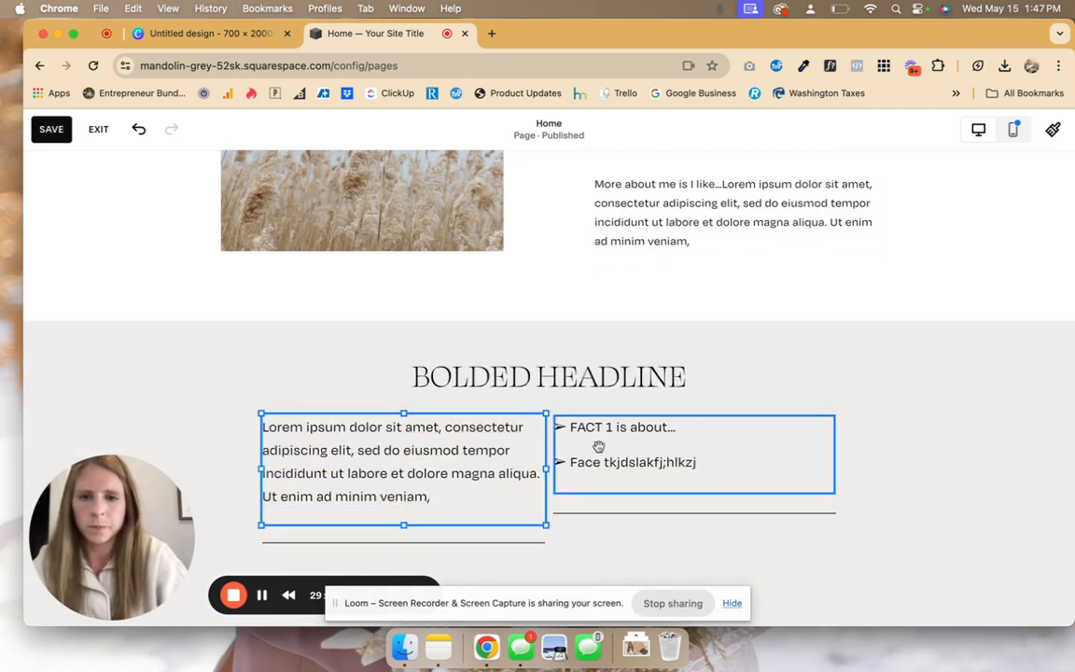
pyautogui.doubleClick(662, 451)
pyautogui.hotkey('ctrl', 'a')
pyautogui.press('super+v')
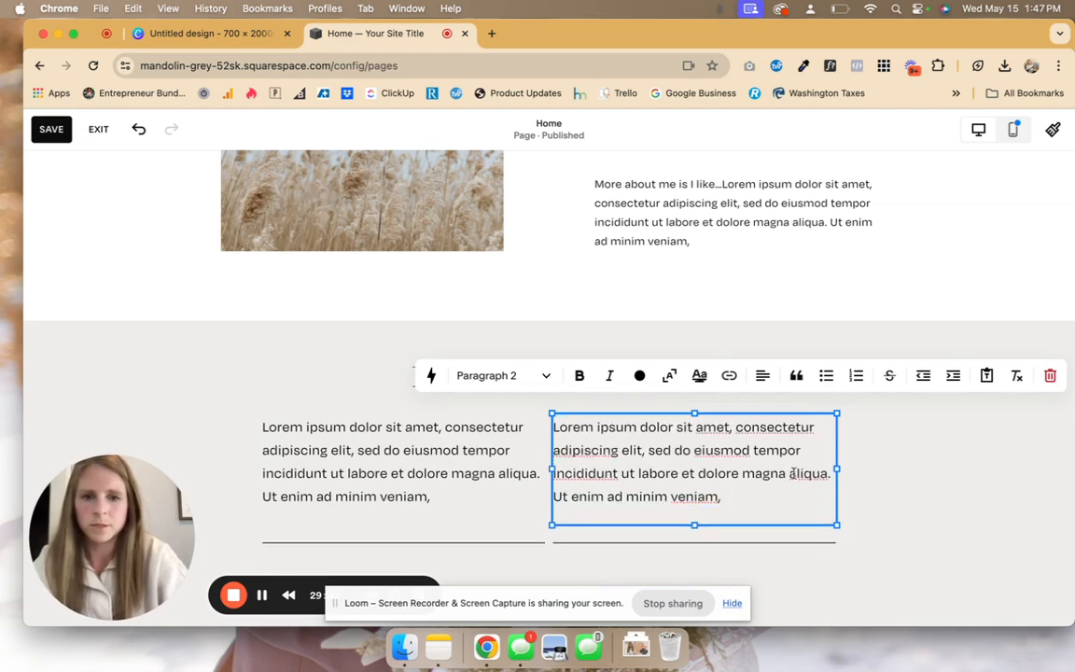
pyautogui.click(889, 501)
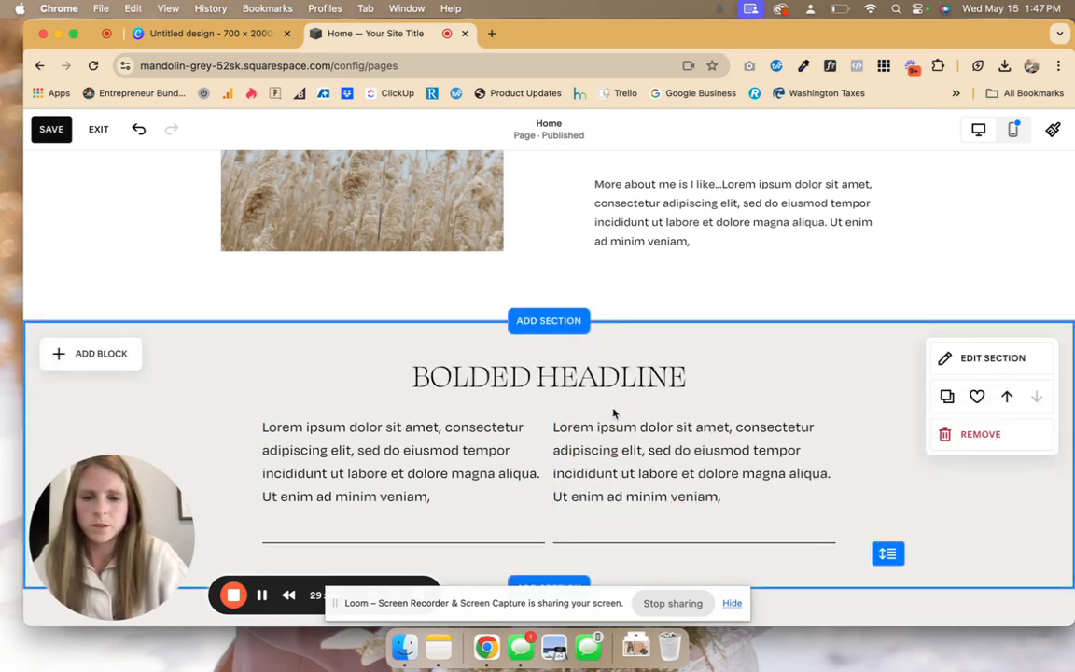
# - Move both text columns and their lines down together, leaving a gap beneath the "BOLDED HEADLINE" heading
pyautogui.scroll(-3, 613, 412)
pyautogui.moveTo(206, 327); pyautogui.dragTo(840, 471)
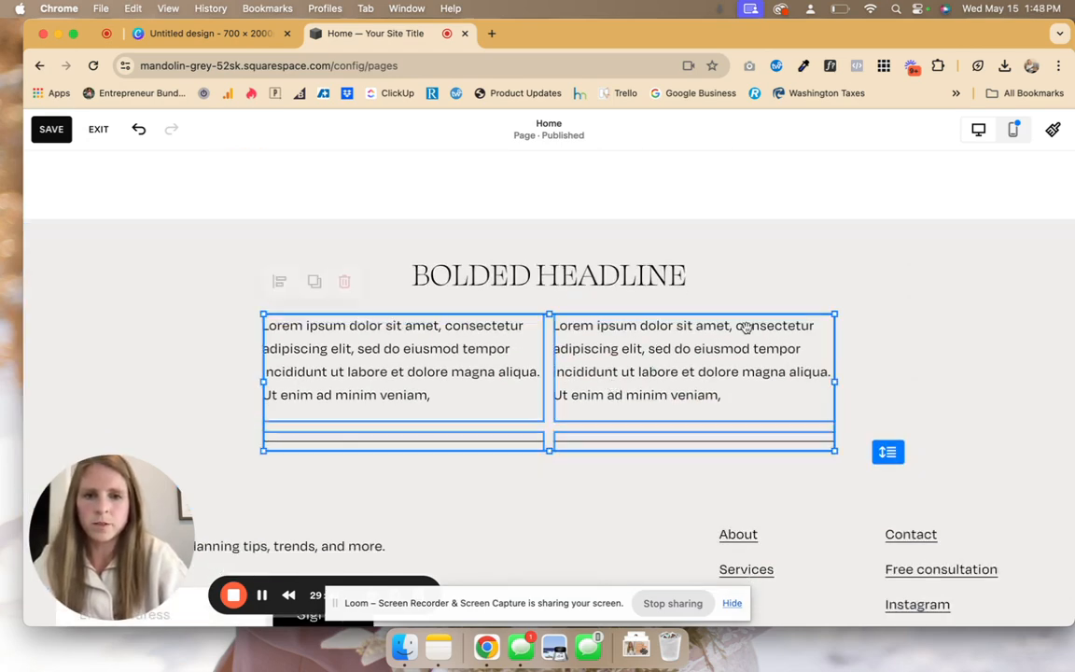
pyautogui.moveTo(746, 327); pyautogui.dragTo(936, 365)
# - Duplicate the two lines beneath the text columns and place the copies directly above the columns, aligned with their edges
pyautogui.click(473, 490)
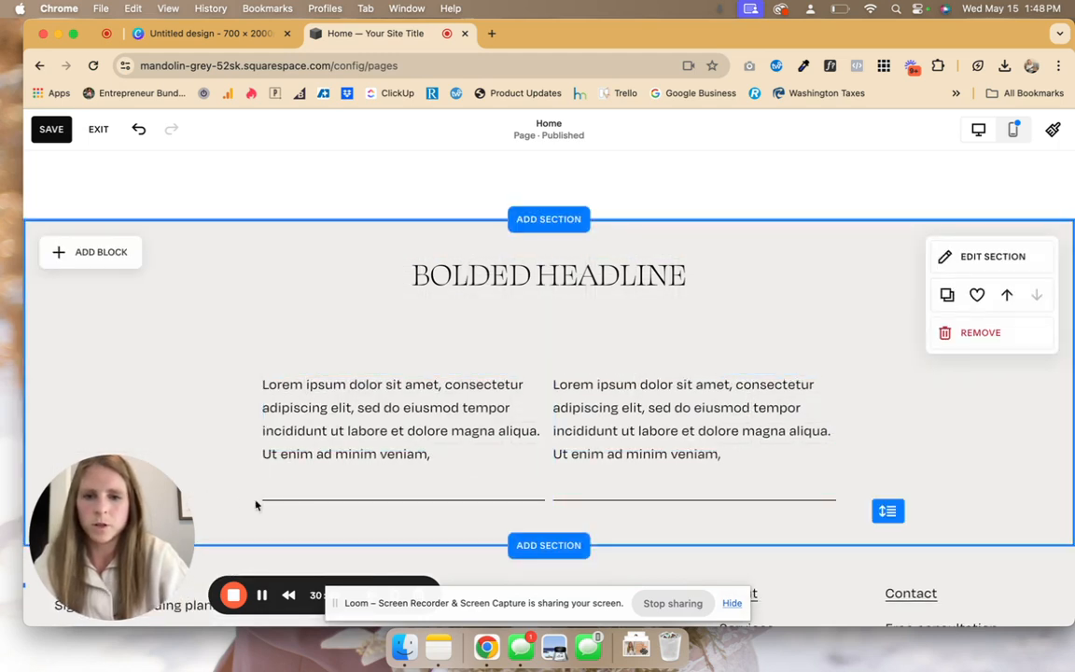
pyautogui.click(700, 499)
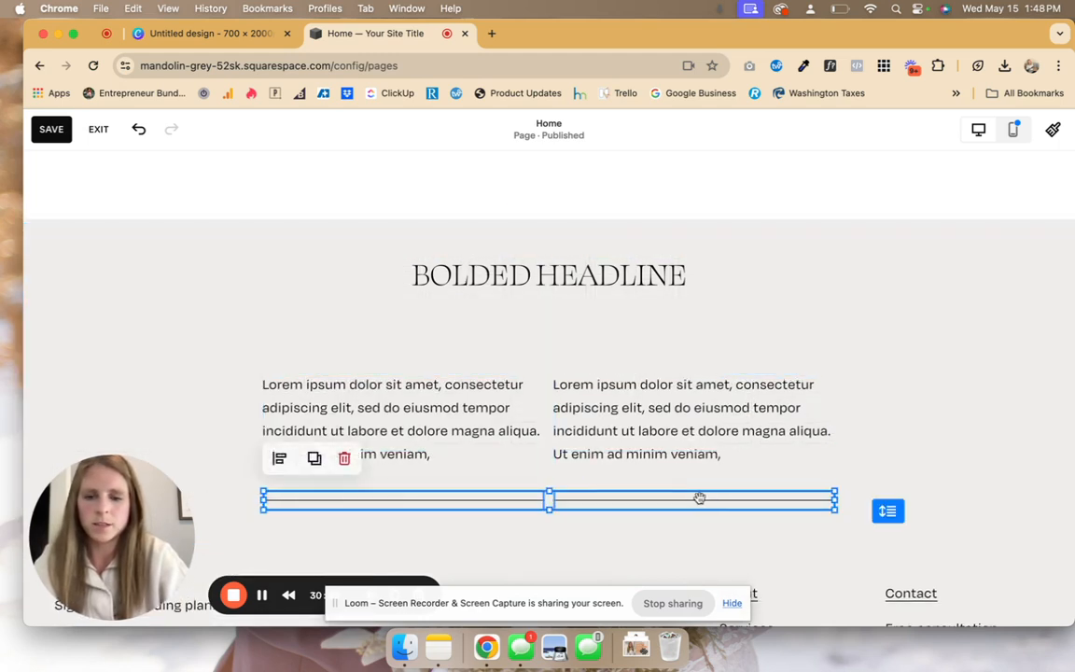
pyautogui.click(314, 458)
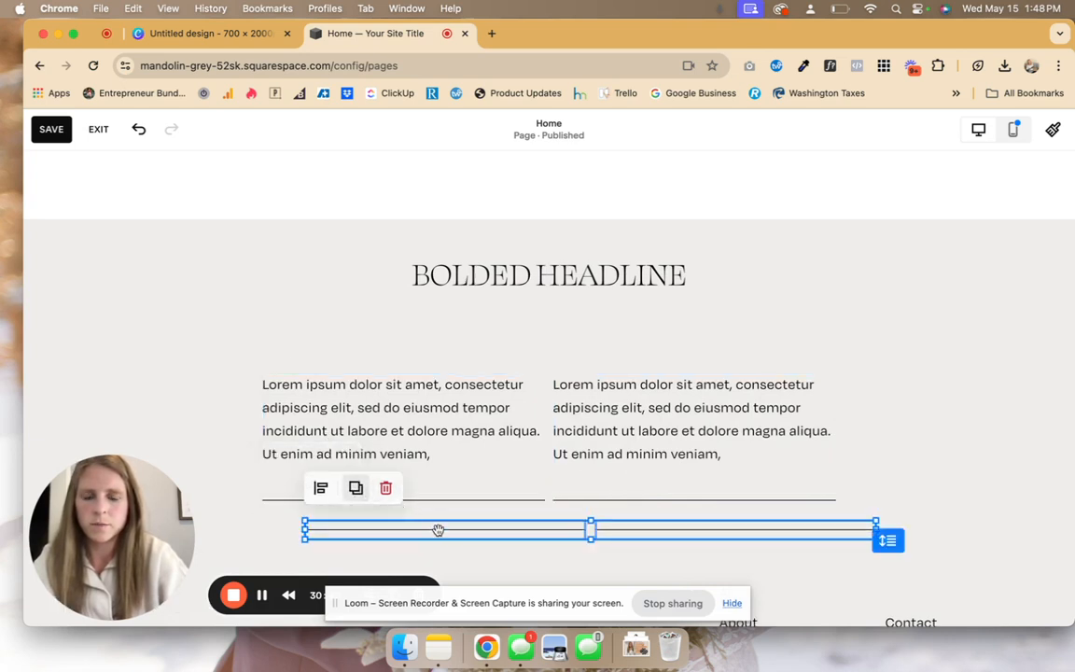
pyautogui.moveTo(425, 351); pyautogui.dragTo(402, 353)
pyautogui.click(906, 426)
# - Duplicate both text columns with their lower lines and align the copies directly beneath the originals as a second row
pyautogui.scroll(-1, 906, 426)
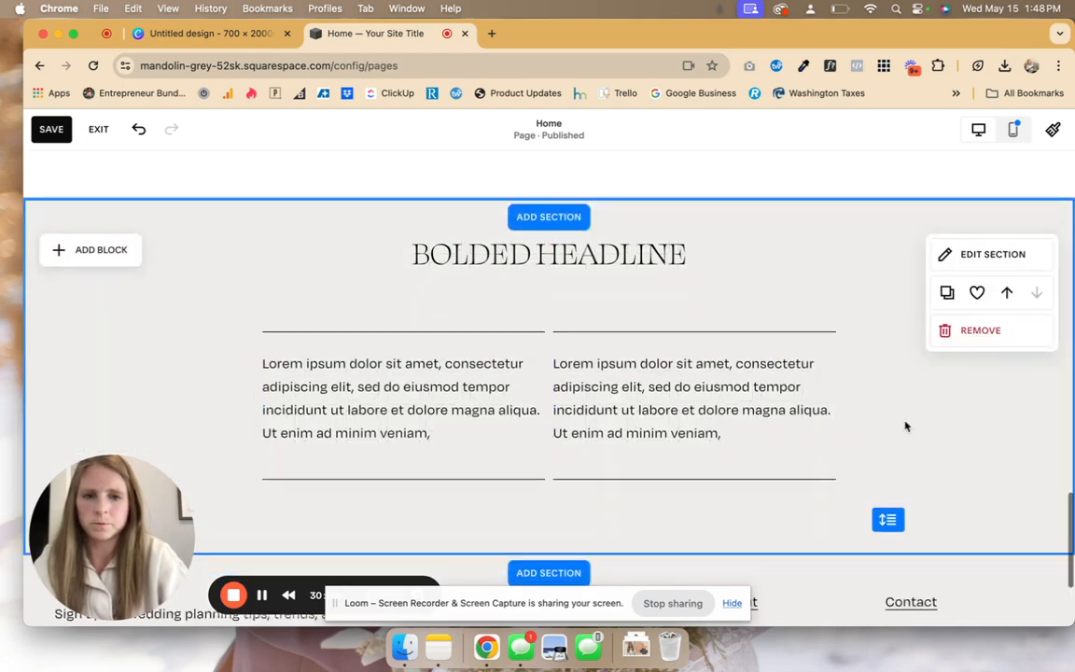
pyautogui.moveTo(881, 343); pyautogui.dragTo(295, 466)
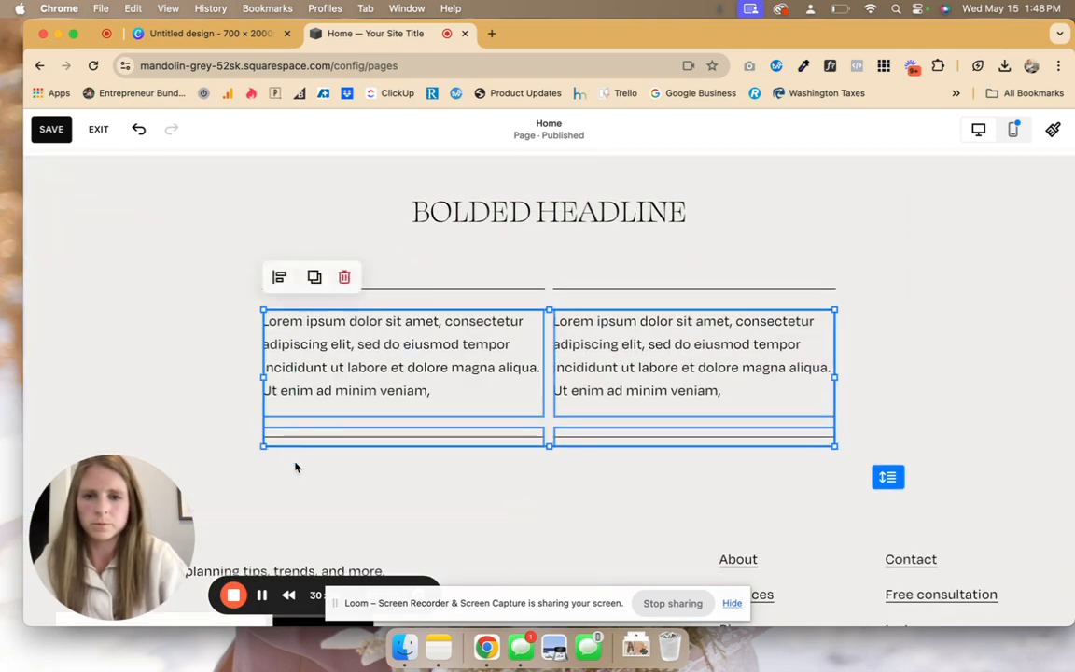
pyautogui.click(315, 280)
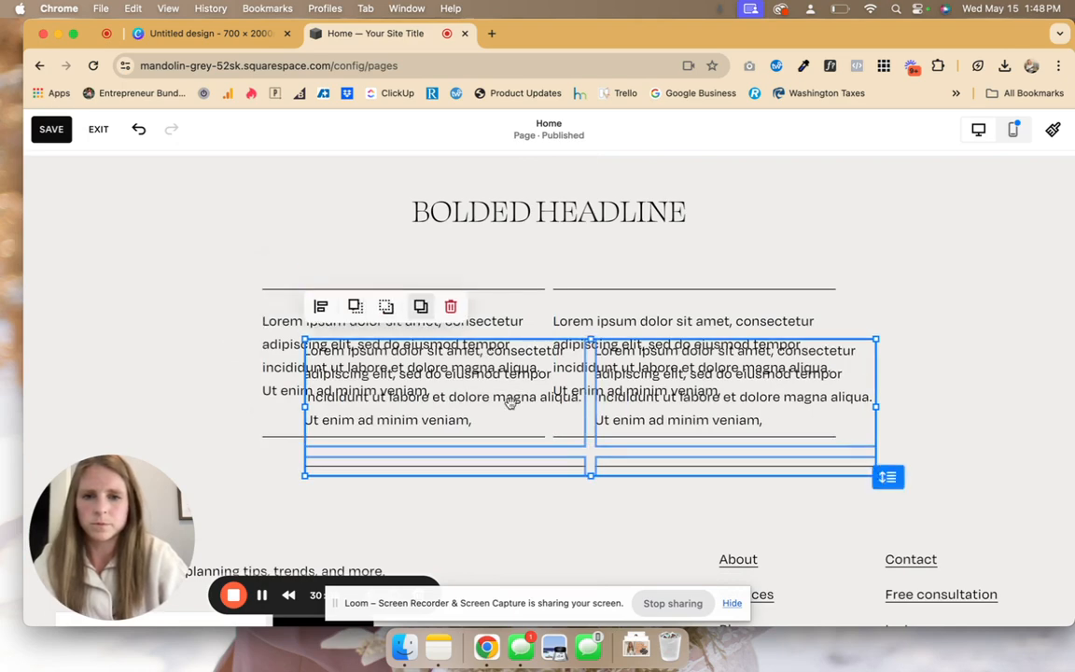
pyautogui.scroll(-3, 511, 408)
pyautogui.moveTo(481, 325); pyautogui.dragTo(452, 397)
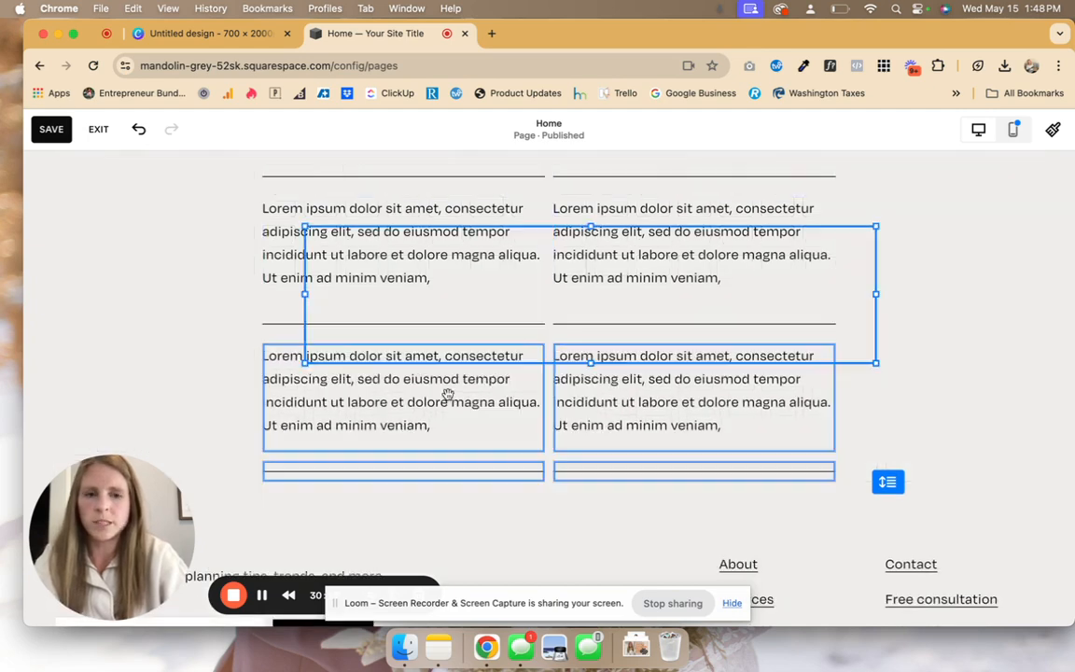
pyautogui.scroll(-3, 970, 328)
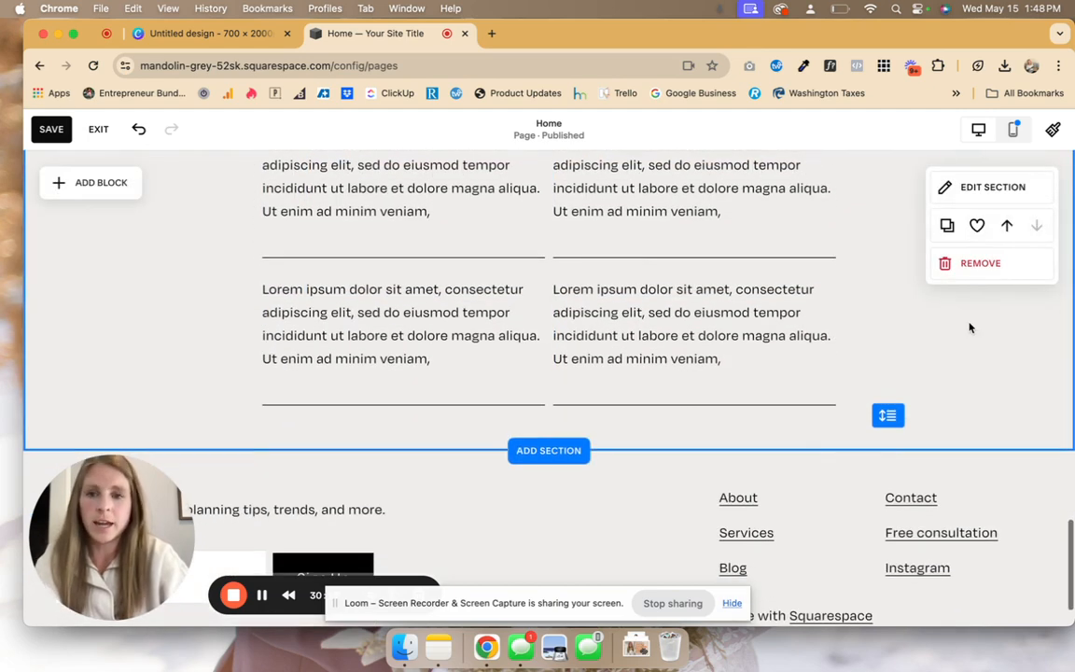
# - Widen the gap between the columns by moving the right column's texts and lines rightward and the left column's leftward
pyautogui.scroll(3, 970, 327)
pyautogui.scroll(2, 970, 328)
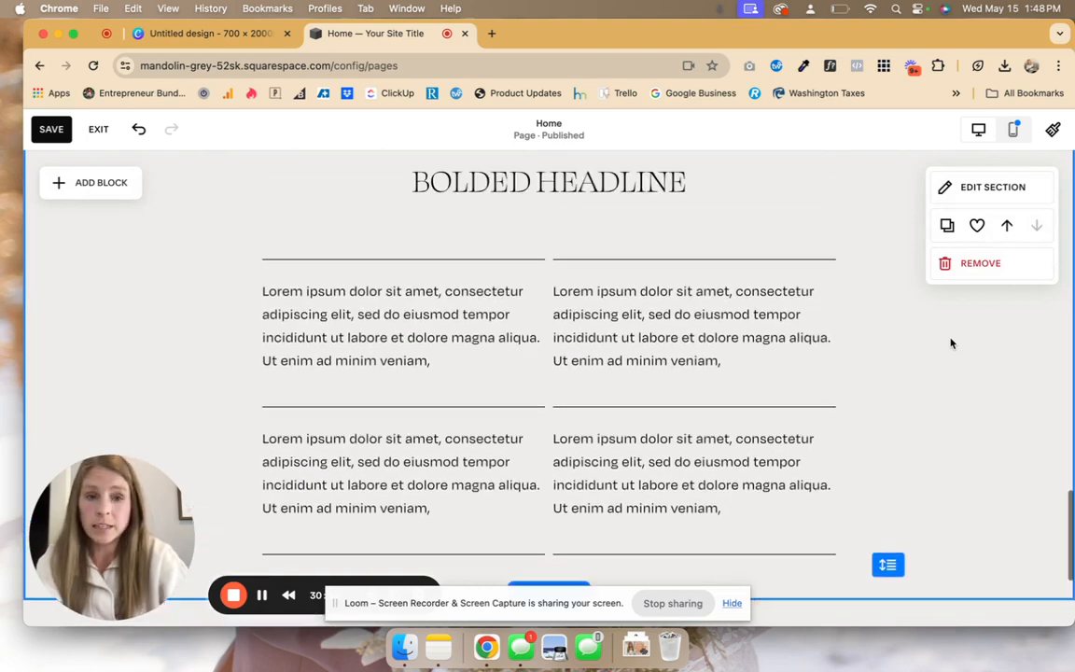
pyautogui.moveTo(871, 249); pyautogui.dragTo(619, 563)
pyautogui.moveTo(698, 437); pyautogui.dragTo(696, 433)
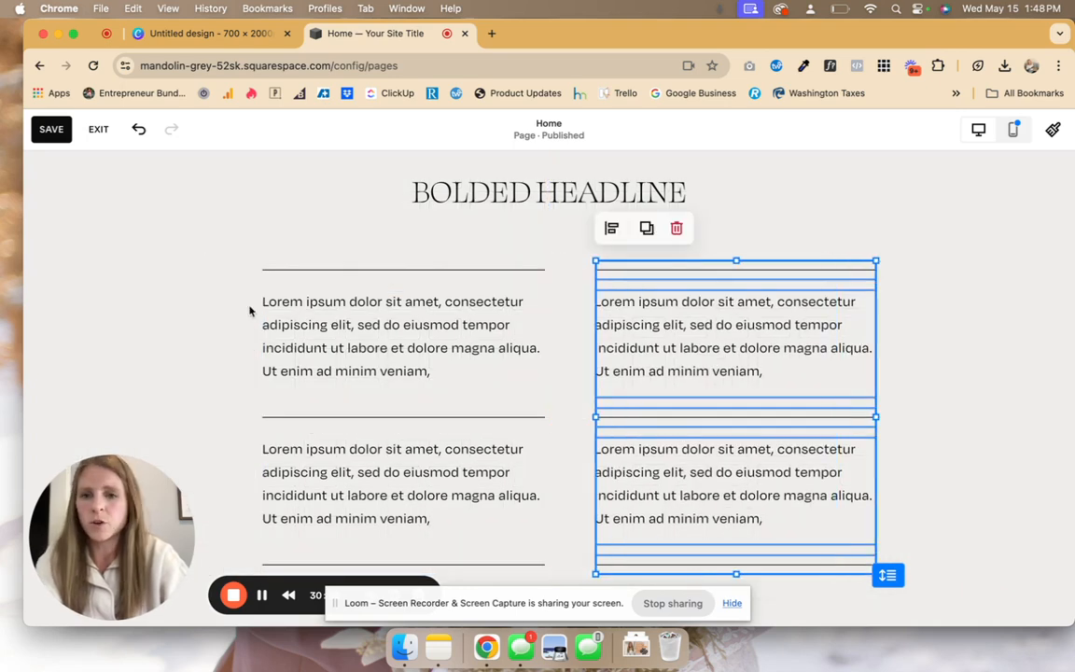
pyautogui.moveTo(194, 245); pyautogui.dragTo(421, 579)
pyautogui.moveTo(473, 446); pyautogui.dragTo(421, 445)
pyautogui.click(976, 409)
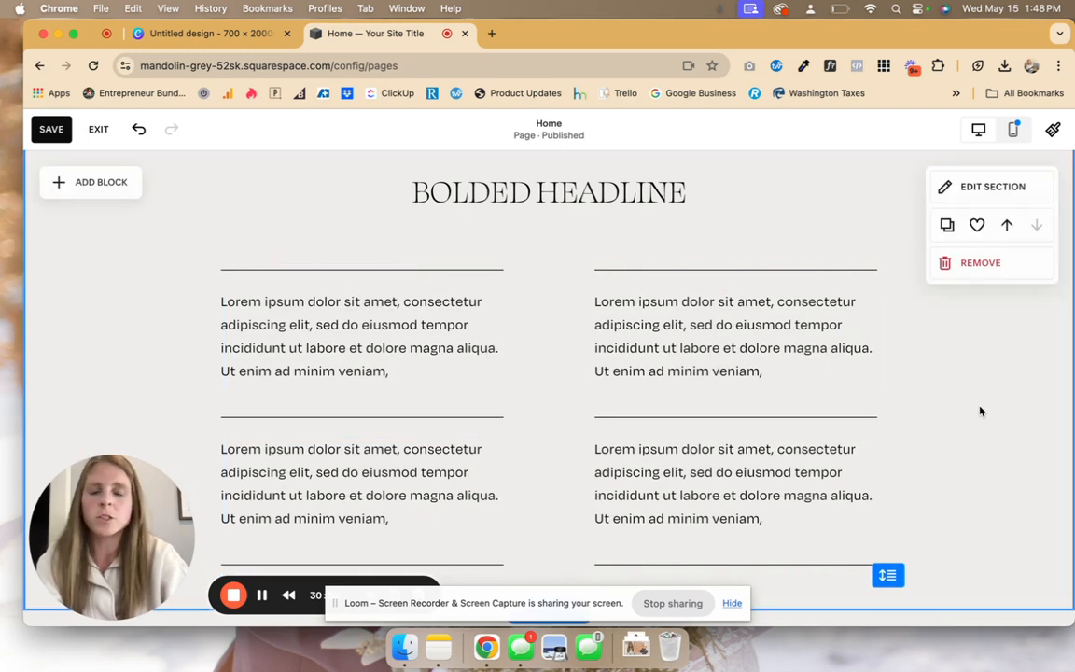
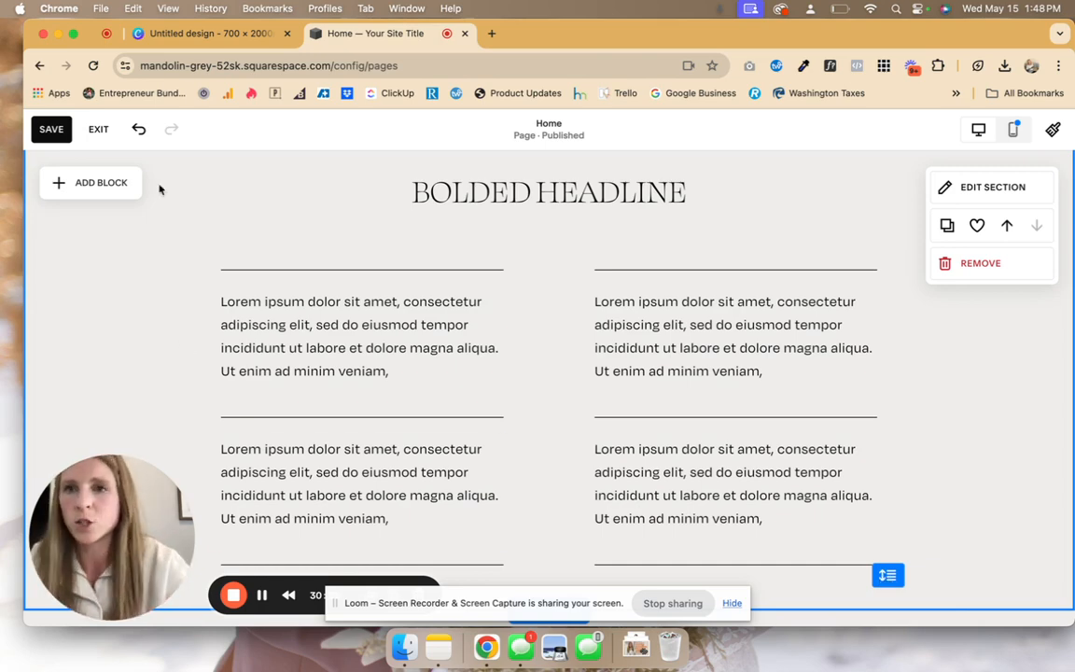
# - Check the call-to-action banner on page 2 of the Canva mockup, and duplicate the hero section of the Squarespace home page
pyautogui.click(220, 41)
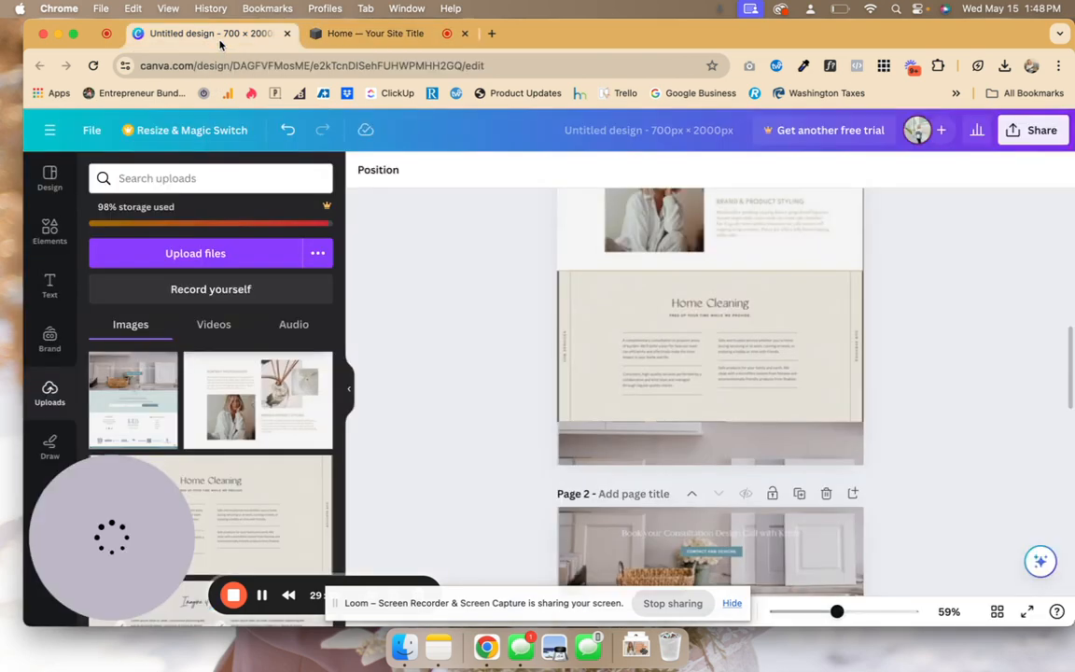
pyautogui.scroll(-5, 811, 328)
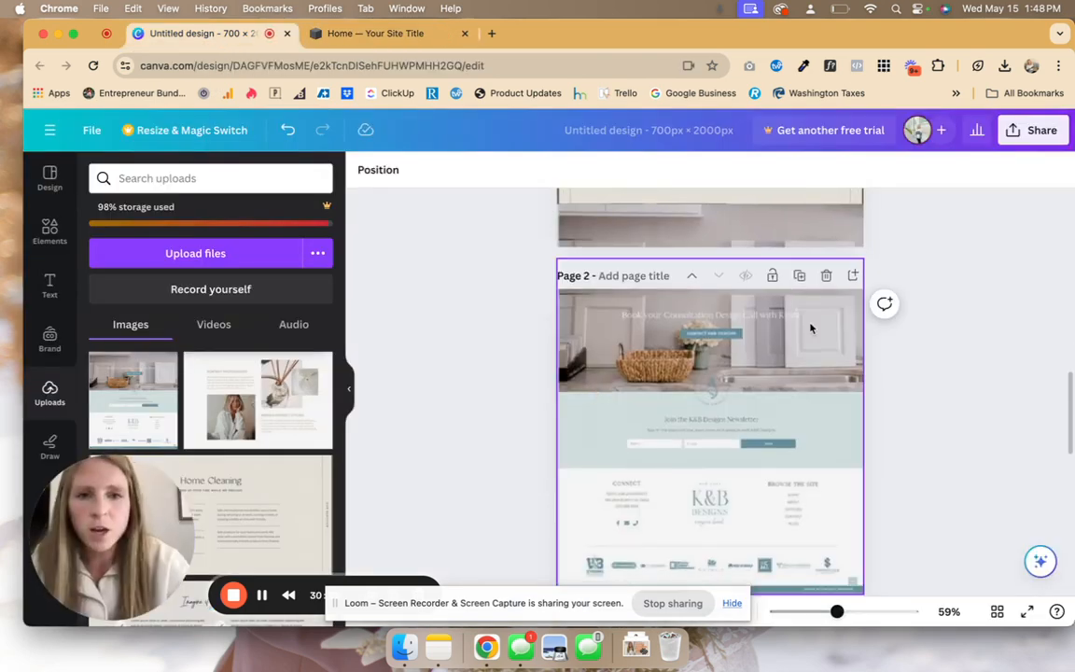
pyautogui.click(383, 34)
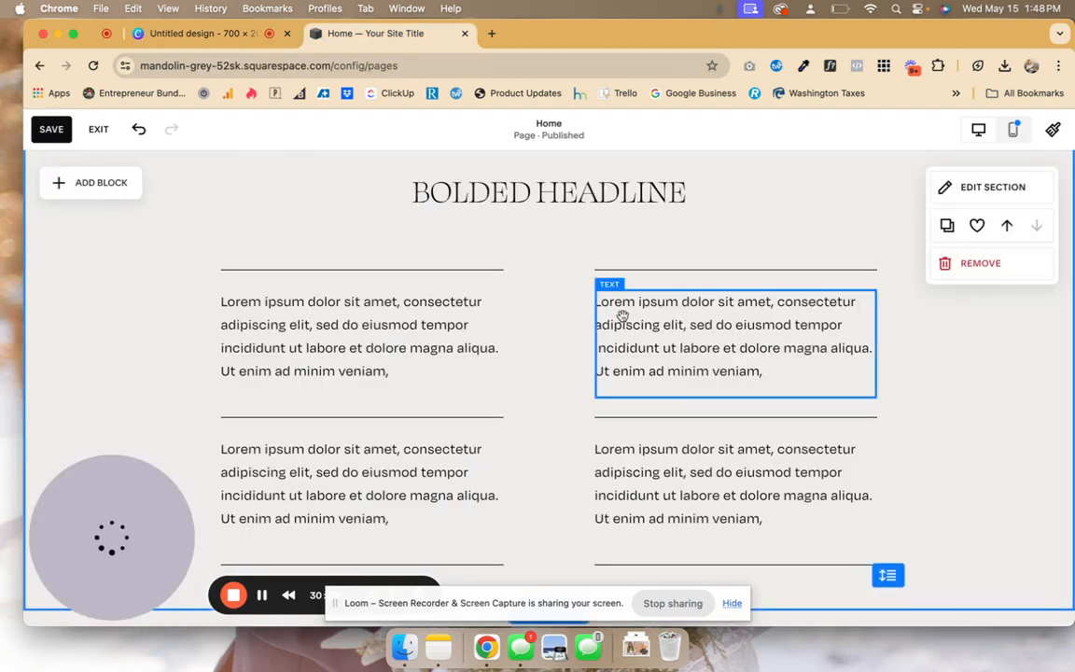
pyautogui.scroll(-3, 621, 316)
pyautogui.scroll(10, 621, 316)
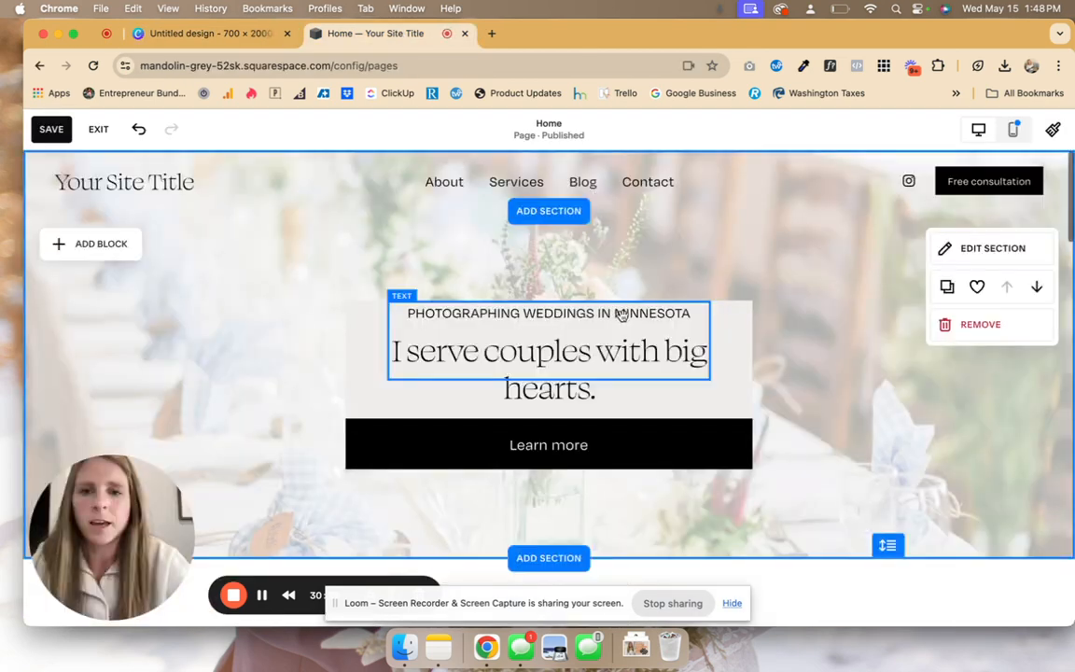
pyautogui.click(948, 287)
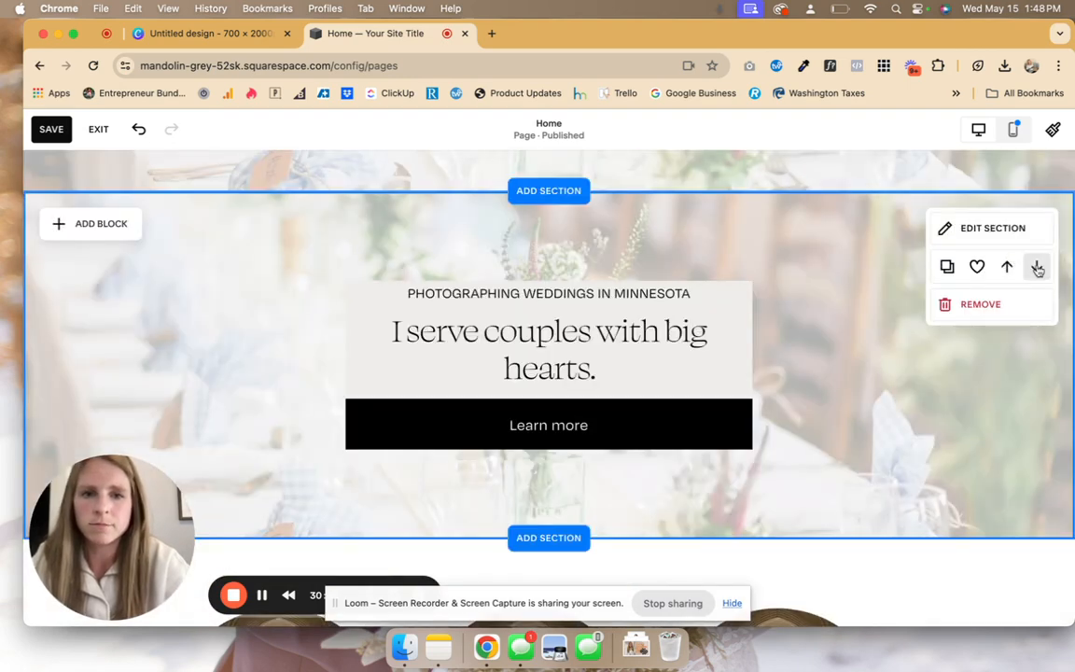
# - Move the copied hero section down past all other sections so it sits directly above the footer
pyautogui.click(1038, 268)
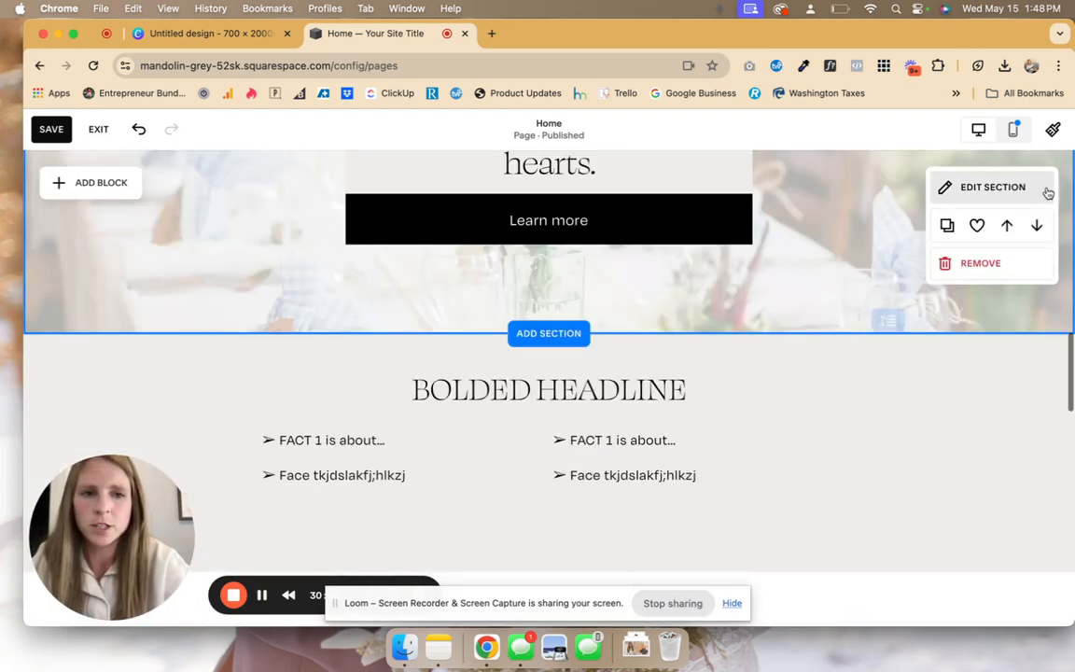
pyautogui.click(1038, 222)
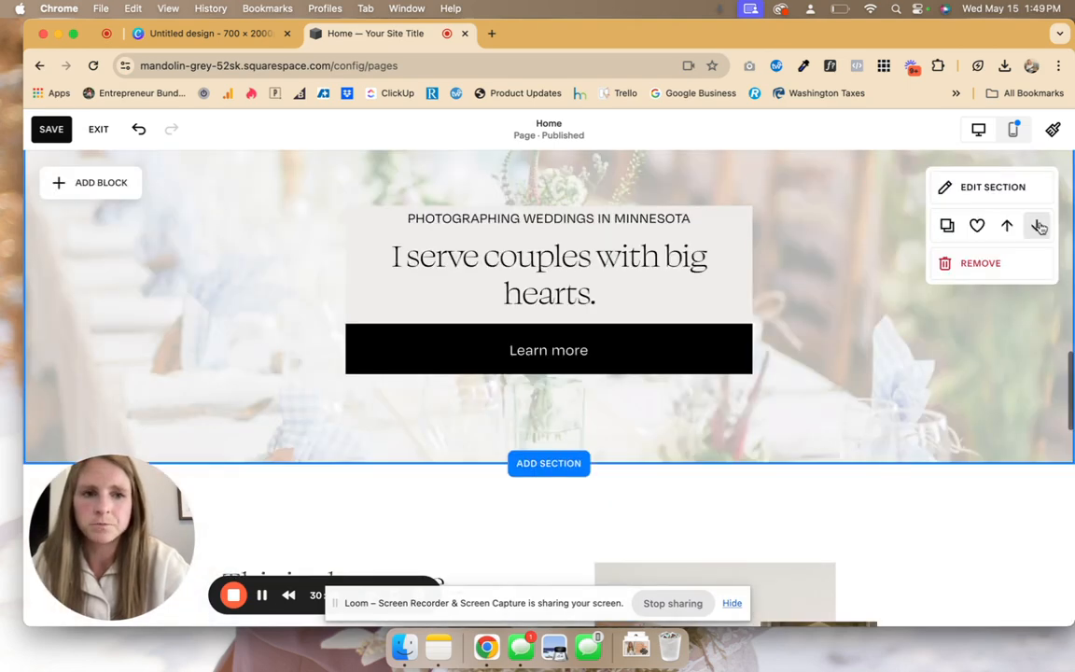
pyautogui.click(1037, 223)
pyautogui.scroll(-4, 1042, 228)
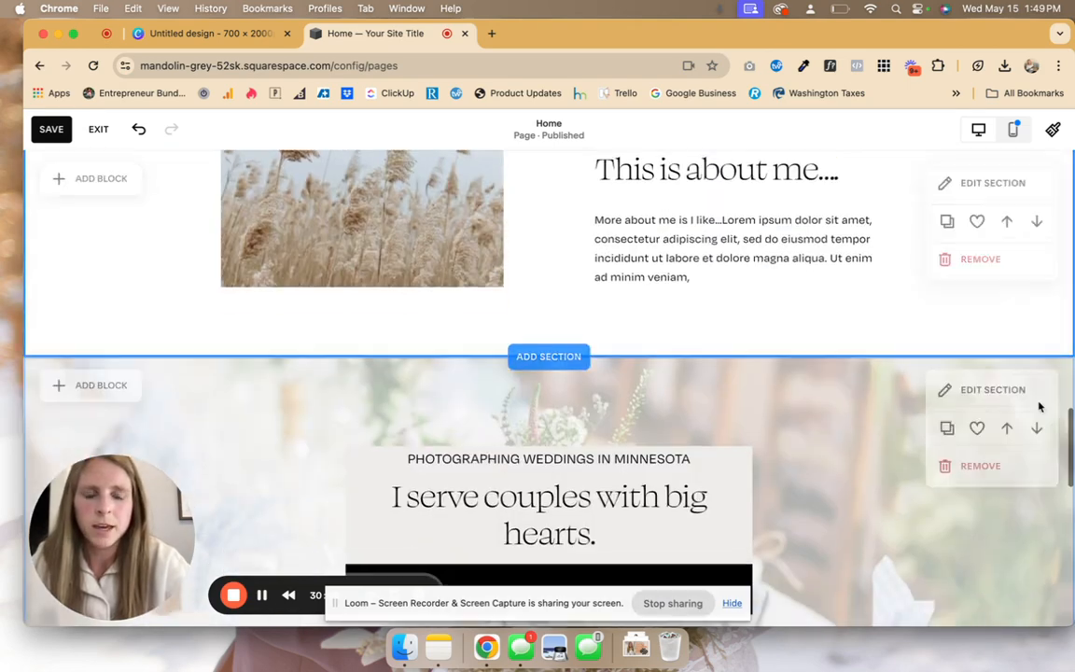
pyautogui.scroll(-5, 1040, 407)
pyautogui.scroll(4, 1040, 407)
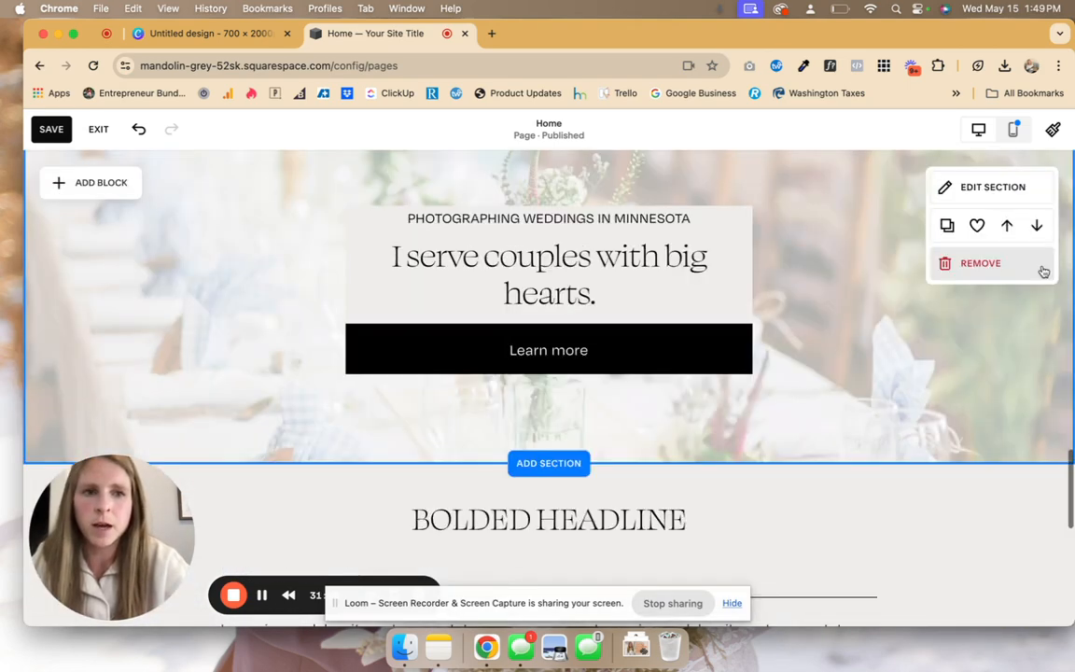
pyautogui.click(1038, 224)
pyautogui.scroll(-8, 1041, 226)
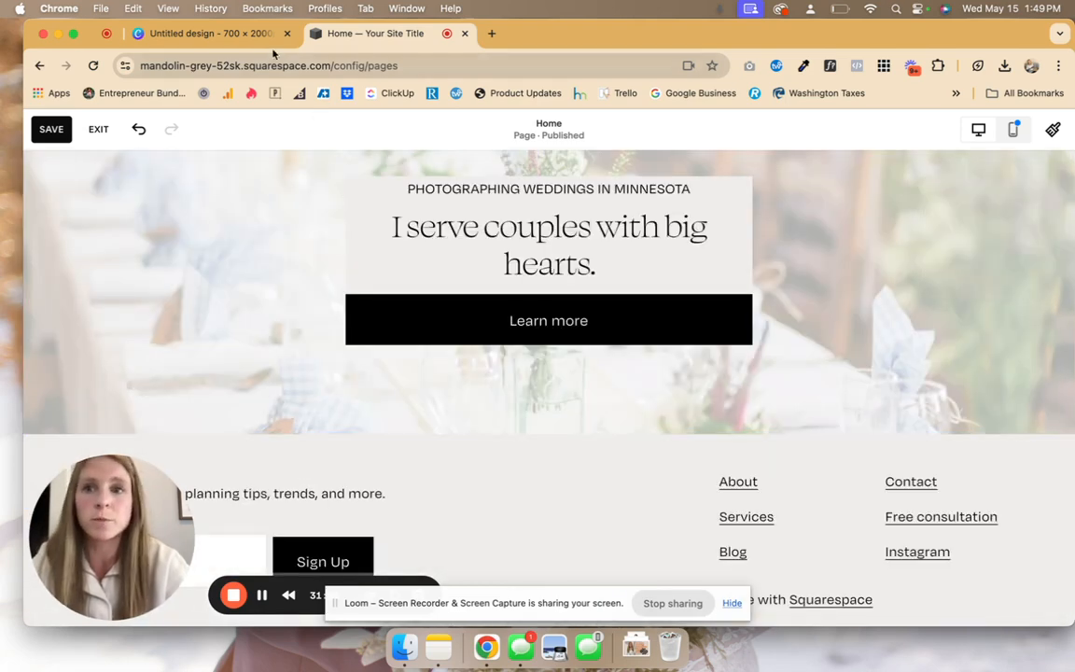
# - Compare the copied hero section and its "Learn more" button with the consultation banner on page 2 of the Canva mockup
pyautogui.click(265, 34)
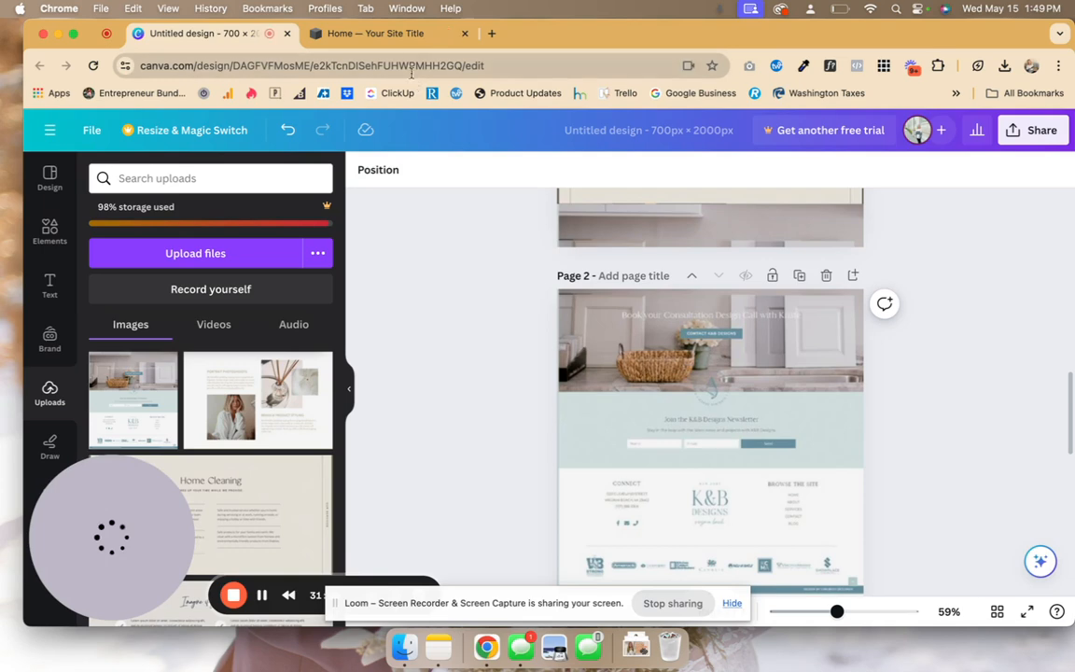
pyautogui.click(393, 37)
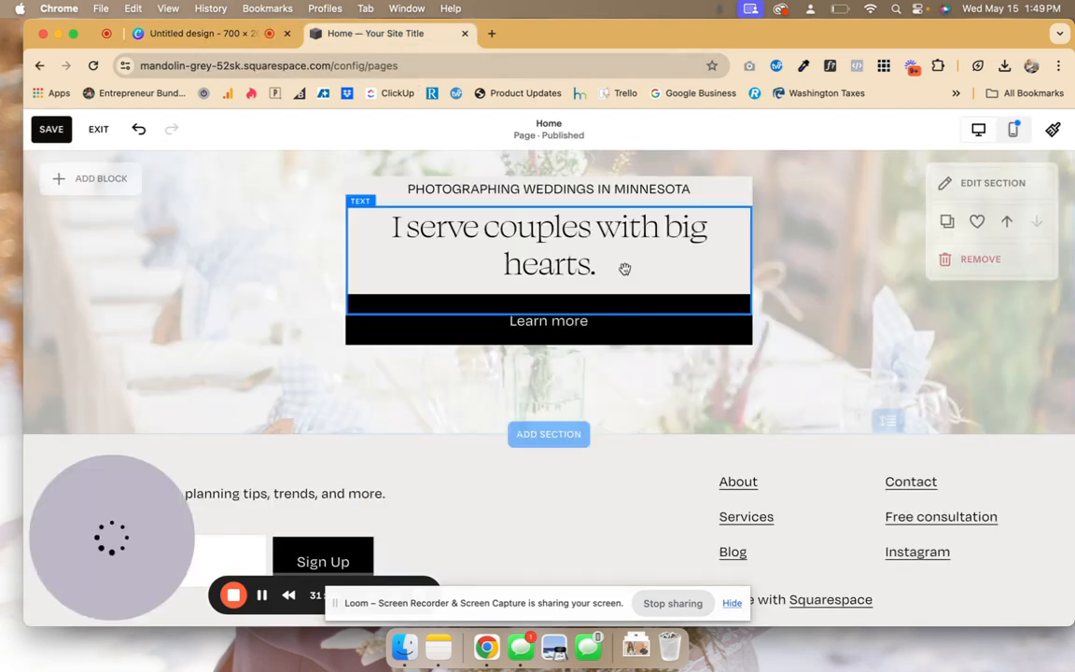
pyautogui.click(562, 321)
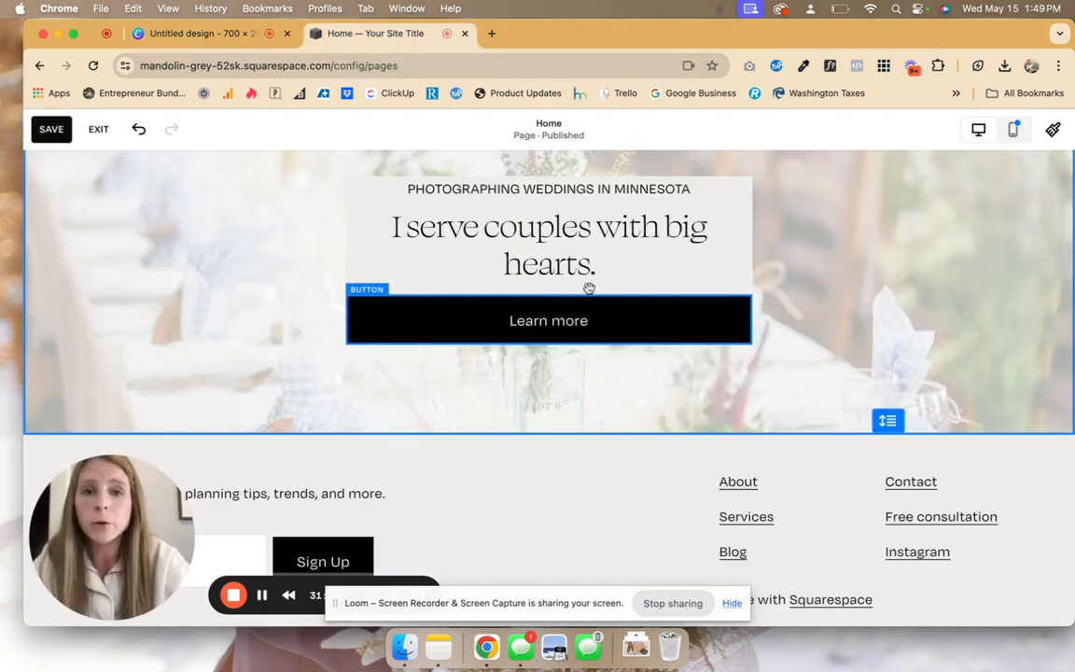
pyautogui.click(212, 41)
pyautogui.scroll(-1, 714, 286)
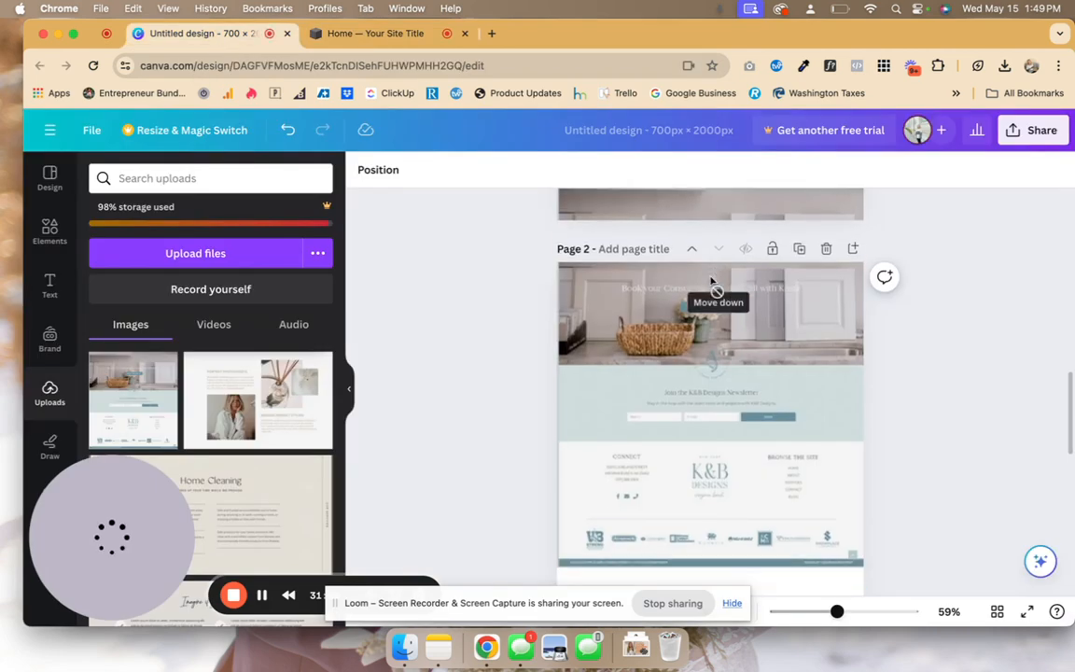
pyautogui.click(472, 39)
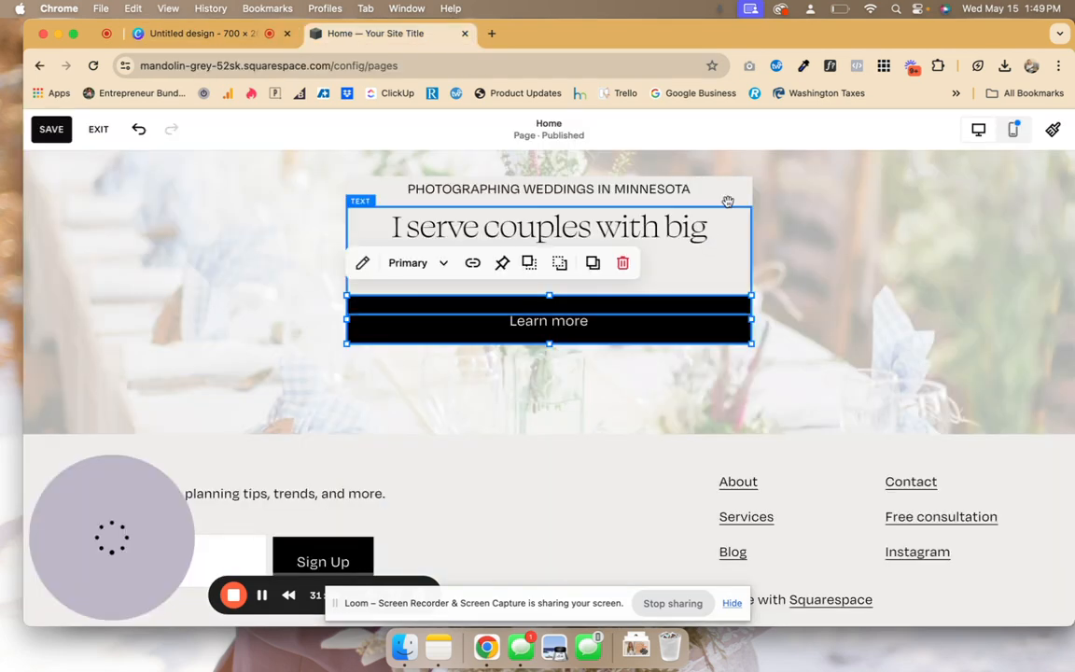
# - Delete the background shape and the "PHOTOGRAPHING WEDDINGS IN MINNESOTA" line from the copied hero section
pyautogui.click(728, 202)
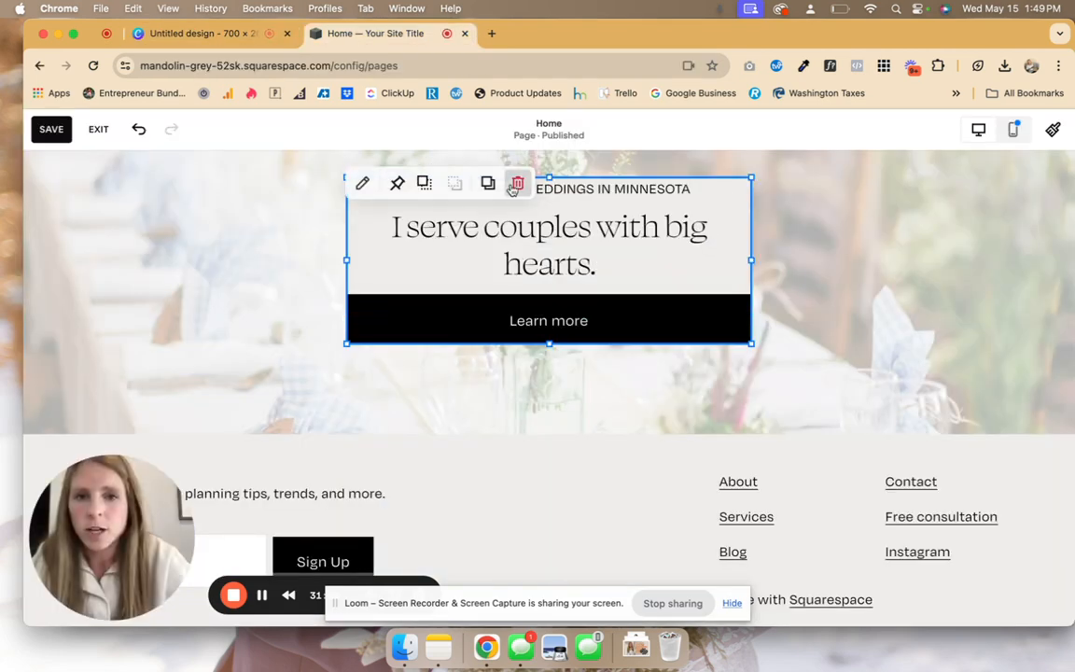
pyautogui.press('Escape')
pyautogui.click(551, 191)
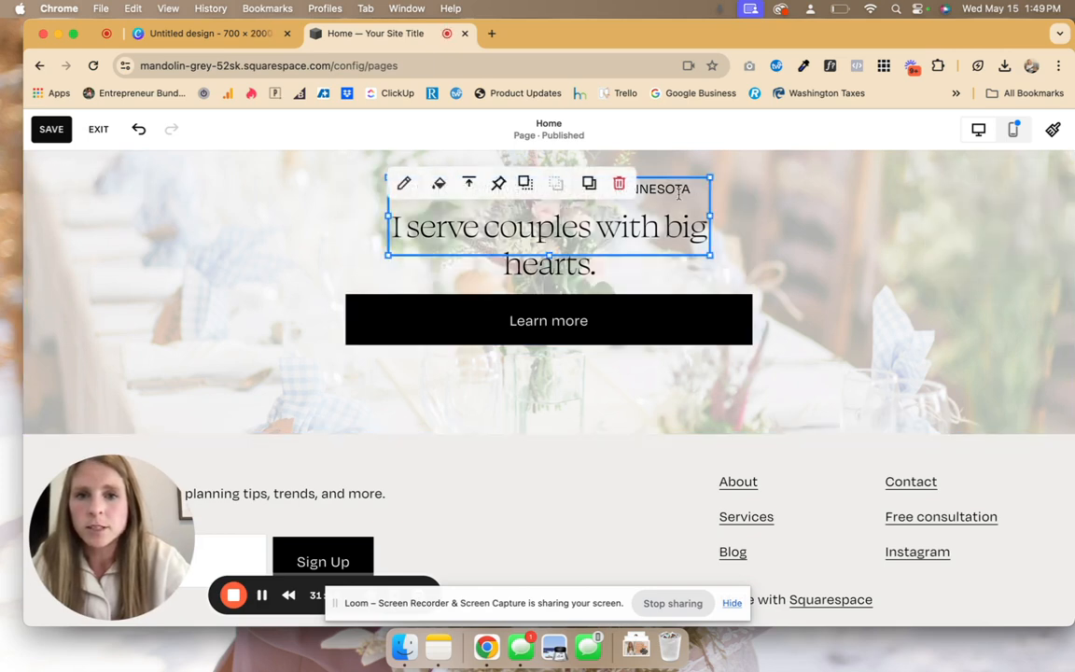
pyautogui.click(617, 185)
# - Replace the copied hero section's heading with "~ Let's Chat ~"
pyautogui.tripleClick(530, 230)
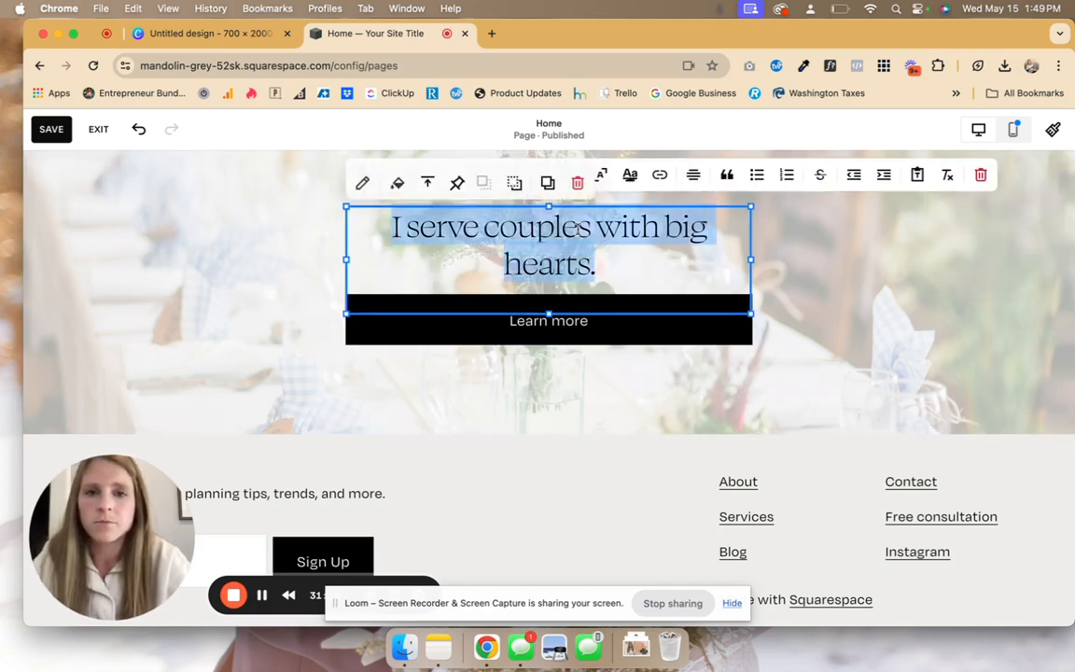
pyautogui.write("Let's Chat~!")
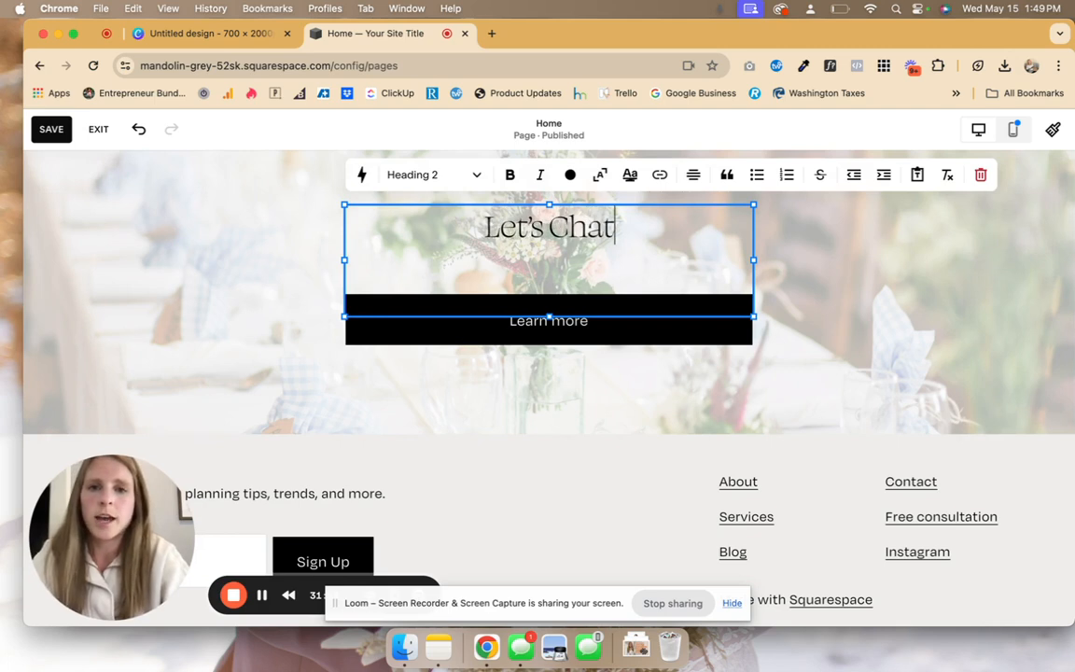
pyautogui.press('BackSpace')
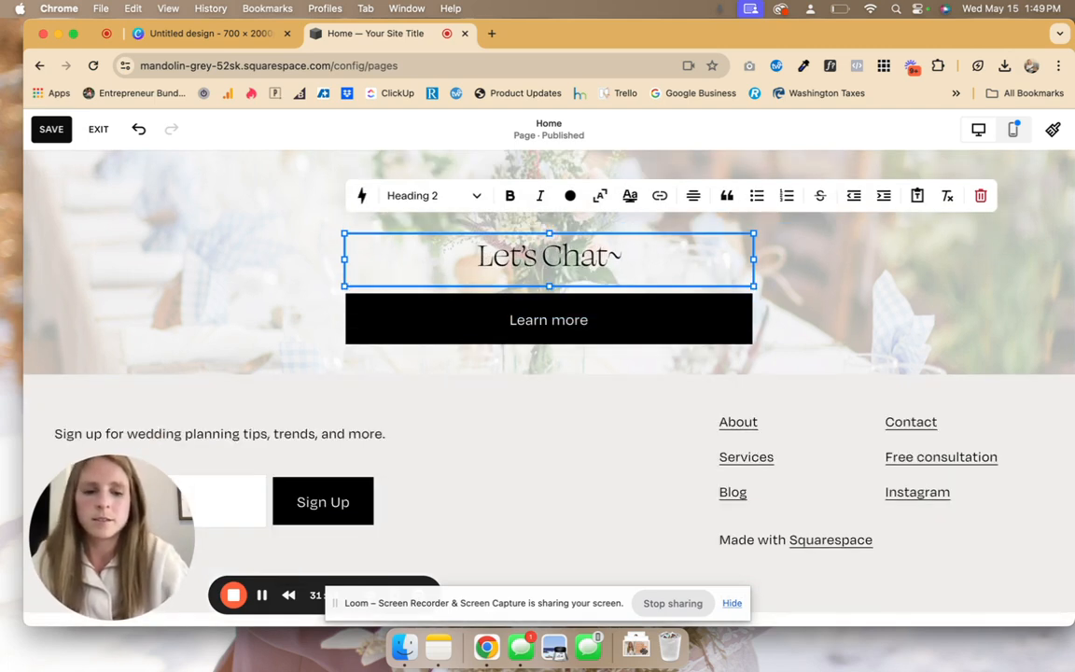
pyautogui.press('Left')
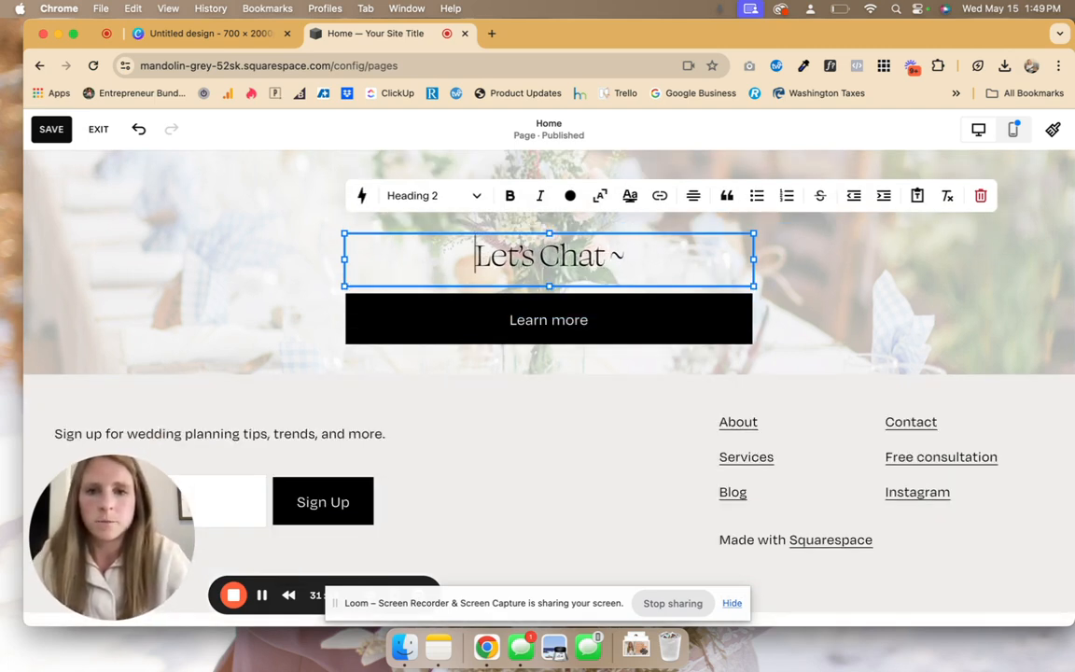
pyautogui.write('~')
pyautogui.press('BackSpace')
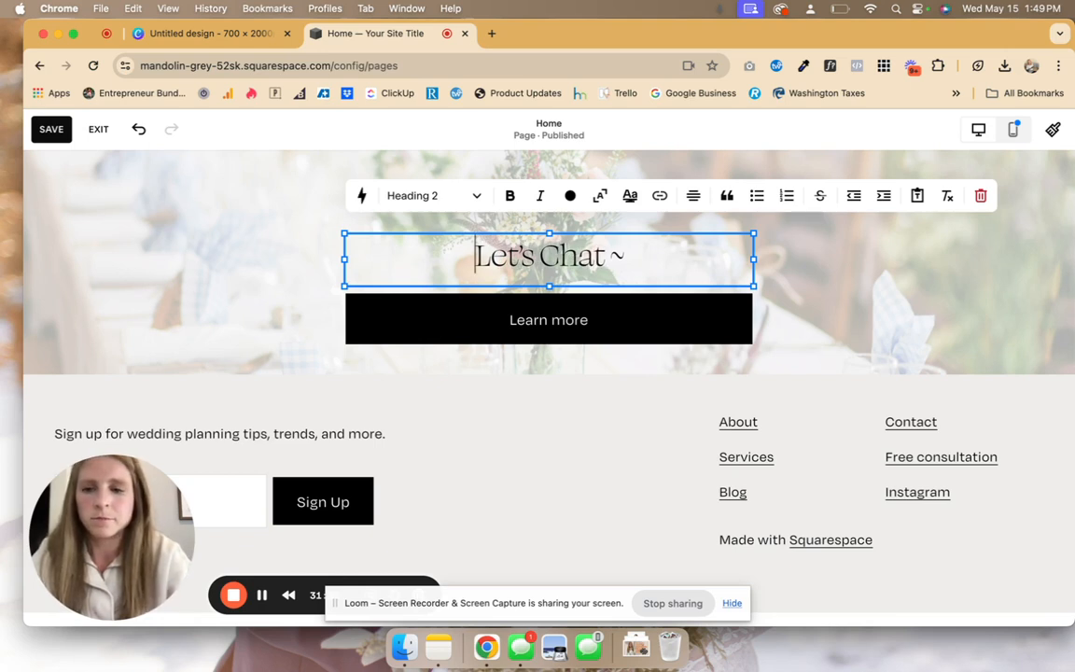
pyautogui.write('~')
pyautogui.click(936, 272)
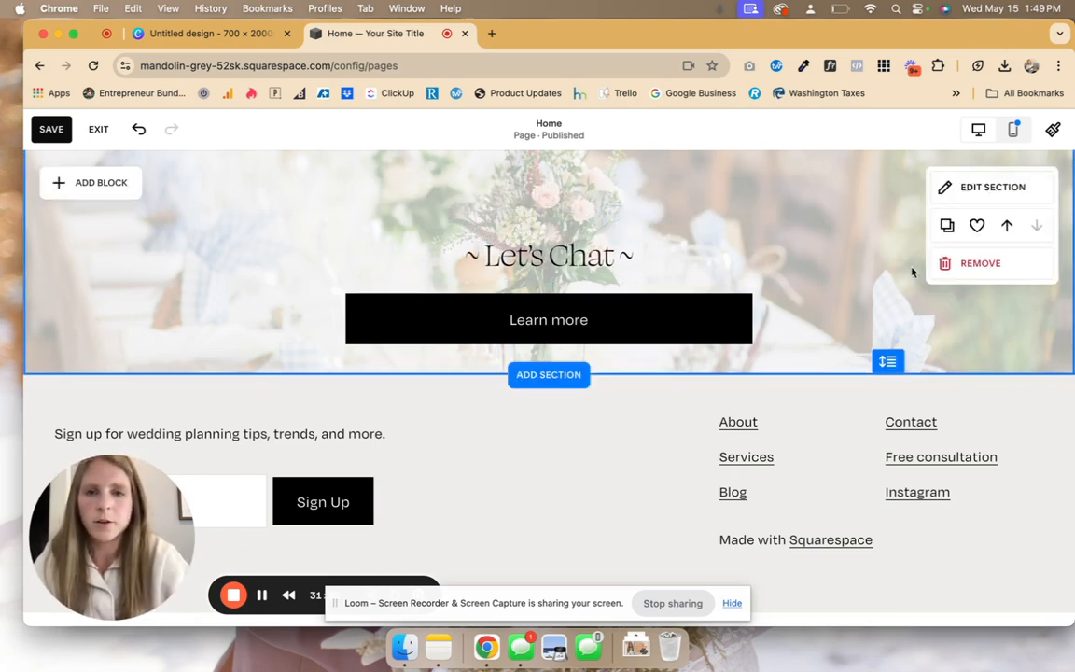
# - Narrow the "Learn more" button, move it slightly lower under the heading, and extend the section's height below it
pyautogui.click(669, 311)
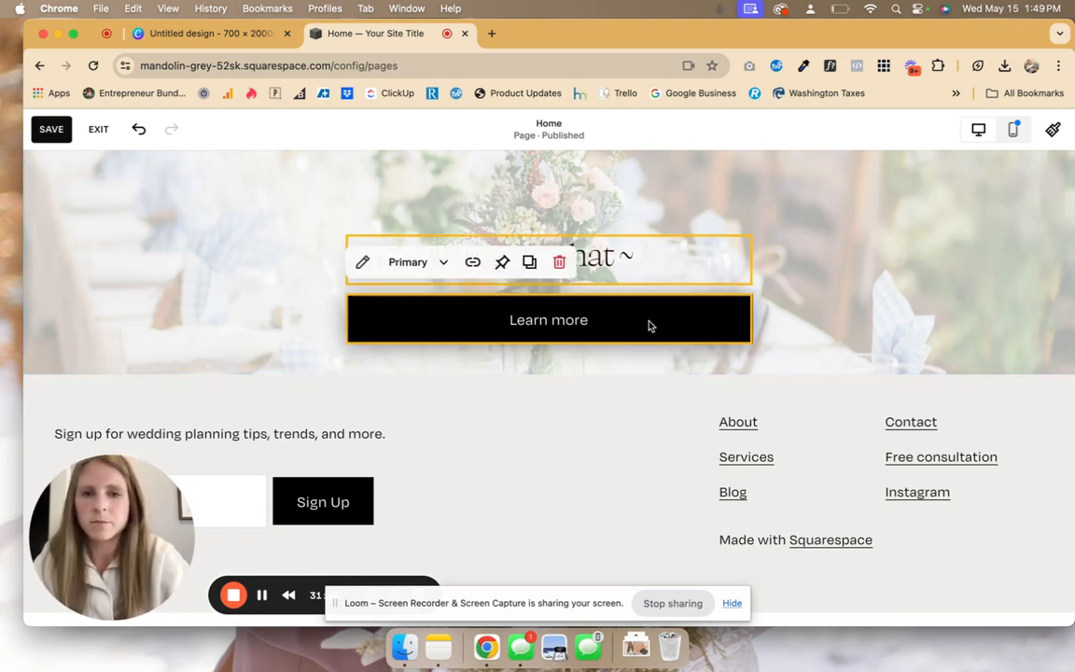
pyautogui.moveTo(752, 319); pyautogui.dragTo(702, 303)
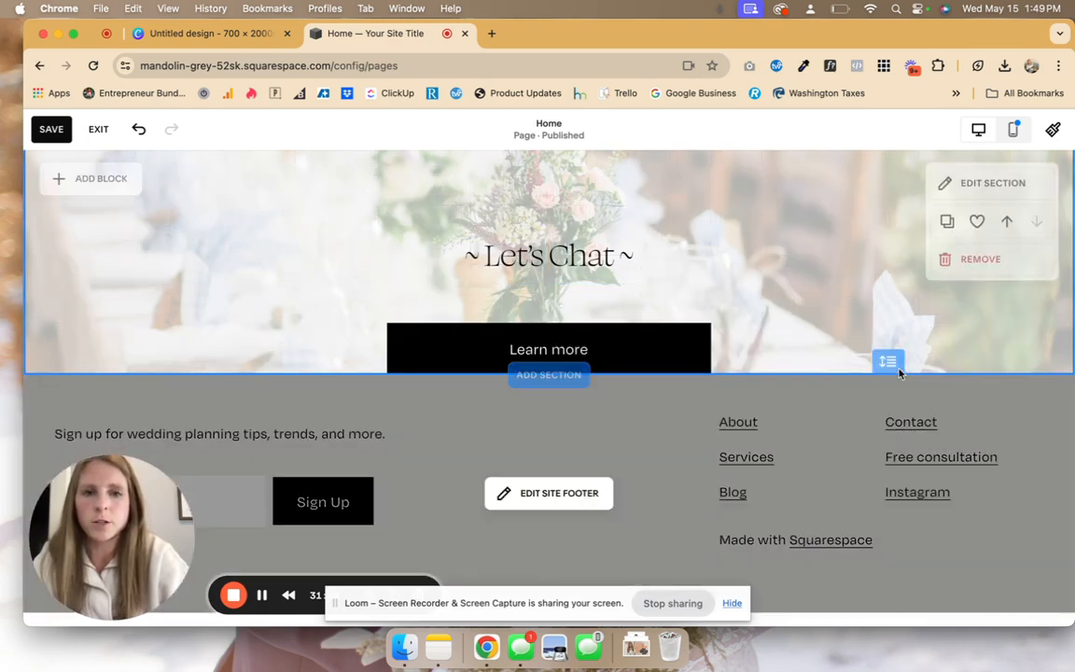
pyautogui.moveTo(901, 374); pyautogui.dragTo(894, 432)
pyautogui.scroll(1, 255, 280)
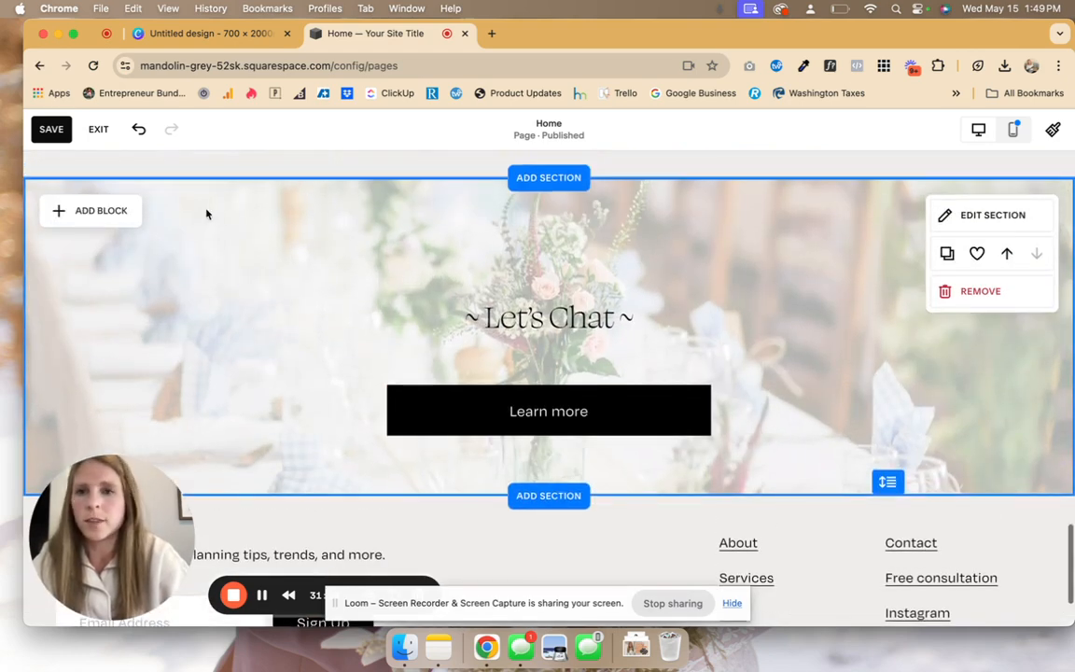
# - Check what follows the consultation banner in the Canva mockup, and add a blank section below the "Let's Chat" banner in Squarespace
pyautogui.click(209, 34)
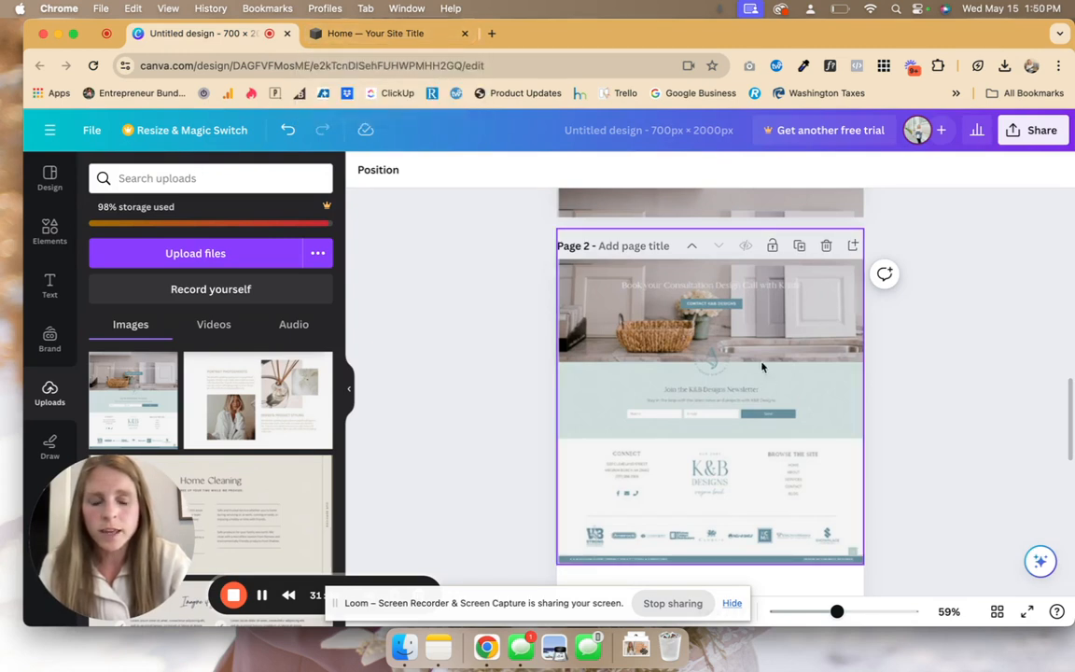
pyautogui.click(428, 34)
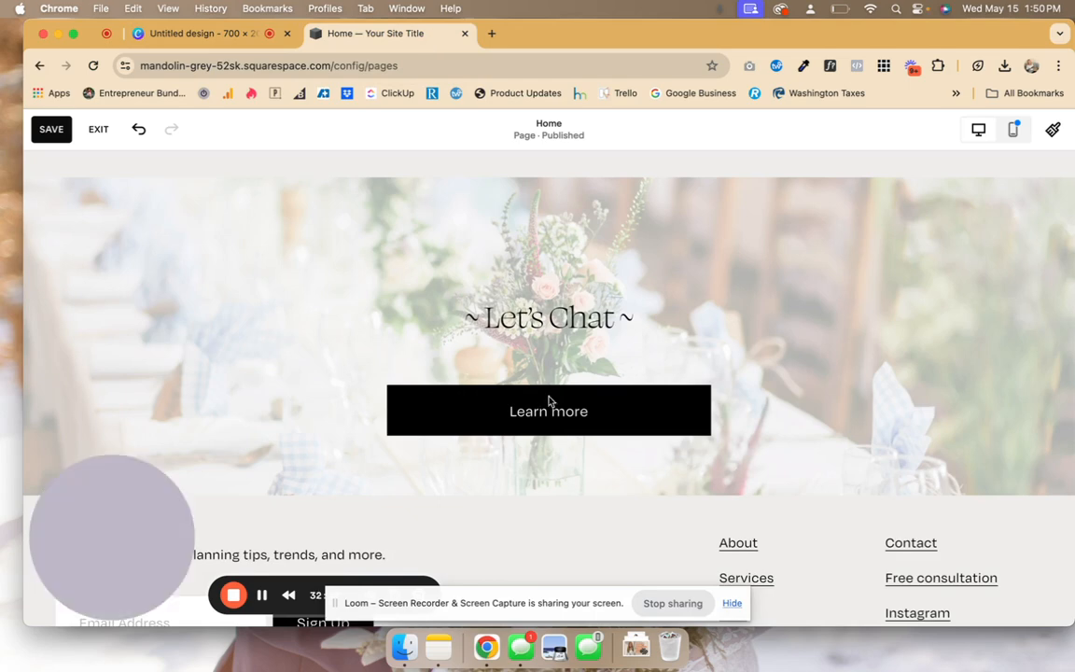
pyautogui.scroll(-2, 549, 401)
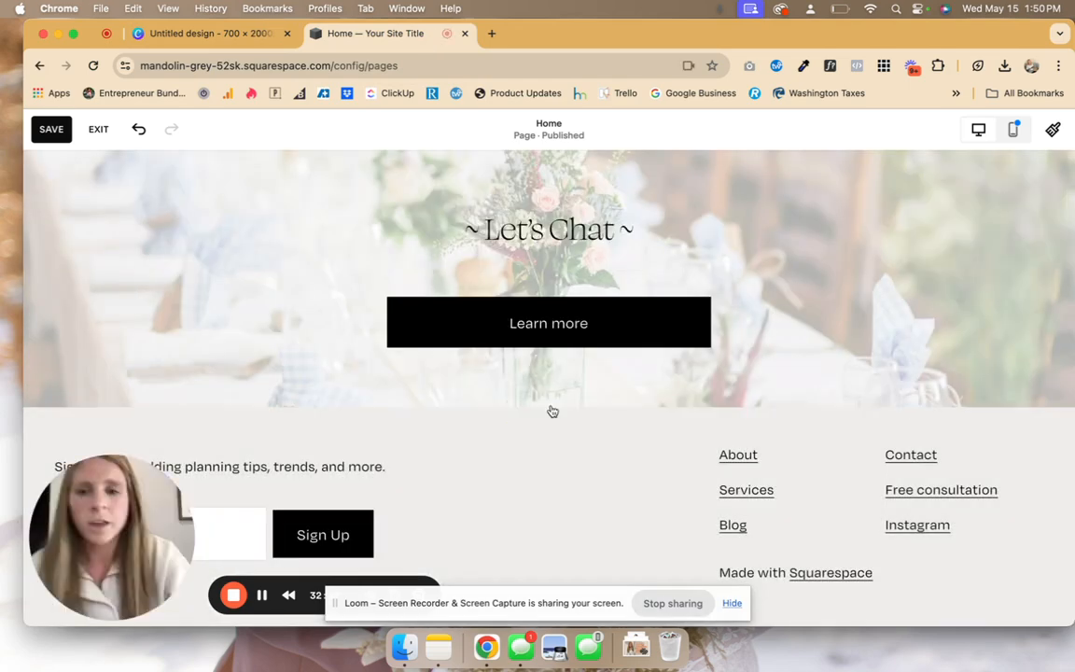
pyautogui.click(553, 411)
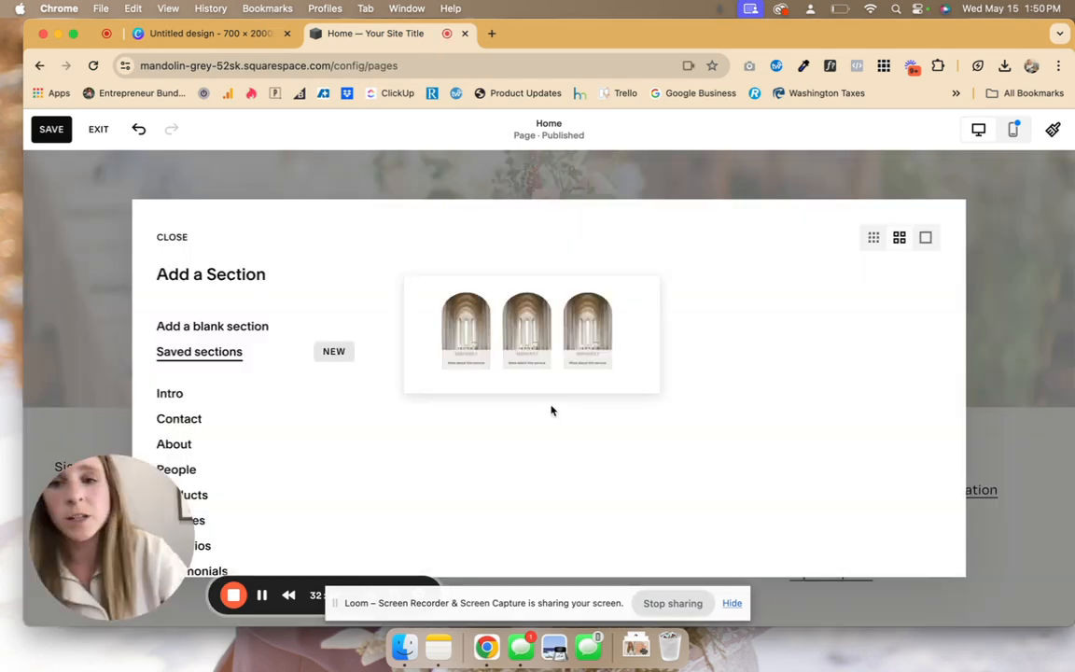
pyautogui.click(224, 329)
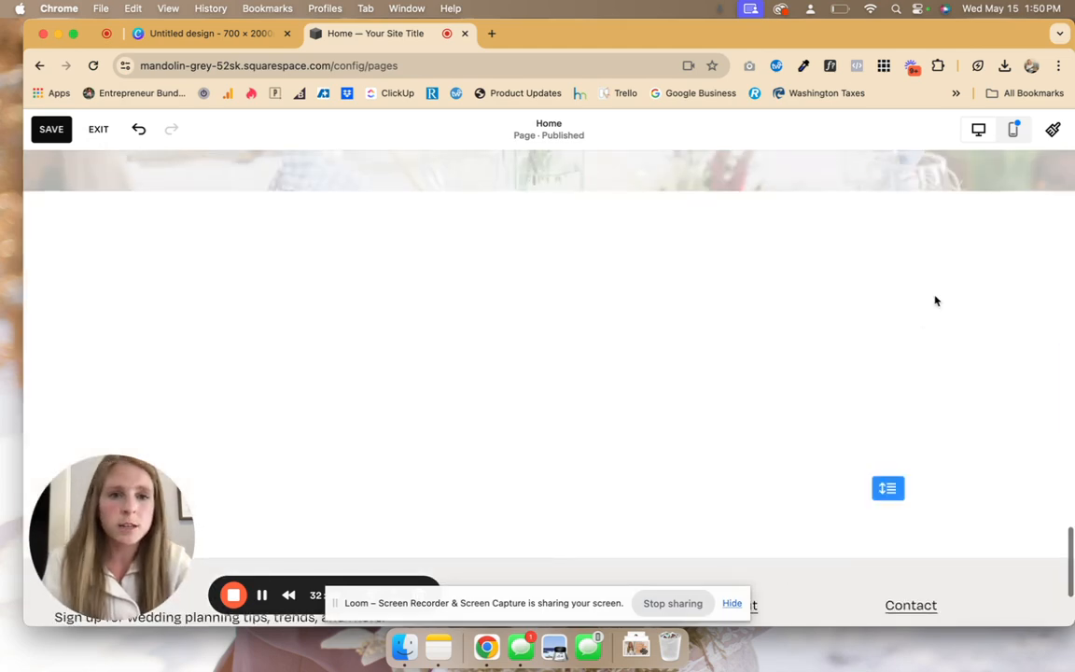
# - Apply the Bright 2 color theme to the new blank section
pyautogui.click(966, 228)
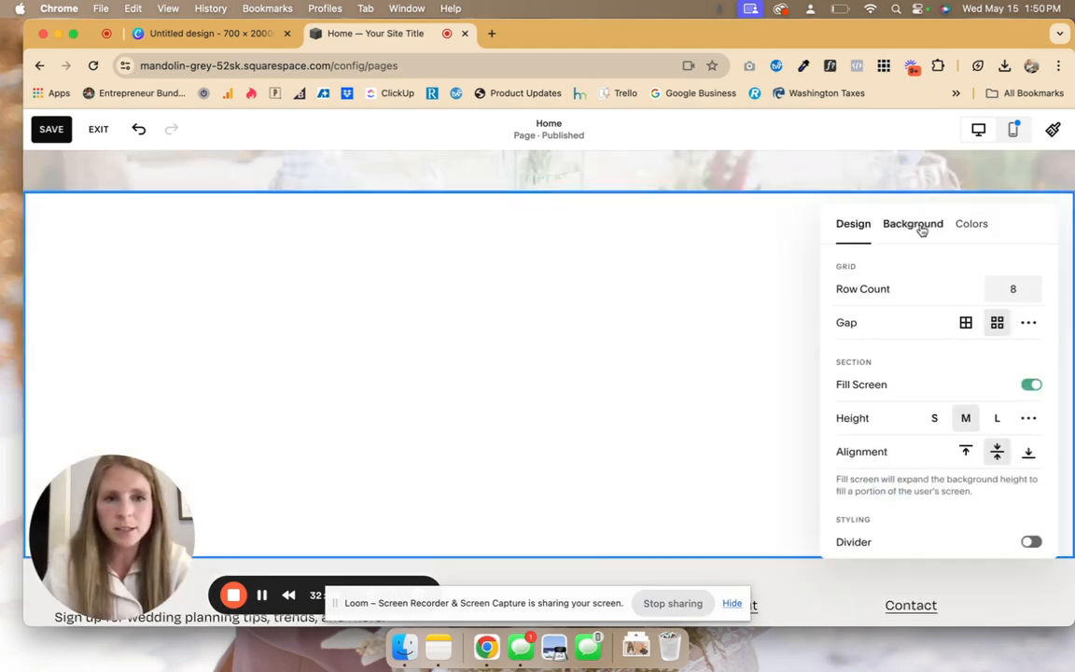
pyautogui.click(921, 228)
pyautogui.click(971, 226)
pyautogui.scroll(-3, 946, 474)
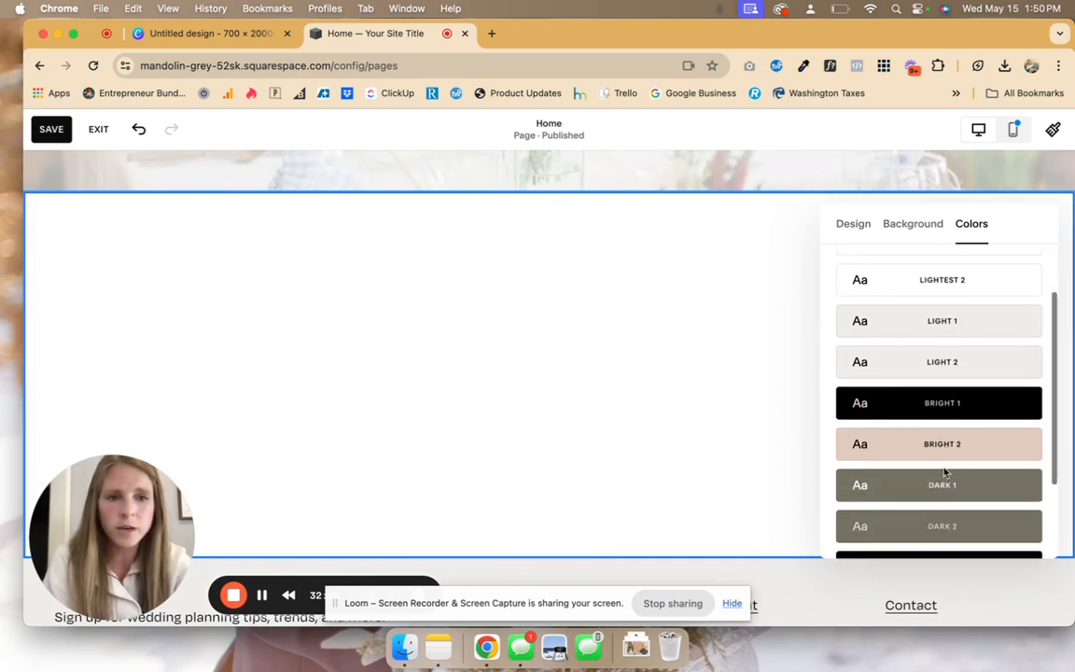
pyautogui.click(919, 443)
pyautogui.click(640, 354)
pyautogui.scroll(4, 640, 354)
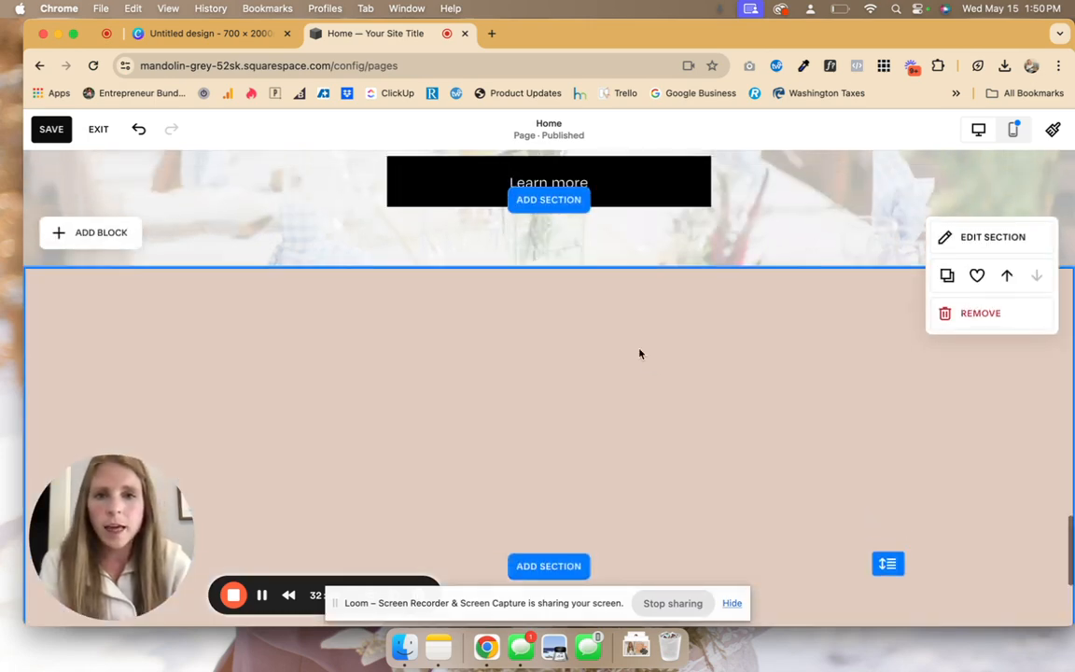
# - Extend the "Let's Chat" section downward and add a shape block stretched across the full width of its lower part
pyautogui.moveTo(891, 354); pyautogui.dragTo(877, 495)
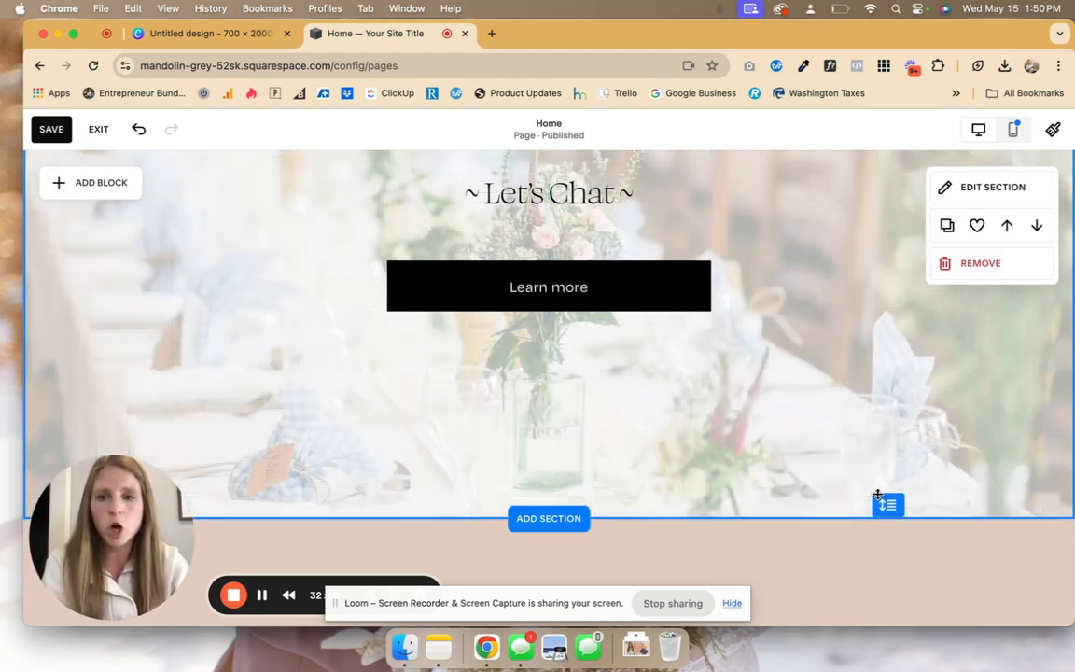
pyautogui.click(112, 194)
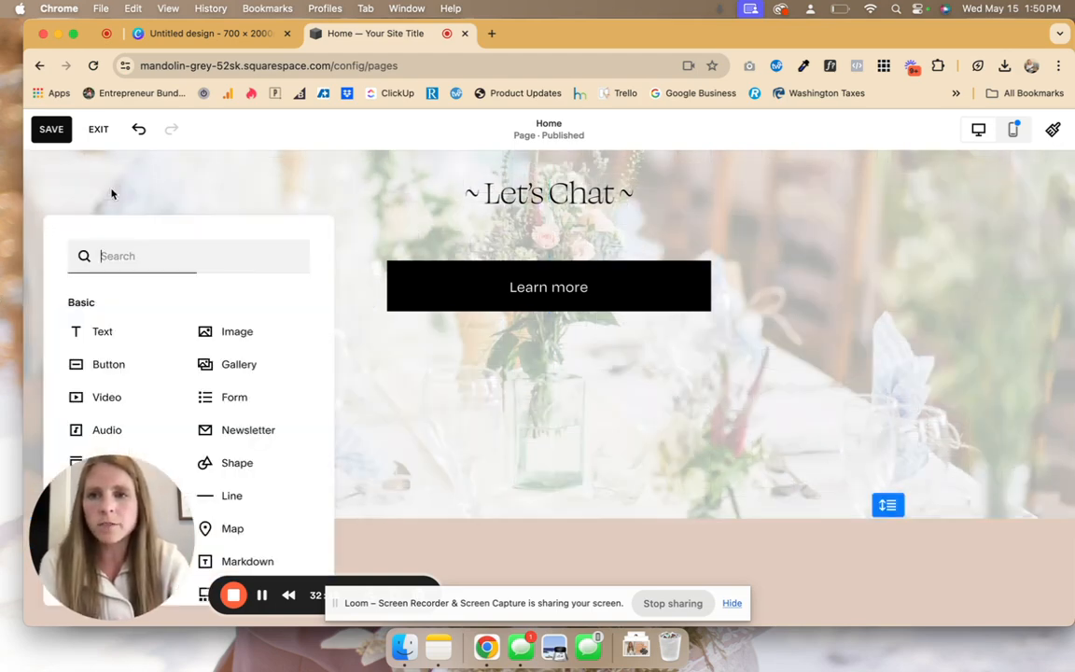
pyautogui.write('shape')
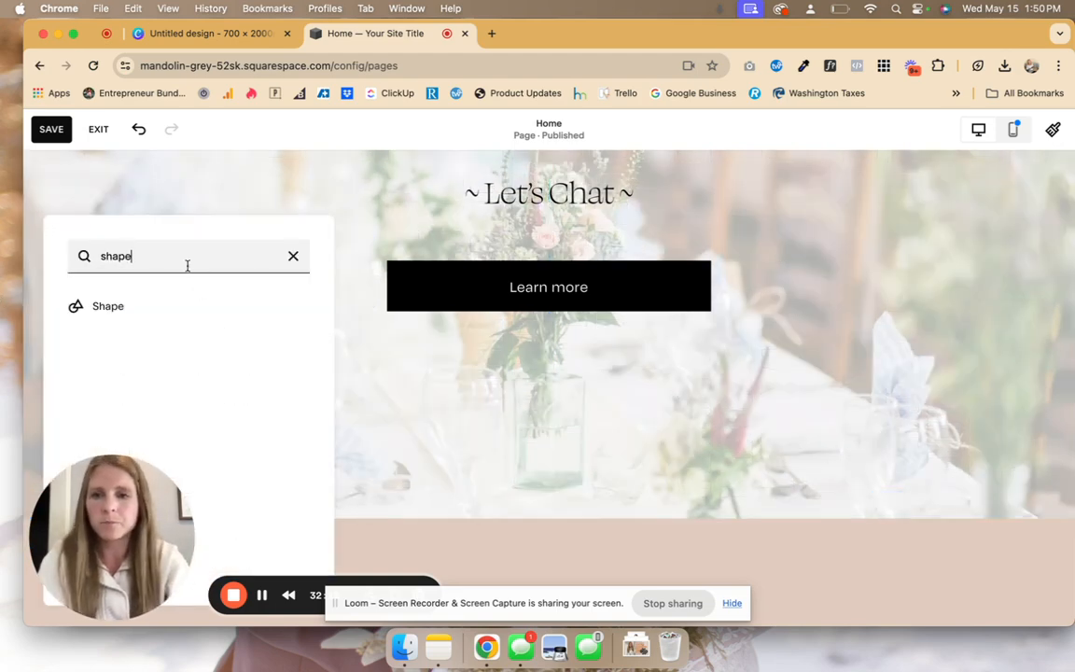
pyautogui.click(143, 306)
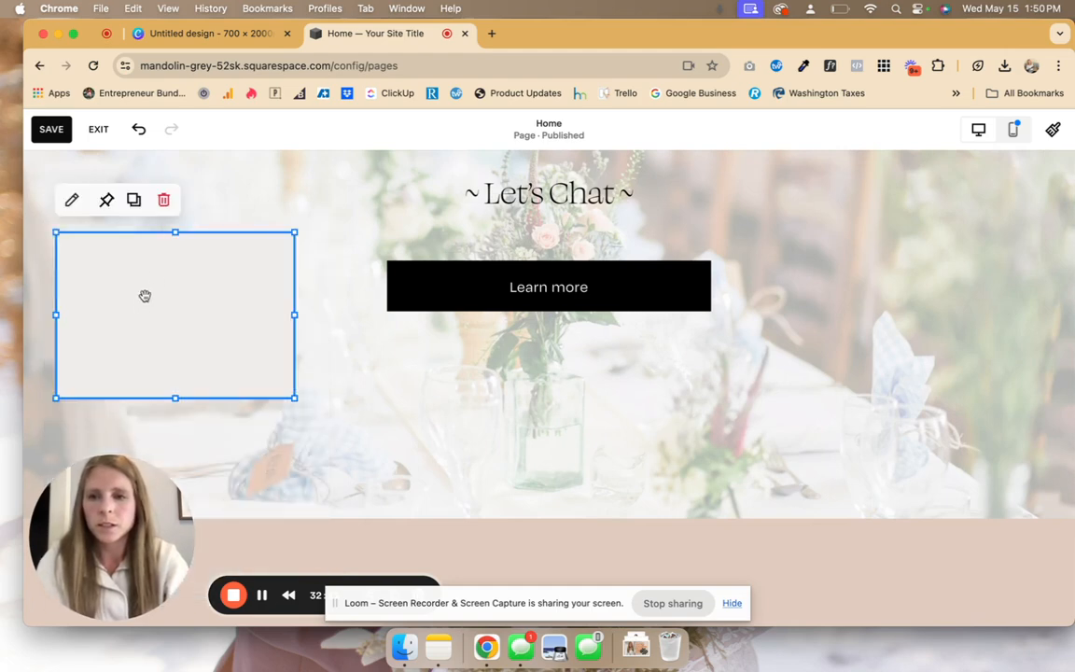
pyautogui.moveTo(144, 303); pyautogui.dragTo(131, 390)
pyautogui.moveTo(252, 429); pyautogui.dragTo(1071, 430)
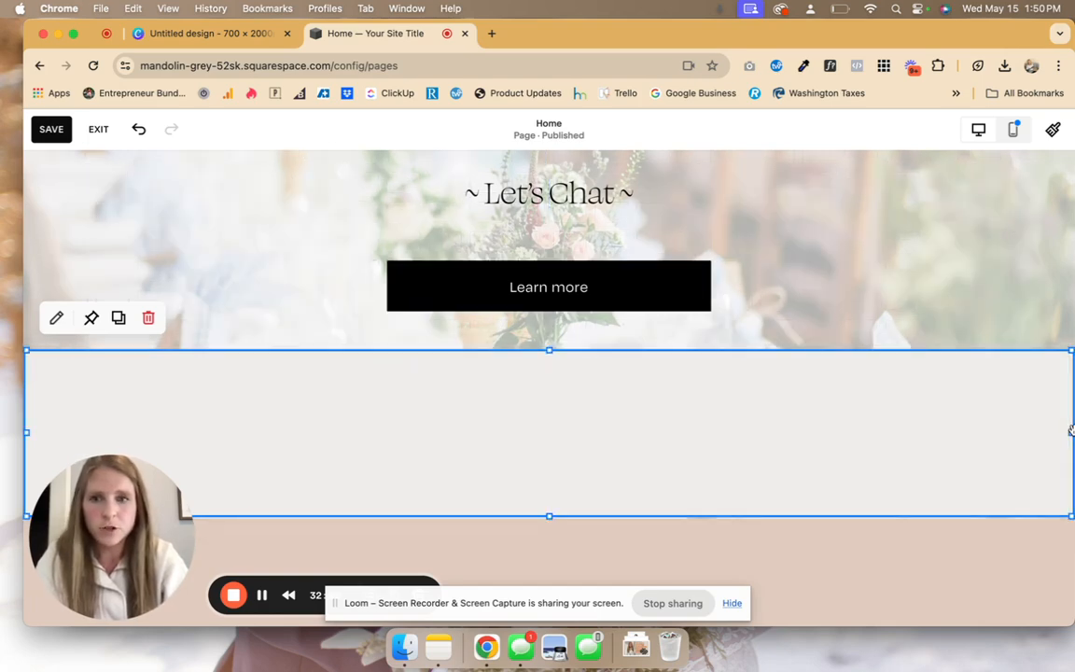
# - Try to change the custom fill-screen height of the "Let's Chat" section by clearing its value
pyautogui.click(955, 256)
pyautogui.scroll(1, 955, 255)
pyautogui.click(968, 209)
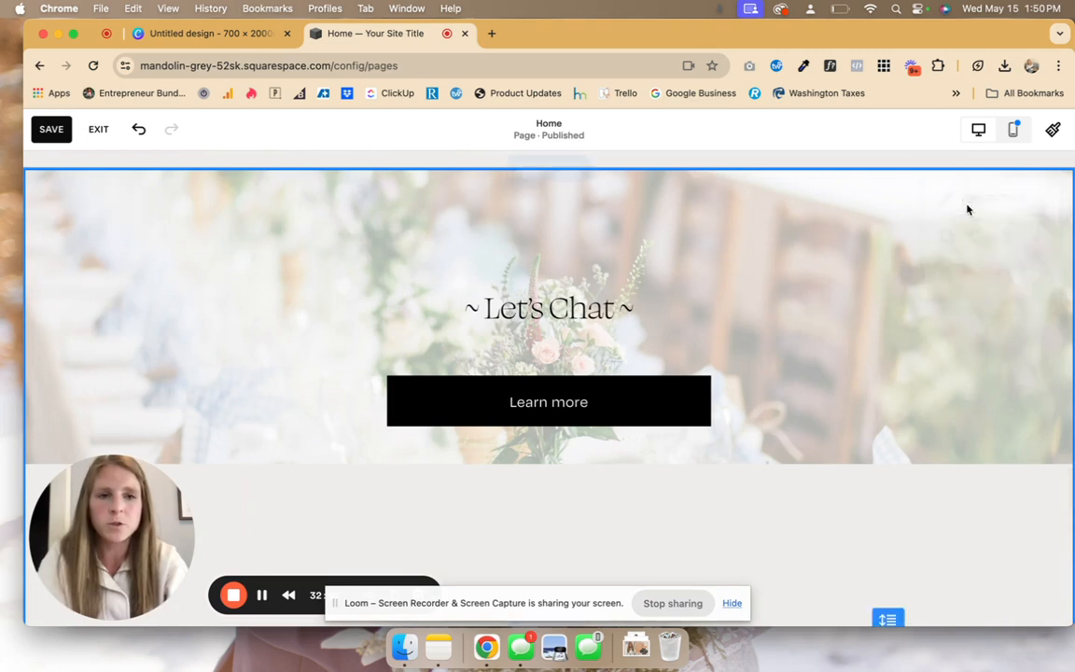
pyautogui.scroll(-3, 922, 408)
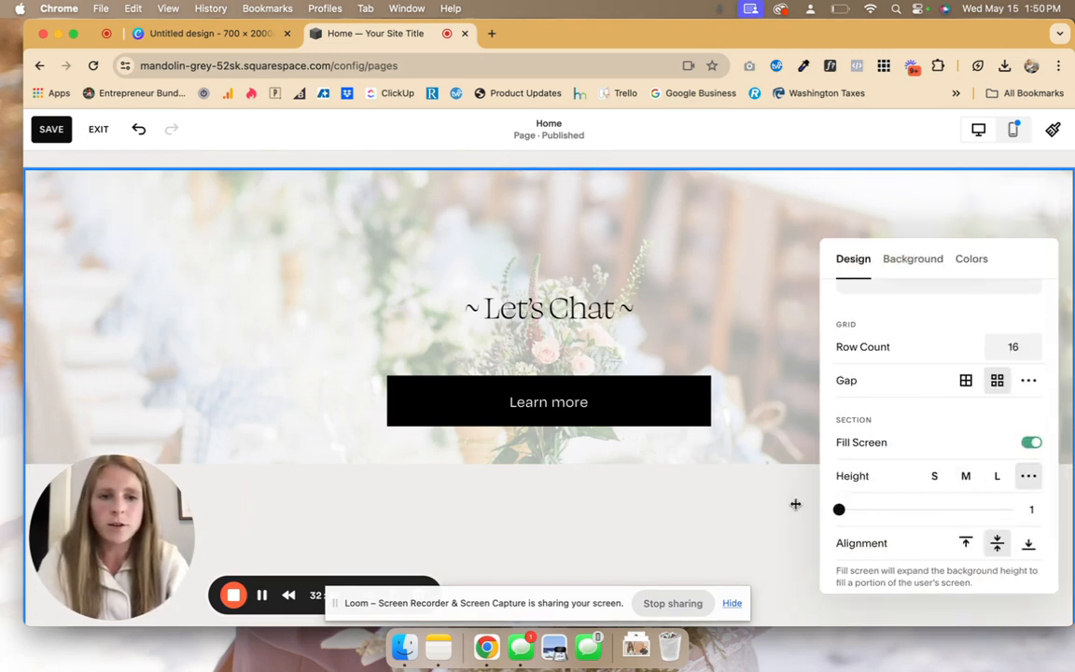
pyautogui.press('BackSpace')
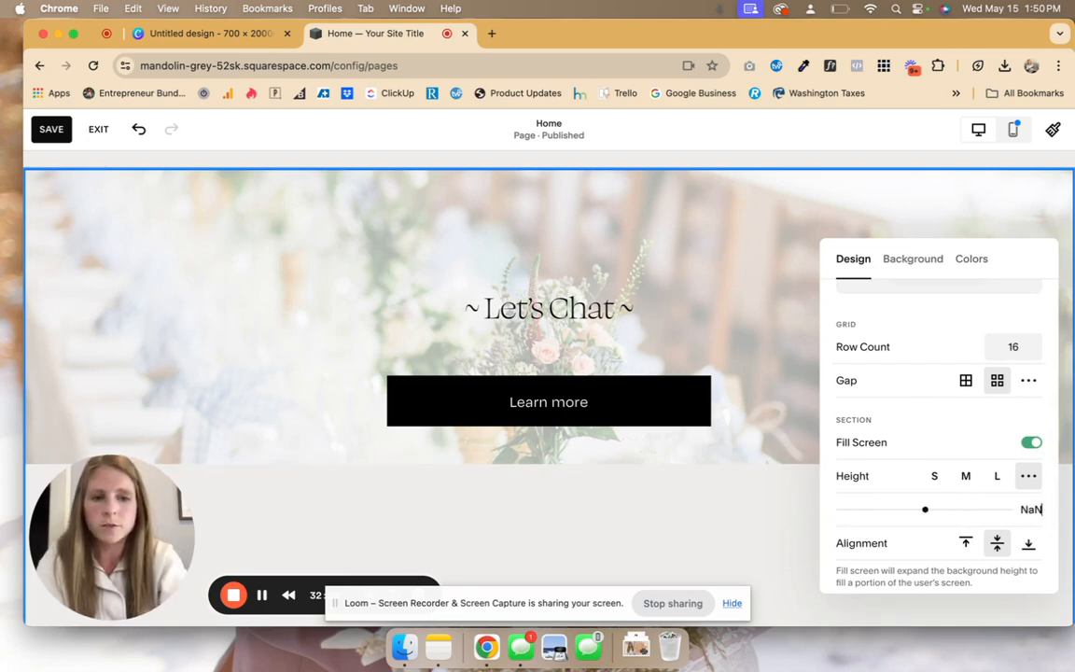
pyautogui.click(754, 293)
pyautogui.scroll(-3, 752, 291)
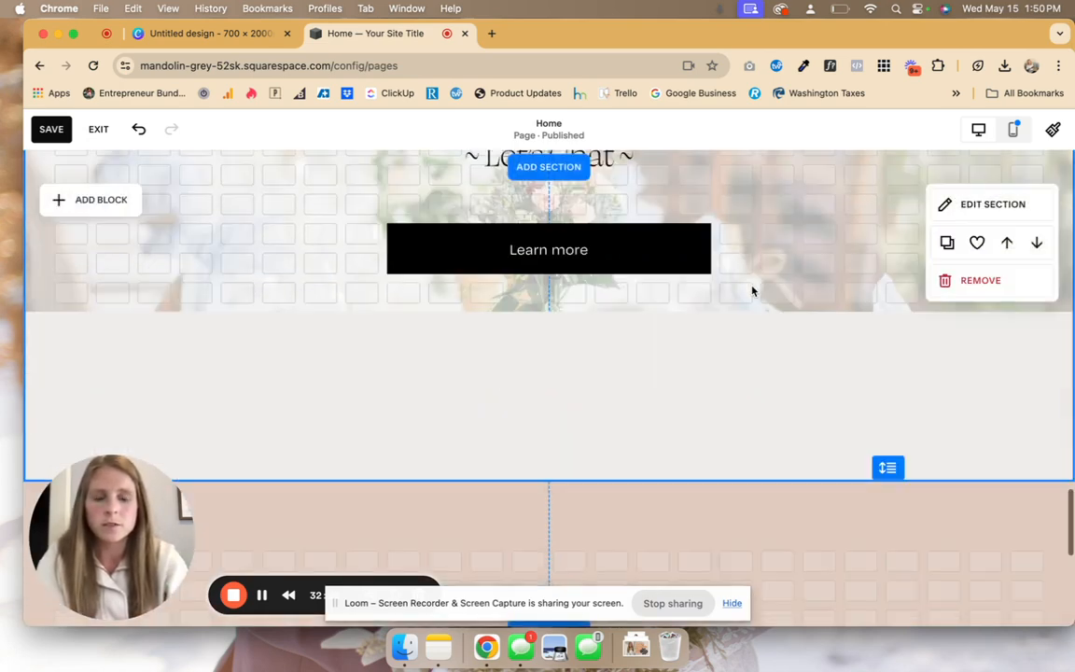
# - Recolor the full-width shape with the palette's blush-beige color to match the section below
pyautogui.click(710, 377)
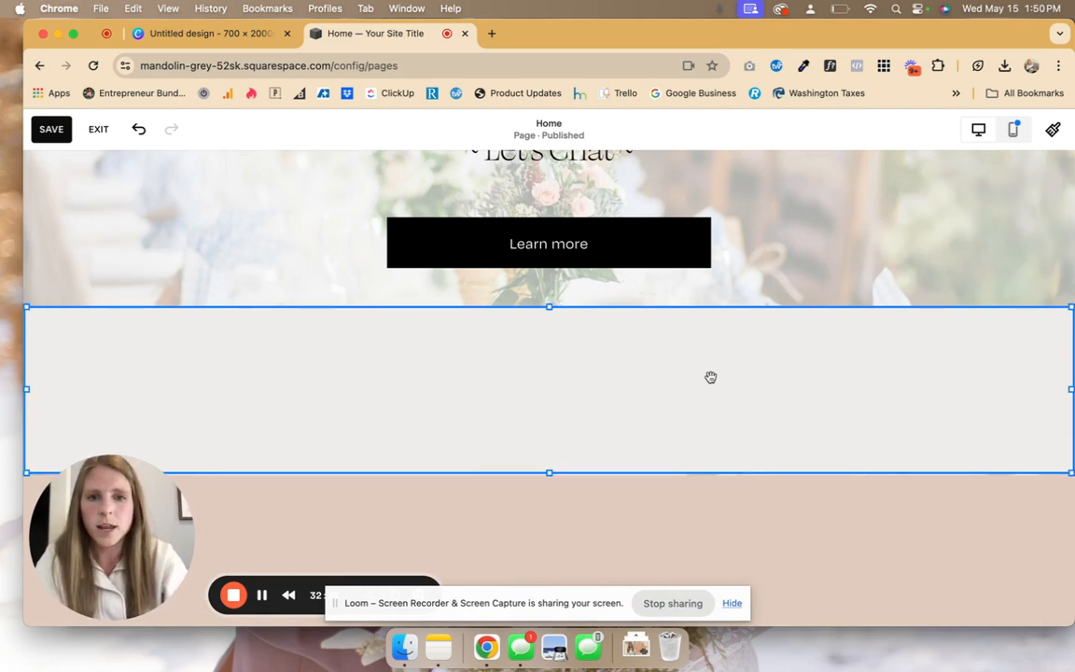
pyautogui.doubleClick(155, 371)
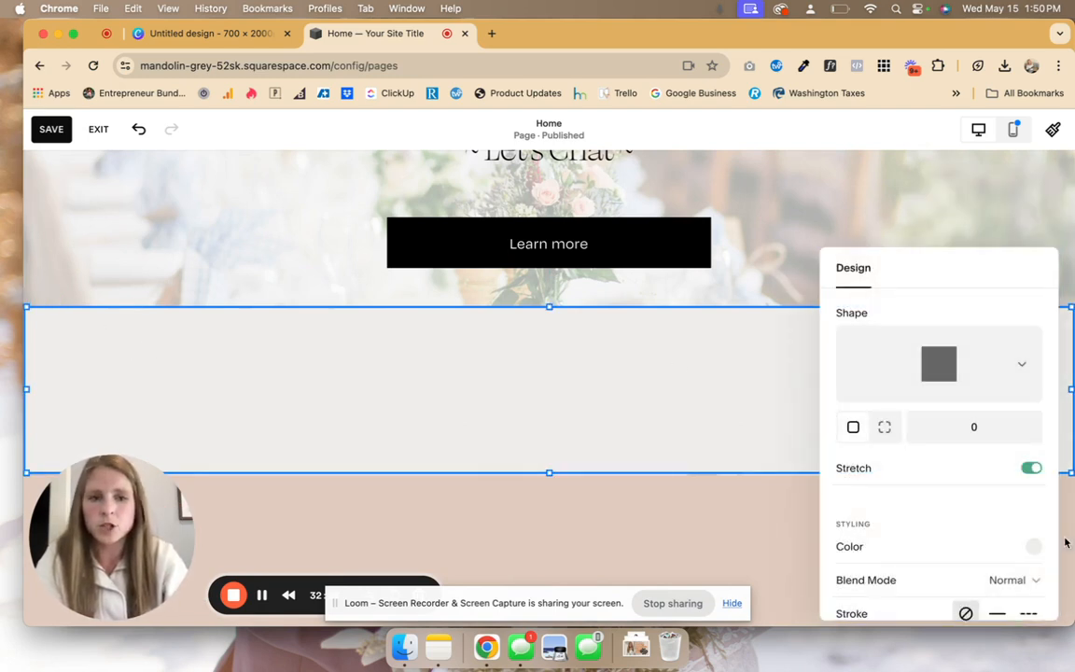
pyautogui.click(1030, 547)
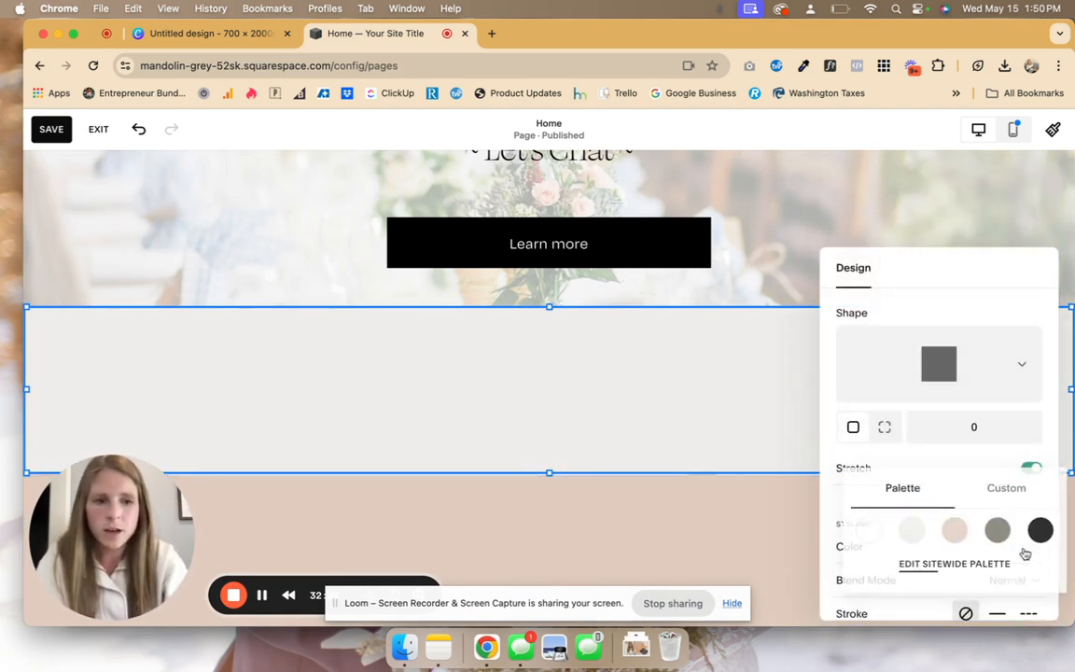
pyautogui.click(956, 530)
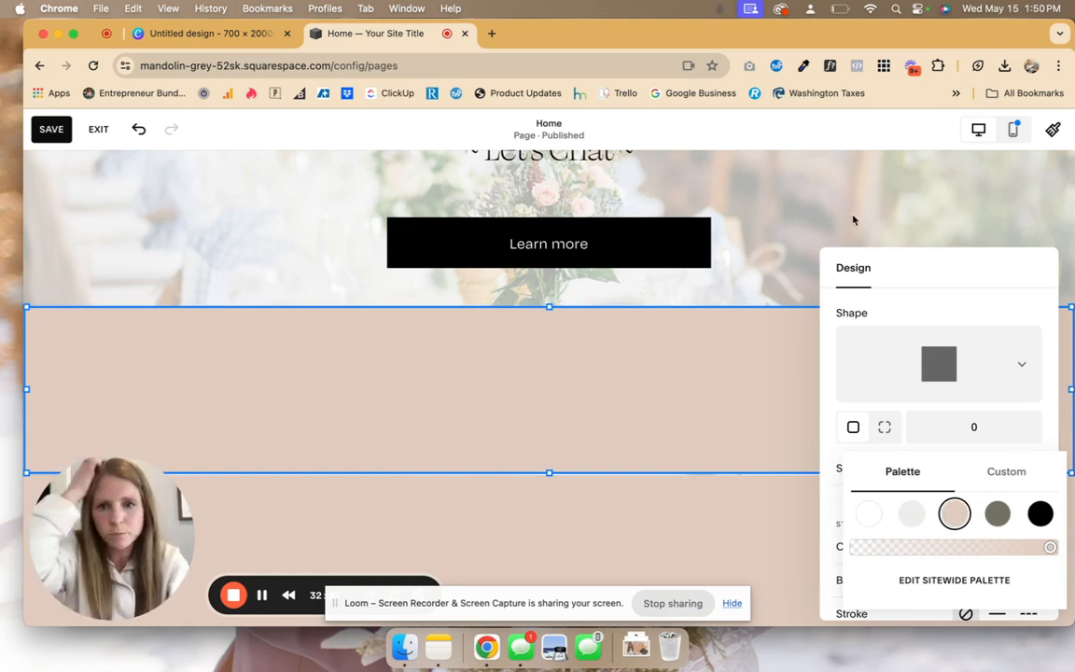
pyautogui.click(853, 221)
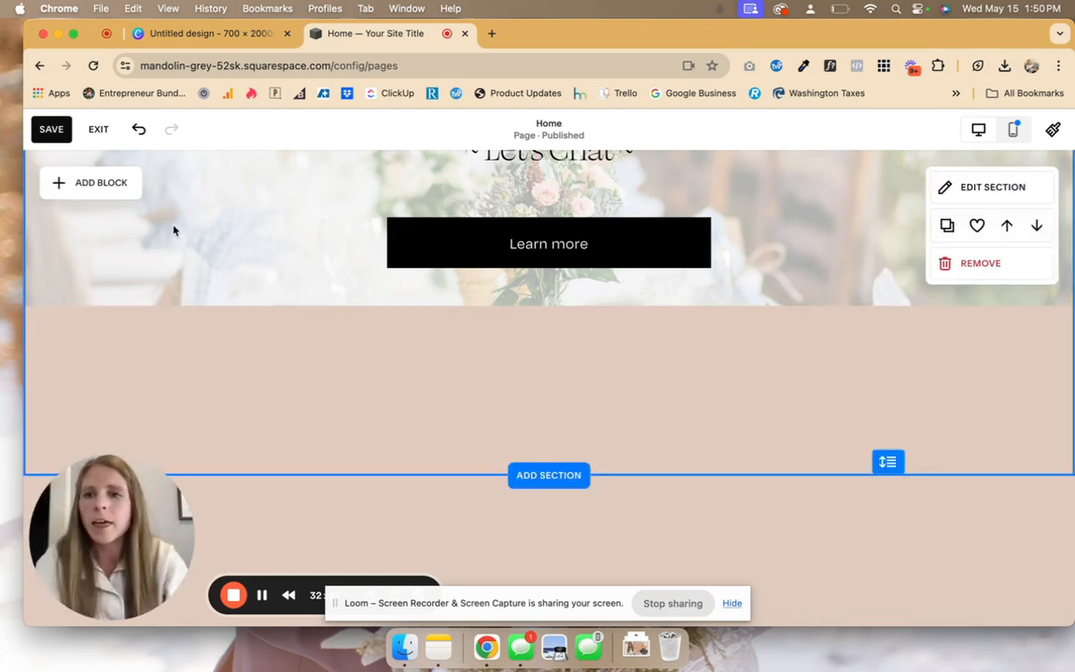
# - Add the R logo image, centre it beneath the Learn more button, and lower the blush shape's top edge behind it
pyautogui.click(101, 182)
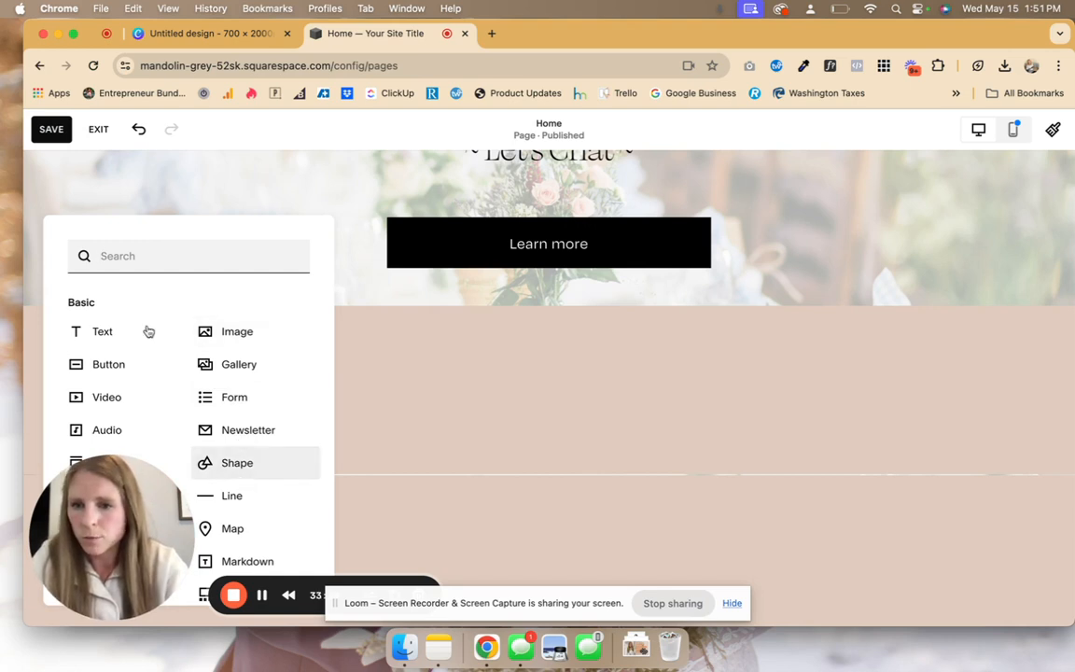
pyautogui.click(263, 596)
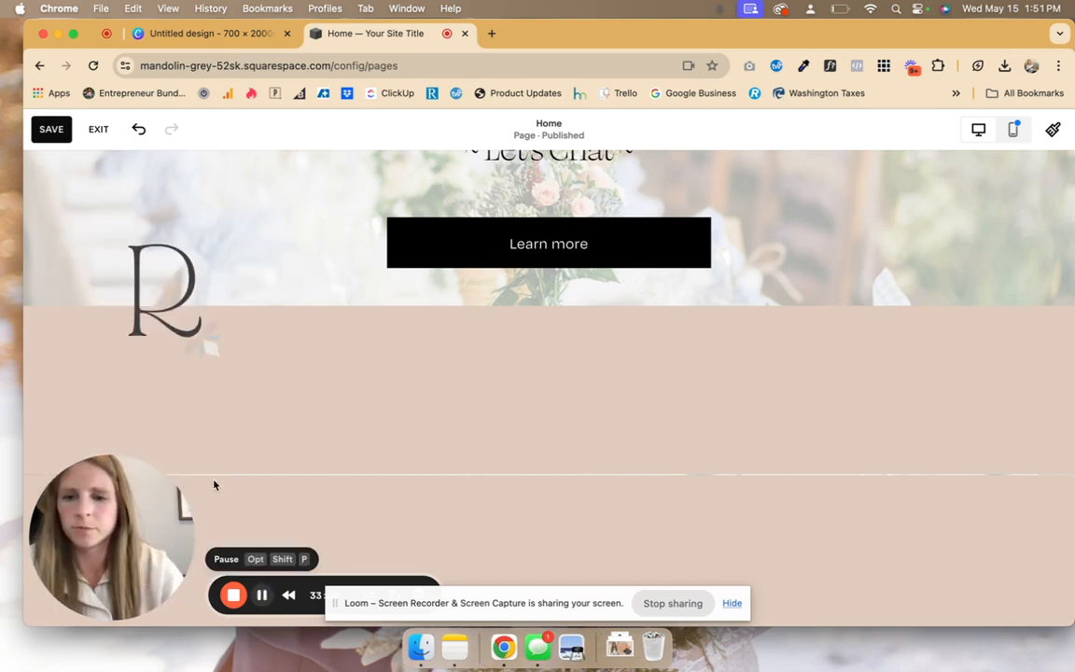
pyautogui.moveTo(154, 304); pyautogui.dragTo(530, 351)
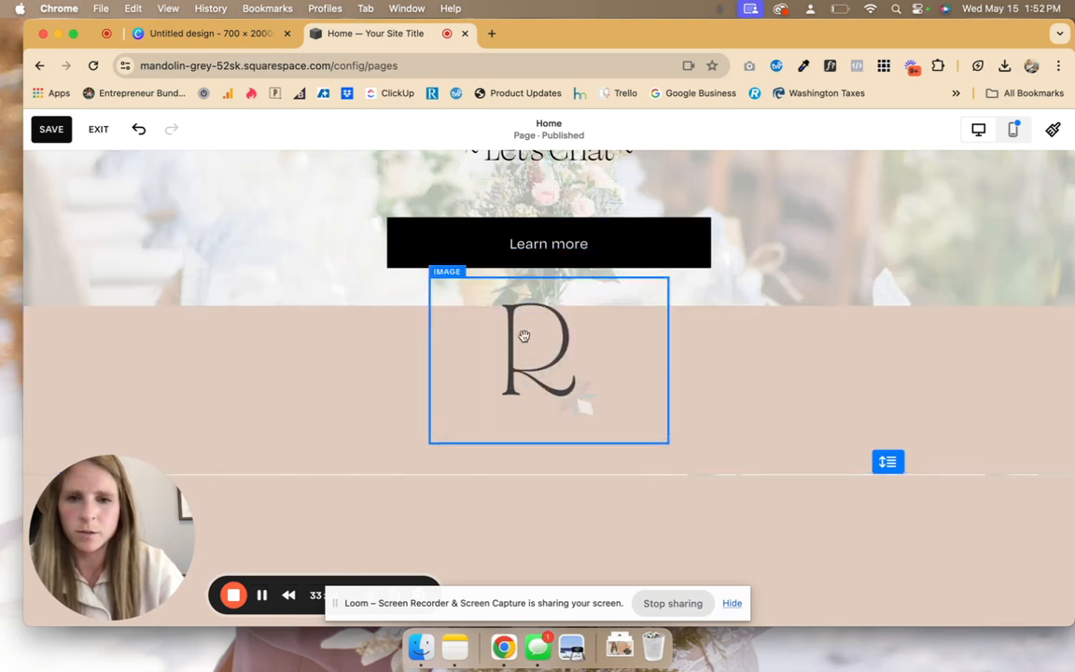
pyautogui.click(319, 340)
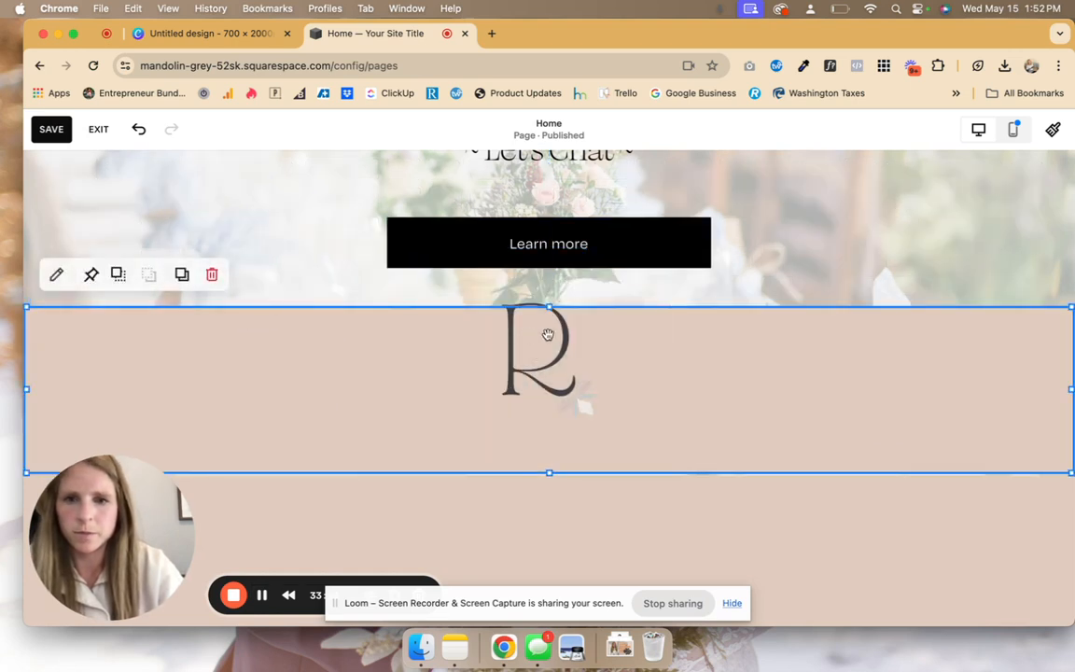
pyautogui.moveTo(549, 307); pyautogui.dragTo(552, 356)
# - Add a Newsletter block to the blank blush section and review its storage and design options
pyautogui.scroll(-4, 964, 296)
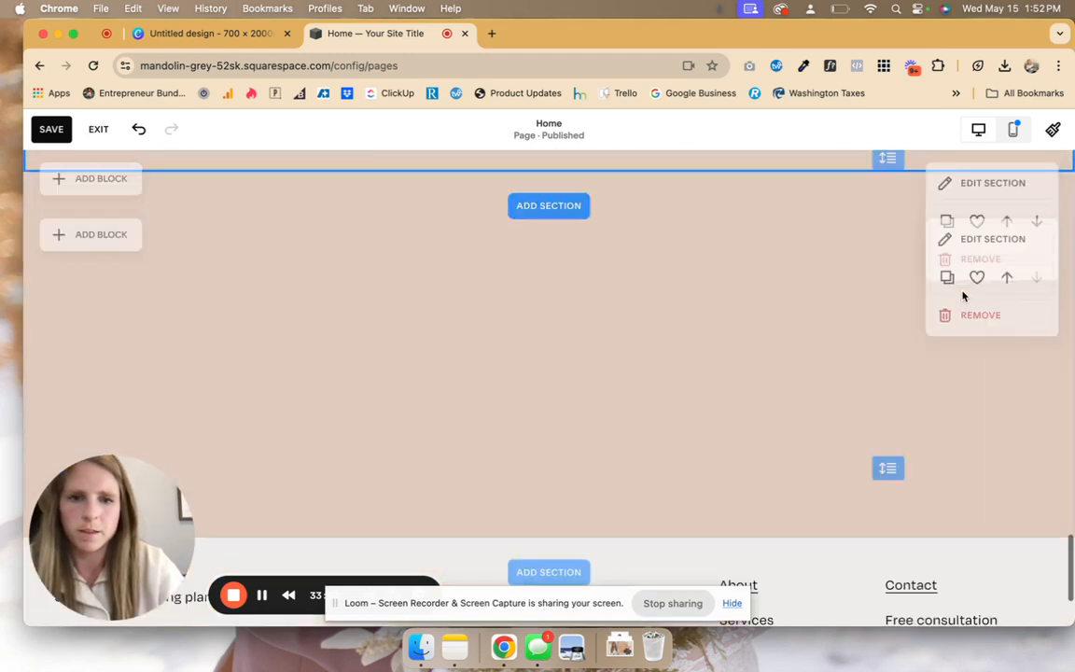
pyautogui.click(107, 190)
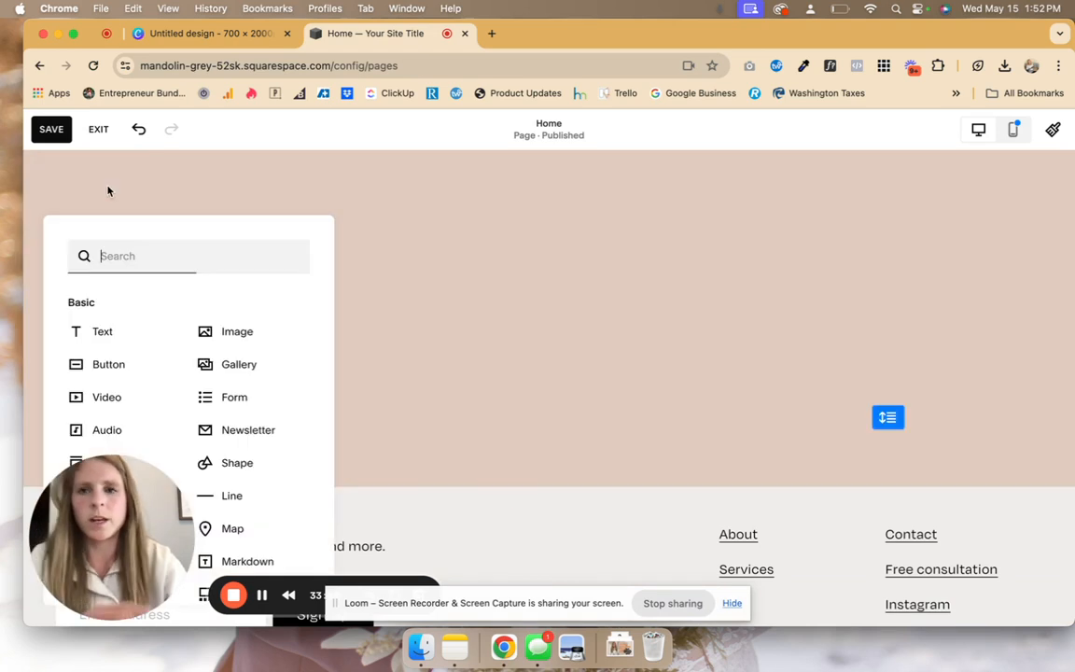
pyautogui.write('new')
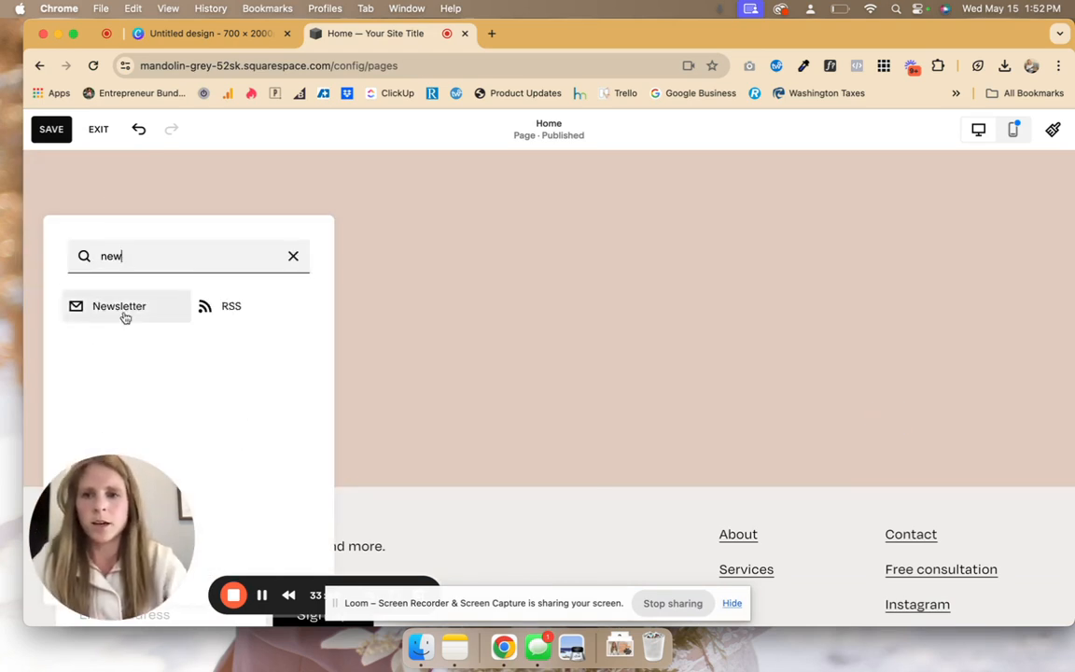
pyautogui.click(123, 312)
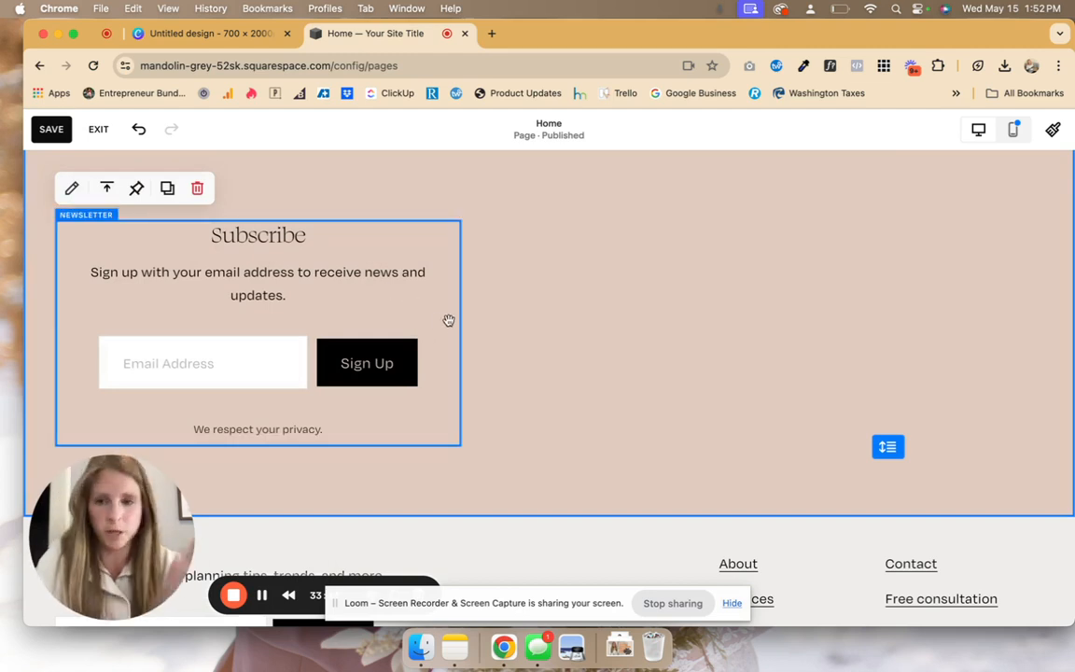
pyautogui.doubleClick(325, 242)
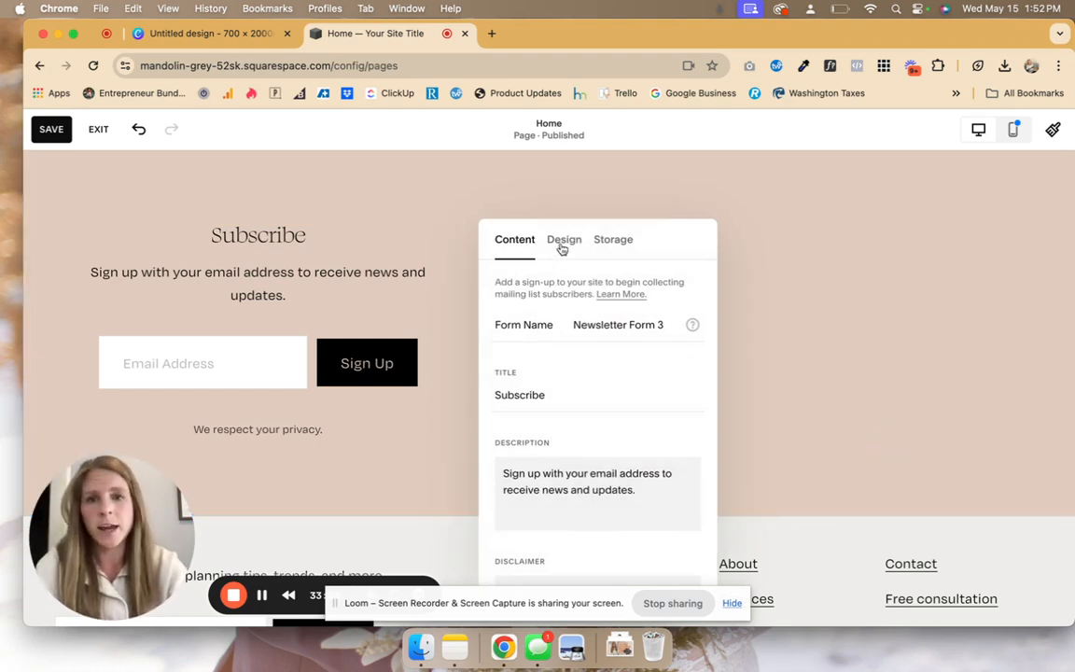
pyautogui.click(612, 245)
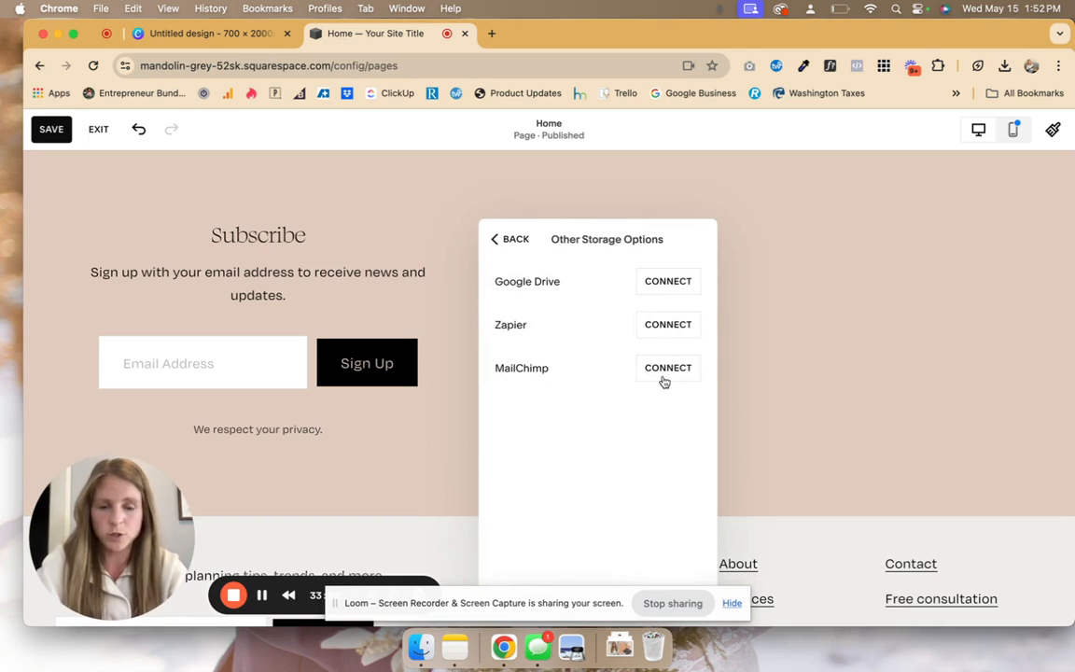
pyautogui.click(518, 239)
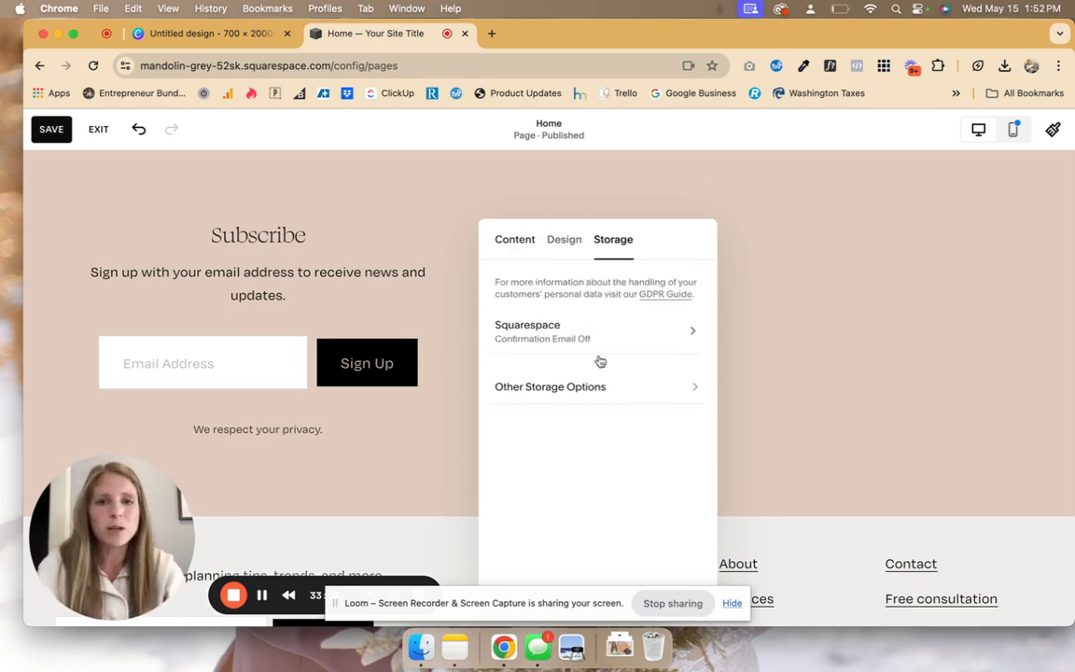
pyautogui.click(566, 242)
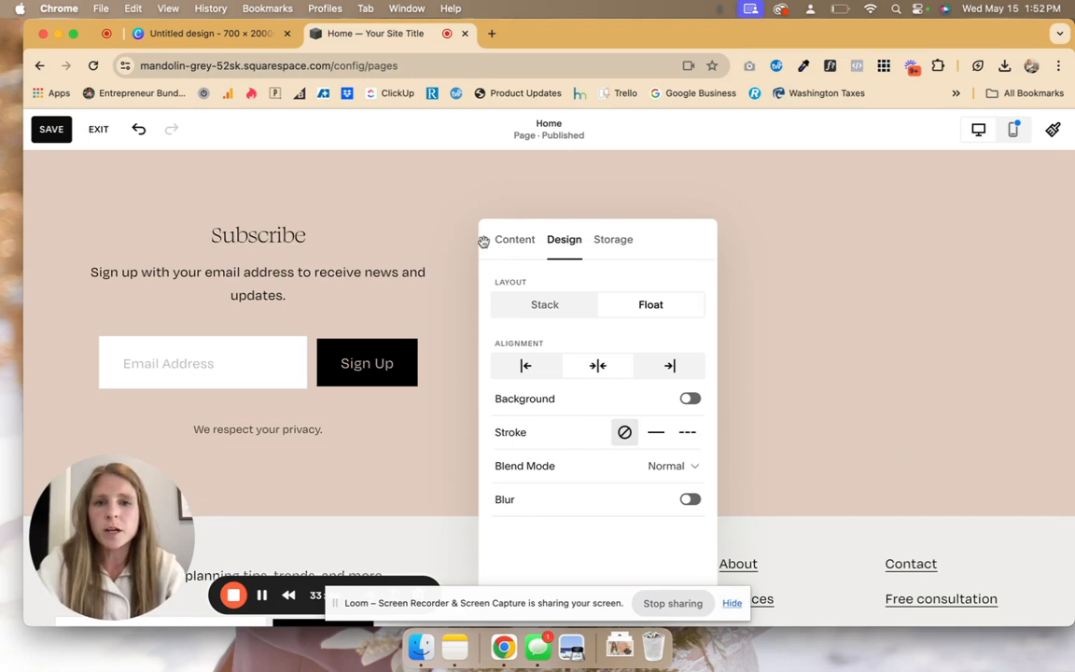
# - Clear the newsletter block's description and disclaimer, and set its title to "Get the newsletter"
pyautogui.click(514, 241)
pyautogui.scroll(-2, 621, 436)
pyautogui.tripleClick(591, 408)
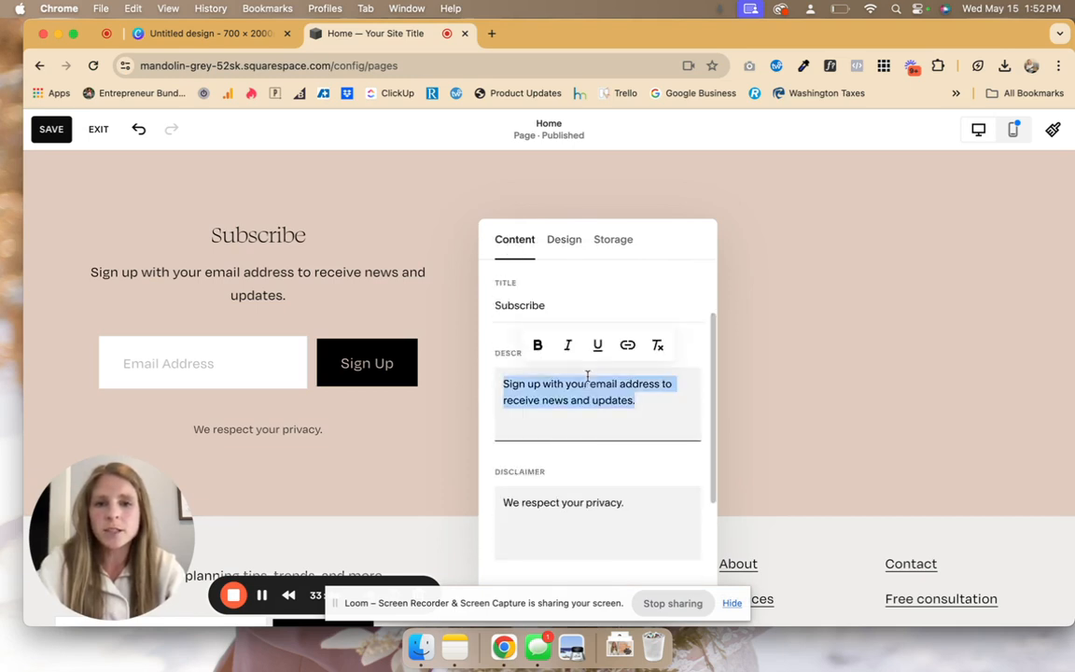
pyautogui.press('BackSpace')
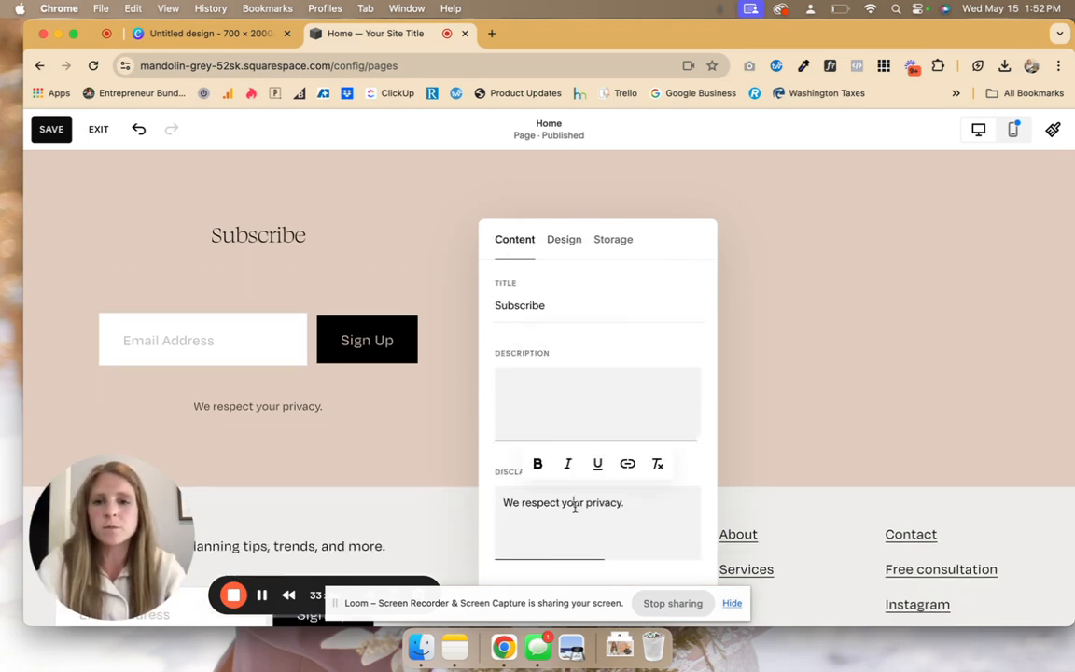
pyautogui.tripleClick(569, 504)
pyautogui.press('BackSpace')
pyautogui.doubleClick(534, 308)
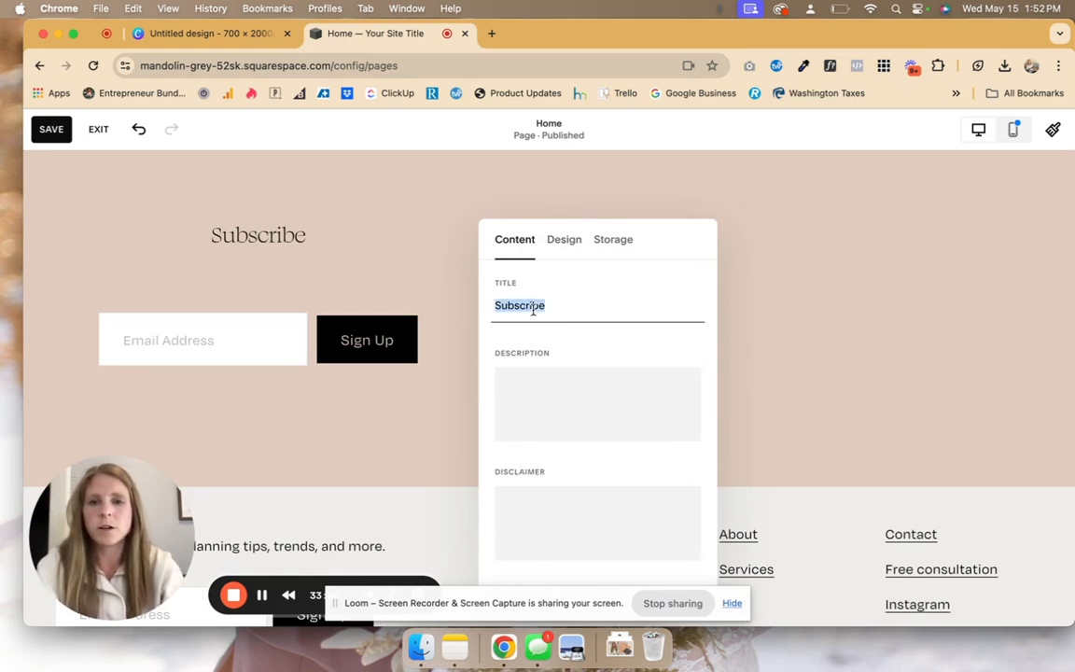
pyautogui.write('Ge')
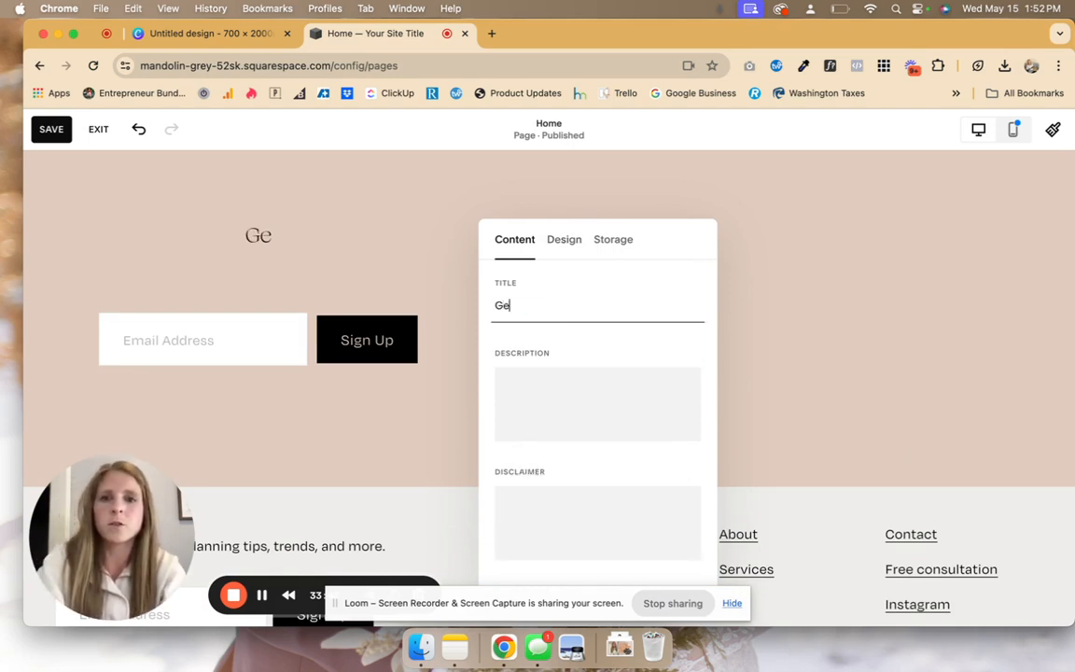
pyautogui.write('t the newsletter')
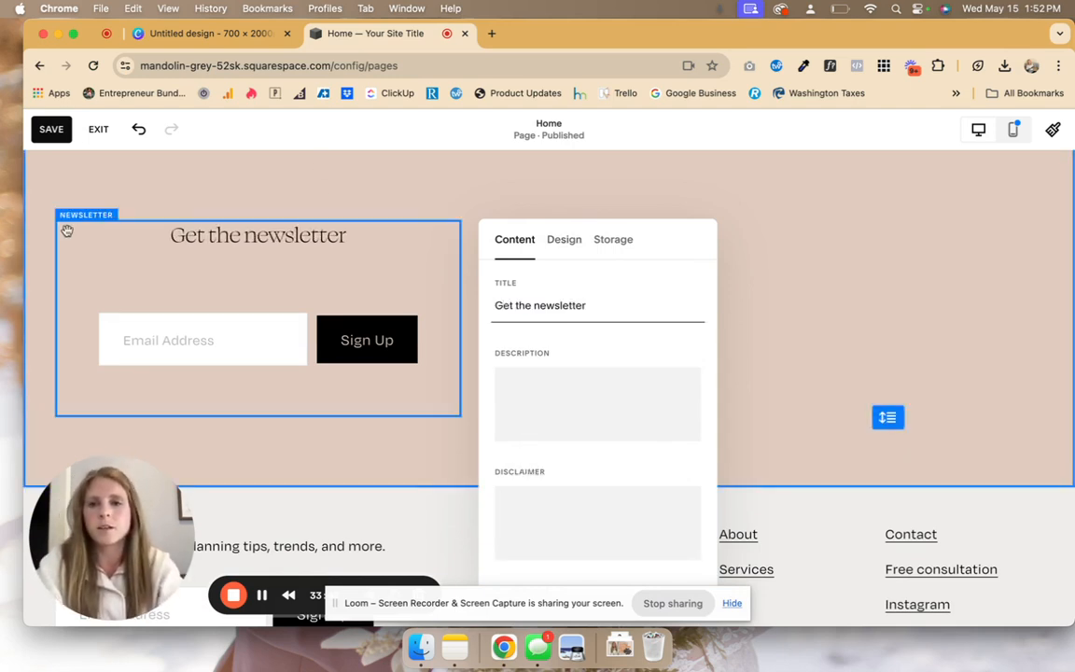
# - Centre the newsletter block horizontally in the blush section
pyautogui.click(256, 243)
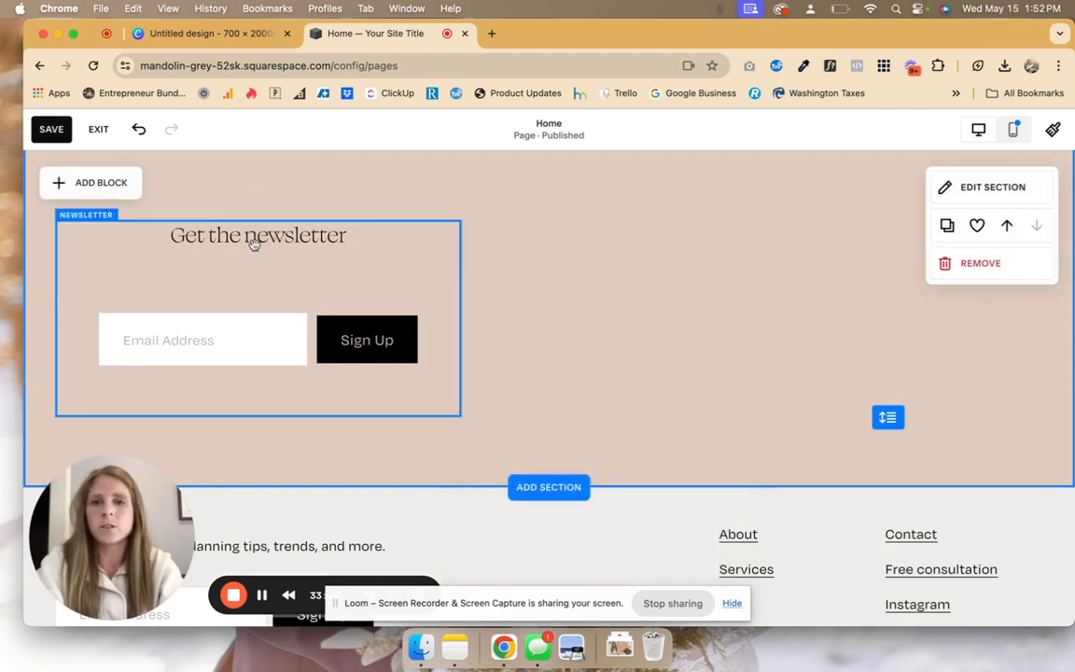
pyautogui.moveTo(257, 245); pyautogui.dragTo(545, 247)
pyautogui.scroll(-2, 545, 247)
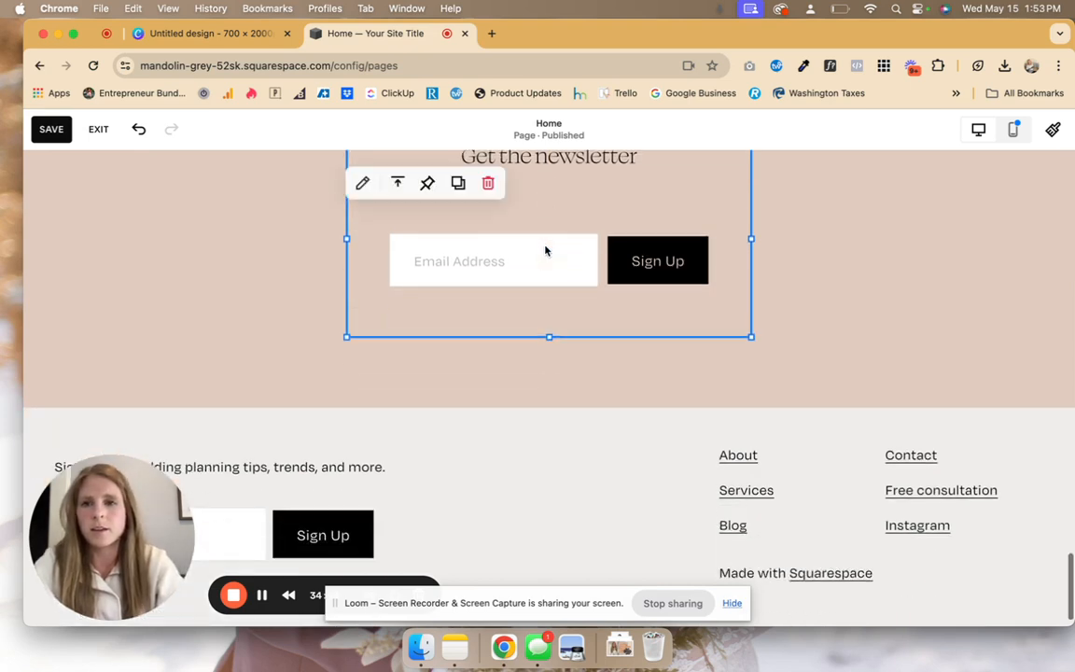
# - Check the footer of the Canva mockup, and delete the newsletter sign-up block from the Squarespace site footer
pyautogui.click(160, 33)
pyautogui.scroll(-3, 569, 373)
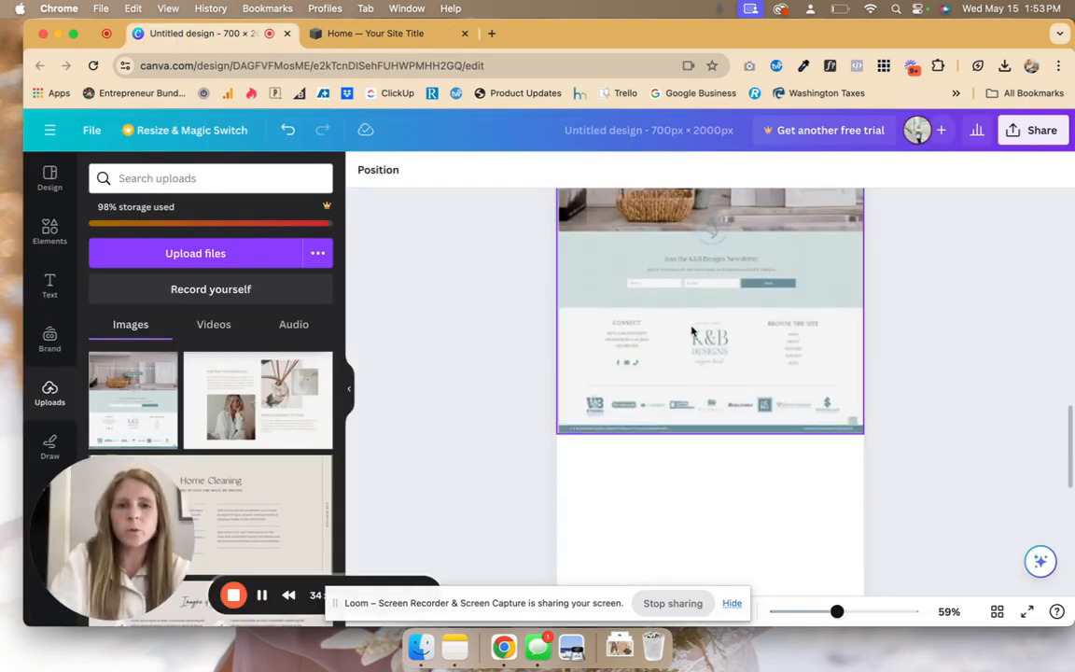
pyautogui.click(353, 37)
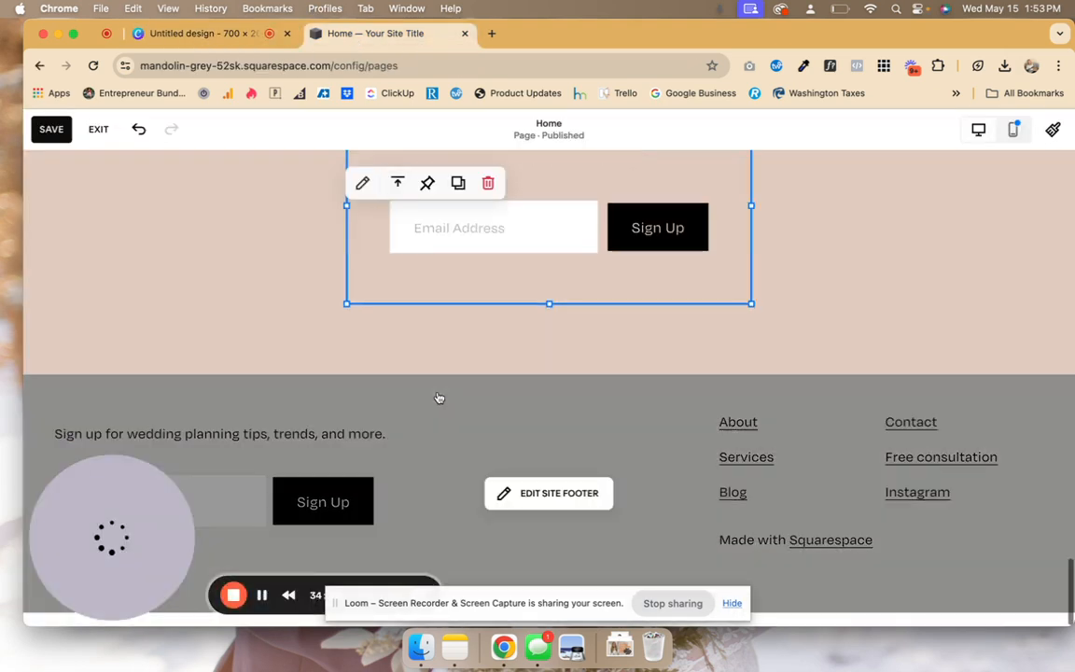
pyautogui.click(512, 498)
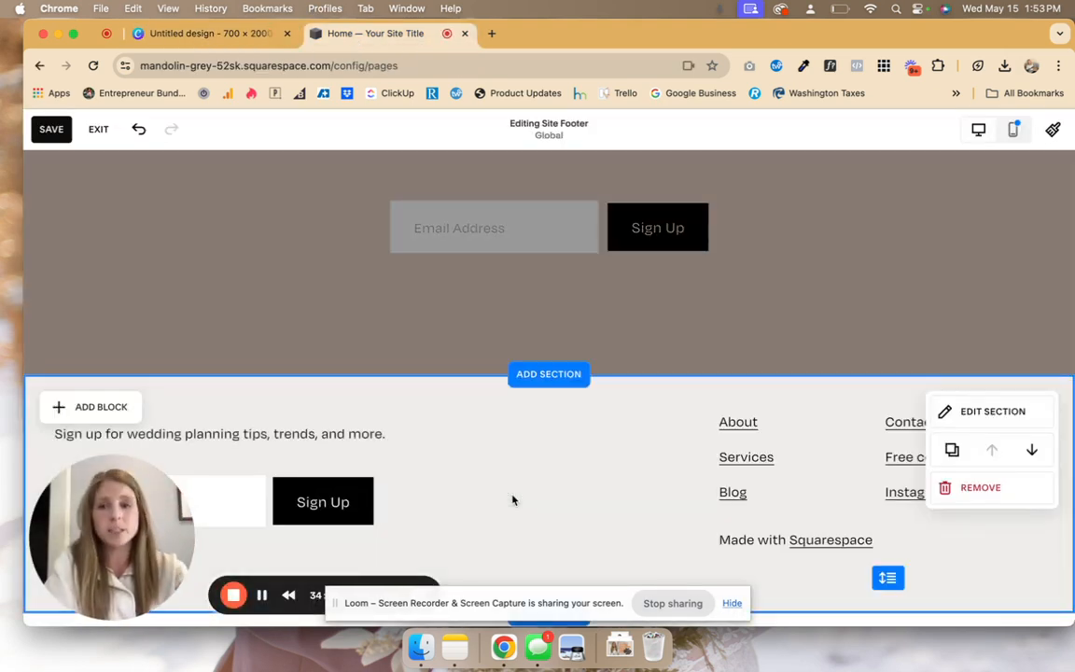
pyautogui.click(238, 474)
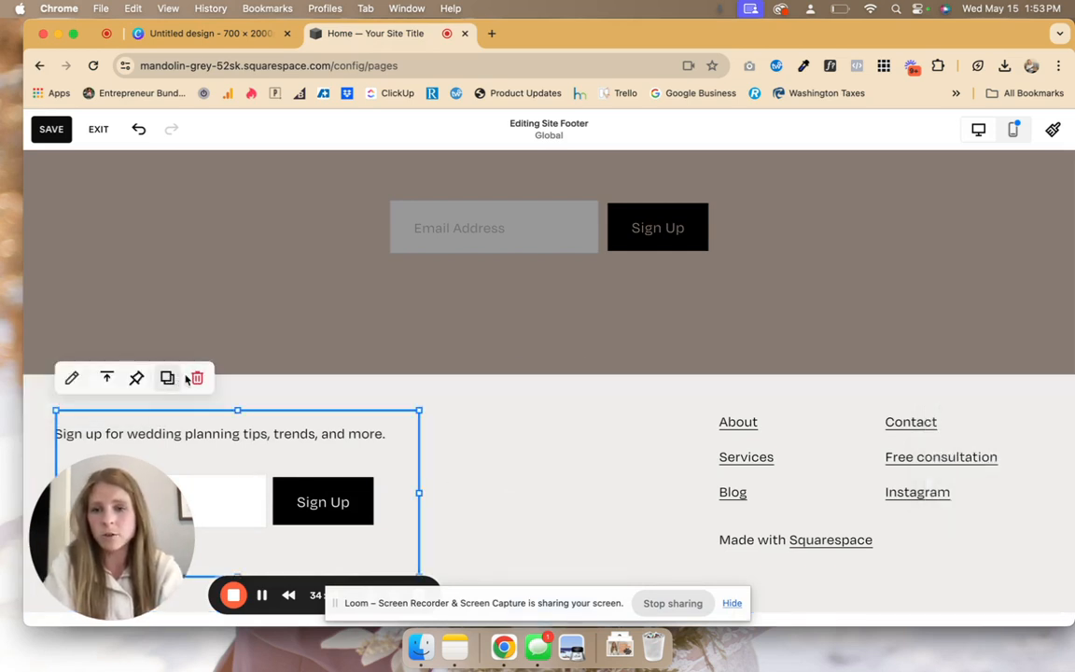
pyautogui.click(196, 378)
# - Move the text block with the About, Services and Blog links to the left side of the footer
pyautogui.click(728, 458)
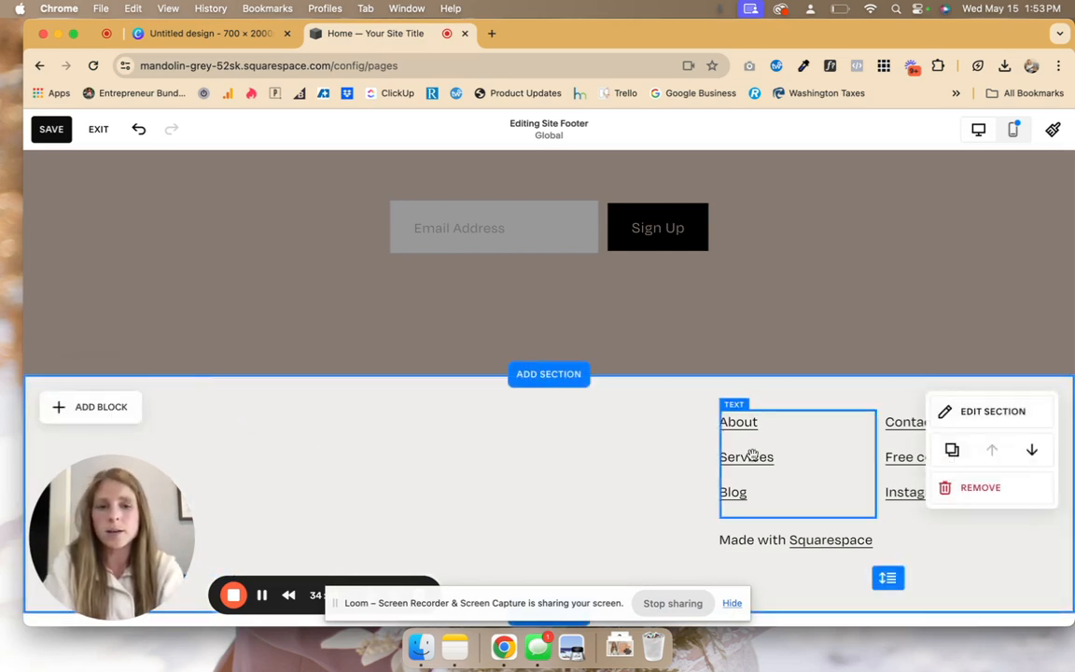
pyautogui.moveTo(728, 457); pyautogui.dragTo(128, 444)
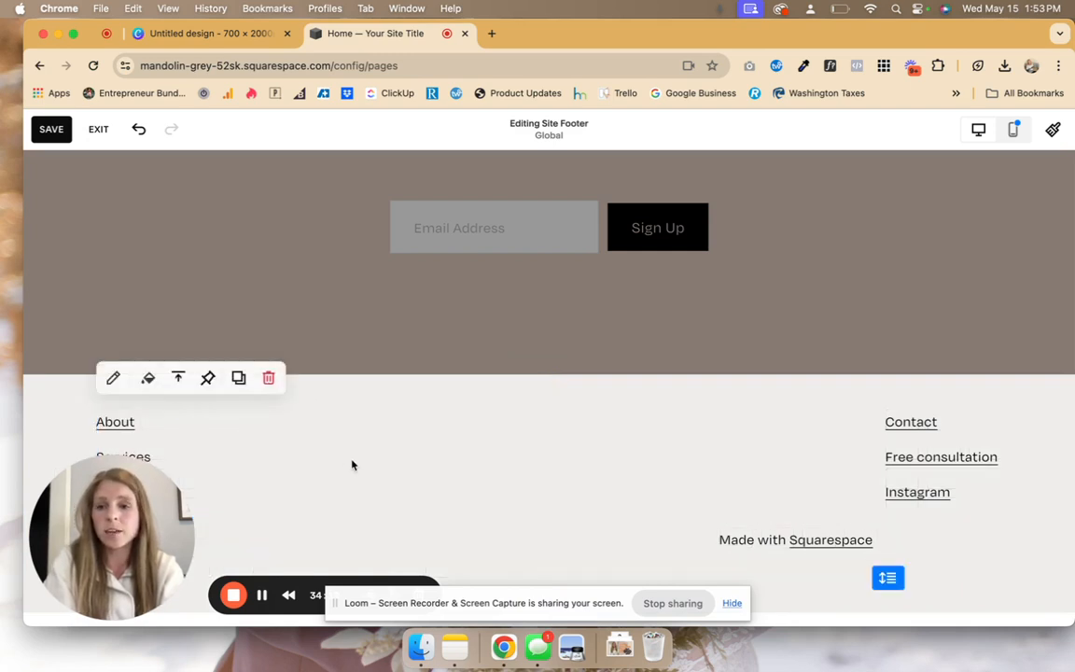
pyautogui.click(353, 462)
# - Inspect the footer Contact link's URL and the available link types
pyautogui.click(894, 437)
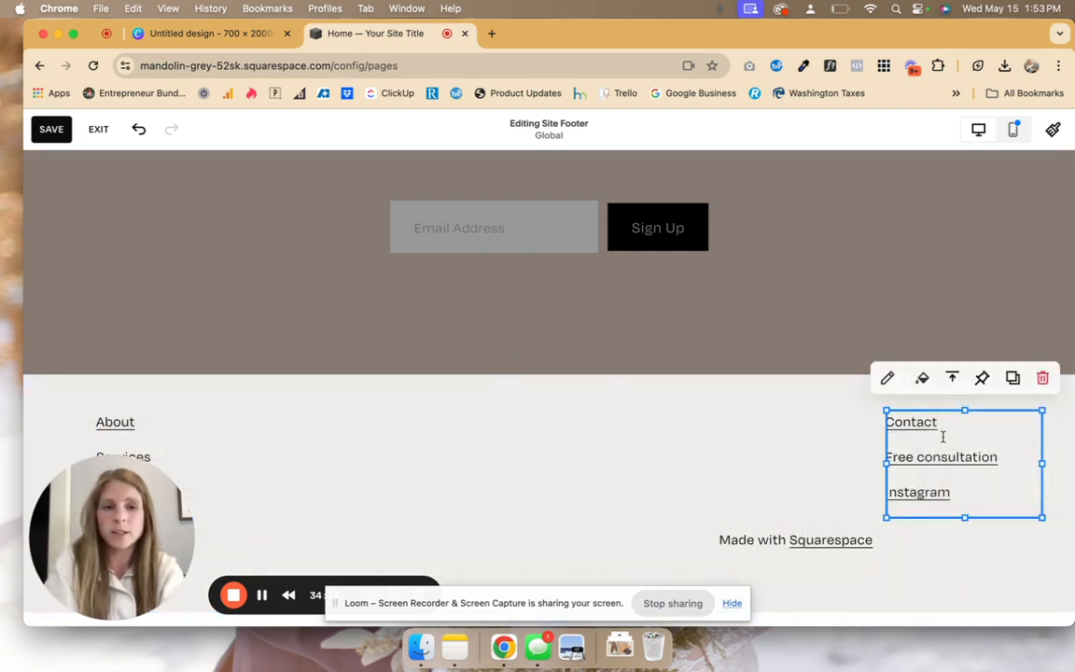
pyautogui.click(924, 422)
pyautogui.doubleClick(925, 423)
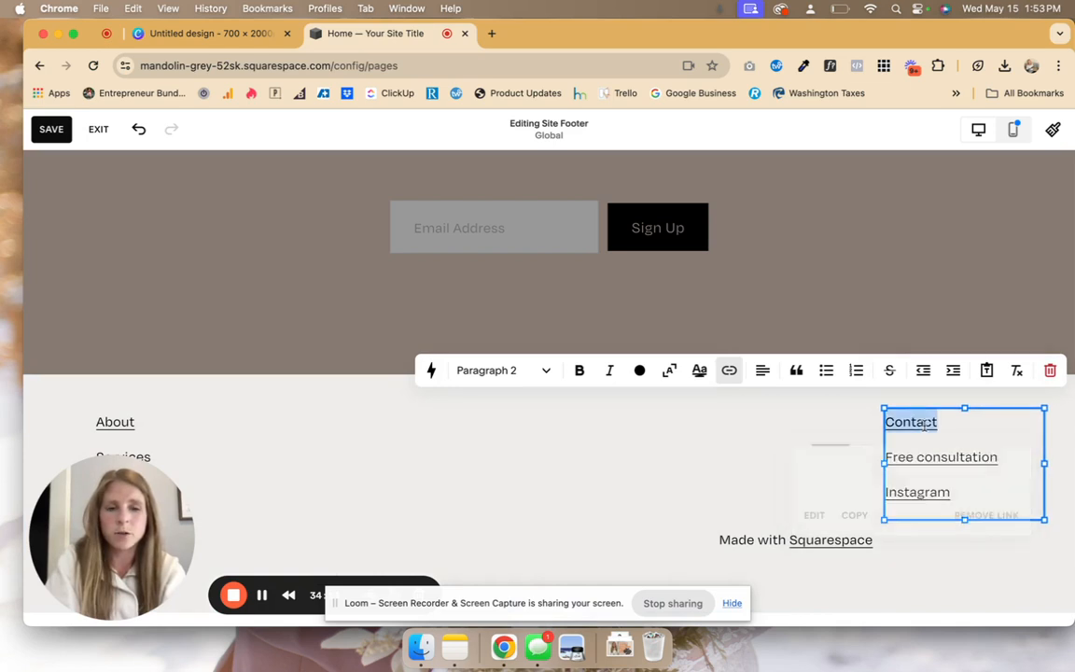
pyautogui.click(812, 515)
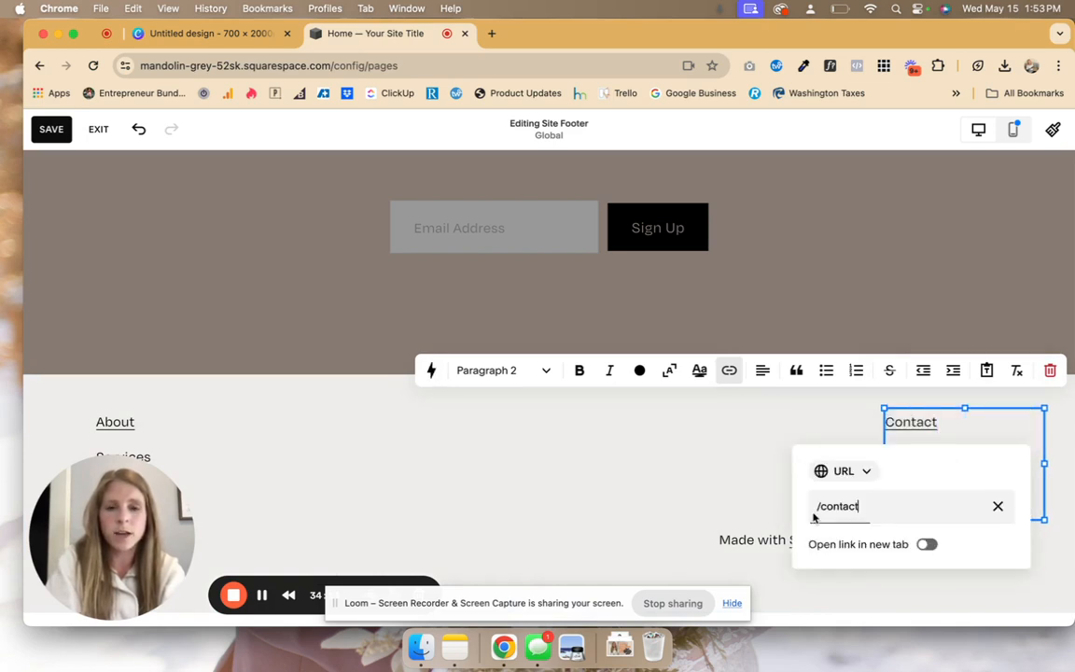
pyautogui.click(857, 471)
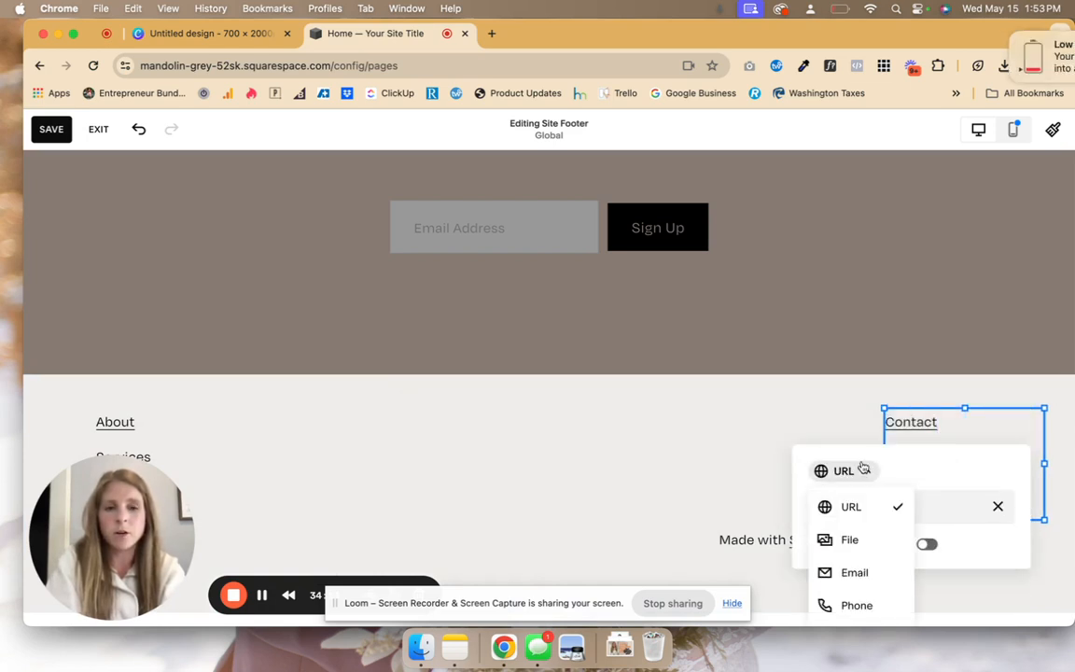
pyautogui.click(954, 506)
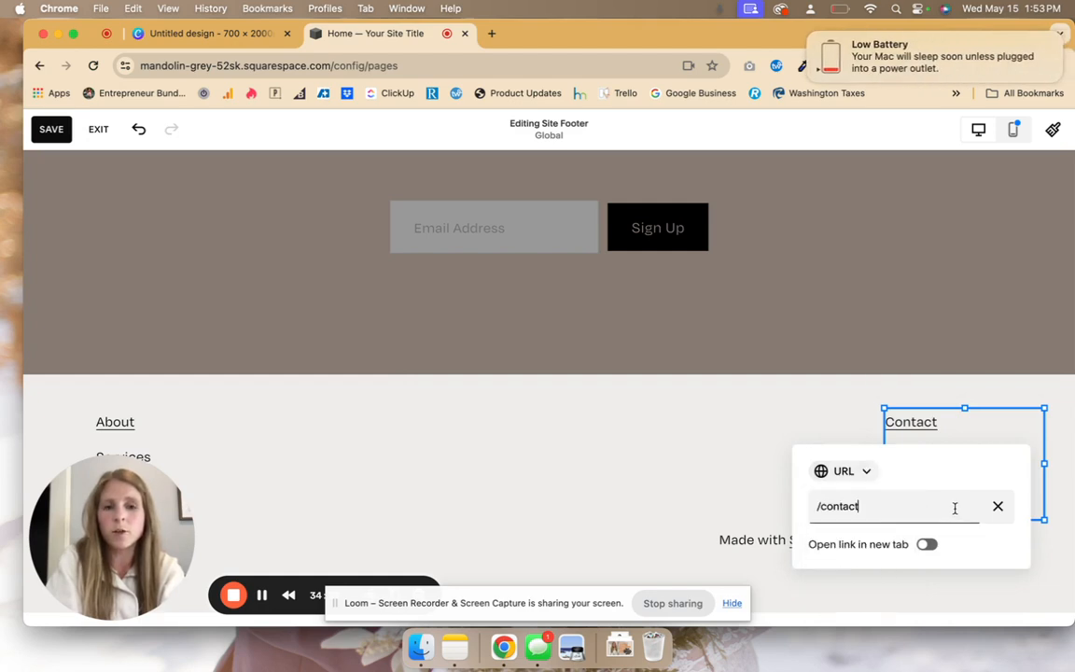
pyautogui.click(714, 429)
# - Insert a "Services" line between "Free consultation" and "Instagram" in the footer's Contact text block
pyautogui.click(917, 457)
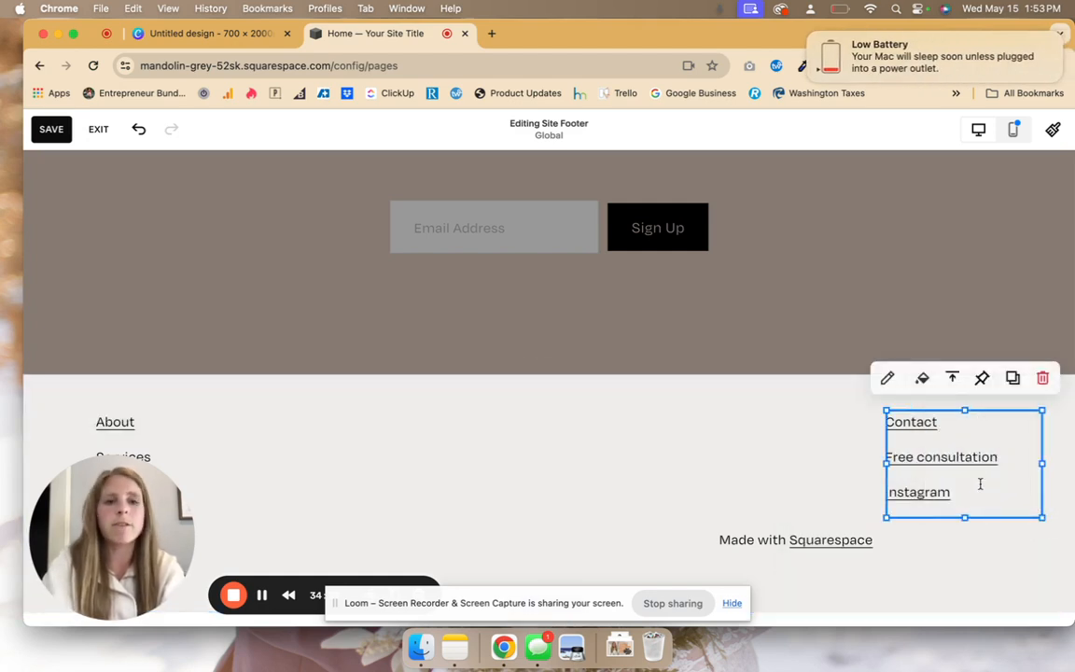
pyautogui.click(1013, 457)
pyautogui.press('Return')
pyautogui.write('S')
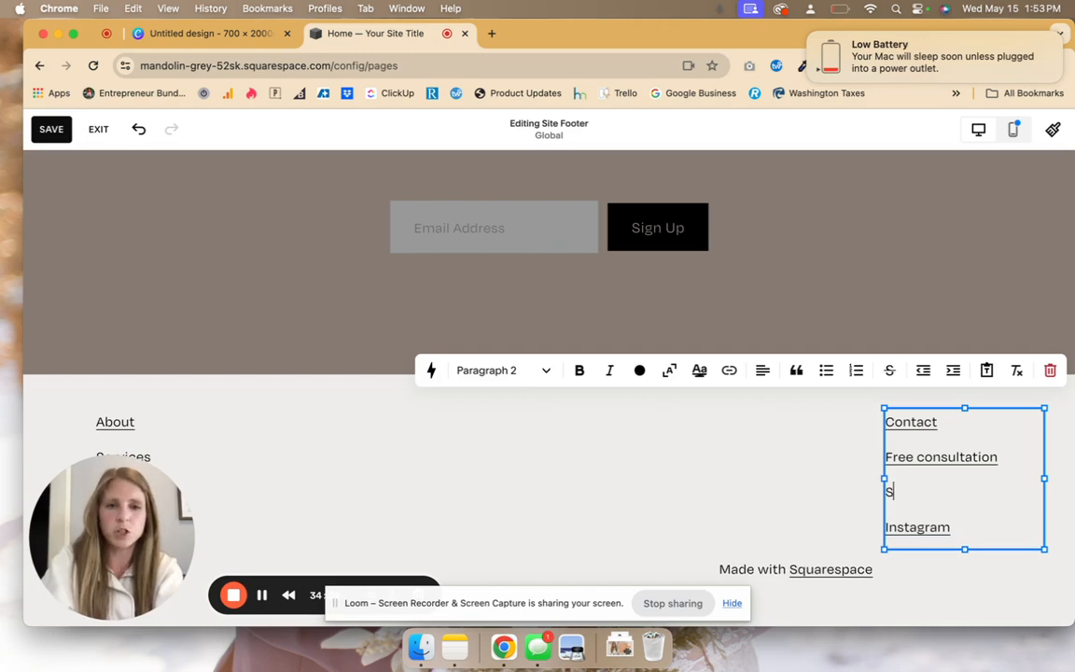
pyautogui.write('ervices')
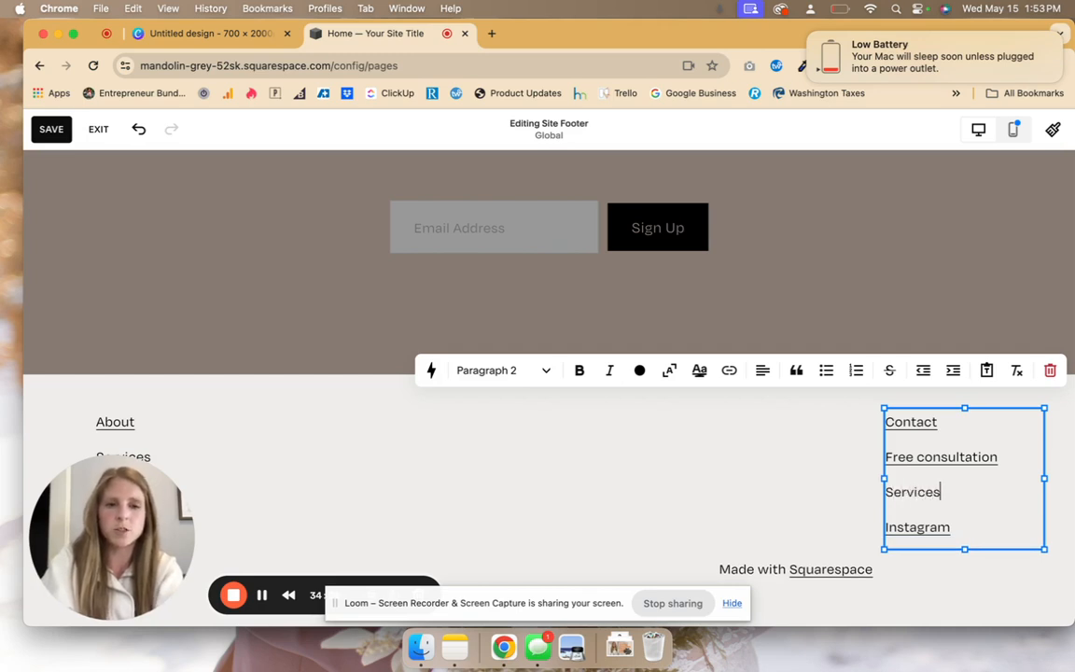
# - Link the word "Services" in the footer's Contact text block to the /services page
pyautogui.doubleClick(929, 489)
pyautogui.click(729, 371)
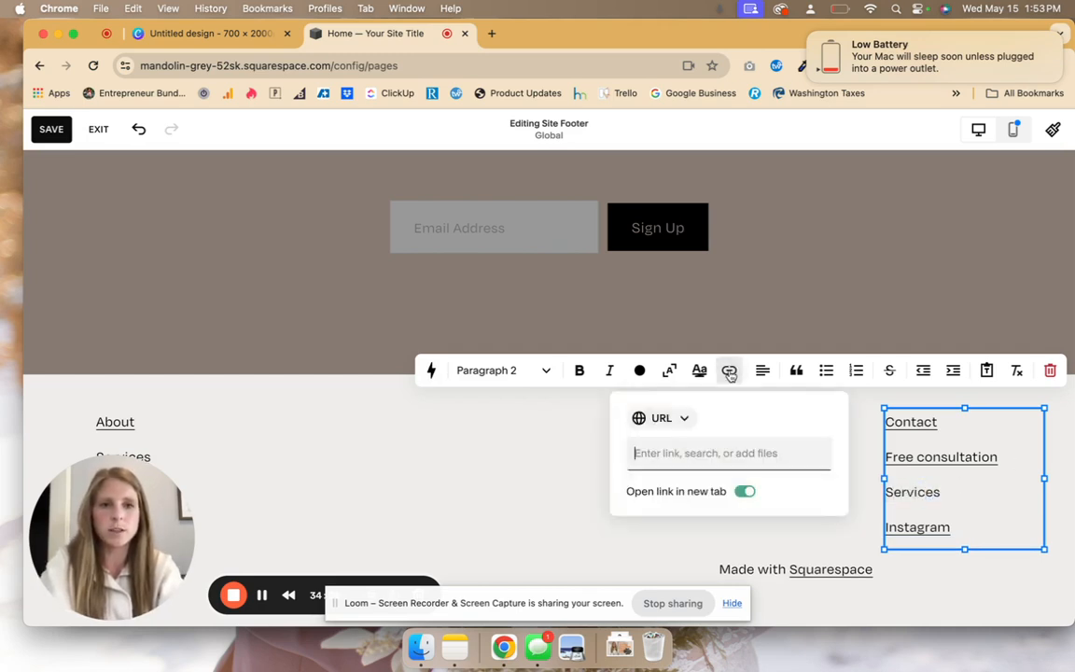
pyautogui.write('/s')
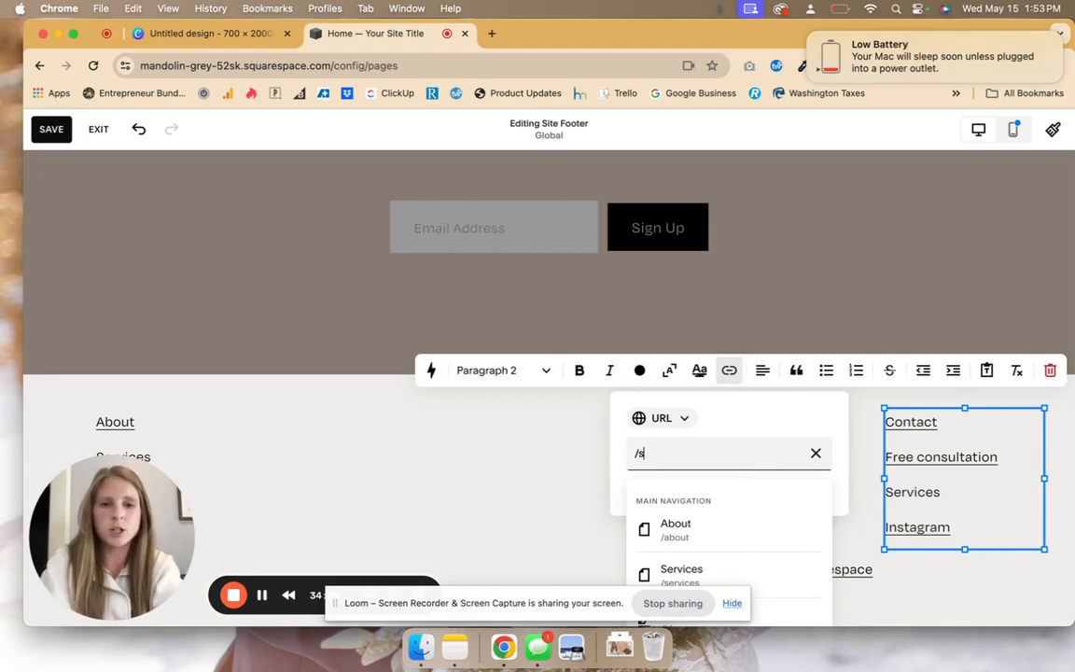
pyautogui.write('er')
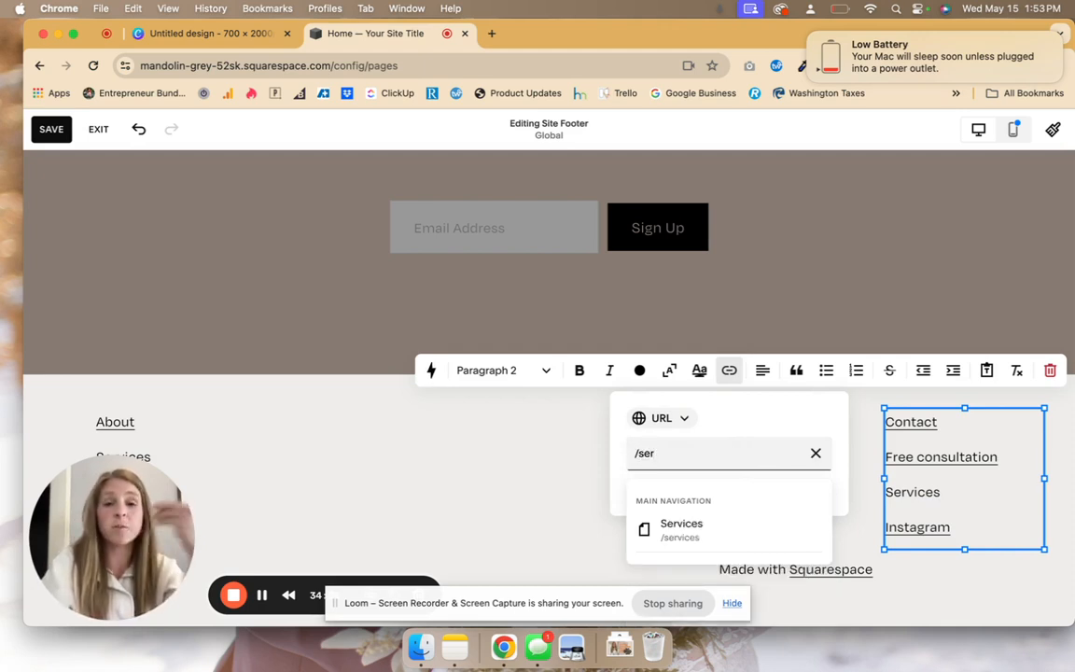
pyautogui.click(670, 530)
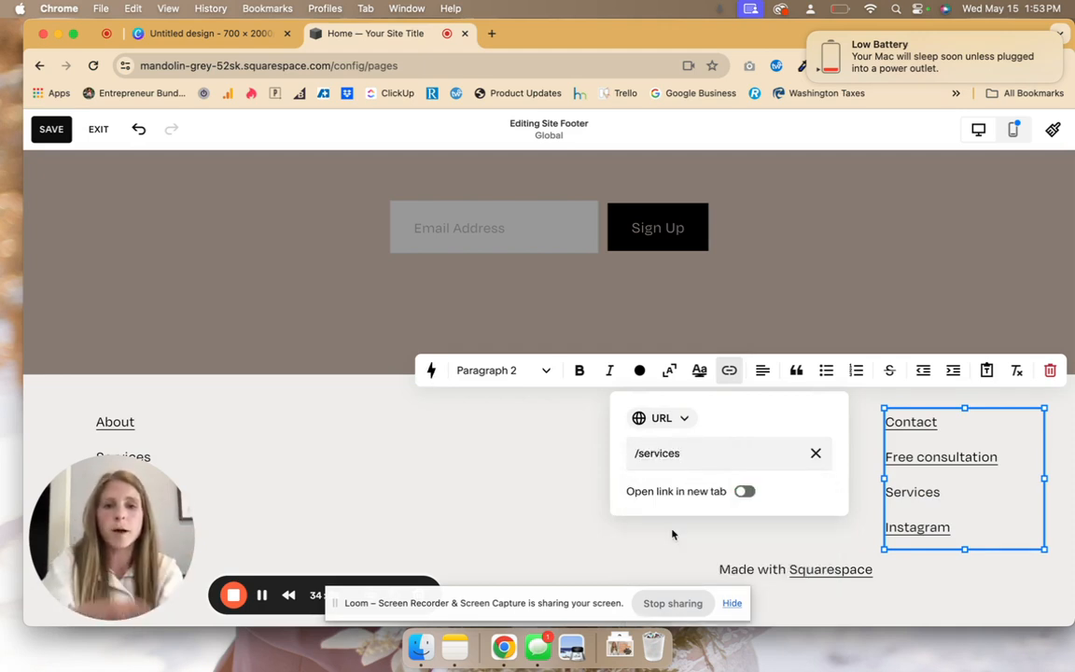
pyautogui.click(487, 474)
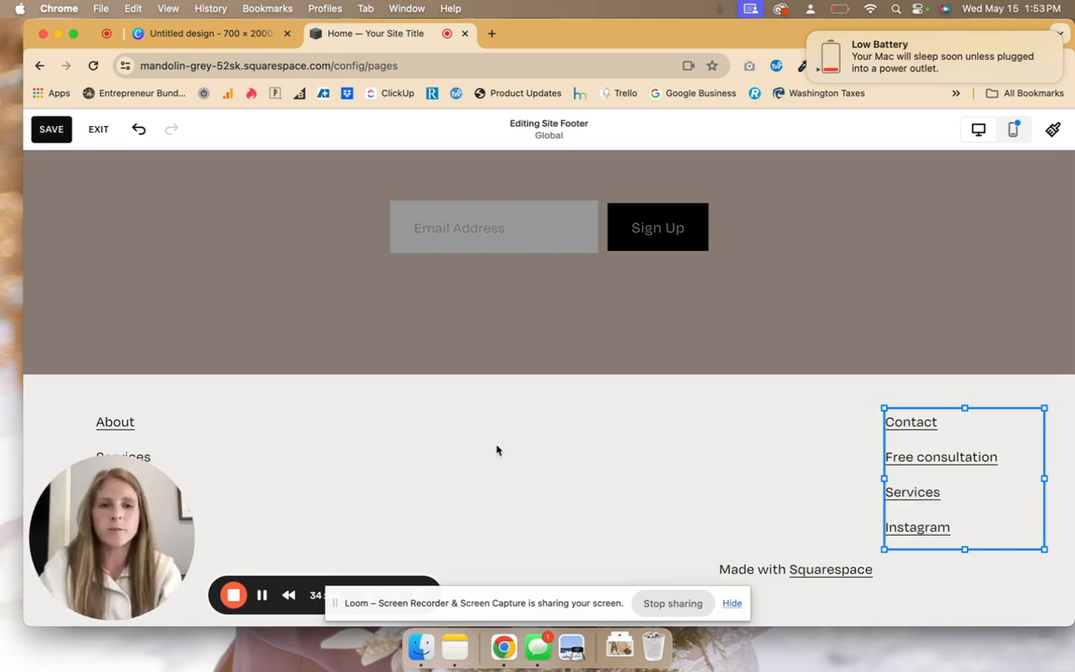
# - Move the "Made with Squarespace" text block to the footer's centre and replace its text with "Copyright 2024 / Terms and Conditions"
pyautogui.scroll(-1, 752, 529)
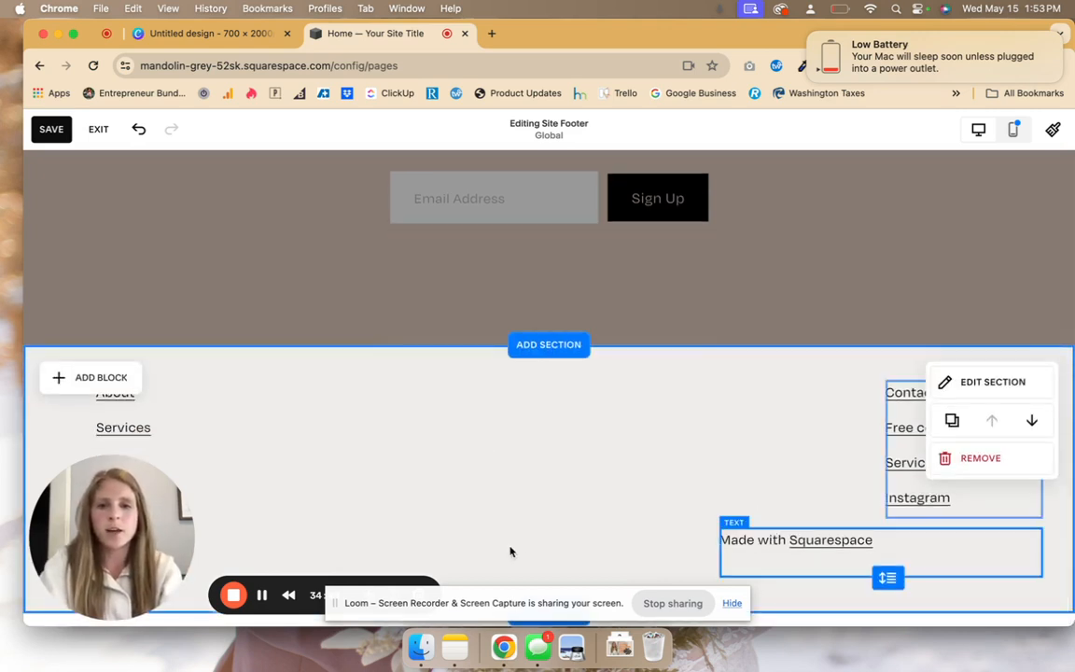
pyautogui.moveTo(775, 539); pyautogui.dragTo(494, 550)
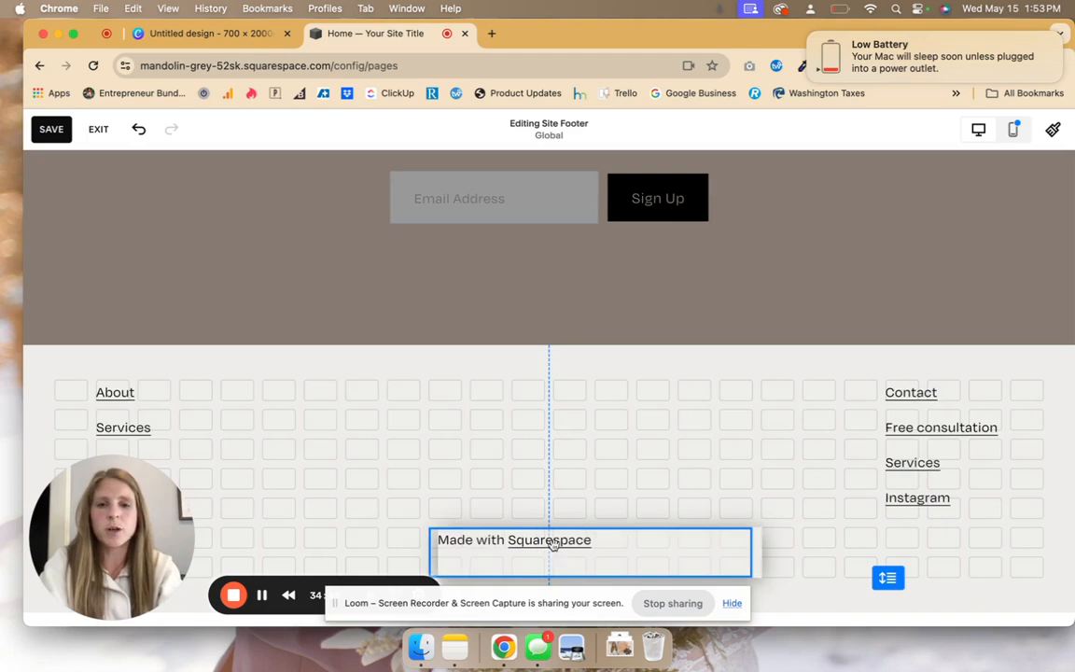
pyautogui.tripleClick(596, 543)
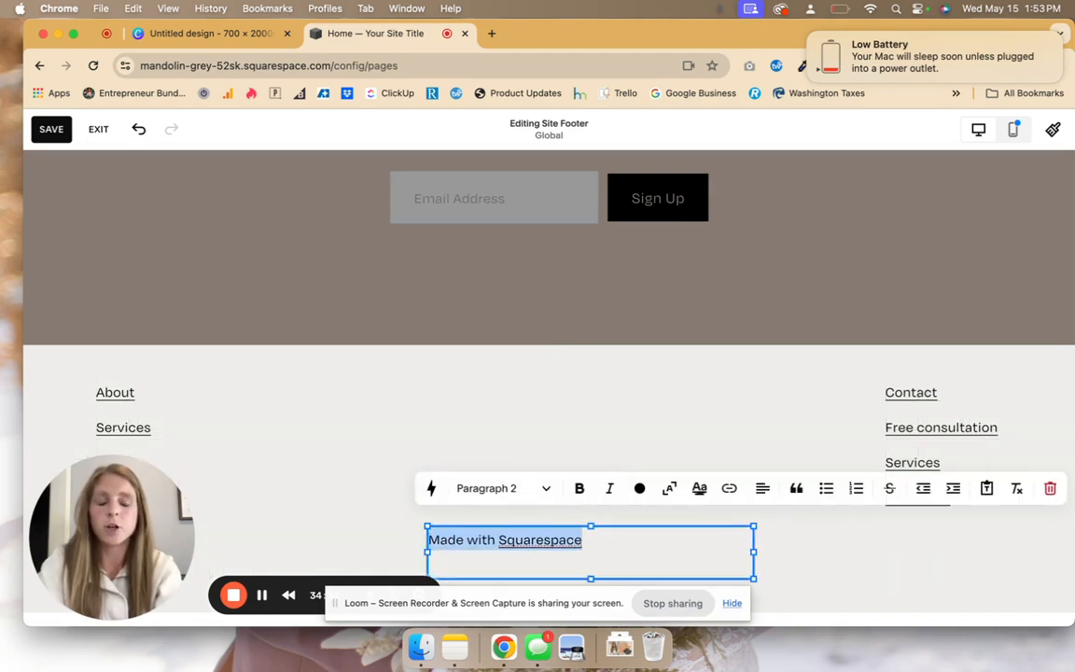
pyautogui.write('Copyright 2024')
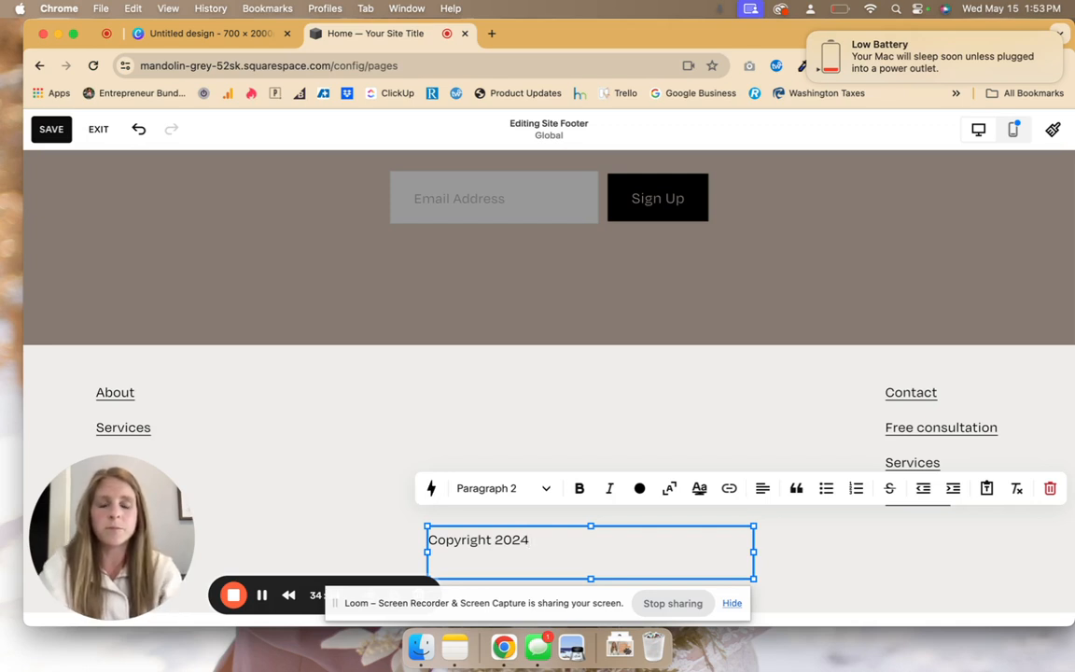
pyautogui.write(' / Terms a')
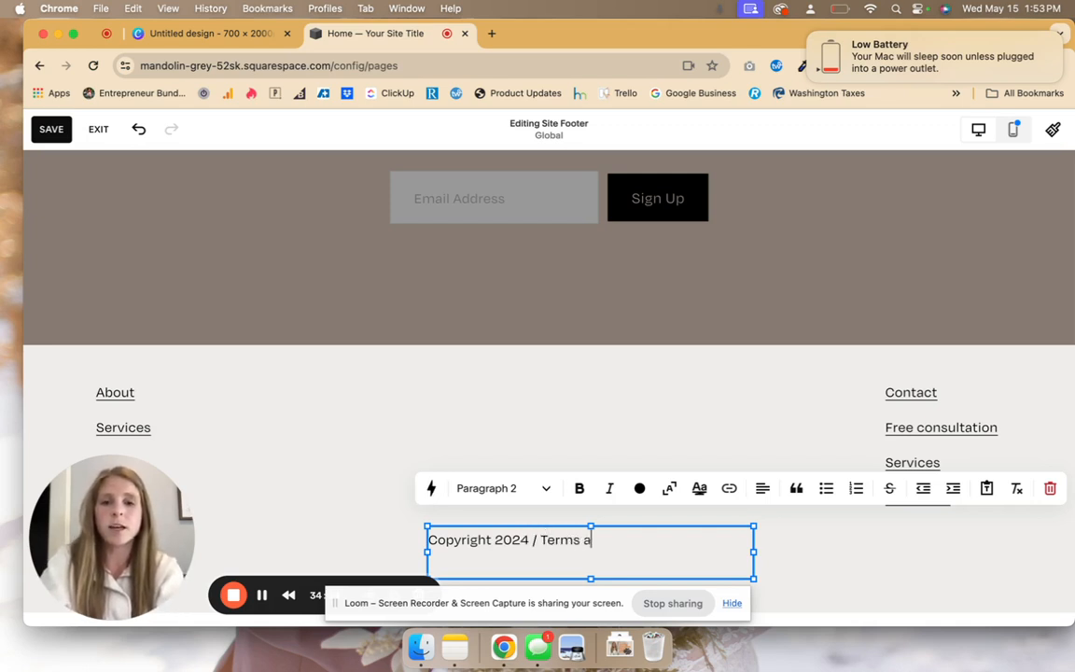
pyautogui.write('nd Conditions')
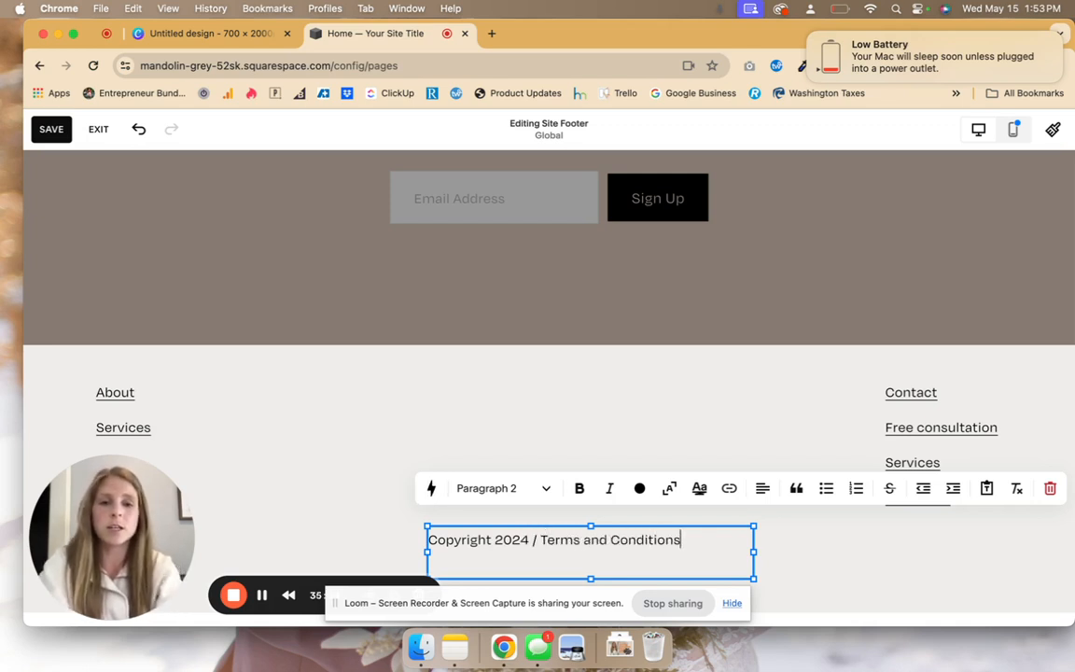
# - Centre-align the copyright line in the footer
pyautogui.tripleClick(608, 541)
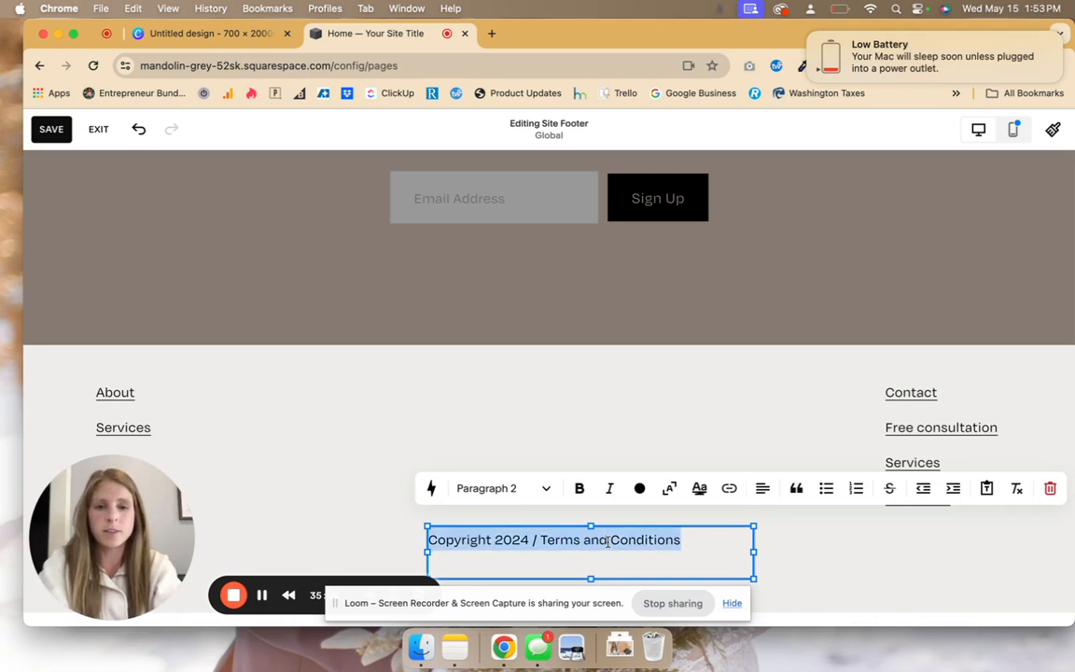
pyautogui.click(763, 488)
pyautogui.click(748, 524)
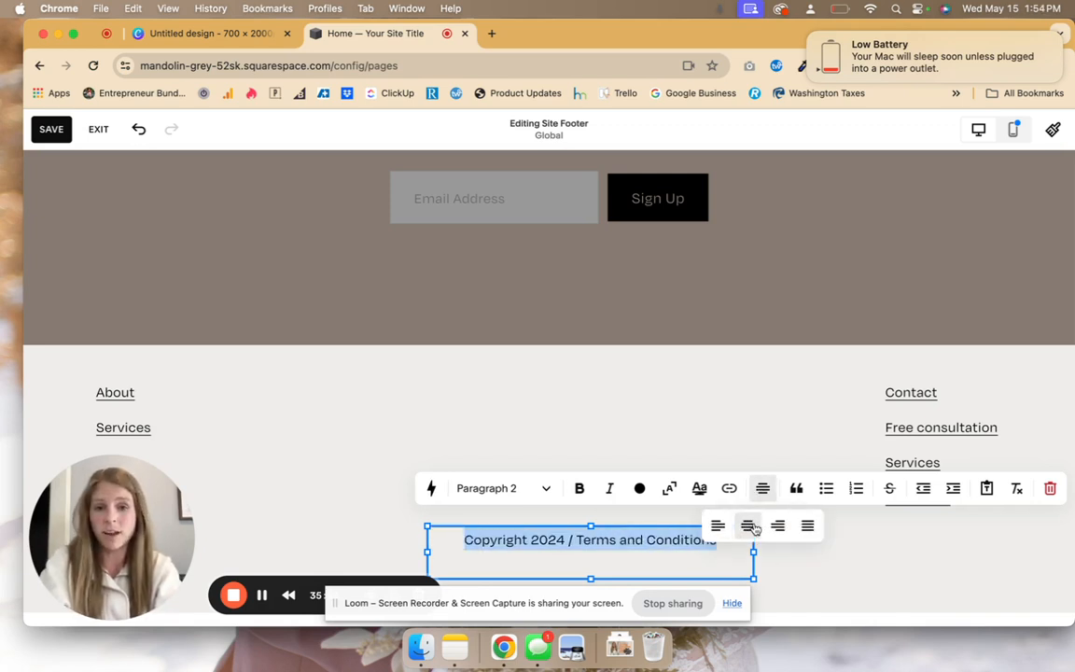
pyautogui.click(820, 568)
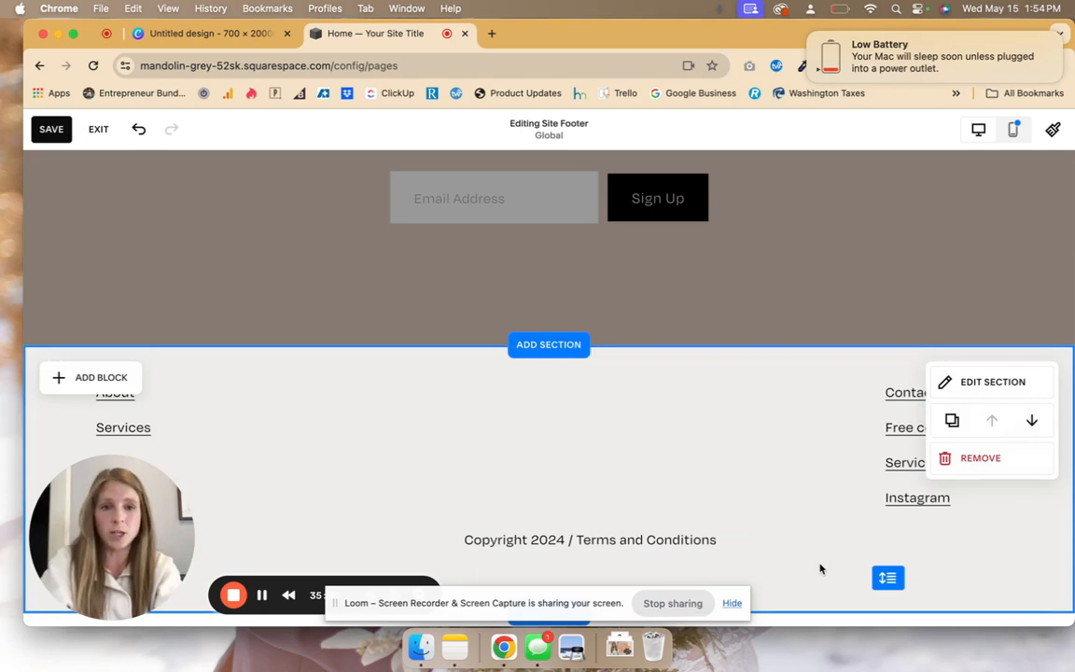
# - Add RRC__R_FullColor.png from the image library as the site header's logo in place of the site title
pyautogui.scroll(5, 820, 569)
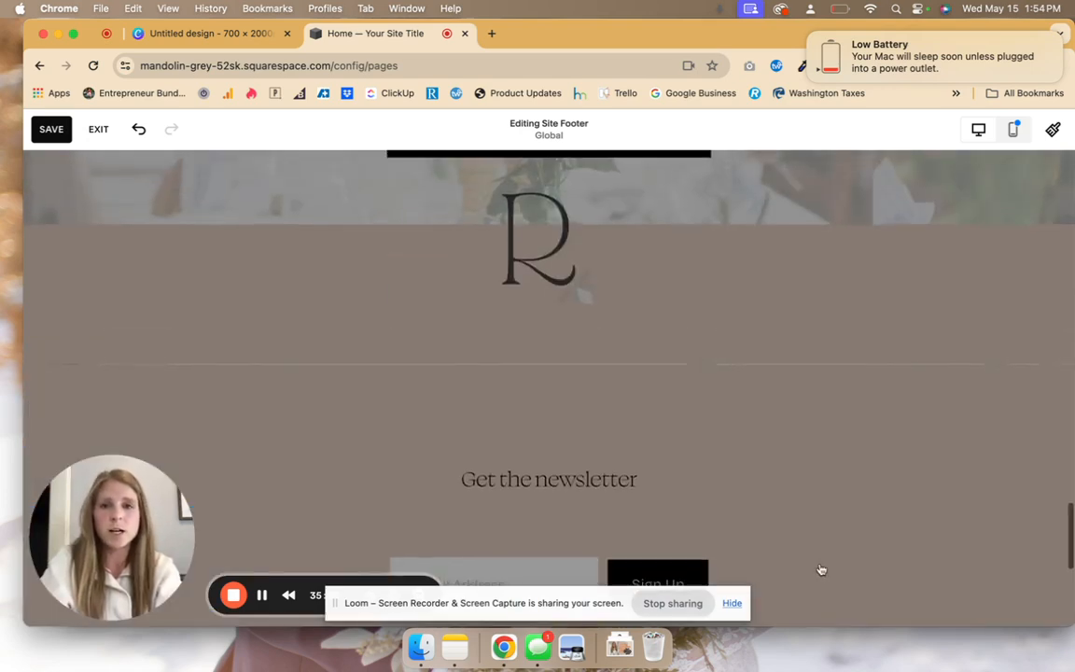
pyautogui.scroll(-5, 820, 568)
pyautogui.scroll(20, 688, 420)
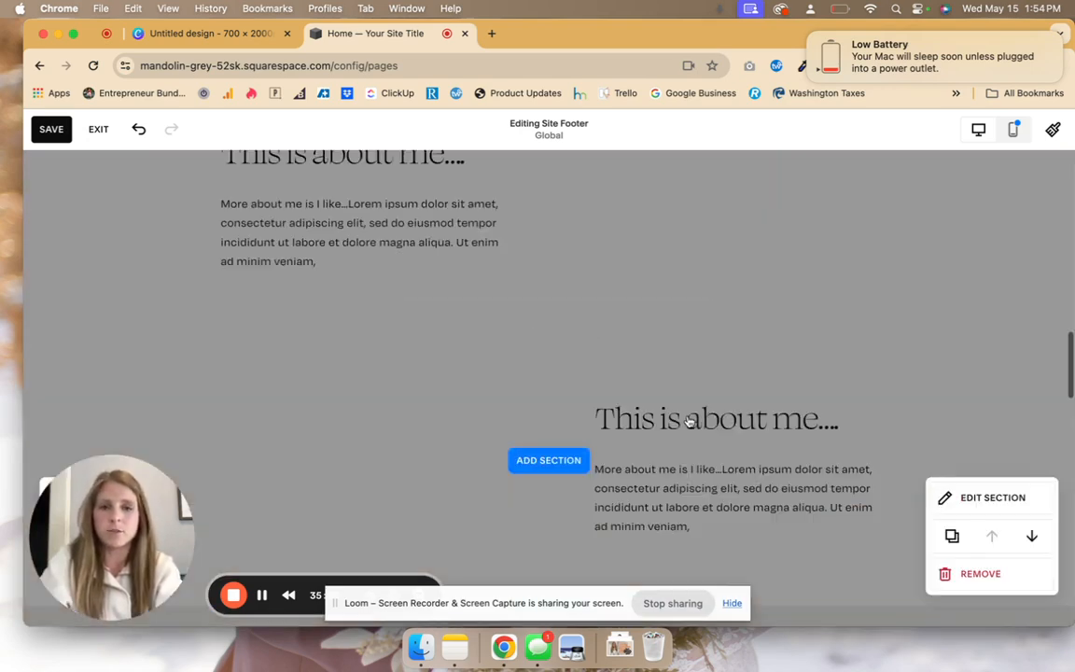
pyautogui.click(550, 180)
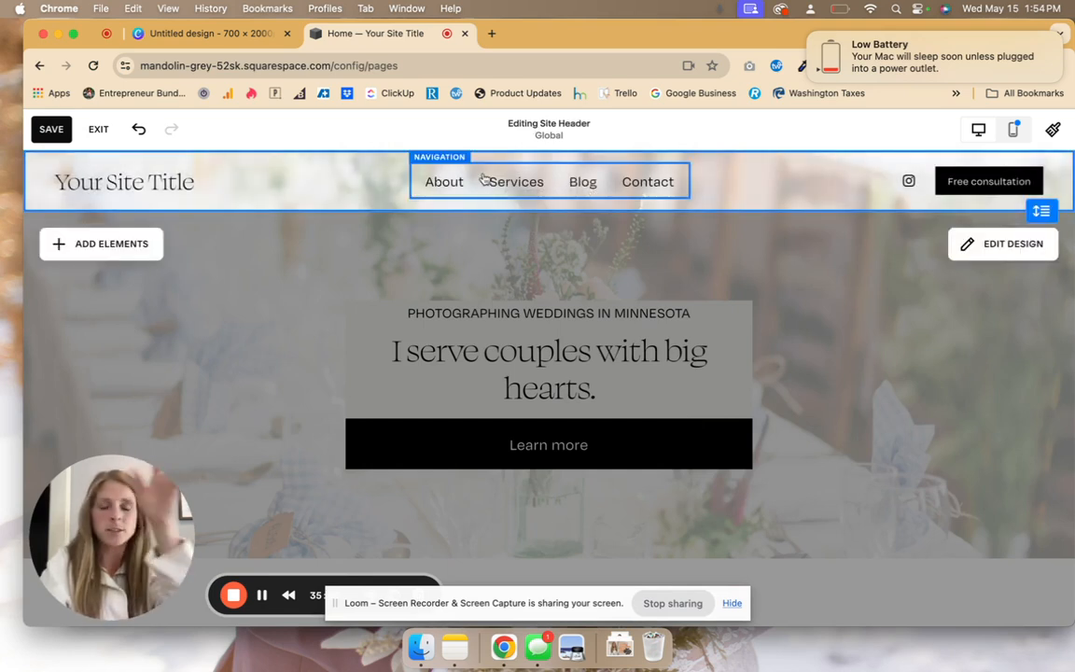
pyautogui.click(157, 185)
pyautogui.click(217, 178)
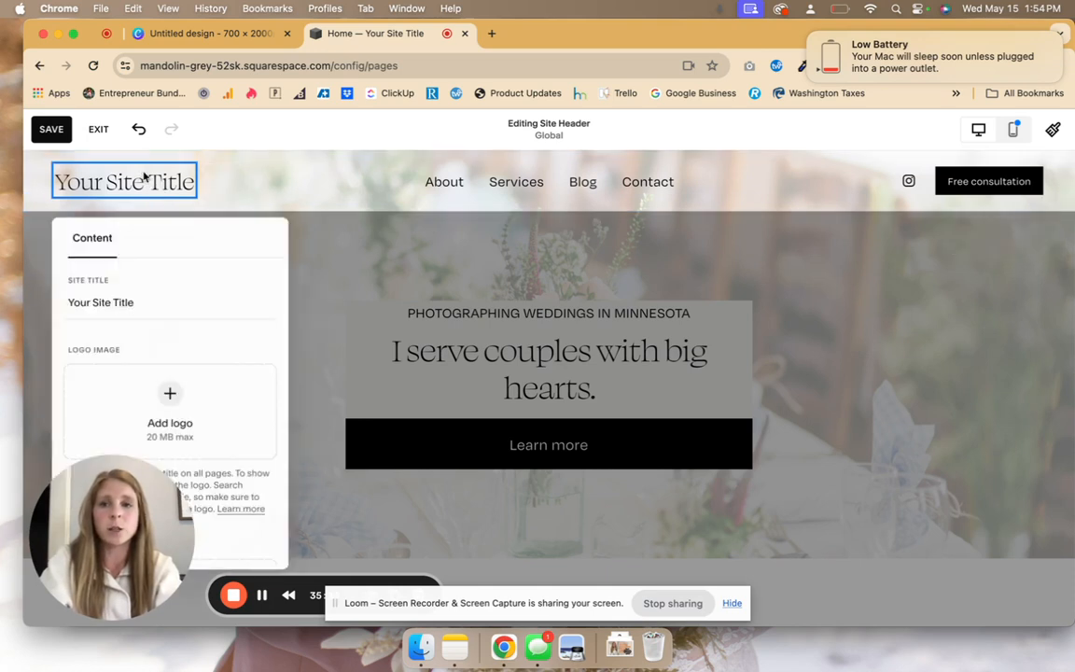
pyautogui.click(182, 402)
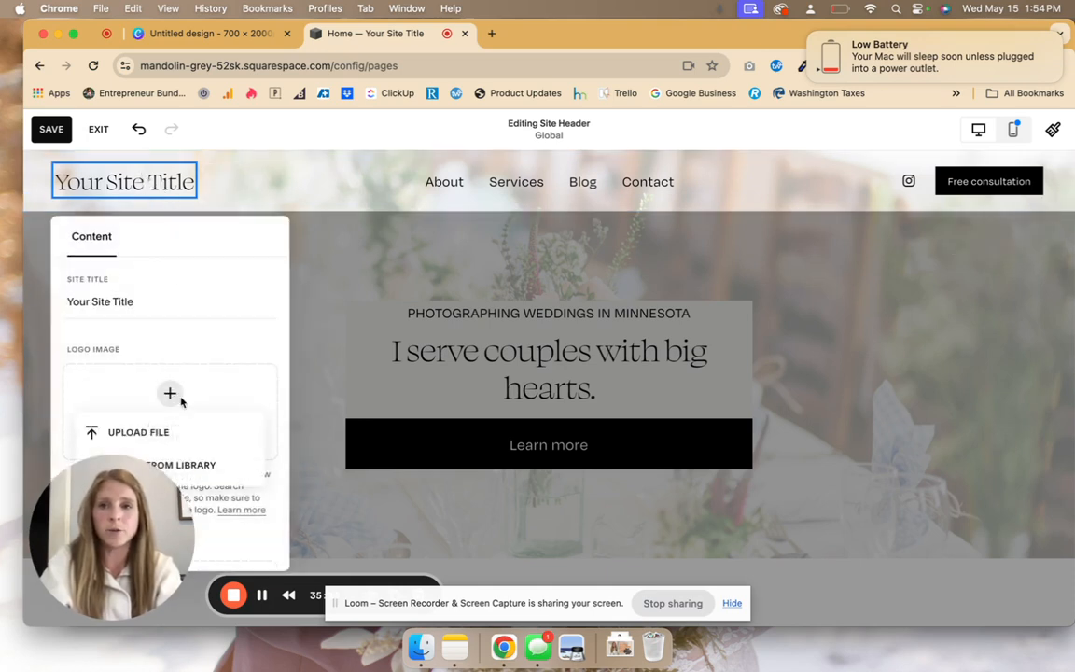
pyautogui.click(196, 468)
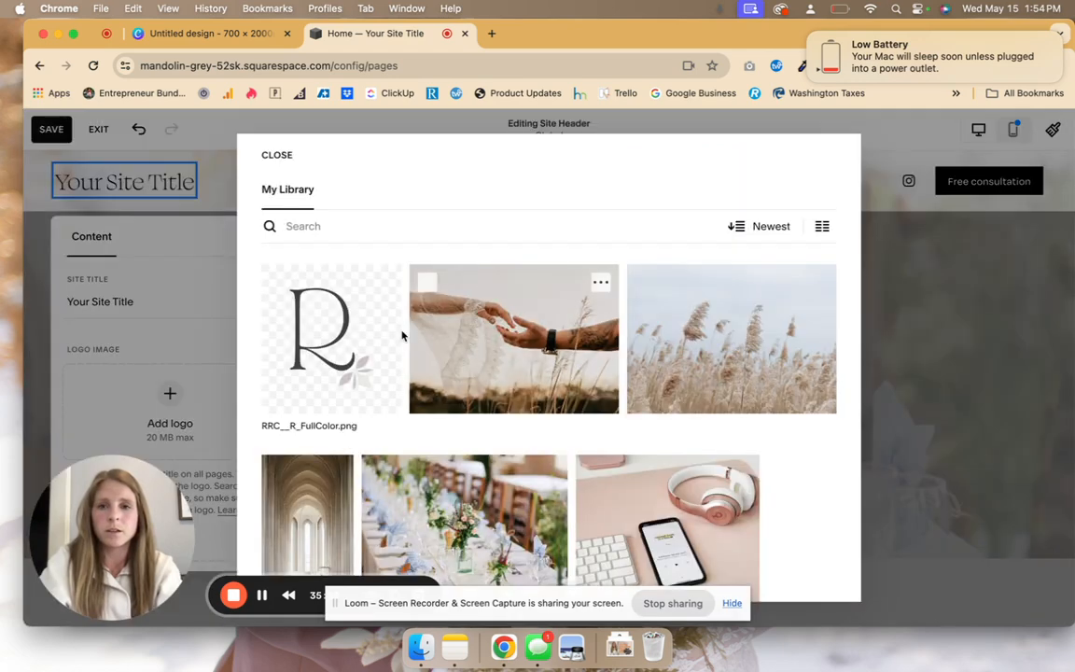
pyautogui.click(334, 336)
pyautogui.click(812, 578)
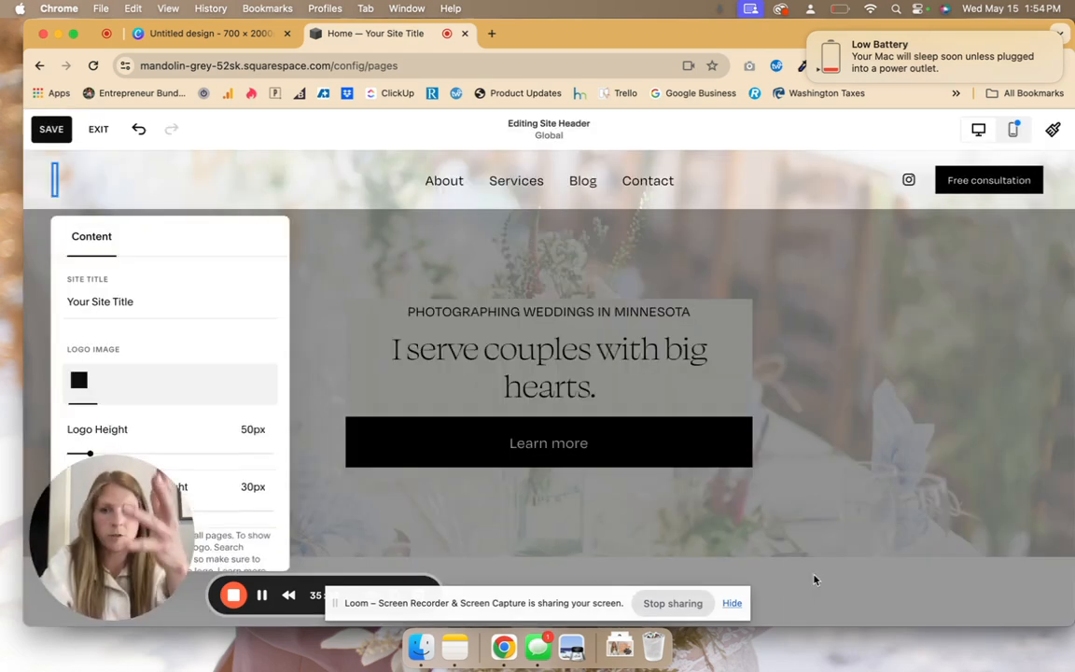
# - Set the header logo's height to 135 px
pyautogui.scroll(-3, 220, 448)
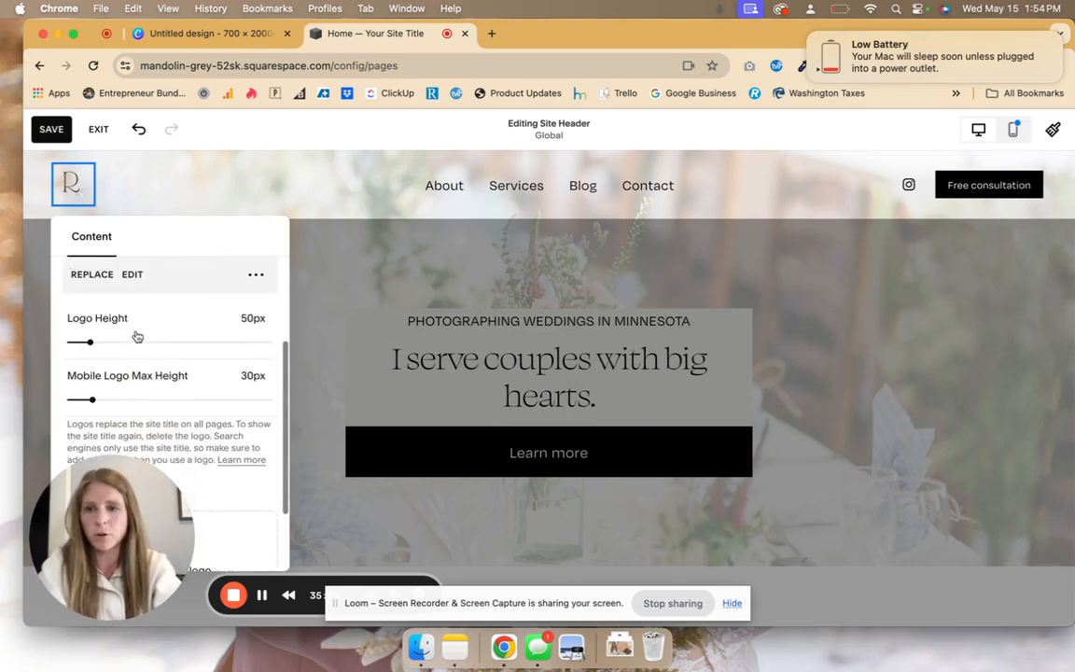
pyautogui.moveTo(137, 338); pyautogui.dragTo(147, 344)
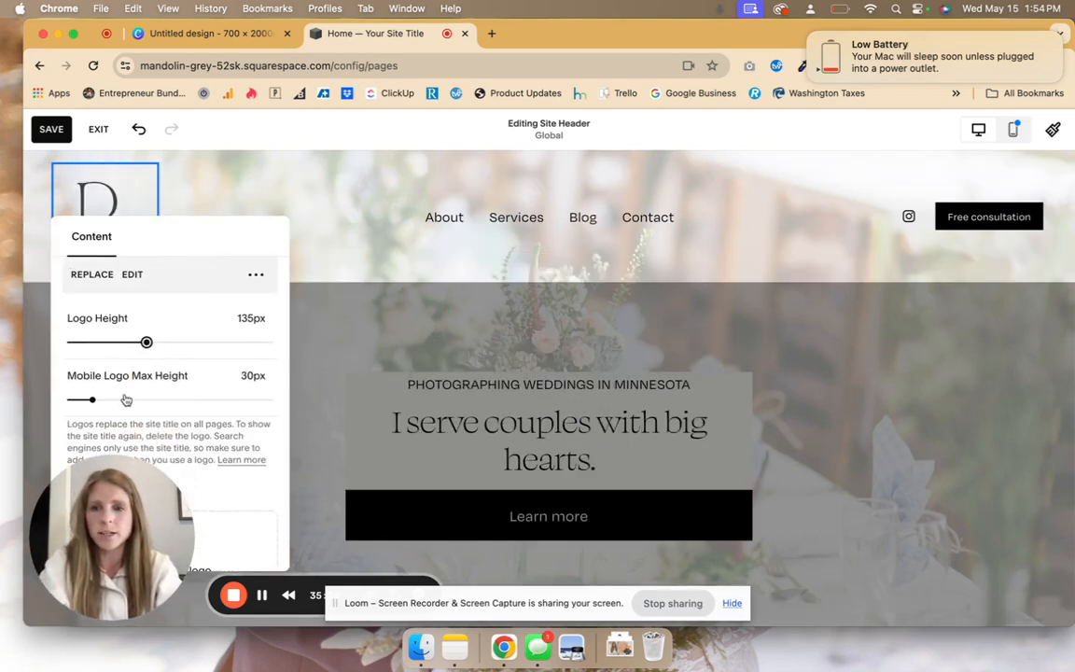
pyautogui.click(530, 211)
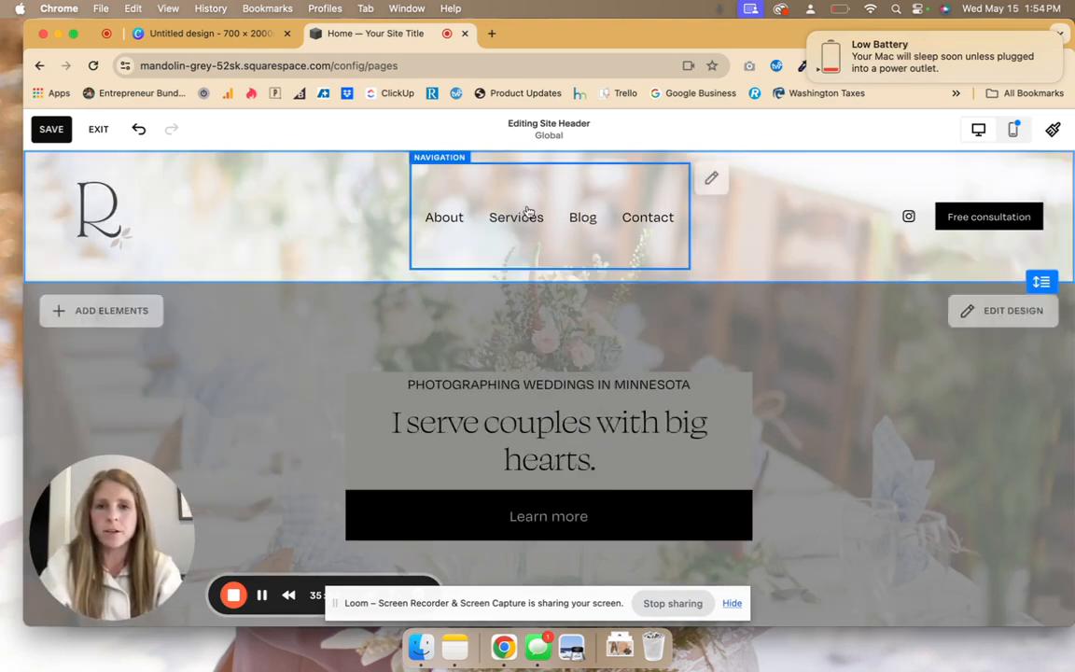
# - Inspect the content settings of the header's navigation links and social links
pyautogui.click(527, 211)
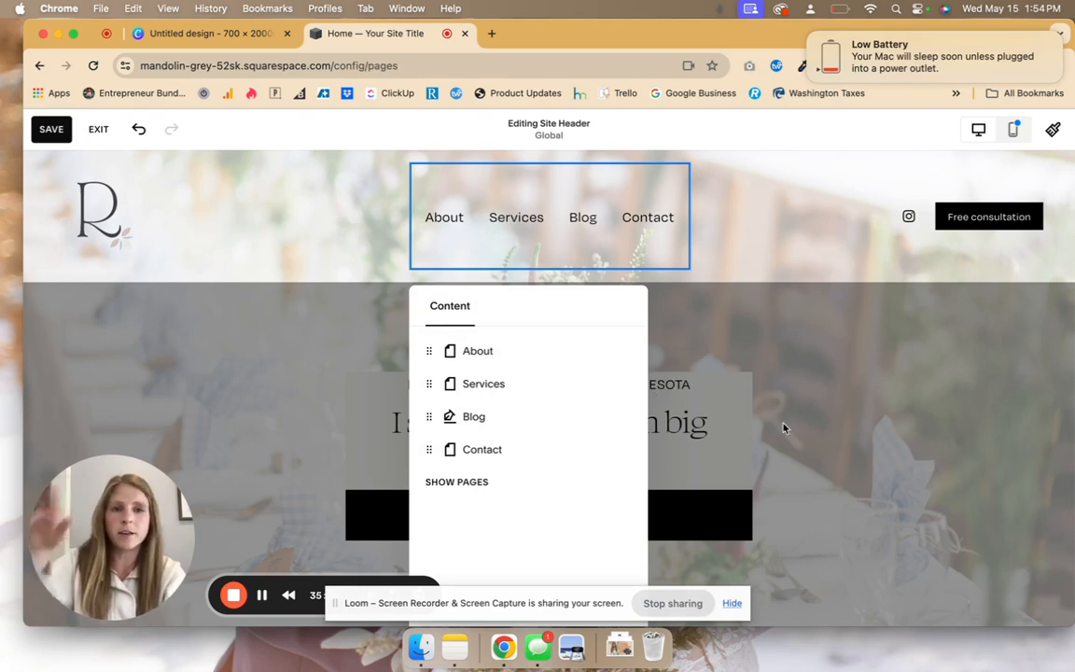
pyautogui.click(795, 240)
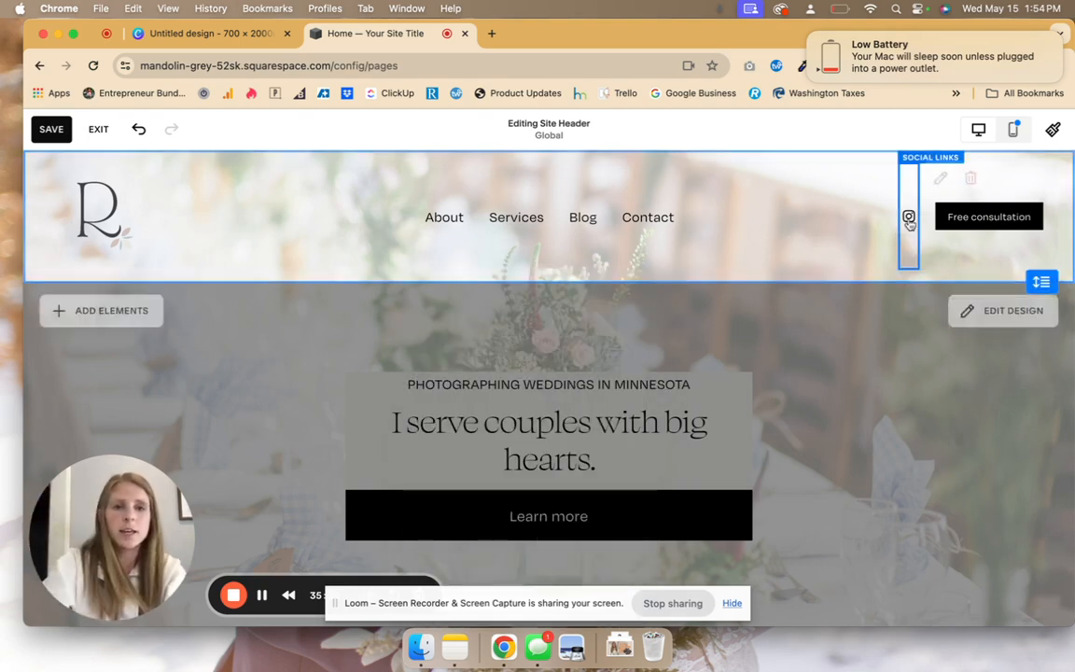
pyautogui.click(910, 221)
pyautogui.click(906, 391)
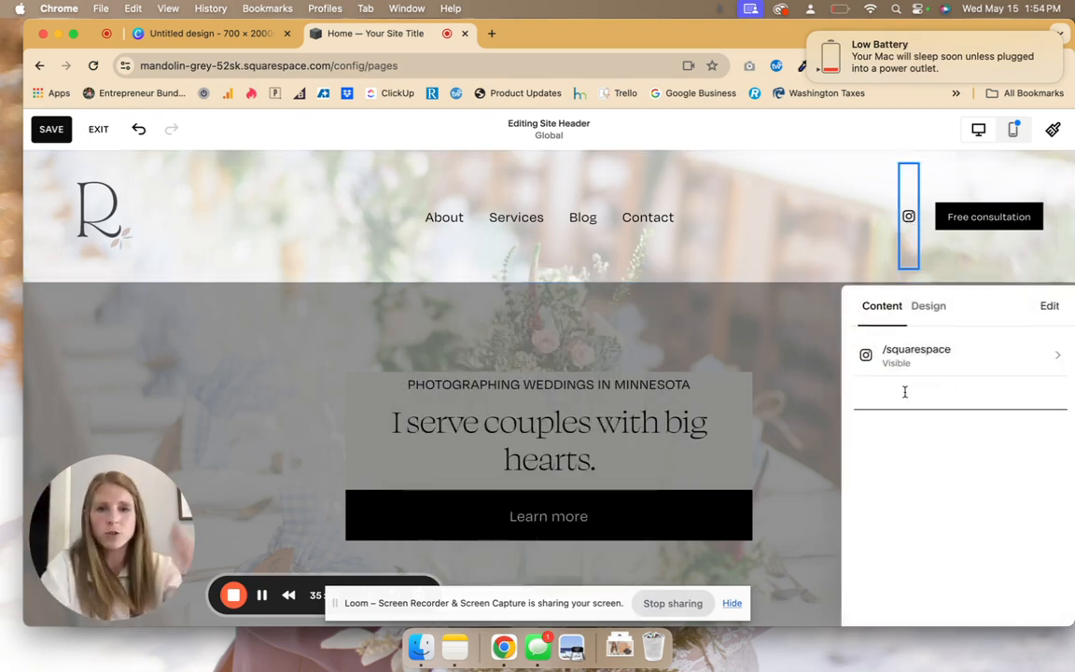
pyautogui.click(770, 214)
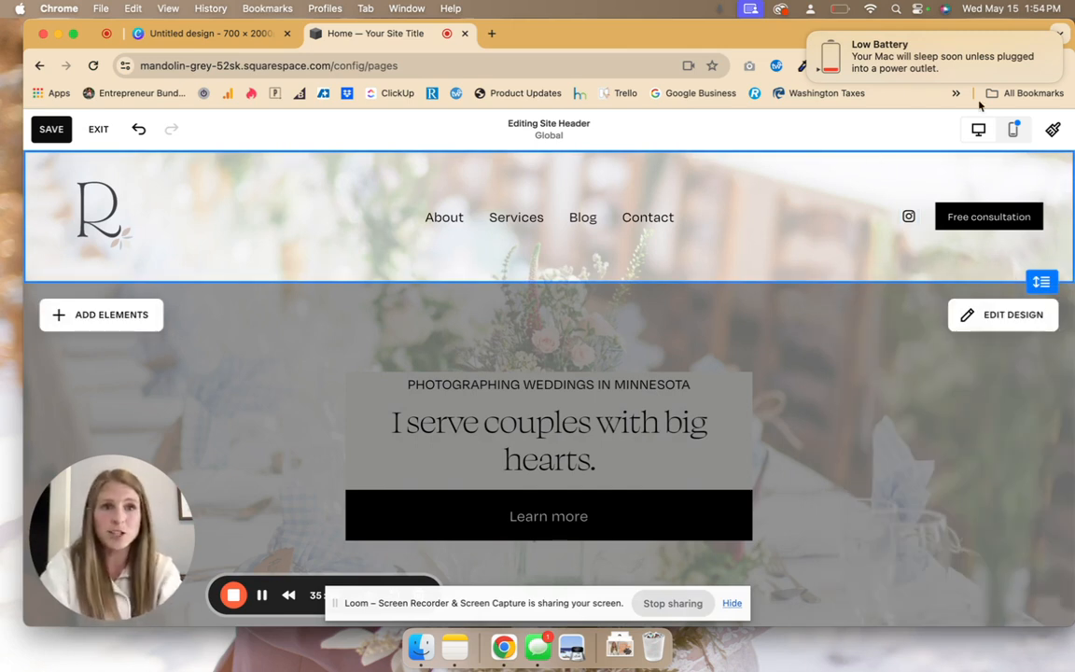
pyautogui.click(810, 34)
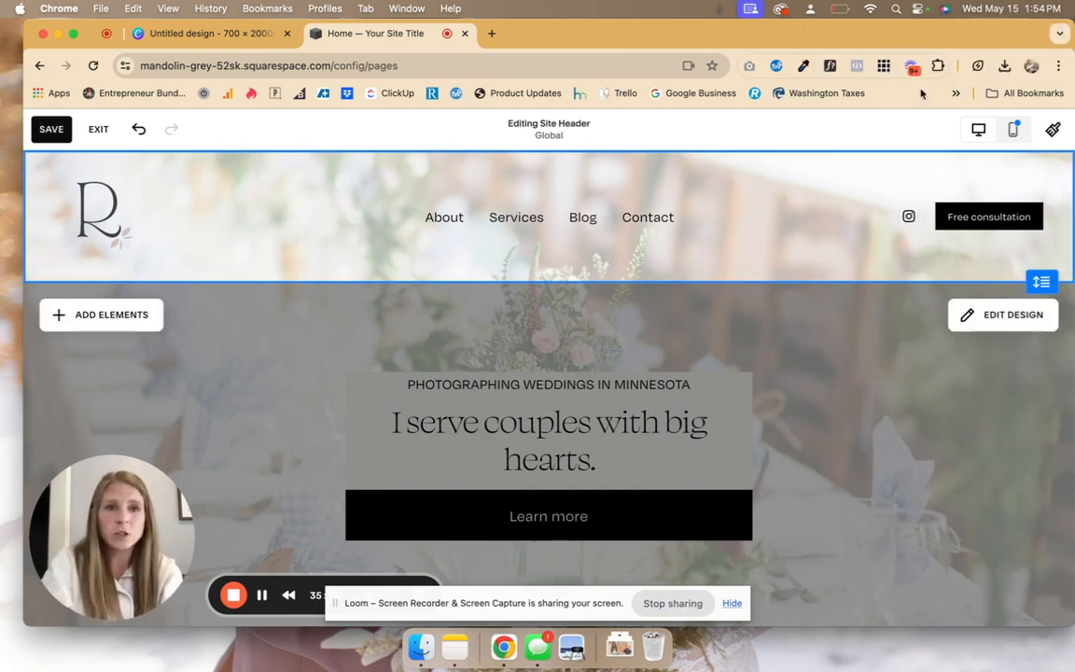
# - Review the header and services section in mobile view, and leave header editing for the Home page
pyautogui.click(1014, 130)
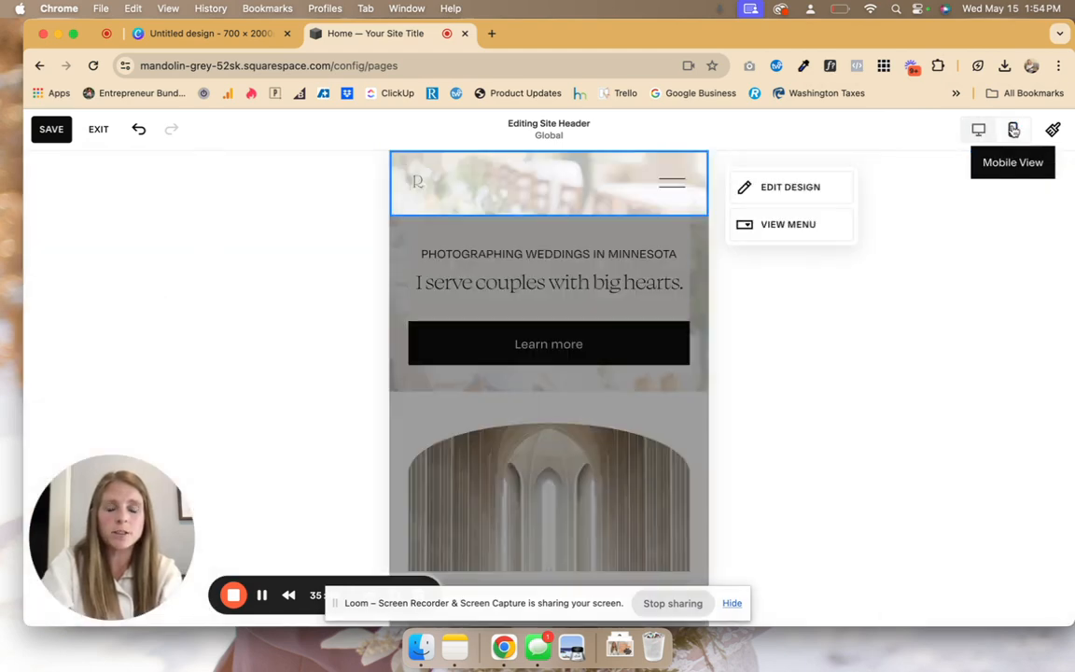
pyautogui.scroll(-5, 654, 315)
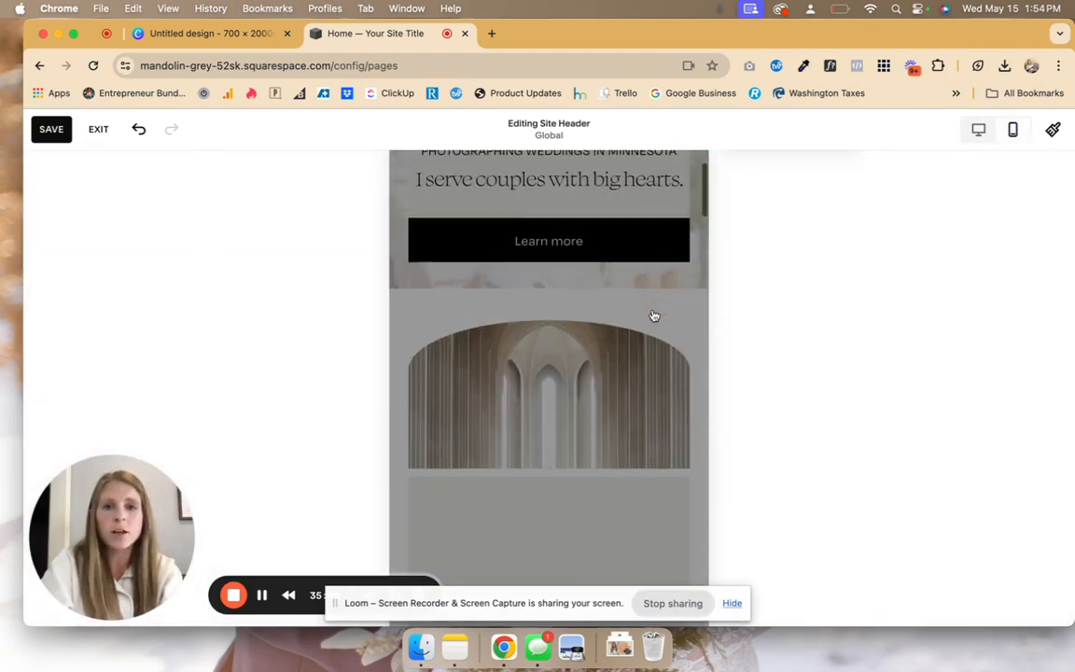
pyautogui.scroll(5, 654, 316)
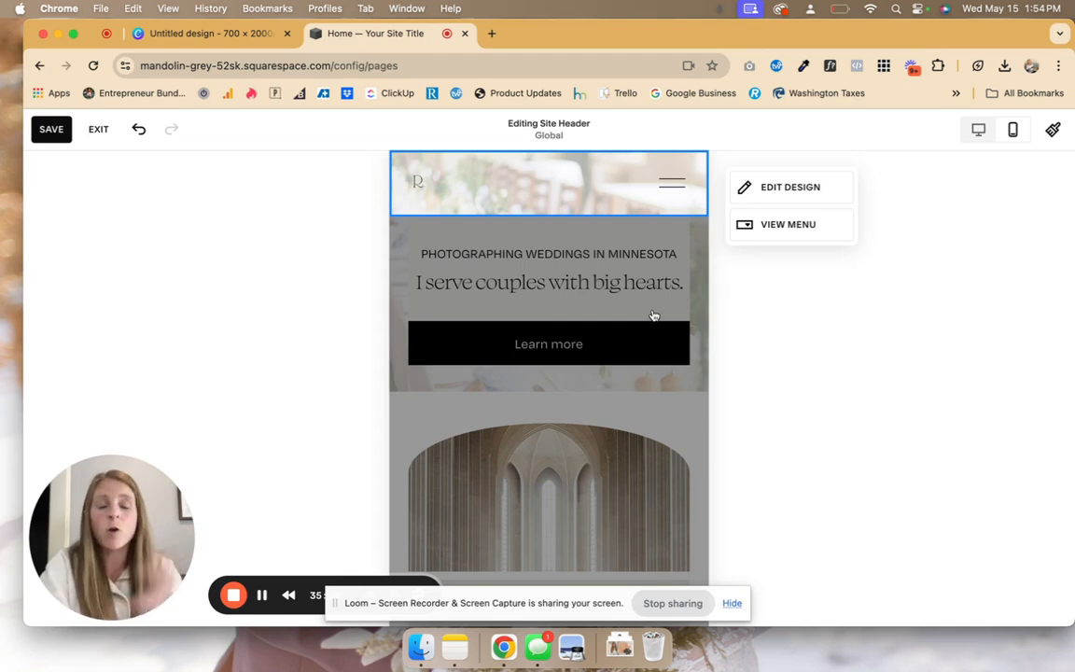
pyautogui.scroll(-5, 654, 315)
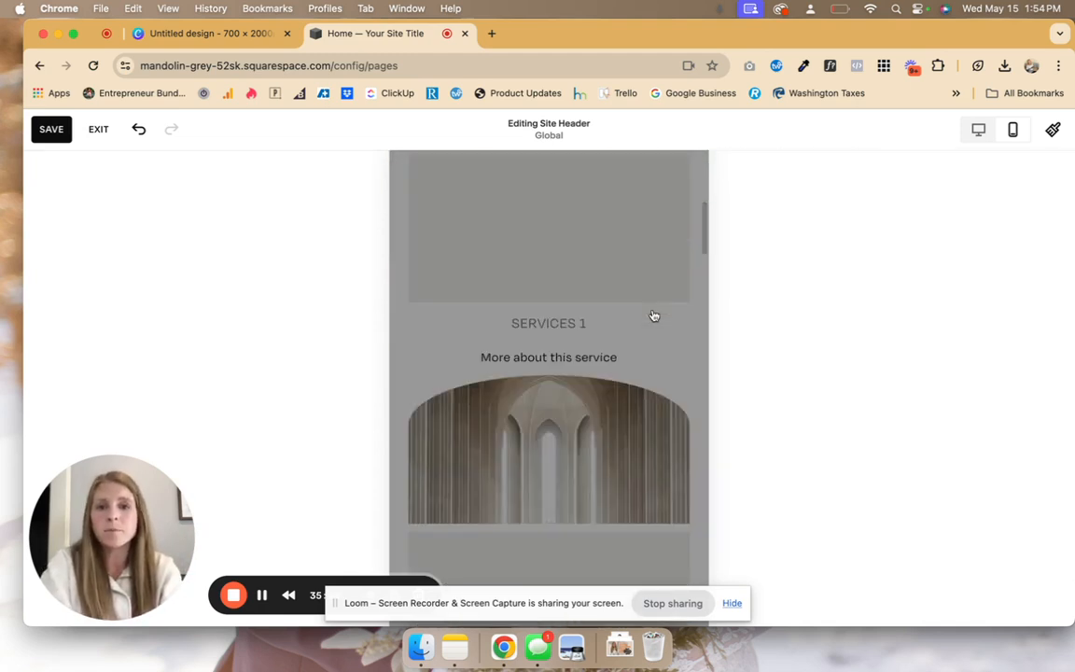
pyautogui.click(578, 368)
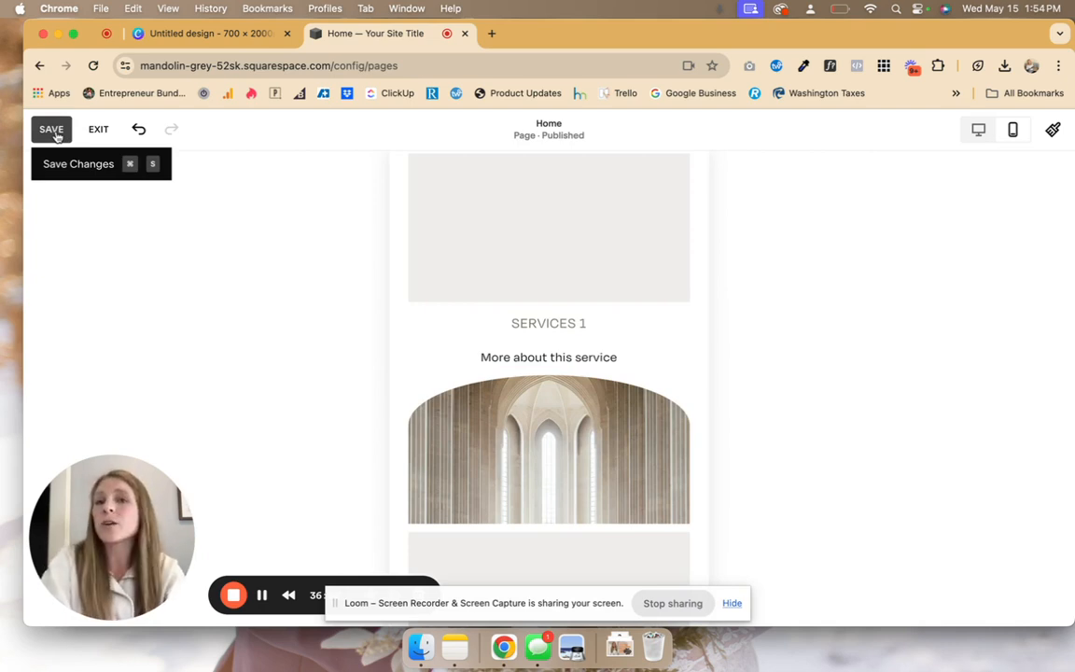
# - Return the Home page editor to desktop view
pyautogui.click(262, 598)
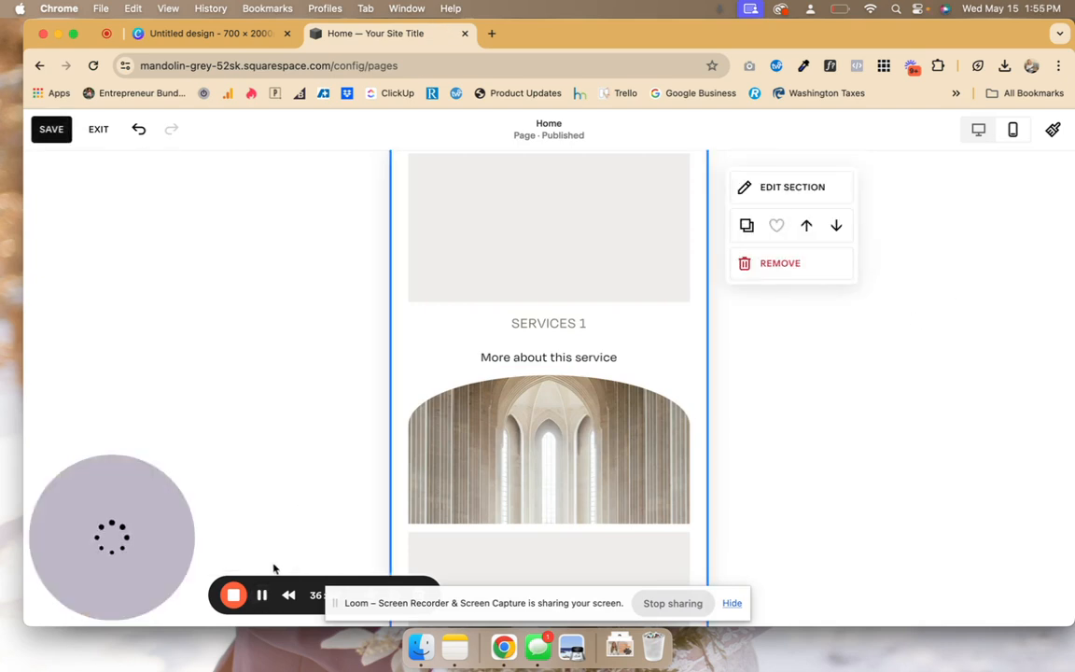
pyautogui.click(263, 596)
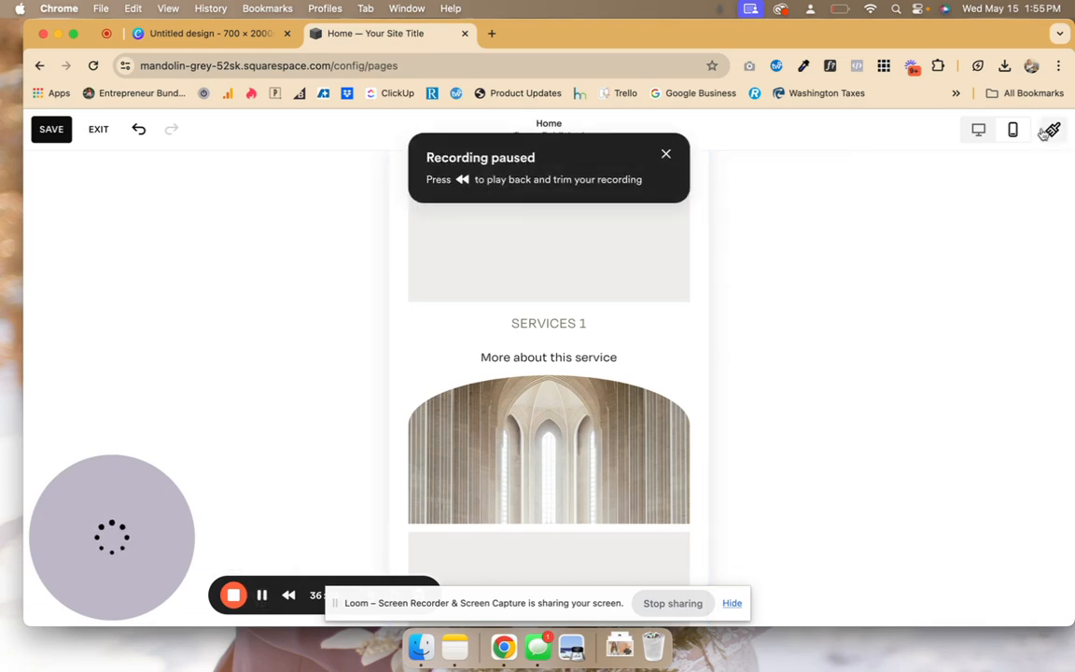
pyautogui.click(979, 129)
pyautogui.click(261, 596)
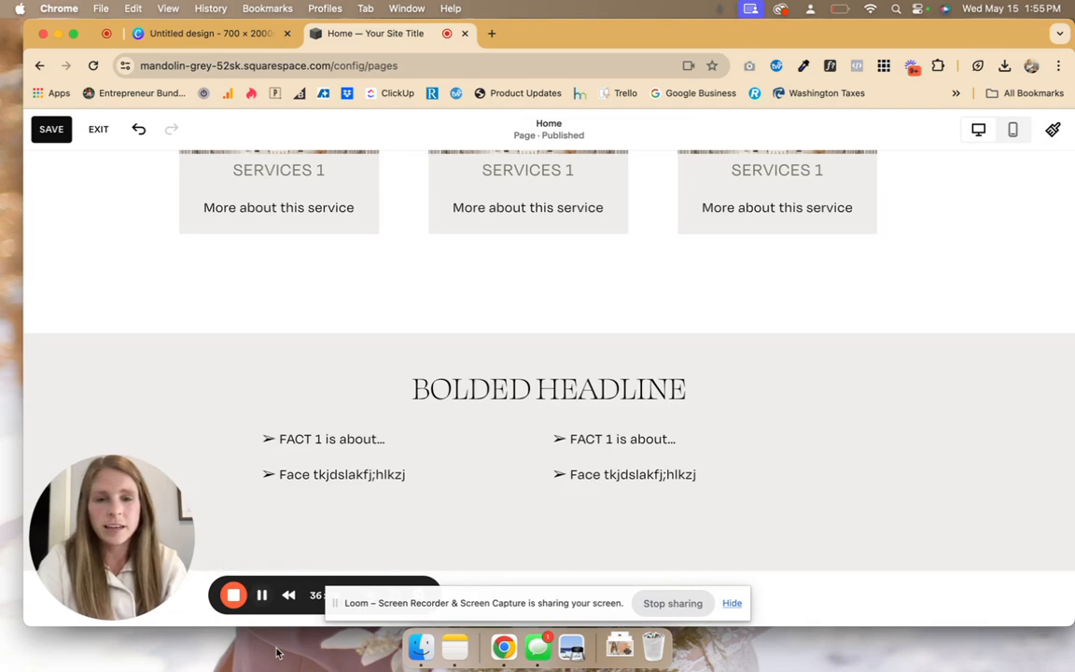